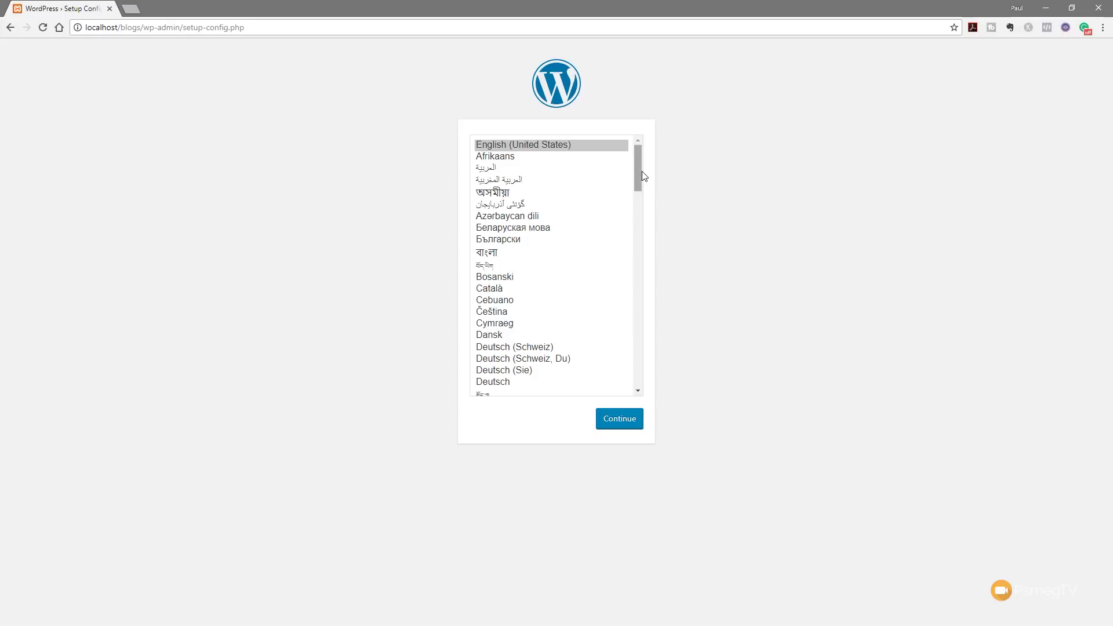
Step: Choose English (UK) as the installation language and continue to the database introduction
mouse_move(640, 173)
mouse_down()
mouse_move(643, 266)
mouse_move(638, 174)
mouse_up()
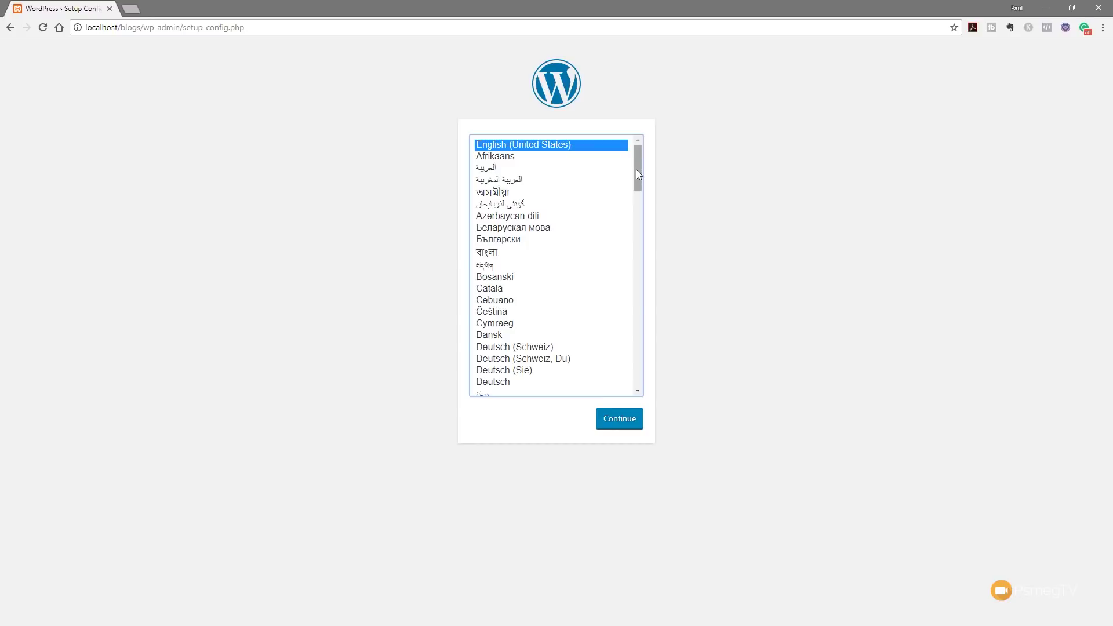
drag(635, 171, 631, 213)
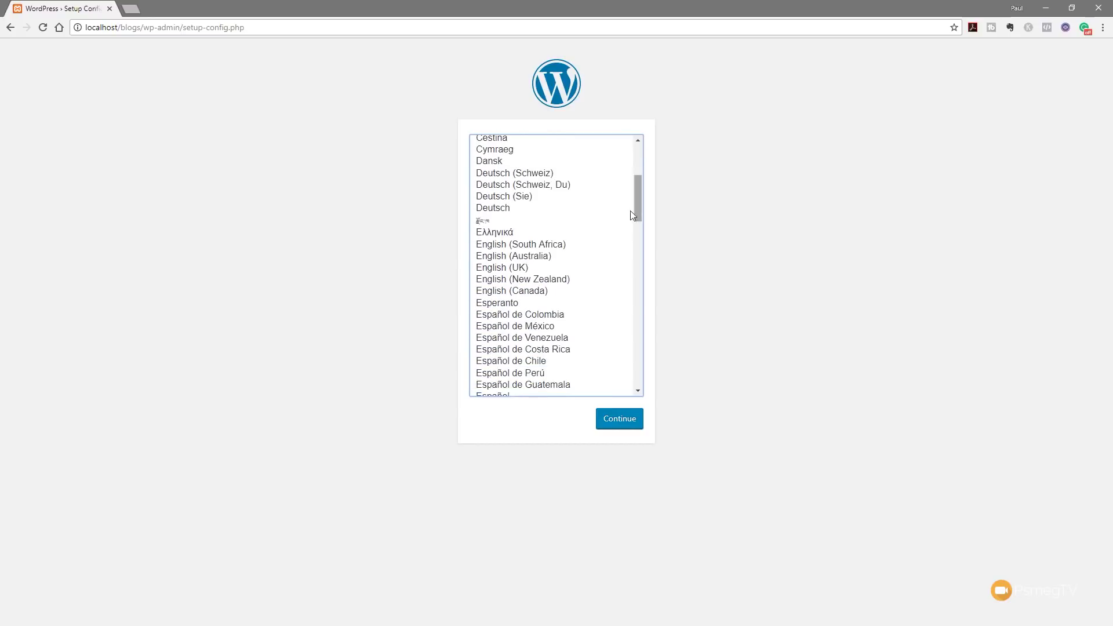
click(515, 268)
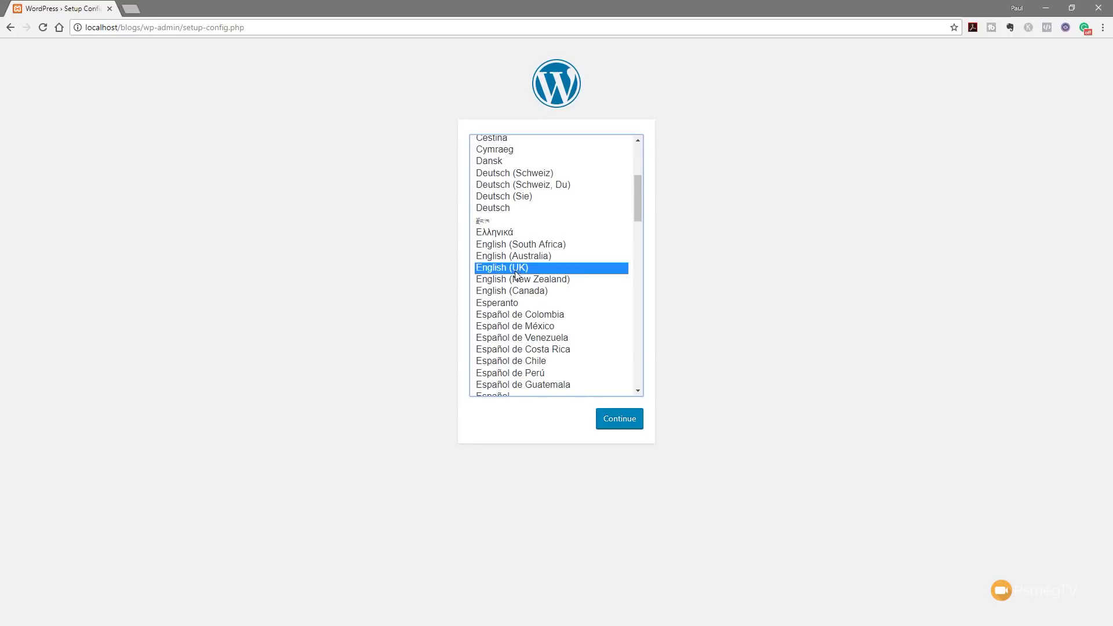
click(618, 418)
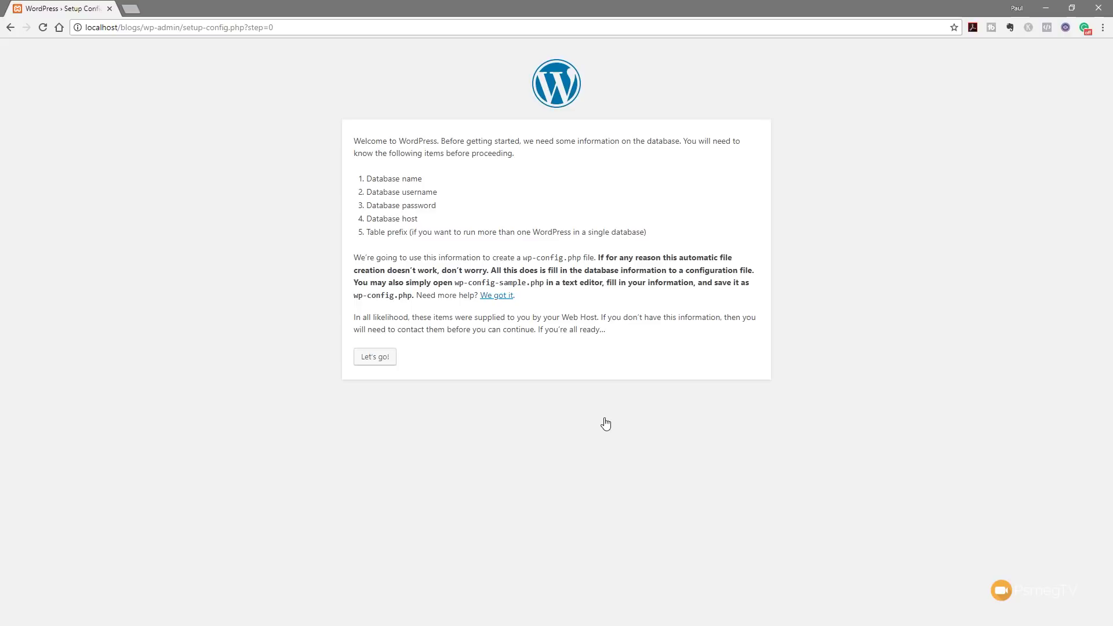
Step: Start the database setup with database name blogs and username root, leaving the password blank
click(371, 357)
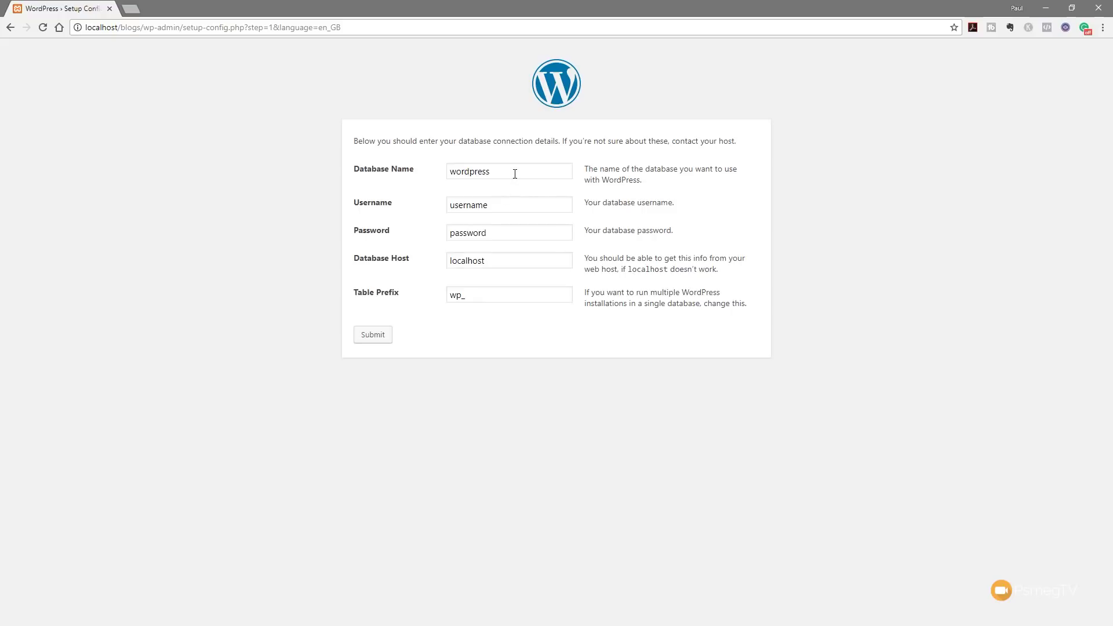
drag(514, 174, 439, 180)
text(blogs)
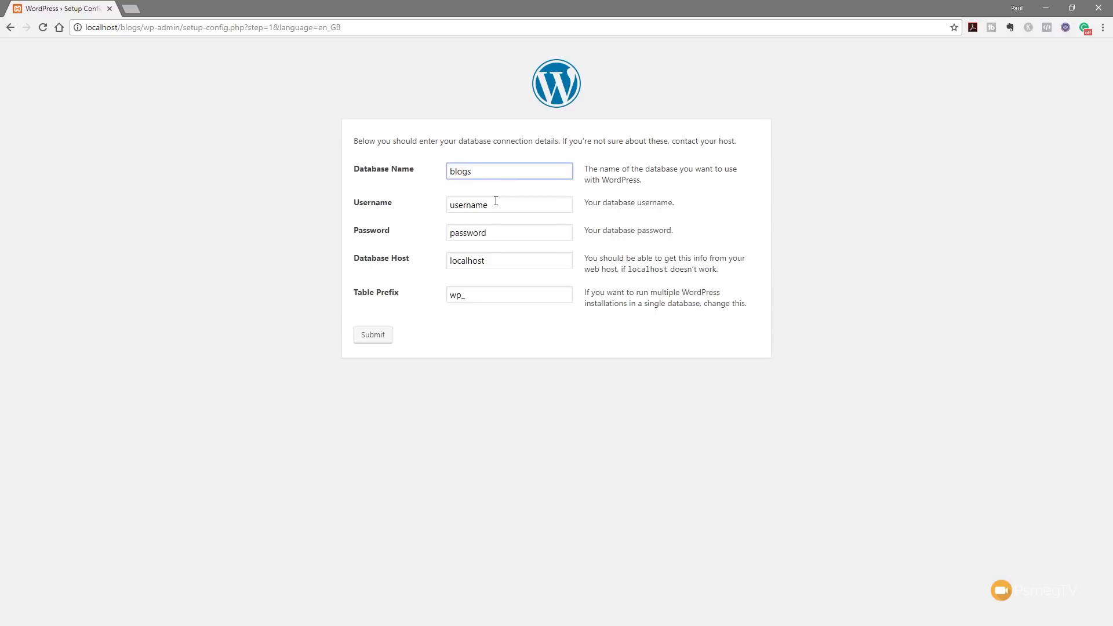
drag(496, 201, 435, 209)
text(root)
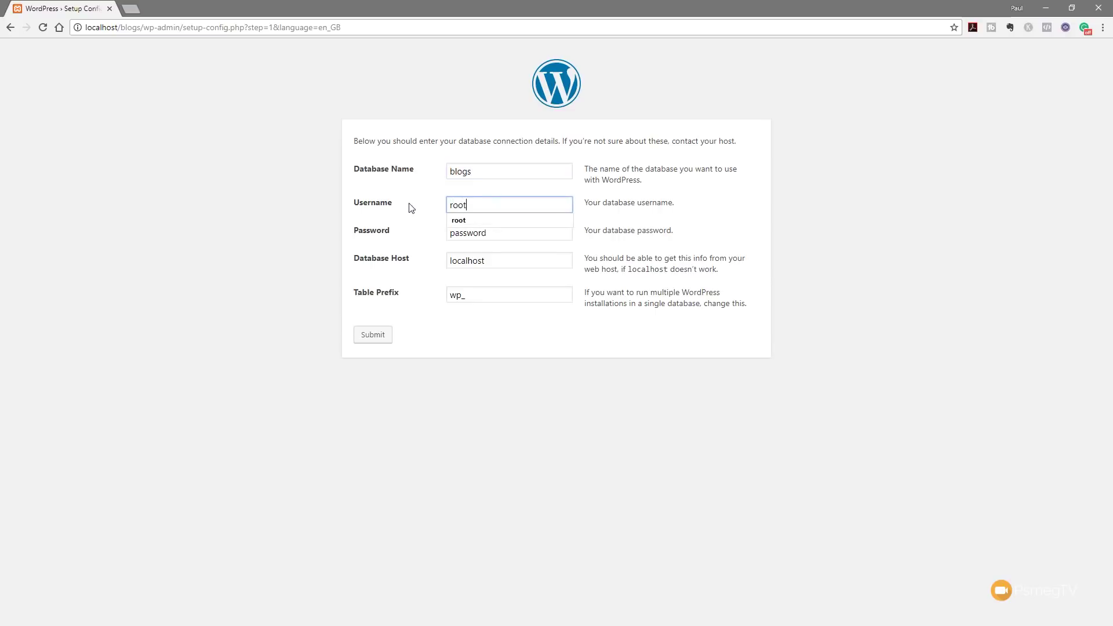
drag(492, 232, 438, 240)
key(BackSpace)
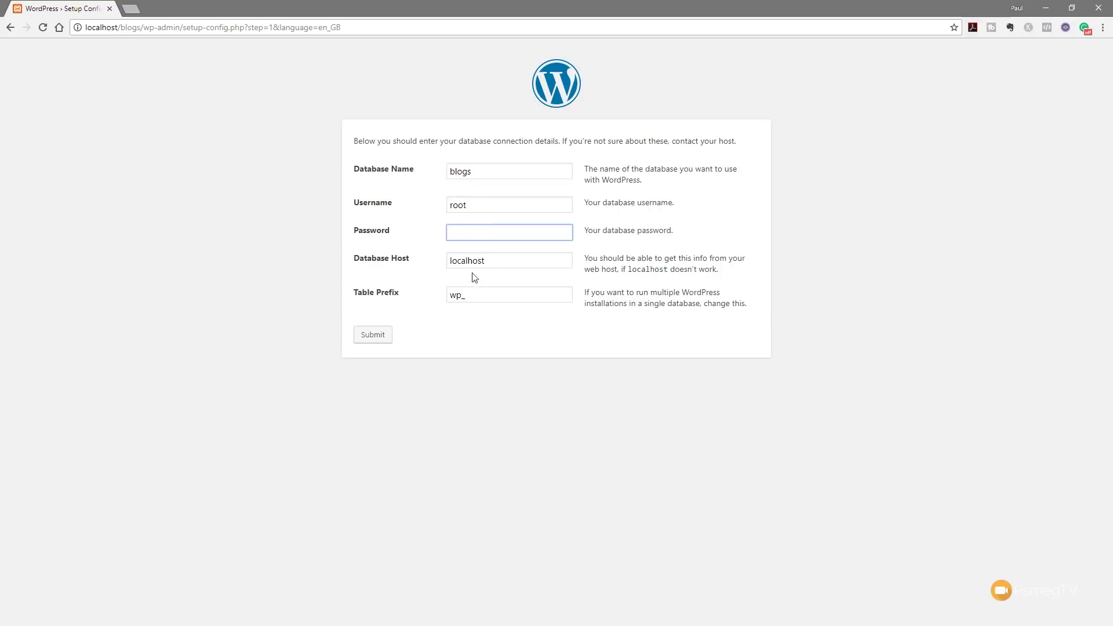
Step: Insert 7tre95 before the underscore in the wp_ table prefix and submit the database connection details
click(473, 298)
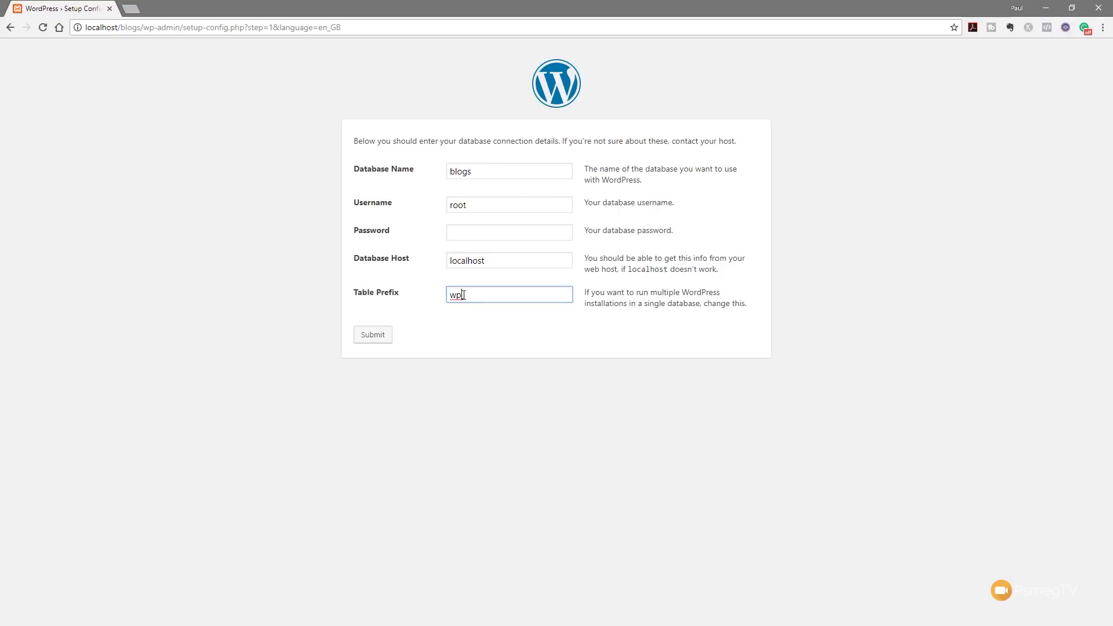
text(7tre95)
click(372, 340)
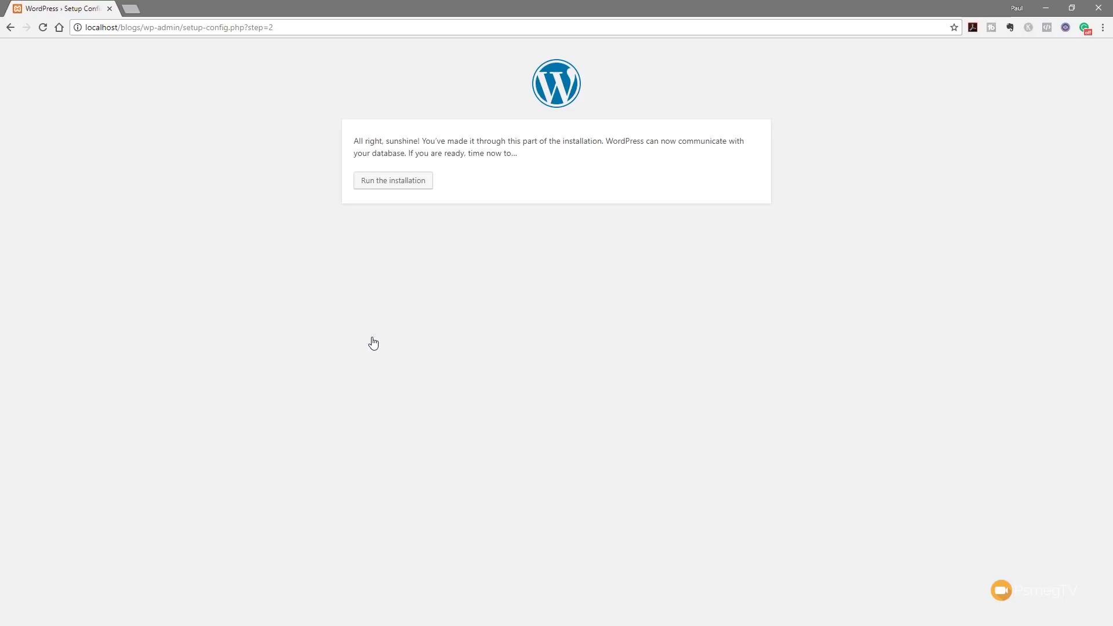
Step: Run the installation and set the site title to Sample Blog
click(397, 183)
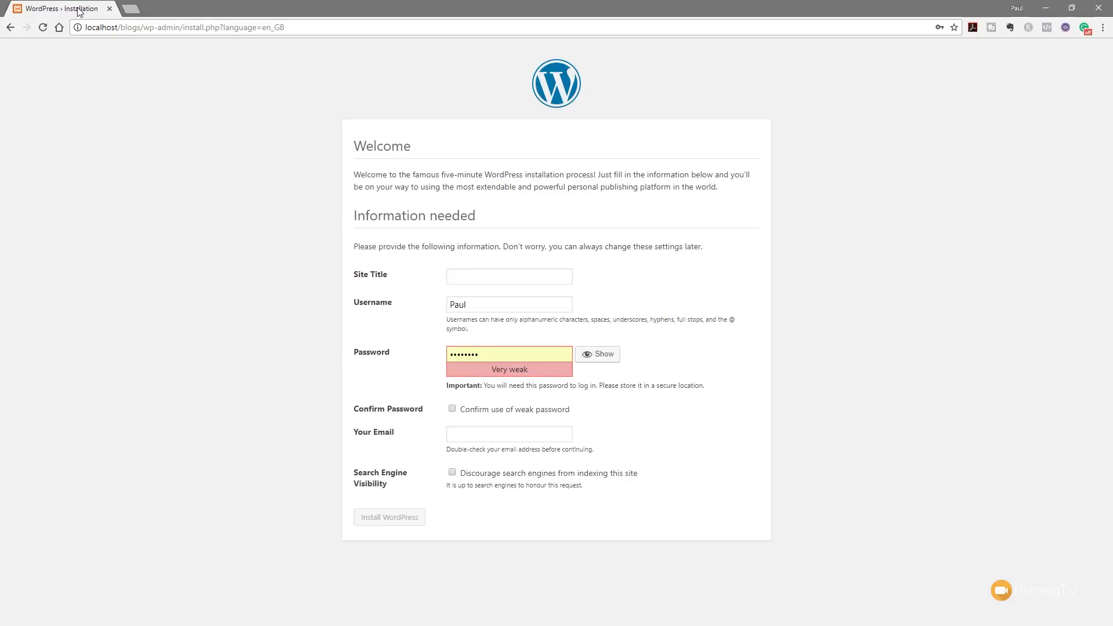
click(488, 279)
text(Sample Blog)
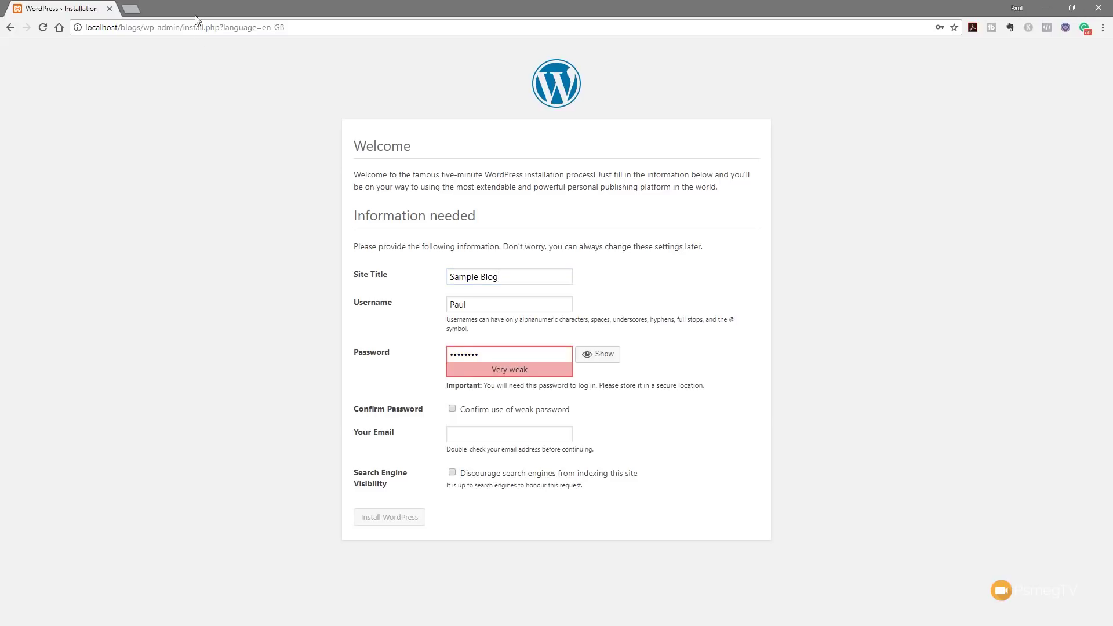
Step: Confirm use of the weak password and fill in the administrator's e-mail address
click(452, 409)
click(493, 434)
click(735, 415)
click(480, 432)
key(ctrl+v)
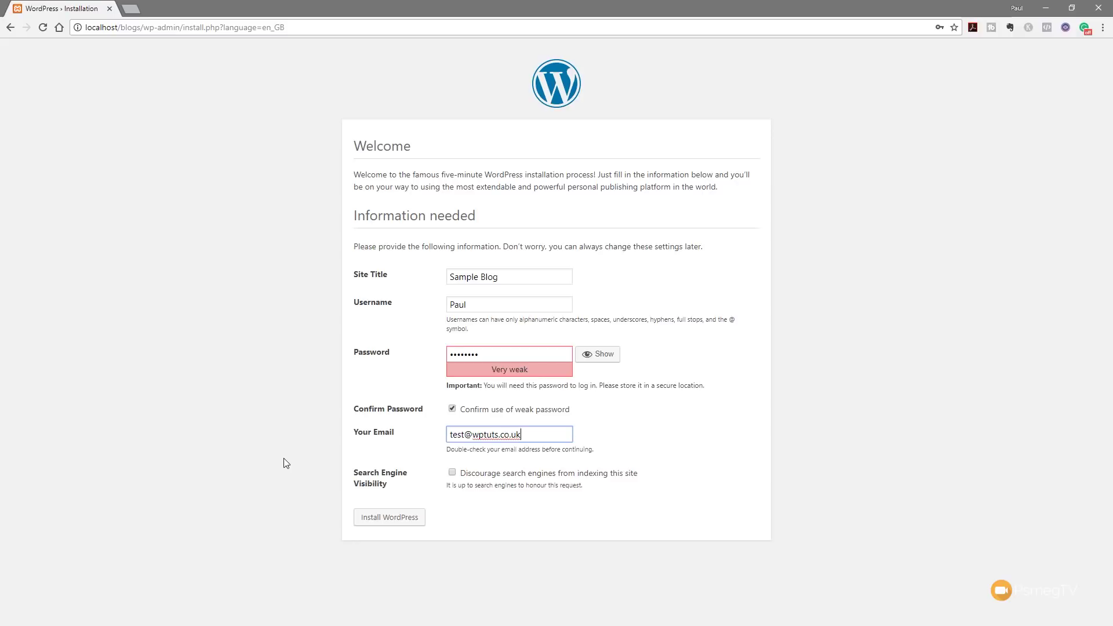
Step: Install WordPress and log in to the new site with the prefilled administrator account
click(404, 522)
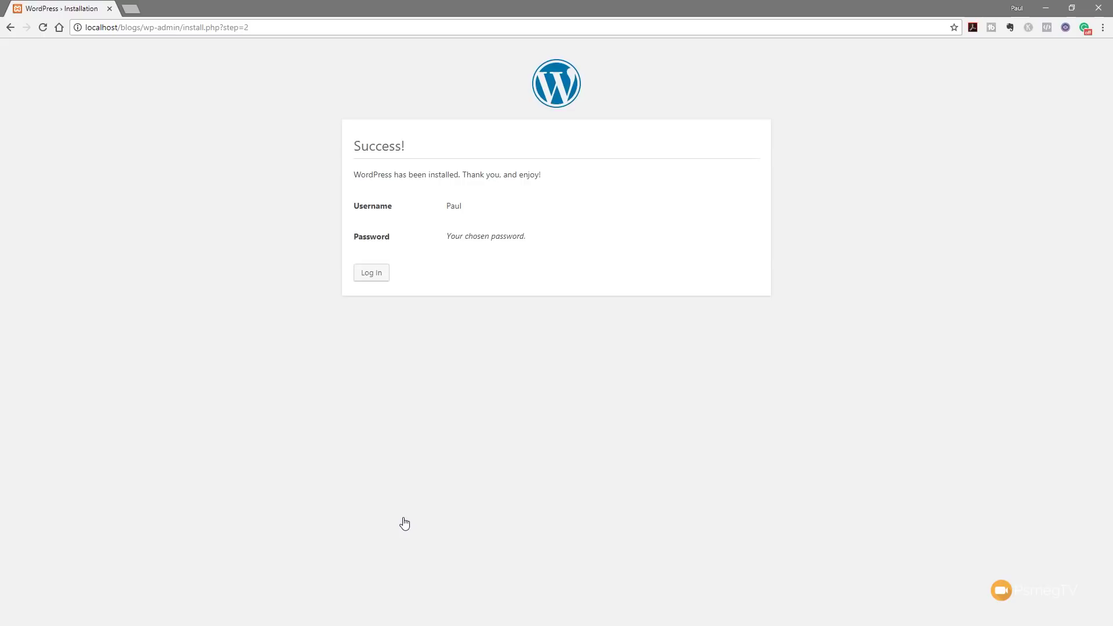
click(372, 274)
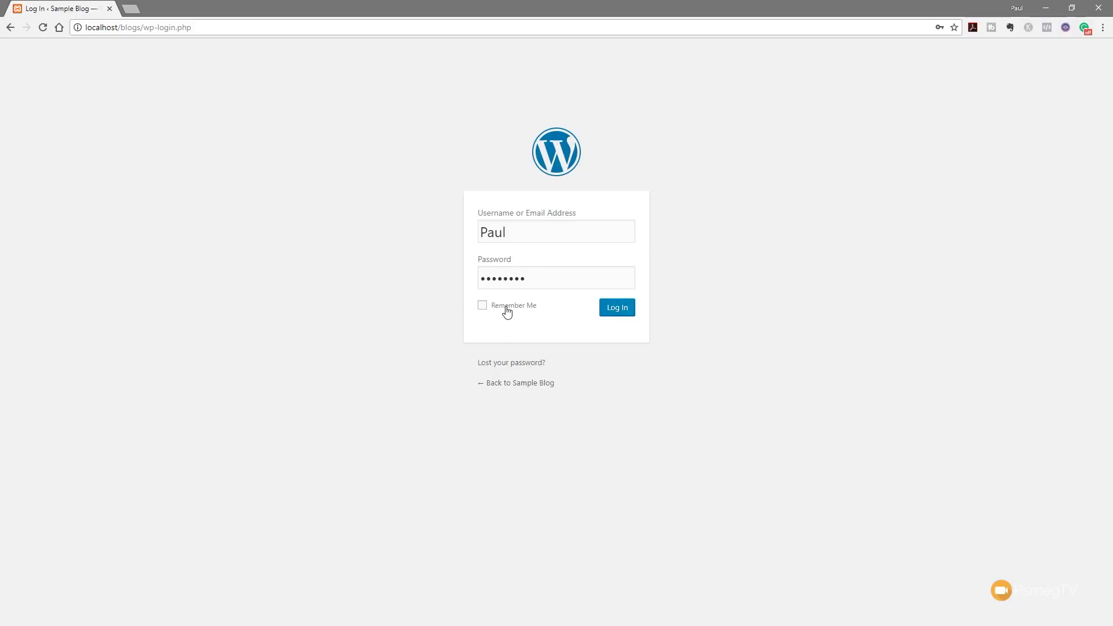
click(615, 307)
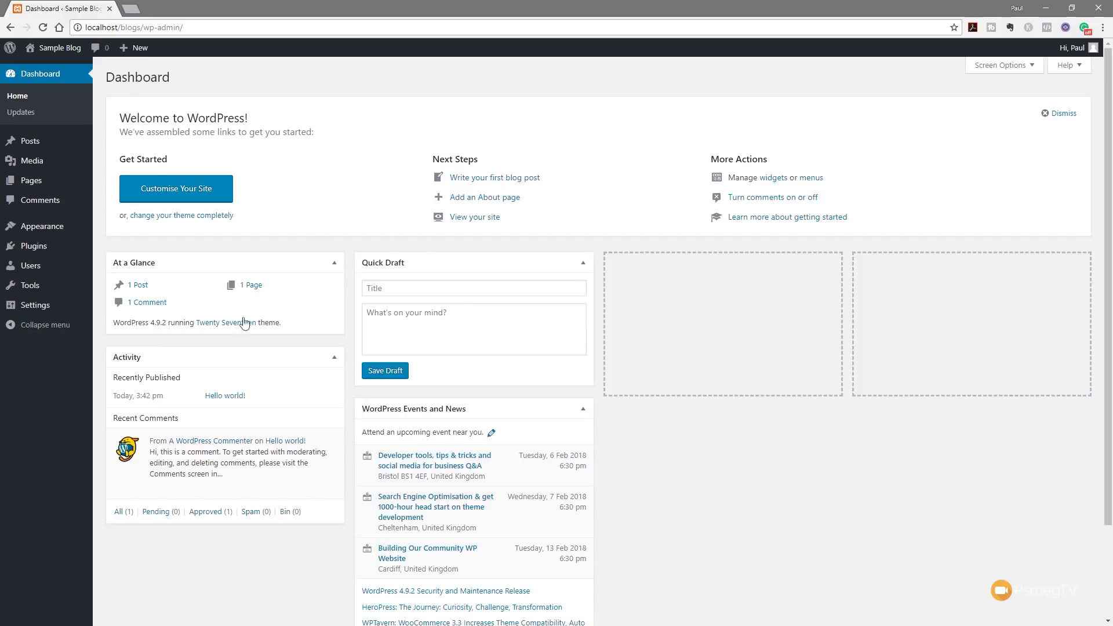
Step: Move the WordPress Events and News box to the dashboard's third column and the Activity box to the fourth
drag(437, 409, 631, 348)
drag(226, 361, 961, 266)
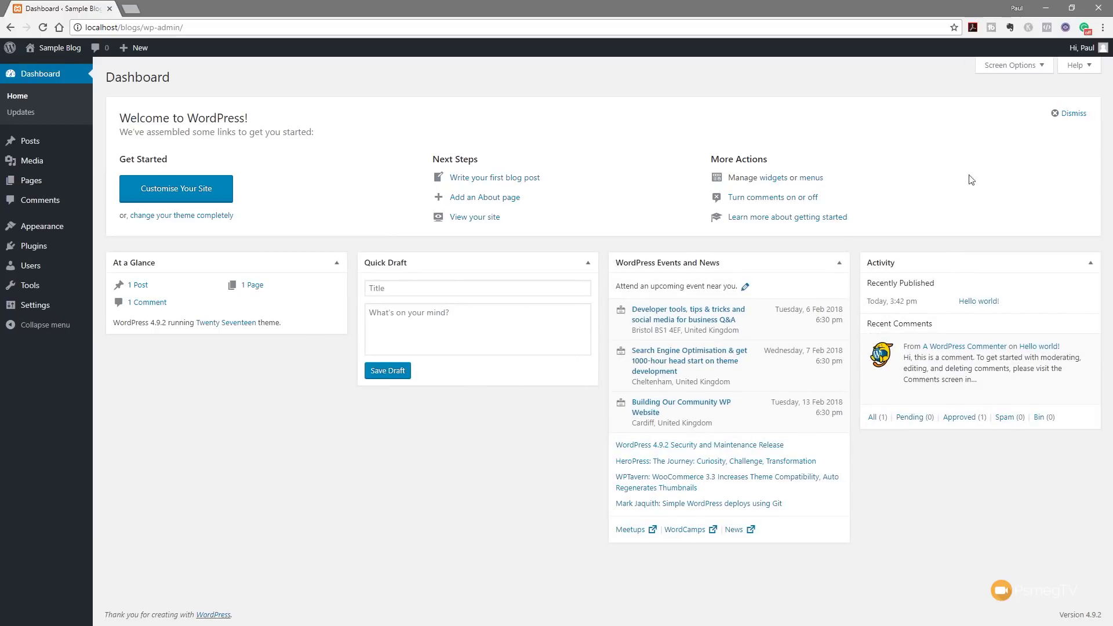
Step: Hide the Welcome, WordPress Events and News, Quick Draft, Activity and At a Glance boxes from the dashboard
click(1045, 72)
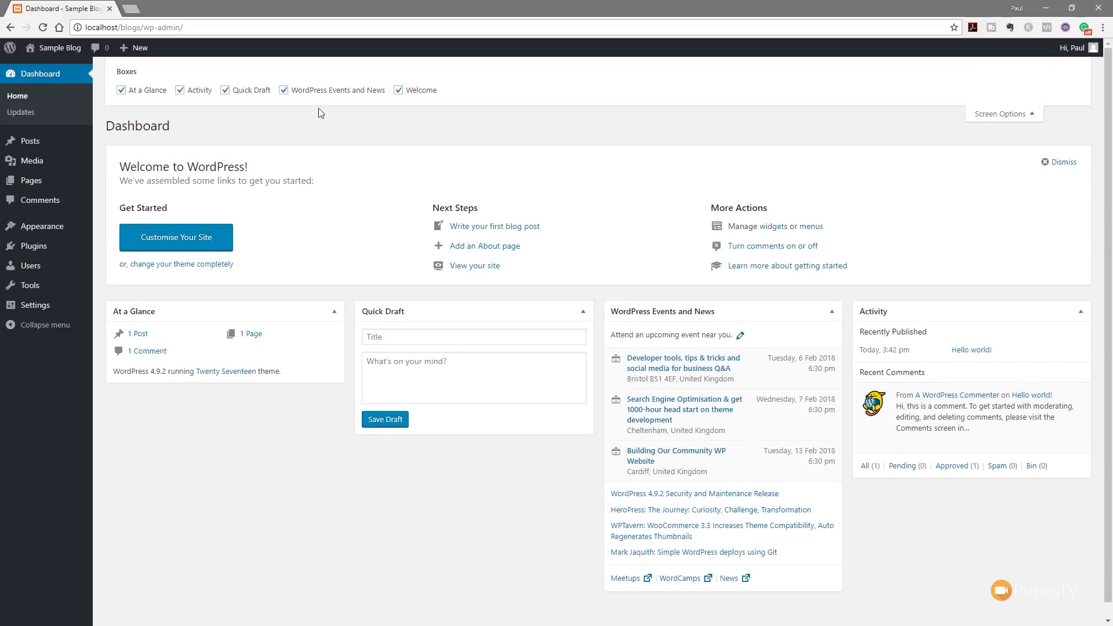
click(398, 90)
click(284, 91)
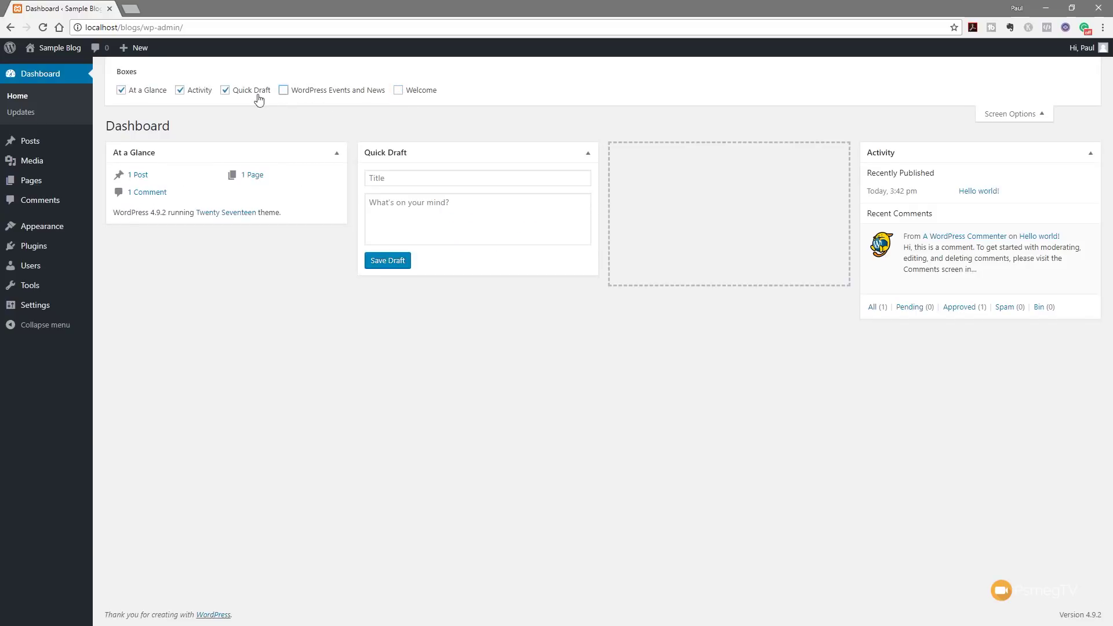
click(225, 91)
click(180, 90)
click(121, 90)
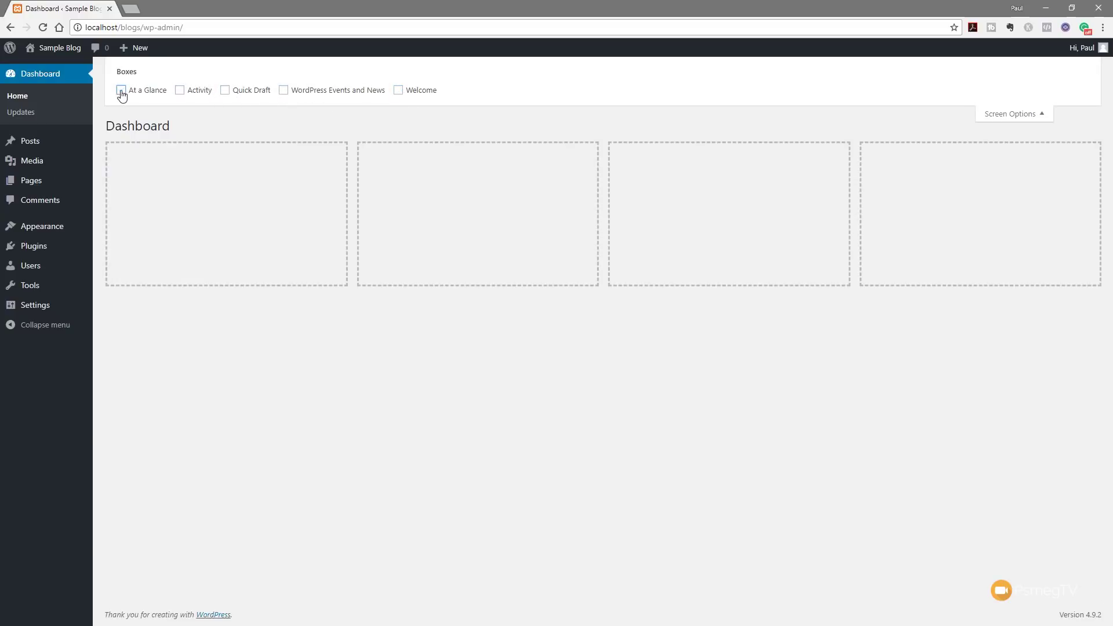
click(981, 116)
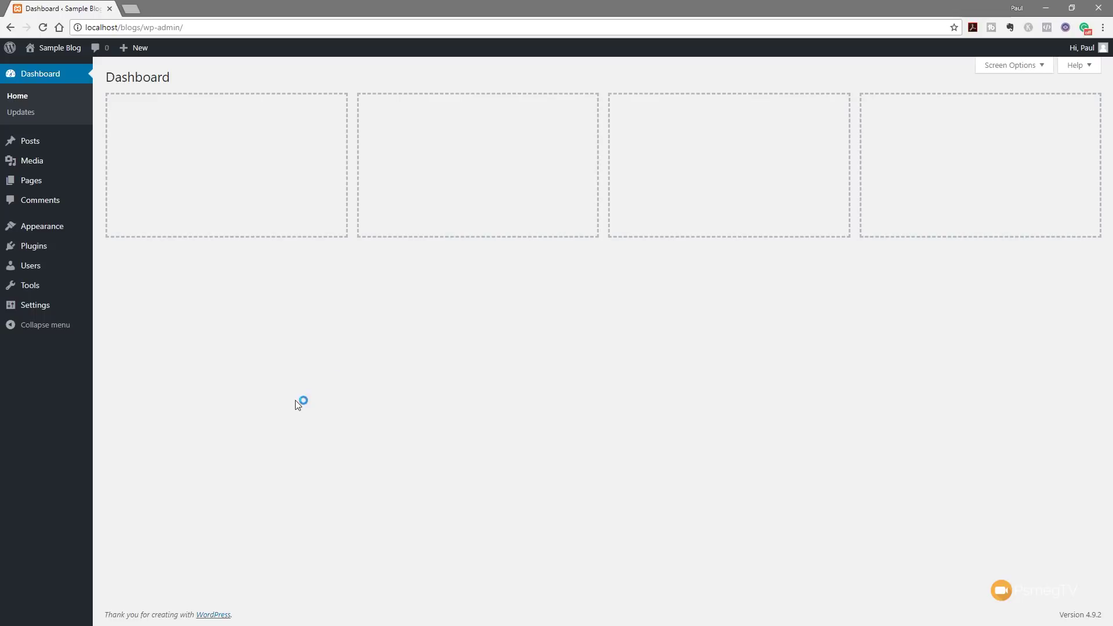
Step: Open the General Settings and clear the site's tagline, keeping the Sample Blog title
mouse_move(29, 310)
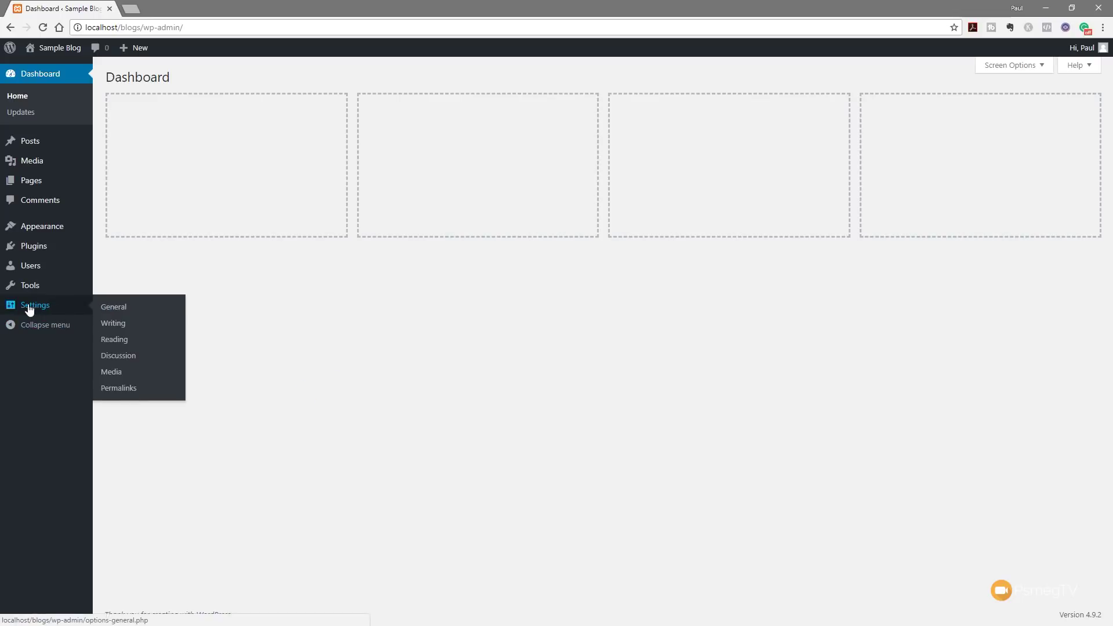
click(102, 309)
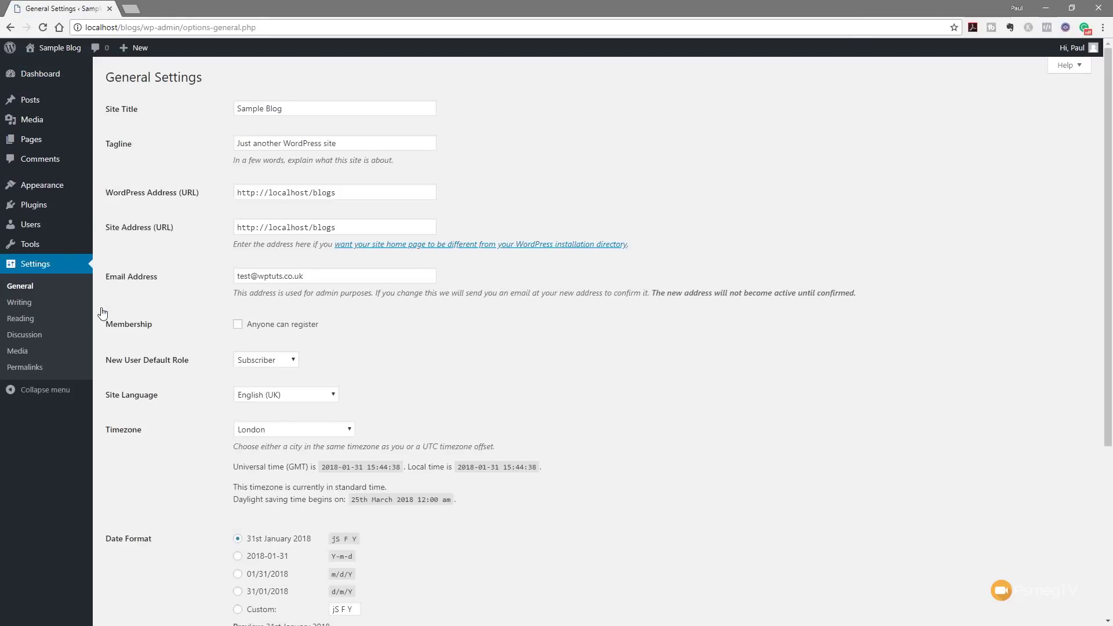
triple_click(319, 111)
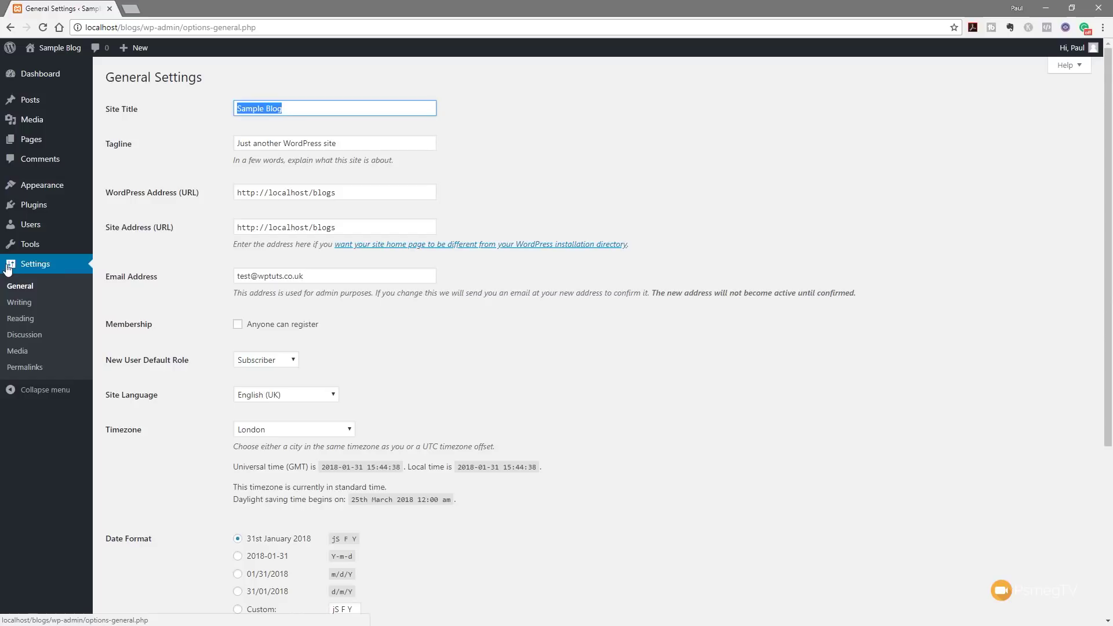
key(Tab)
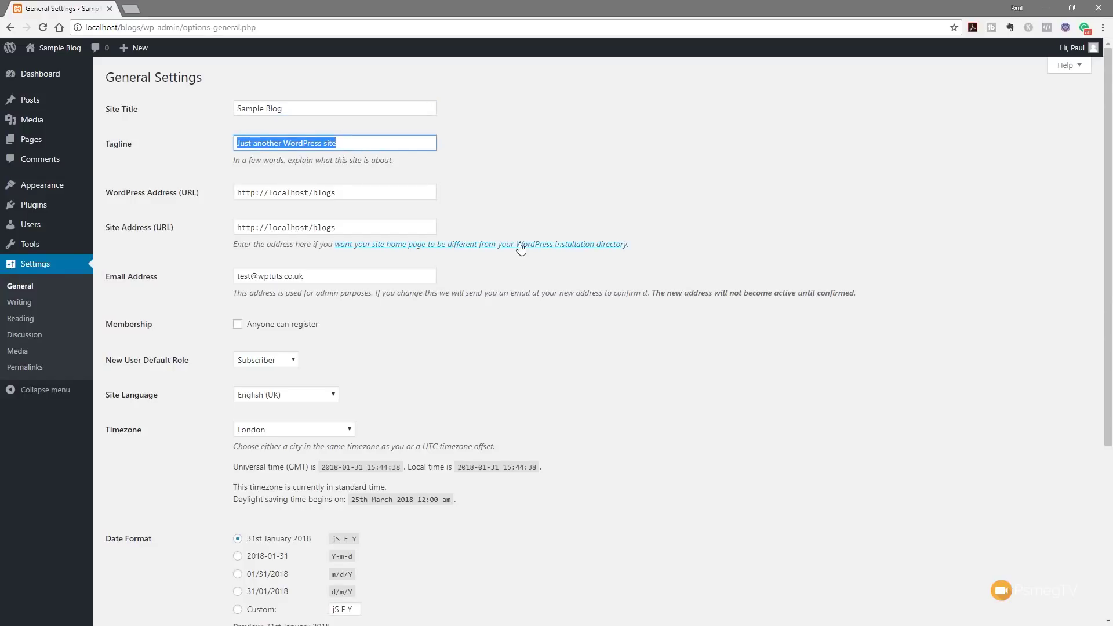
key(BackSpace)
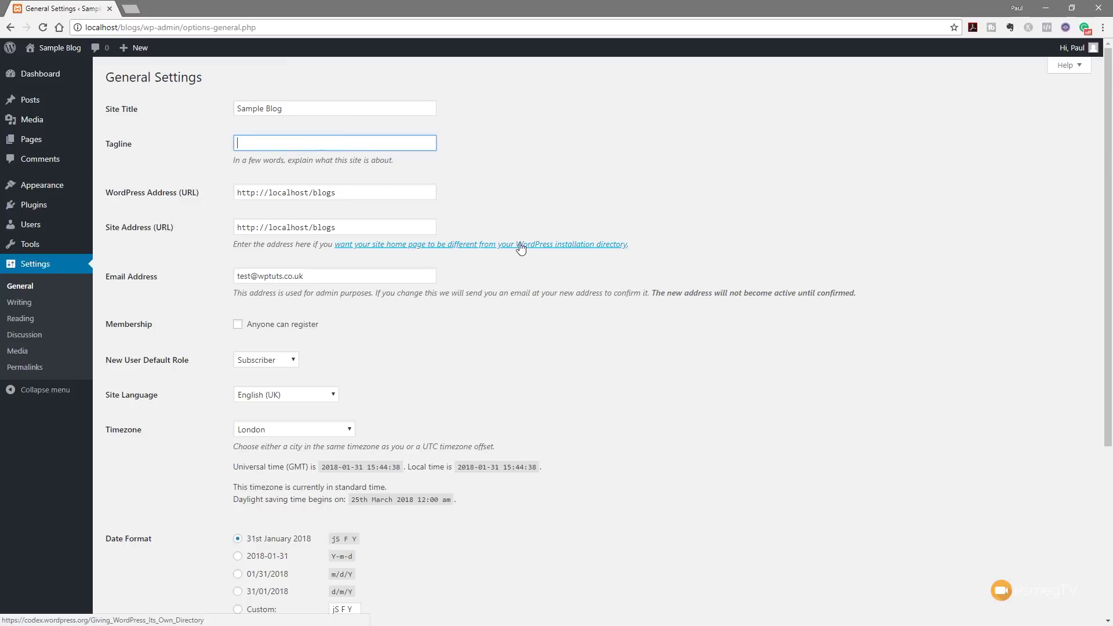
click(652, 195)
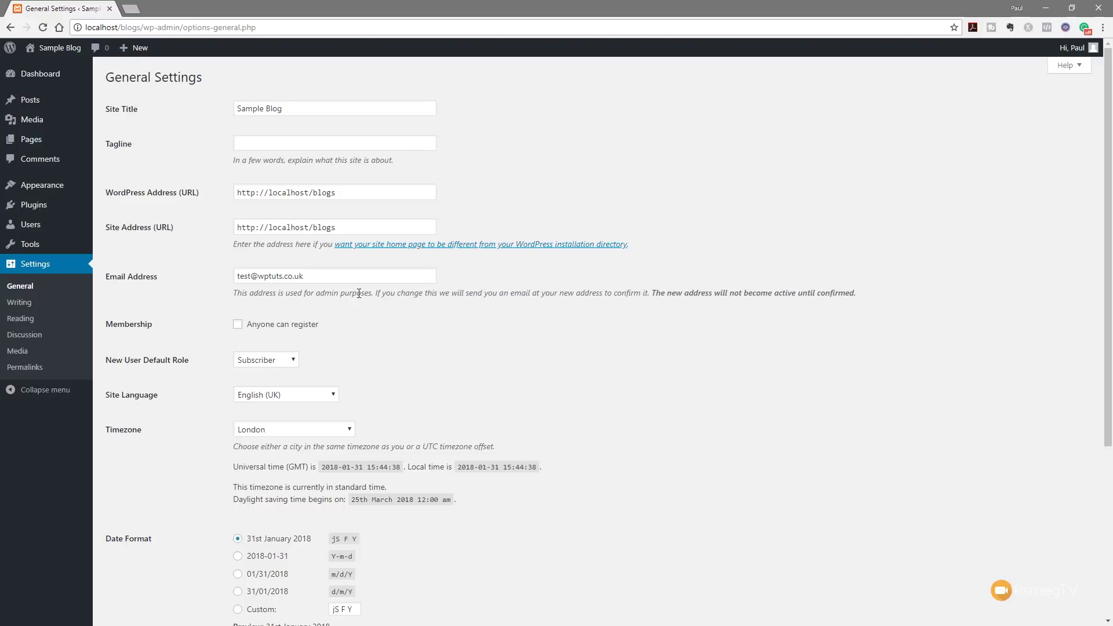
Step: Review the new user default role, site language, timezone, date and time format options in the General Settings
scroll(621, 350, down, 2)
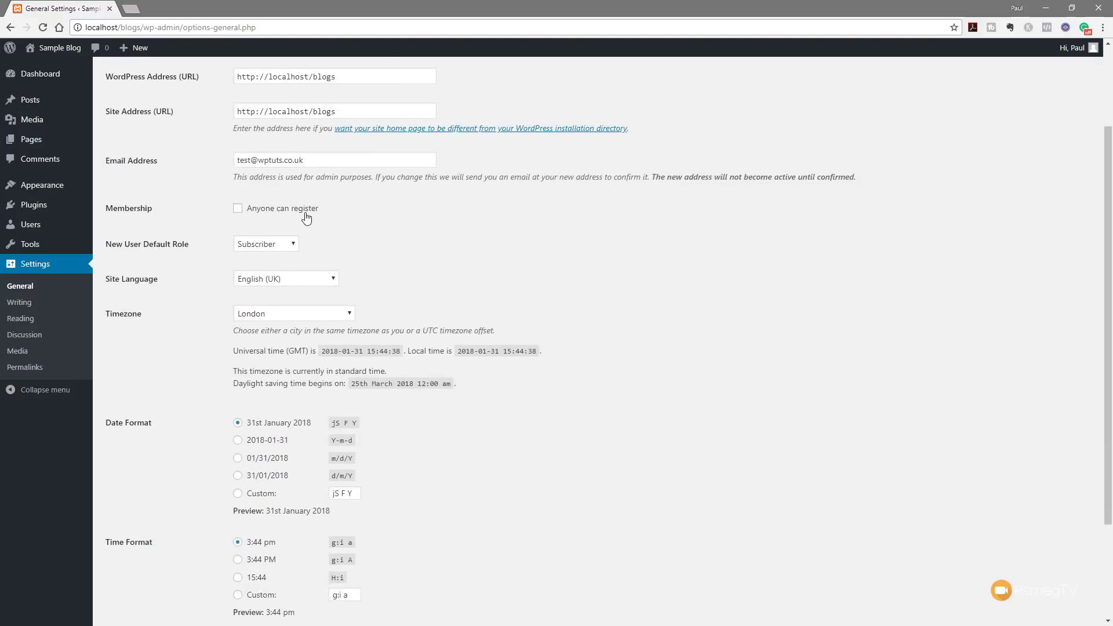
click(256, 244)
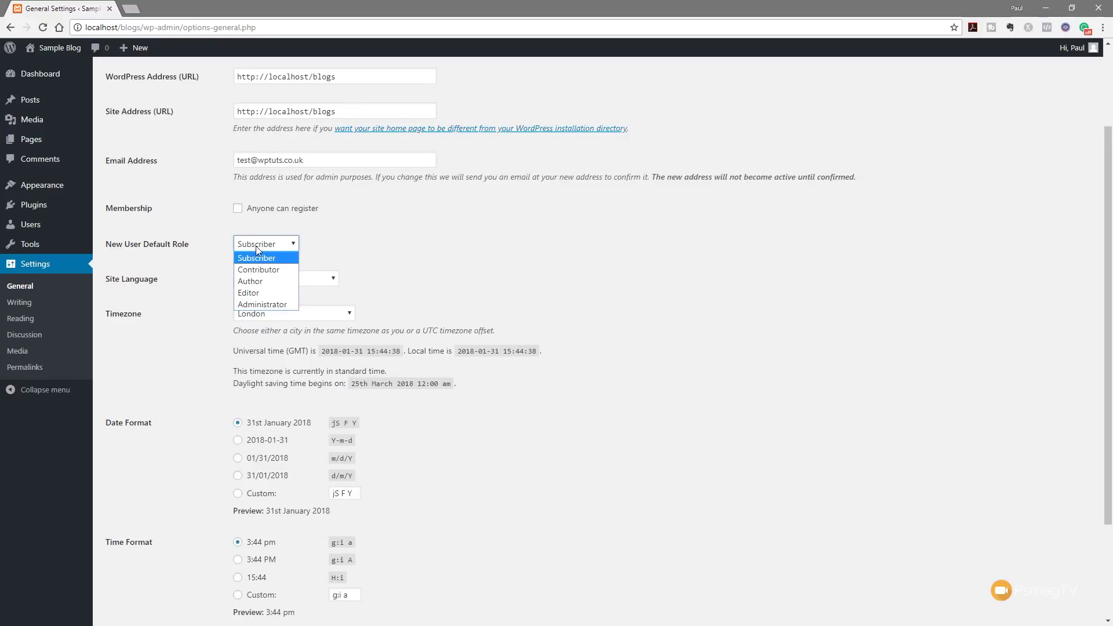
click(622, 256)
click(249, 283)
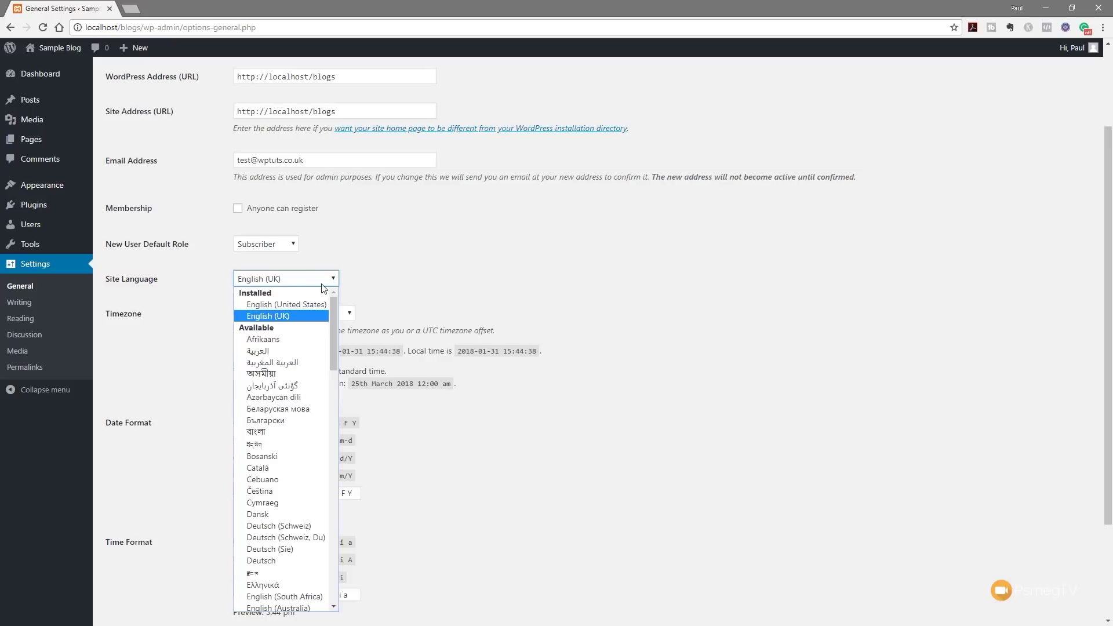
click(501, 261)
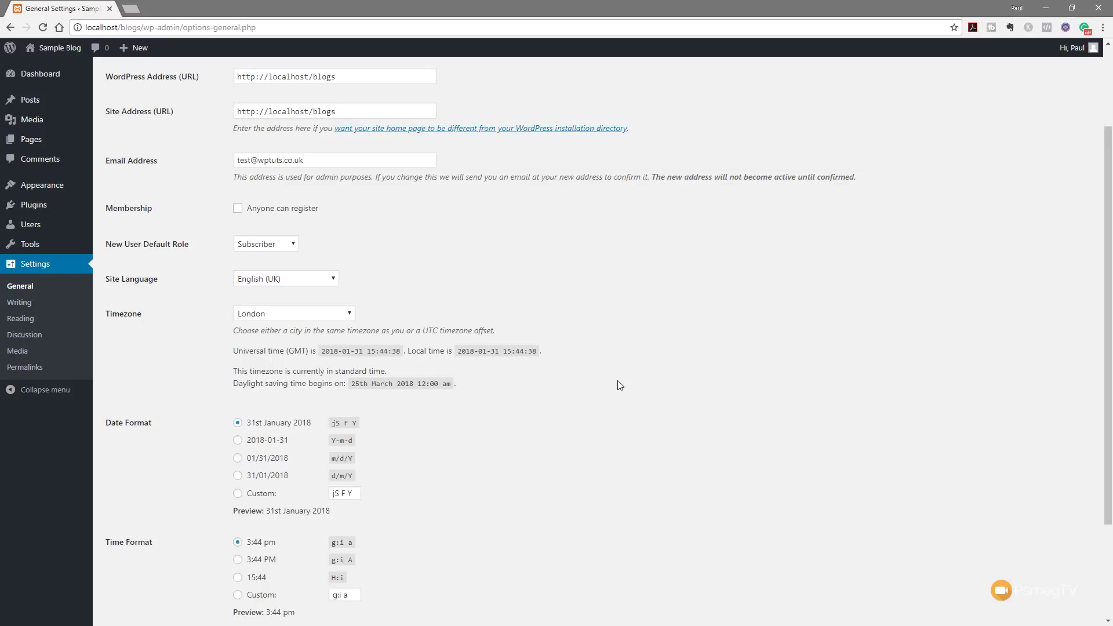
scroll(618, 384, down, 2)
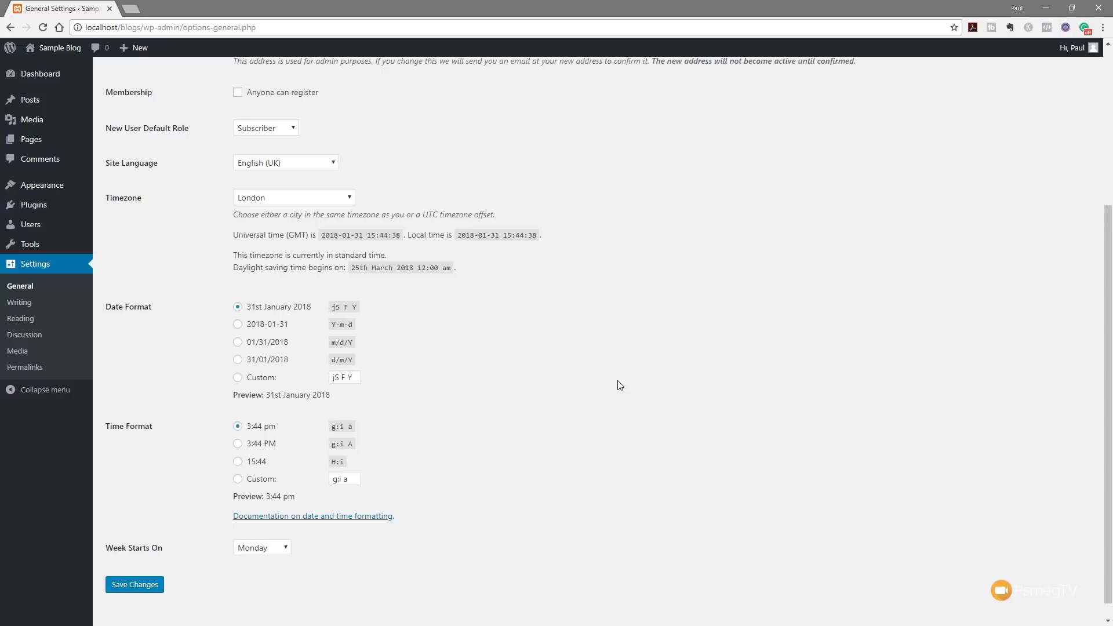
Step: Open the Writing Settings and review the post-via-email fields and the default post format options
click(19, 302)
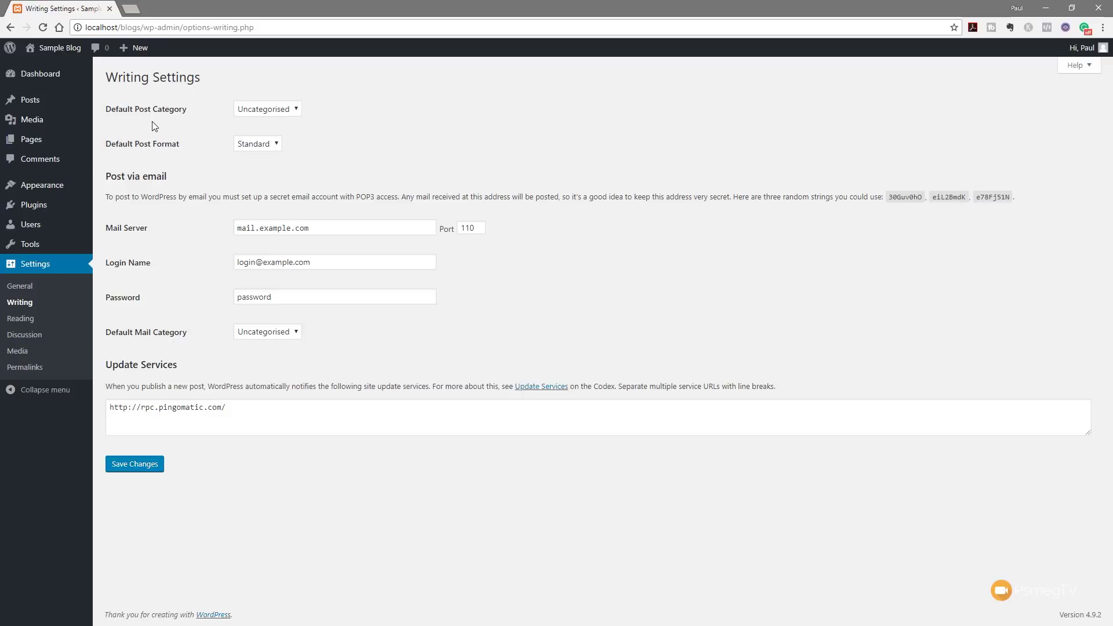
click(325, 232)
click(322, 262)
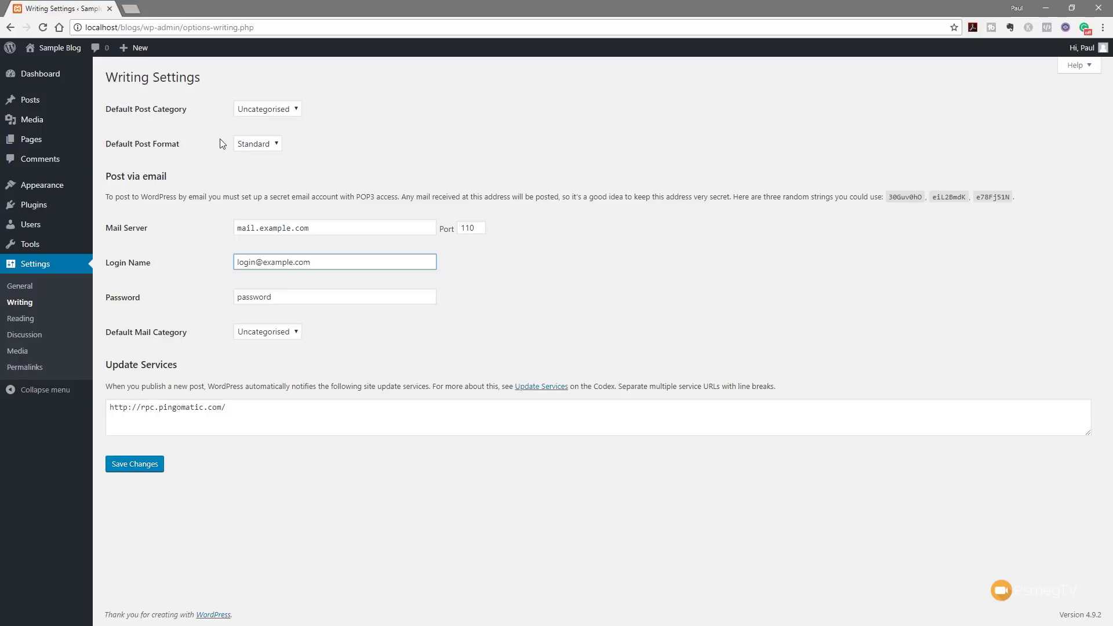
click(251, 145)
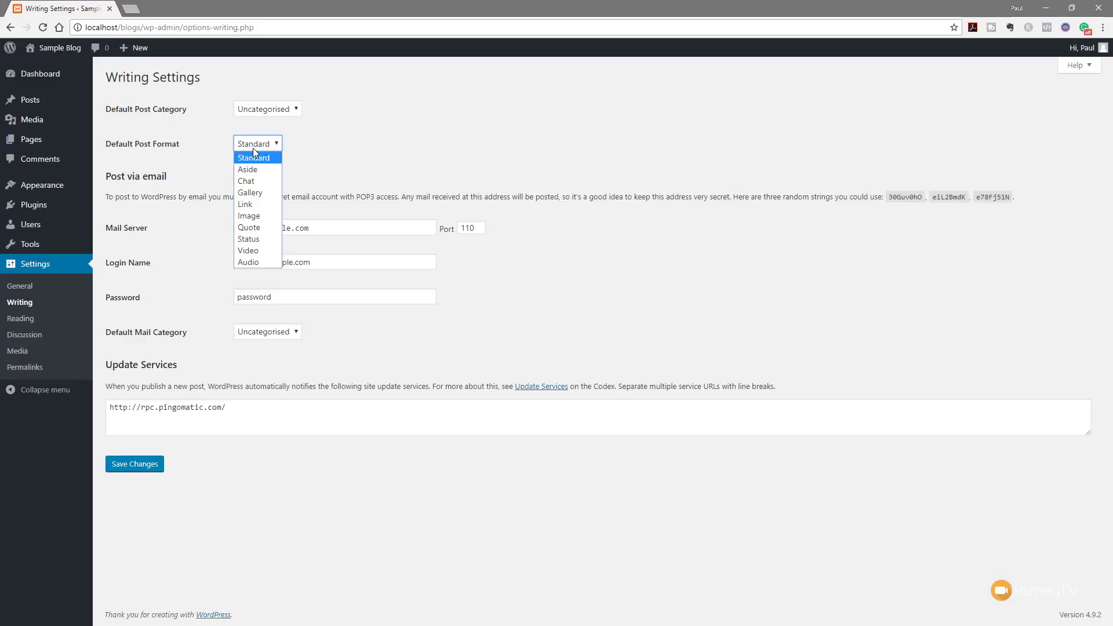
click(477, 128)
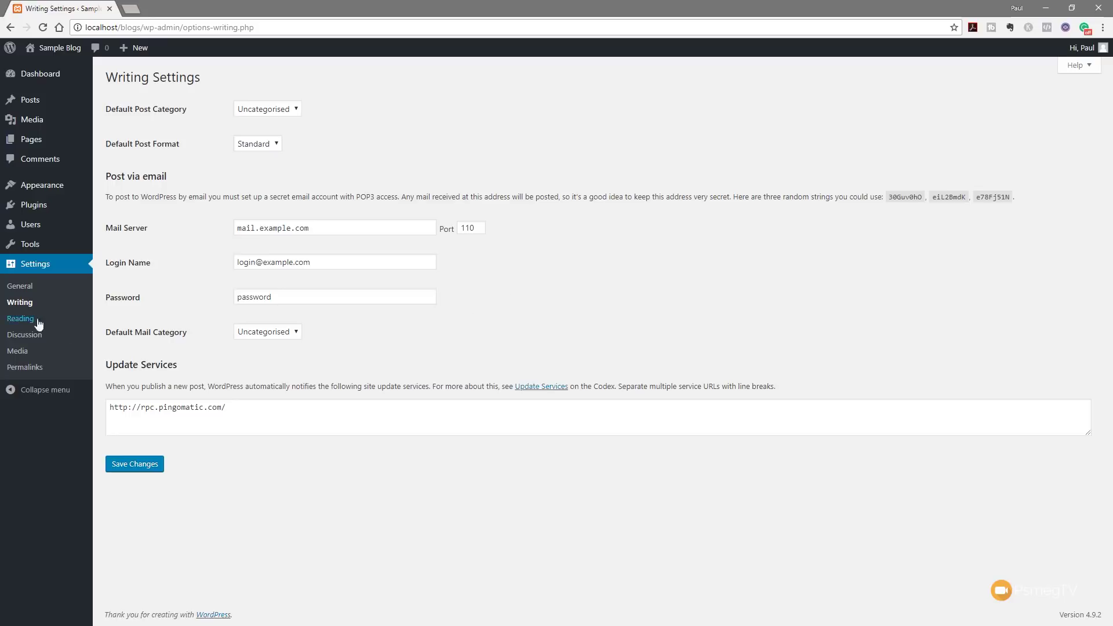
Step: Review the Reading Settings, the Discussion Settings down to the avatar options, and the Media Settings
click(20, 319)
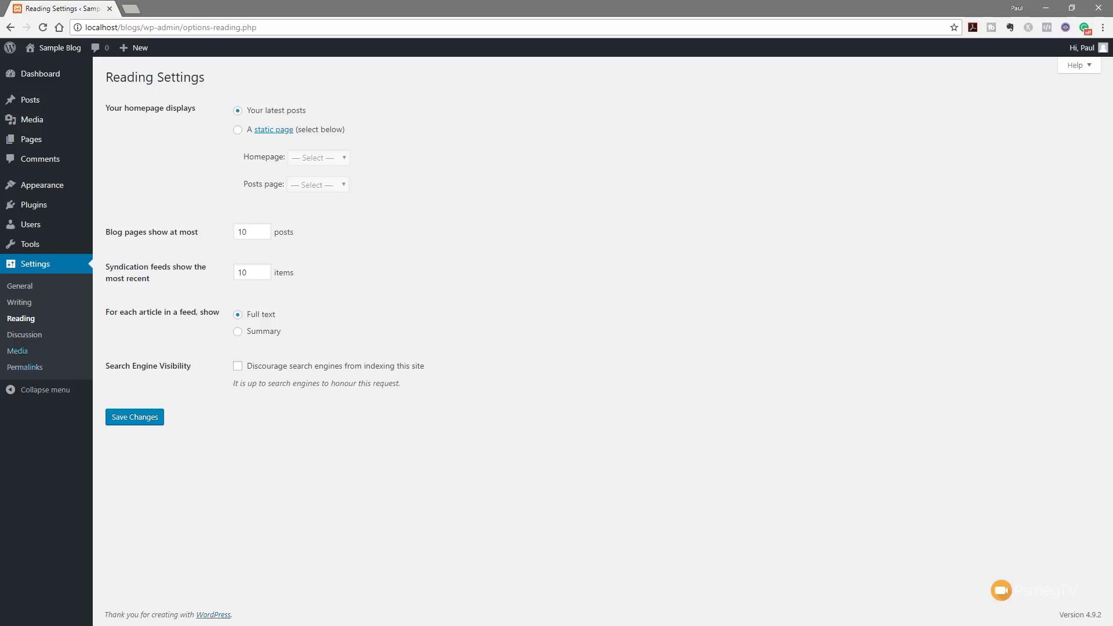
click(26, 336)
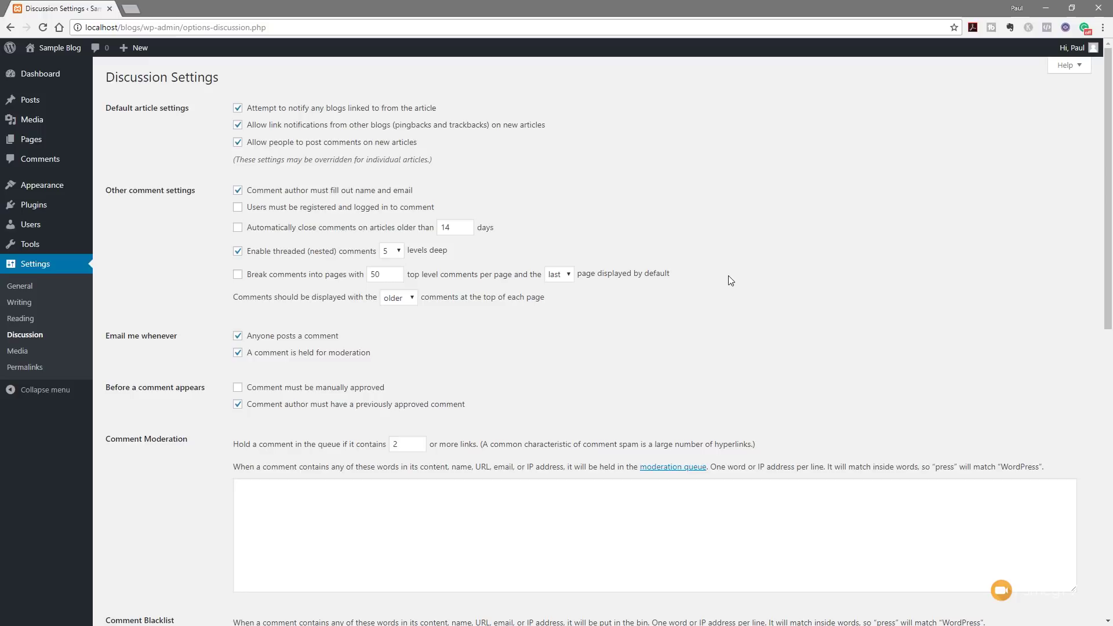
scroll(728, 276, down, 9)
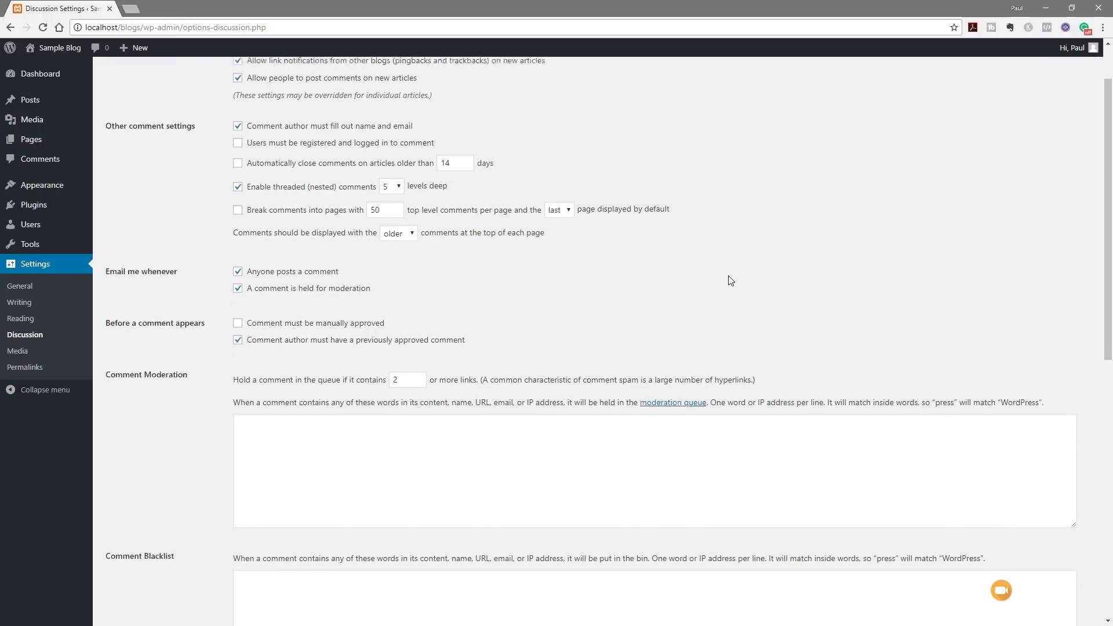
scroll(729, 276, down, 2)
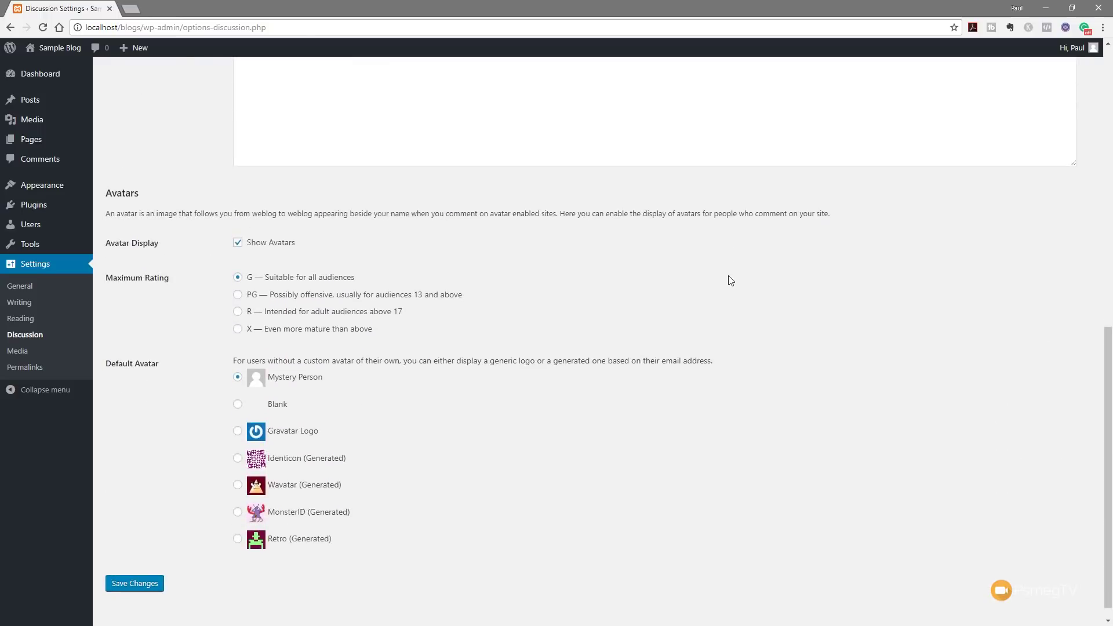
scroll(729, 276, up, 8)
scroll(729, 276, up, 2)
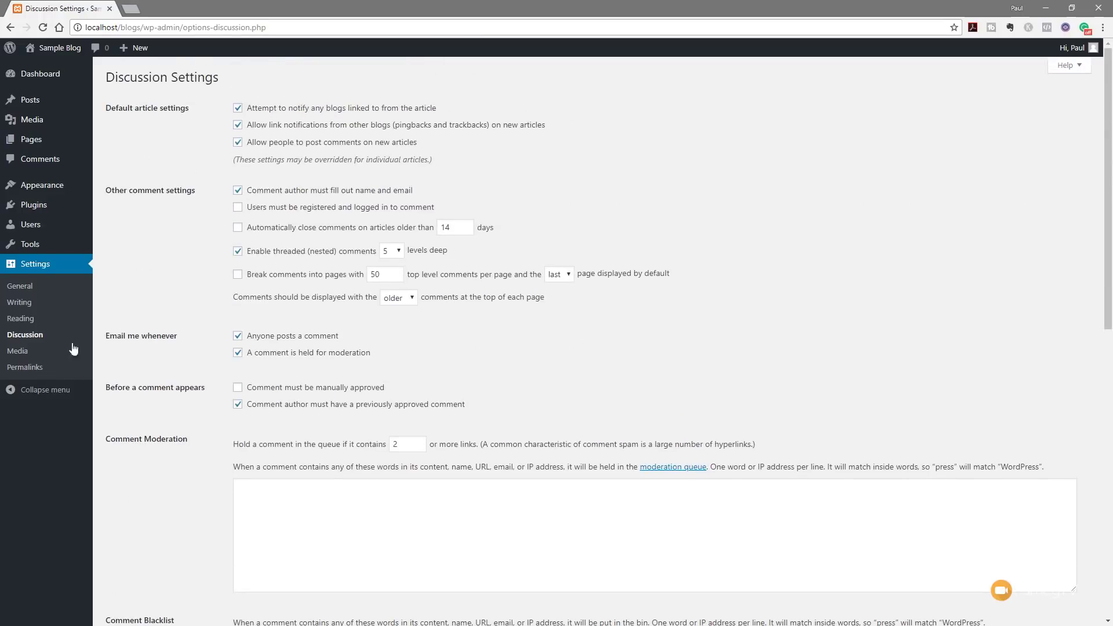
click(18, 351)
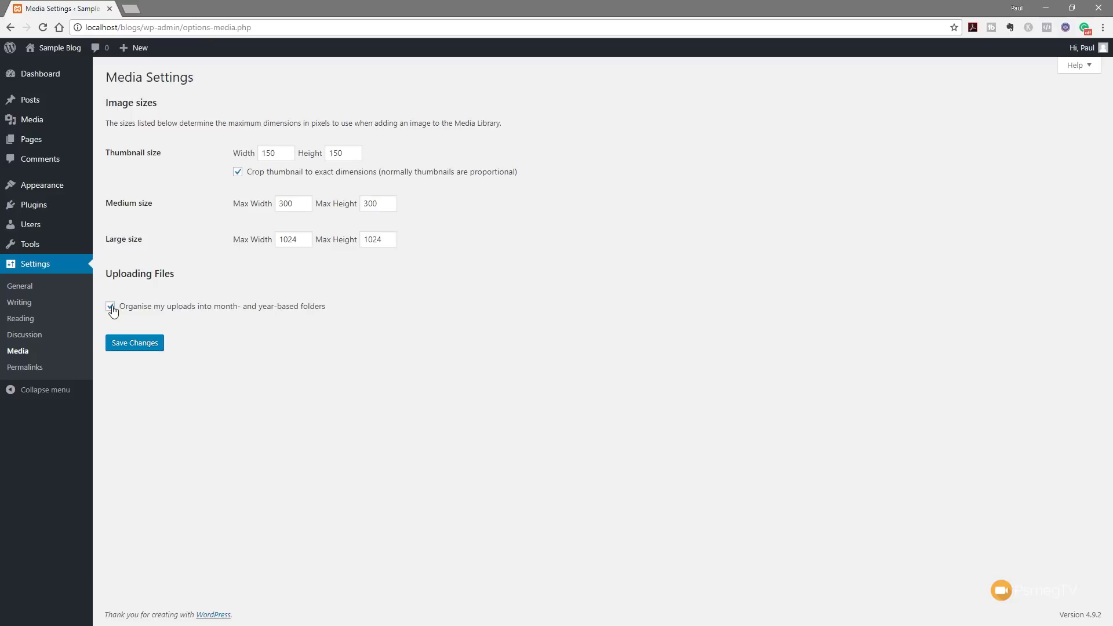
Step: Set the permalink structure to Post name and save the Permalink Settings
click(26, 371)
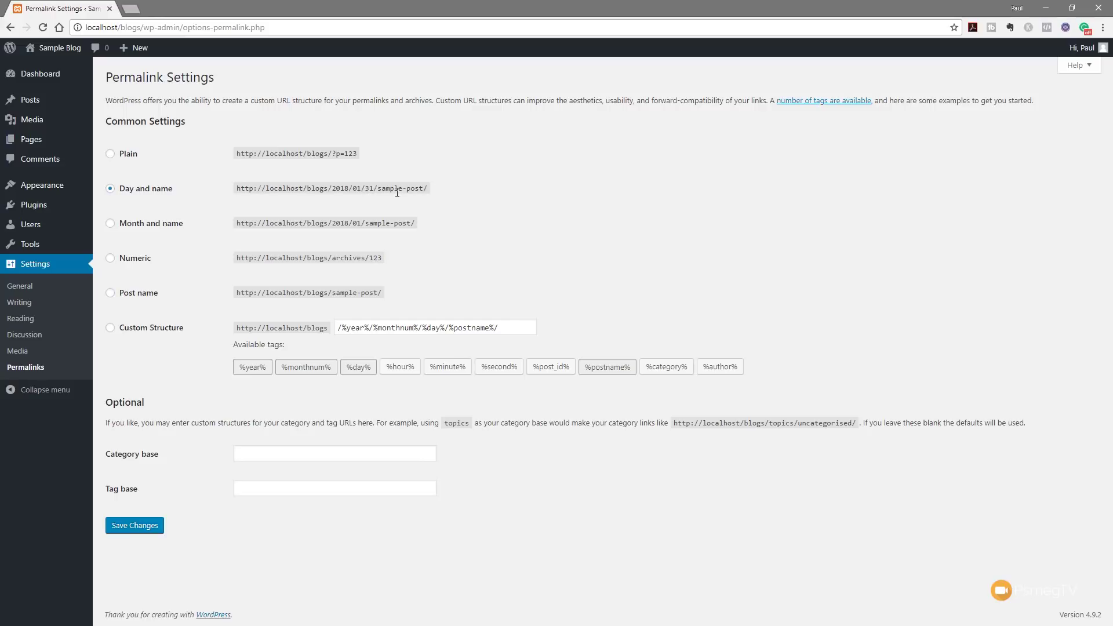
click(111, 295)
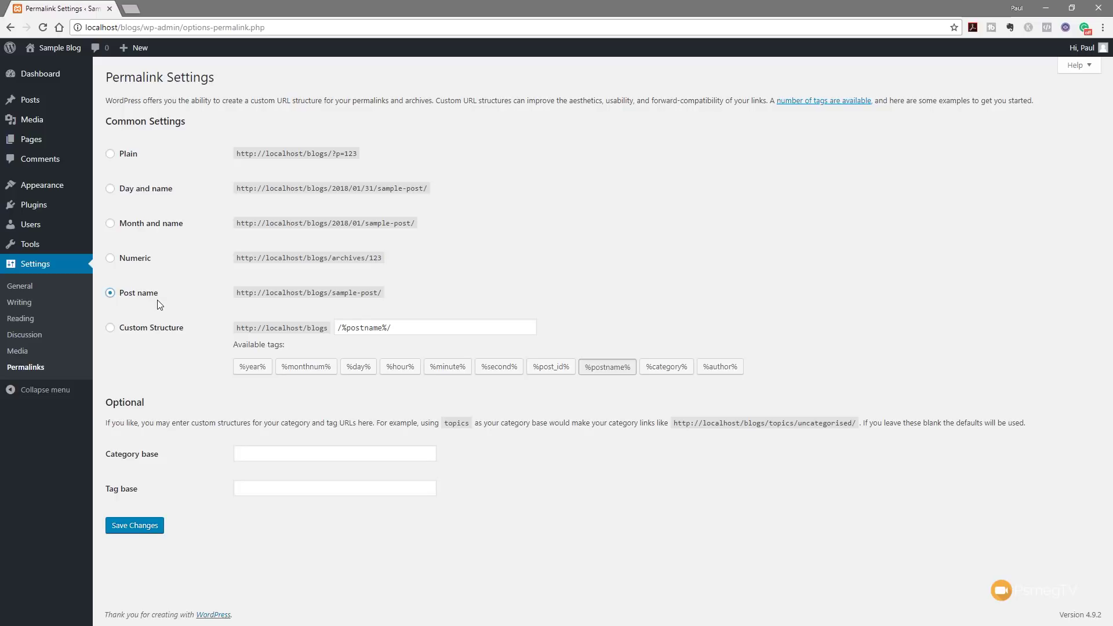
click(128, 526)
Step: Open the post categories and add a category named About Me
mouse_move(29, 109)
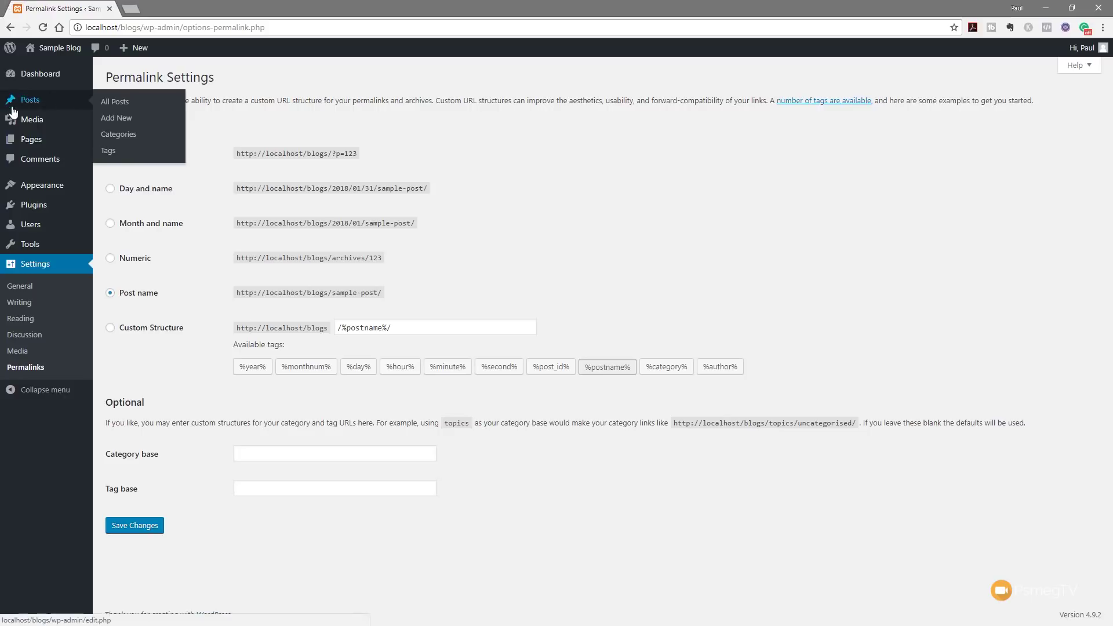
click(117, 135)
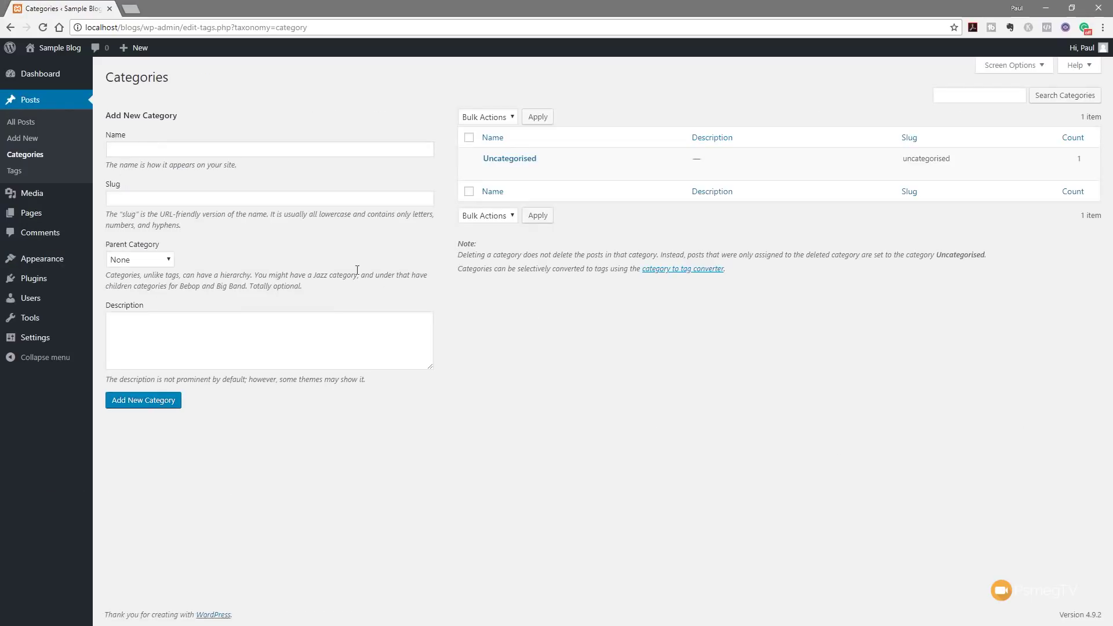
click(170, 151)
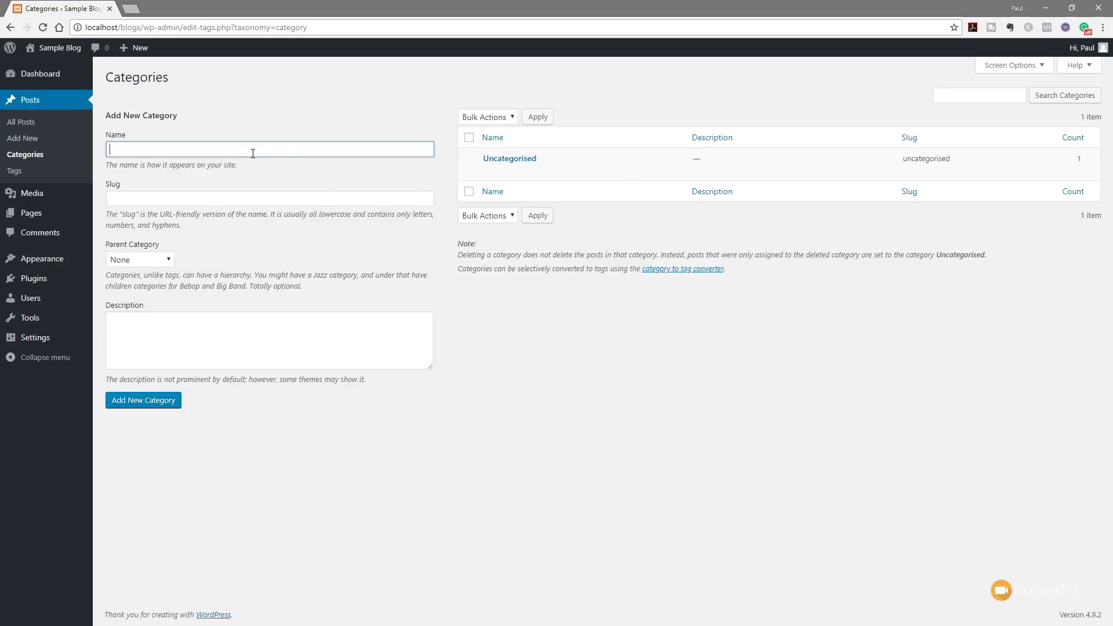
text(About Me)
click(152, 402)
Step: Add two more post categories named General and Tutorials
click(136, 149)
text(General)
click(144, 401)
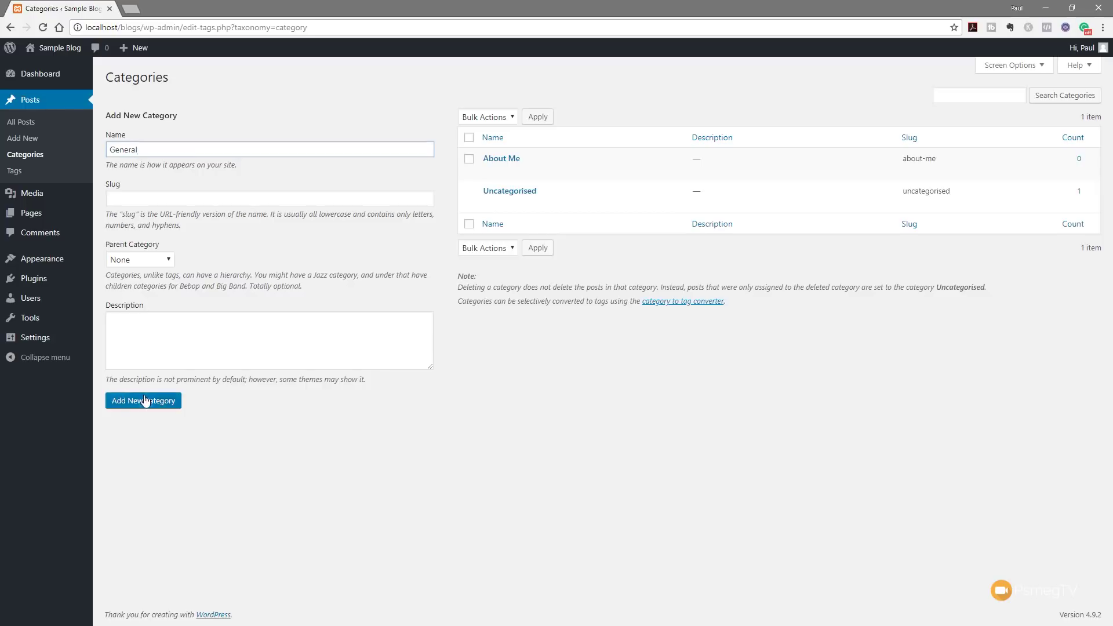
click(135, 150)
text(Tuto)
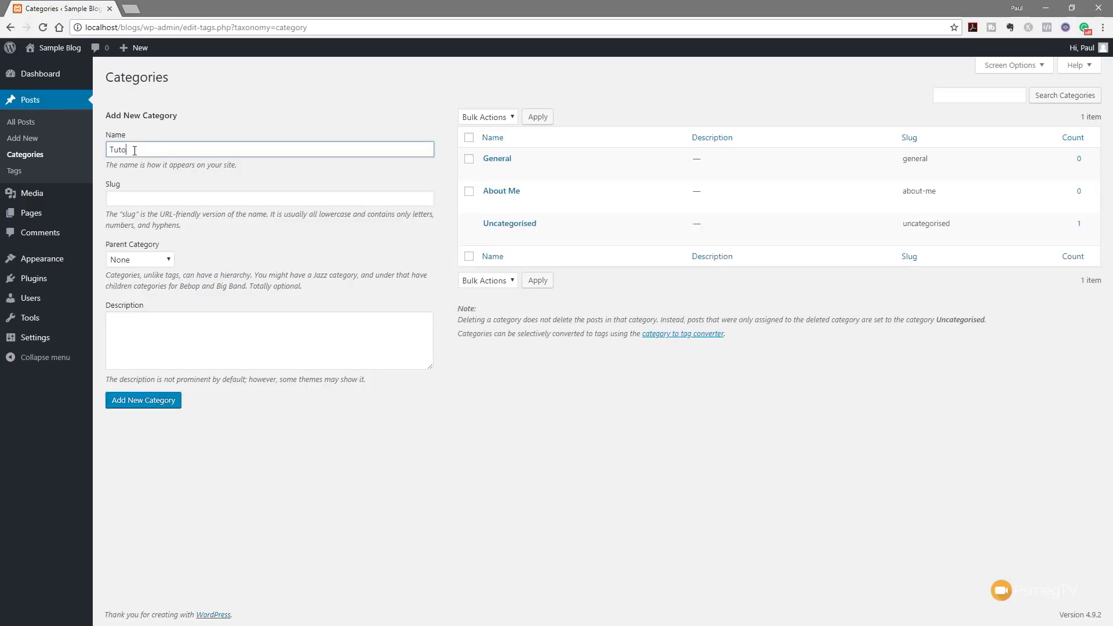
text(rials)
click(161, 403)
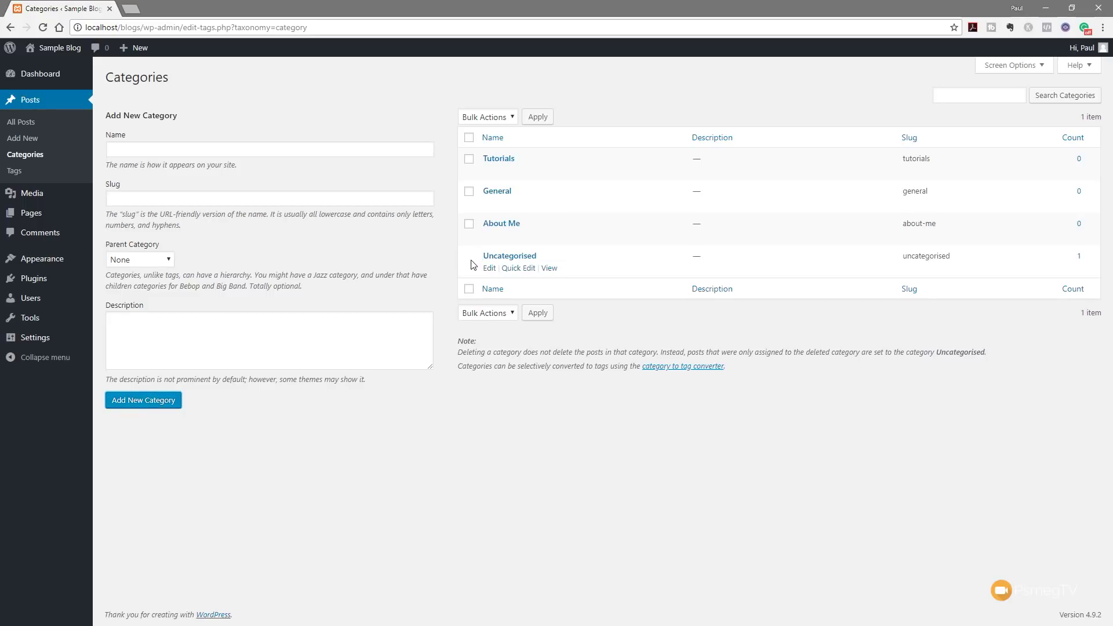
Step: Set the default post category to General in the Writing Settings and save the change
mouse_move(42, 341)
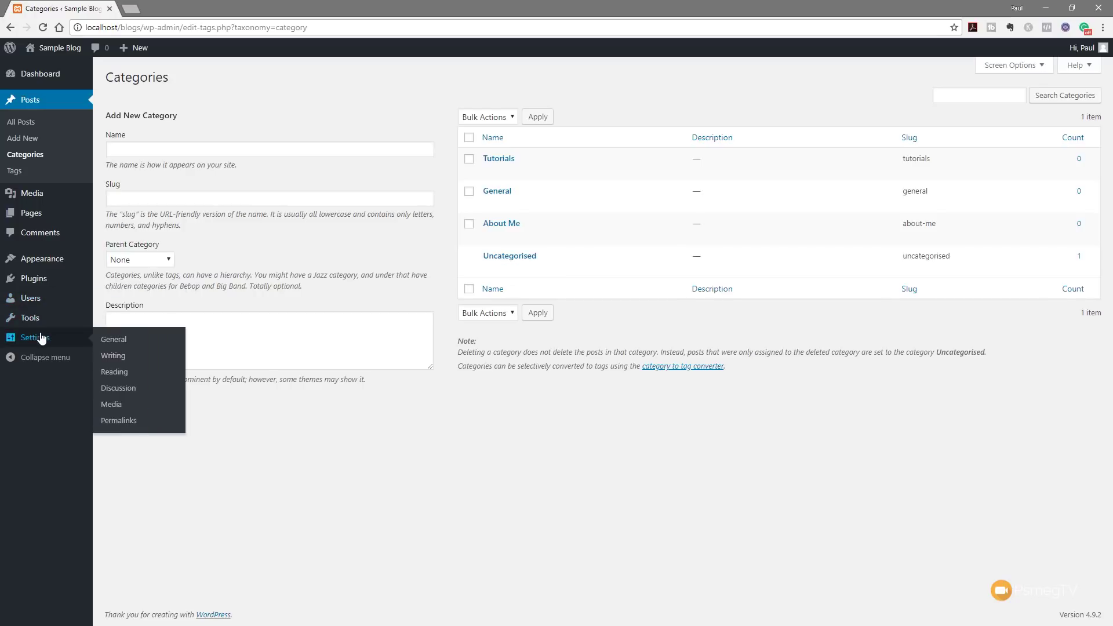
click(113, 357)
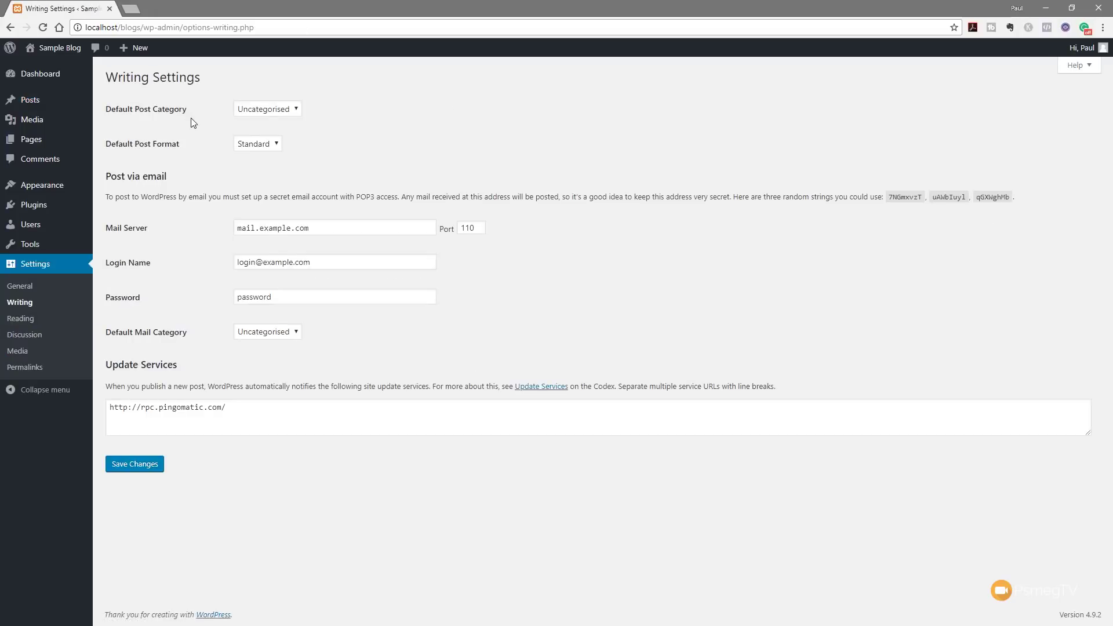
click(294, 111)
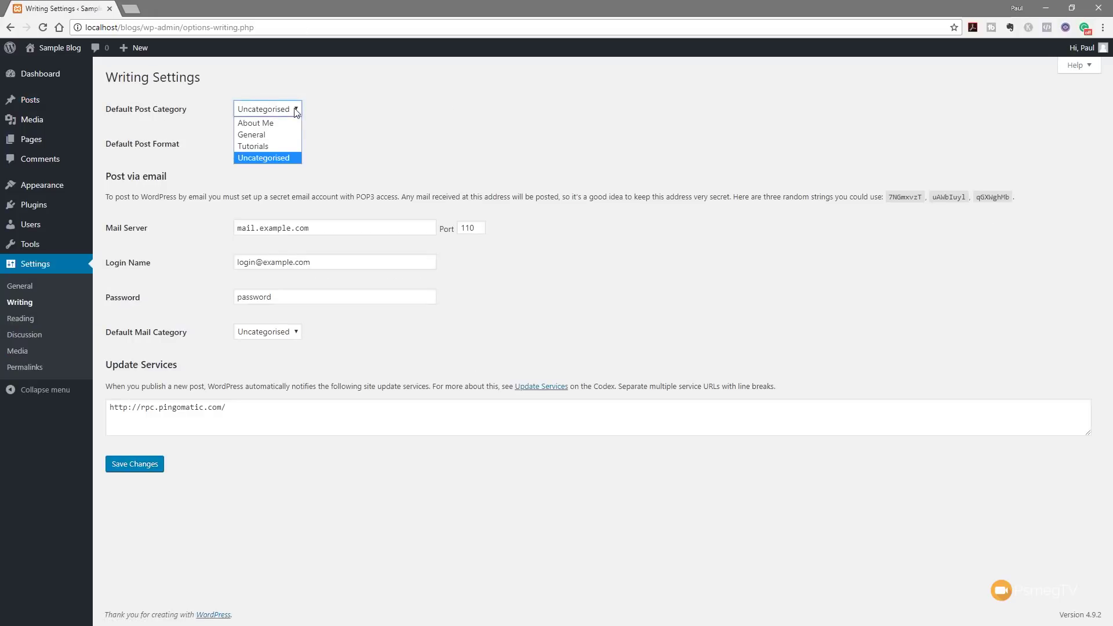
click(266, 135)
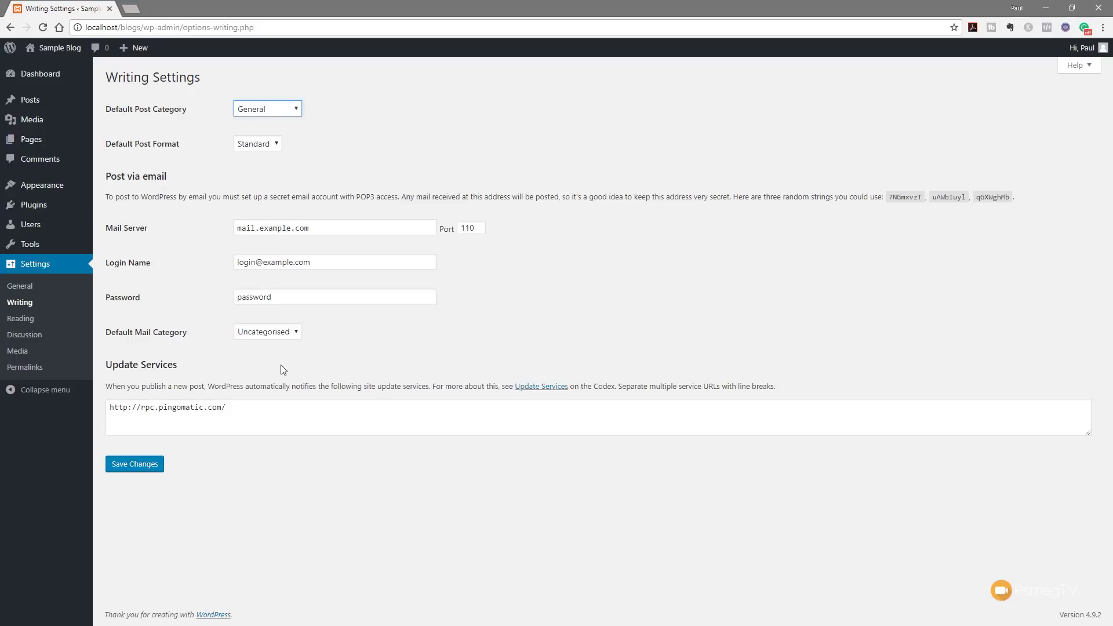
click(155, 464)
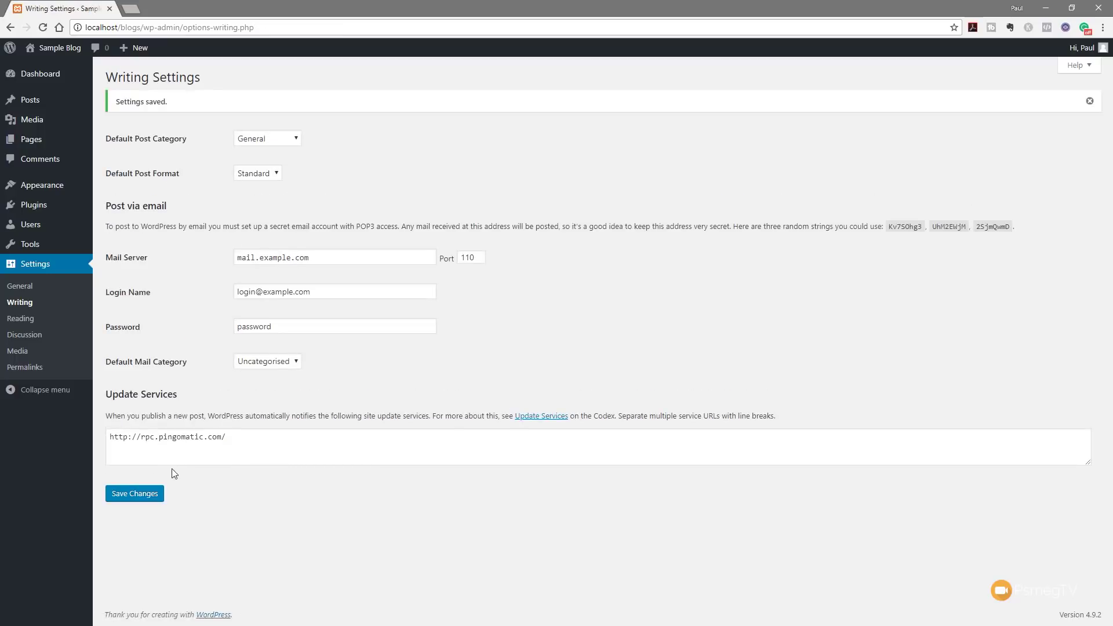
Step: Check the Uncategorised entry in the post categories, and move the Hello world! post to the bin
mouse_move(29, 99)
click(128, 135)
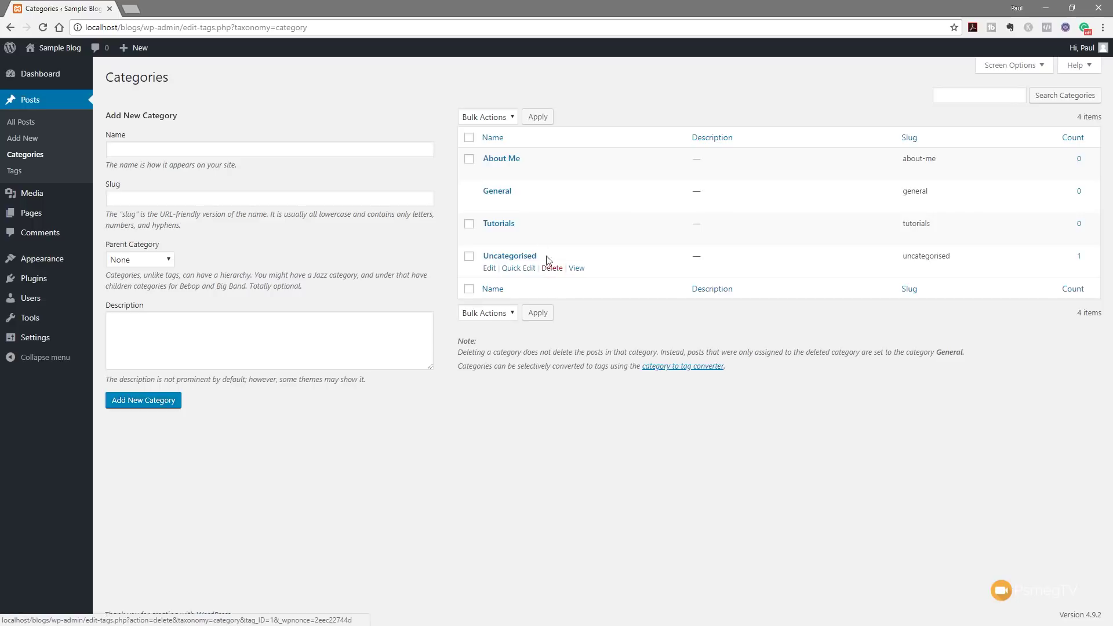
click(27, 127)
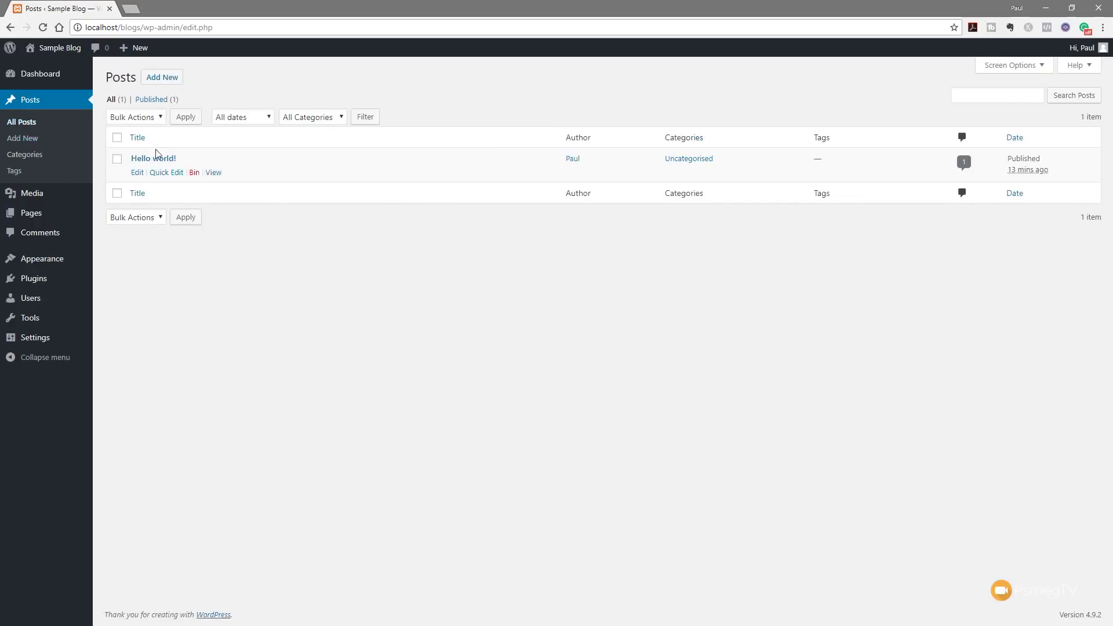
click(195, 172)
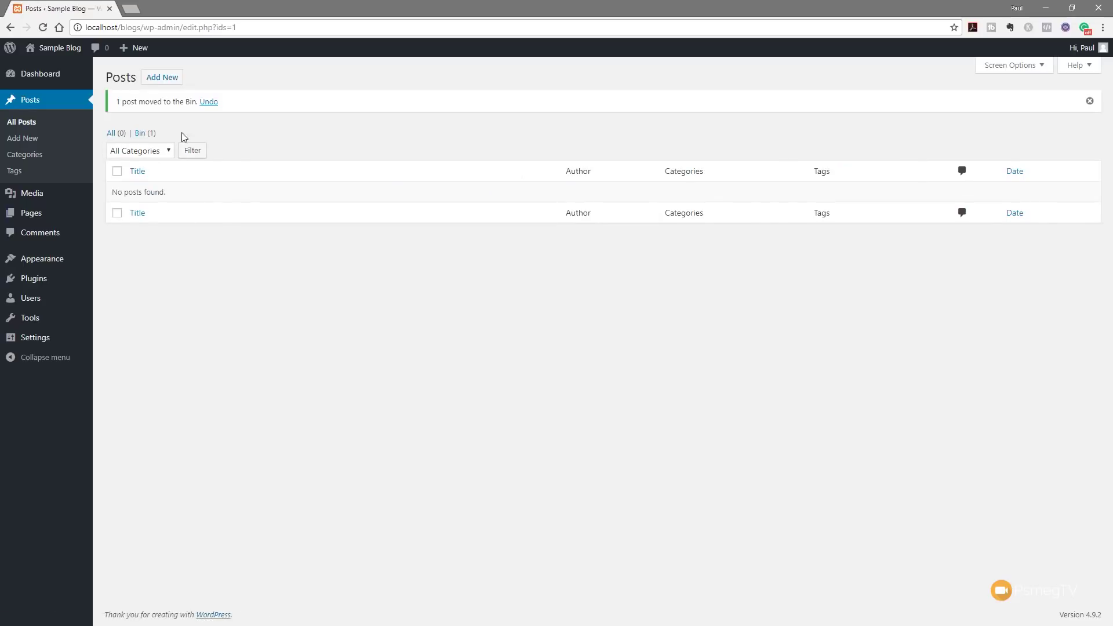
Step: Permanently delete the Uncategorised category from the post categories
click(26, 157)
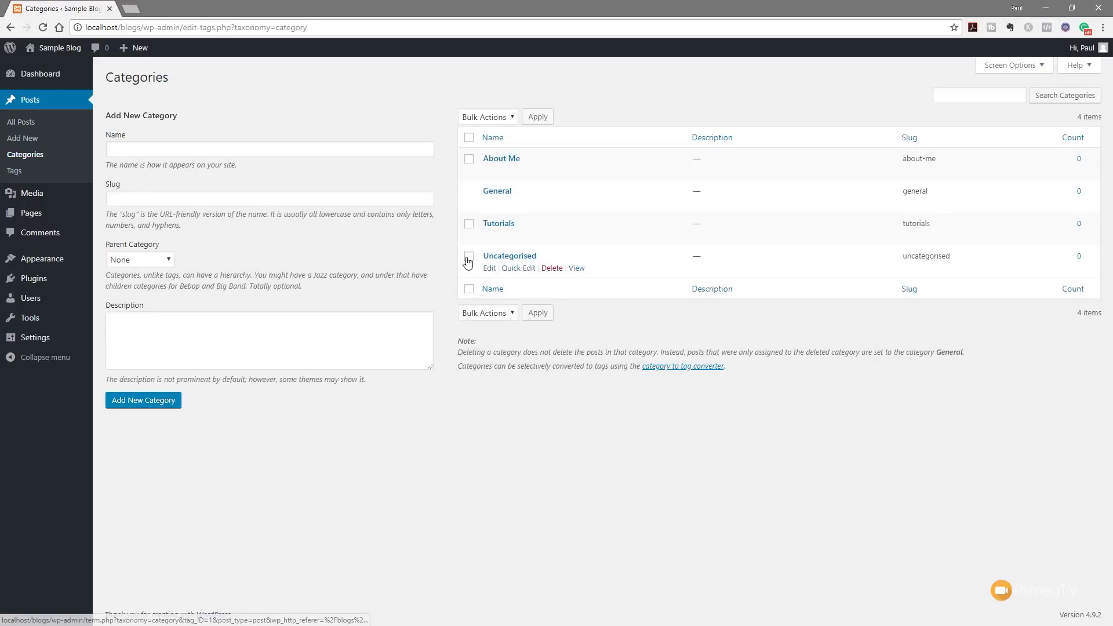
click(553, 269)
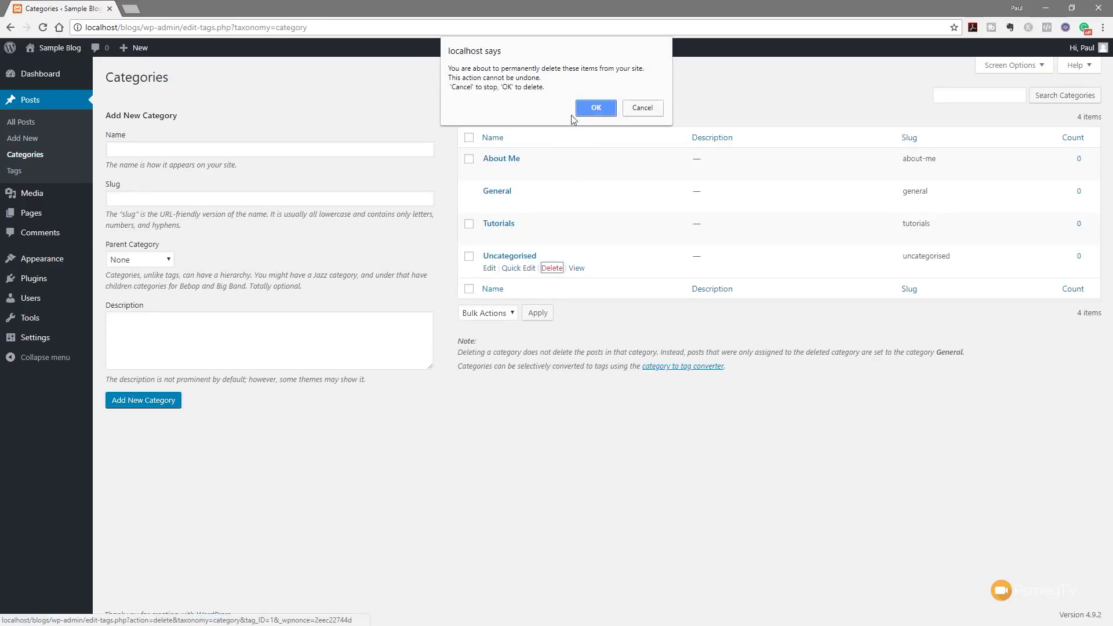
click(595, 108)
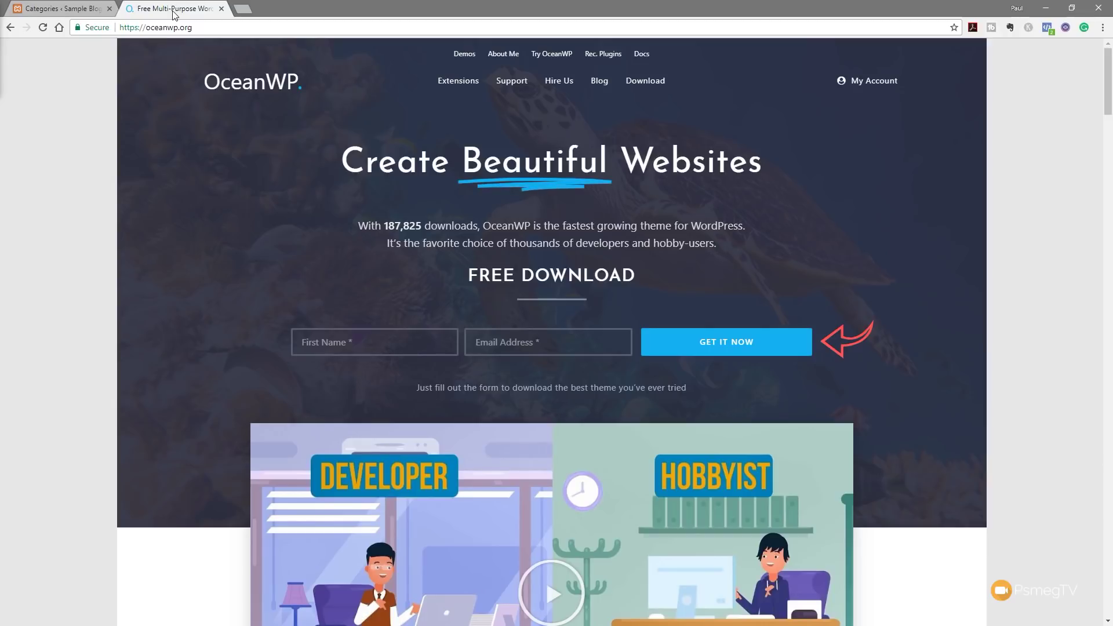
Step: Switch from the OceanWP website back to the Sample Blog admin and open its installed themes
click(50, 17)
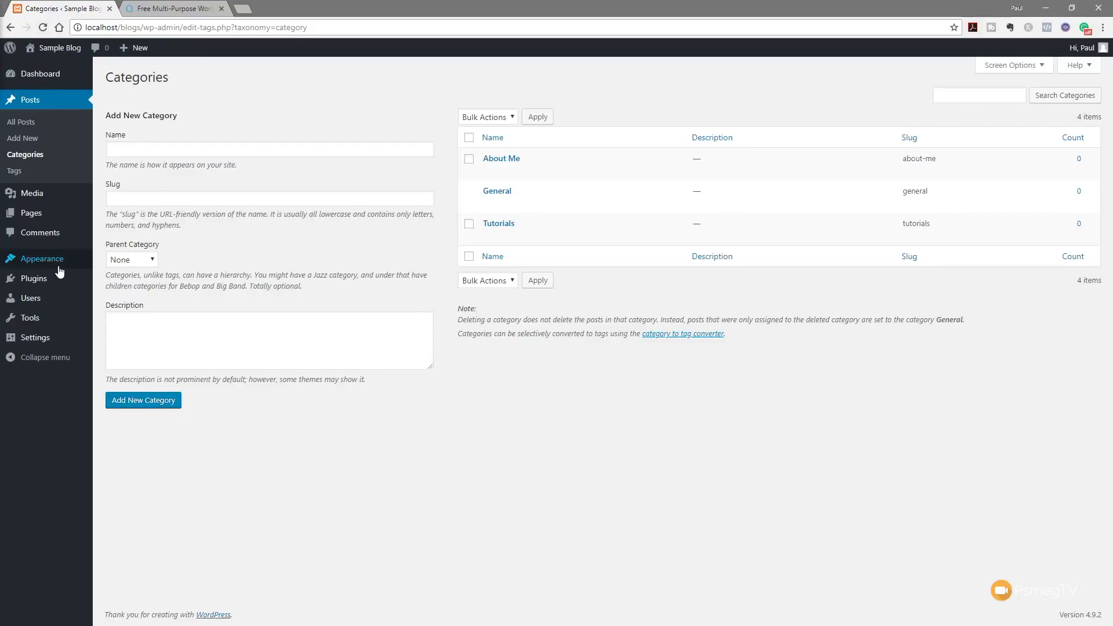
mouse_move(33, 264)
click(113, 261)
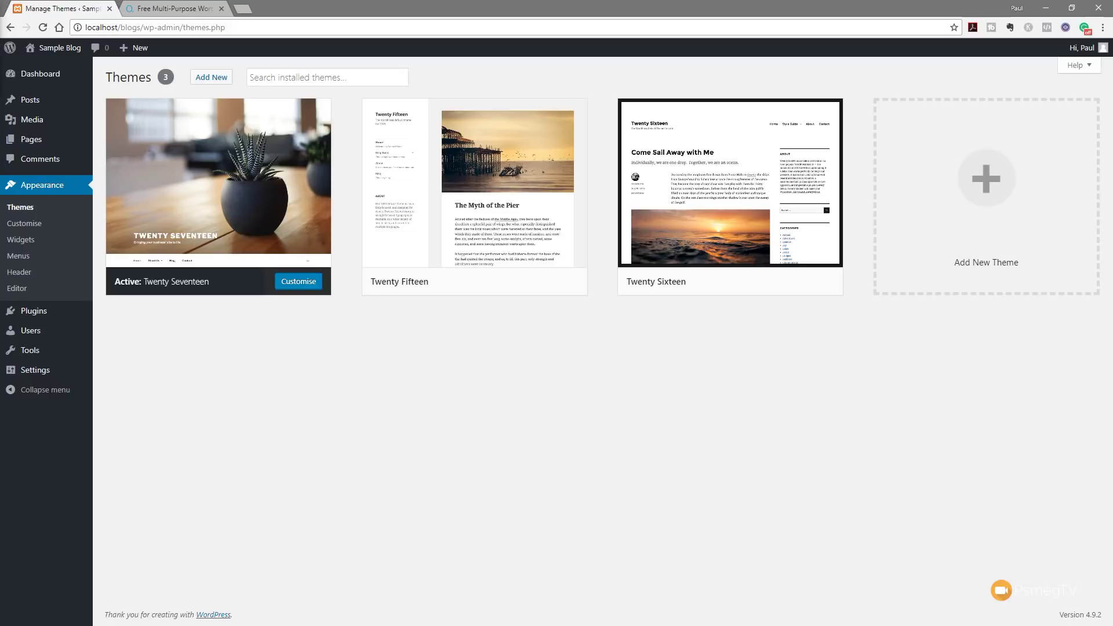
Step: Switch to File Explorer, open the themes folder inside the blog's wp-content folder, and move the window below the theme thumbnails
key(alt+Tab)
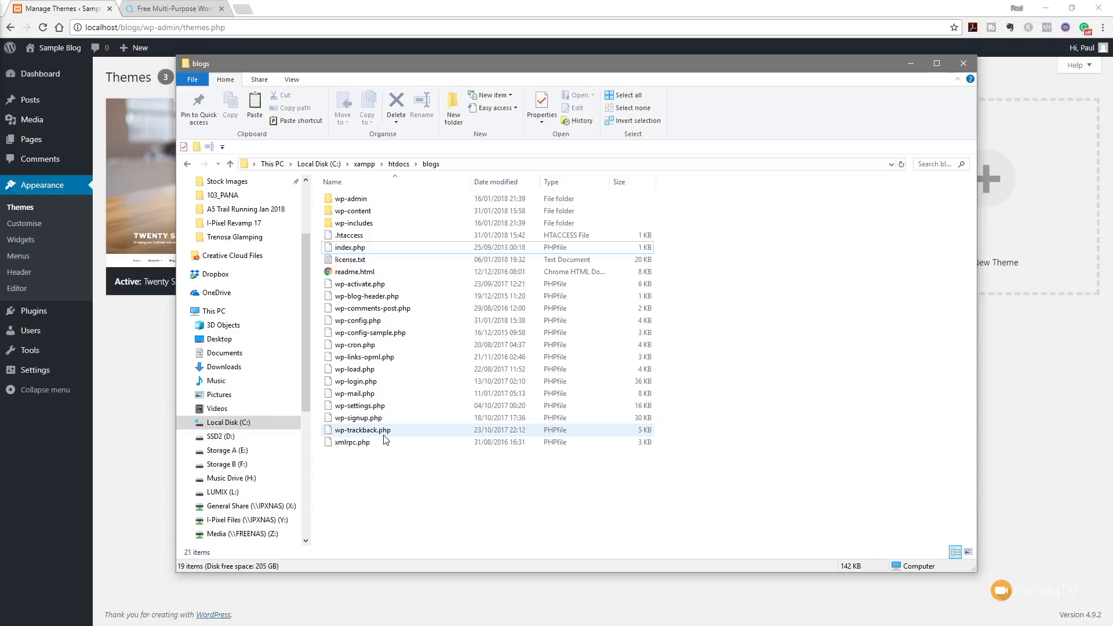
click(329, 214)
double_click(329, 213)
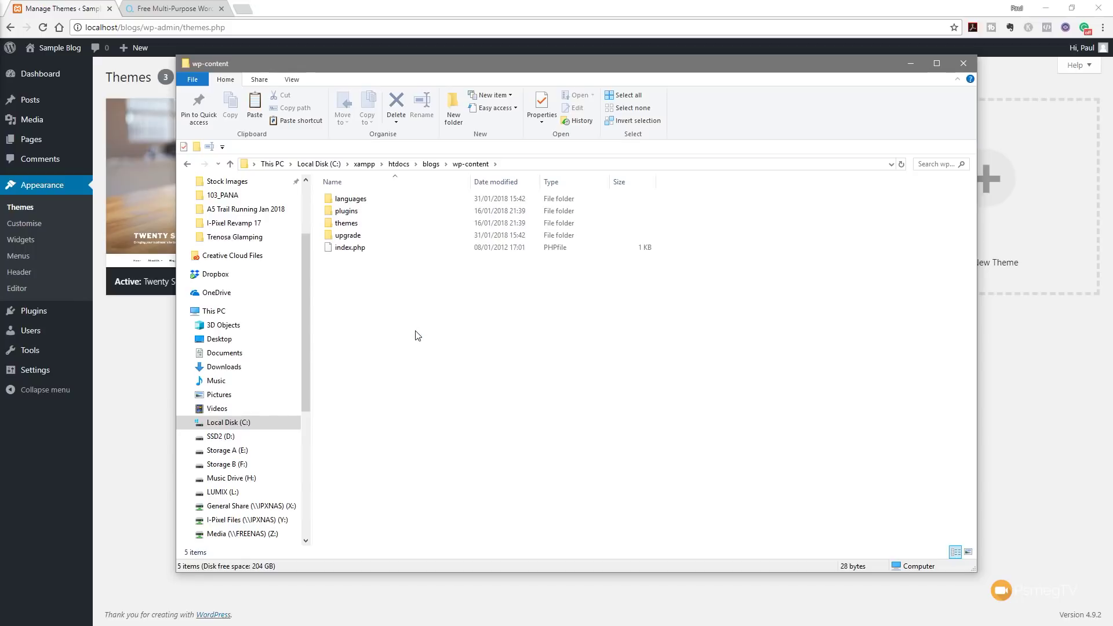
double_click(344, 223)
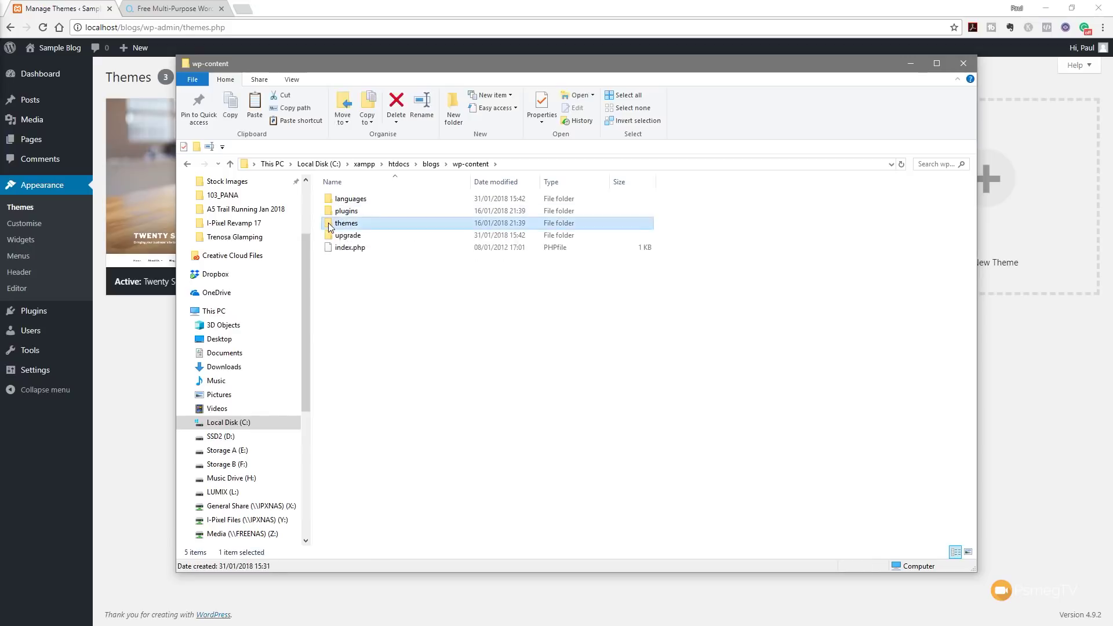
drag(610, 70, 604, 318)
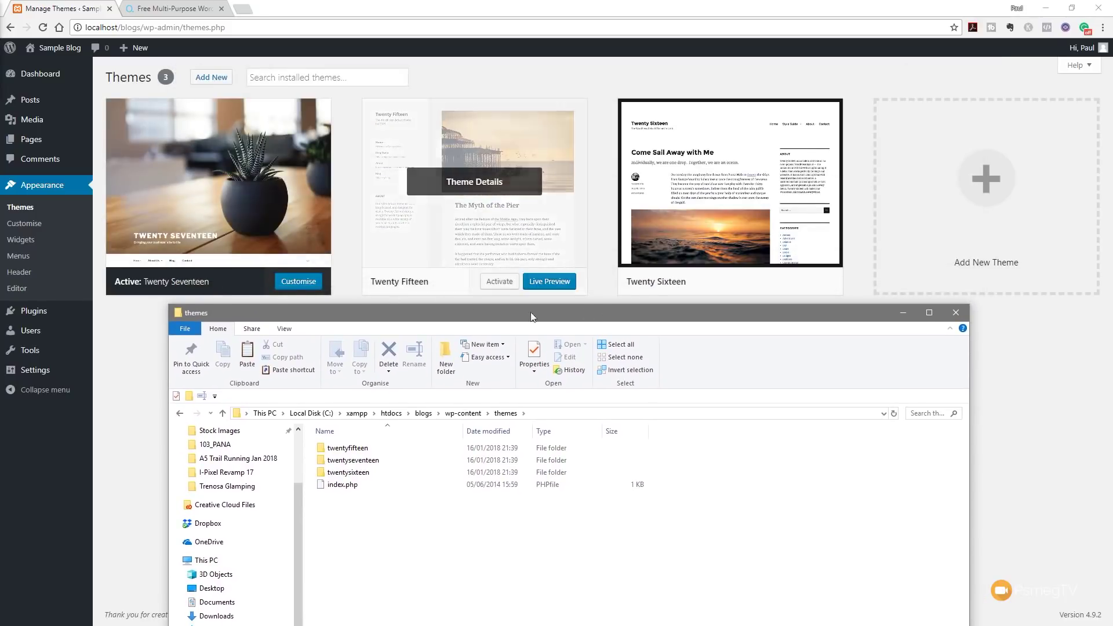
Step: Bring up the WPTut folder, check its oceanwp-child-theme-master.zip and oceanwp.1.3.3.zip archives, and uncover the themes folder beneath it
drag(641, 309, 652, 170)
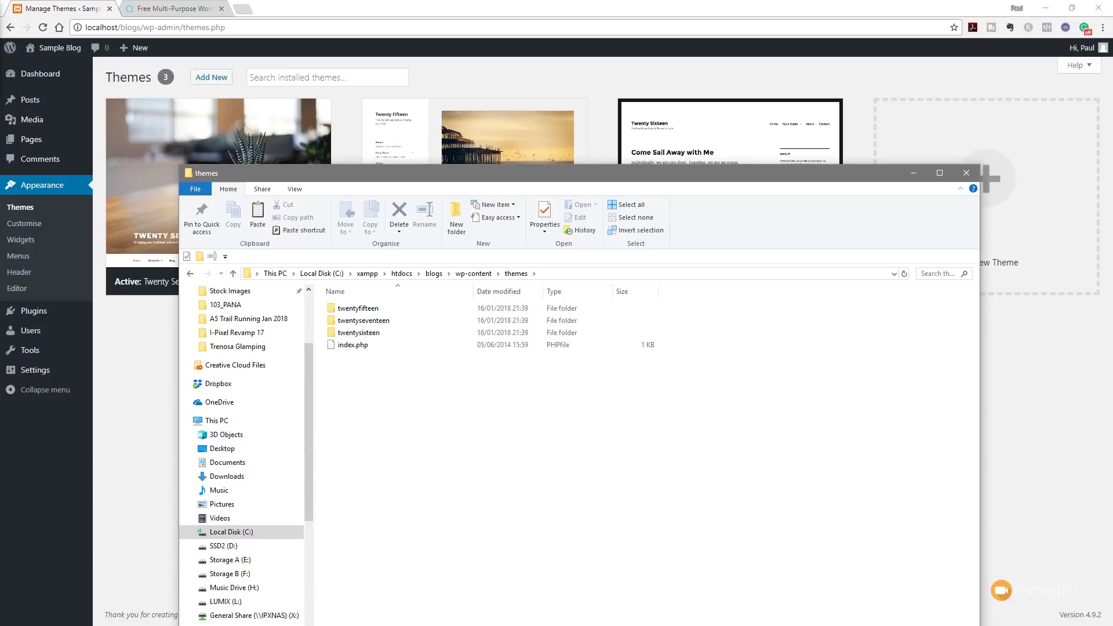
key(alt+Tab)
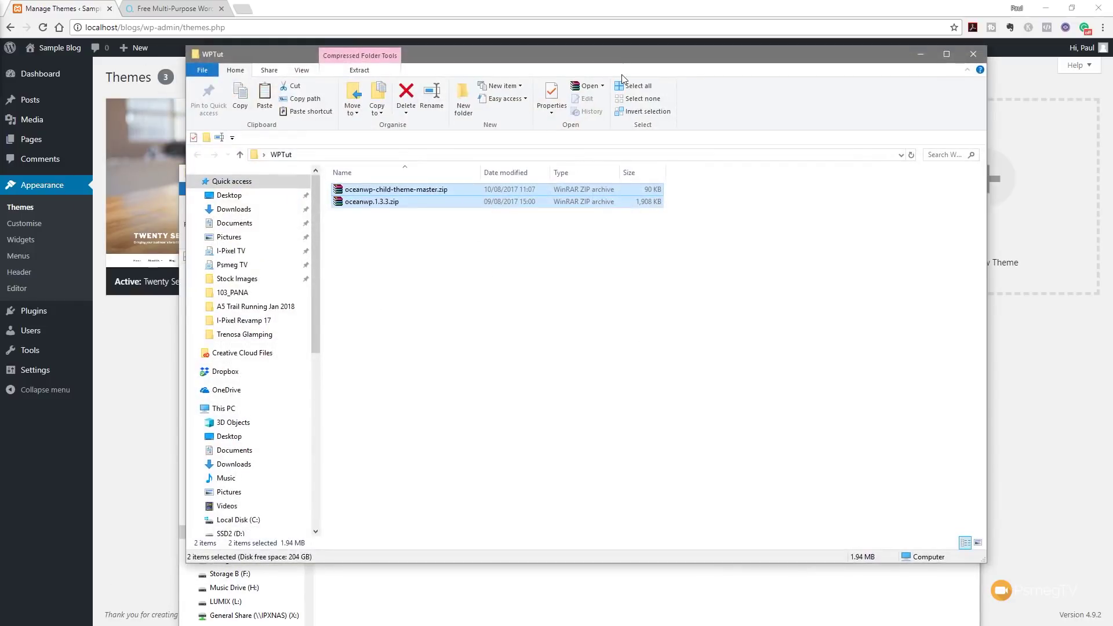
drag(638, 60, 693, 55)
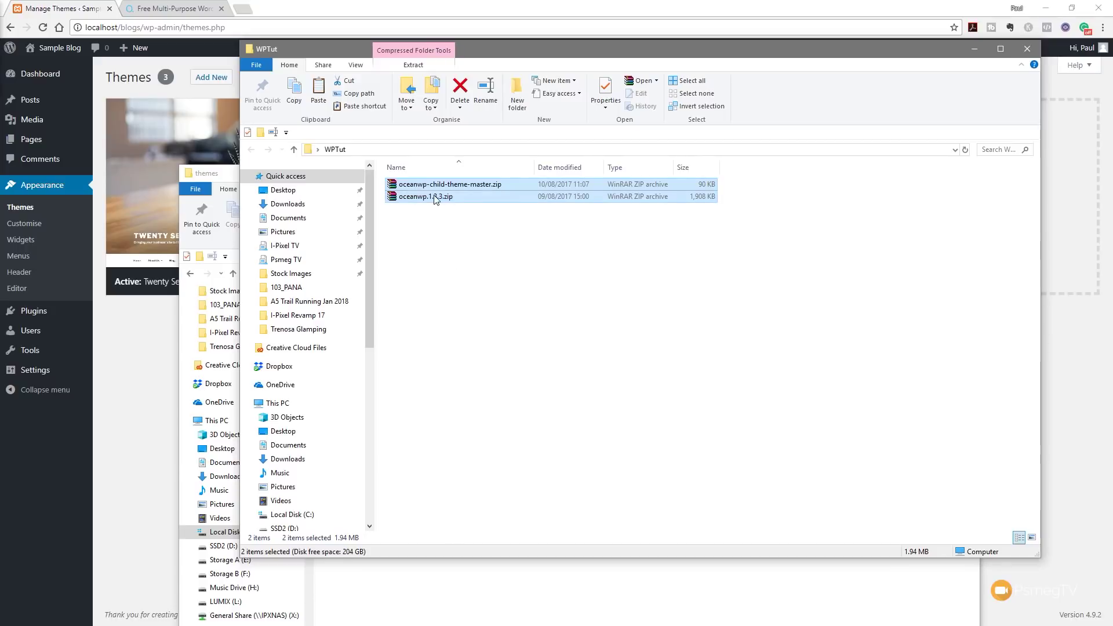
click(406, 212)
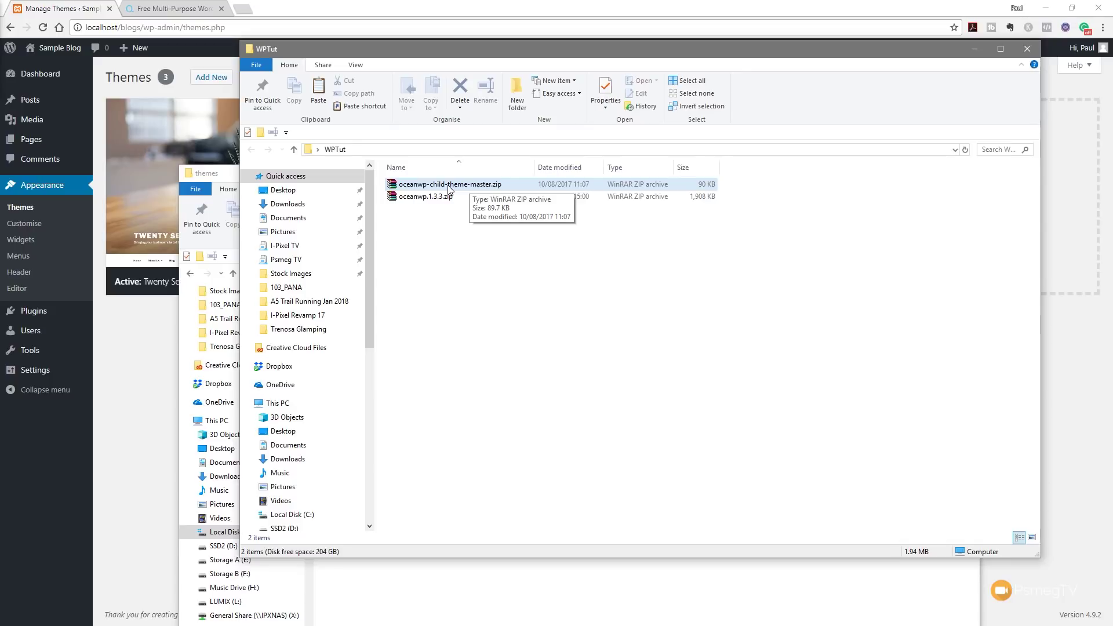
click(422, 197)
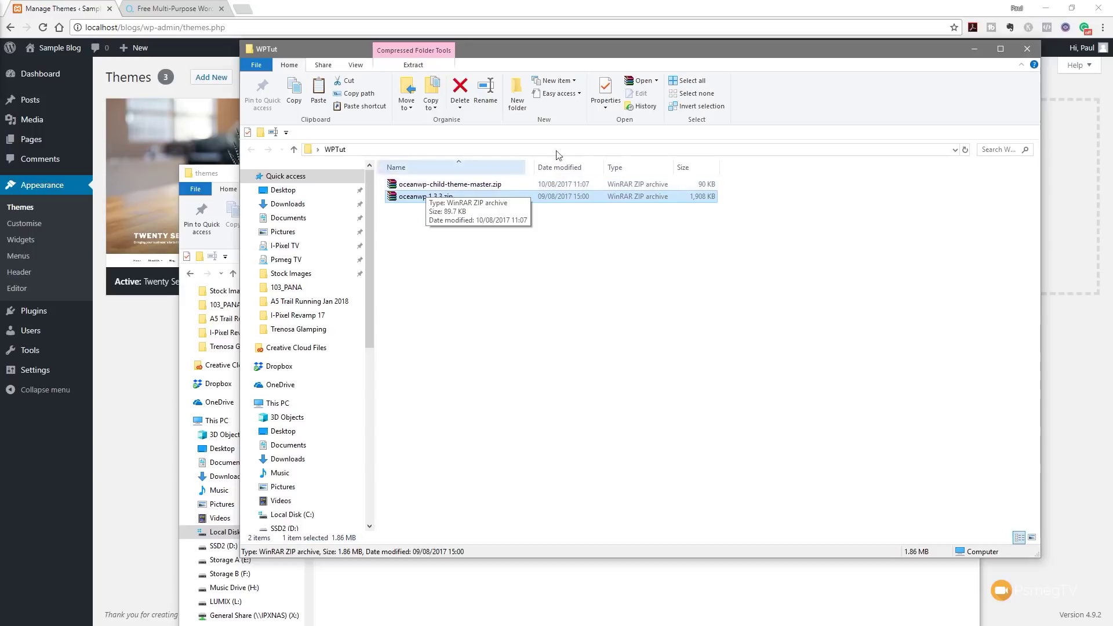
drag(702, 53, 0, 83)
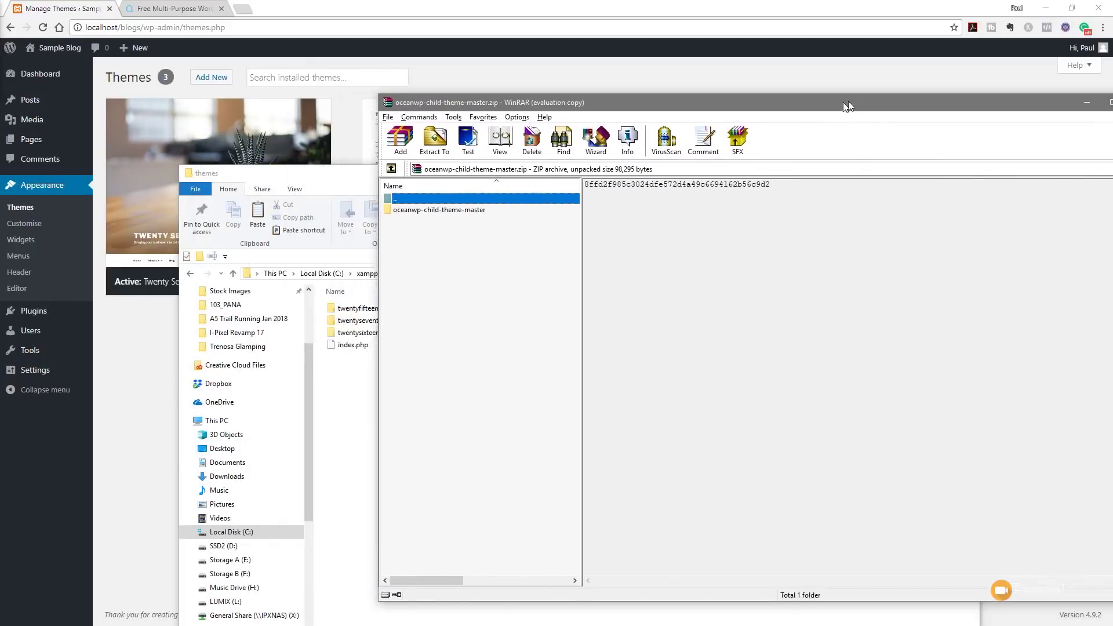
Step: Extract the oceanwp-child-theme-master folder from its opened archive into the blog's themes folder, and close the archive
drag(842, 101, 882, 94)
drag(501, 207, 363, 369)
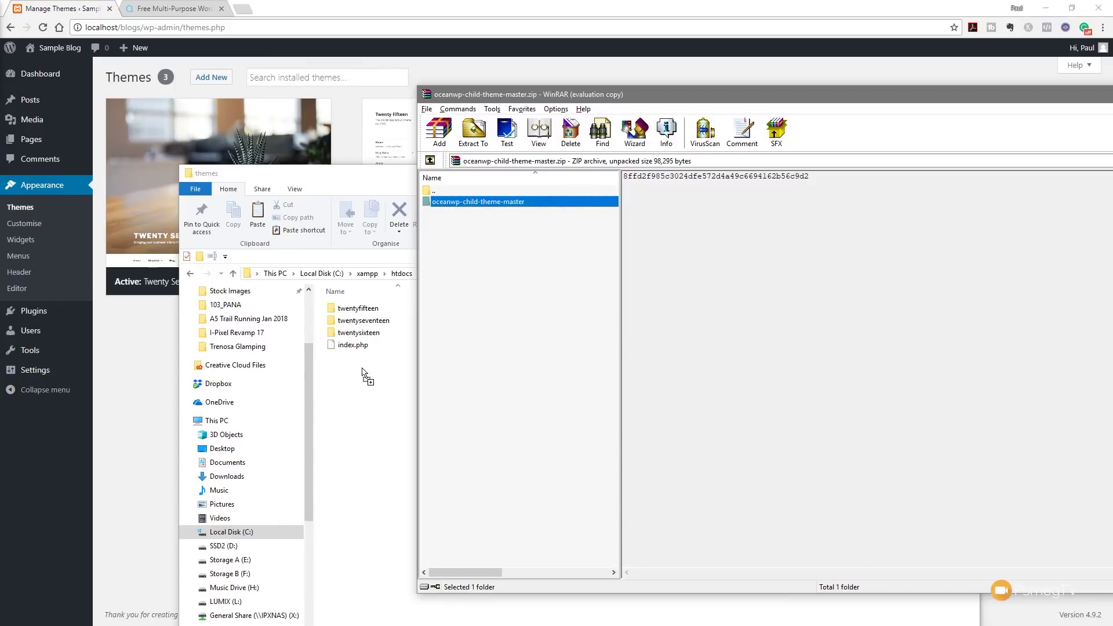
drag(363, 370, 363, 371)
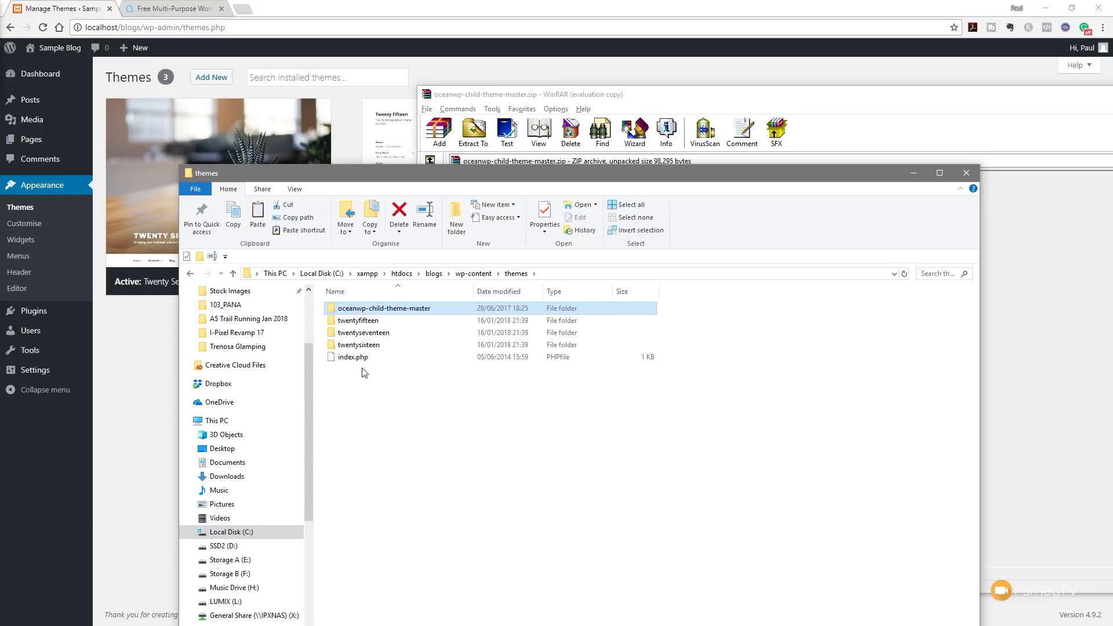
click(867, 99)
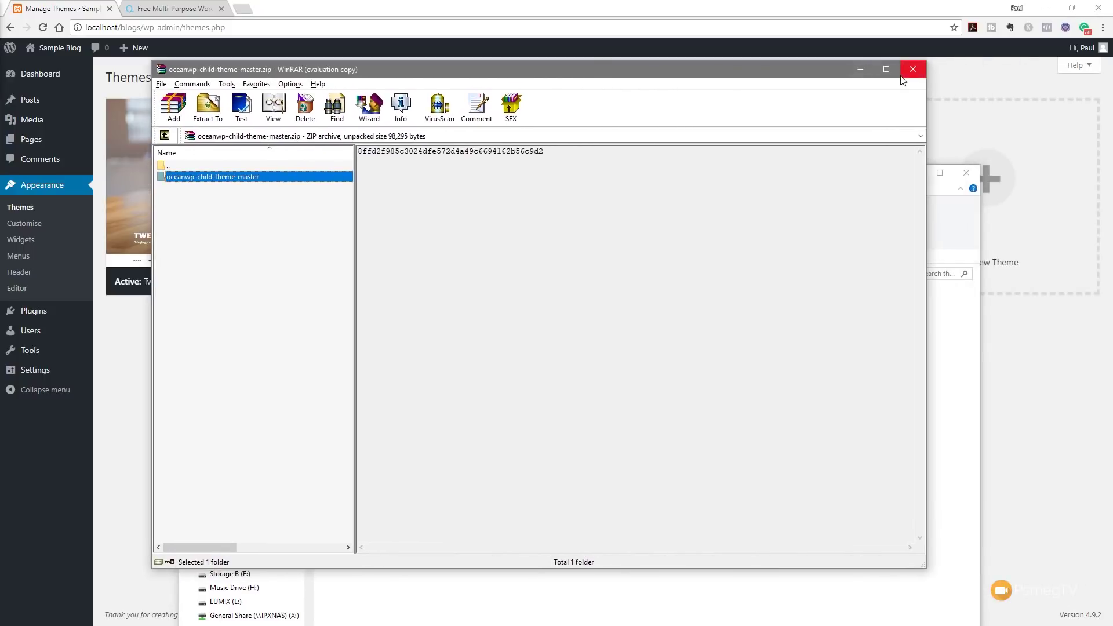
click(903, 73)
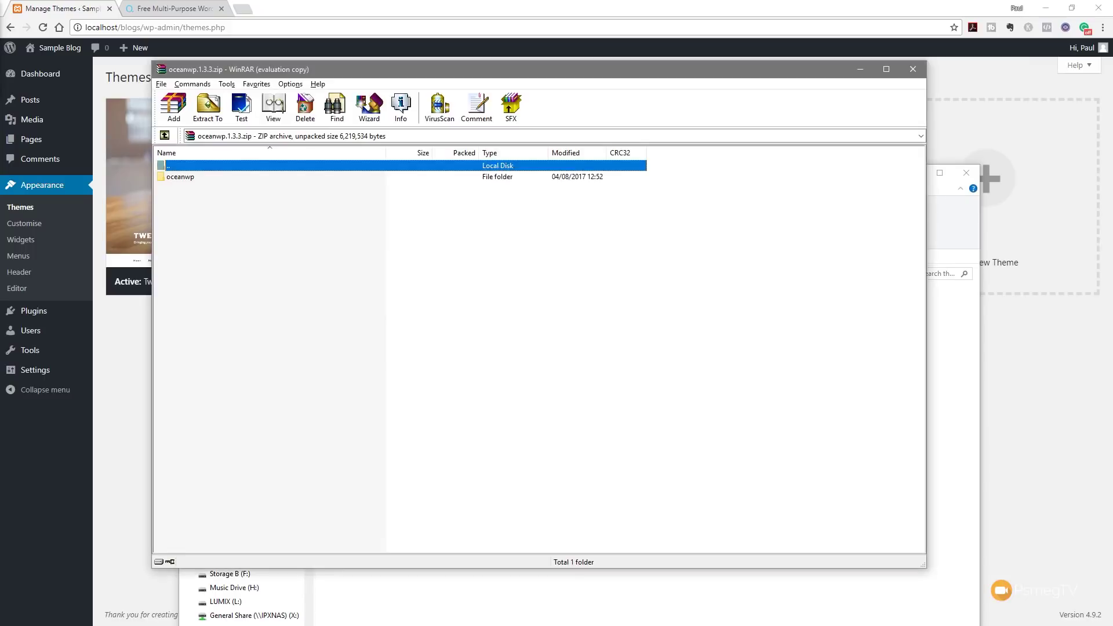
Step: Extract the oceanwp folder from oceanwp.1.3.3.zip into the blog's themes folder, and close the archive
drag(251, 69, 621, 74)
drag(621, 185, 355, 398)
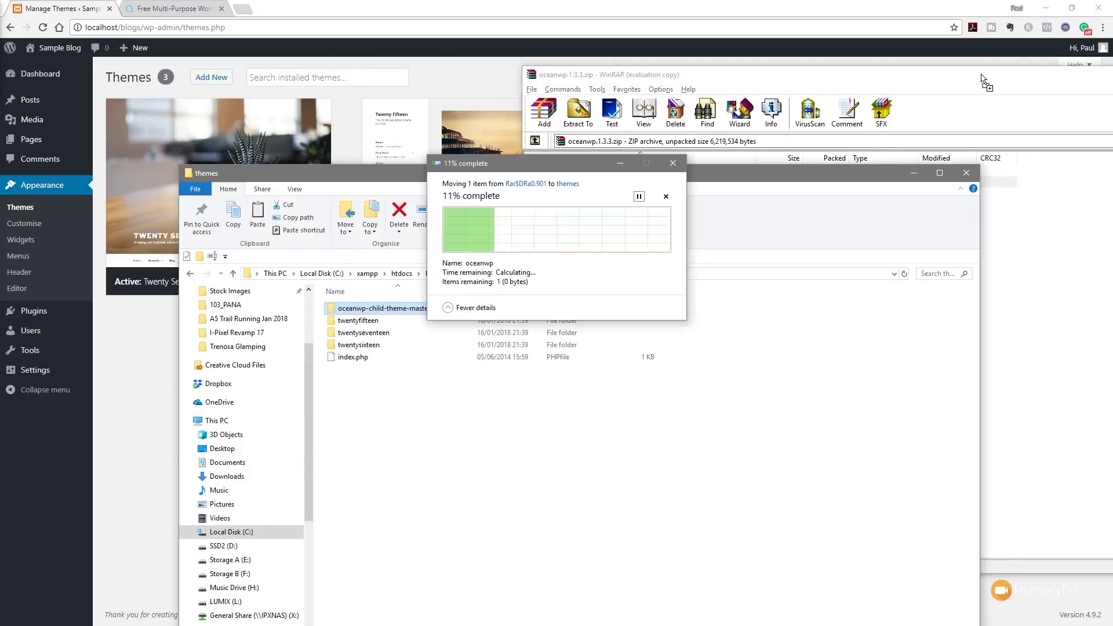
drag(980, 74, 652, 66)
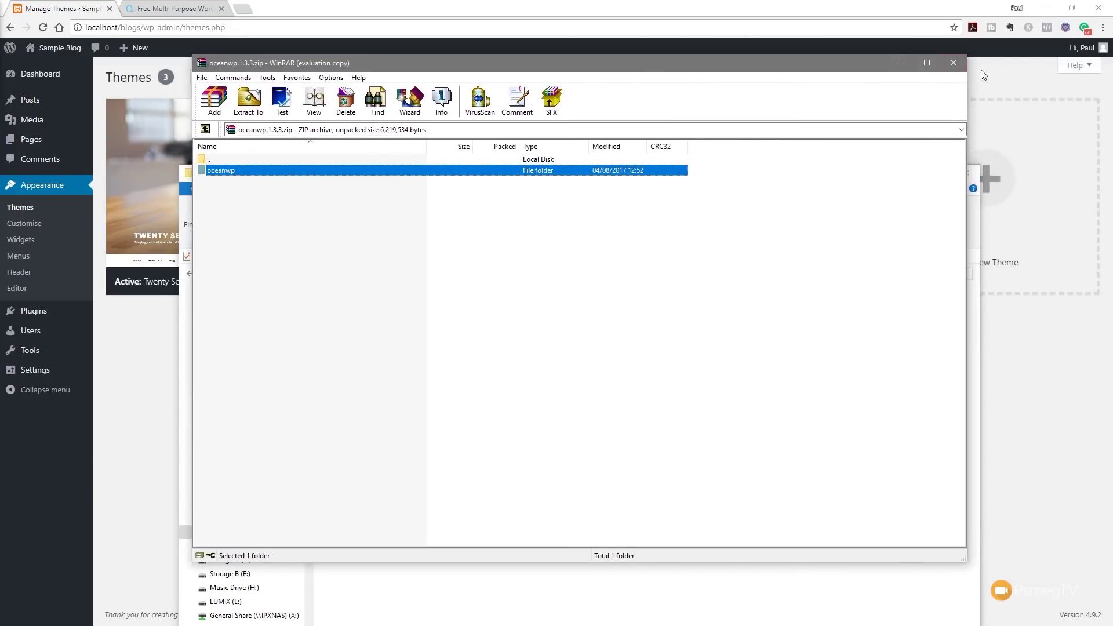
click(954, 64)
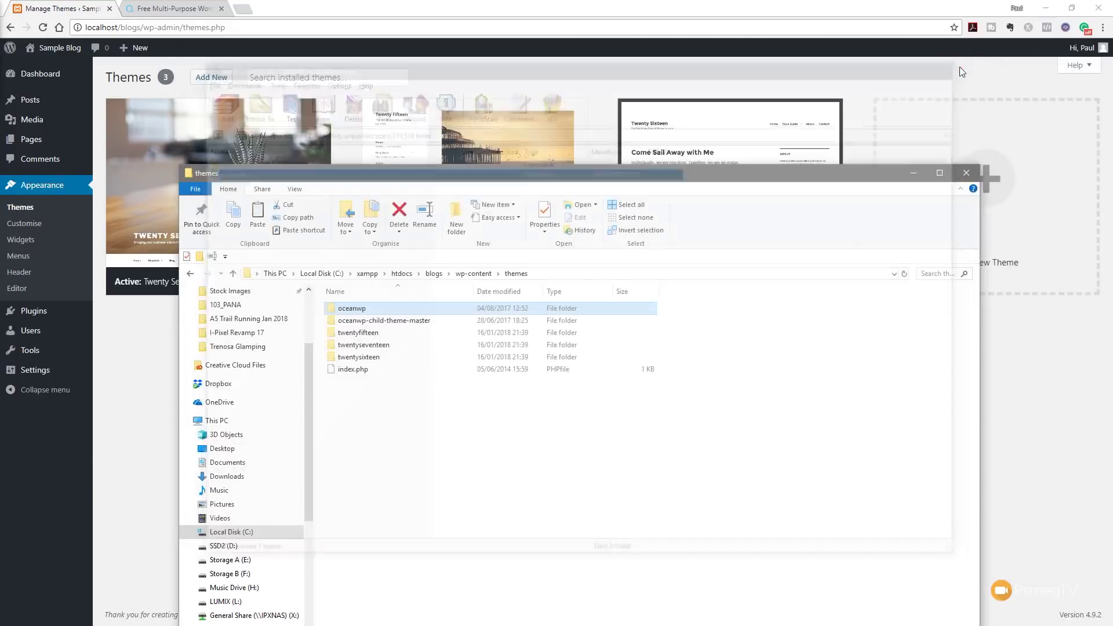
Step: Delete the twentyfifteen and twentysixteen folders from the themes folder, and move the window off the browser
click(366, 360)
ctrl+click(364, 333)
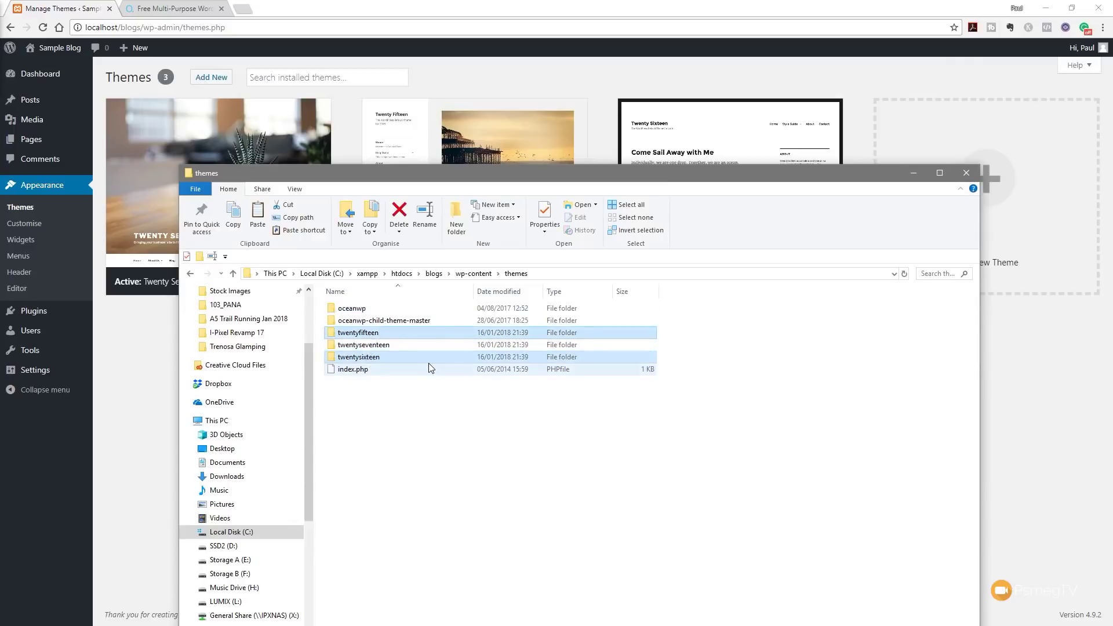
key(Delete)
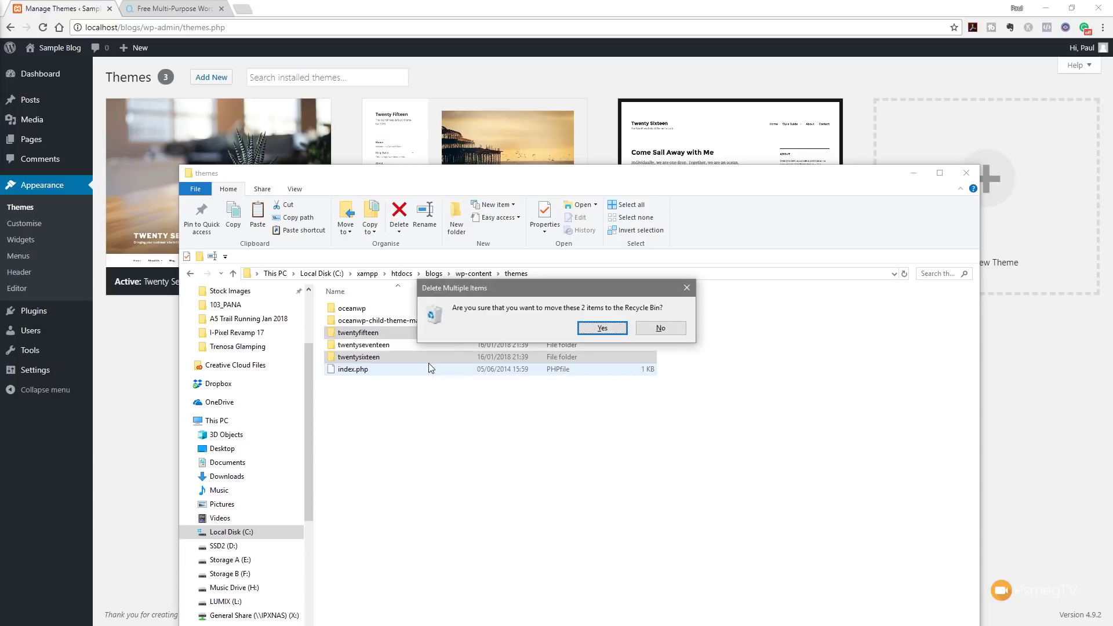
click(614, 331)
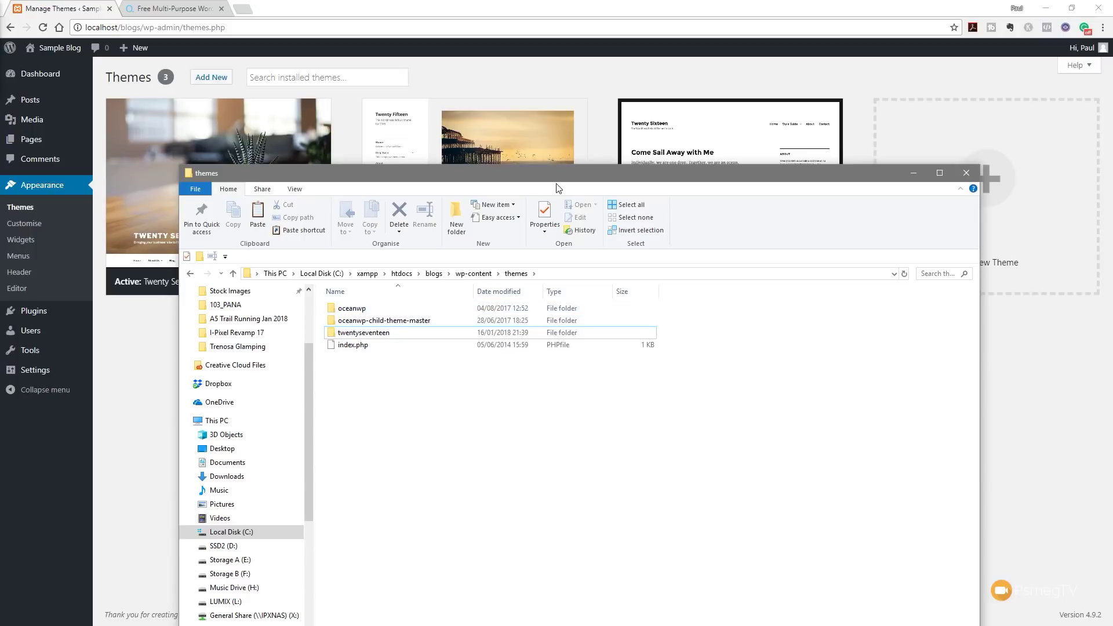
drag(566, 179, 0, 179)
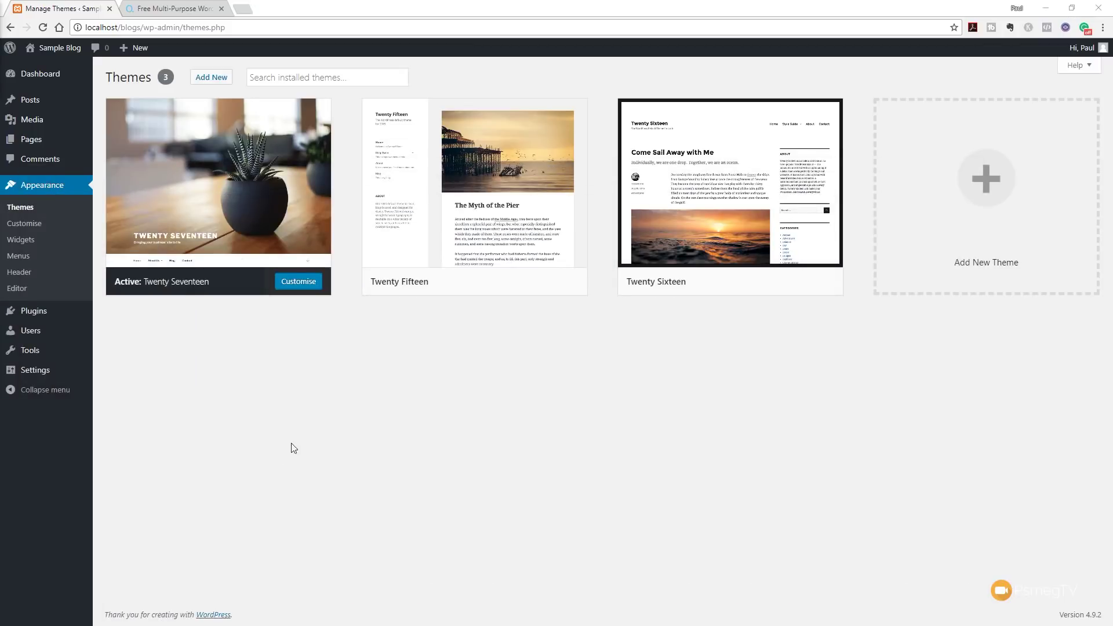
Step: Reload the installed themes in the Sample Blog admin and update the OceanWP theme to its new version
click(42, 27)
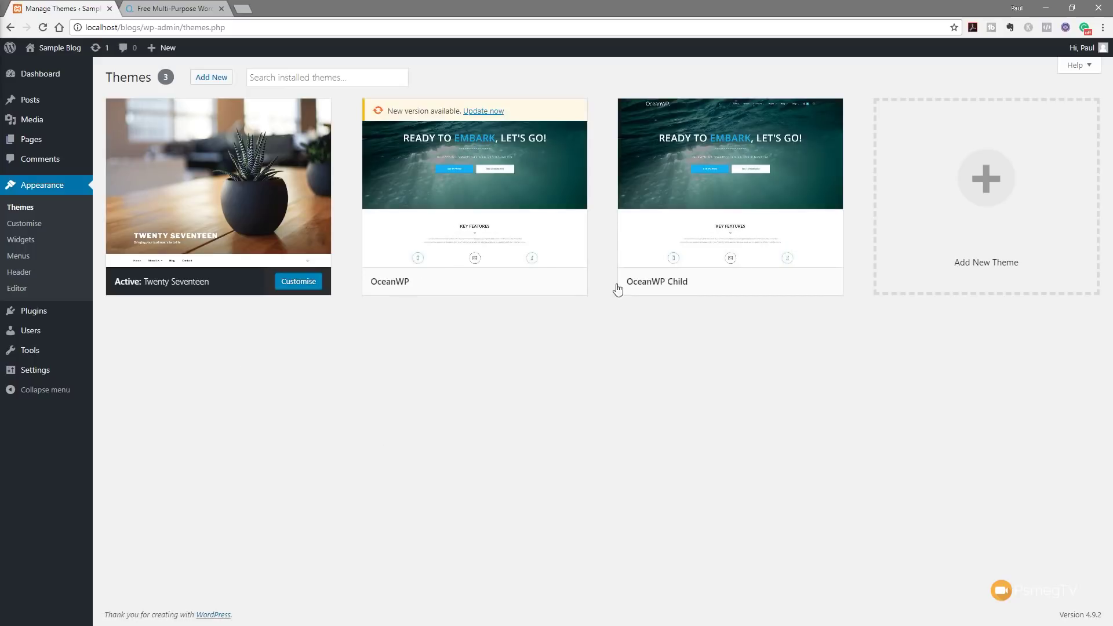
mouse_move(698, 291)
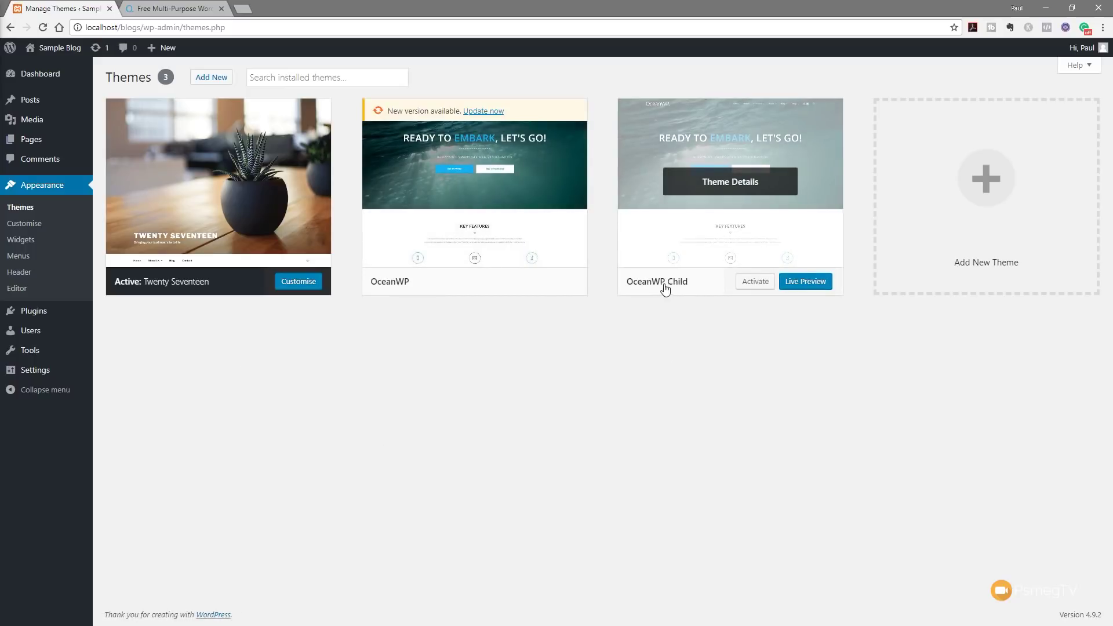
mouse_move(405, 293)
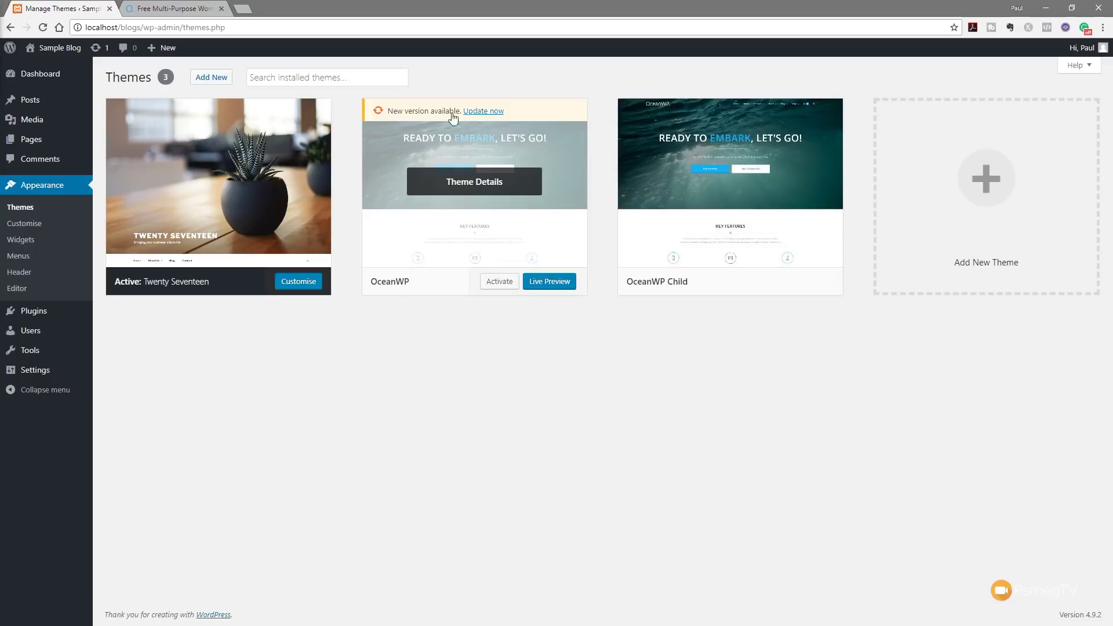
click(491, 111)
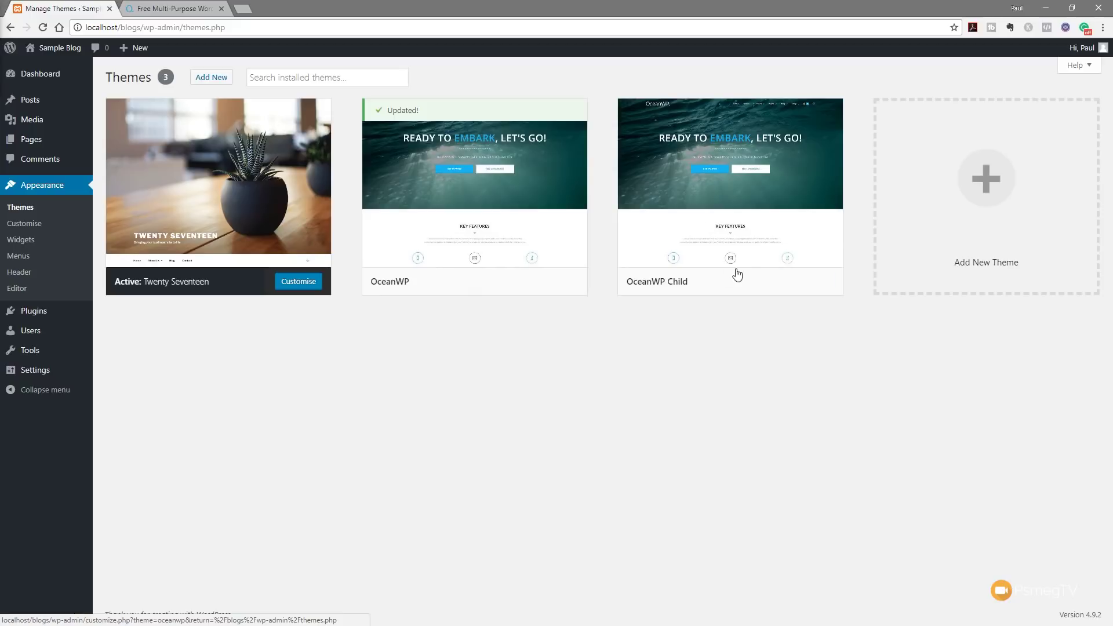
Step: Activate the OceanWP Child theme and open the installation list of its recommended plugins
mouse_move(736, 207)
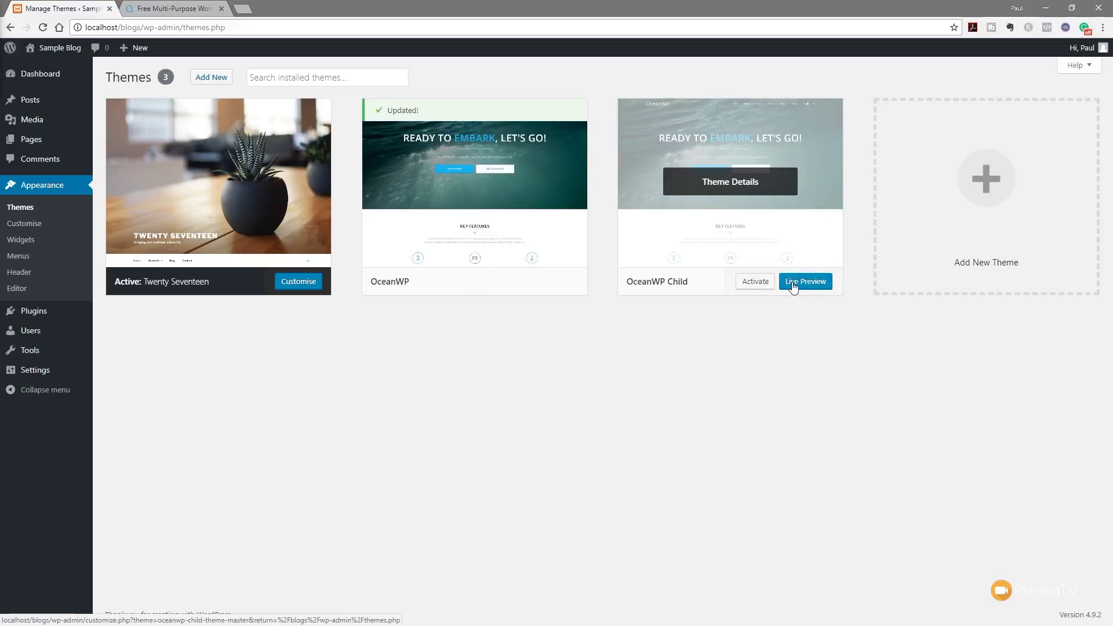
click(753, 282)
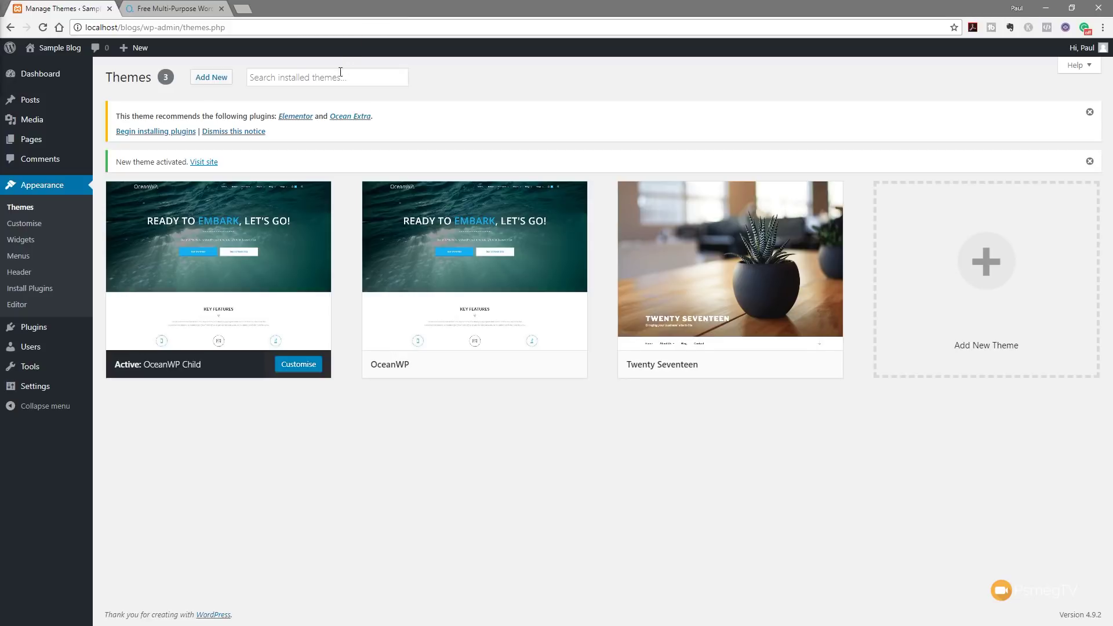
click(177, 133)
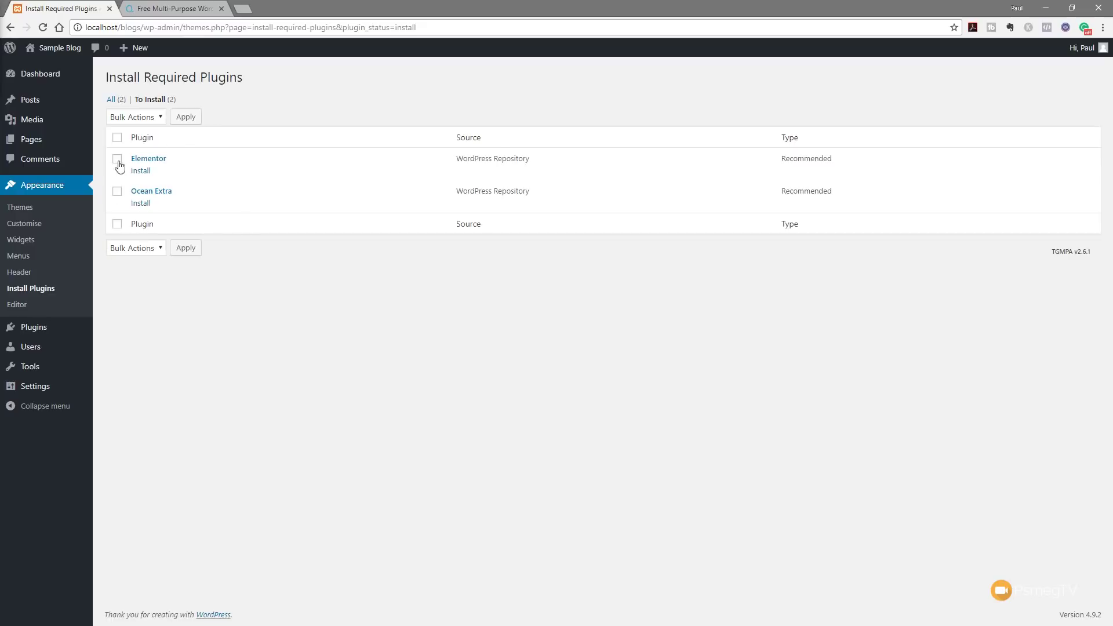
Step: Install and activate both recommended plugins, Elementor and Ocean Extra, as a bulk action
click(117, 139)
click(186, 116)
click(156, 117)
click(140, 142)
click(117, 137)
click(185, 116)
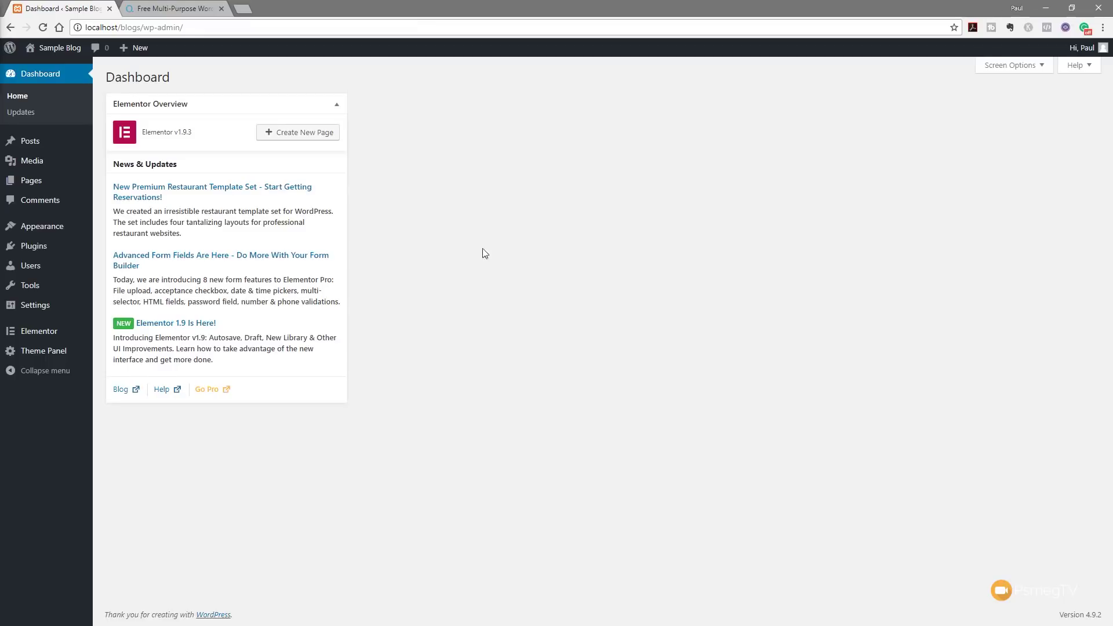
Step: Hide the Elementor Overview box on the dashboard and collapse the screen options
click(1021, 68)
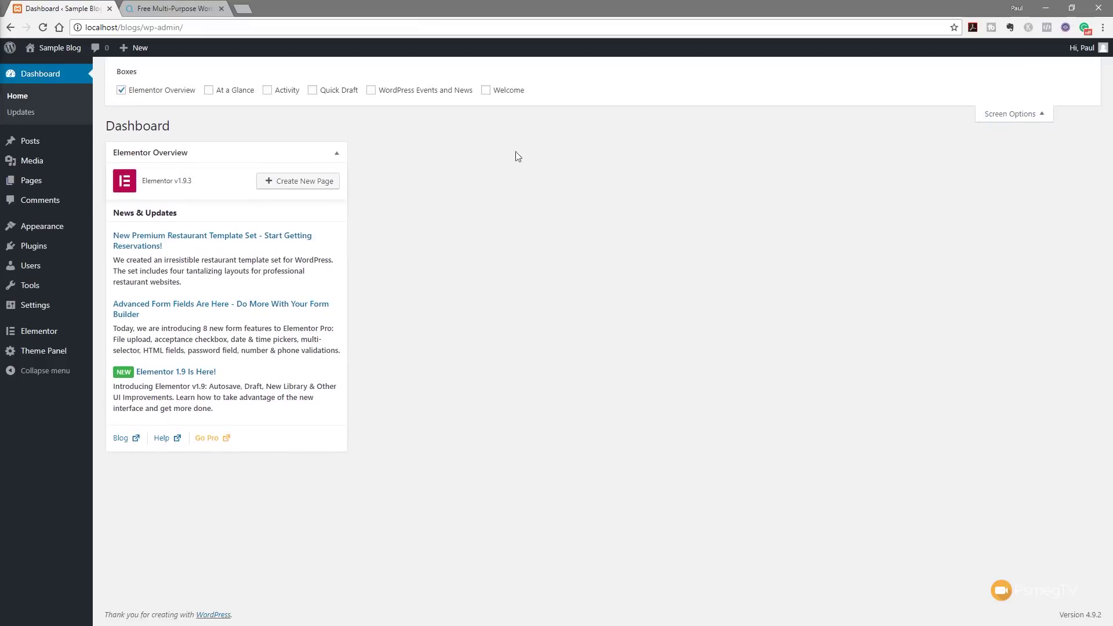
click(121, 89)
click(1007, 115)
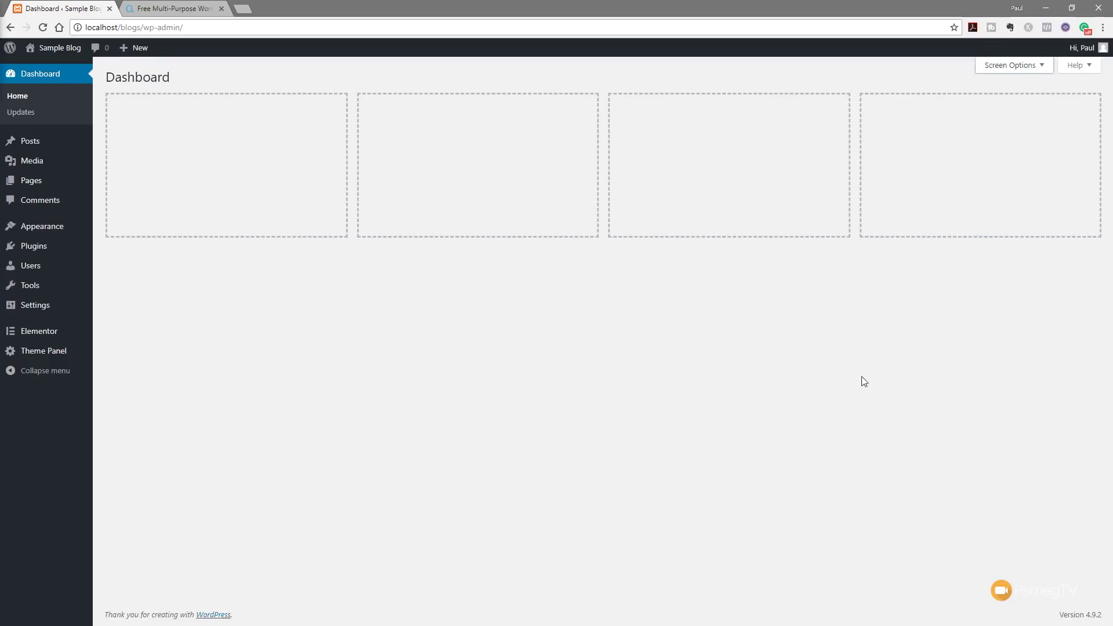
Step: Show the Elementor Overview, At a Glance and Activity boxes on the dashboard
click(1001, 68)
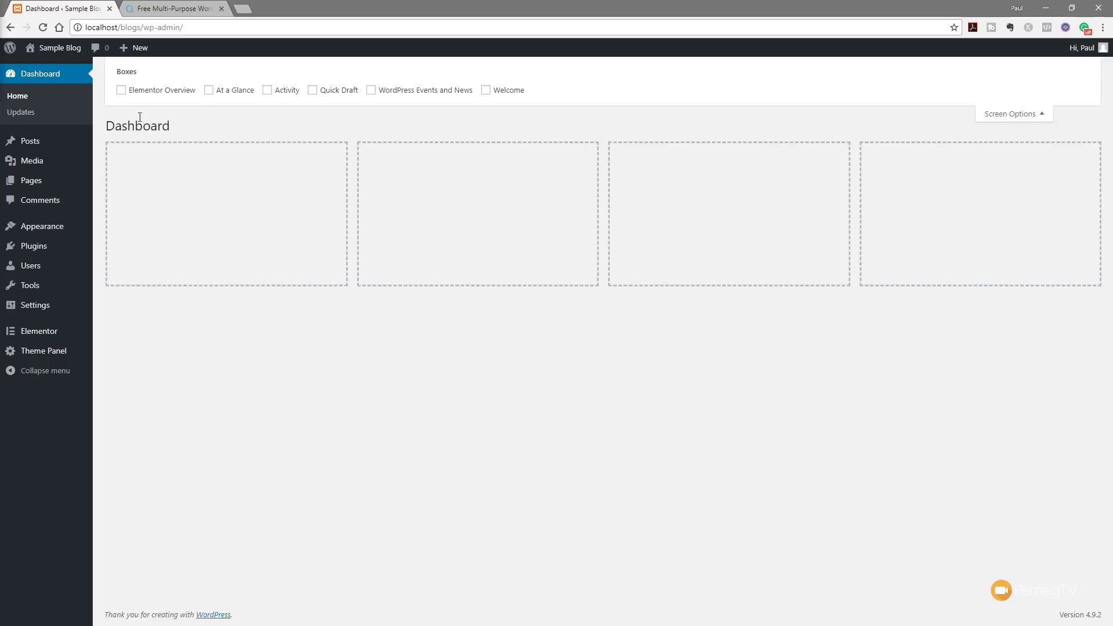
click(139, 95)
click(228, 90)
click(269, 91)
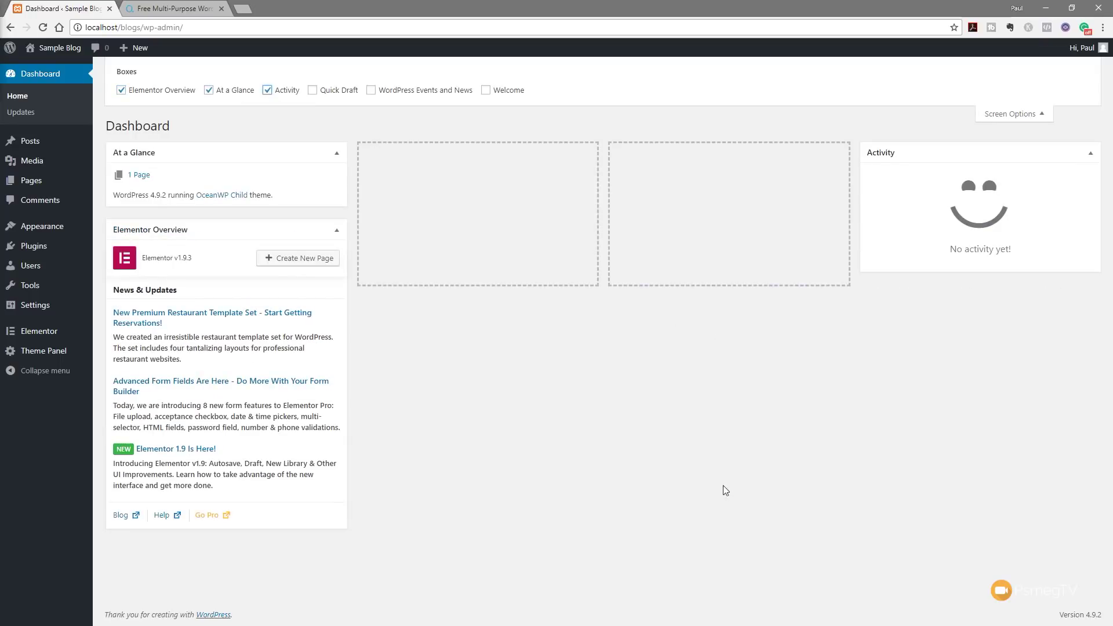
Step: Arrange the dashboard with Elementor Overview in the second column and Activity in the third, and collapse the screen options
drag(188, 227, 475, 152)
drag(933, 142, 724, 162)
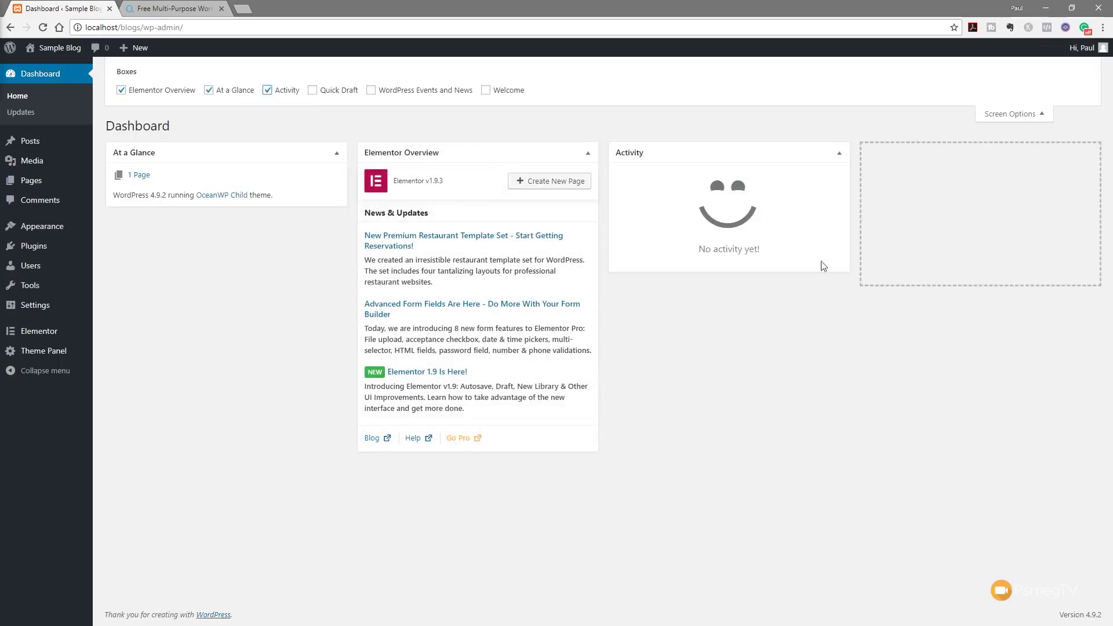
click(1006, 112)
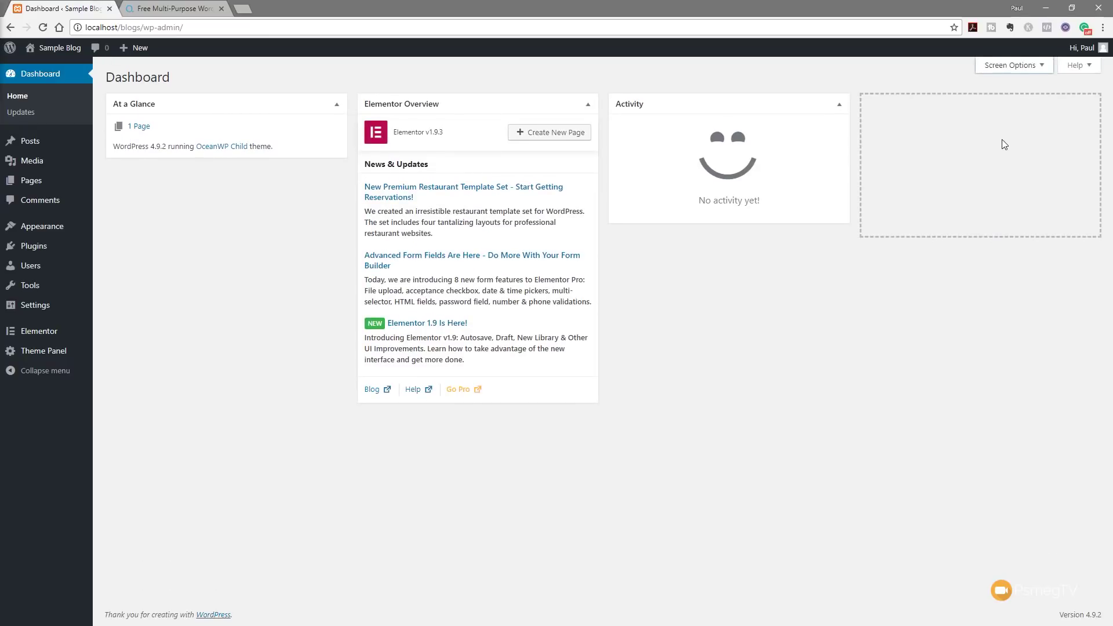
Step: Bring back the themes folder window, delete the twentyseventeen folder from it, and go up to the wp-content folder
drag(0, 350, 593, 88)
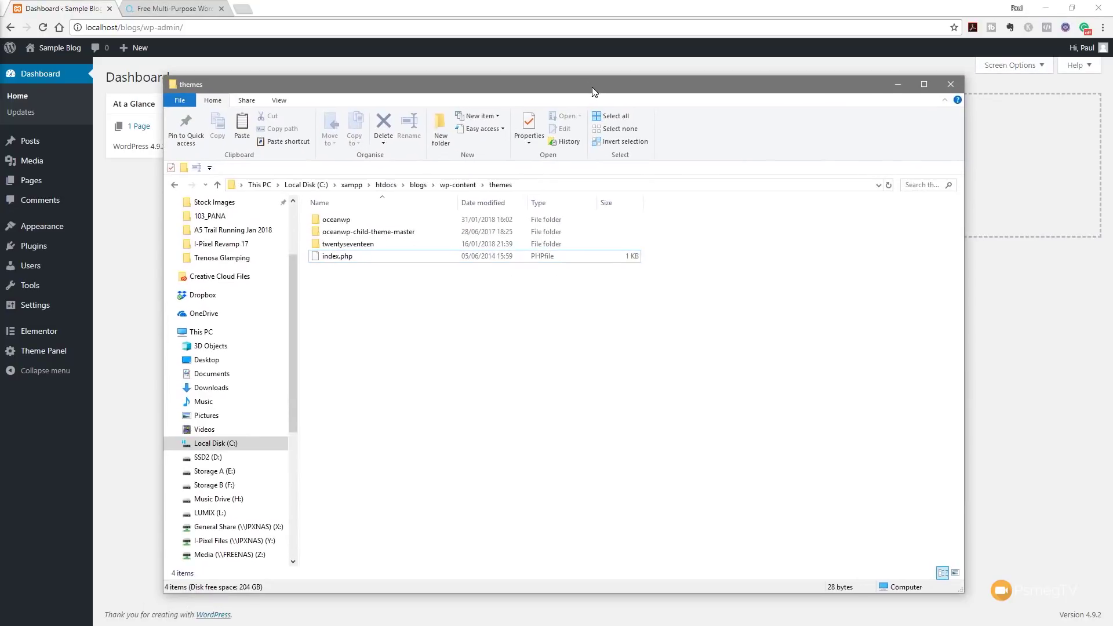
click(313, 244)
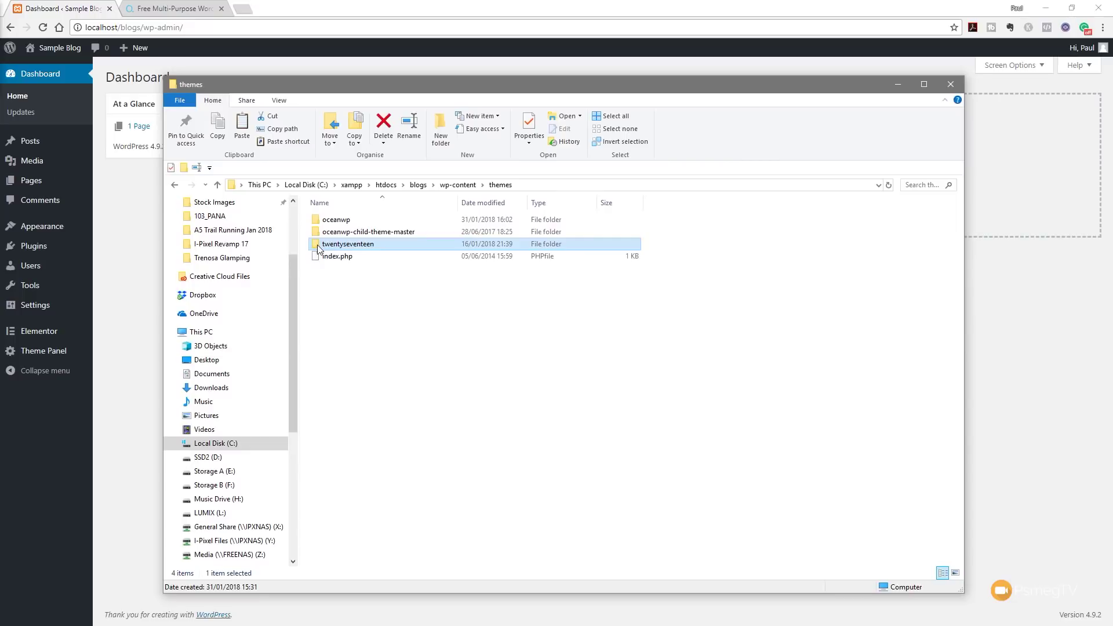
key(Delete)
click(596, 365)
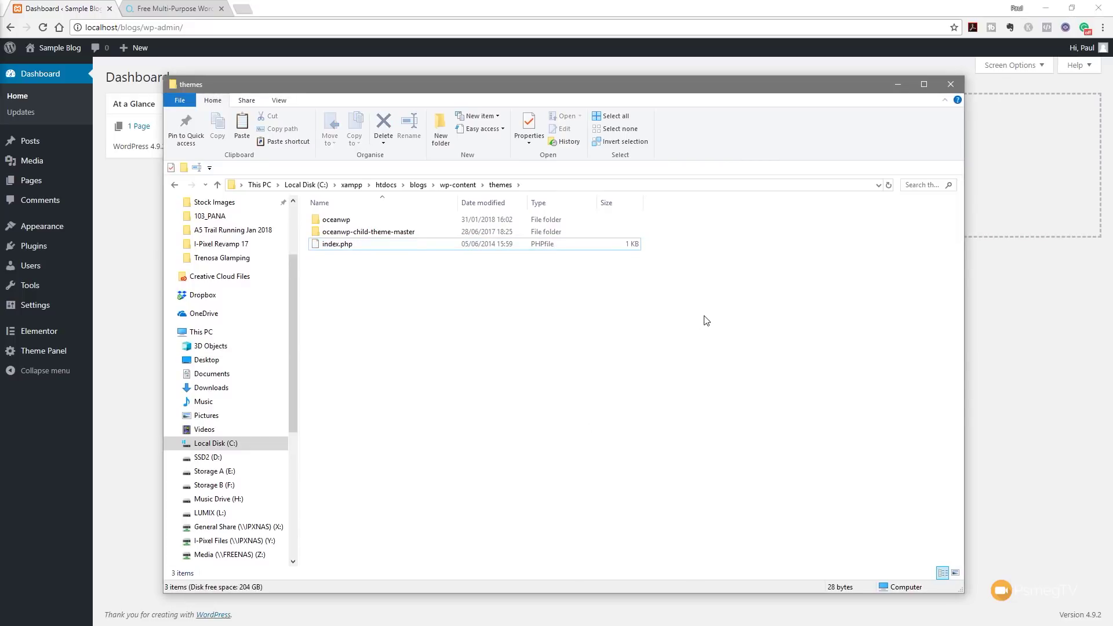
click(446, 185)
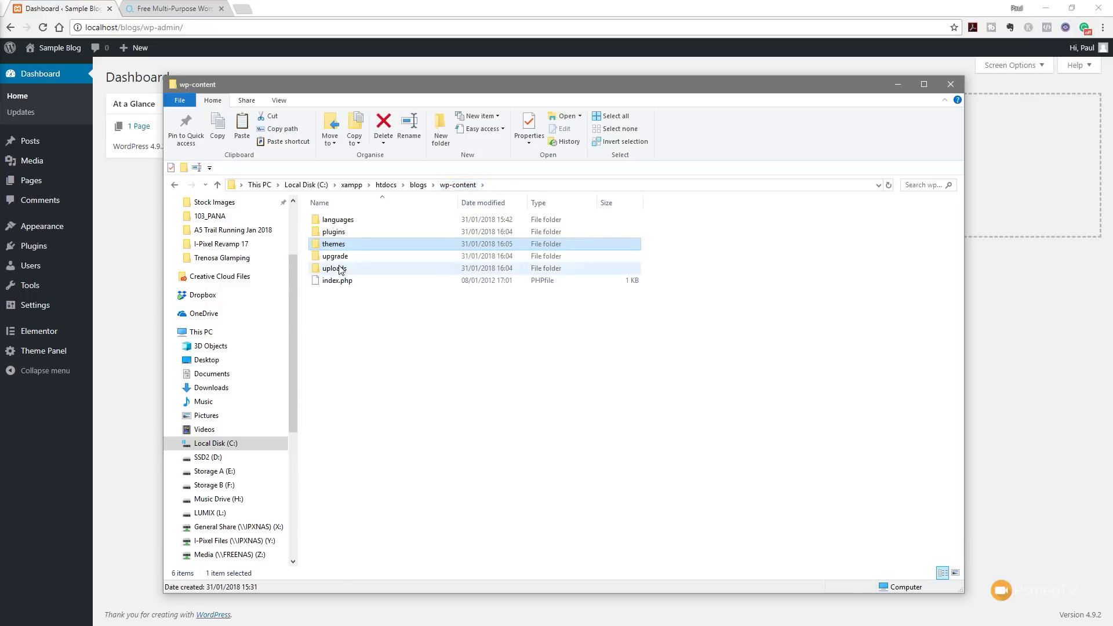
Step: Delete the akismet folder and hello.php from the plugins folder, minimise the window, and show the installed plugins in WordPress
double_click(335, 235)
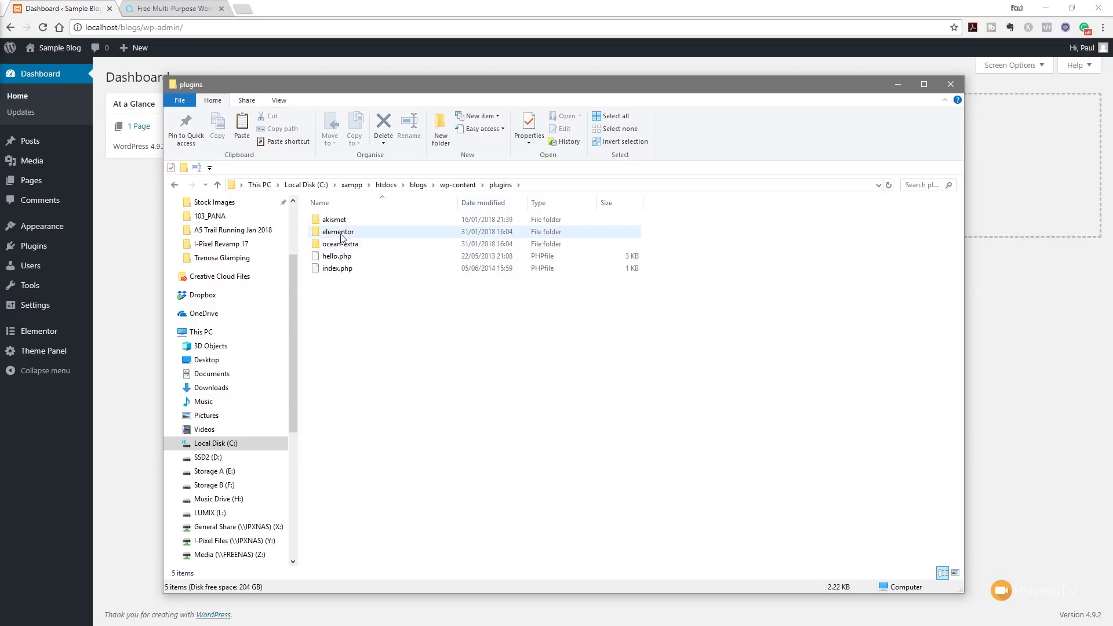
mouse_move(341, 234)
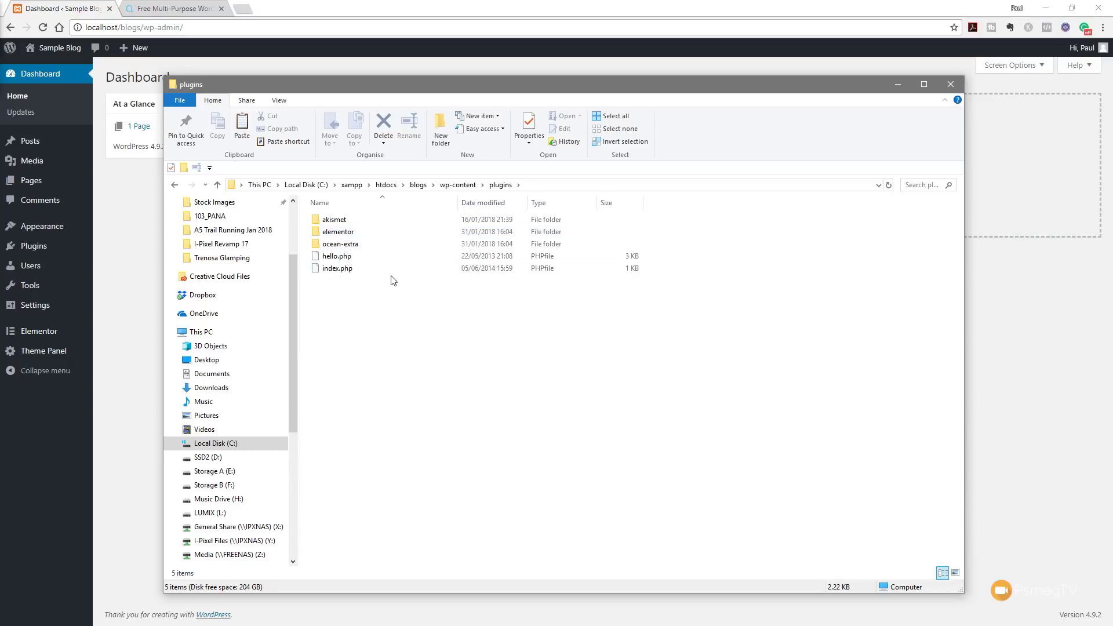
click(338, 257)
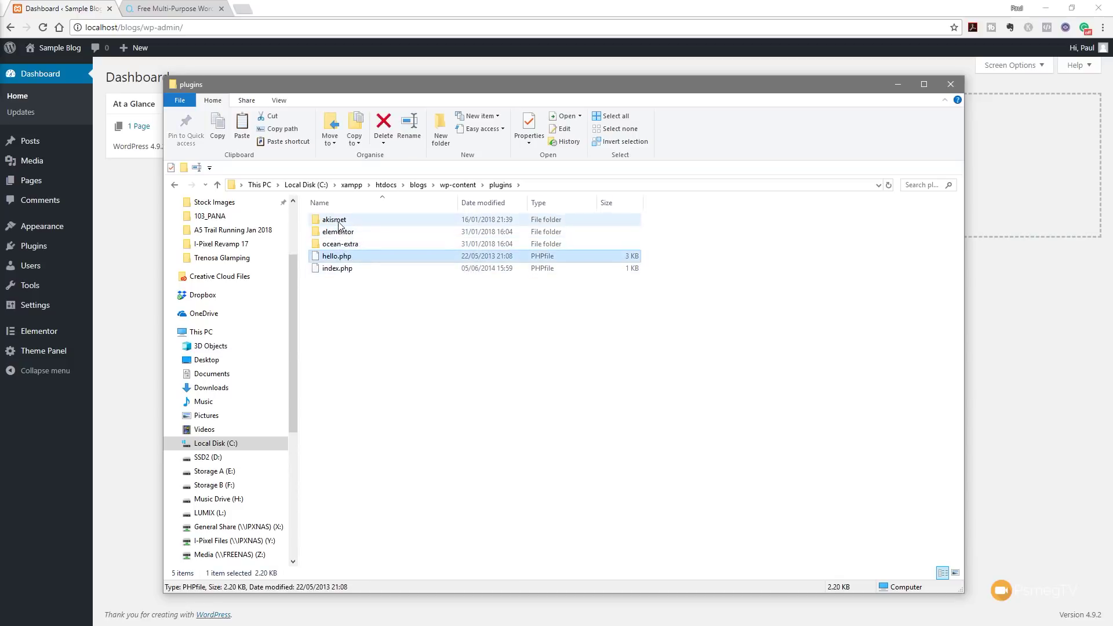
ctrl+click(338, 220)
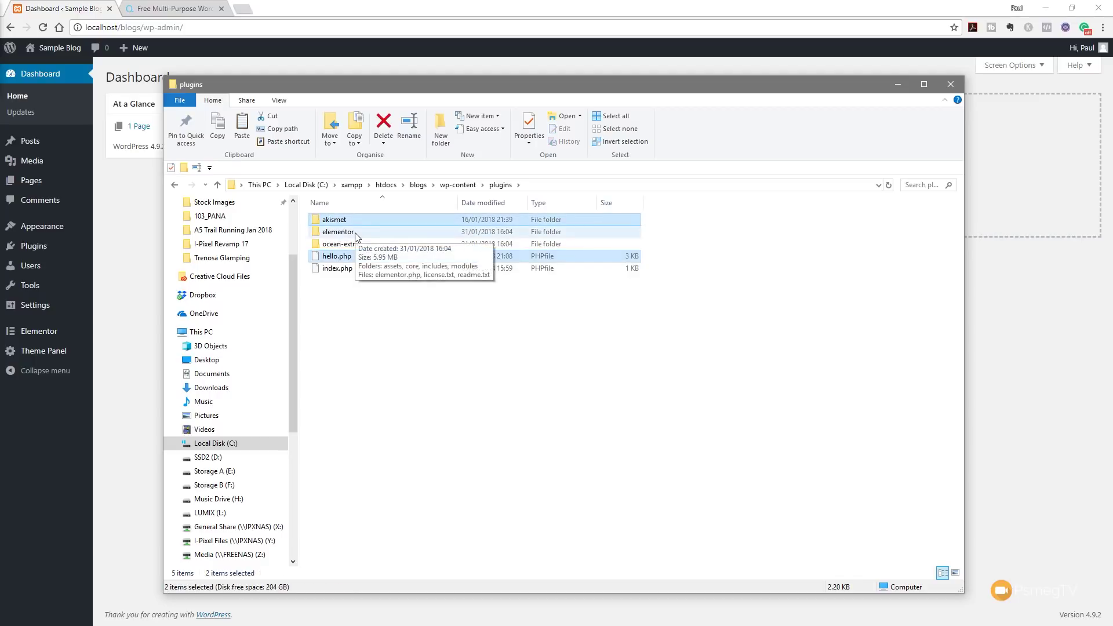
key(Delete)
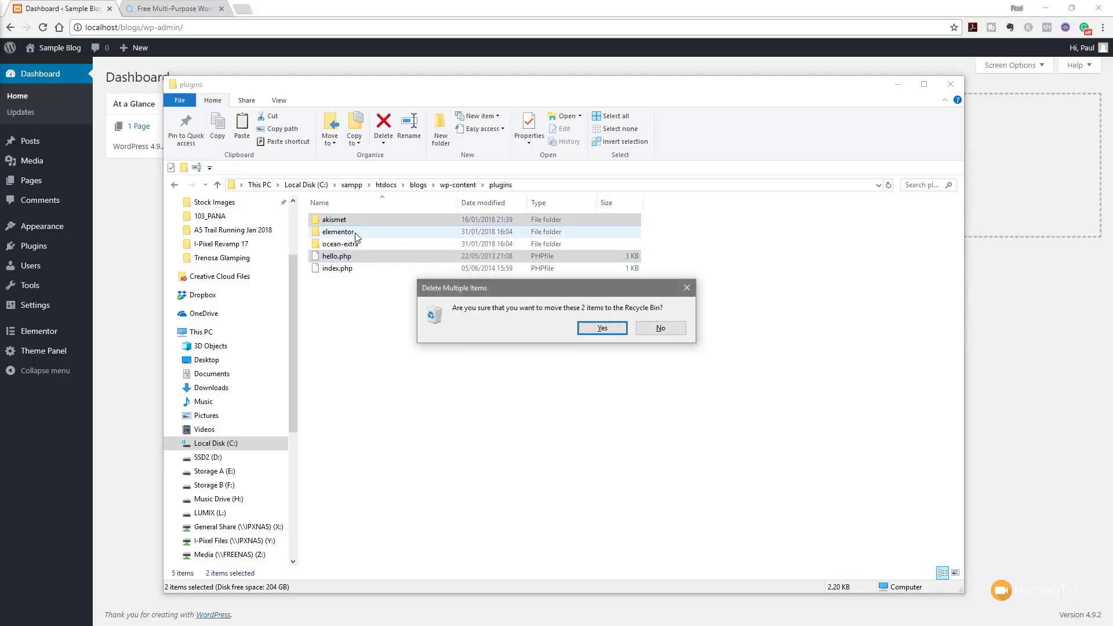
click(586, 325)
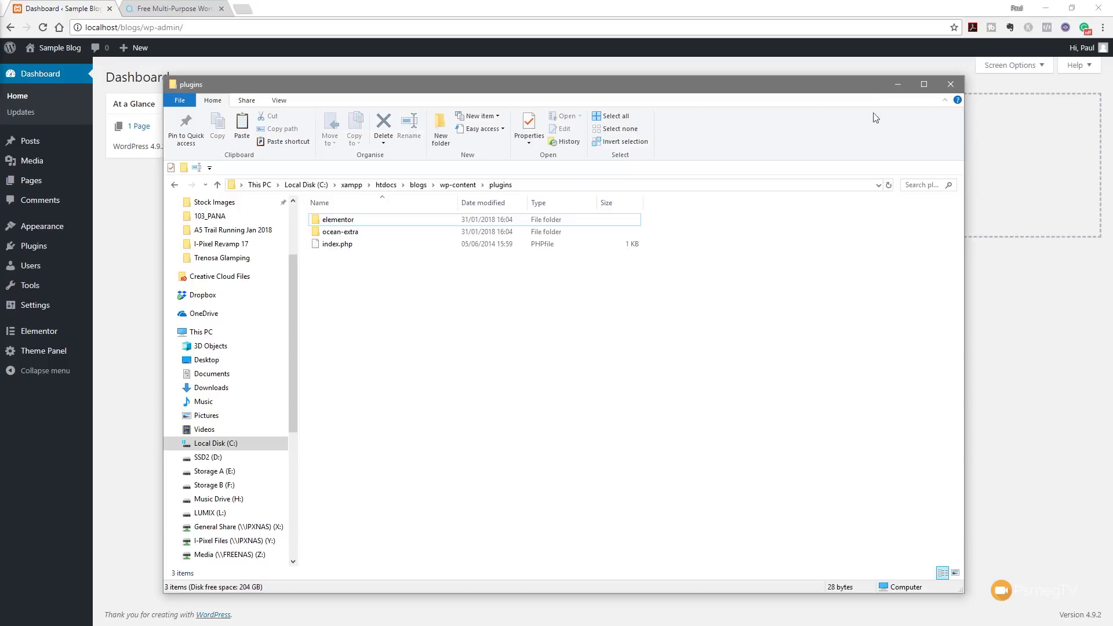
click(897, 85)
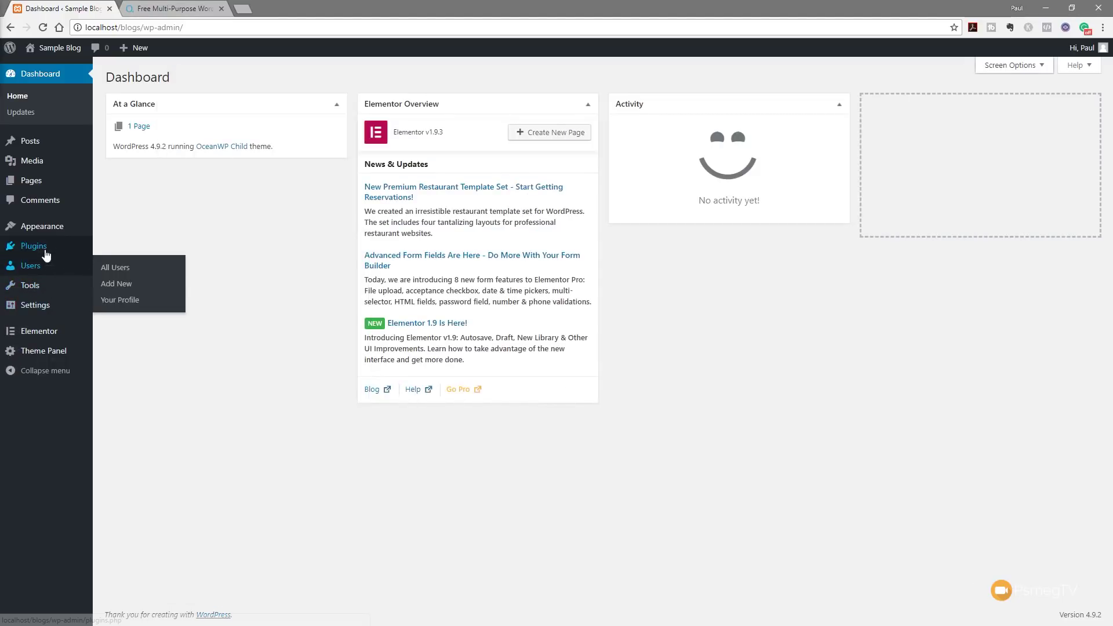
click(126, 248)
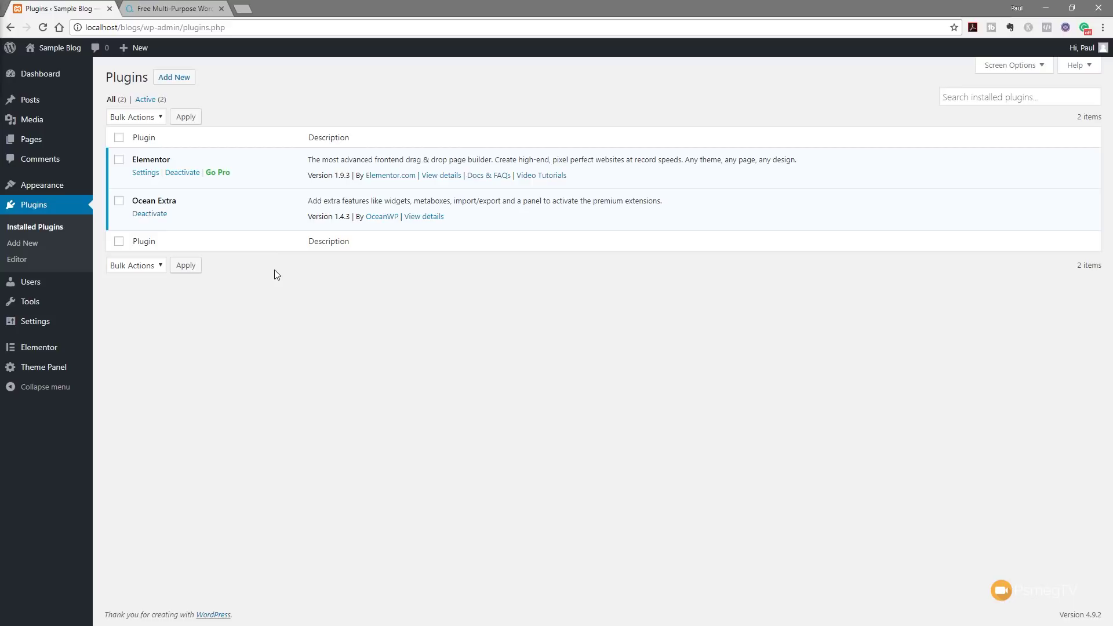
Step: Start a new post and title it "Sample Blog 1"
mouse_move(17, 111)
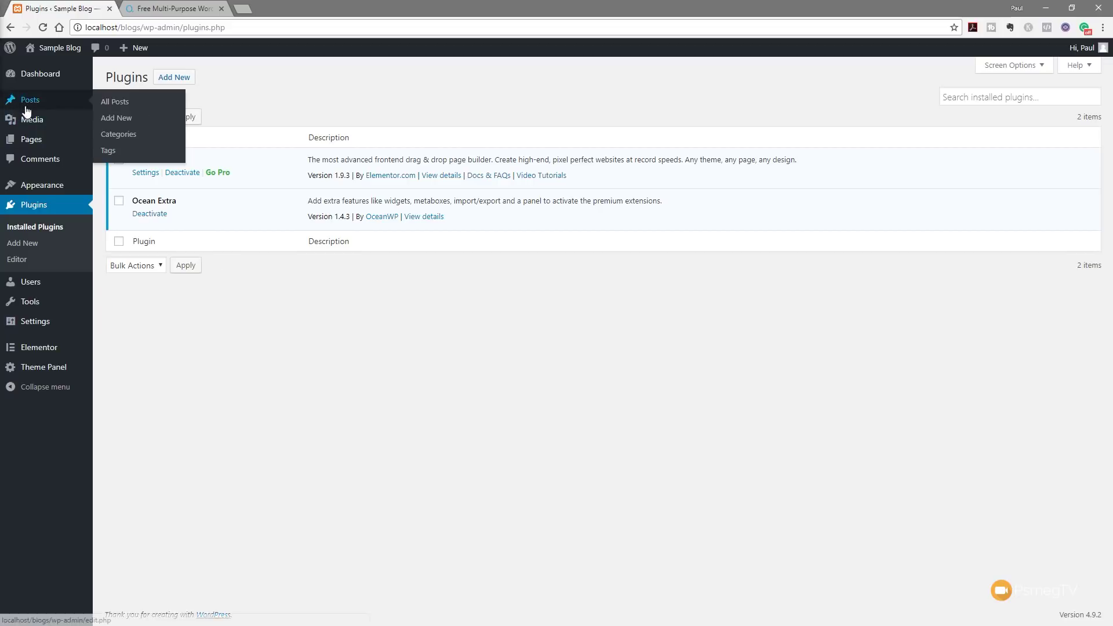
click(121, 101)
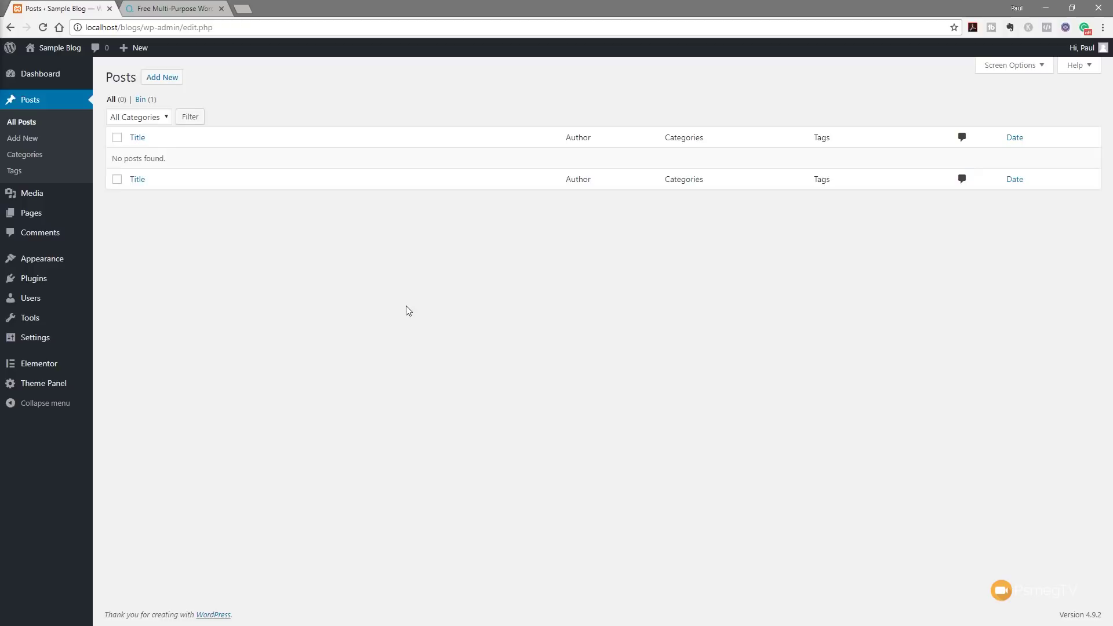
click(173, 83)
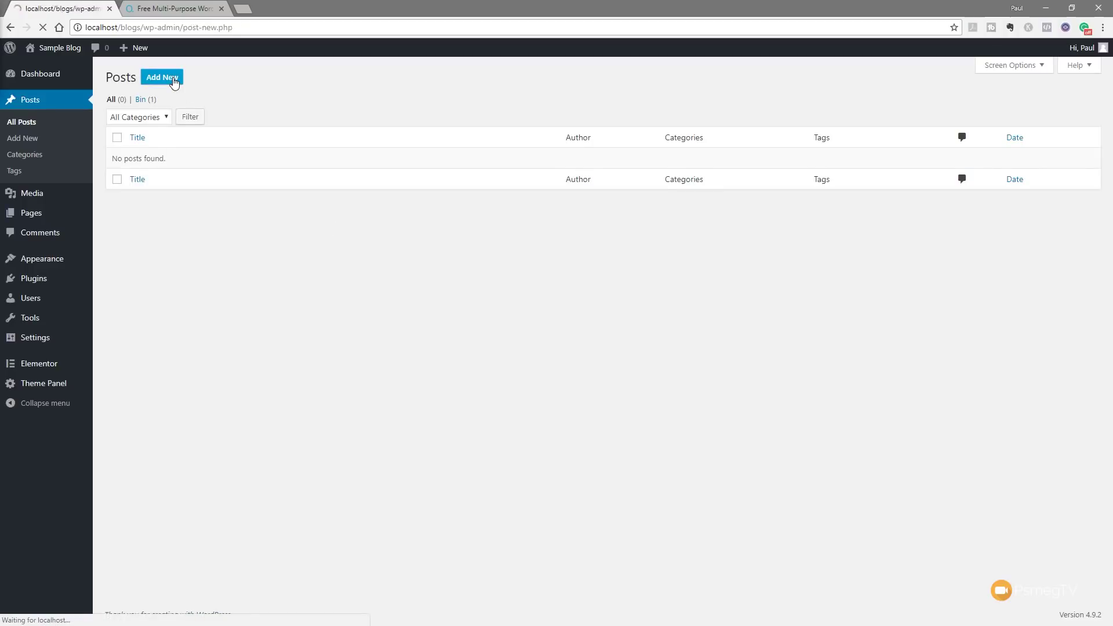
click(297, 103)
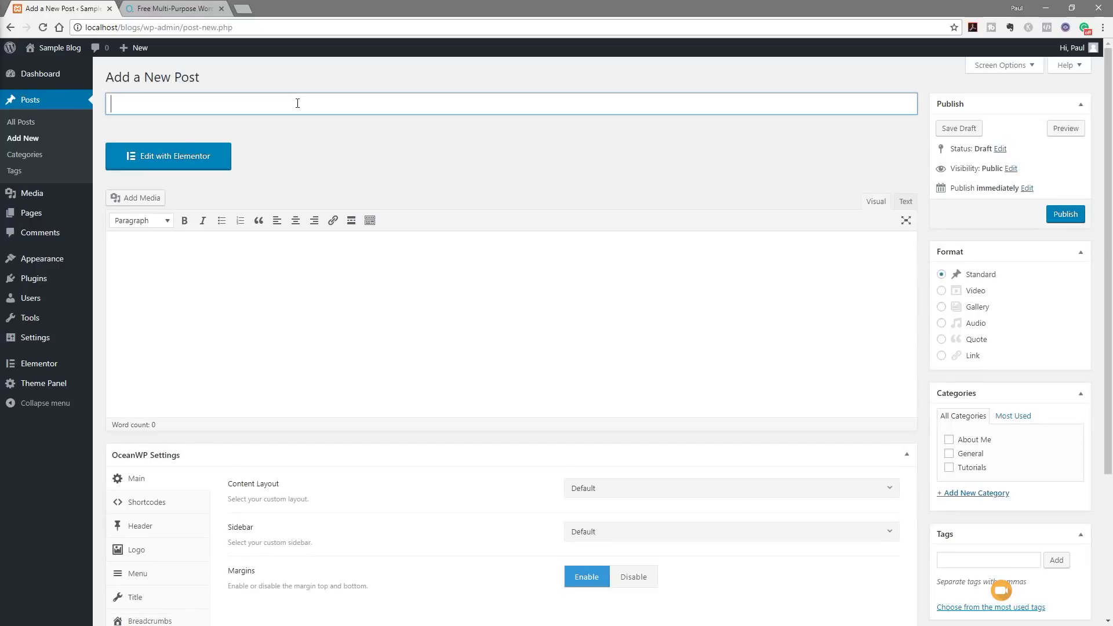
text(SAmple Blog)
text( `1)
key(BackSpace)
key(BackSpace)
text(1)
key(Right)
key(Right)
key(BackSpace)
text(a)
Step: Fill the post body with three paragraphs of Lorem ipsum text and assign the post only to the General category
click(317, 314)
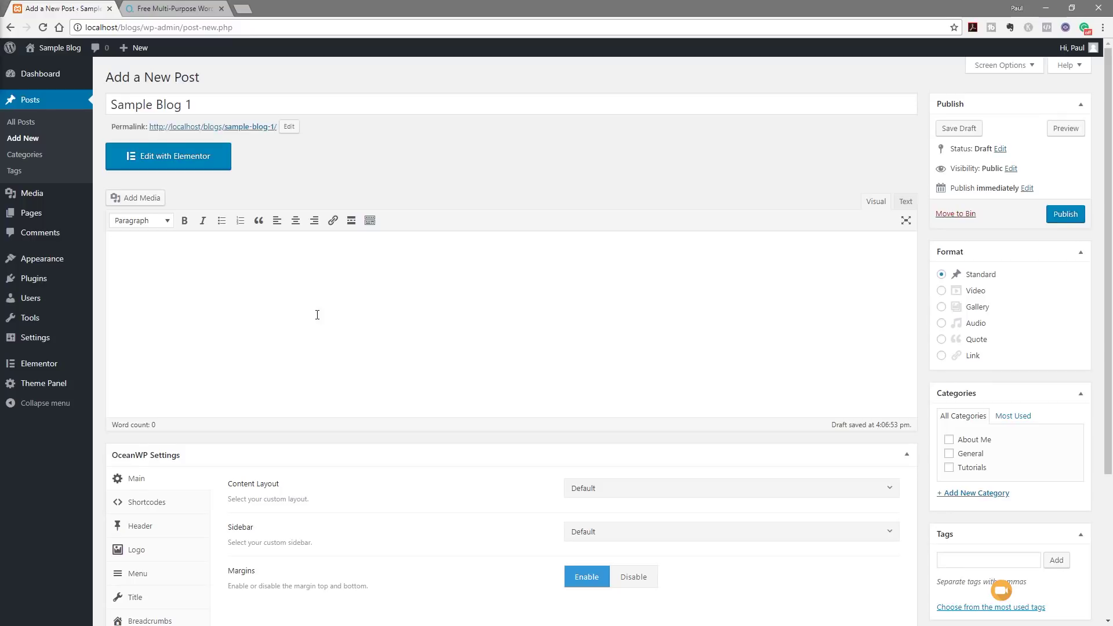
text(Lorem ipsum dolor sit amet, consectetur adipiscing elit. Nulla ut accumsan diam. Duis pretium elit nec tellus luctus, in aliquam odio consequat. Quisque molestie sed purus ut suscipit. Nunc tincidunt ipsum at blandit condimentum. Aenean molestie posuere libero fringilla consequat. In porttitor dui sit amet velit viverra condimentum. Fusce quis libero tempor, maximus nisi at, feugiat sapien. Nam purus mi, ultrices vel felis at, luctus ornare sapien. Aliquam vehicula nisl sit amet metus pretium cursus. Suspendisse eu felis in orci ornare facilisis quis non felis. In tellus elit, luctus non dignissim varius, tempor eu dolor. Proin quis risus nec tortor molestie bibendum ut vel nisl.  Integer aliquam tristique ultricies. Vestibulum pulvinar augue nec sem sodales suscipit. Ut pharetra, est sed posuere consectetur, est est congue nulla, sit amet consectetur nisi urna eu sapien. Mauris est felis, pellentesque sit amet metus sit amet, tempus elementum sapien. Praesent eu porttitor libero. Fusce nec nisl tincidunt, semper sapien eget, sagittis diam. Donec imperdiet, mi eget efficitur hendrerit, leo sem pretium nibh, sit amet porta lacus tellus et urna. Cras vulputate libero a leo sodales iaculis. Praesent at leo vitae augue finibus lacinia.  Suspendisse lorem risus, maximus eu auctor eget, tempus ac nunc. Suspendisse malesuada mollis pulvinar. Quisque nec sem mauris. Mauris dolor eros, placerat a molestie a, luctus eget risus. Sed pretium aliquet mauris in finibus. Proin commodo aliquet mollis. Praesent quis aliquet ligula. Nullam consectetur quam nec tristique ultricies. Quisque est sapien, volutpat vitae purus eget, rhoncus egestas lectus. Curabitur pretium sem eu quam suscipit laoreet. Etiam lacinia enim a malesuada feugiat. Interdum et malesuada fames ac ante ipsum primis in faucibus. Mauris euismod faucibus nisi, eu placerat nisi. Sed blandit pellentesque vestibulum.)
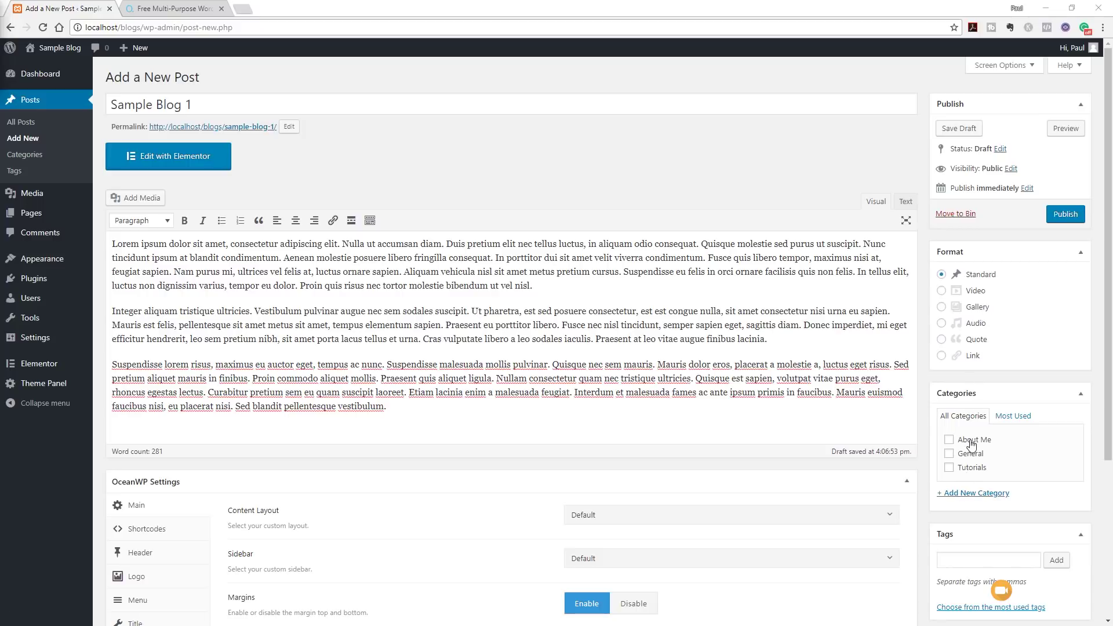
scroll(985, 441, down, 2)
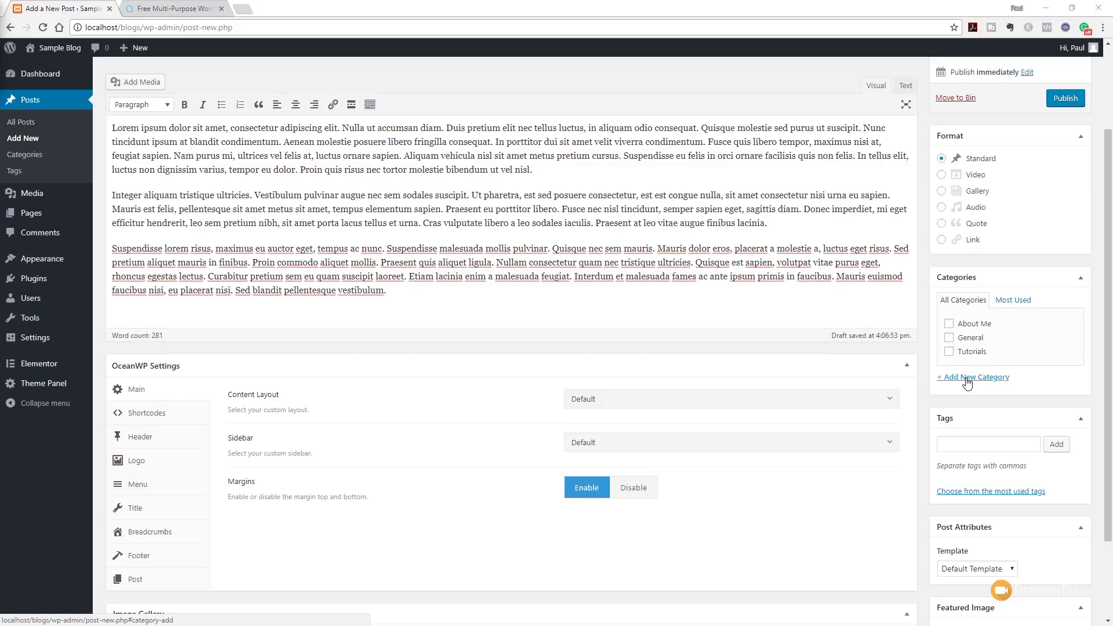
click(969, 342)
click(973, 328)
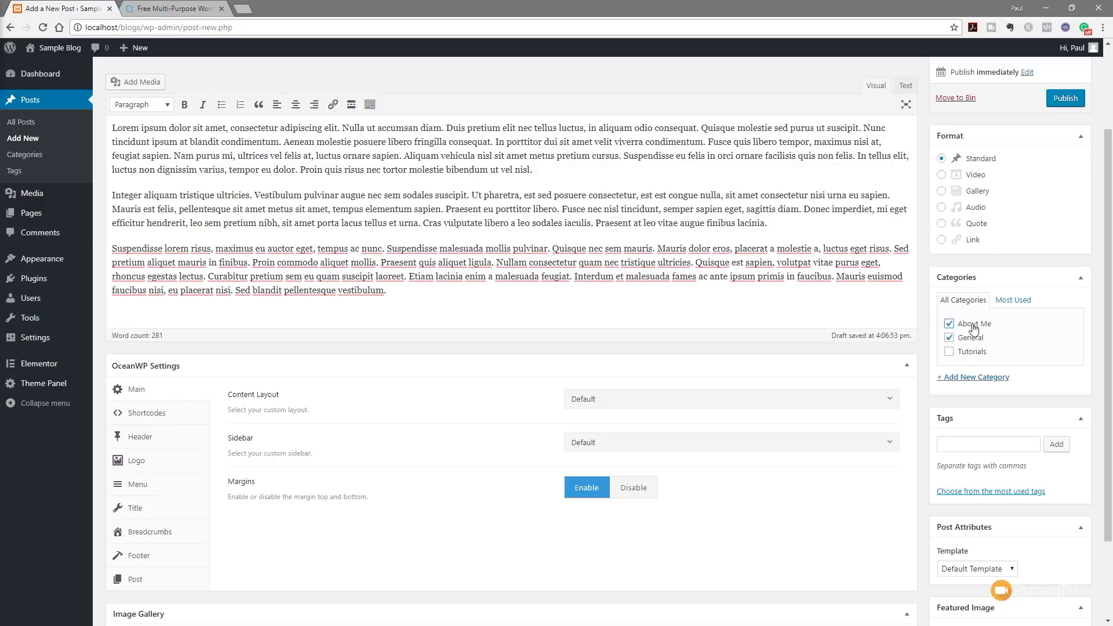
click(973, 328)
Step: Collapse the OceanWP Settings and Image Gallery boxes, and open the featured image selection for the post
click(907, 368)
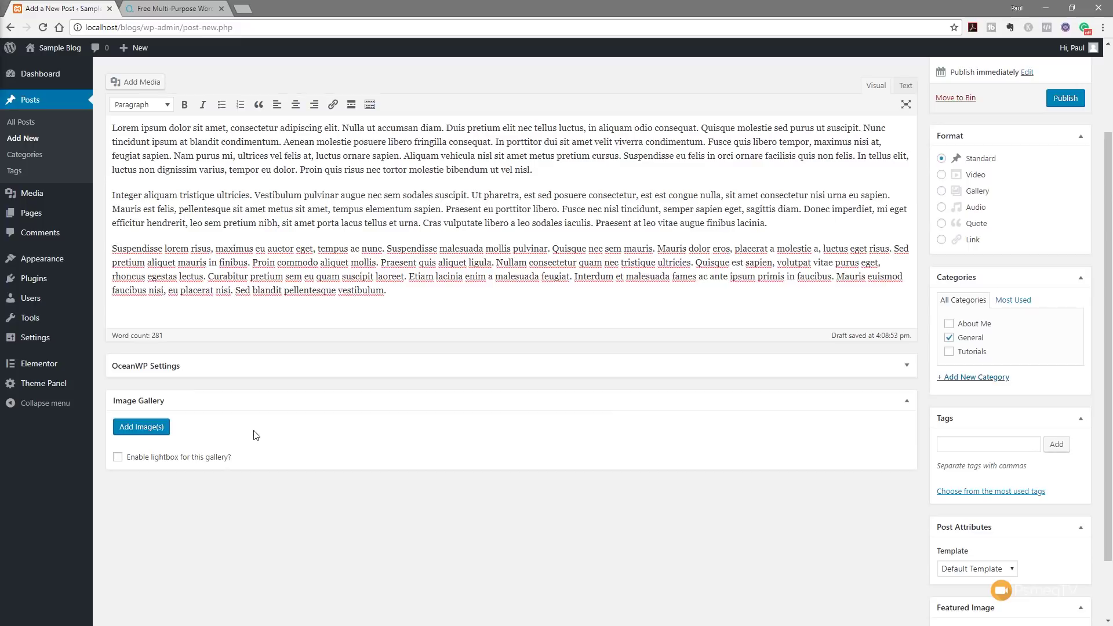
click(906, 400)
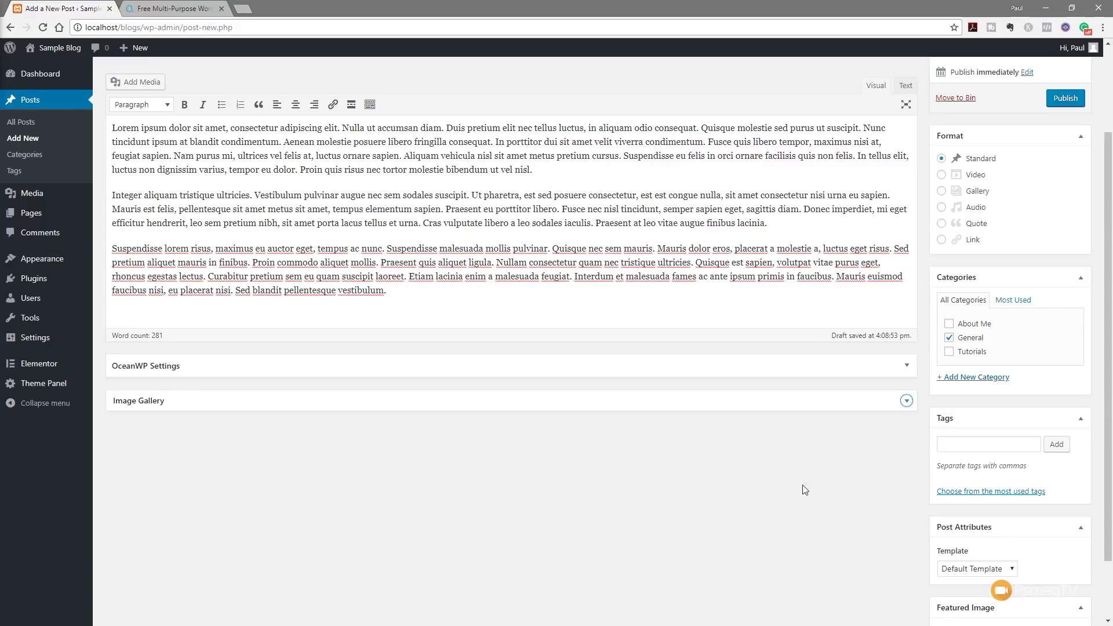
scroll(896, 427, down, 2)
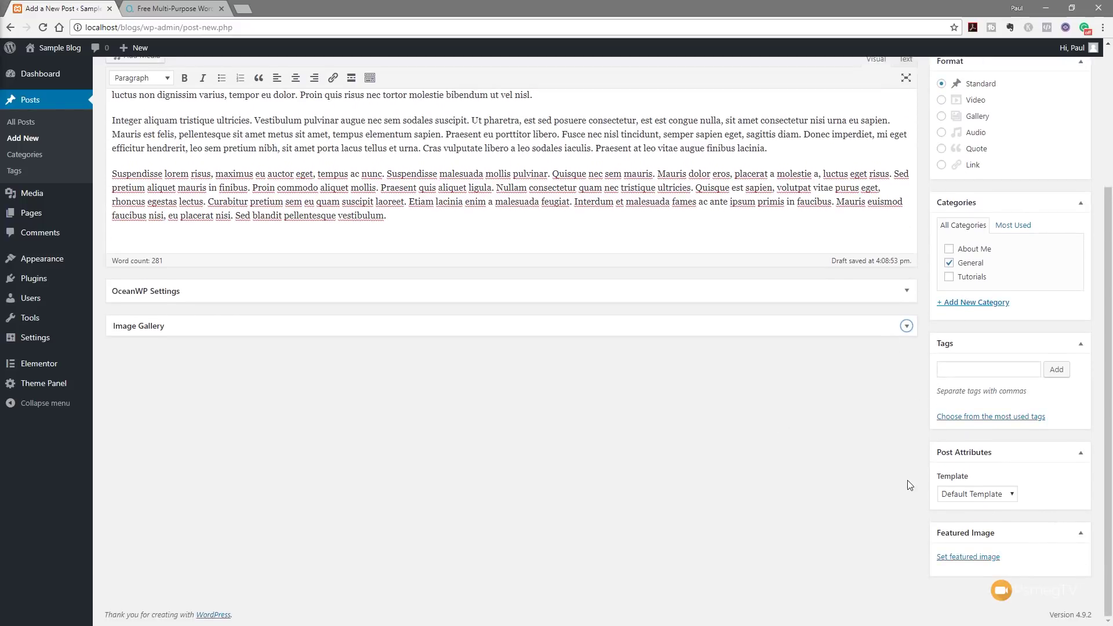
click(966, 558)
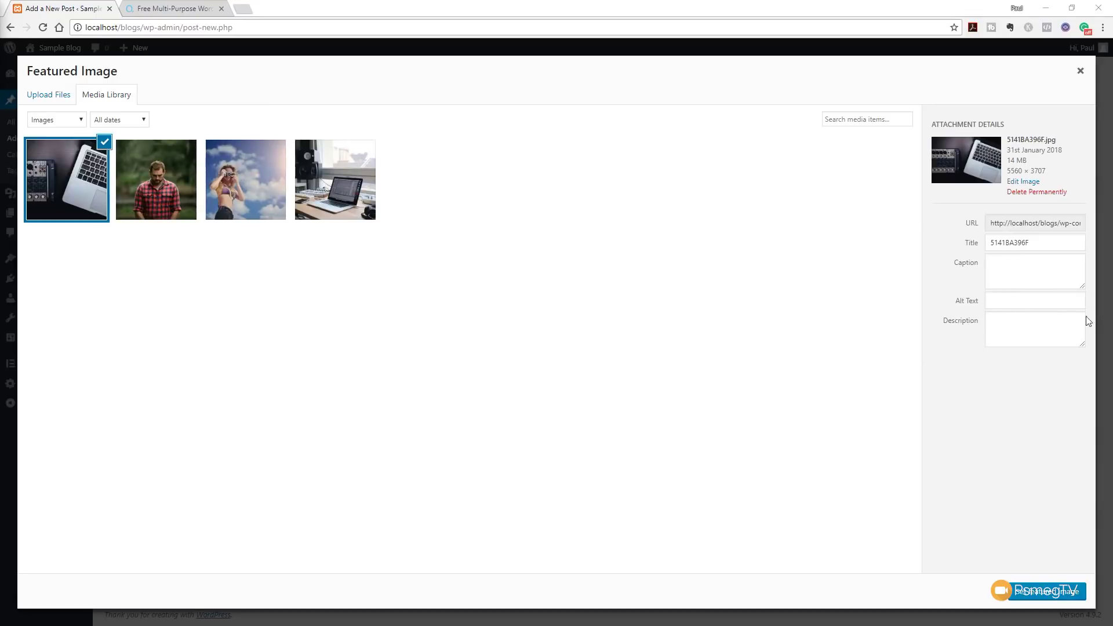
Step: Set the alt text of the desk image A4XAPP3ZTK.jpg to "Computer Desk"
click(1013, 306)
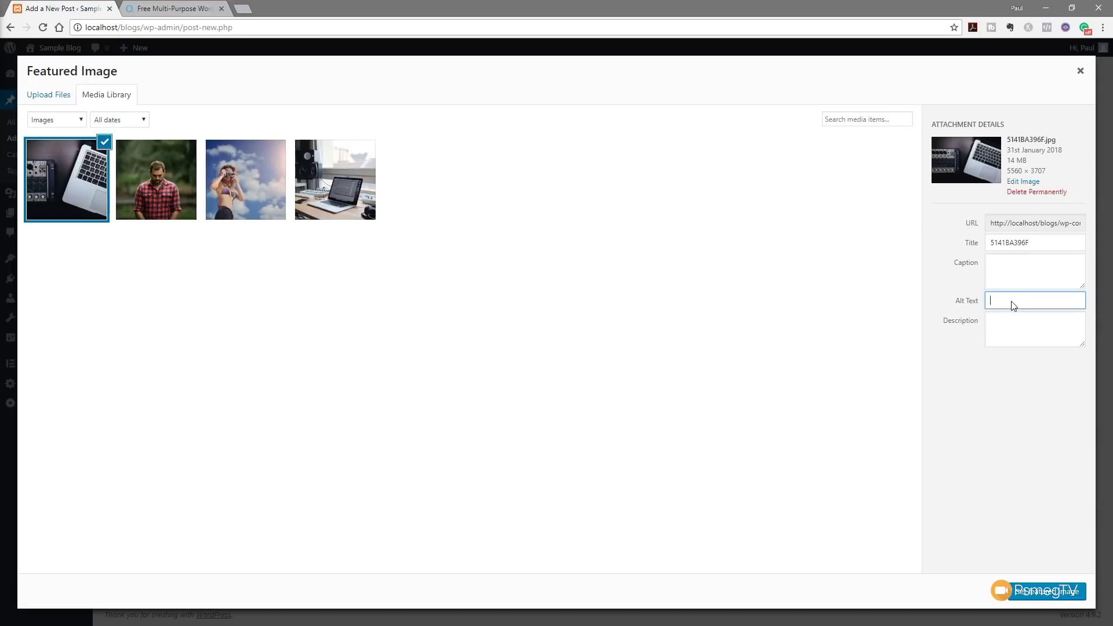
click(313, 199)
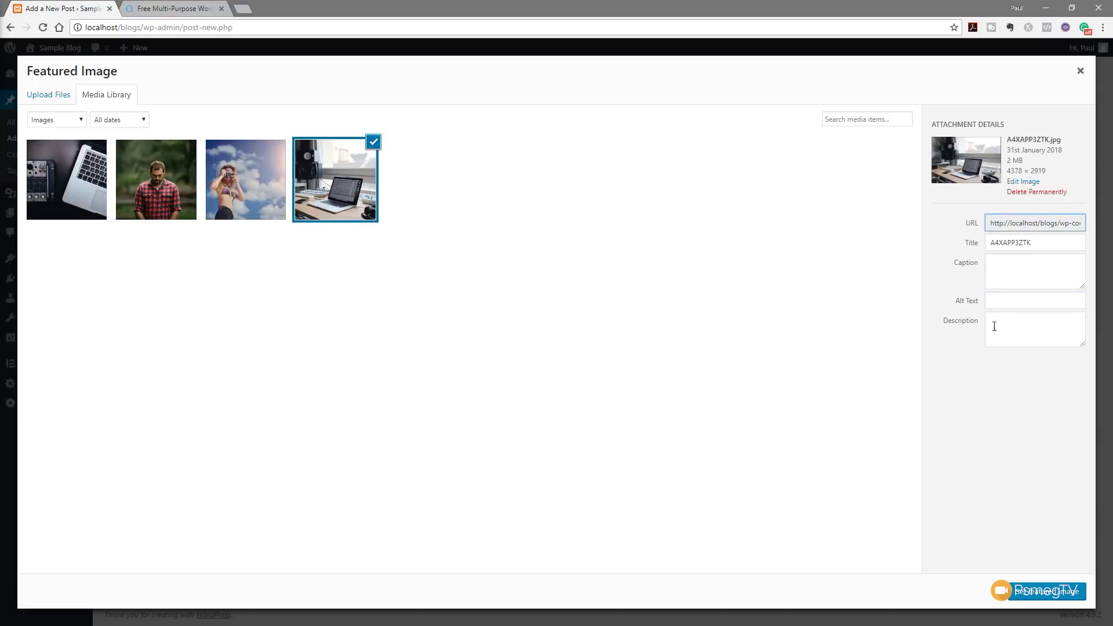
click(1046, 303)
text(Computer Desk)
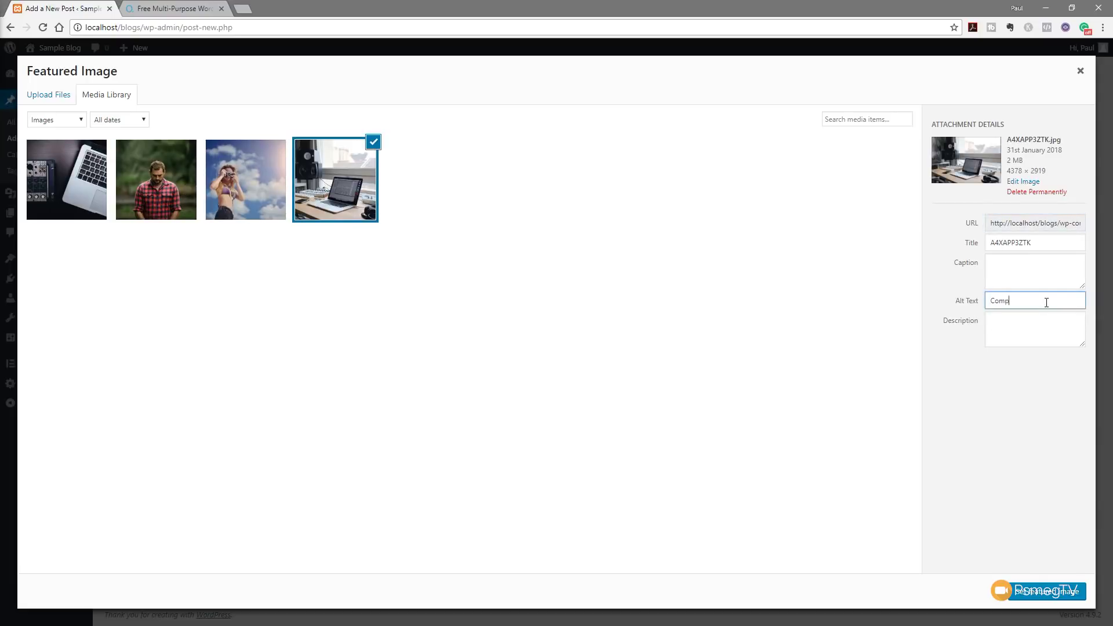
click(1043, 323)
Step: Give the image 5141BA396F.jpg the alt text "Laptop & Recorder" and set it as the post's featured image
click(61, 198)
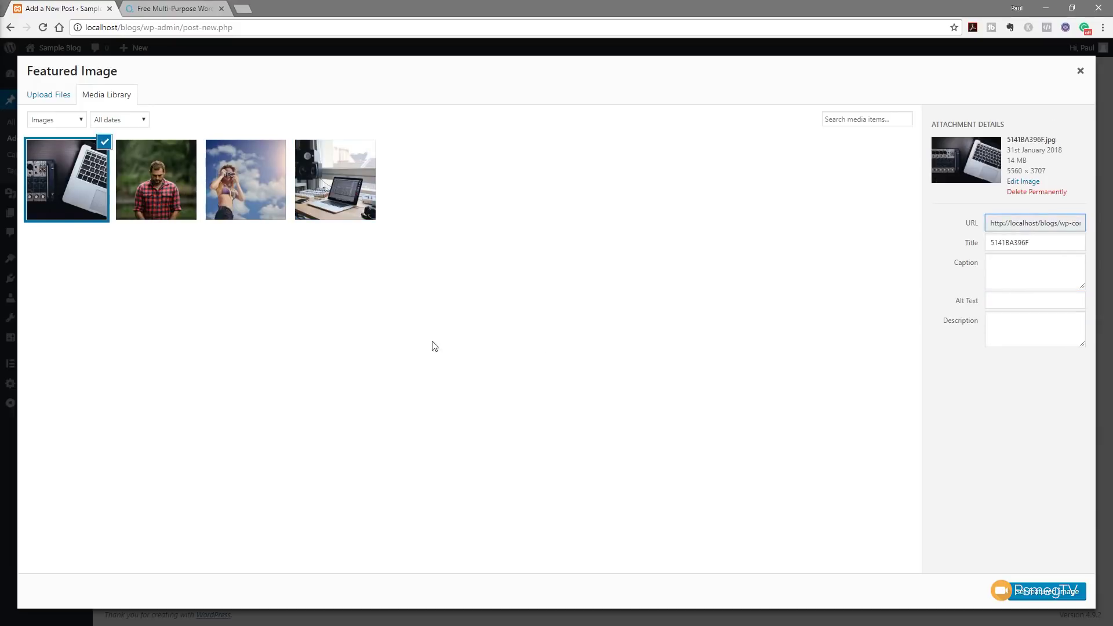
click(1013, 297)
text(Lap)
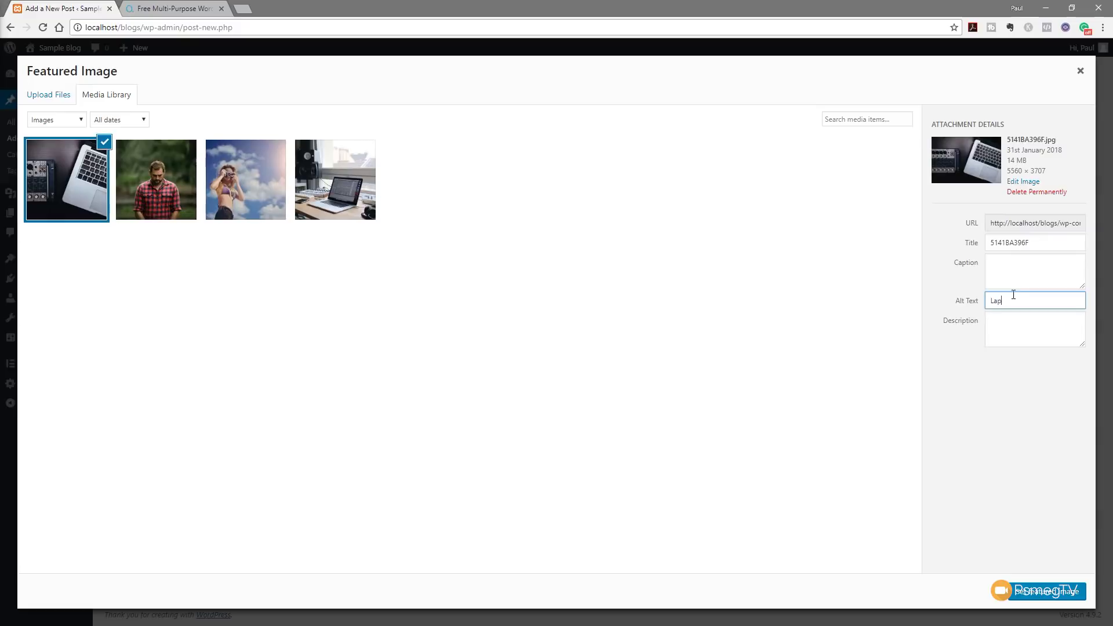
text(top & Recorder)
click(1024, 333)
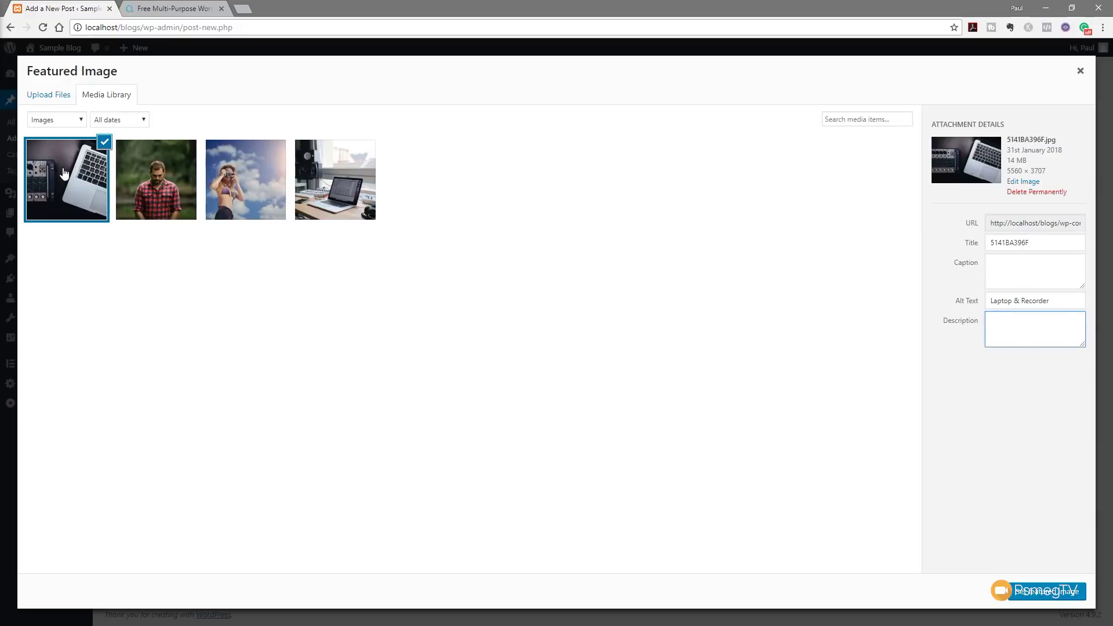
click(1041, 592)
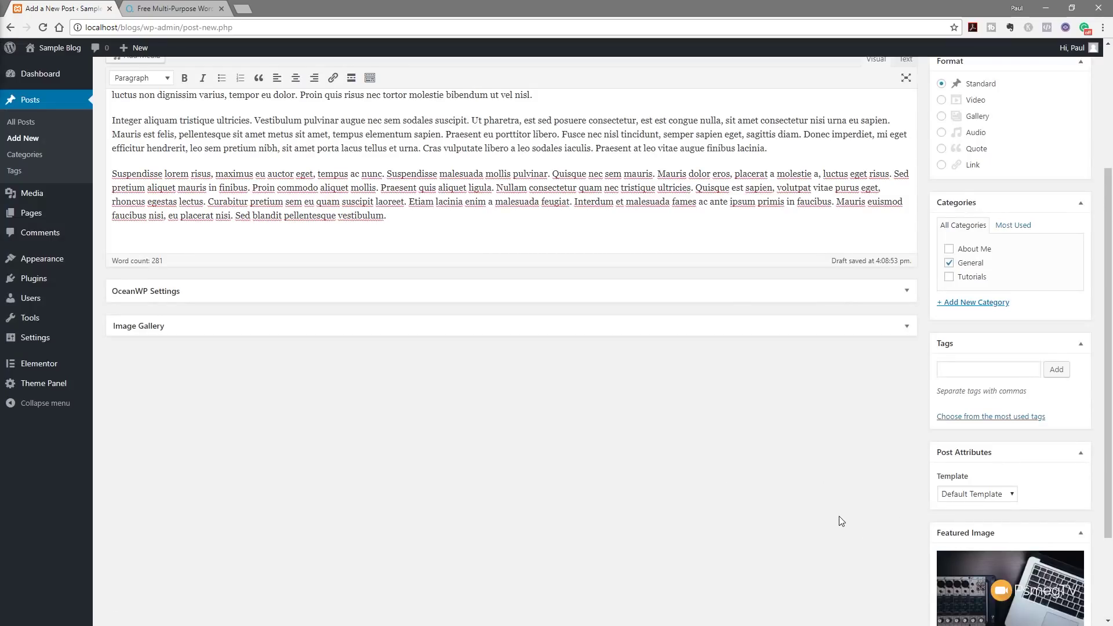
Step: Publish the Sample Blog 1 post and return to the list of all posts
scroll(840, 519, up, 4)
click(1066, 214)
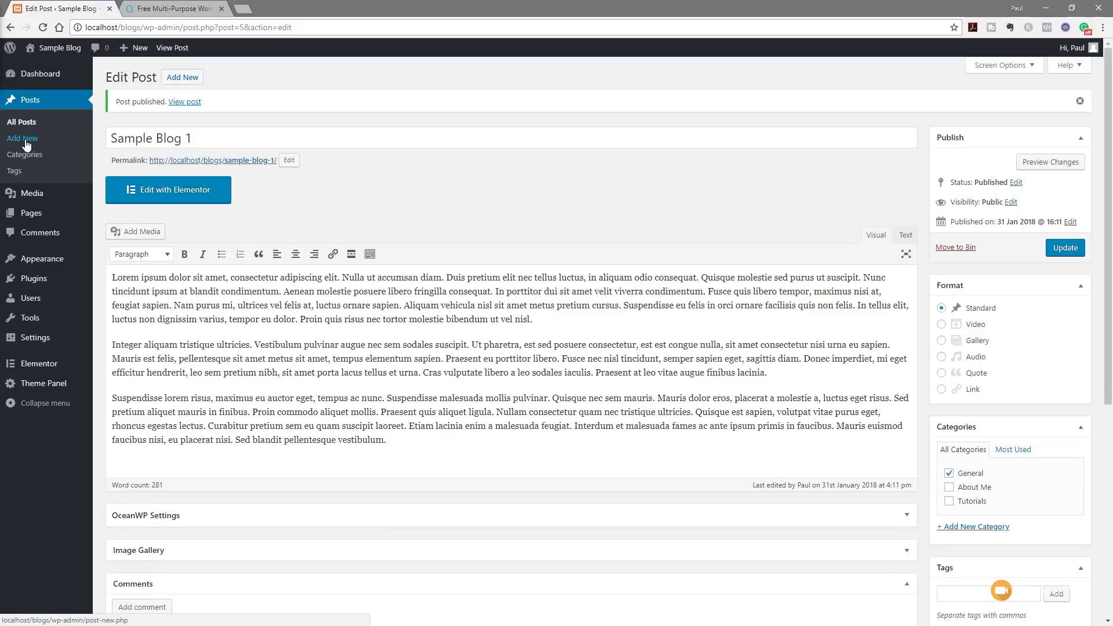
click(21, 122)
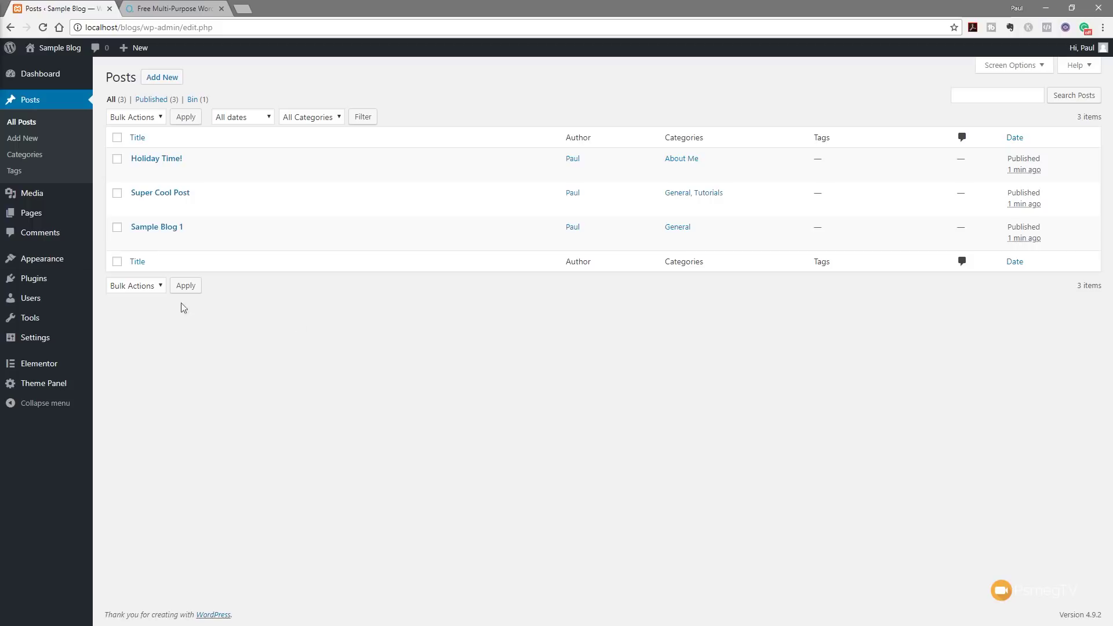
Step: View the live Sample Blog site in a new tab and look through the published posts on its front page
mouse_move(67, 55)
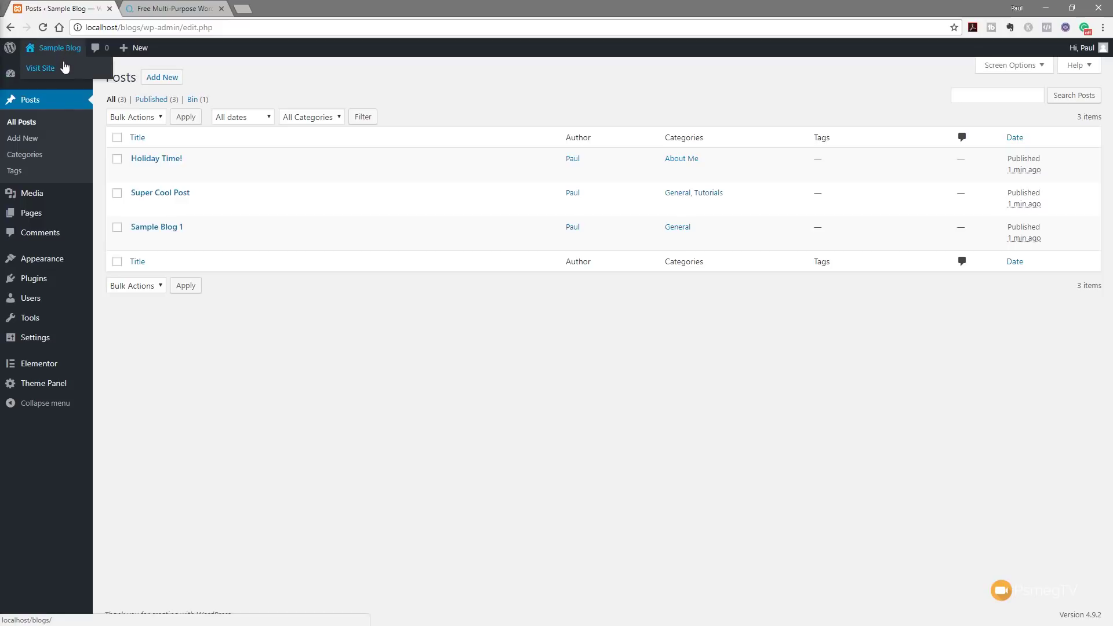
middle_click(65, 70)
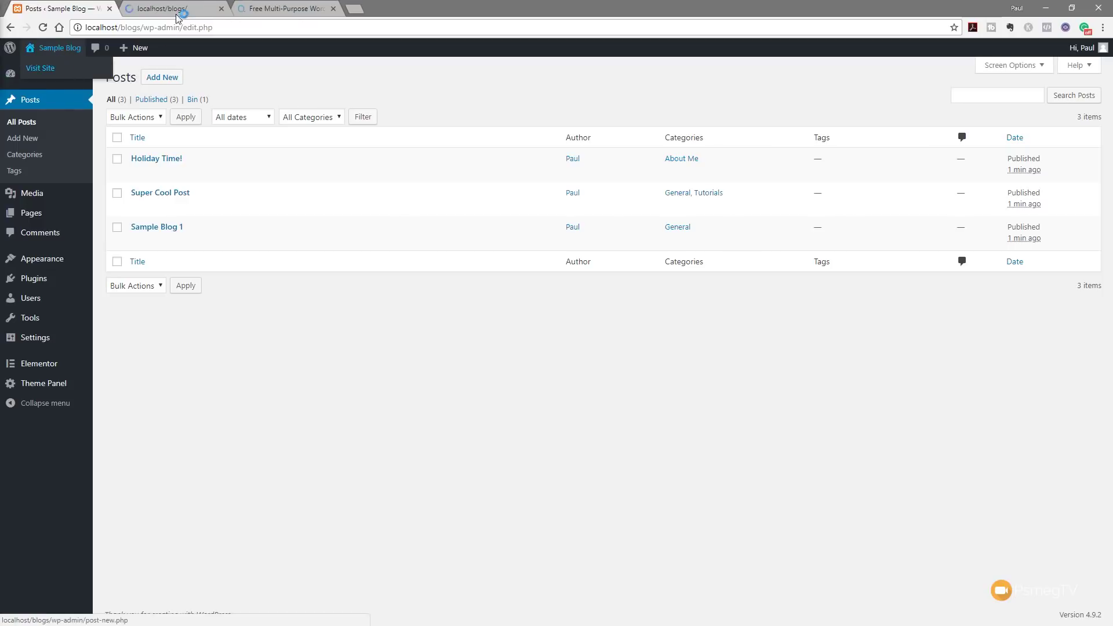
click(177, 10)
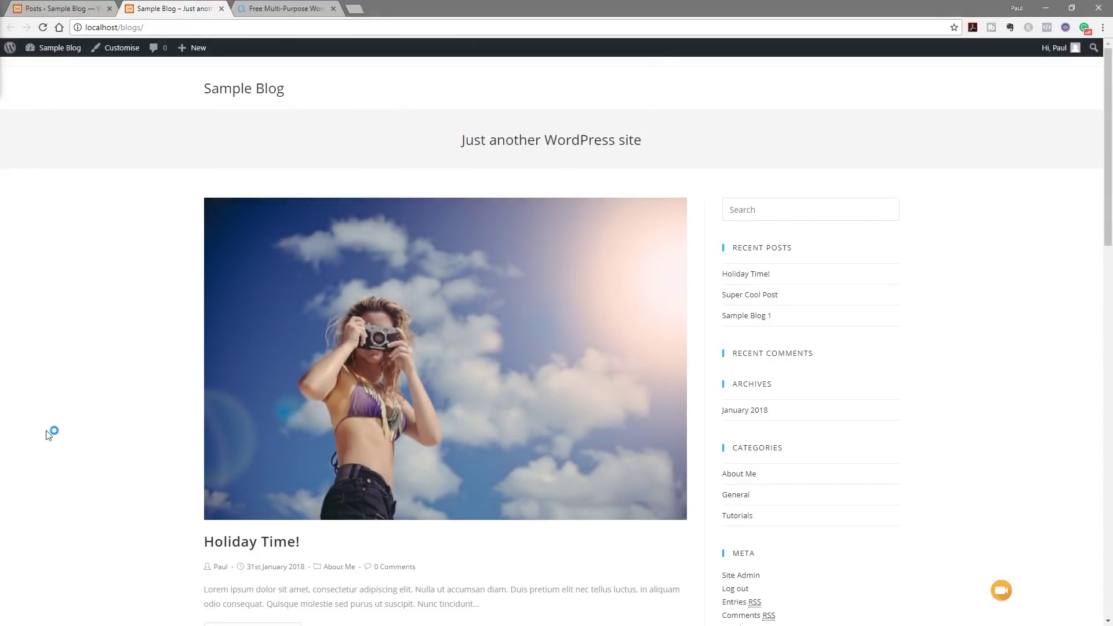
scroll(84, 377, down, 17)
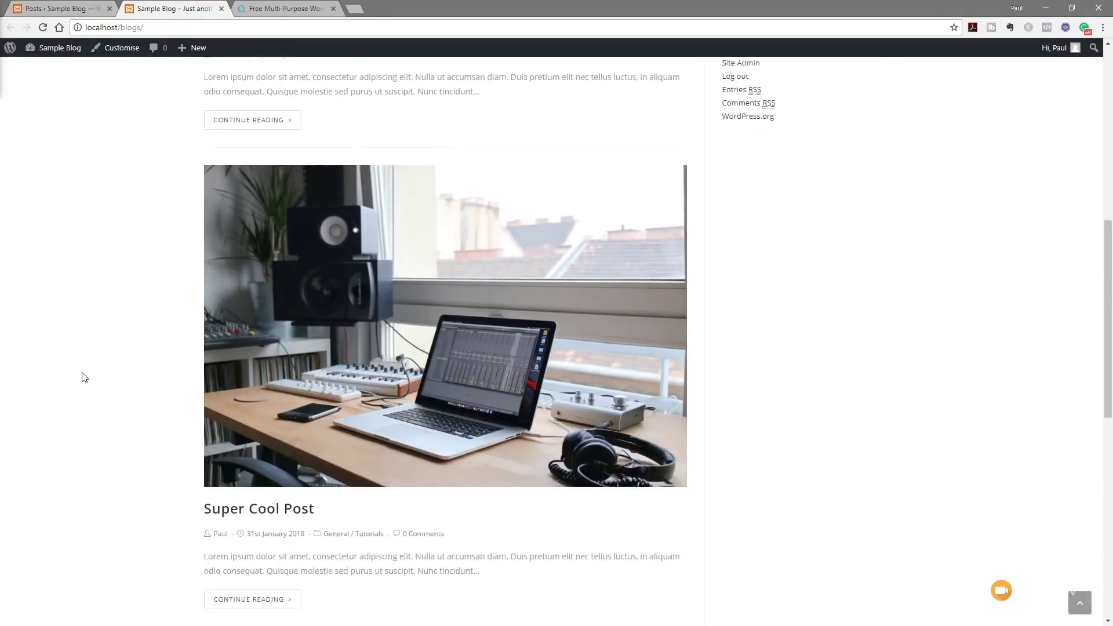
scroll(84, 377, down, 3)
scroll(84, 377, up, 18)
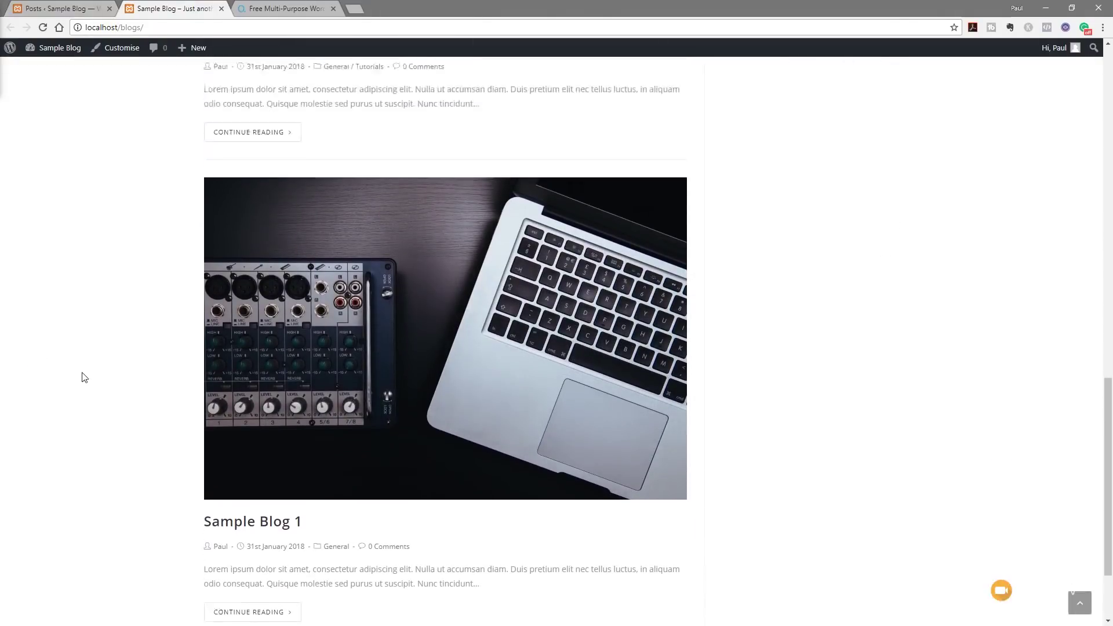
scroll(84, 377, up, 2)
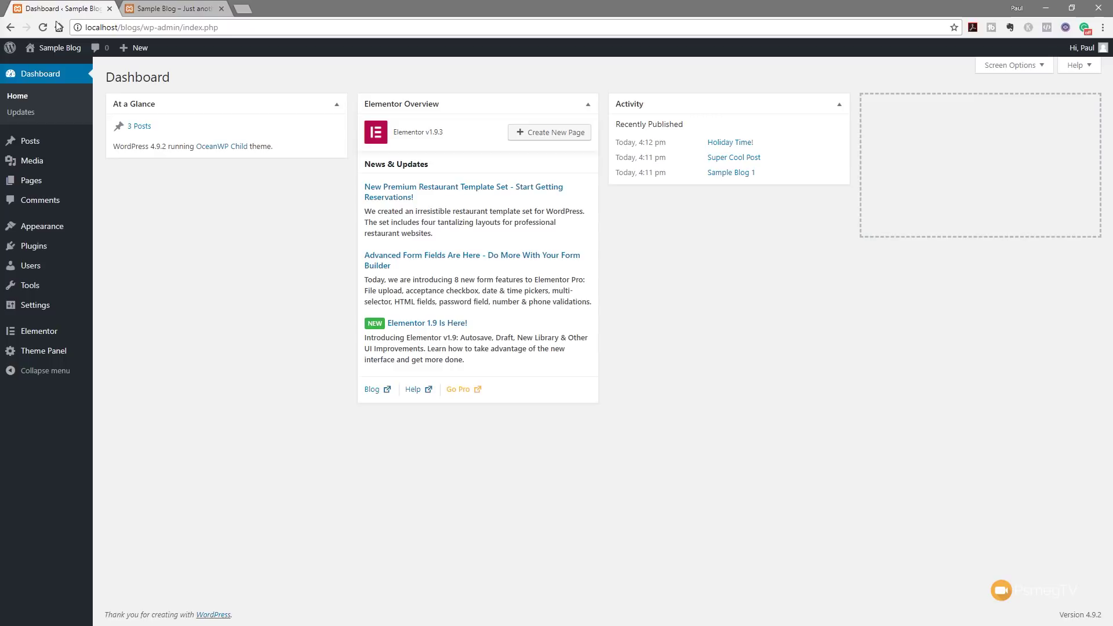
Step: Open the site customiser, dismiss the autosave notice, and open the Page Title settings within General Options
mouse_move(49, 231)
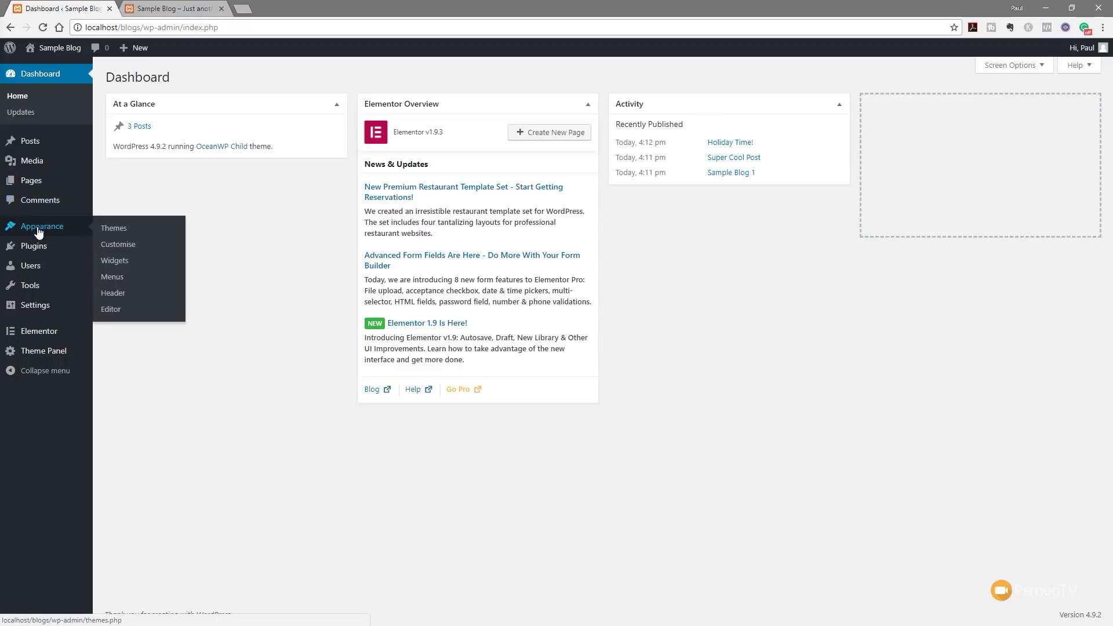
click(120, 244)
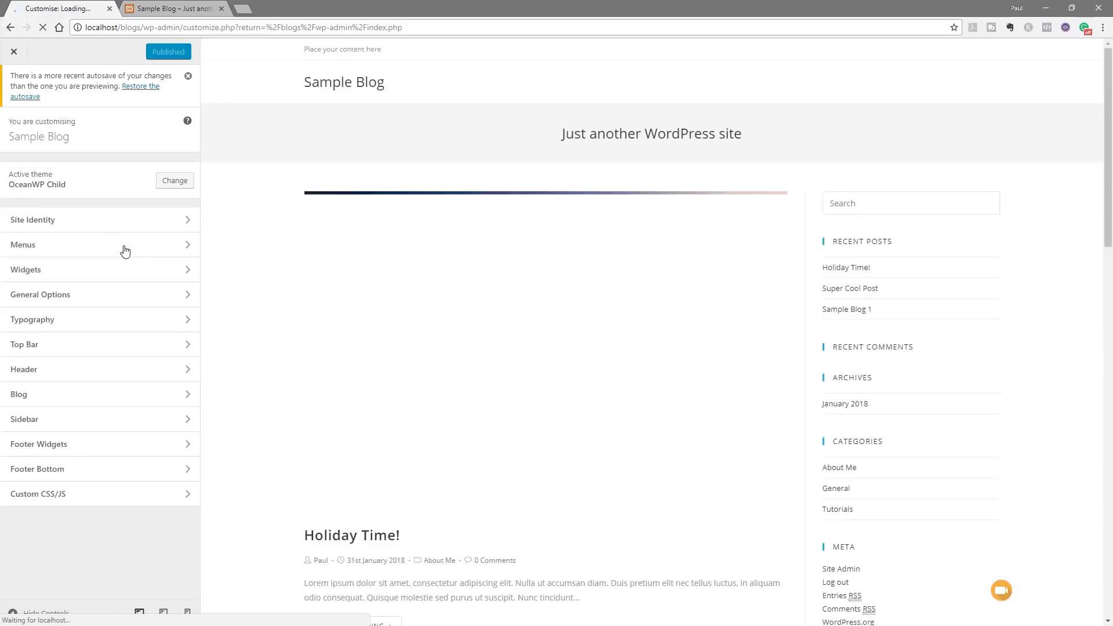
click(187, 77)
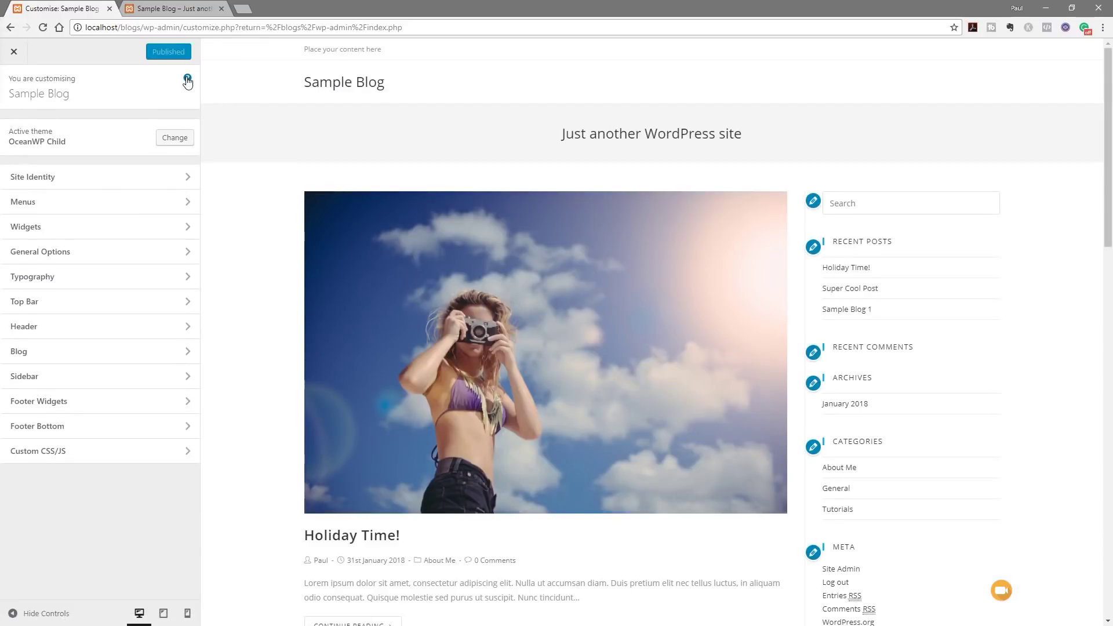
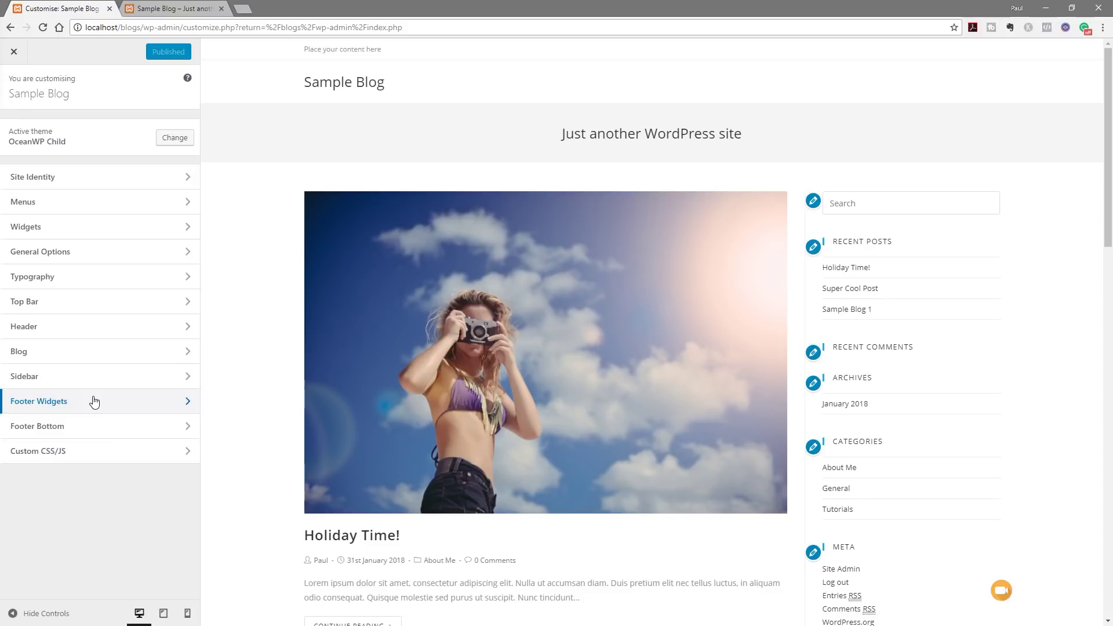
click(114, 257)
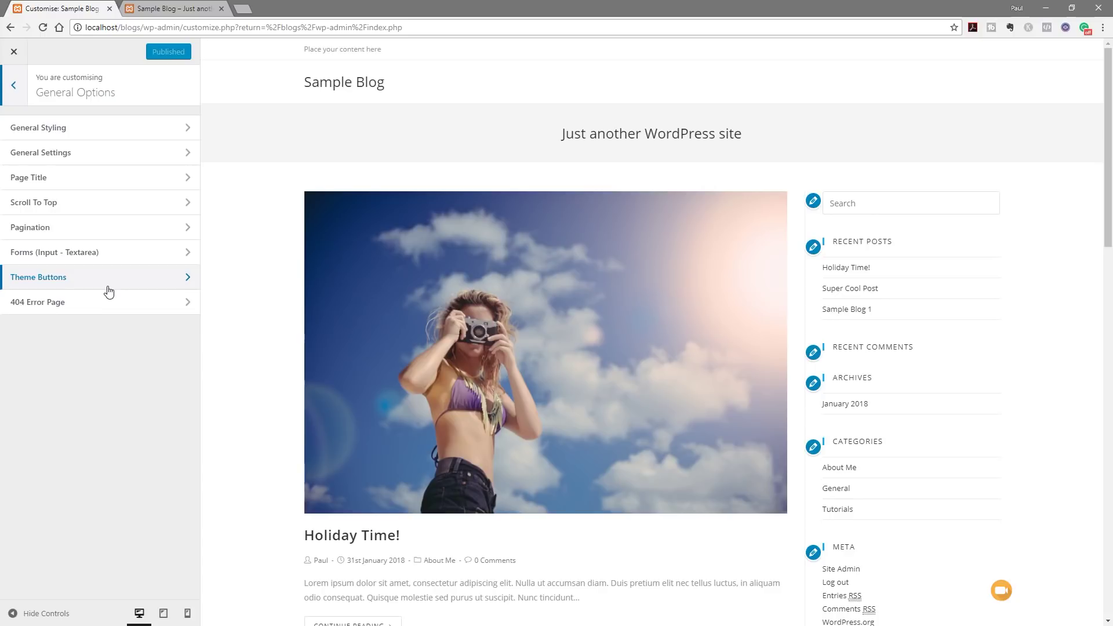
click(13, 86)
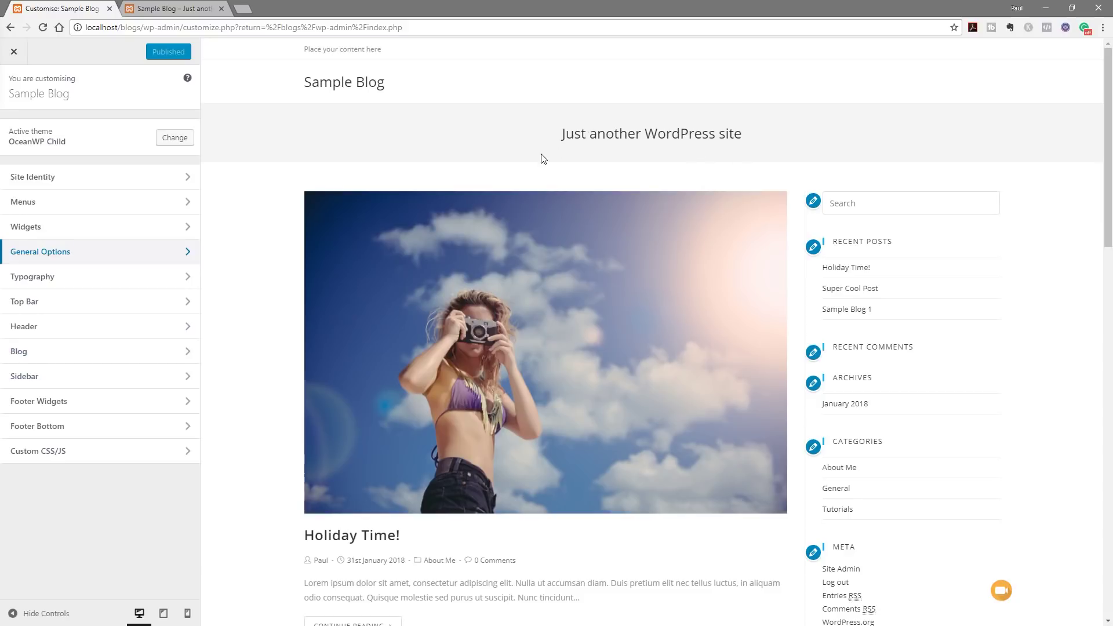
click(55, 252)
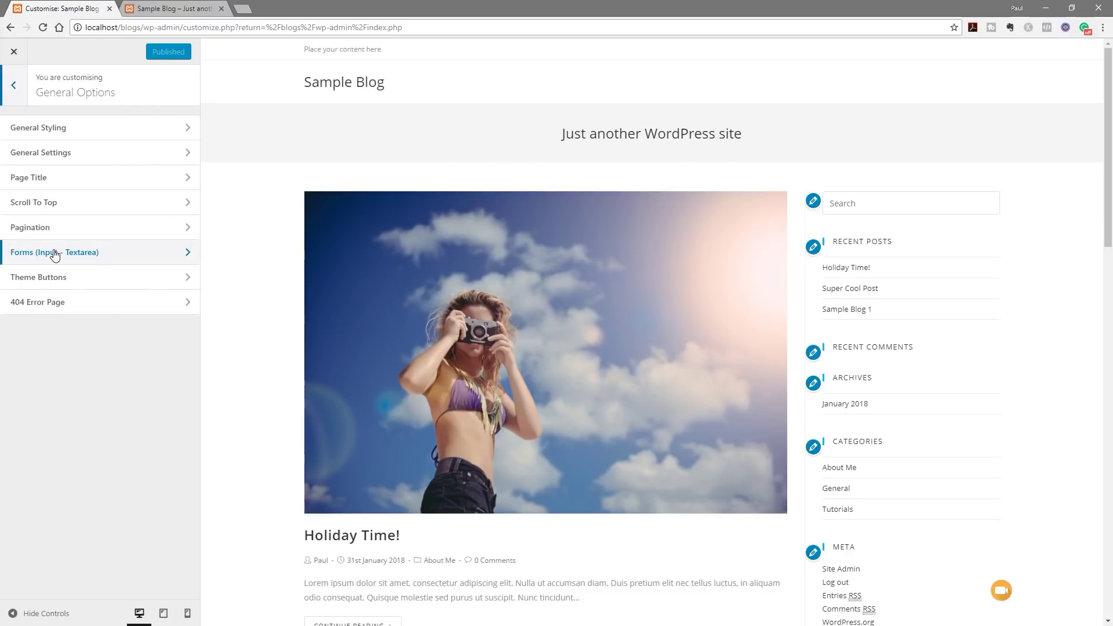
click(67, 179)
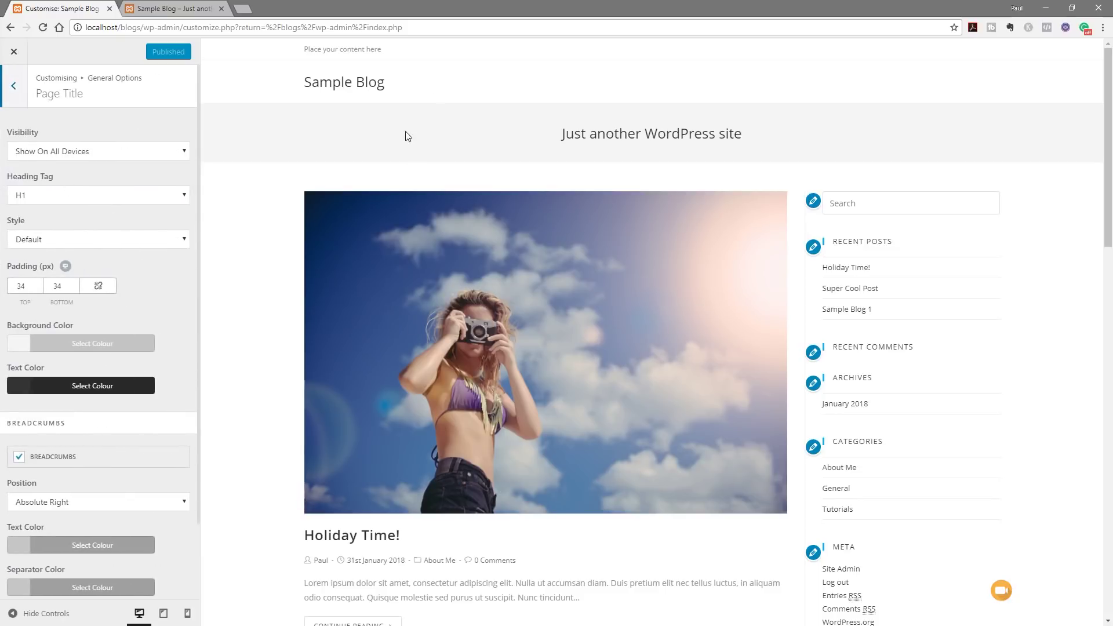
Step: Try the Centered Minimal and Background Image styles for the page title, and restore the Default style
click(165, 240)
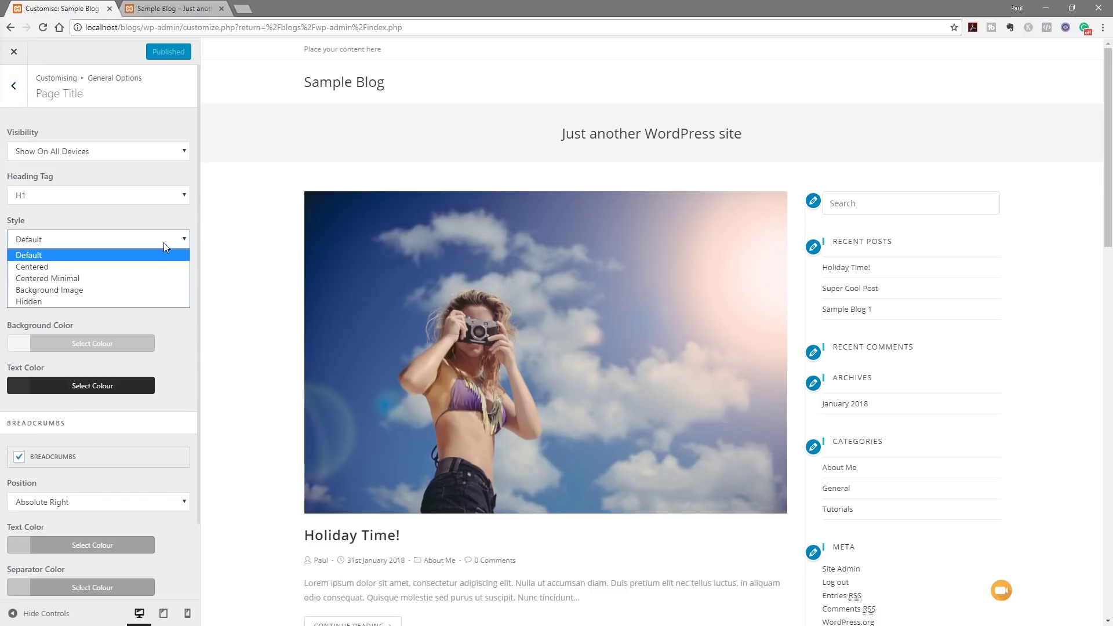
click(146, 278)
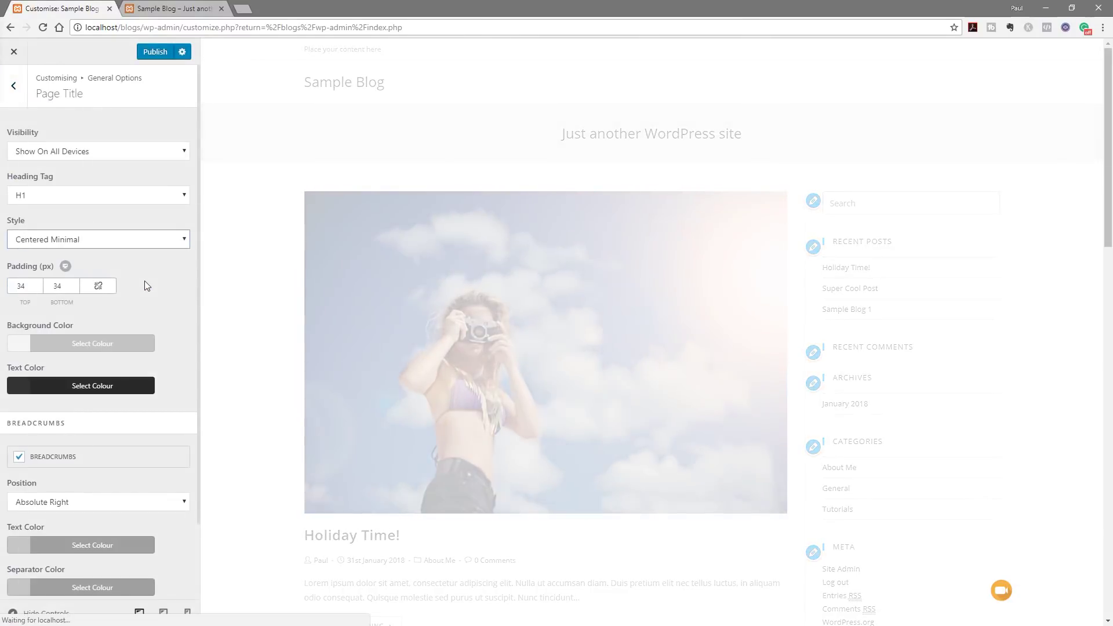
click(149, 239)
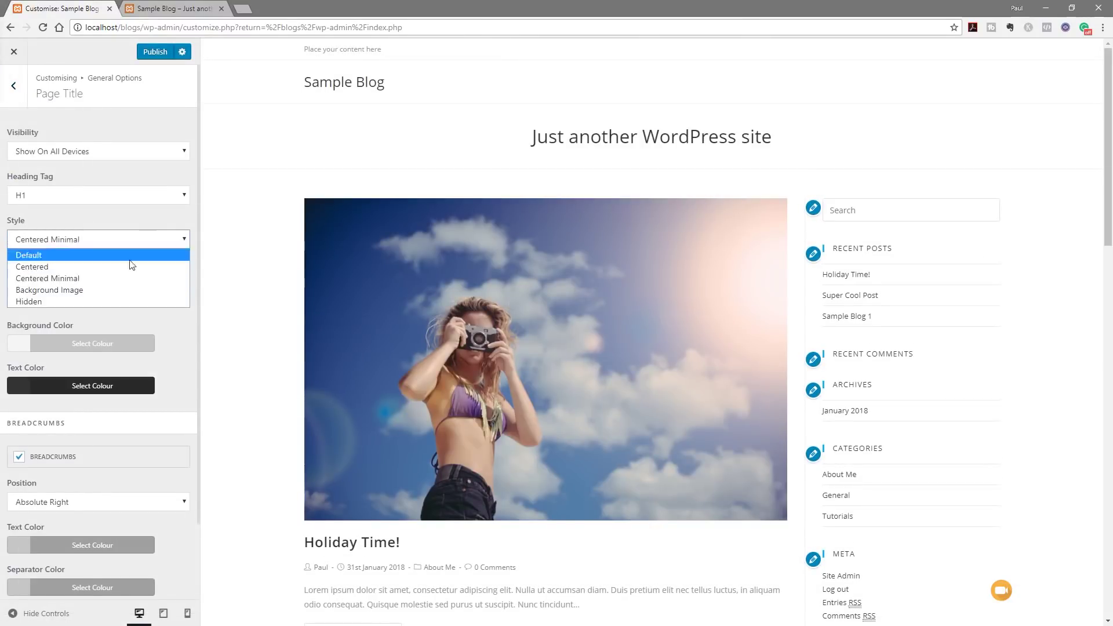
click(106, 290)
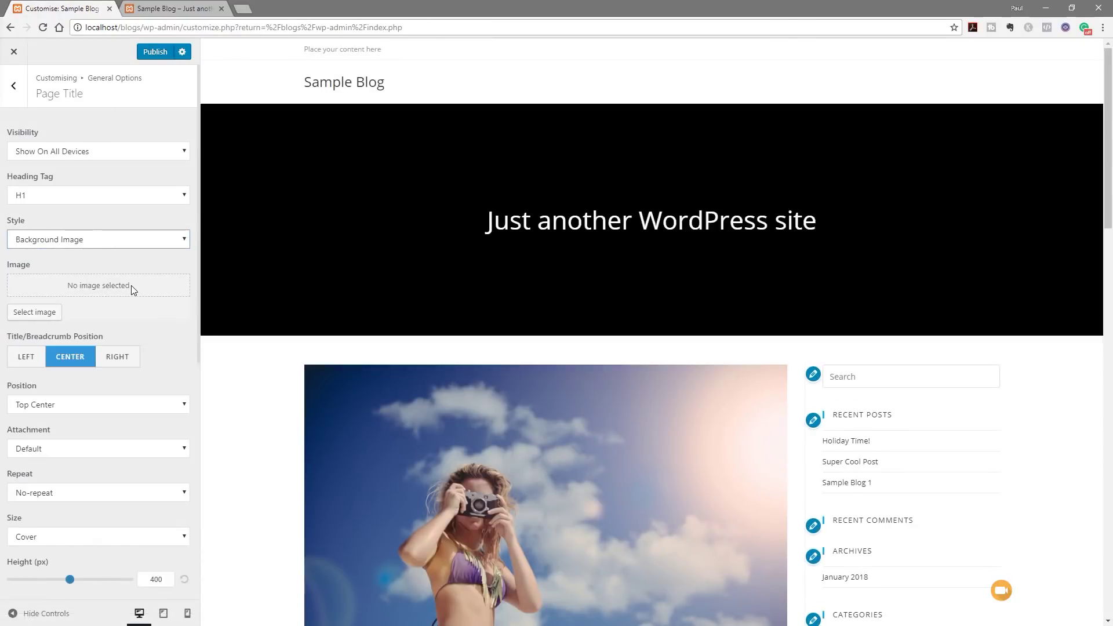
click(132, 240)
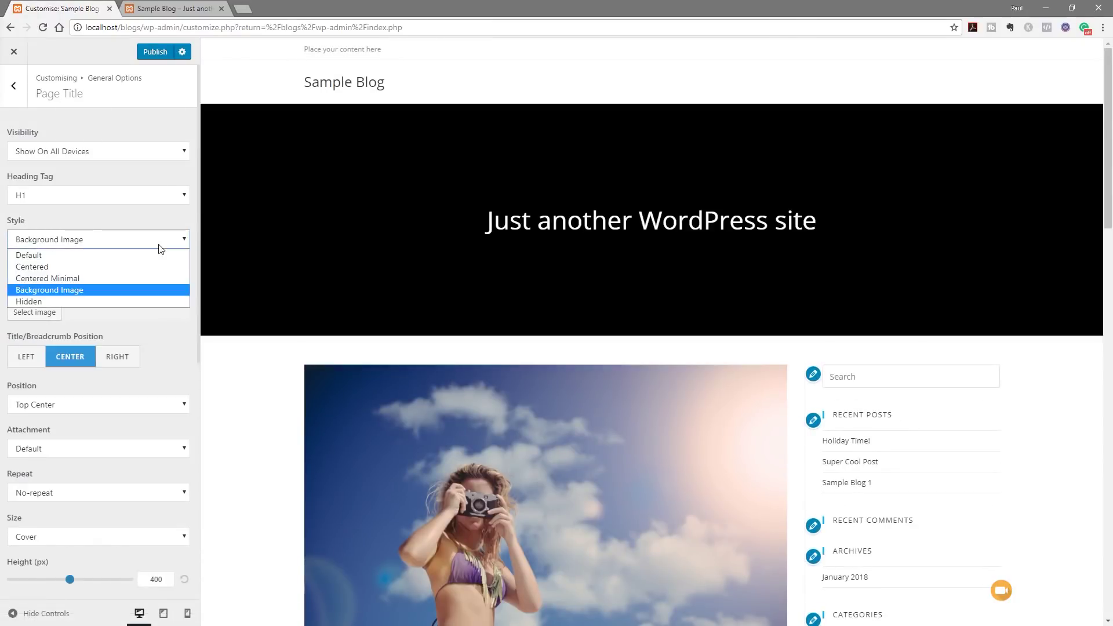
click(124, 257)
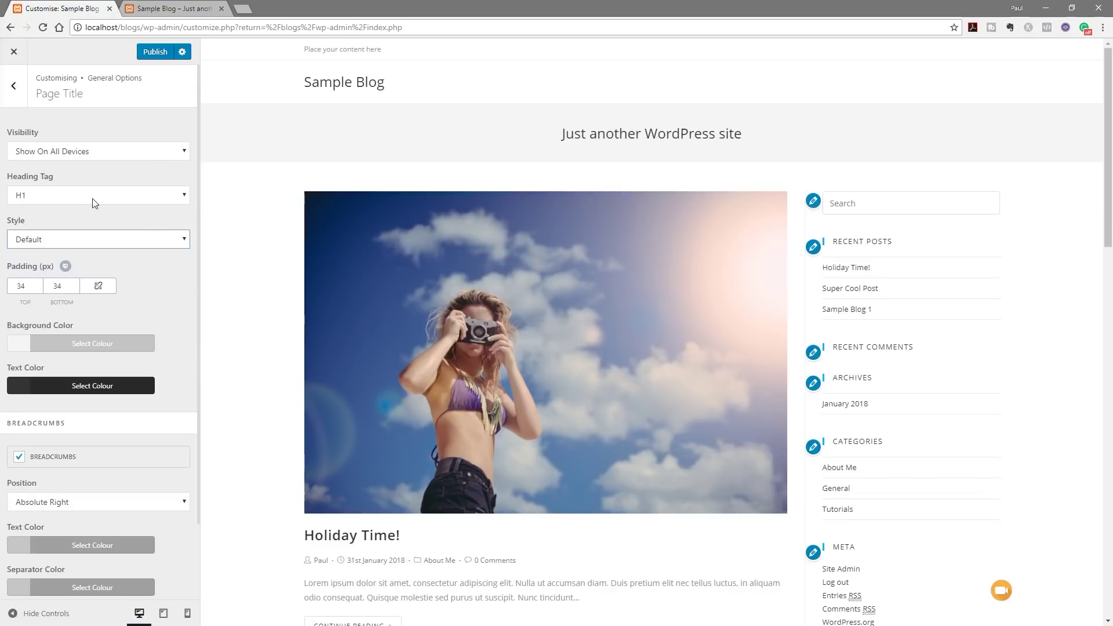
Step: Set the page title style to Hidden and return to the customiser's main list of sections
click(117, 240)
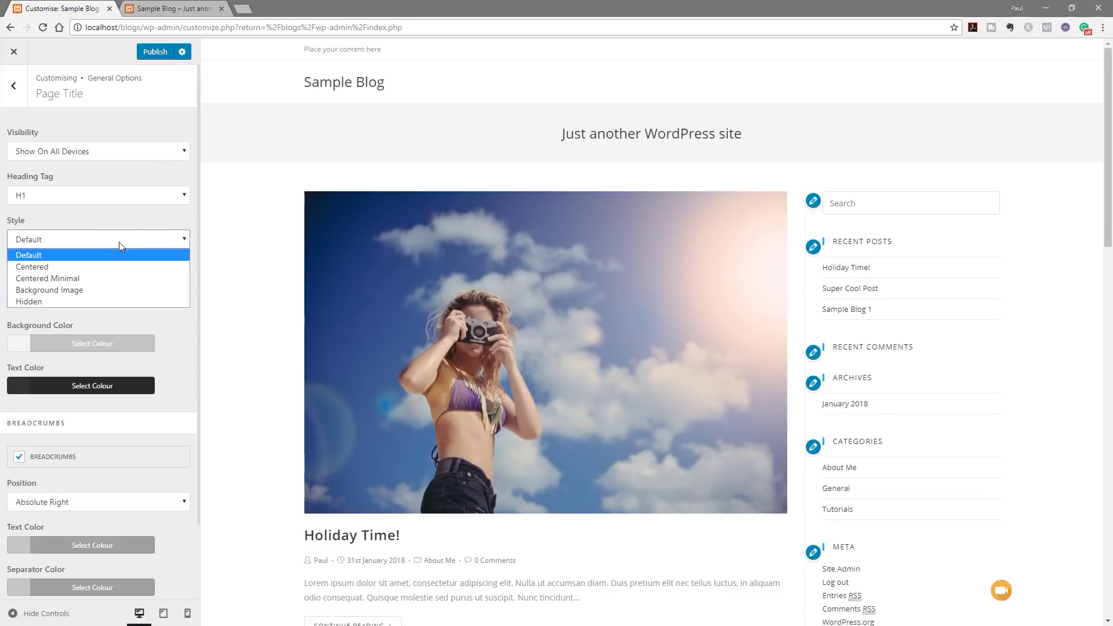
click(83, 298)
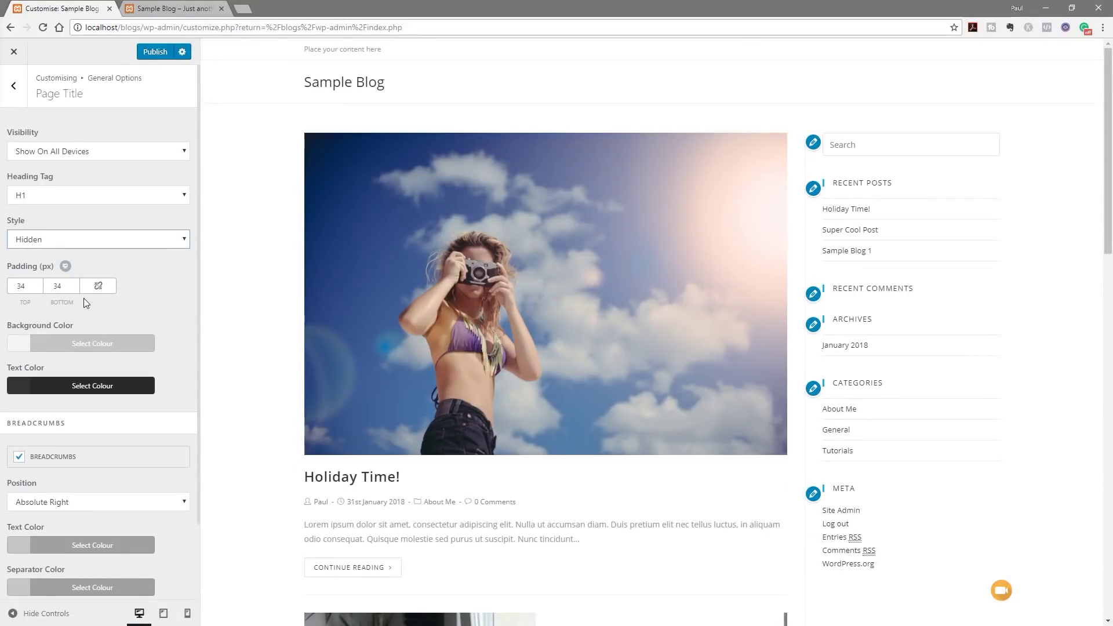
click(13, 85)
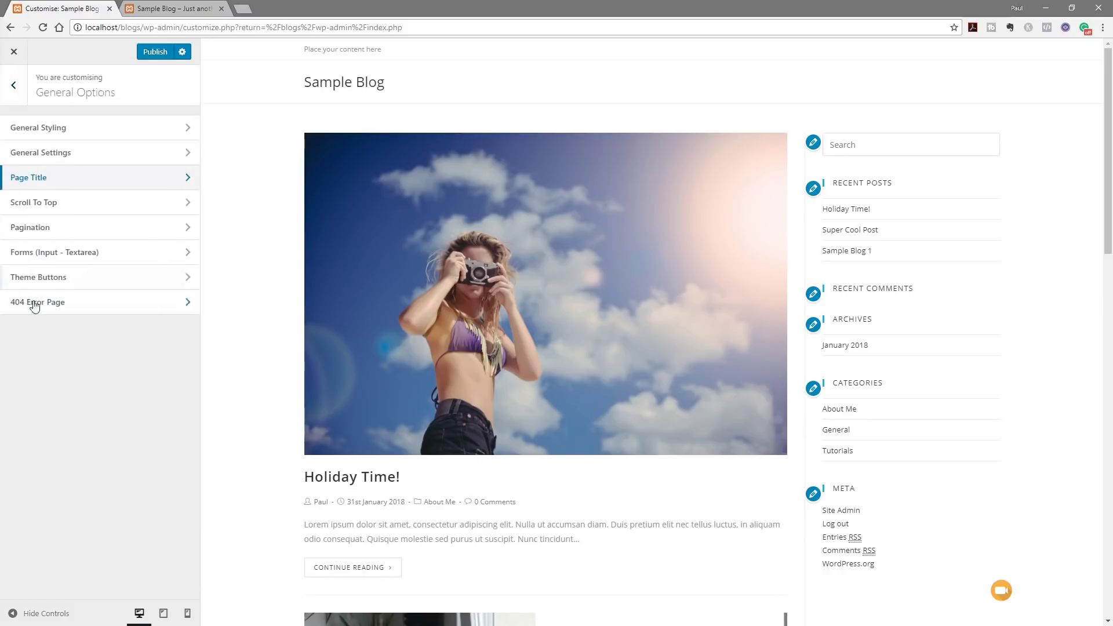
click(21, 87)
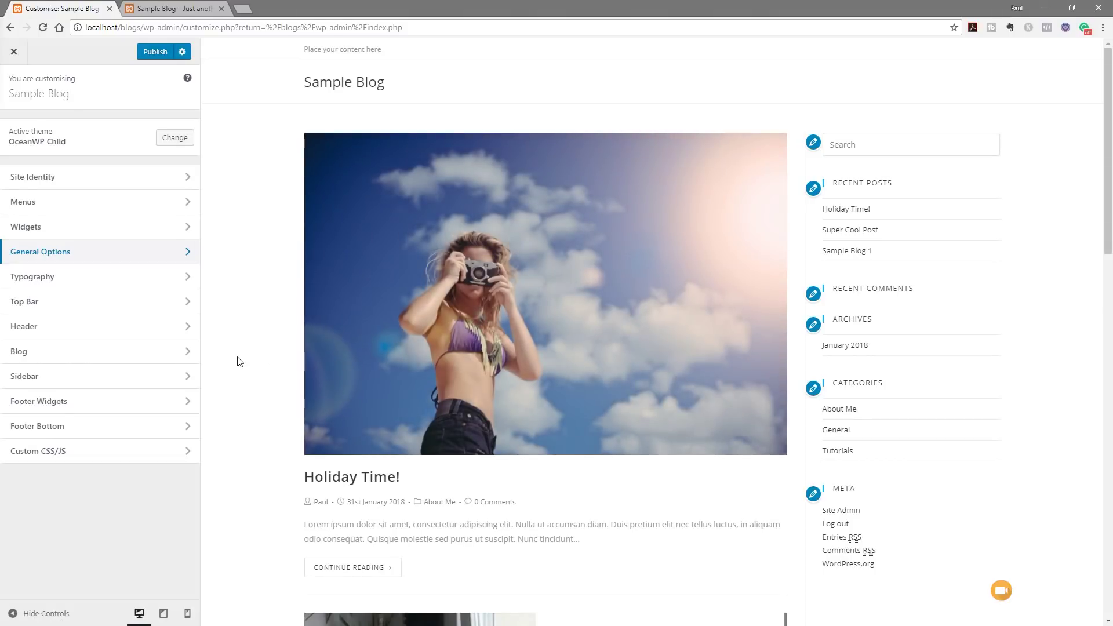
Step: In the General Settings, preview the Boxed layout style, set it to Separate, and check the blog posts in the preview
click(62, 257)
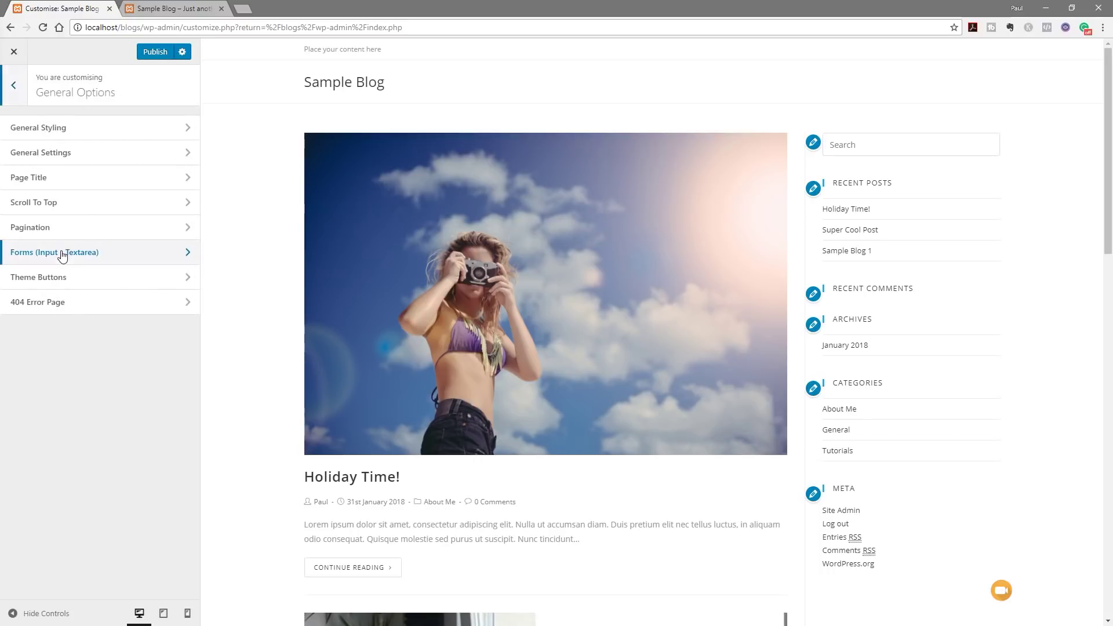
click(58, 154)
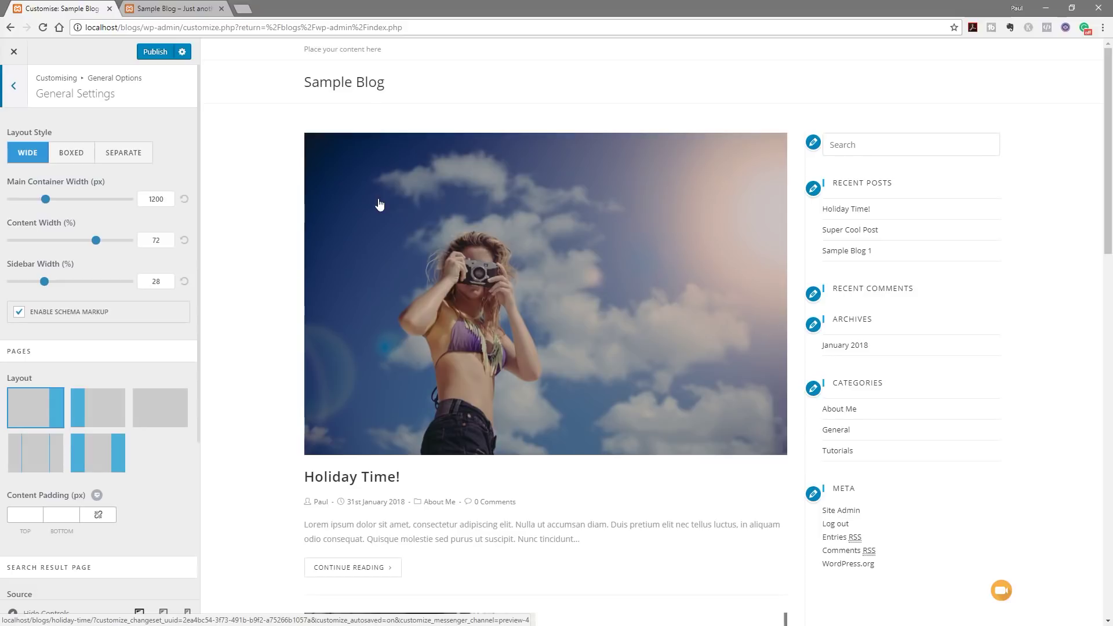
click(70, 152)
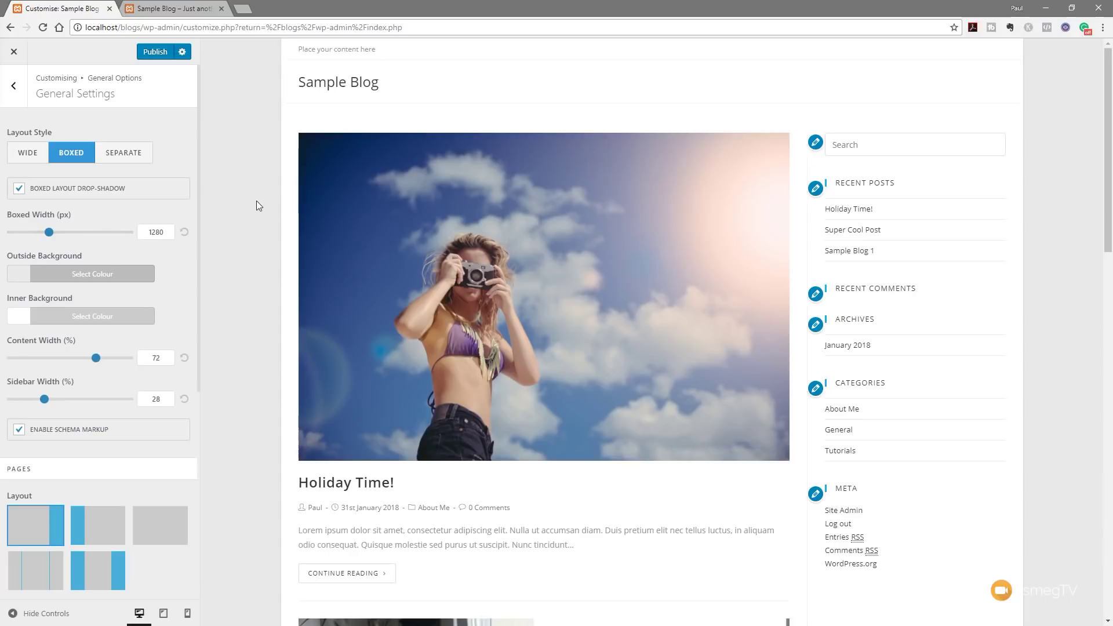
click(124, 154)
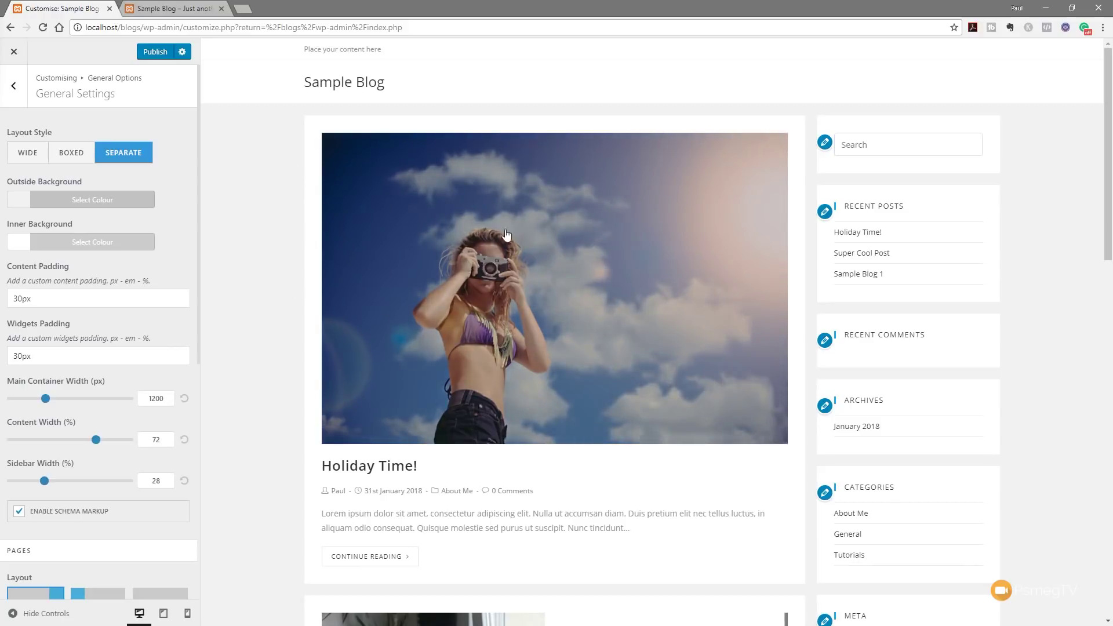
scroll(241, 251, down, 3)
scroll(231, 248, down, 8)
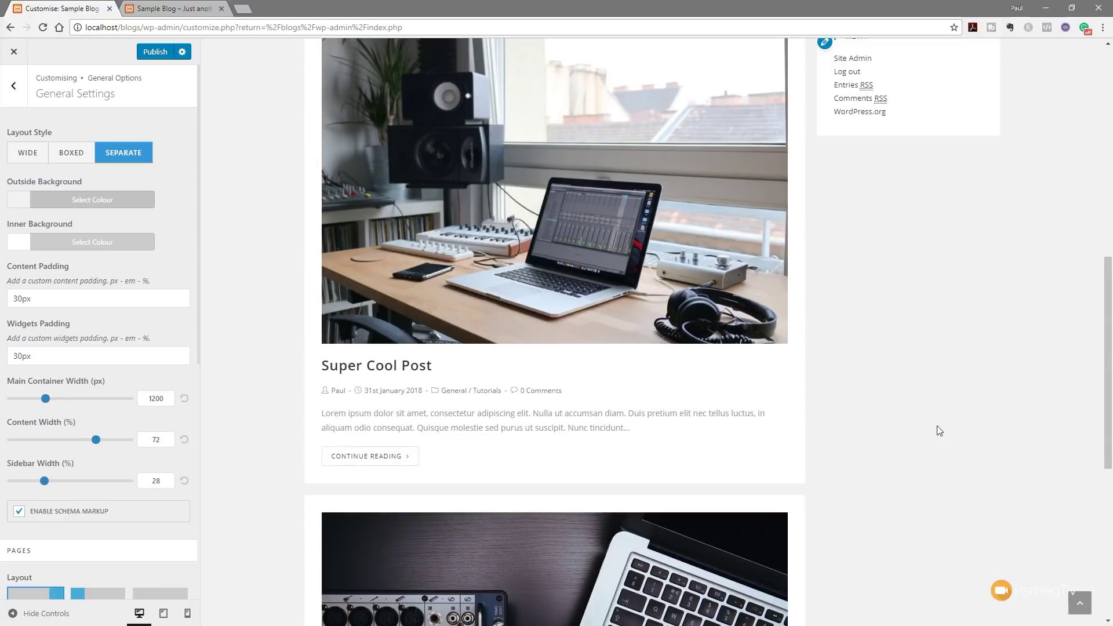
scroll(933, 429, up, 9)
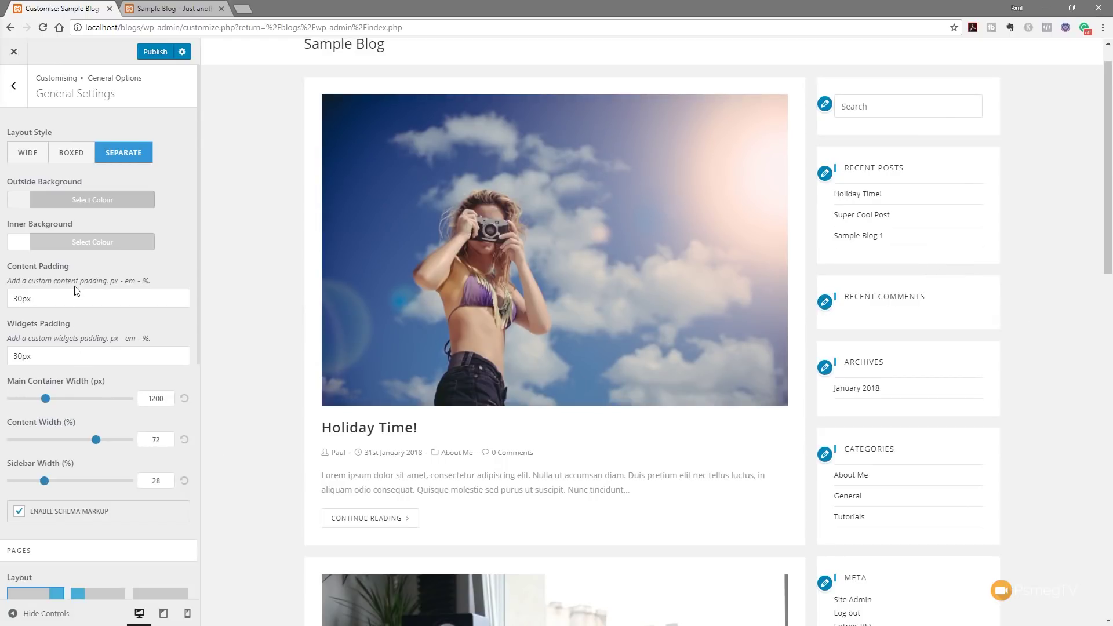
Step: Try a red outside background, soften it to a pale tint with 28 opacity, and restore the default colour
click(82, 203)
click(51, 358)
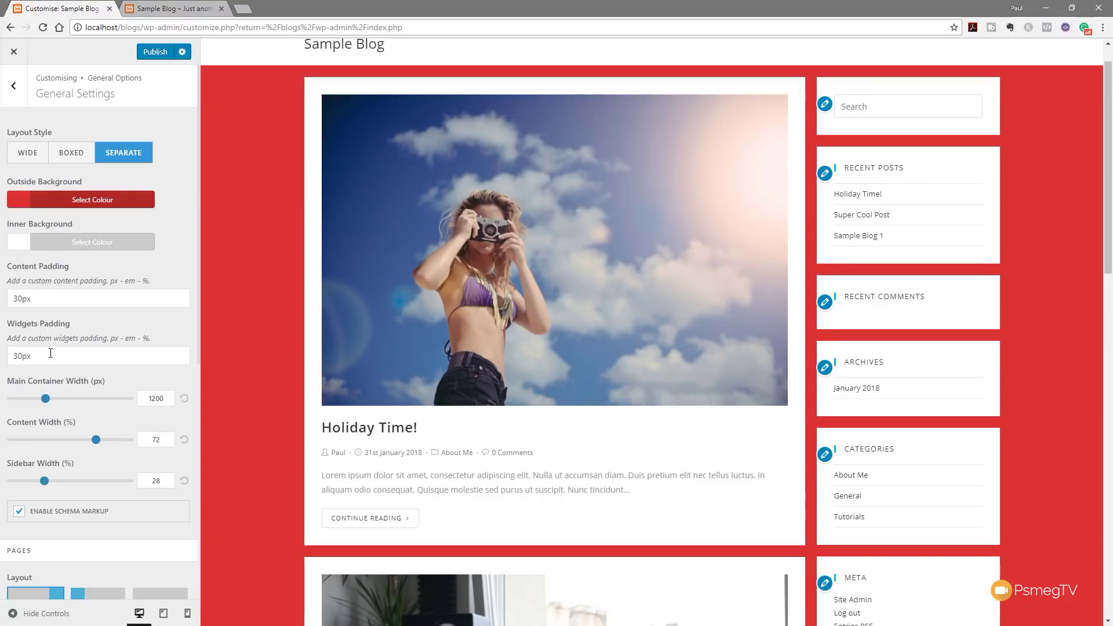
click(29, 202)
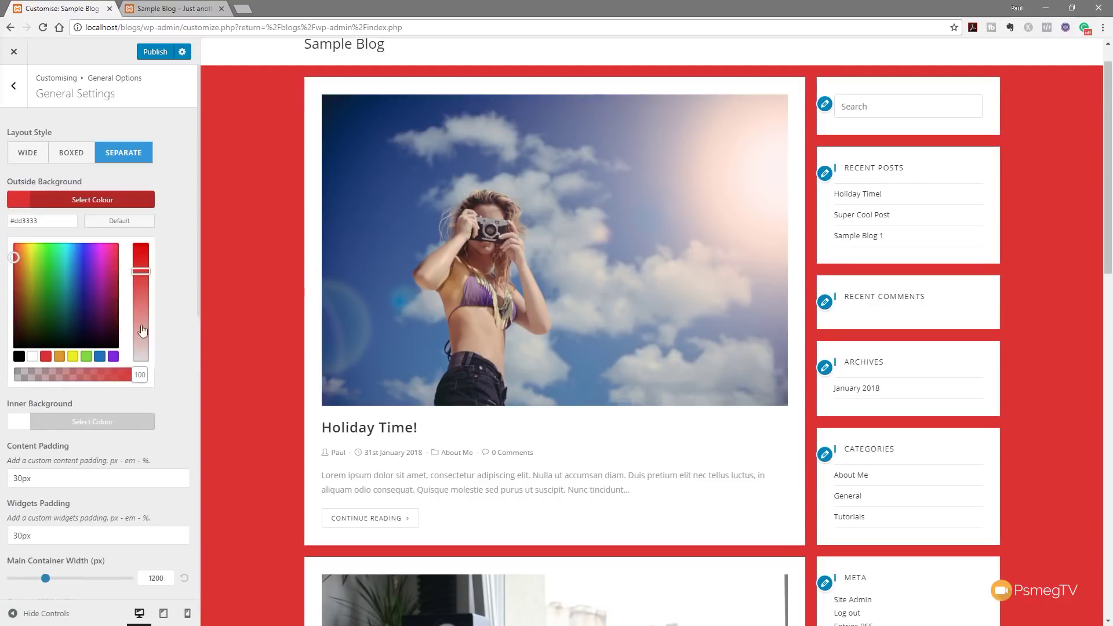
drag(138, 272, 139, 325)
drag(138, 374, 49, 370)
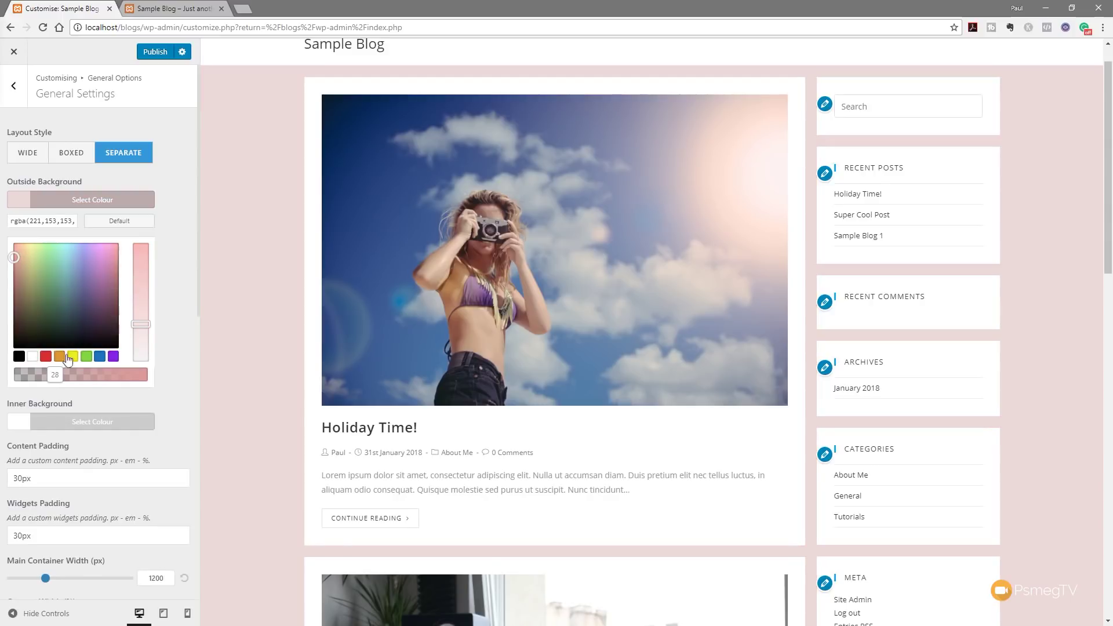
click(146, 225)
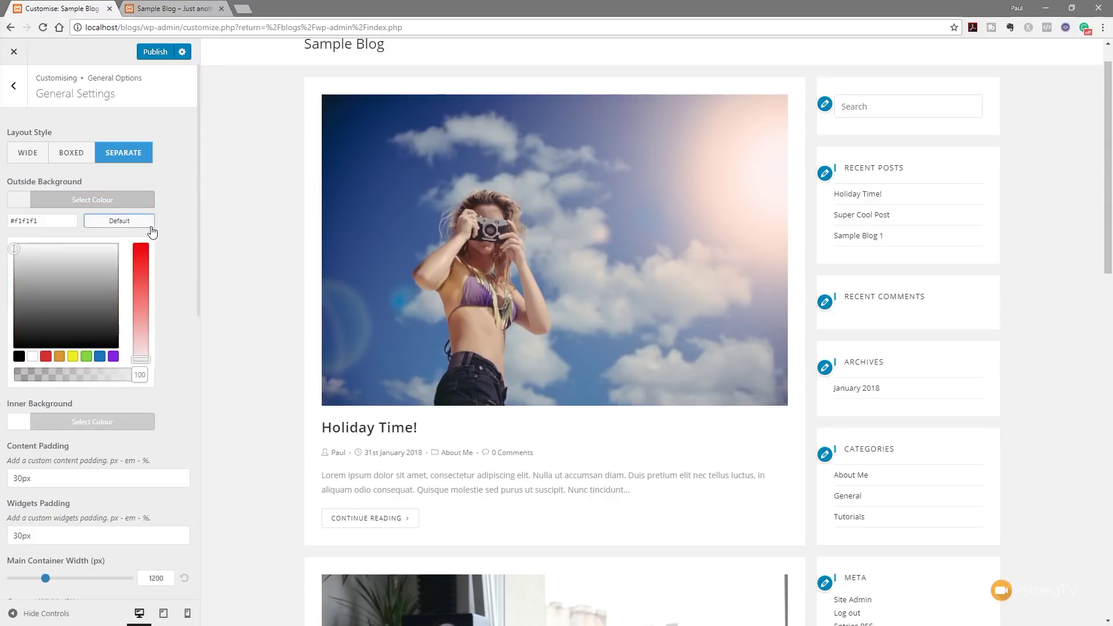
click(138, 203)
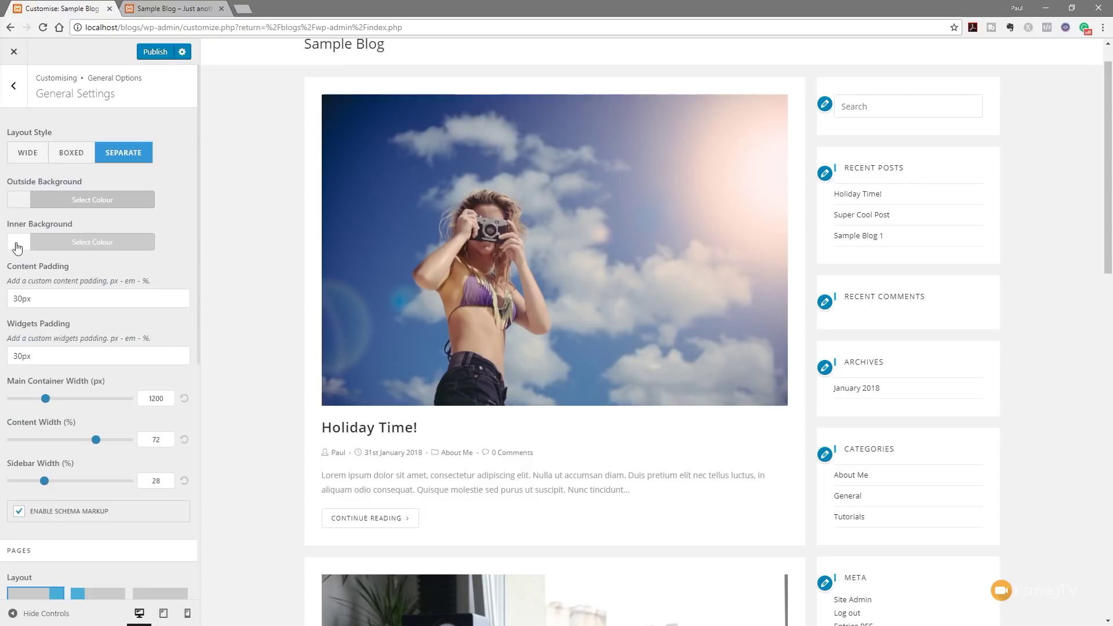
Step: Try a red inner background for the content and widget boxes, and restore the default colour
click(101, 242)
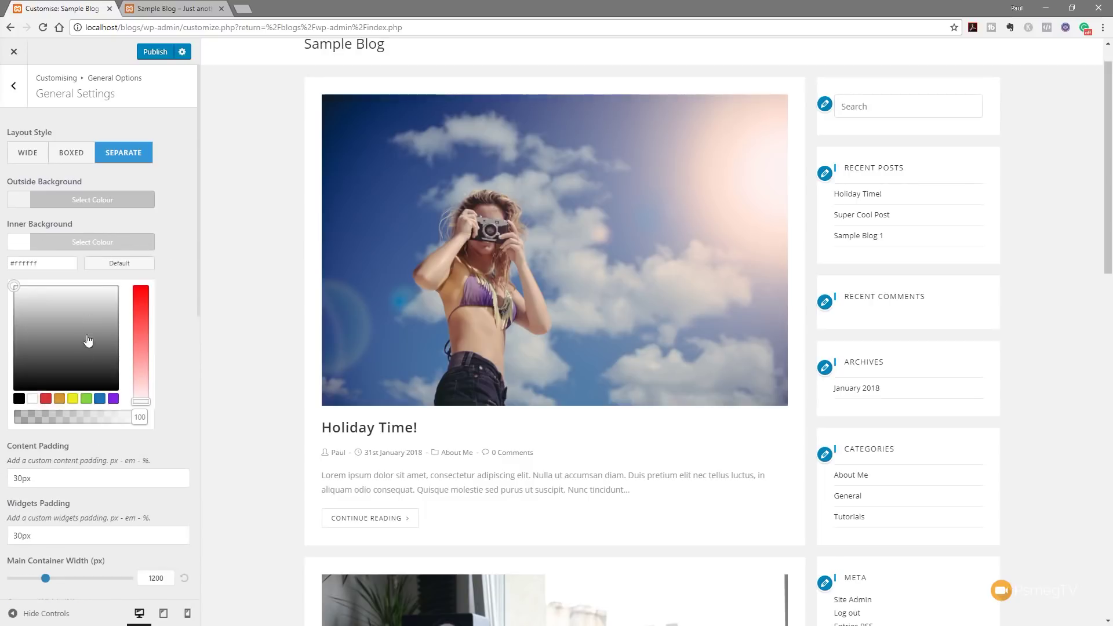
click(46, 398)
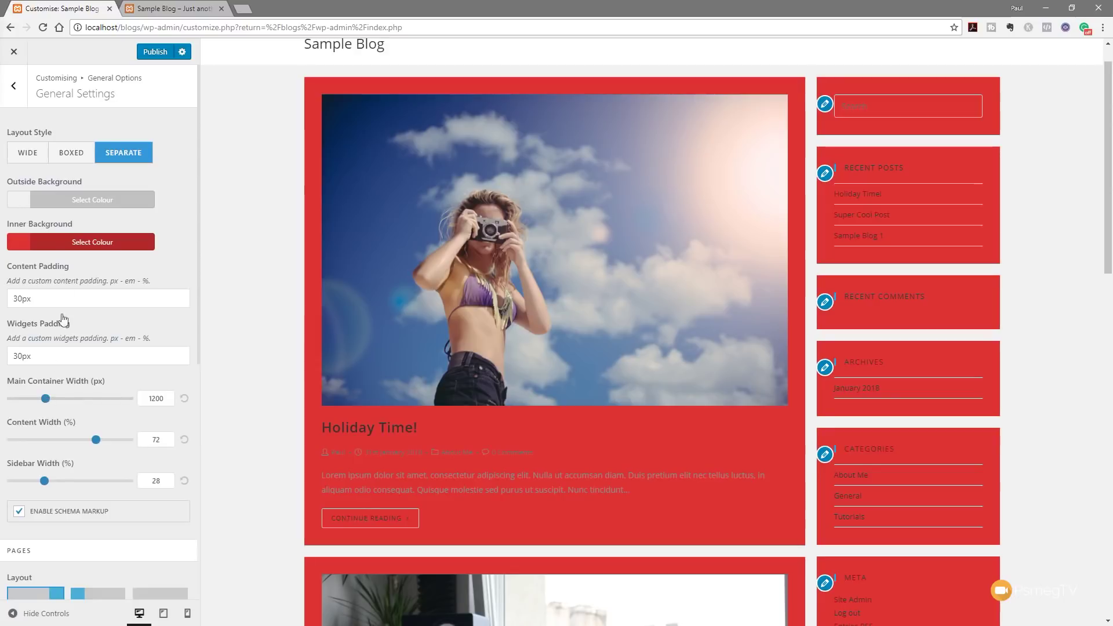
click(73, 242)
click(116, 264)
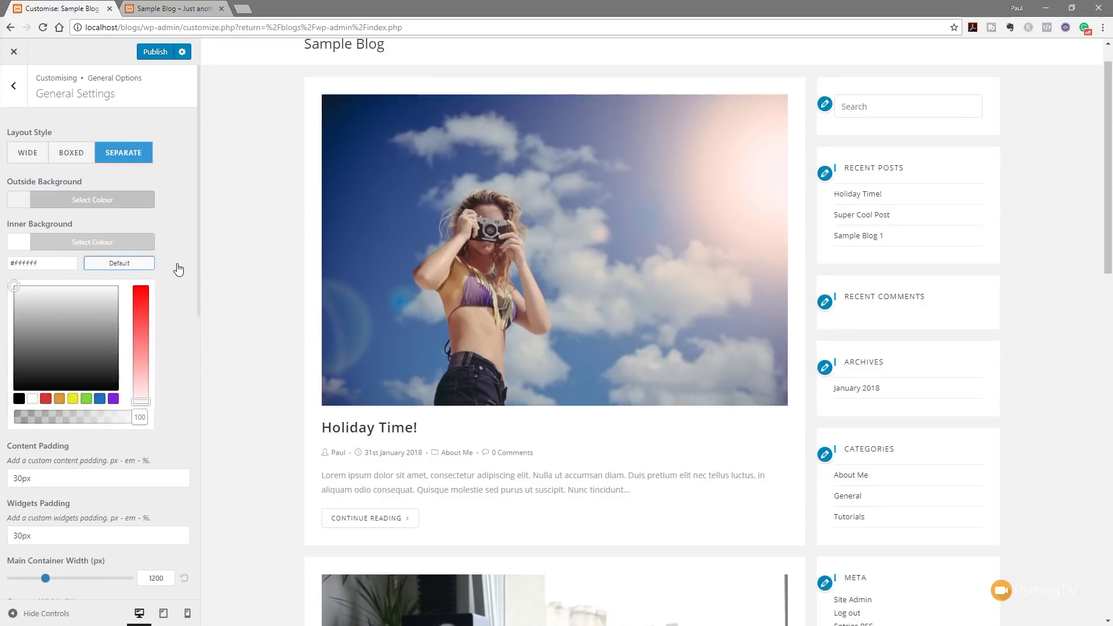
Step: Set the outside background of the Separate layout to the lighter grey #f7f7f7
click(50, 199)
drag(12, 250, 12, 249)
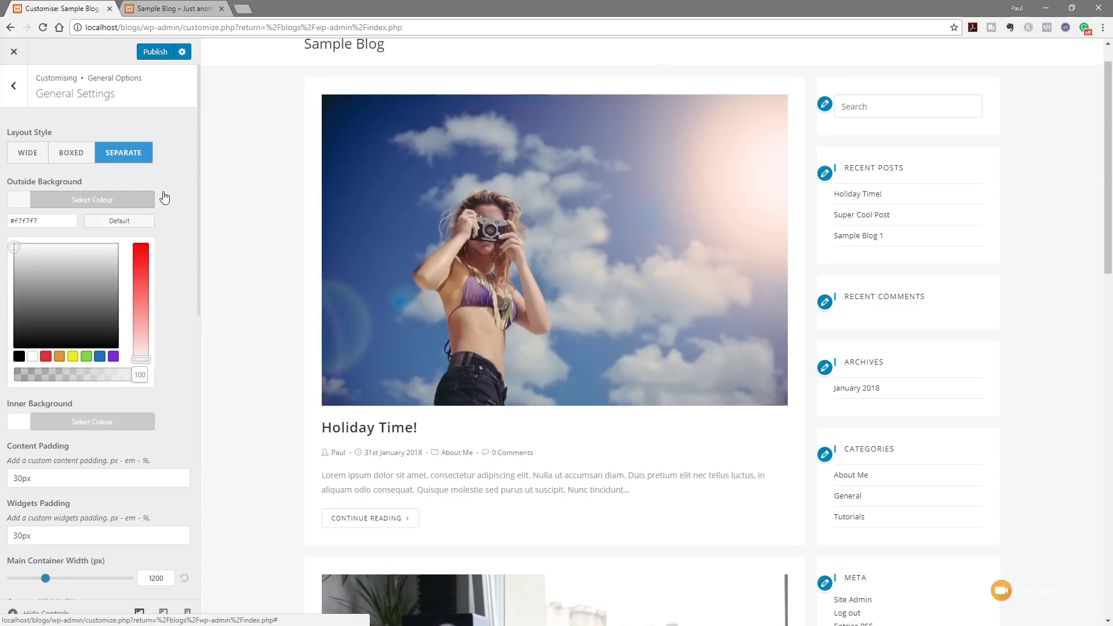
click(133, 203)
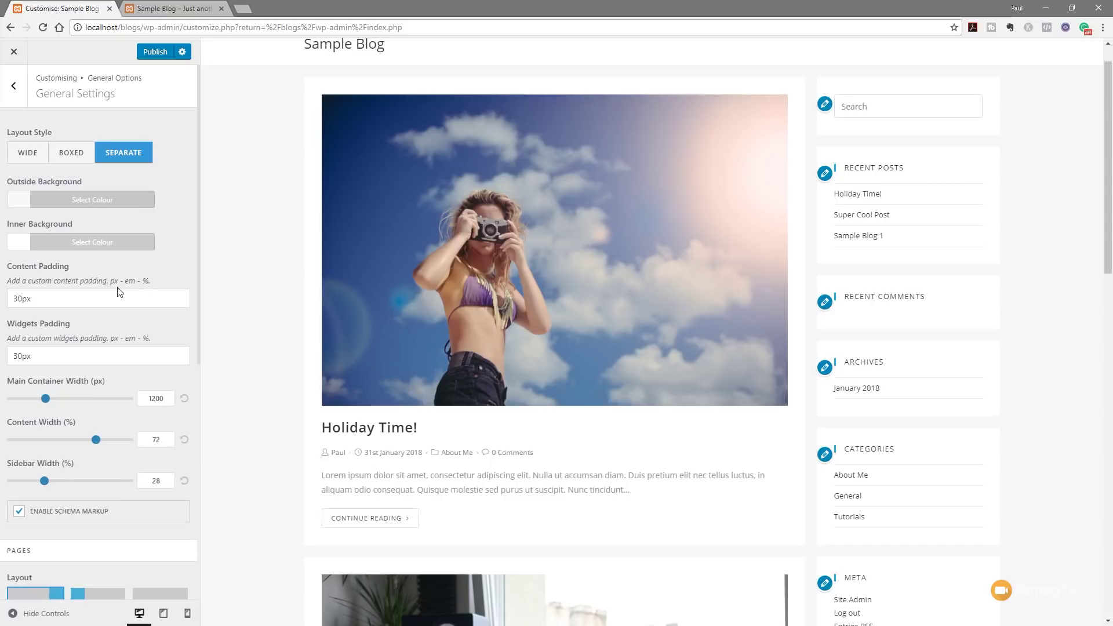
Step: Try a content padding of 0 for the Separate layout, and set it back to 30
double_click(73, 299)
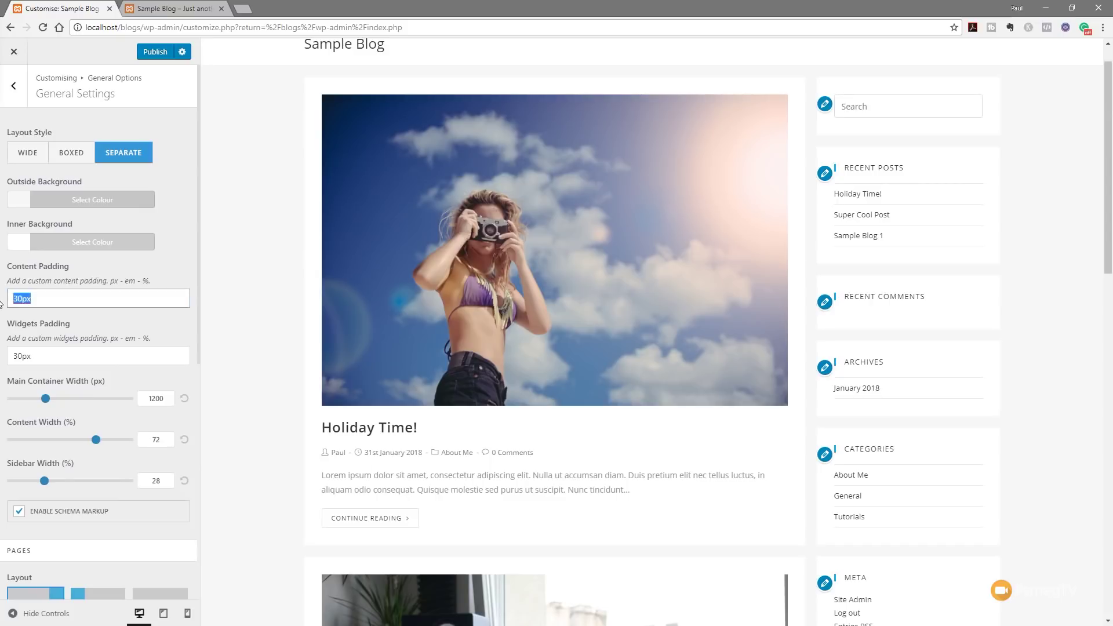
text(0)
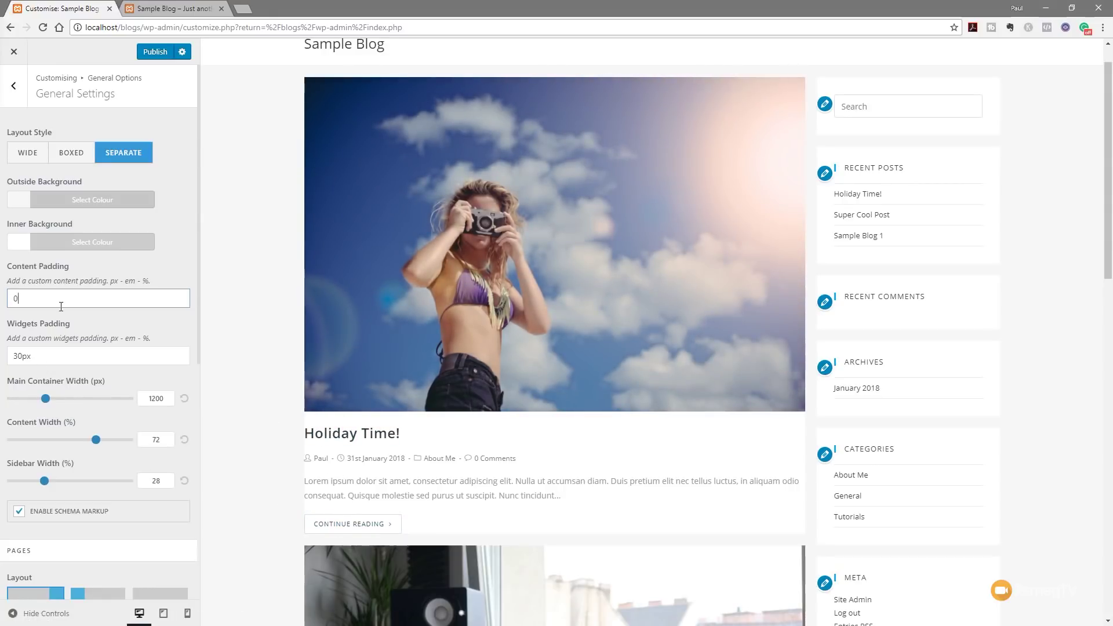
click(12, 298)
text(3)
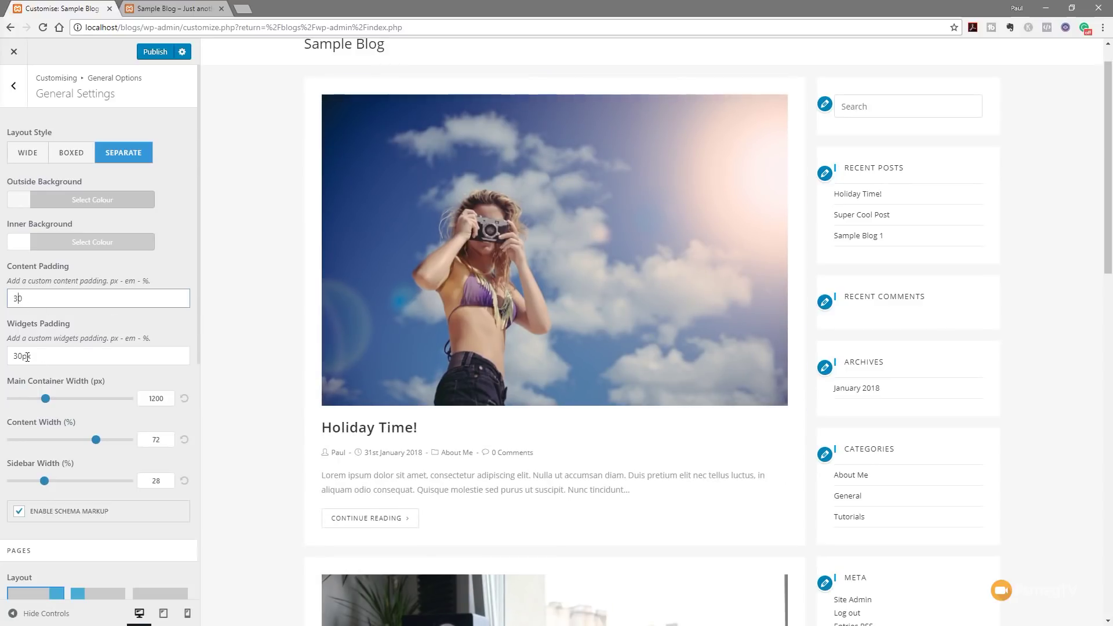
Step: Try a widgets padding of 5px on the sidebar boxes, and restore it to 30px
drag(23, 356, 3, 359)
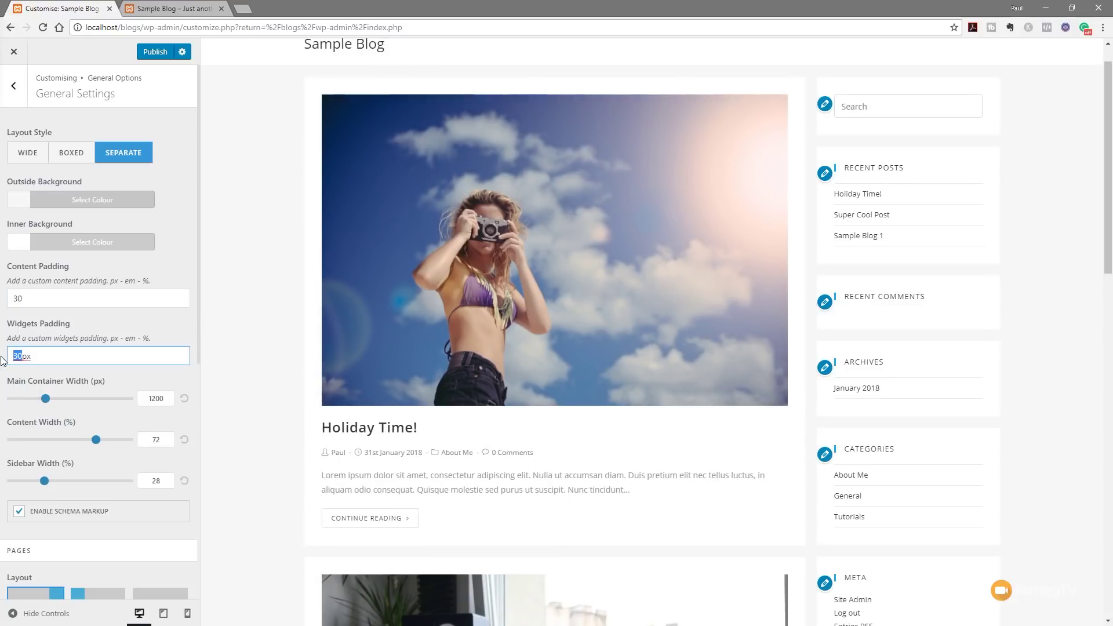
text(5)
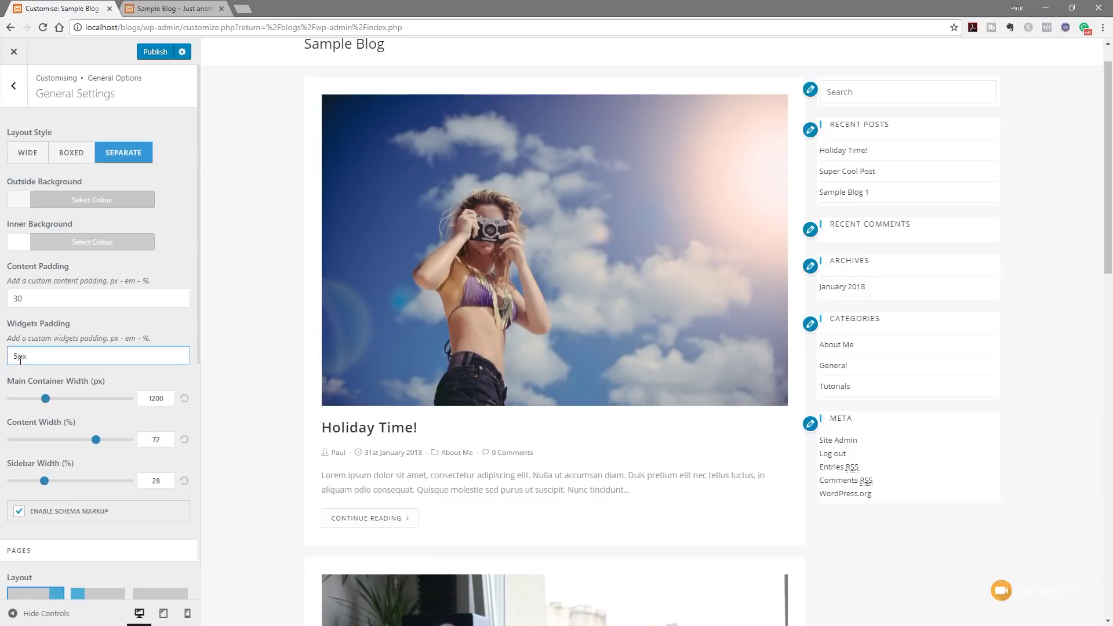
key(BackSpace)
text(30)
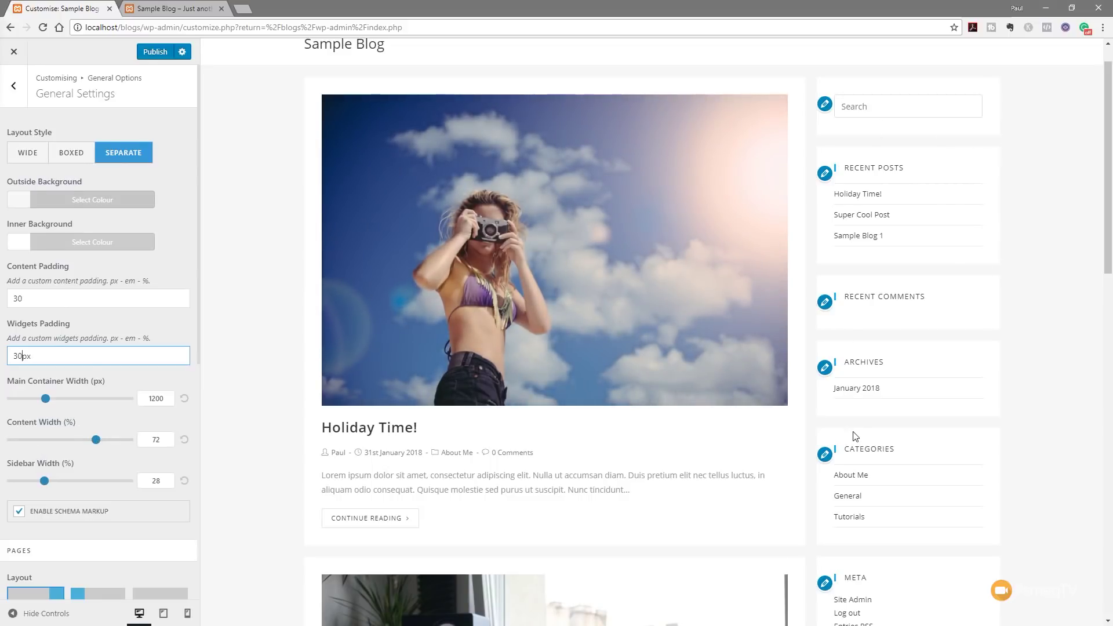
Step: Try a sidebar width of 40% with a content width of 60%, and reset both widths to their defaults
drag(45, 484, 58, 483)
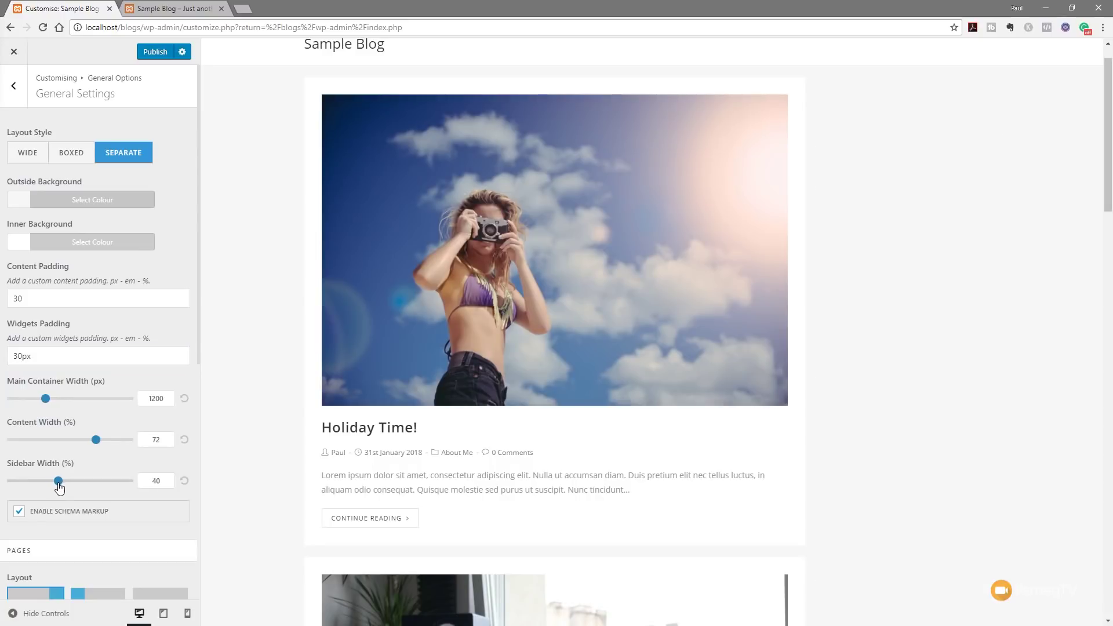
drag(96, 440, 82, 445)
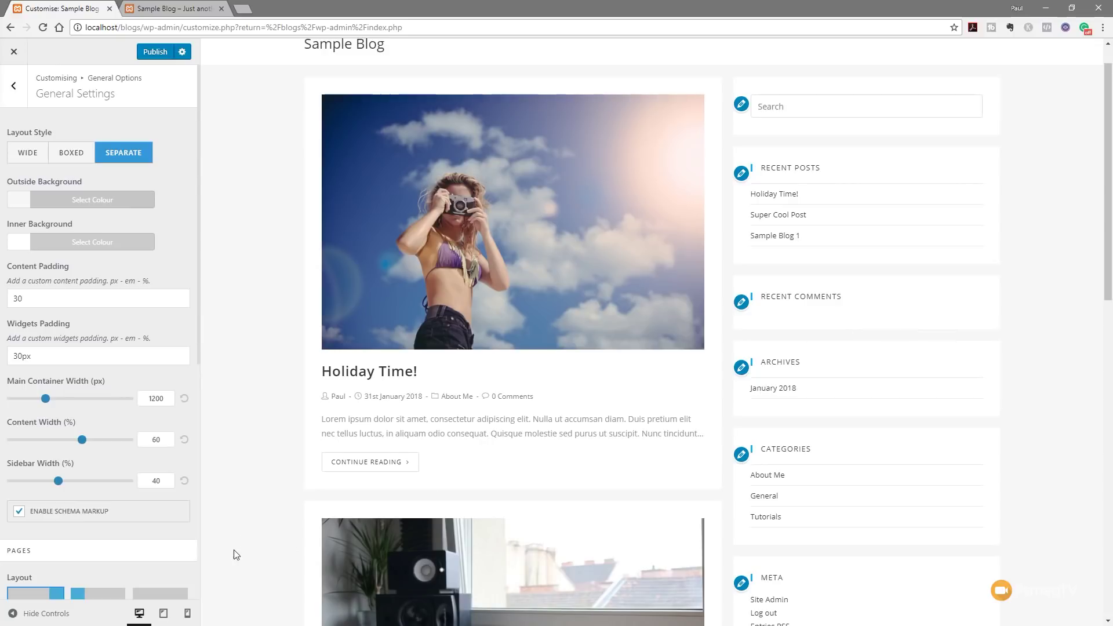
click(185, 441)
click(185, 482)
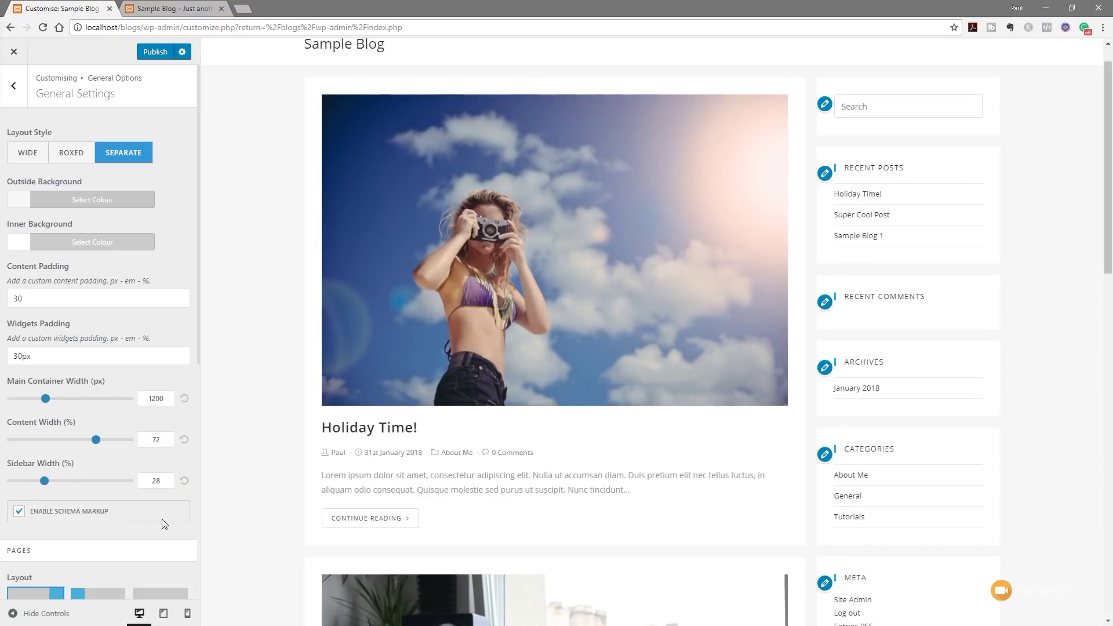
Step: Look through the page and search result options in General Settings, and open the Blog Entries settings of the Blog section
scroll(161, 519, down, 4)
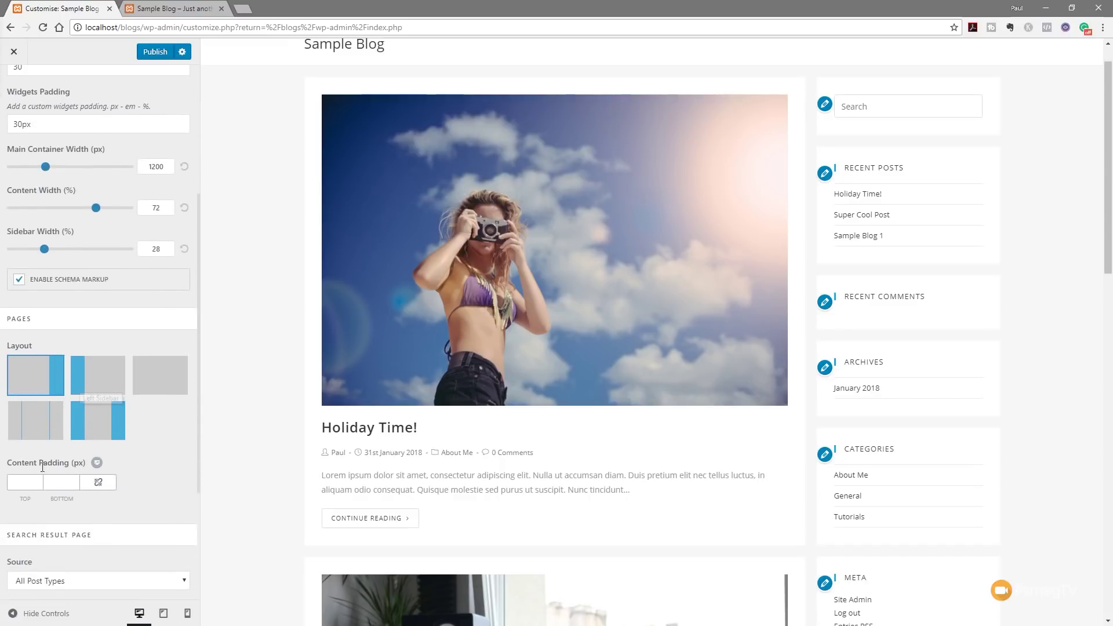
scroll(164, 498, down, 3)
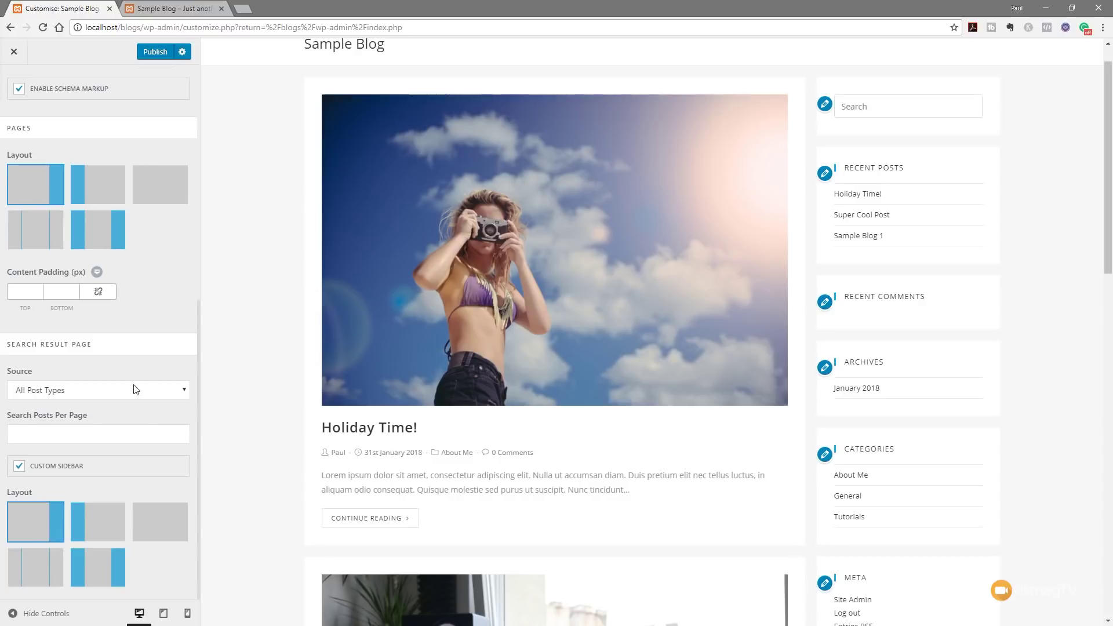
scroll(138, 390, up, 7)
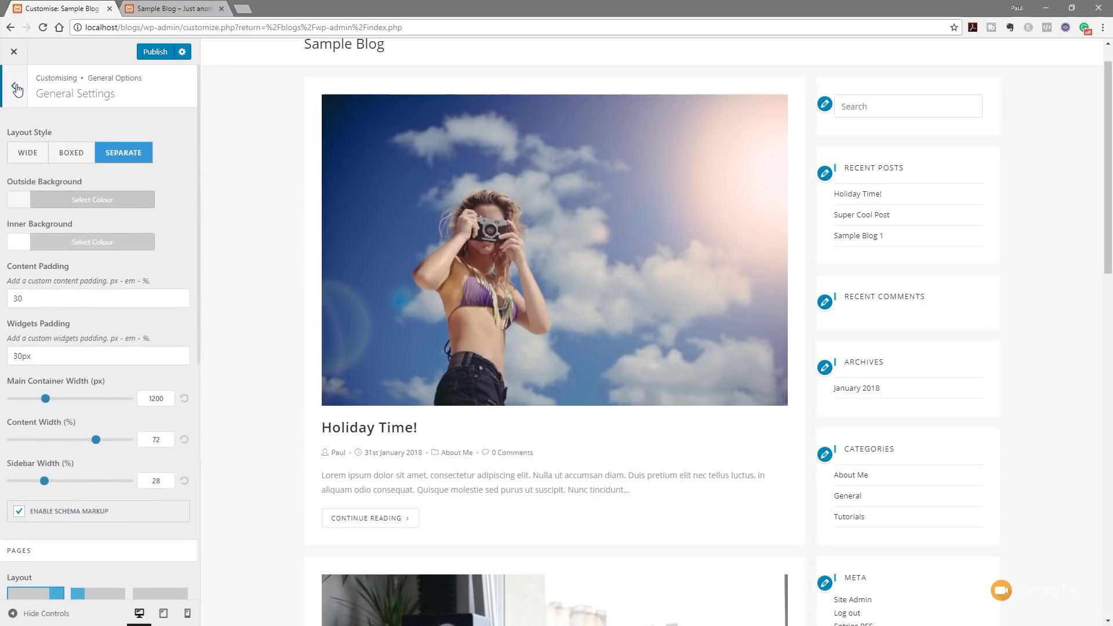
click(16, 89)
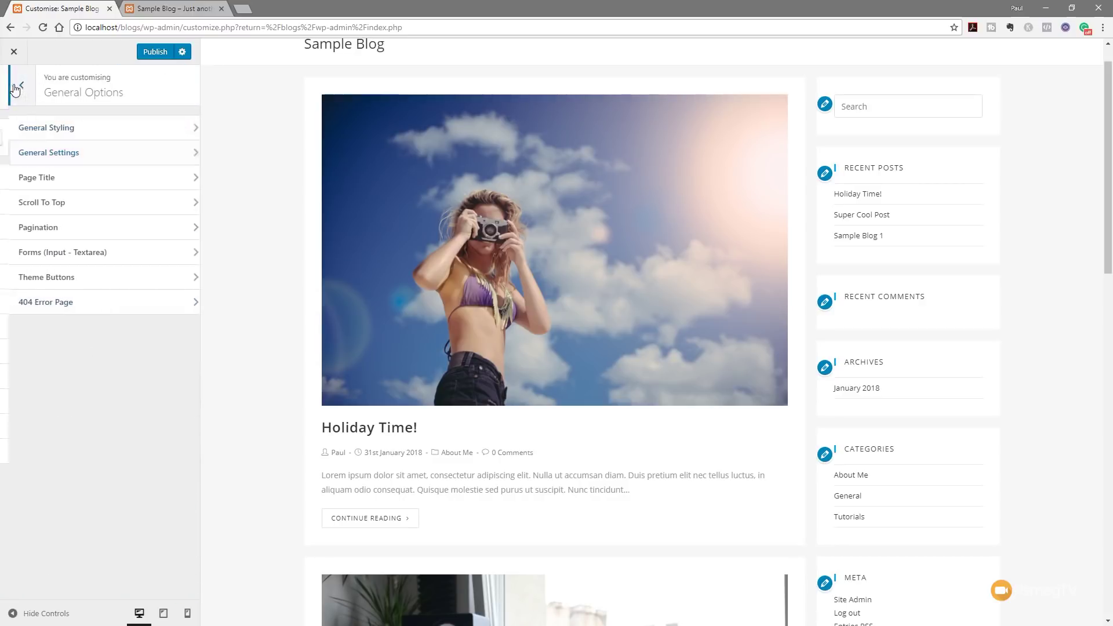
click(15, 89)
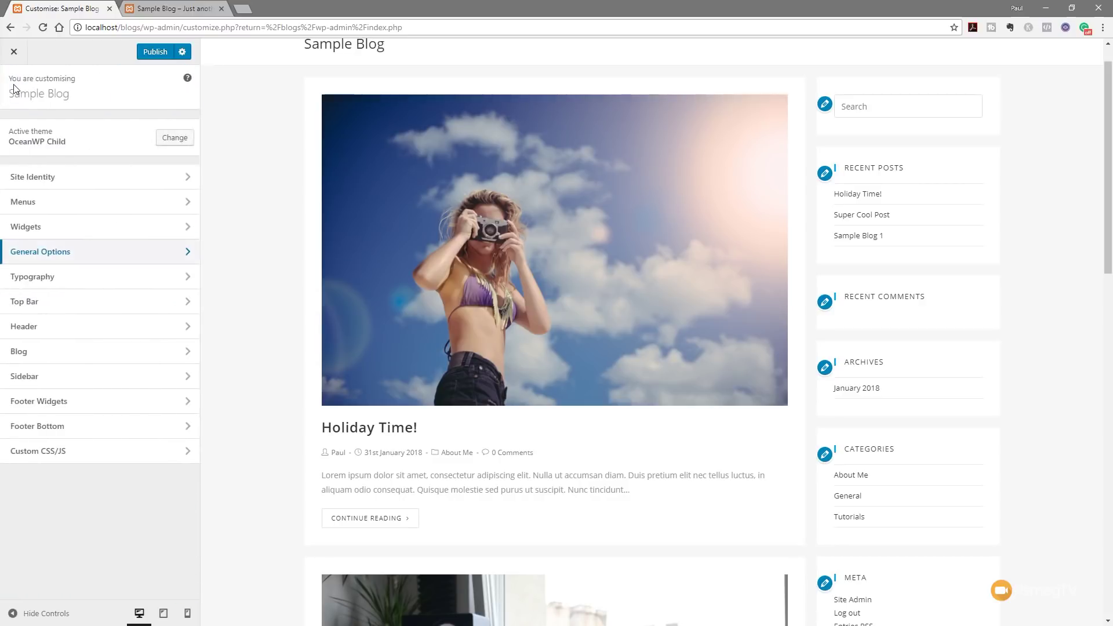
click(55, 359)
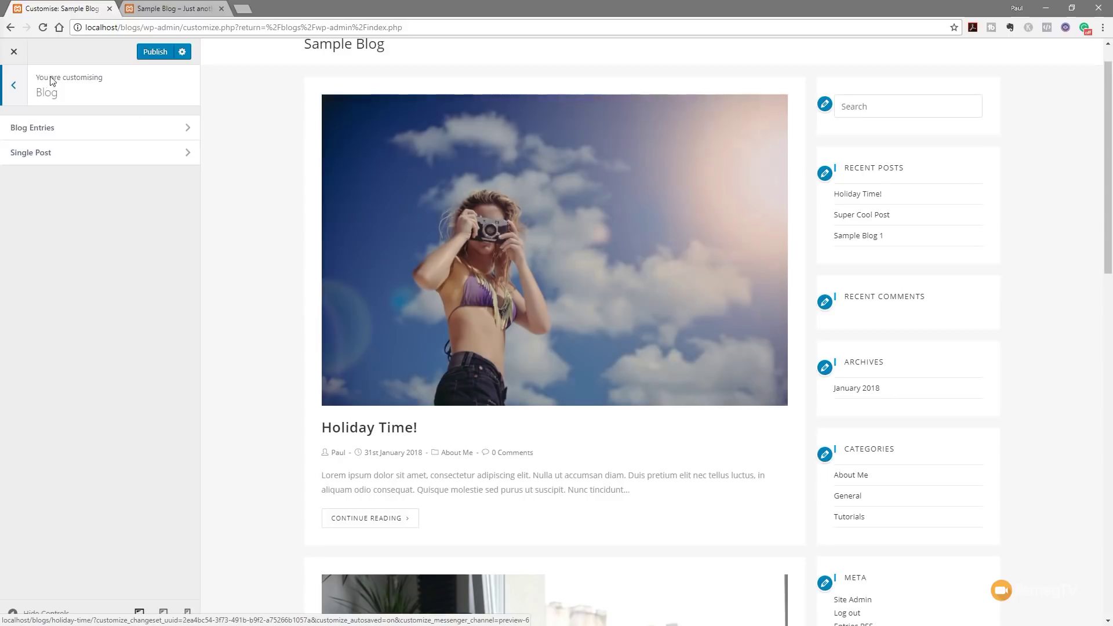
click(73, 128)
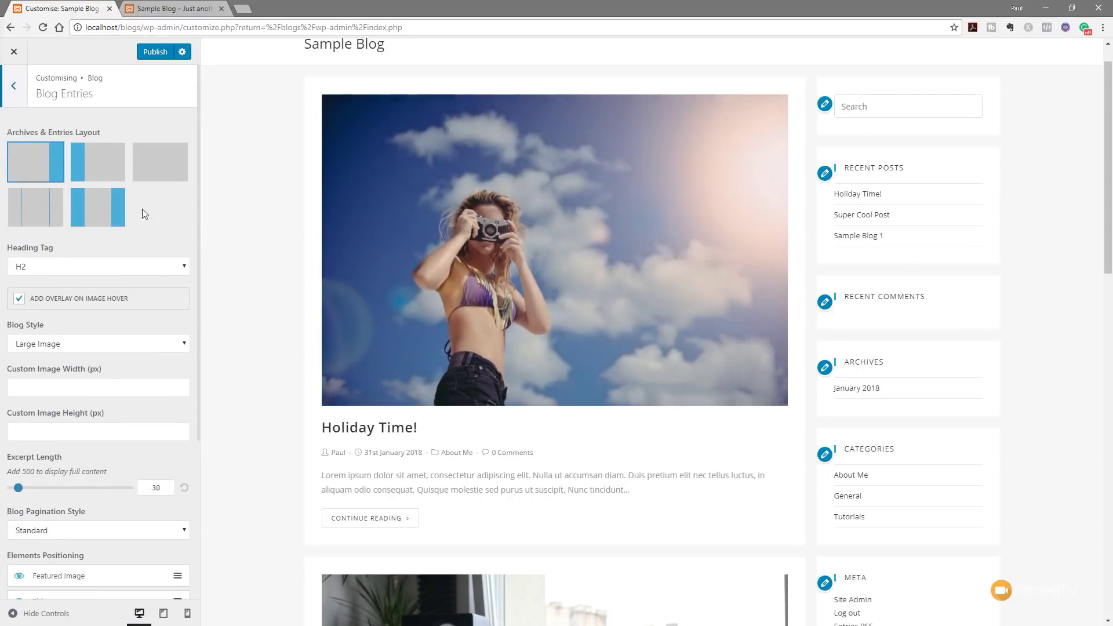
Step: Preview the blog archives and entries in the full-width layout without a sidebar and in the left-sidebar layout
click(162, 163)
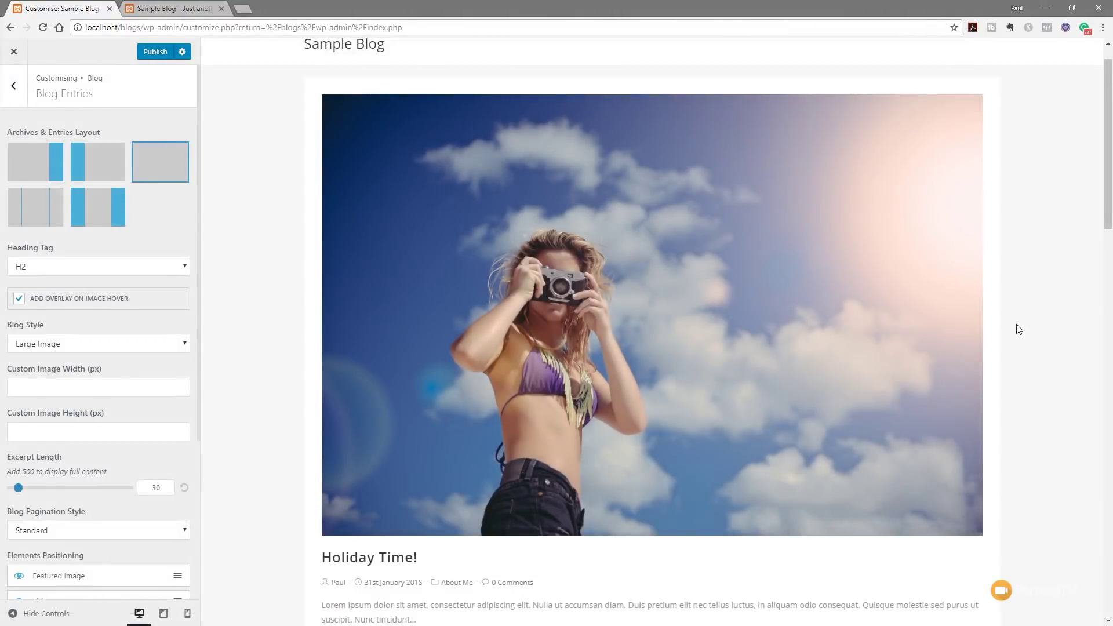
scroll(980, 365, down, 13)
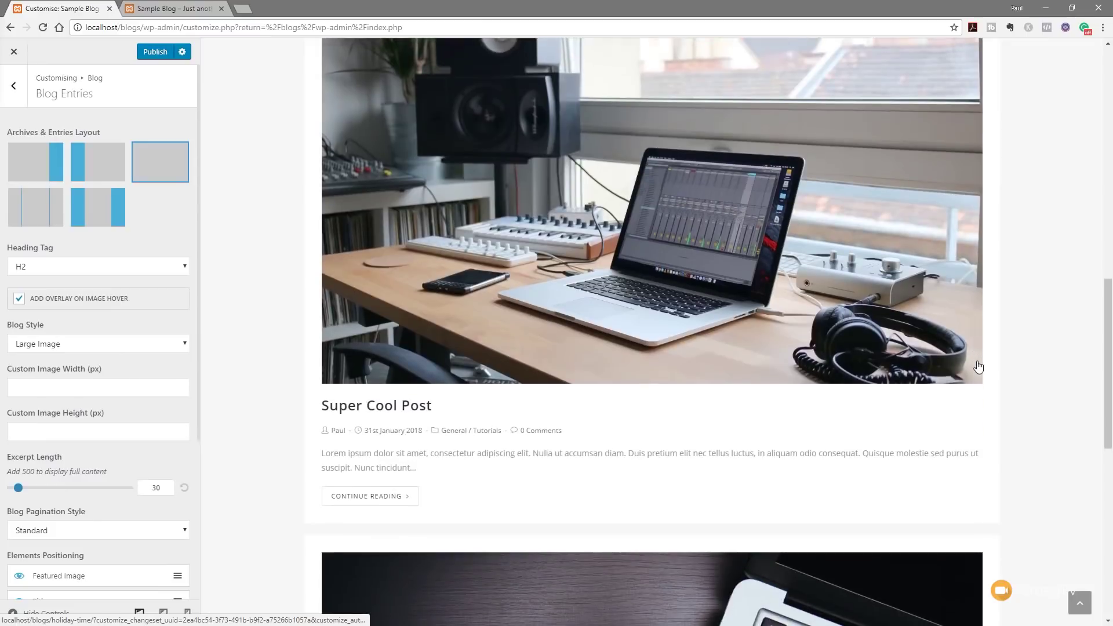
scroll(689, 344, up, 3)
scroll(689, 344, up, 2)
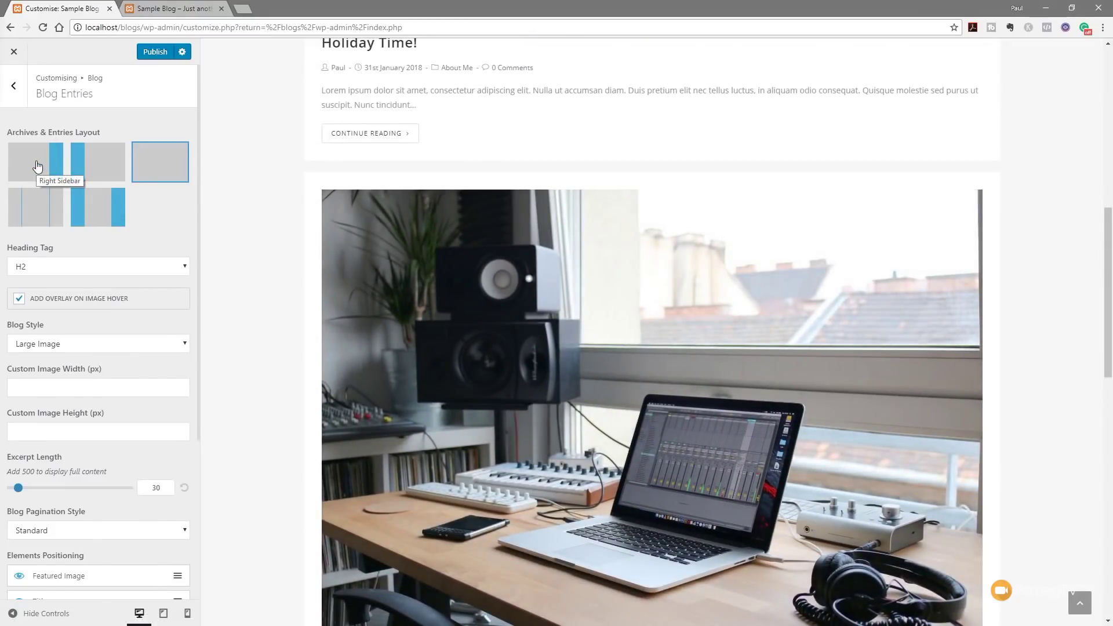
click(98, 165)
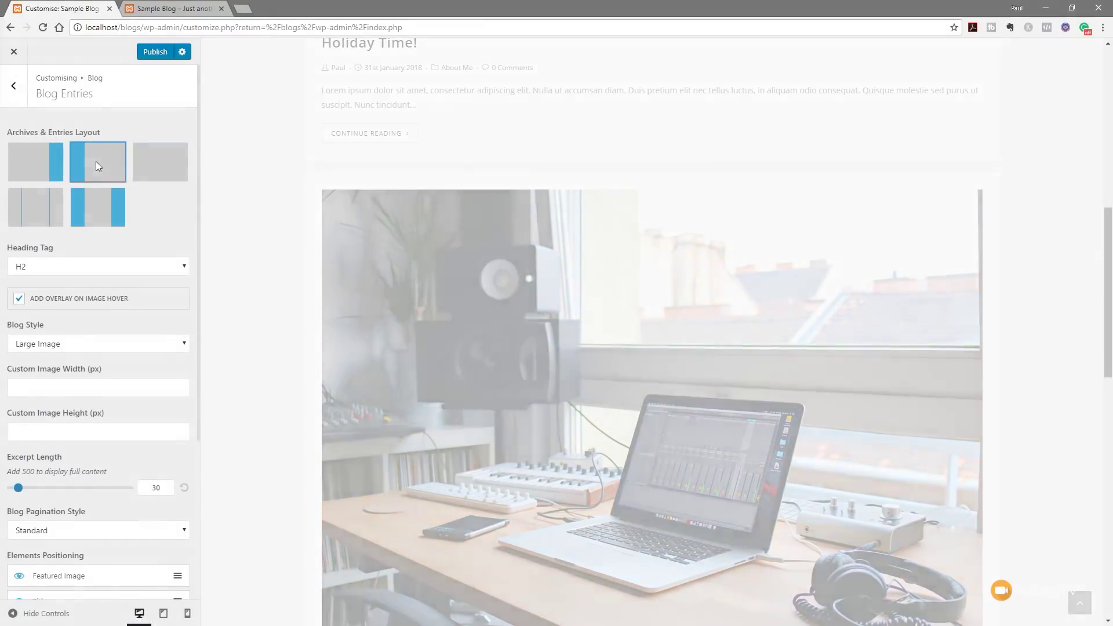
scroll(253, 413, up, 10)
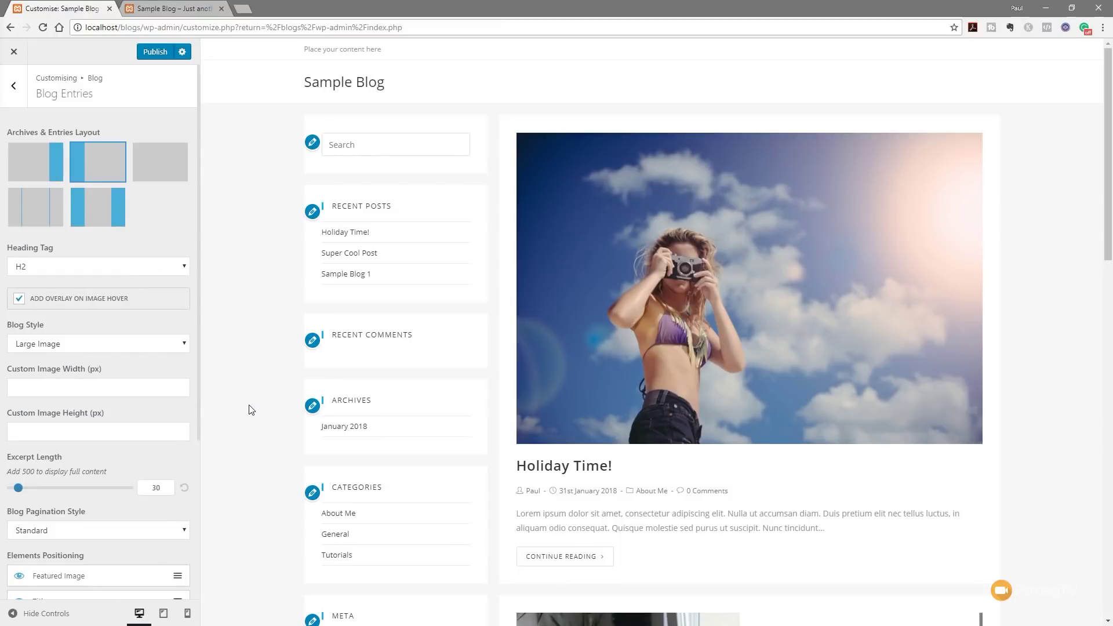
Step: Try the both-sidebars entries layout in the Content / Sidebar / Sidebar style, and restore the right-sidebar layout
click(97, 217)
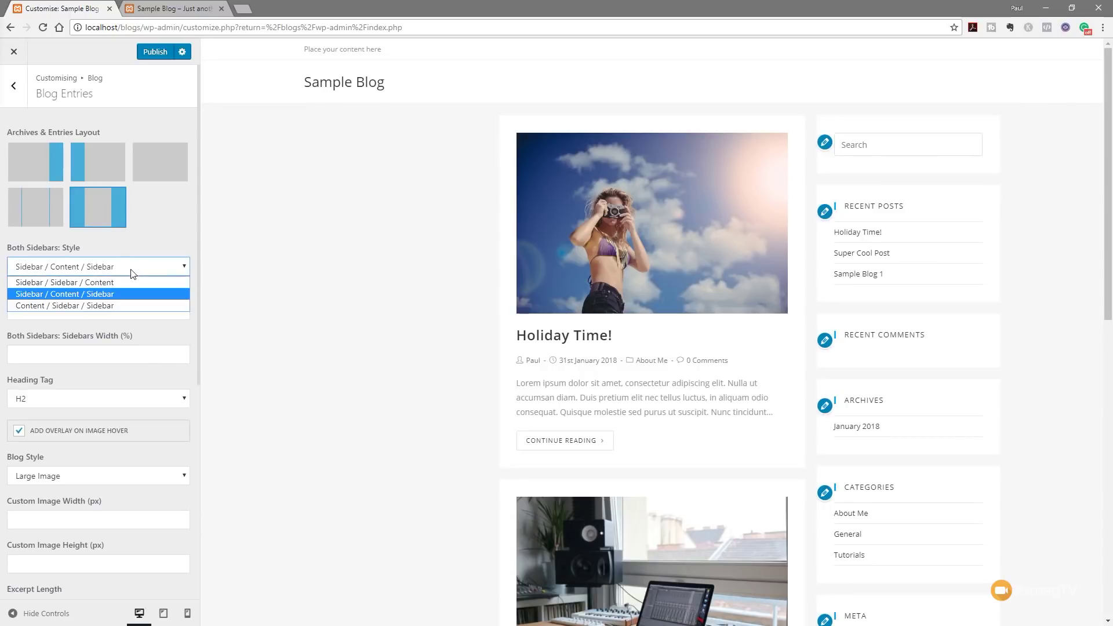
click(82, 309)
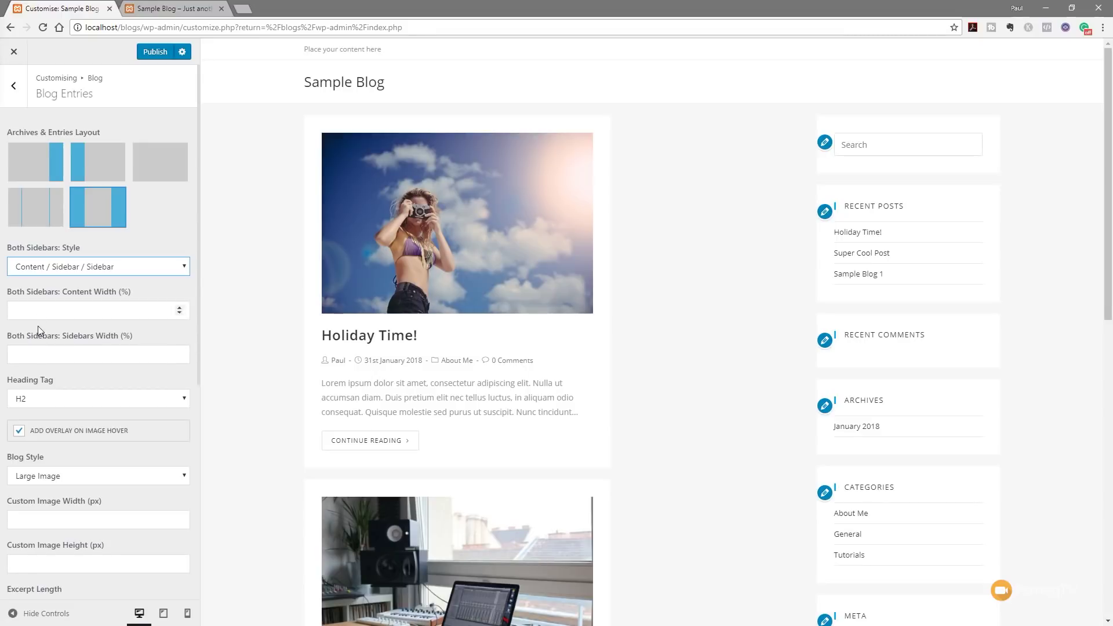
click(31, 165)
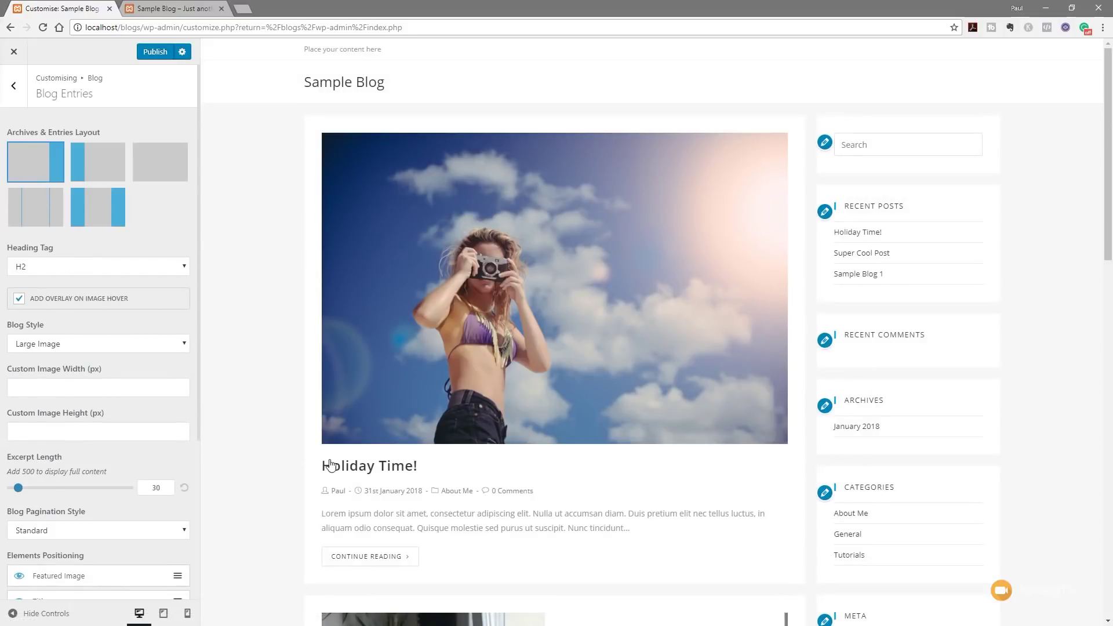
Step: Check the heading tag choices for blog entries, and switch the image hover overlay off and back on
click(93, 266)
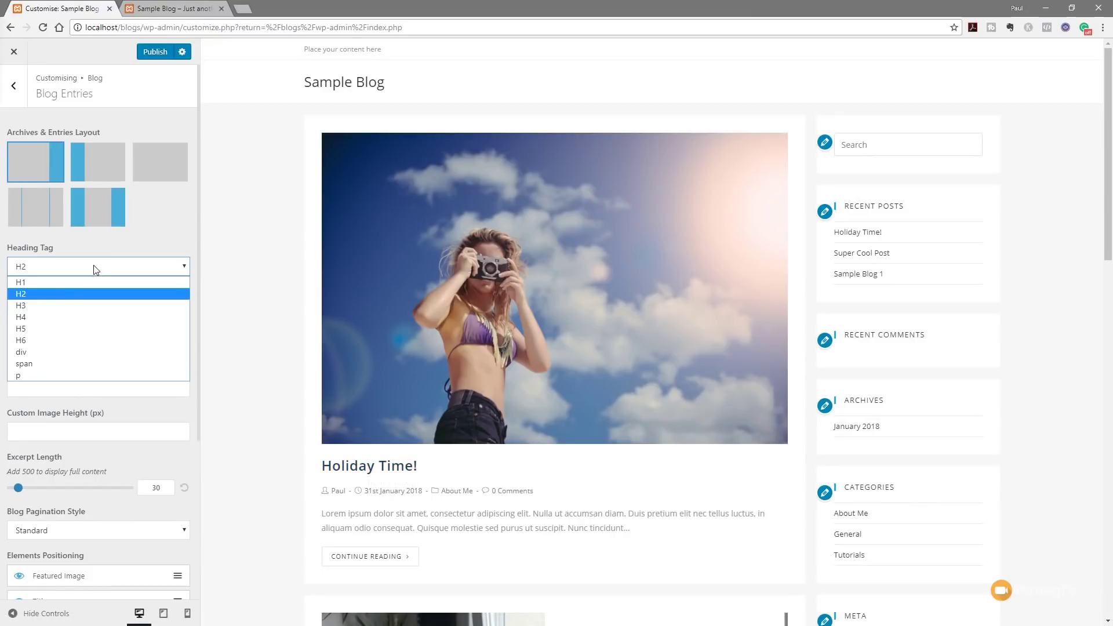
click(148, 235)
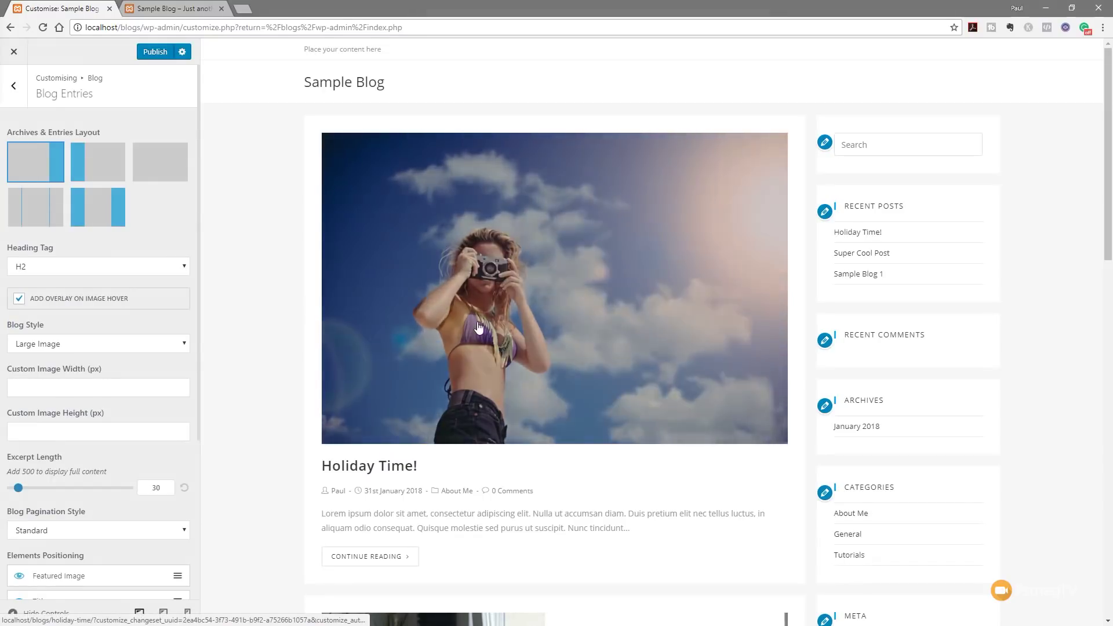
click(18, 299)
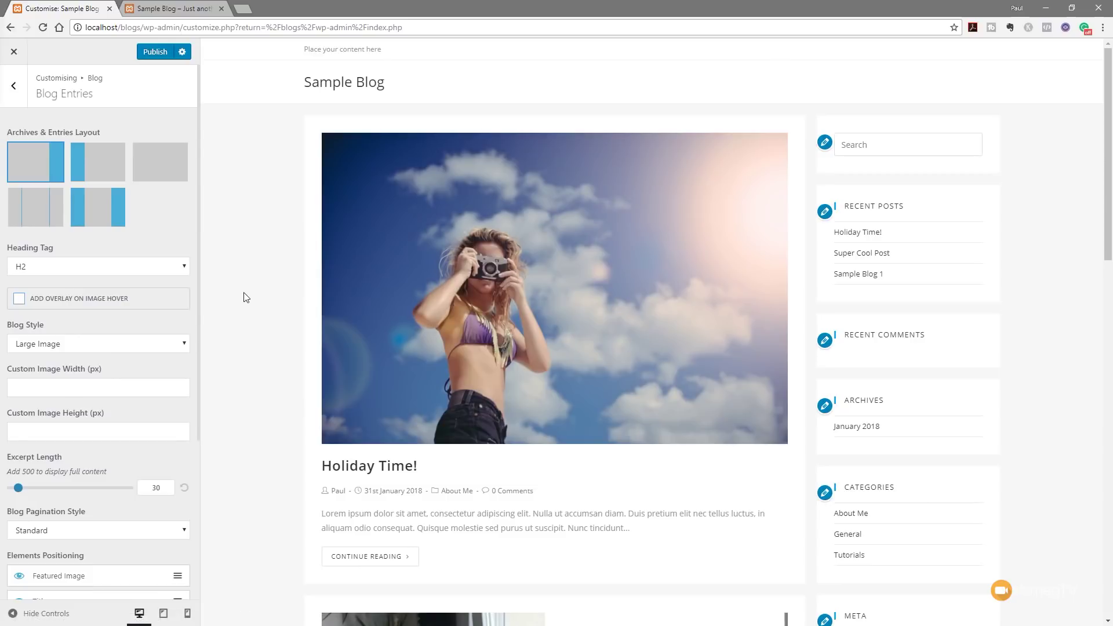
click(20, 299)
Step: Set the blog style to Grid and the archives and entries layout to full width without a sidebar
scroll(102, 326, down, 2)
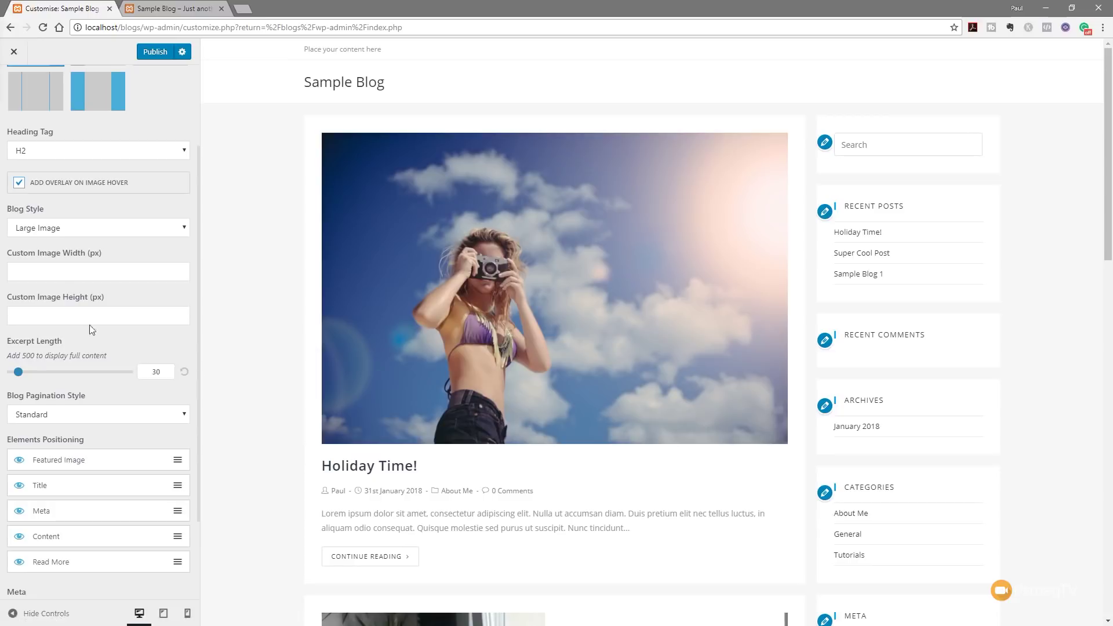
click(64, 230)
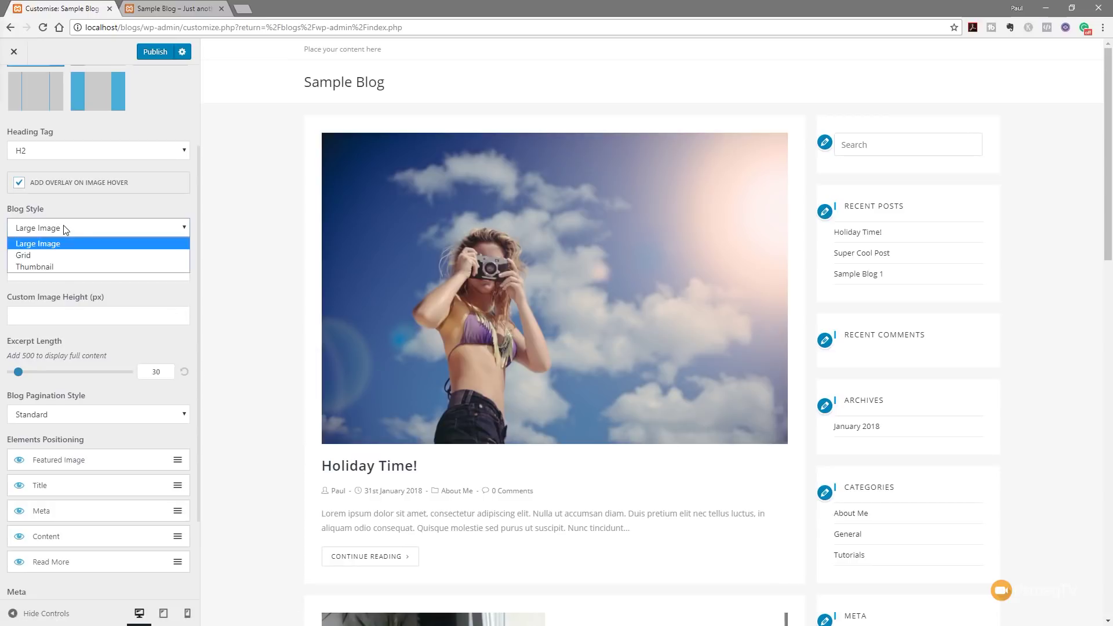
click(55, 258)
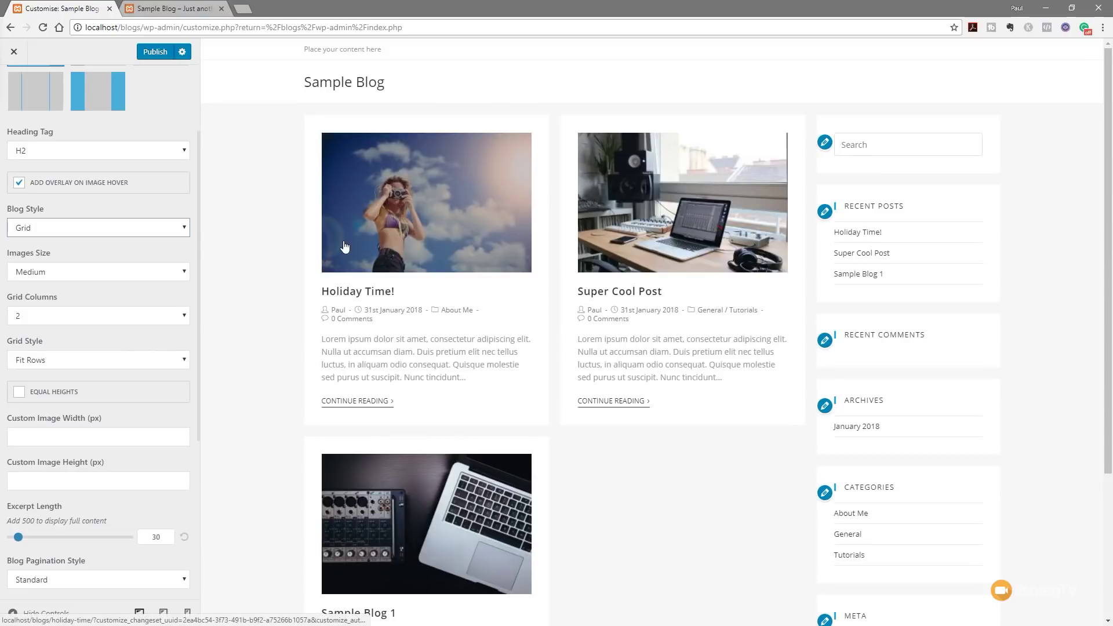
scroll(113, 309, up, 2)
scroll(113, 309, up, 1)
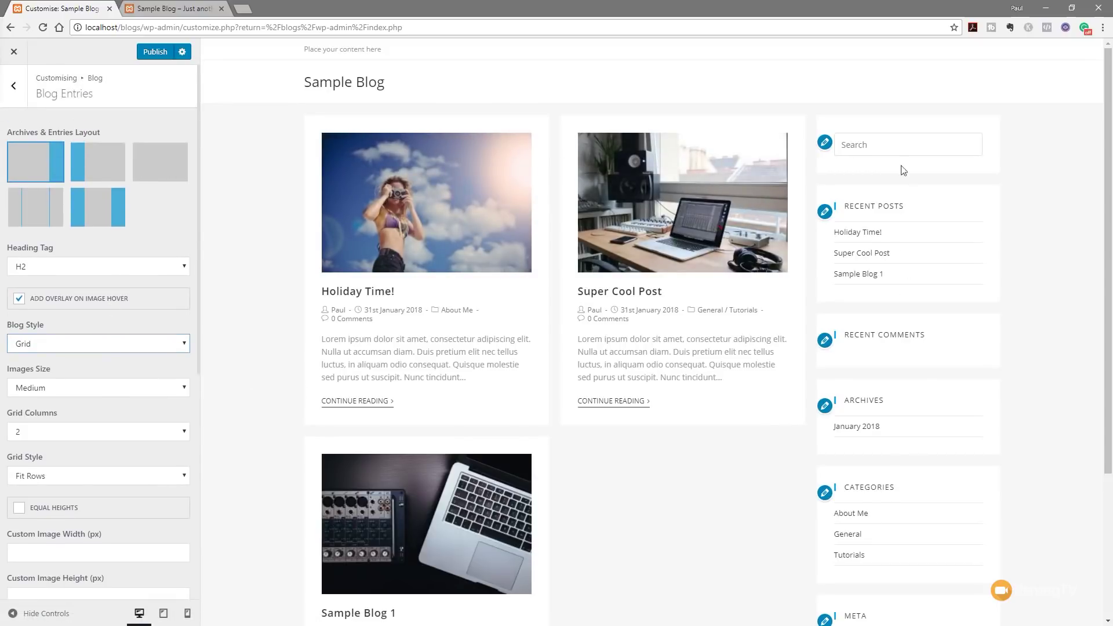
click(156, 173)
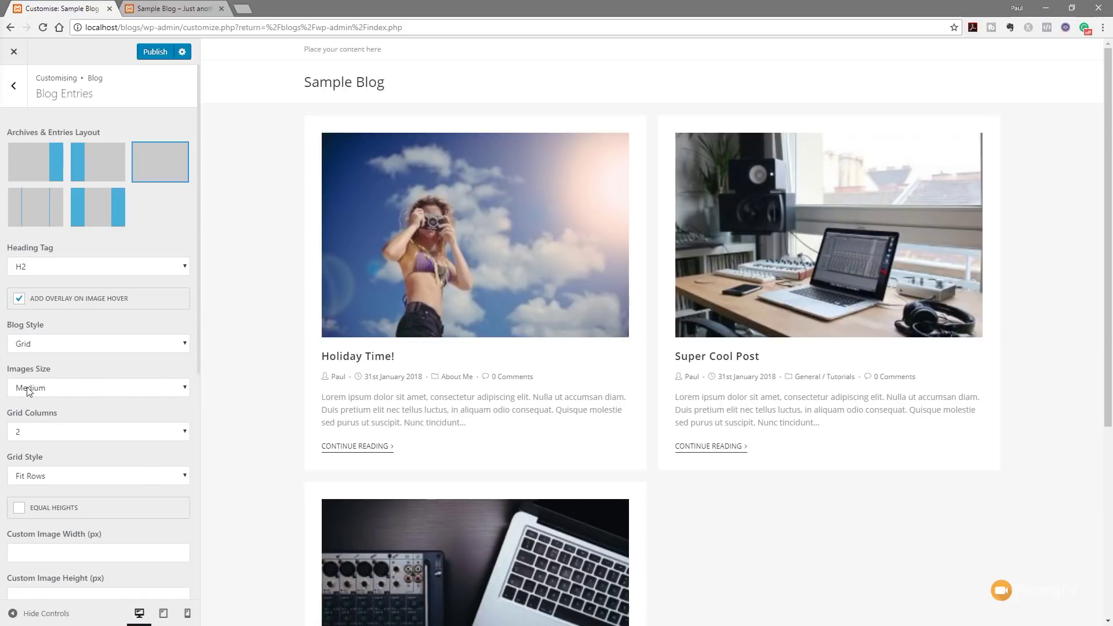
Step: Set the blog grid's image size to Medium Large and its number of columns to 3
click(56, 390)
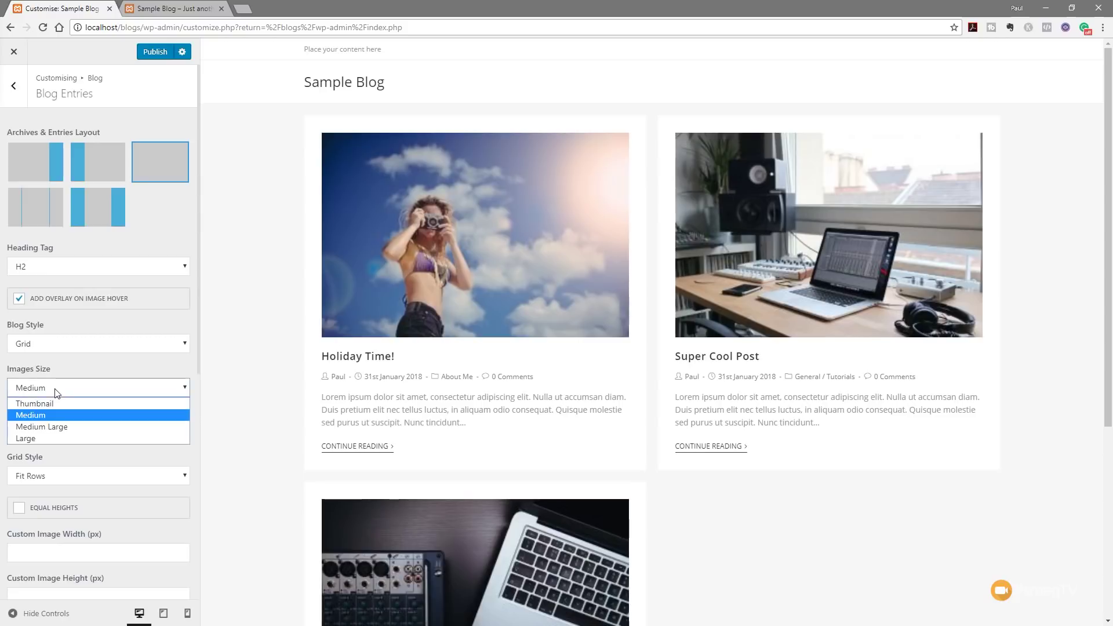
click(94, 429)
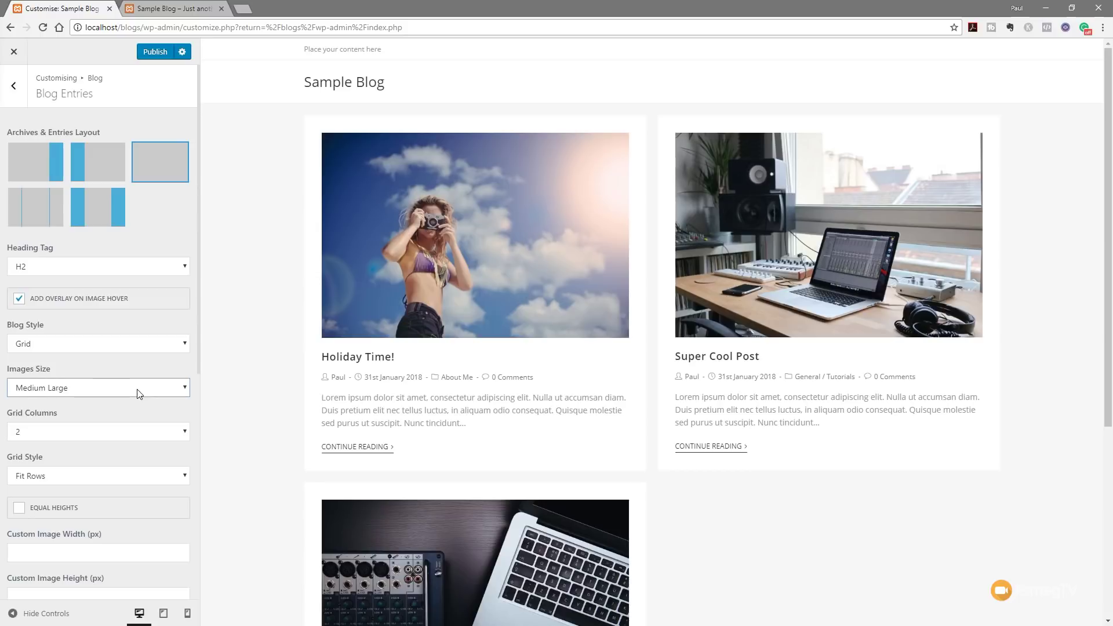
click(159, 438)
click(132, 460)
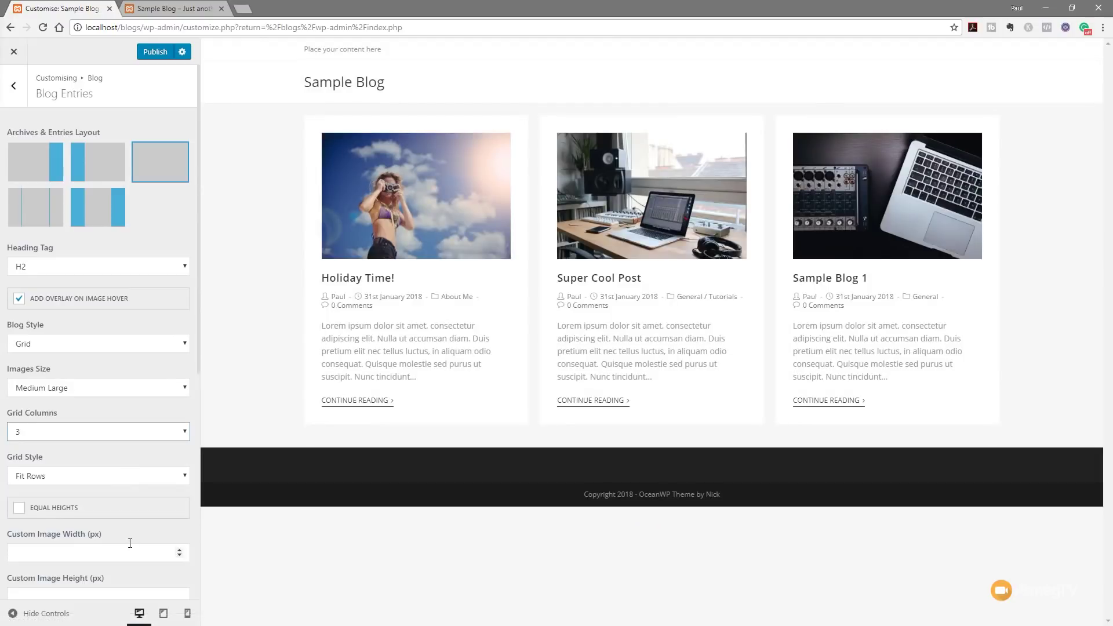
Step: Check the grid column choices and switch the blog style to Thumbnail
click(77, 438)
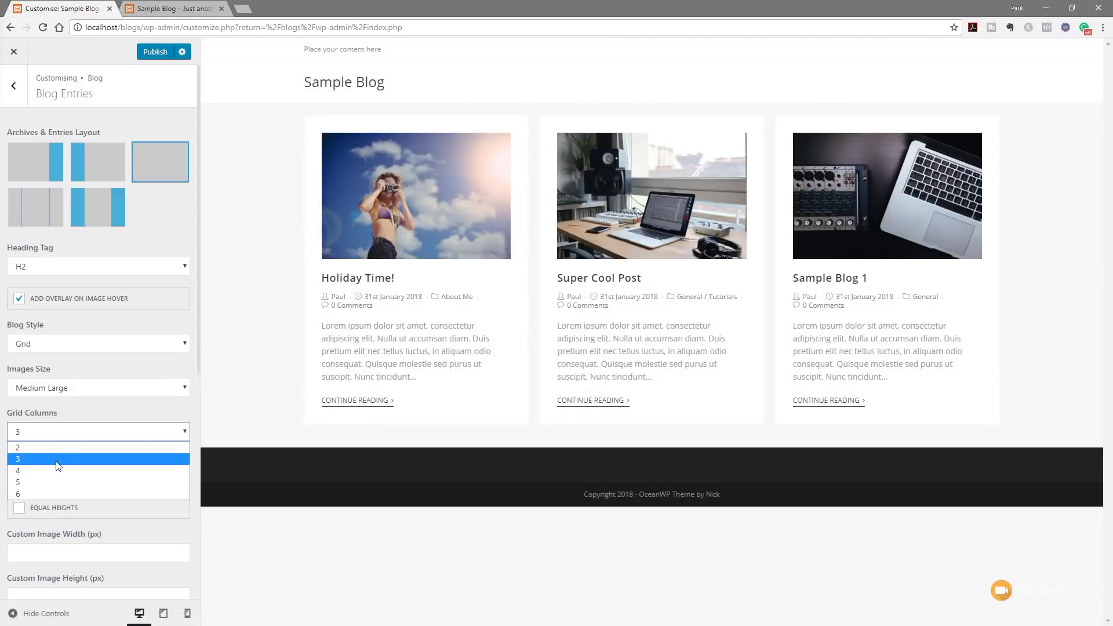
click(109, 417)
click(108, 346)
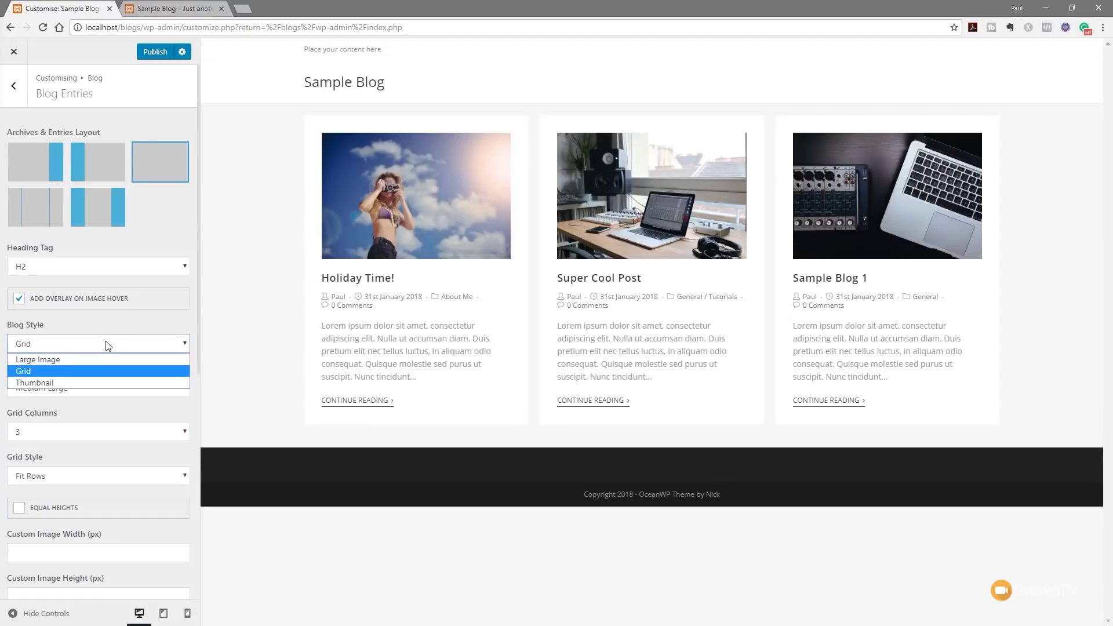
click(74, 384)
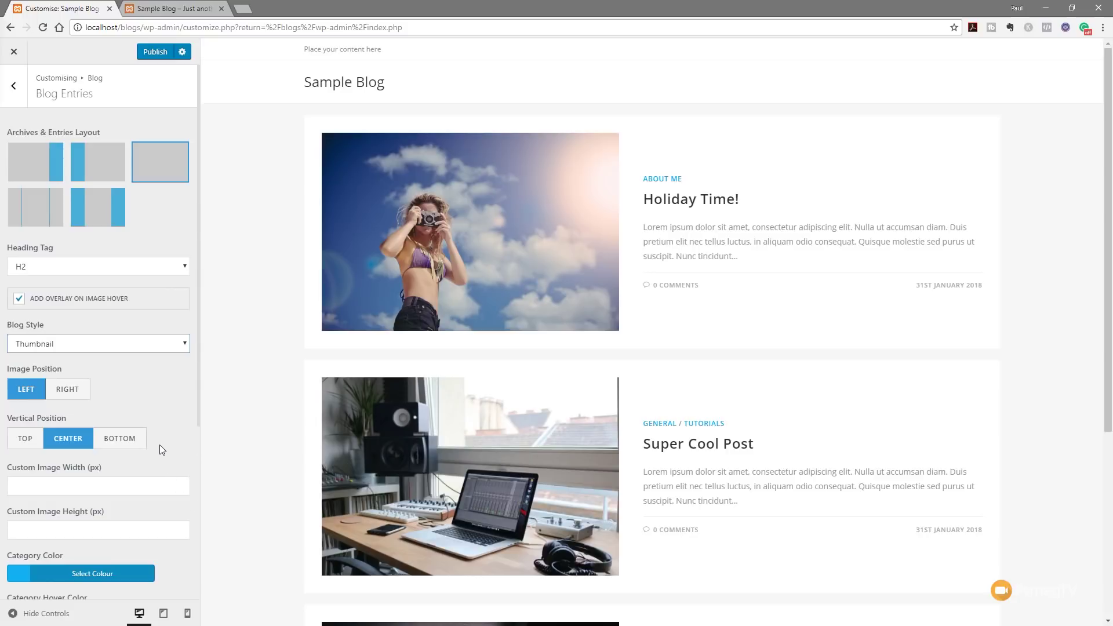
Step: Try the right image position and the top and bottom vertical positions for the thumbnails, and restore Left and Center
click(78, 390)
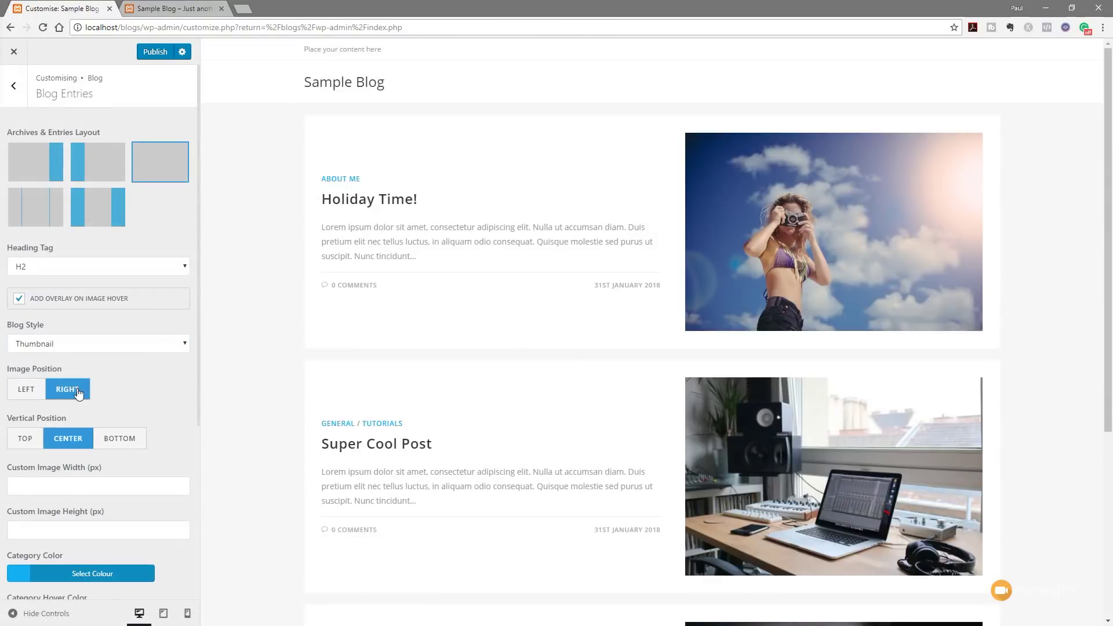
click(20, 394)
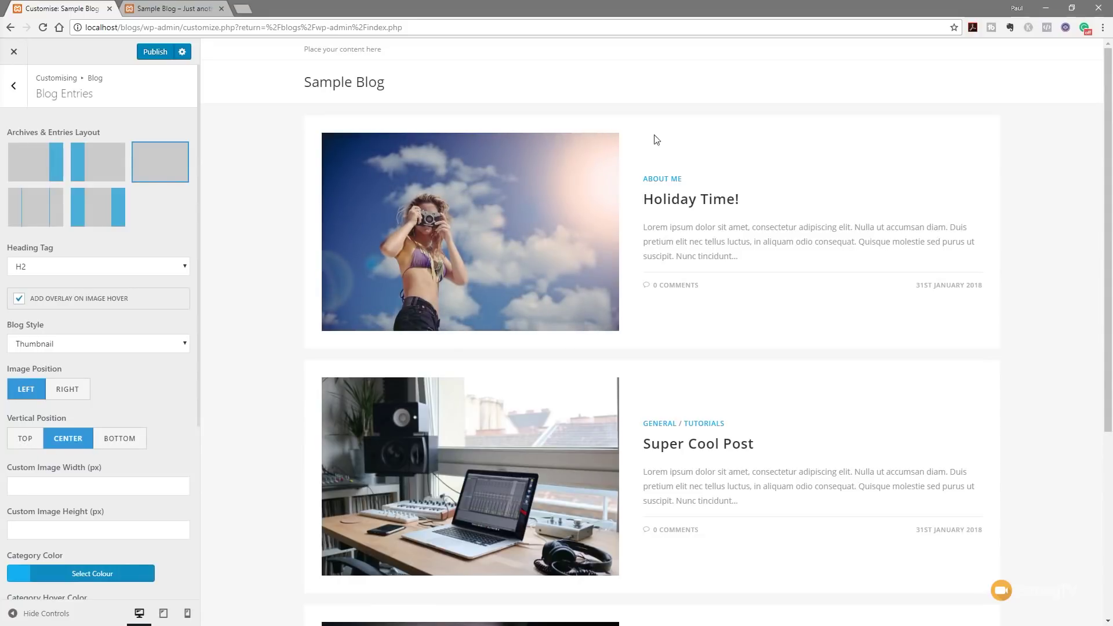
click(13, 441)
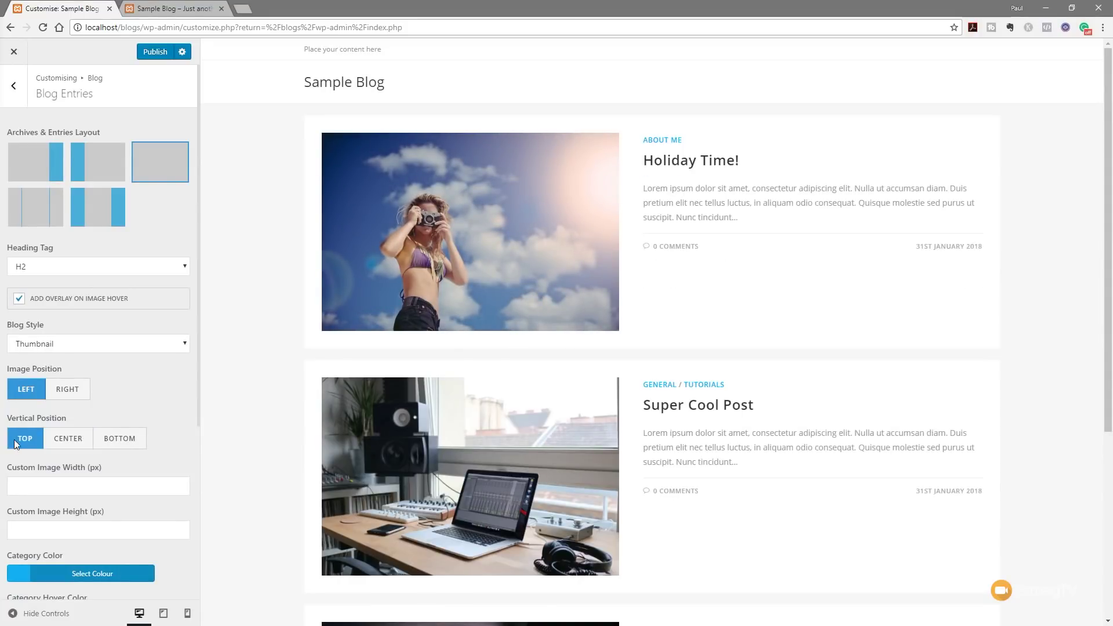
click(130, 435)
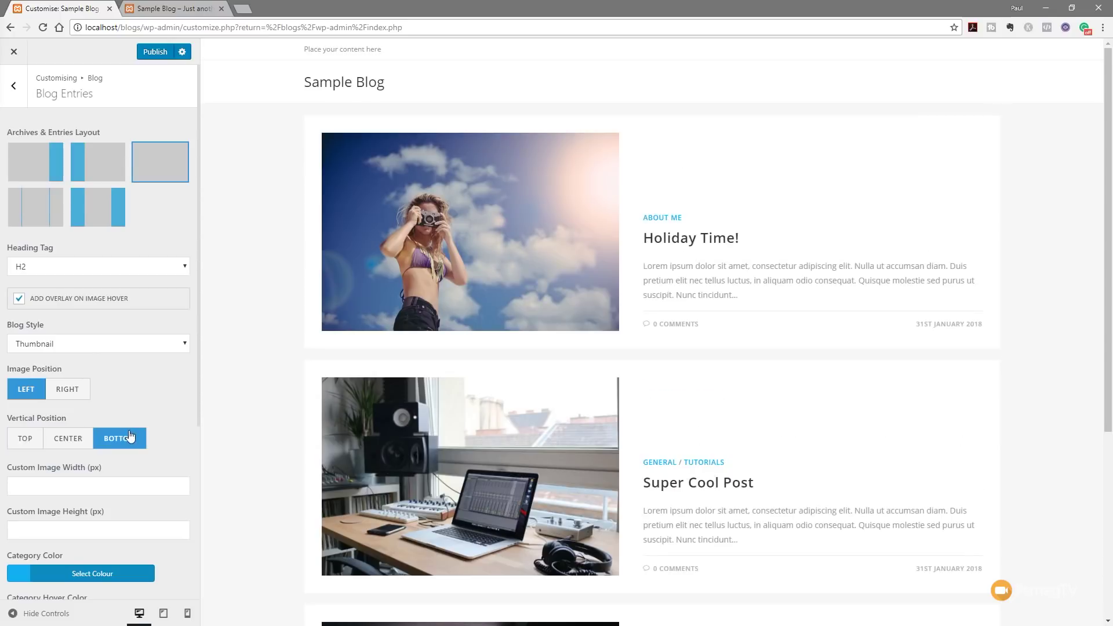
click(70, 440)
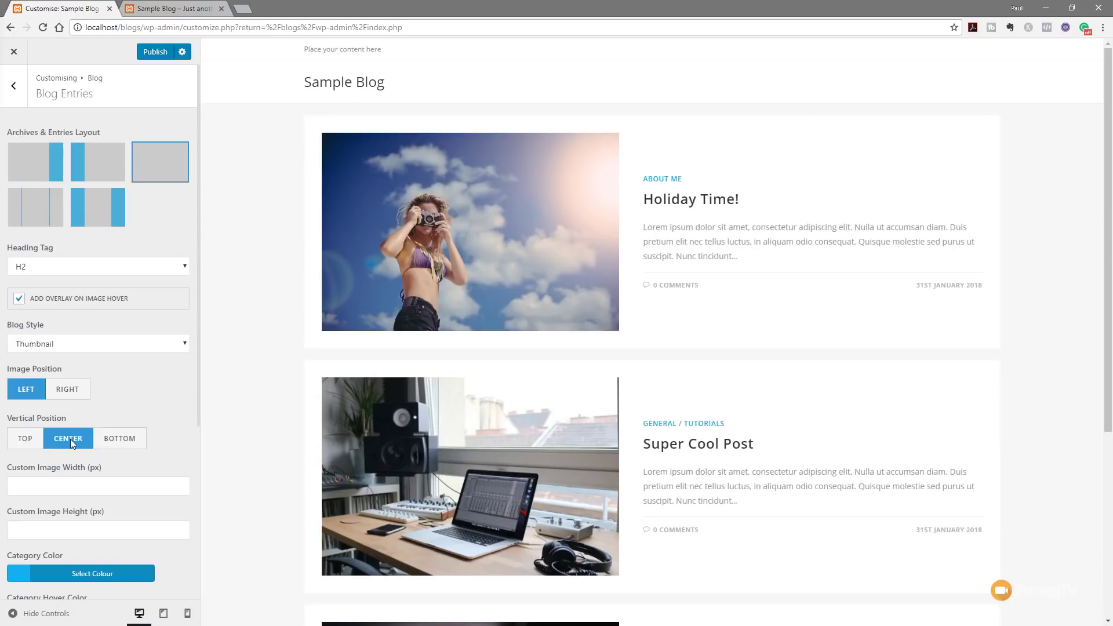
Step: Set the blog entries' category colour to the green preset swatch
scroll(158, 414, down, 3)
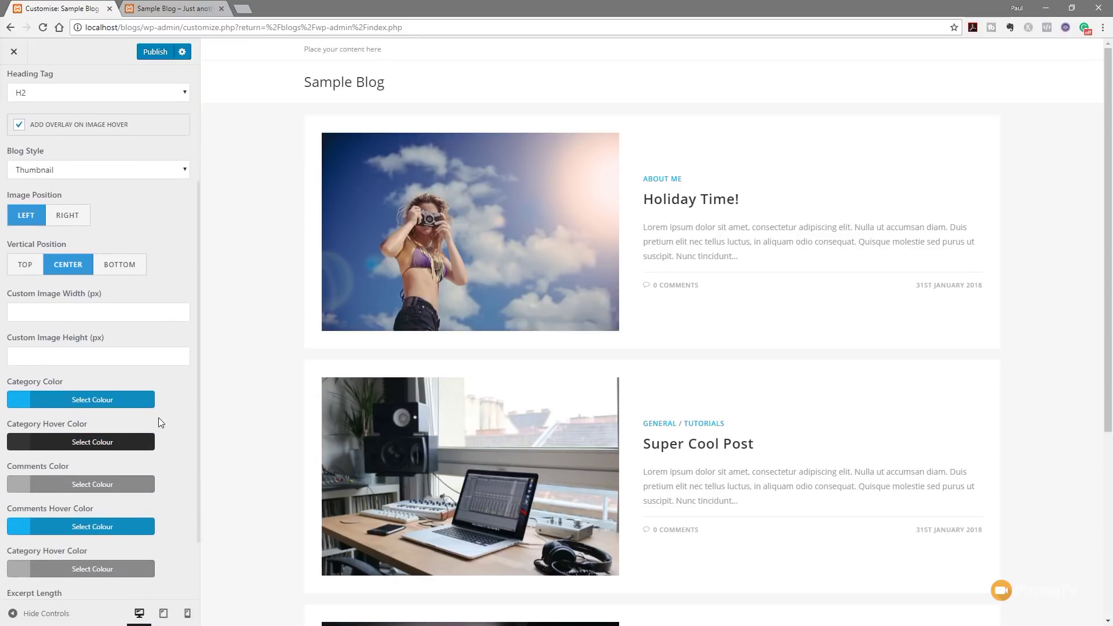
scroll(139, 330, up, 1)
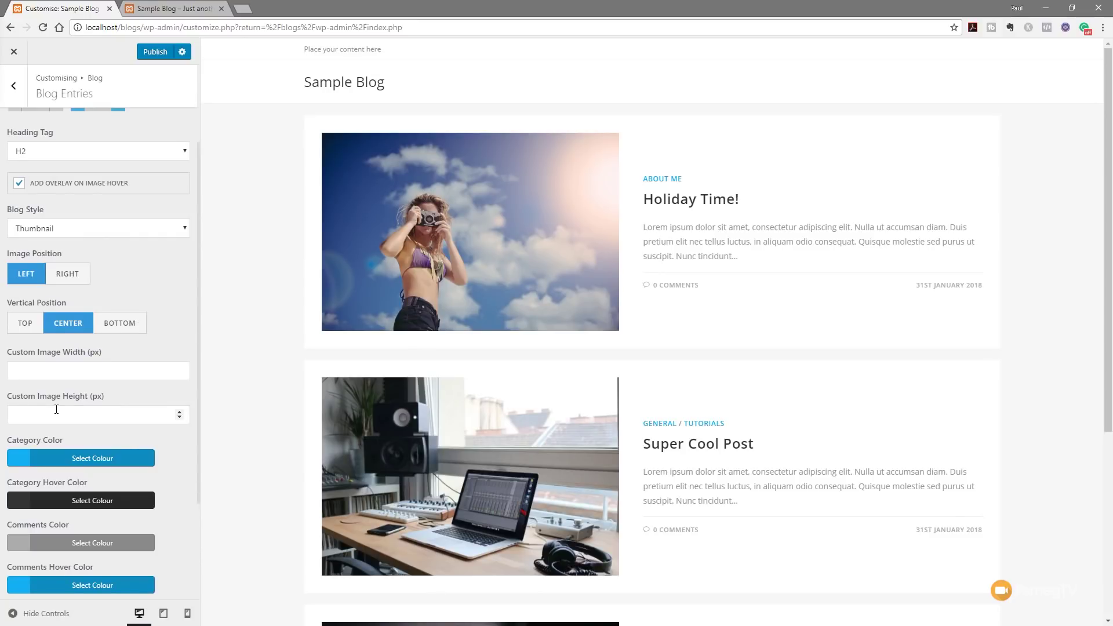
scroll(172, 471, down, 3)
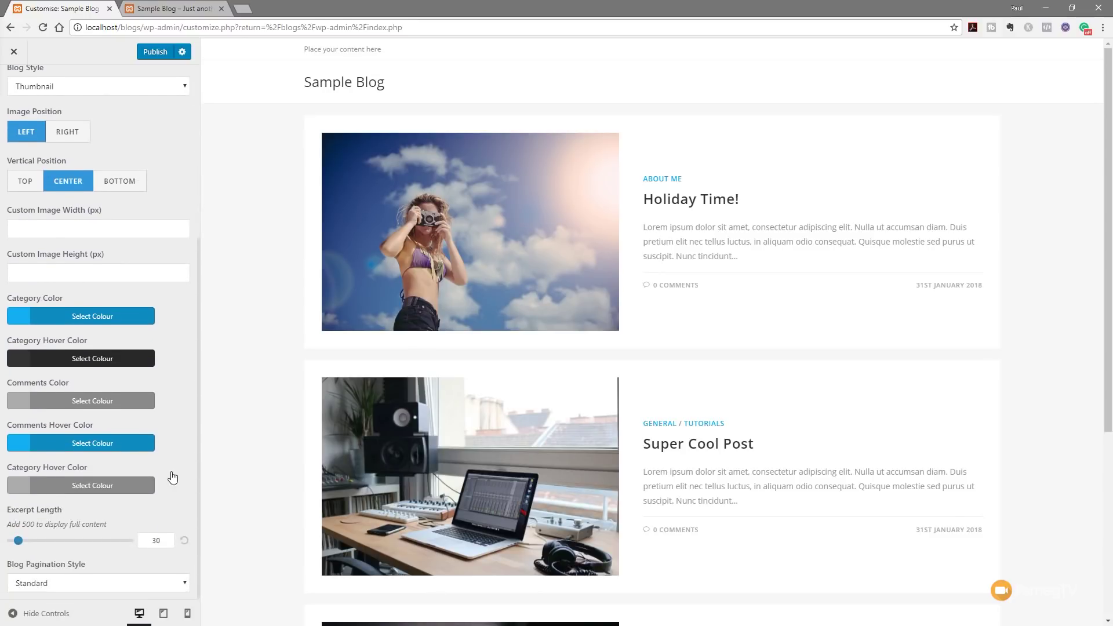
click(97, 320)
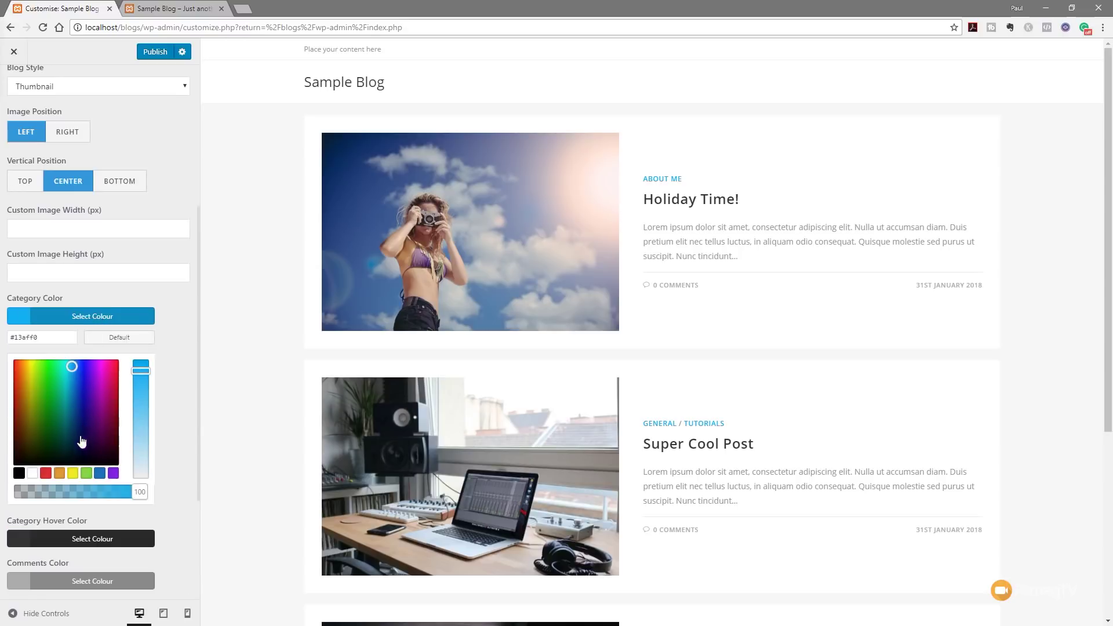
click(85, 474)
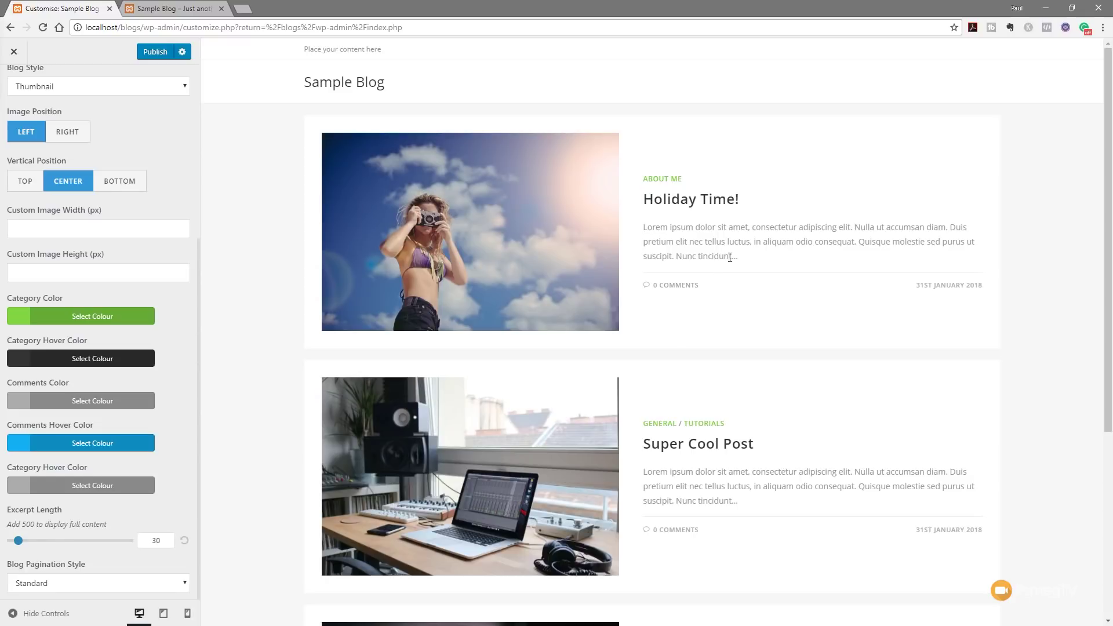
Step: Set the blog entries' excerpt length to 83 and check the blog pagination style choices
drag(18, 543, 33, 543)
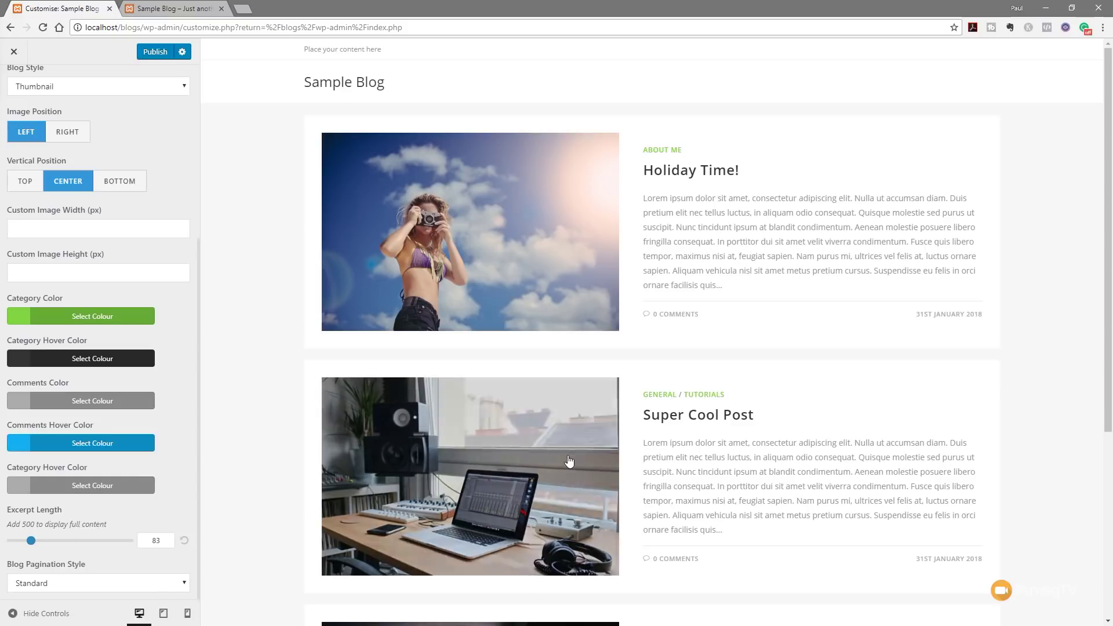
scroll(566, 459, down, 5)
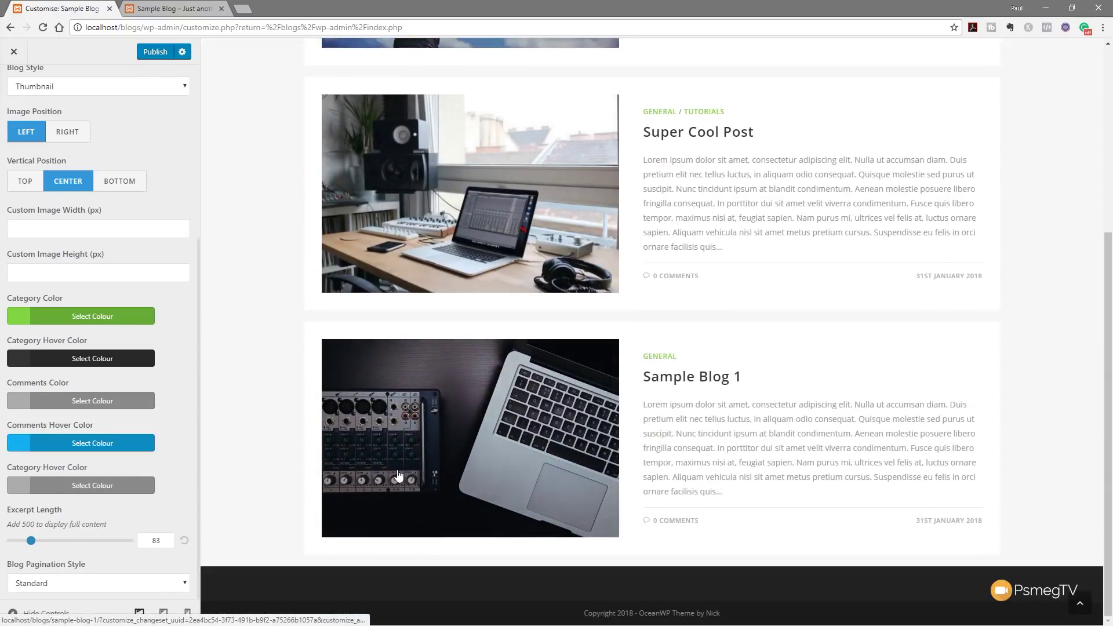
click(107, 587)
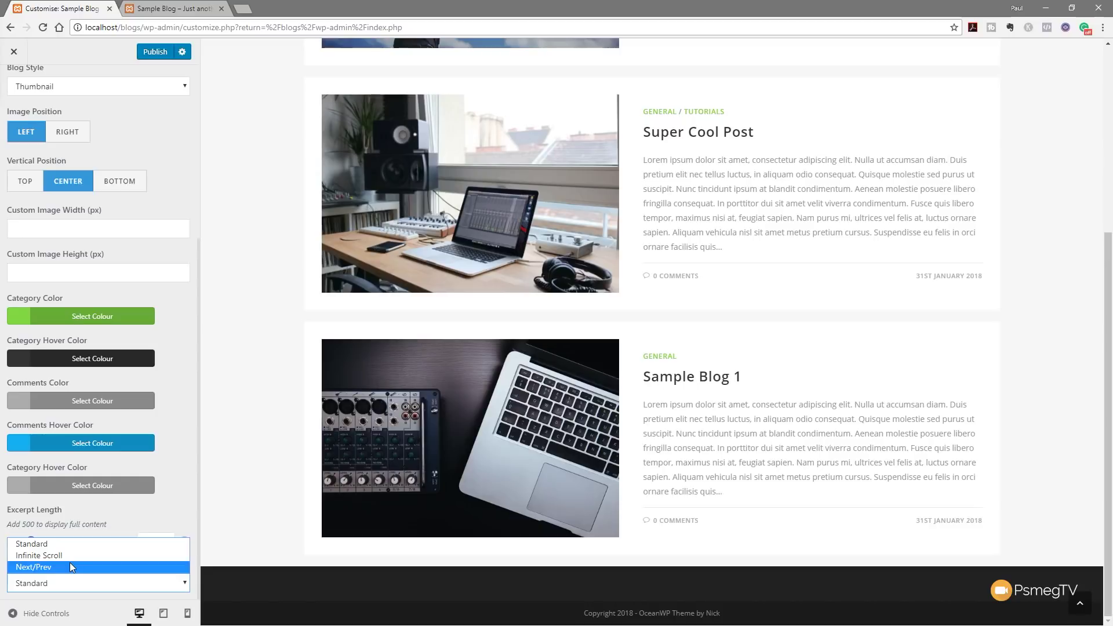
click(174, 489)
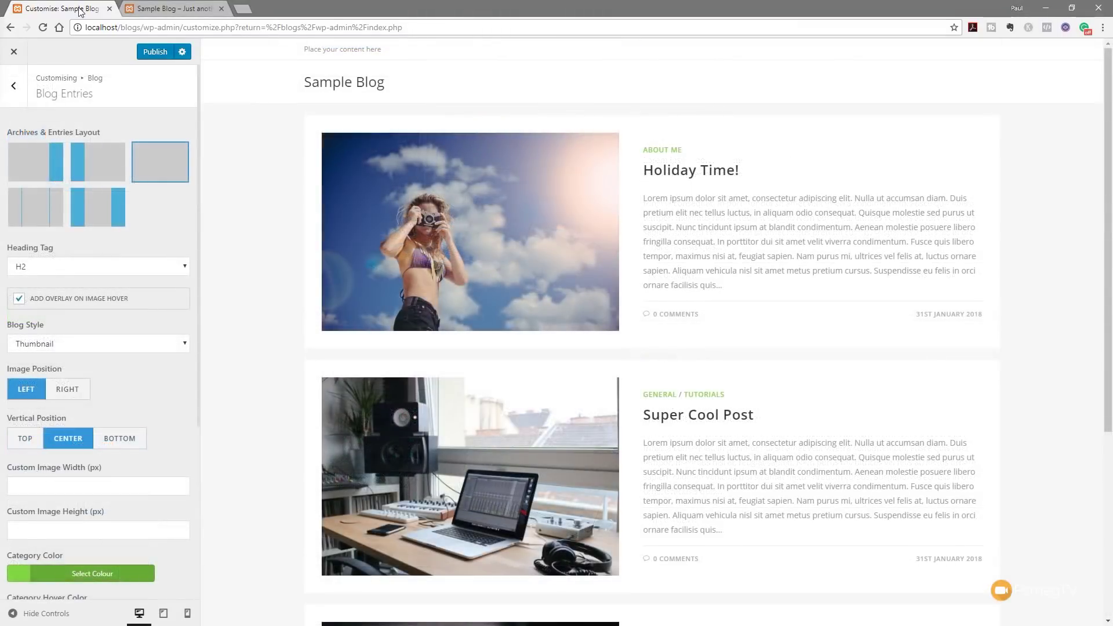
Step: Set the archives and entries layout to a right sidebar and the blog style to Large Image
click(21, 162)
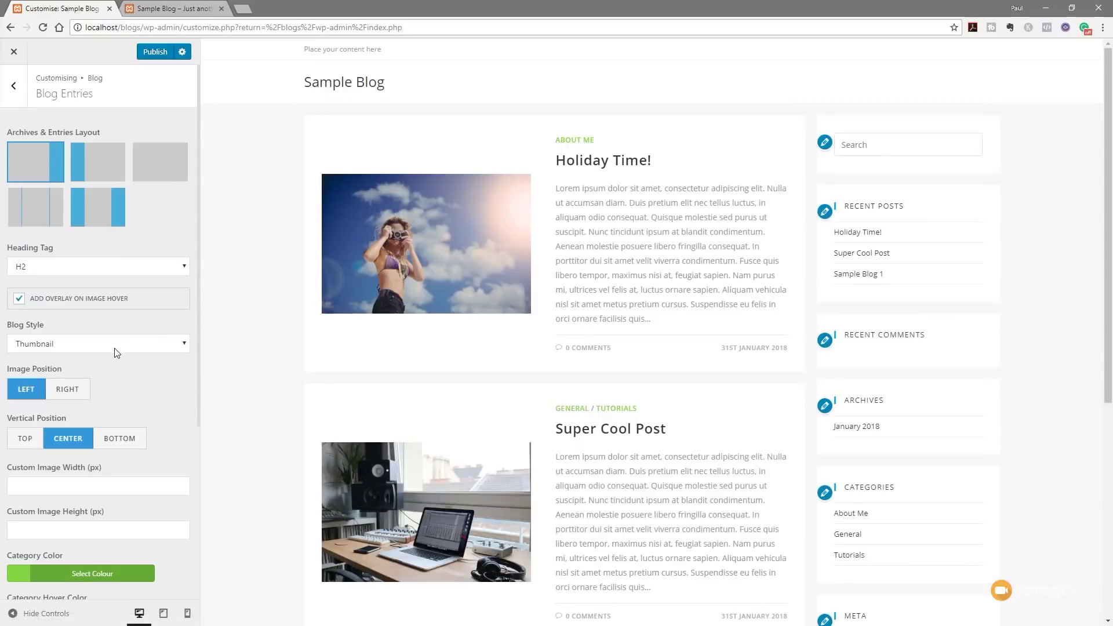
click(115, 349)
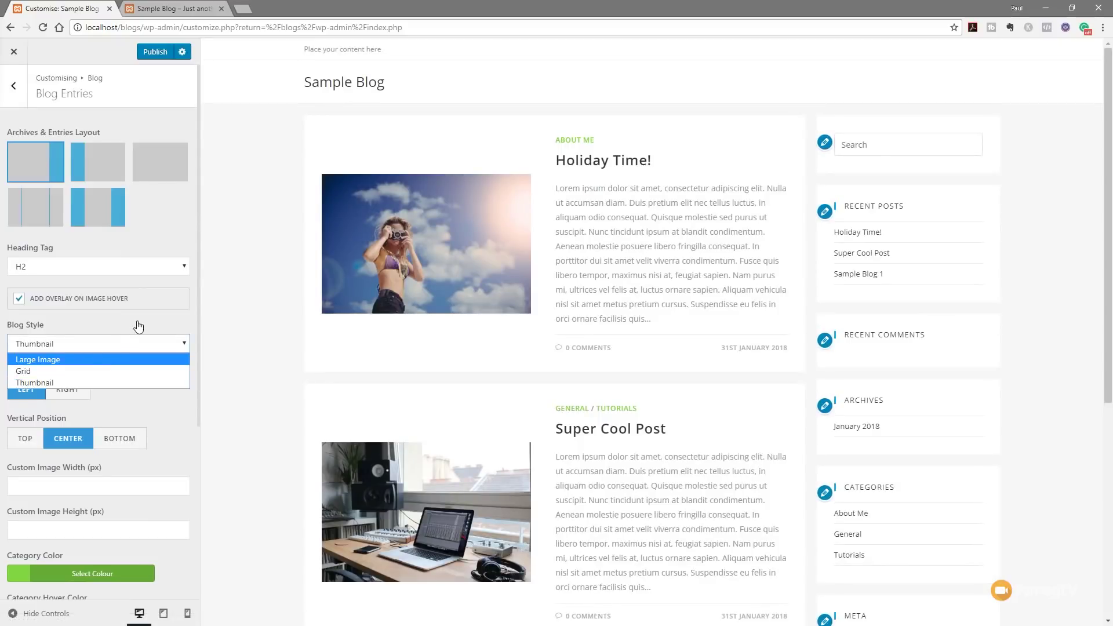
click(68, 361)
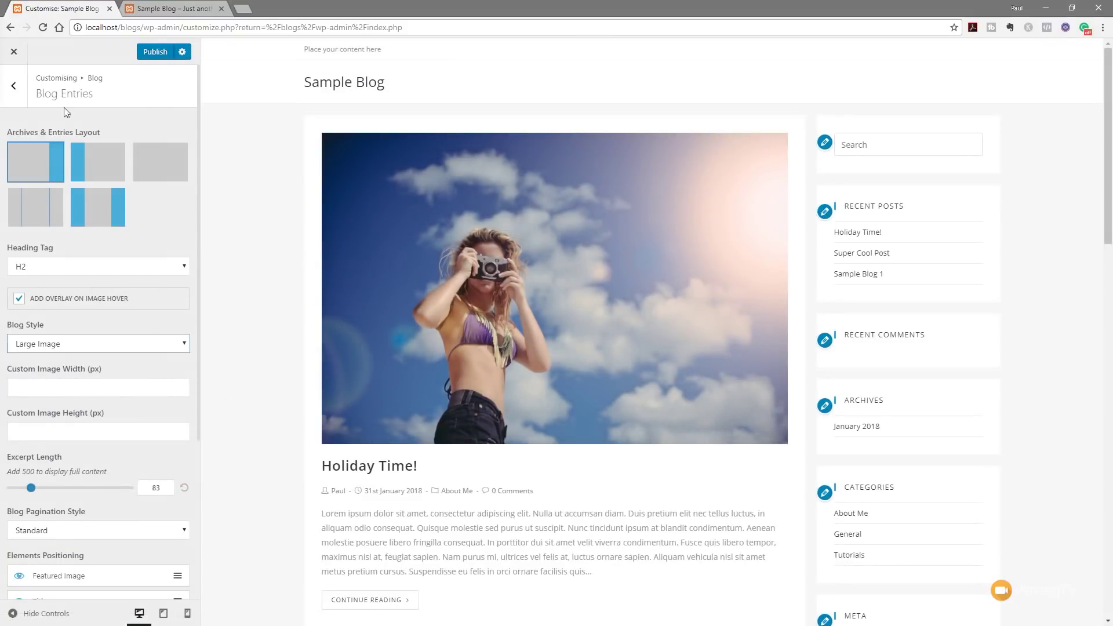
Step: Open the Single Post settings and preview the whole Holiday Time! post down to its comment form
click(13, 85)
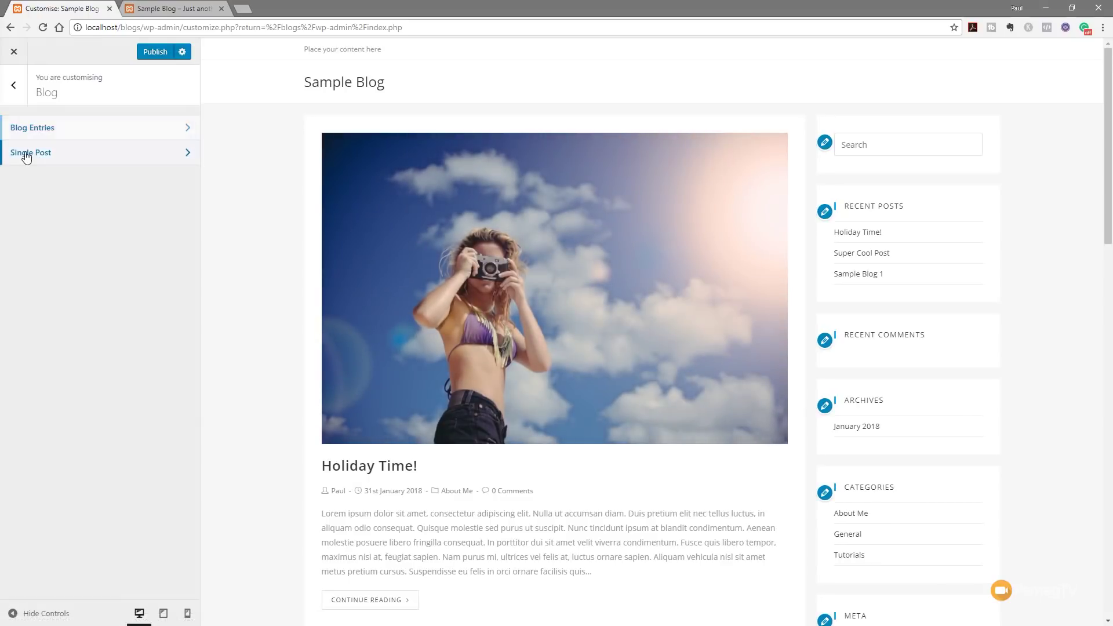
click(25, 154)
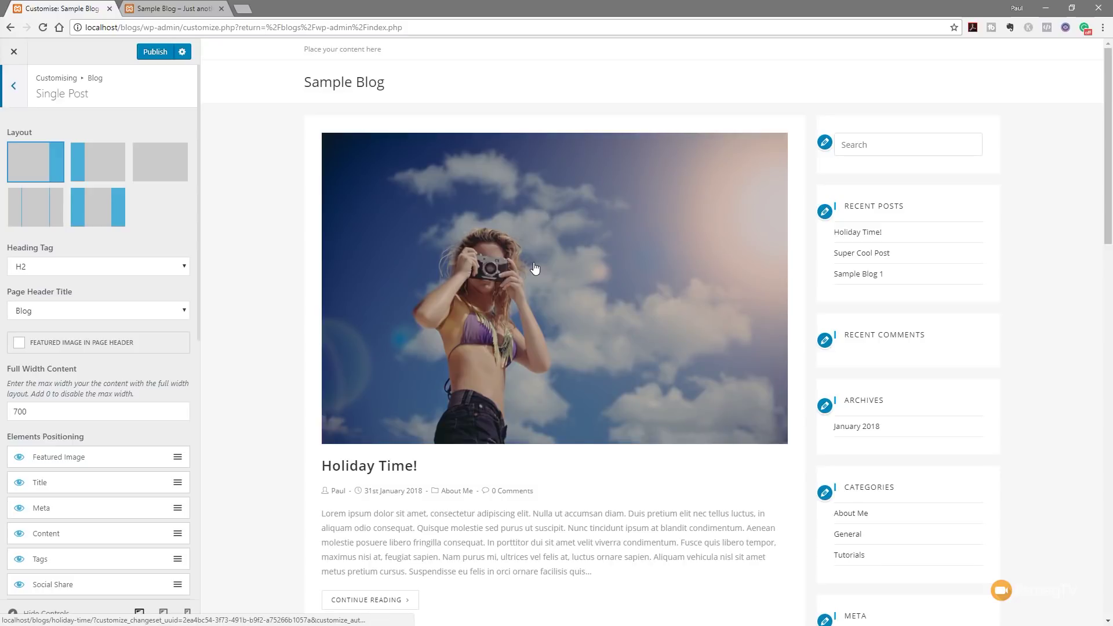
click(535, 269)
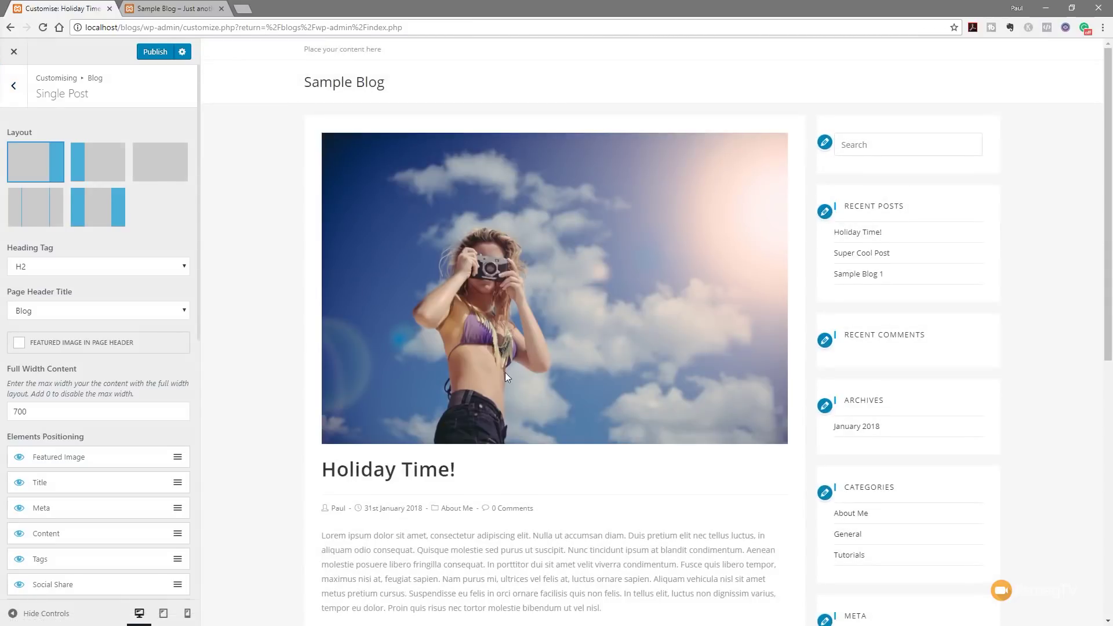
scroll(504, 374, down, 7)
scroll(505, 375, down, 1)
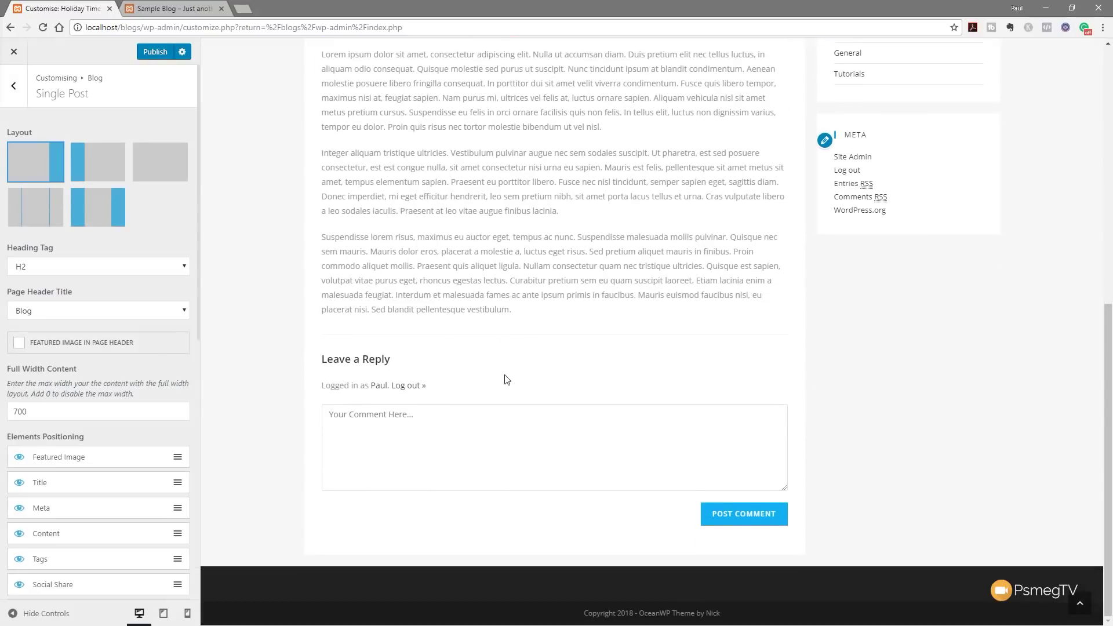
scroll(506, 379, up, 8)
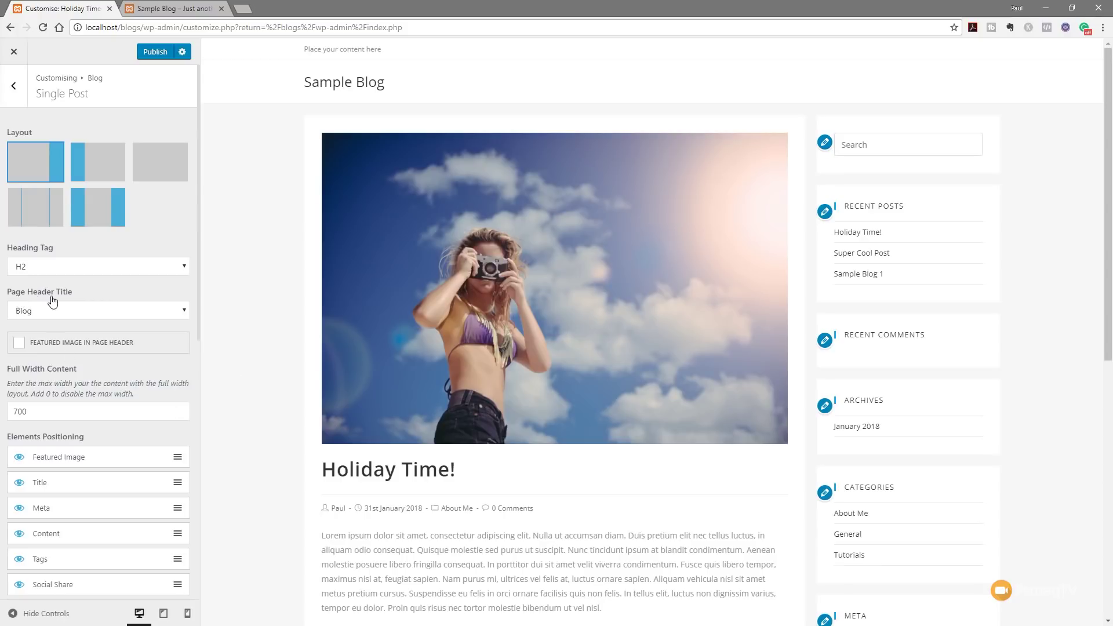
Step: Set the page header title to Post Title and show the featured image in the page header, positioned Center Center
click(123, 310)
click(92, 333)
click(101, 343)
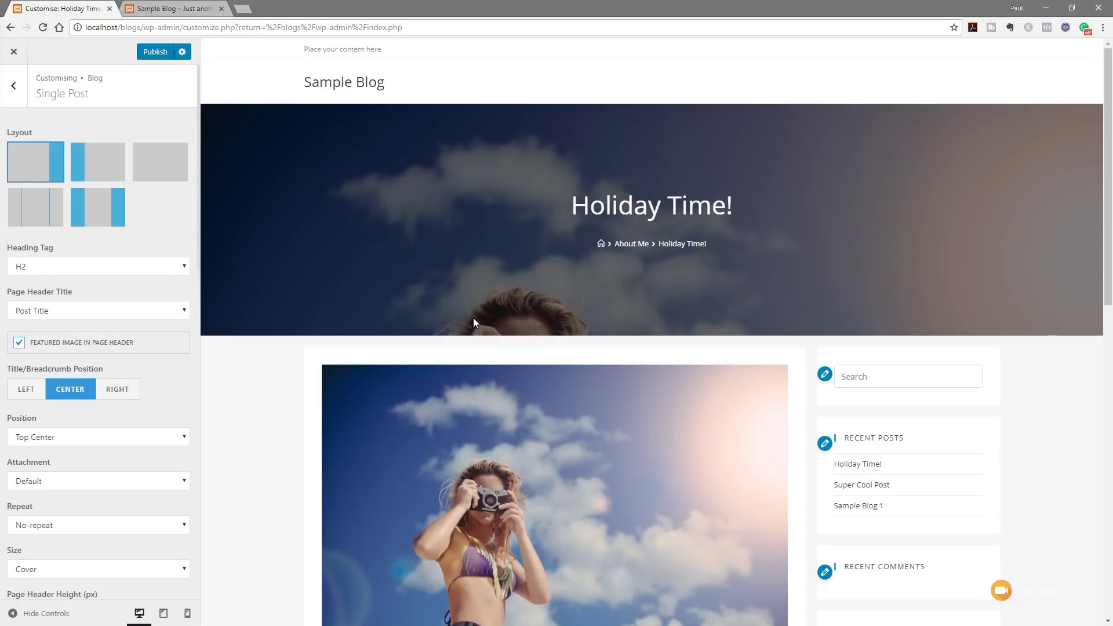
click(56, 437)
click(64, 509)
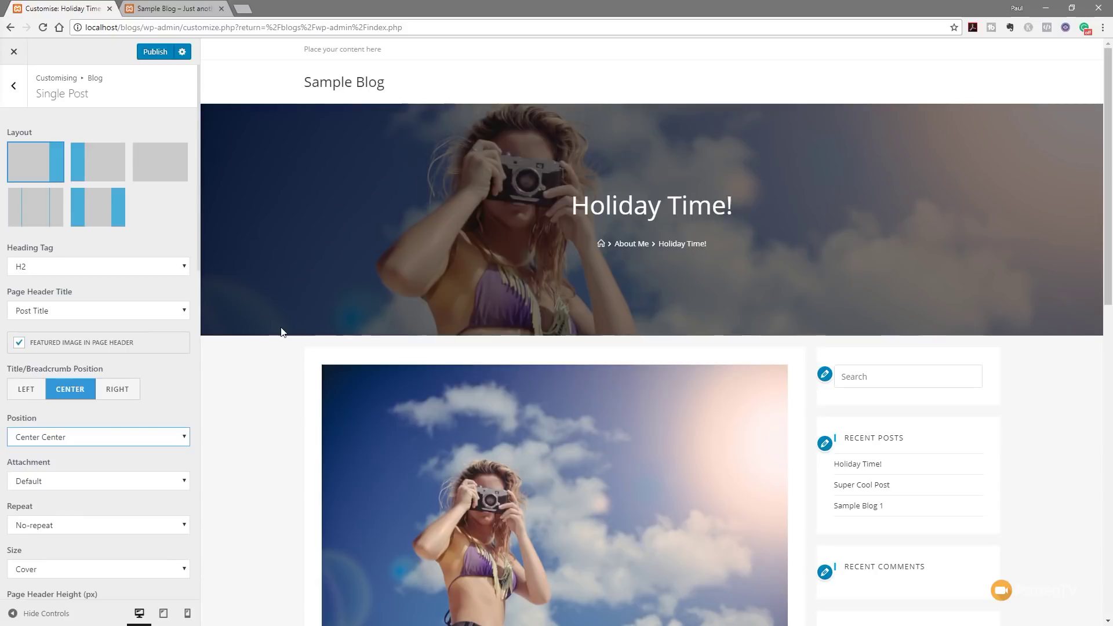
Step: Try the Fixed attachment for the page header image while scrolling the post, and restore the Default attachment
click(66, 482)
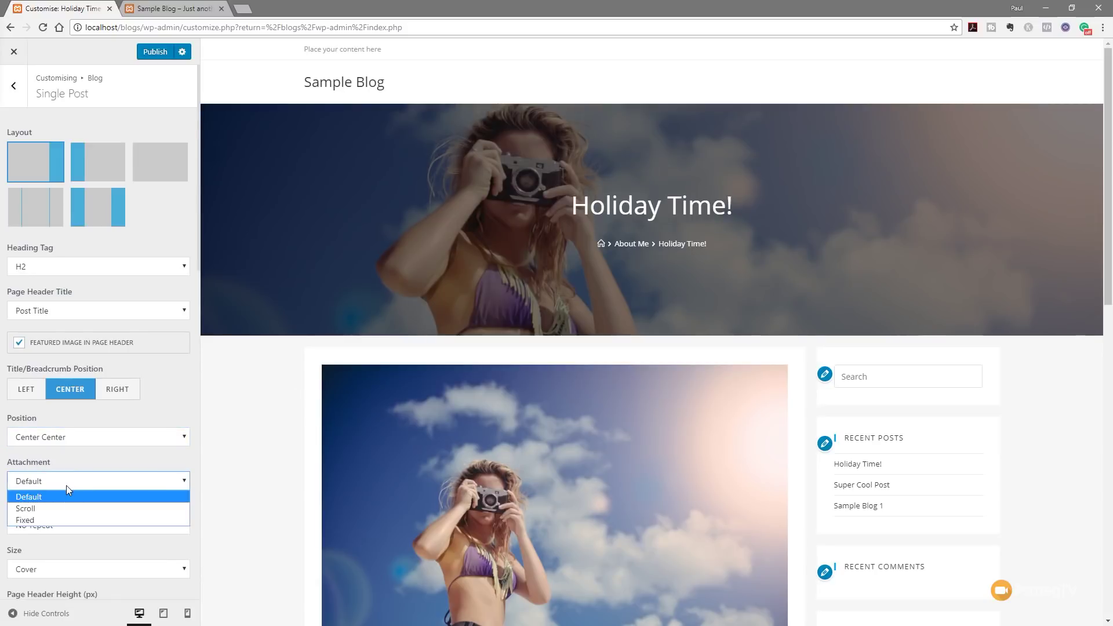
click(115, 463)
scroll(308, 360, down, 3)
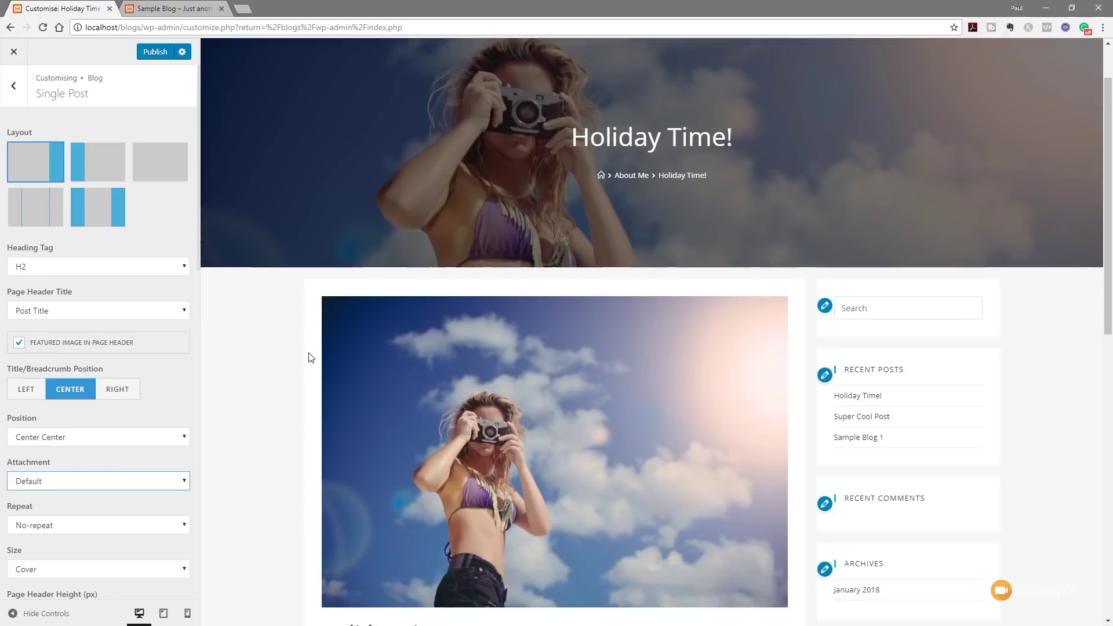
scroll(308, 358, up, 3)
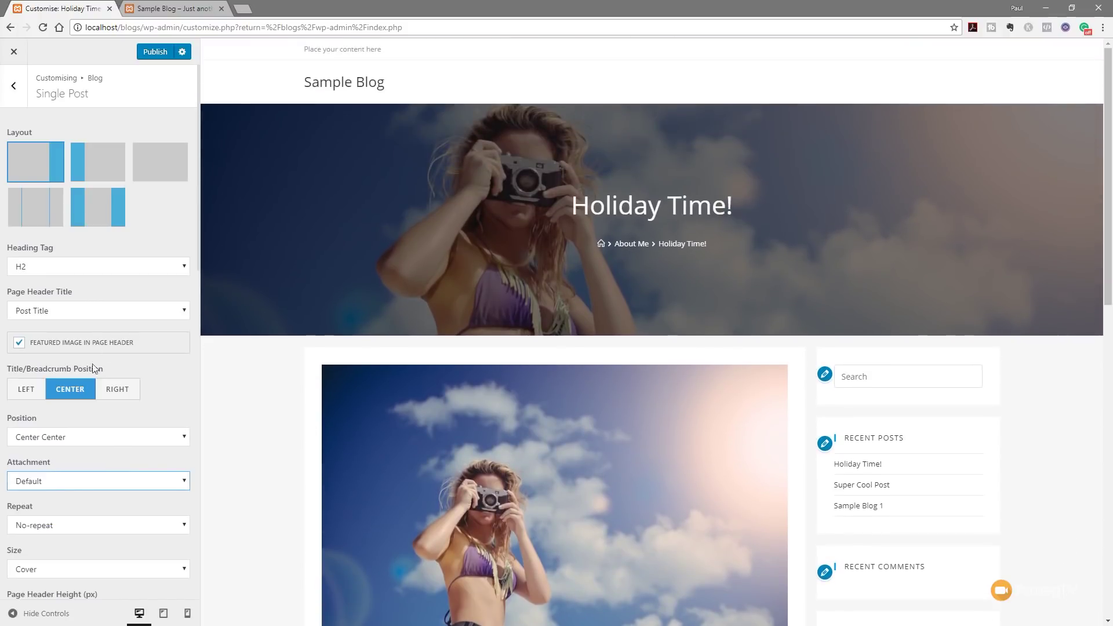
click(67, 483)
click(50, 520)
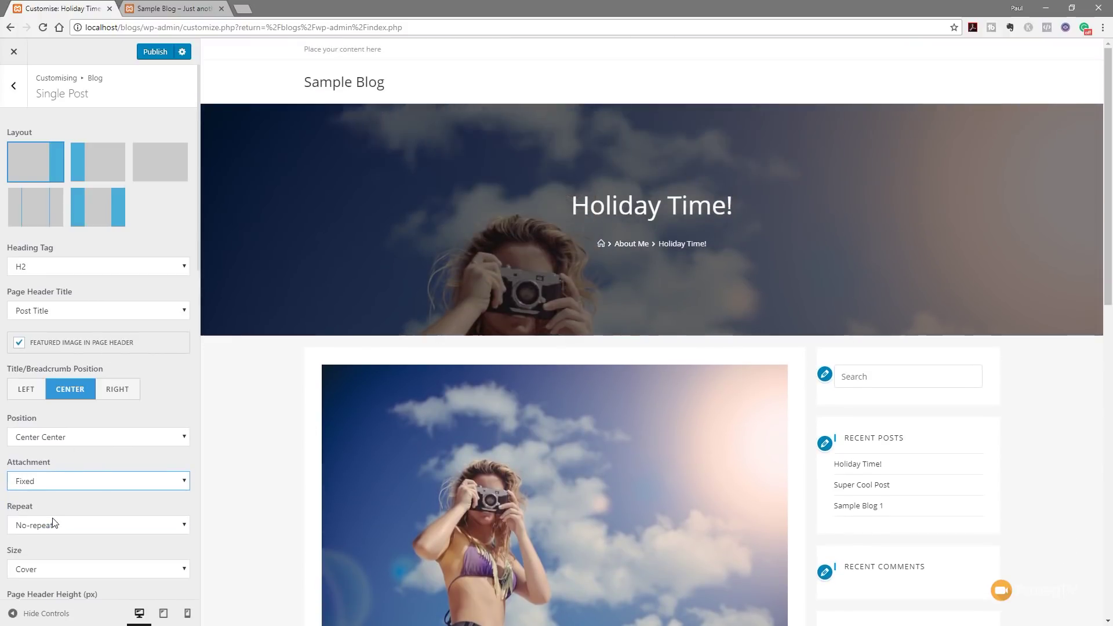
scroll(325, 434, down, 1)
scroll(325, 434, down, 2)
scroll(317, 438, up, 3)
scroll(306, 448, down, 3)
scroll(306, 448, up, 3)
click(87, 480)
click(62, 497)
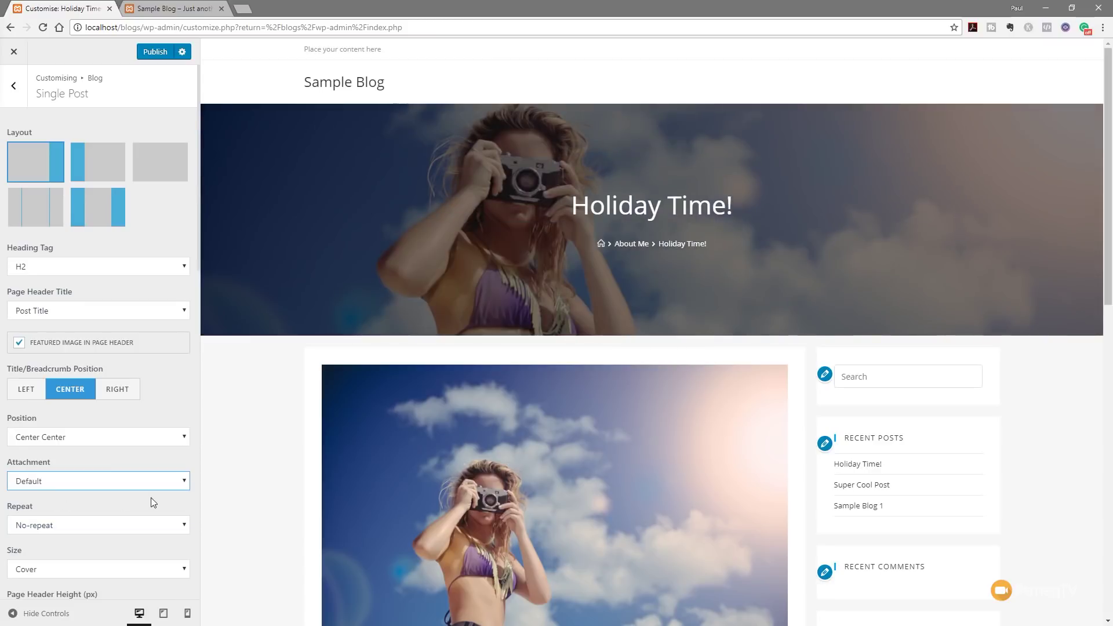
Step: Set the page header image's repeat to No-repeat and its size to Cover
scroll(150, 498, down, 1)
click(114, 469)
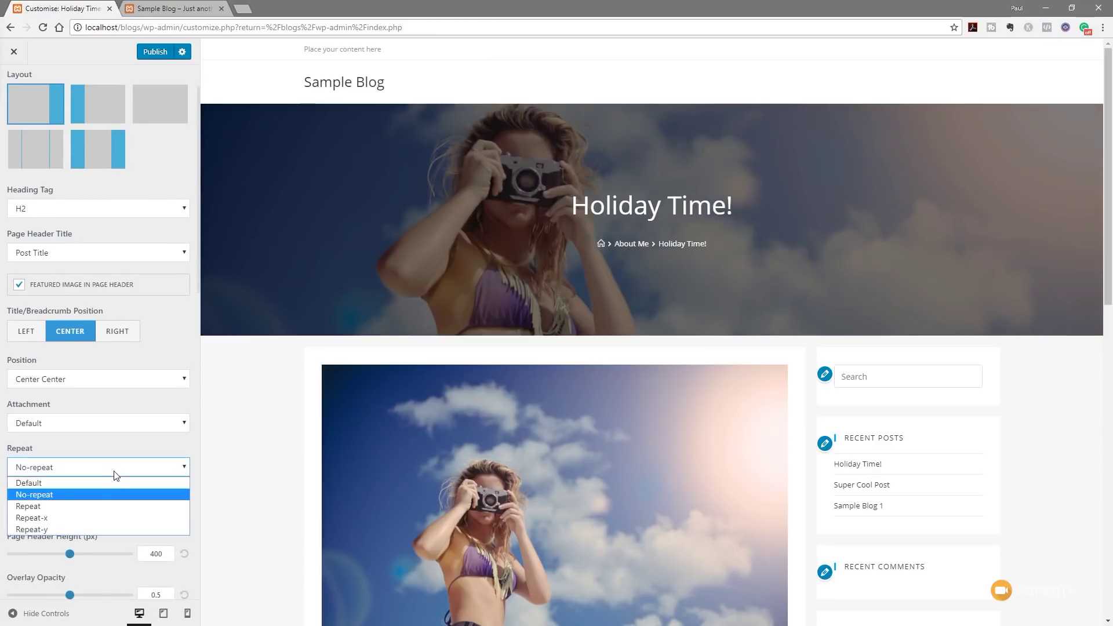
click(75, 496)
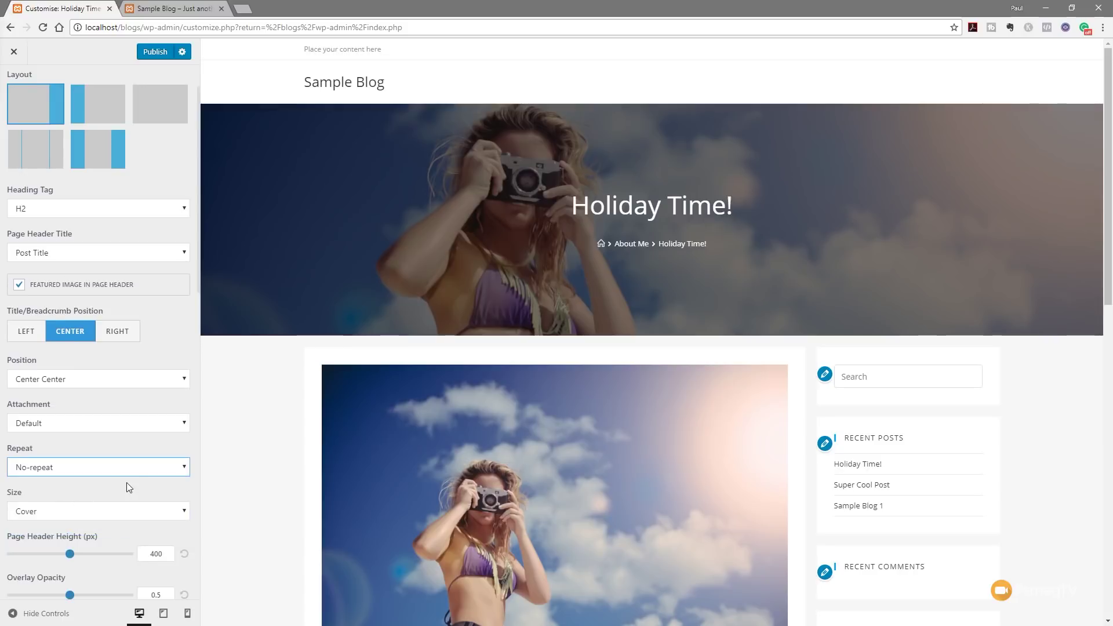
click(144, 515)
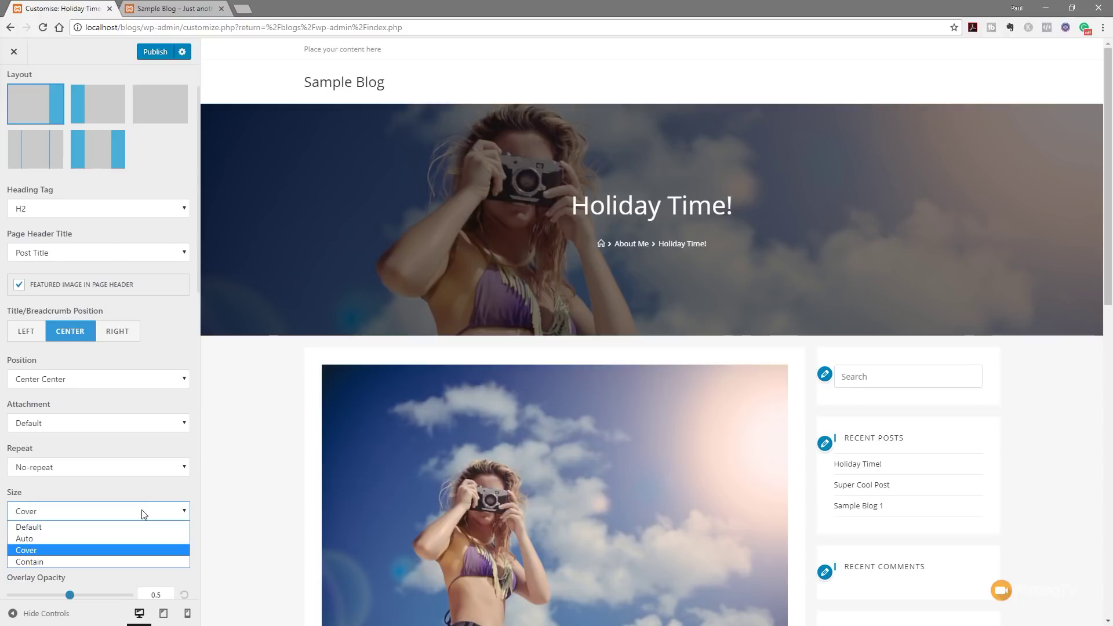
click(46, 547)
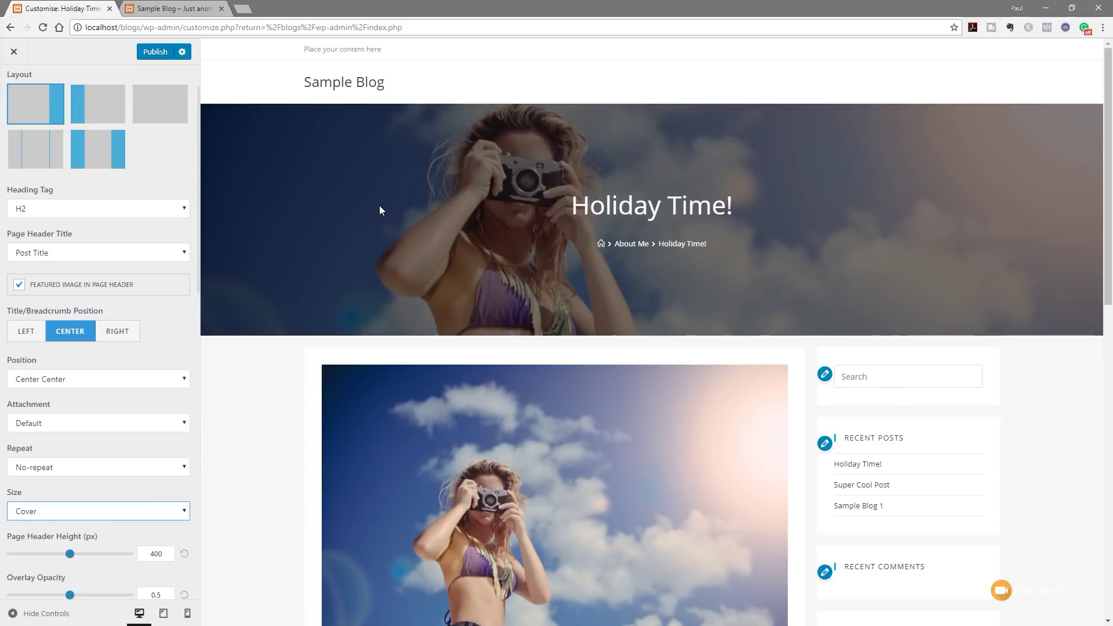
Step: Set the page header height to 598 px and keep the overlay opacity at 0.5
scroll(83, 542, down, 3)
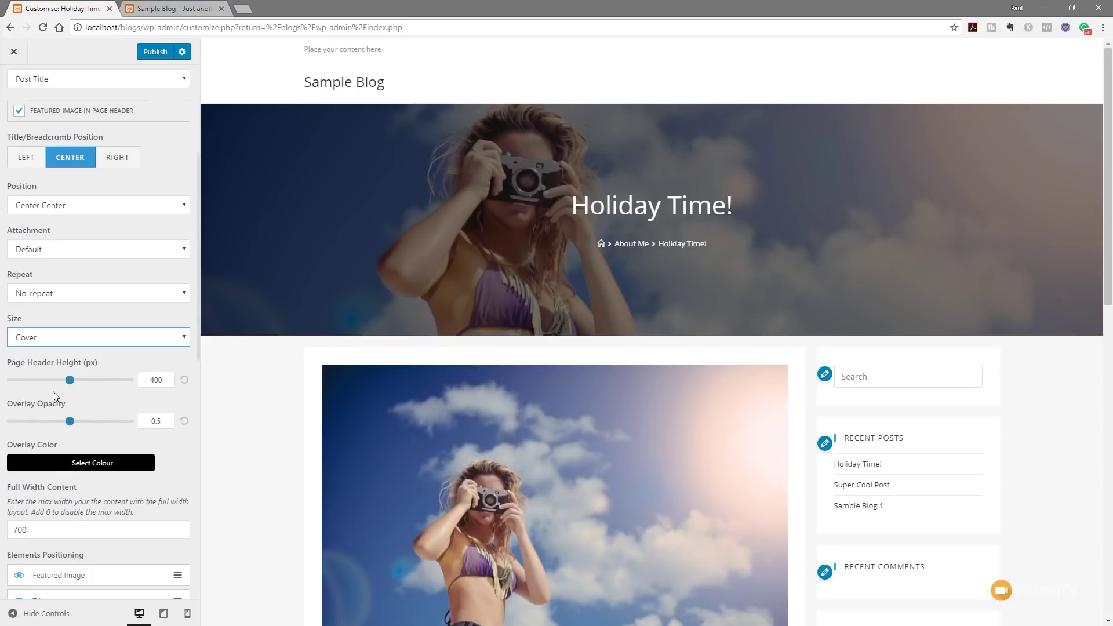
drag(70, 384, 101, 387)
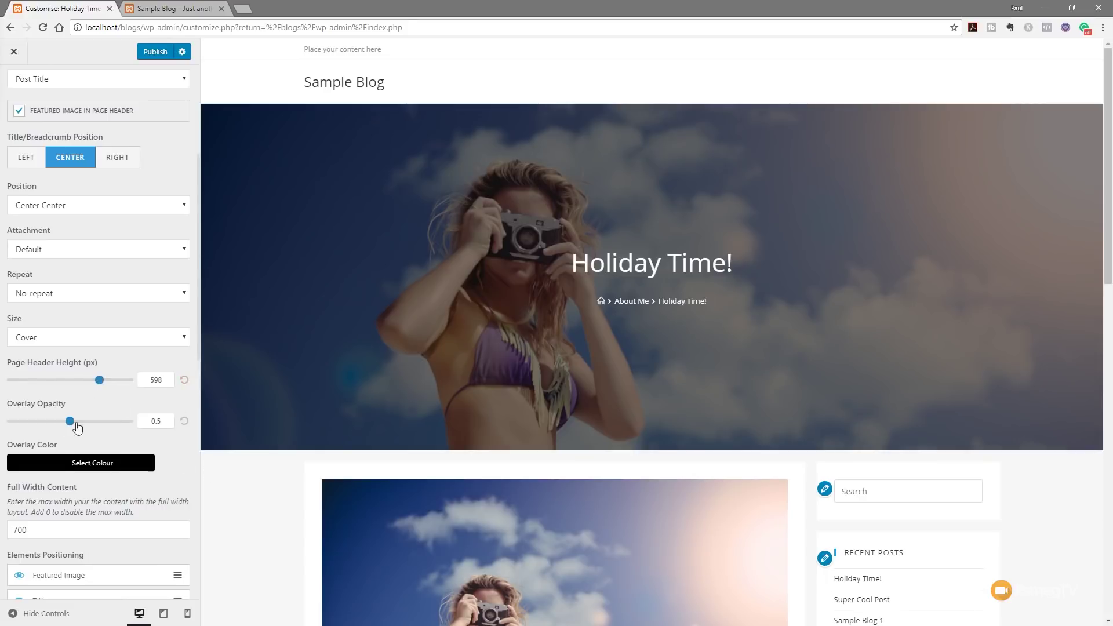
mouse_move(69, 422)
mouse_down()
mouse_move(94, 422)
mouse_move(44, 422)
mouse_move(85, 424)
mouse_move(76, 426)
mouse_up()
Step: Hide the Featured Image element in the single post's elements positioning and review the post beneath its header
scroll(104, 455, down, 3)
scroll(272, 538, down, 3)
scroll(273, 537, down, 2)
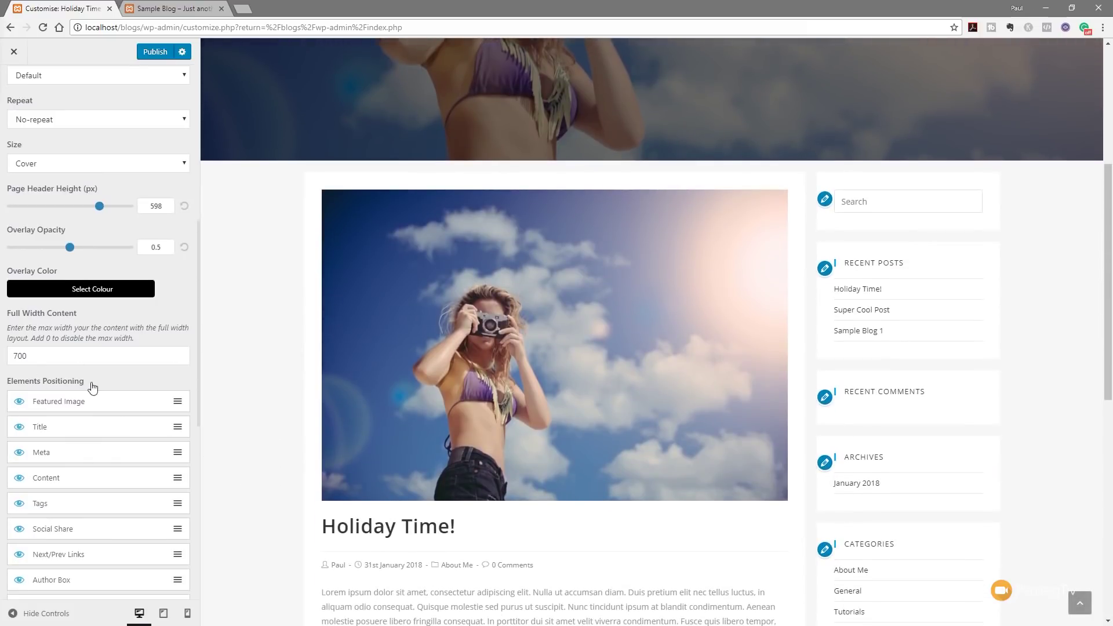
scroll(93, 387, down, 1)
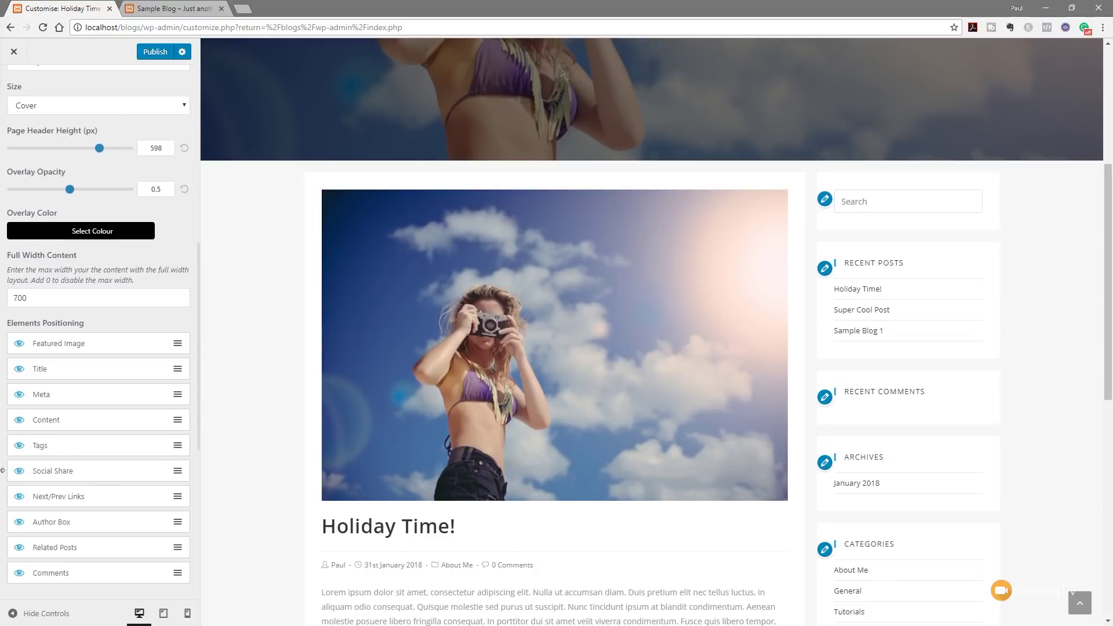
scroll(441, 387, up, 3)
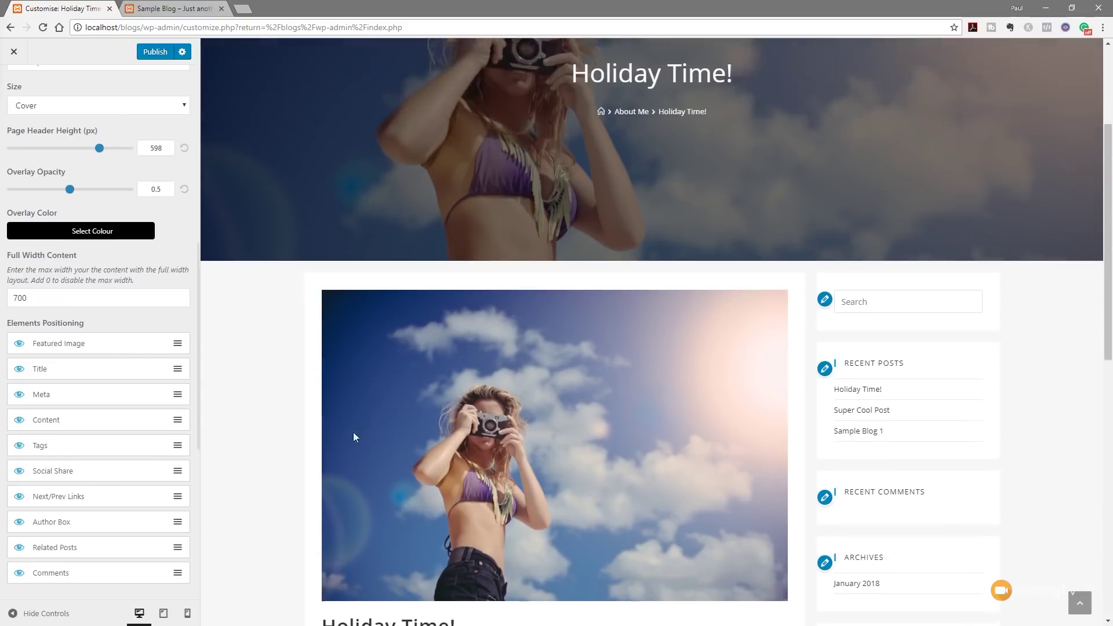
scroll(426, 458, down, 2)
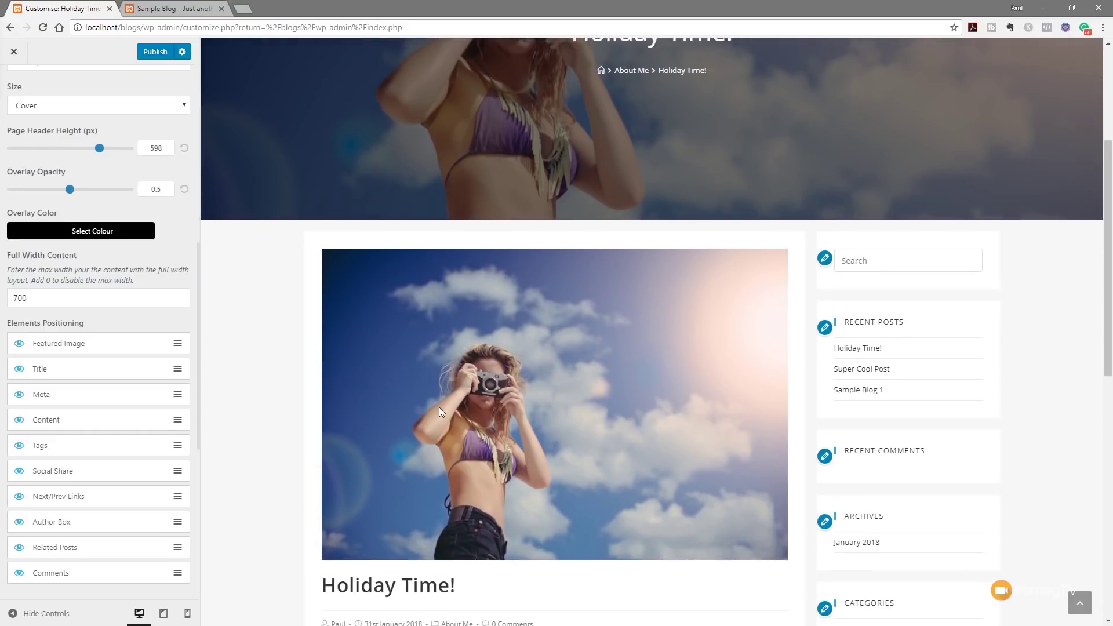
click(18, 344)
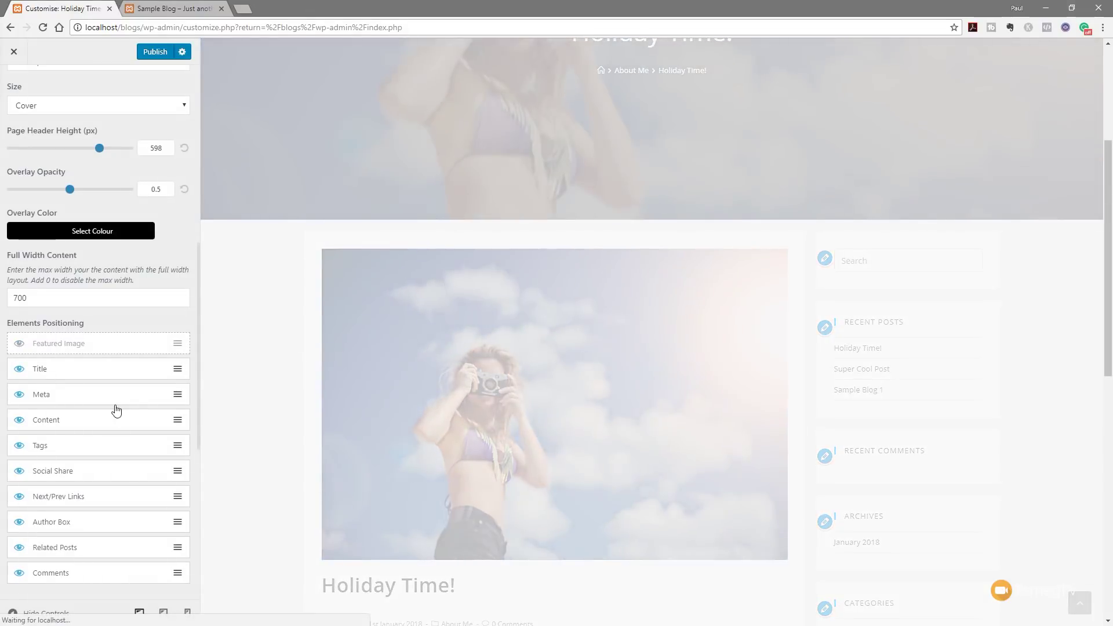
scroll(503, 361, up, 3)
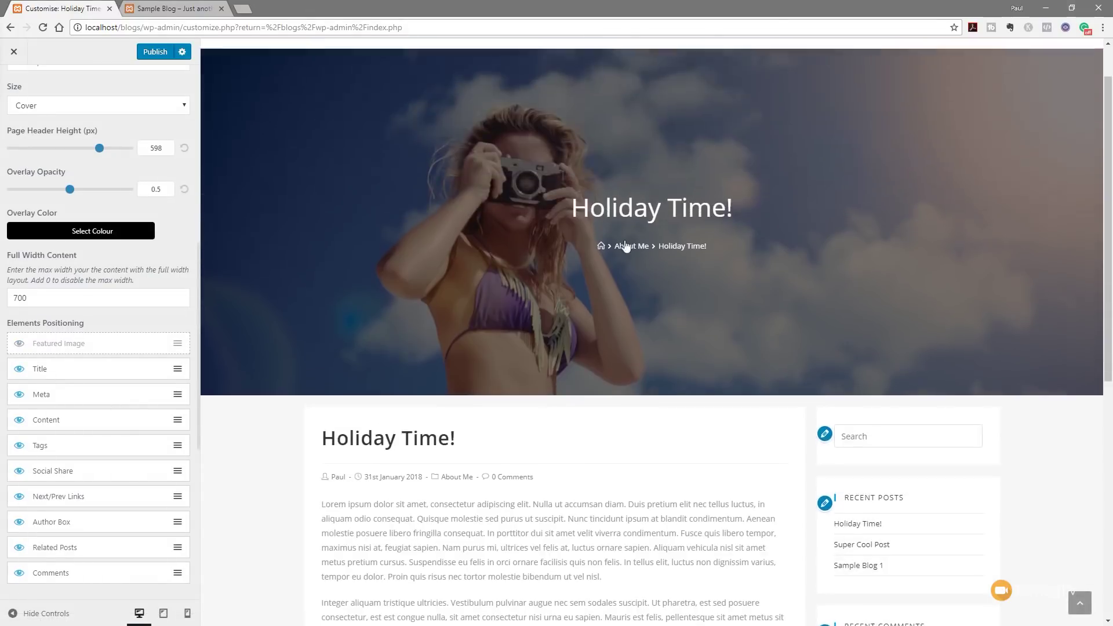
scroll(401, 548, down, 2)
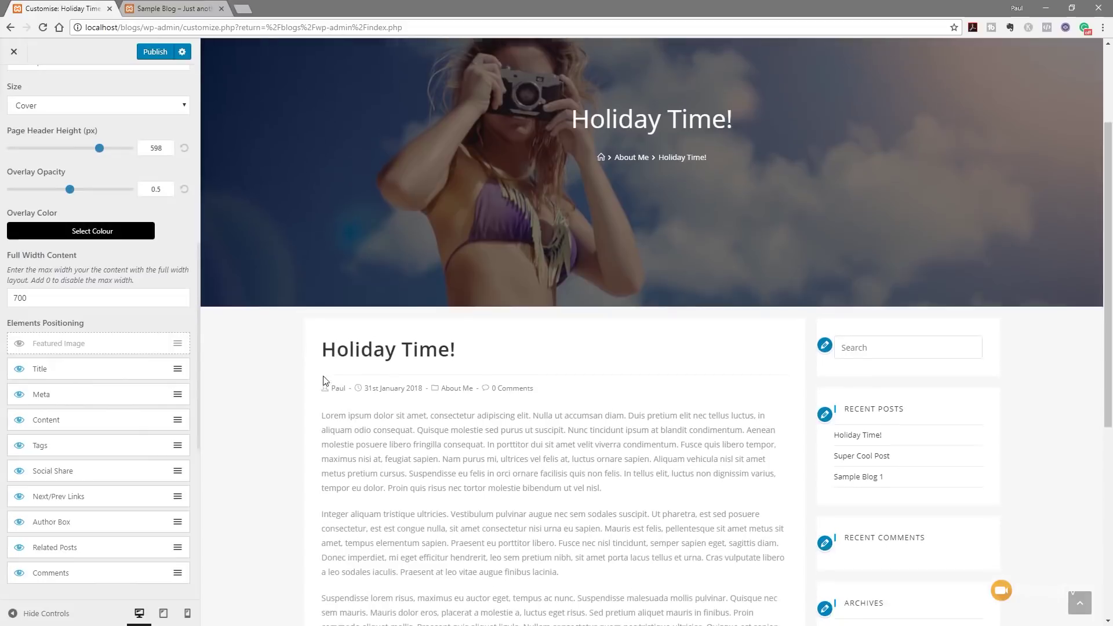
scroll(447, 500, down, 1)
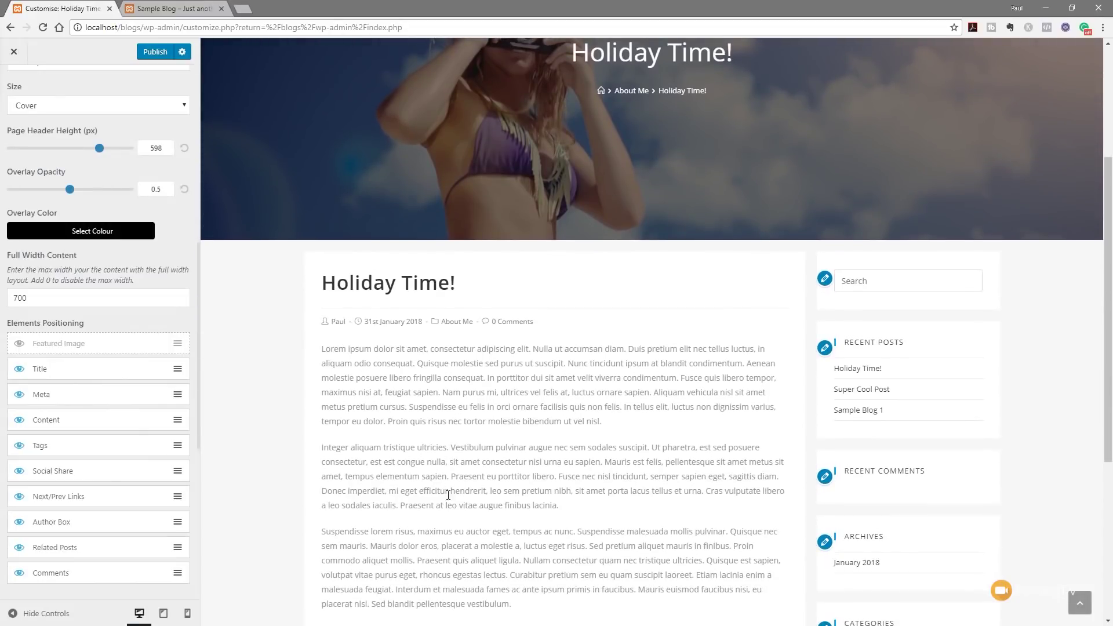
scroll(472, 437, up, 1)
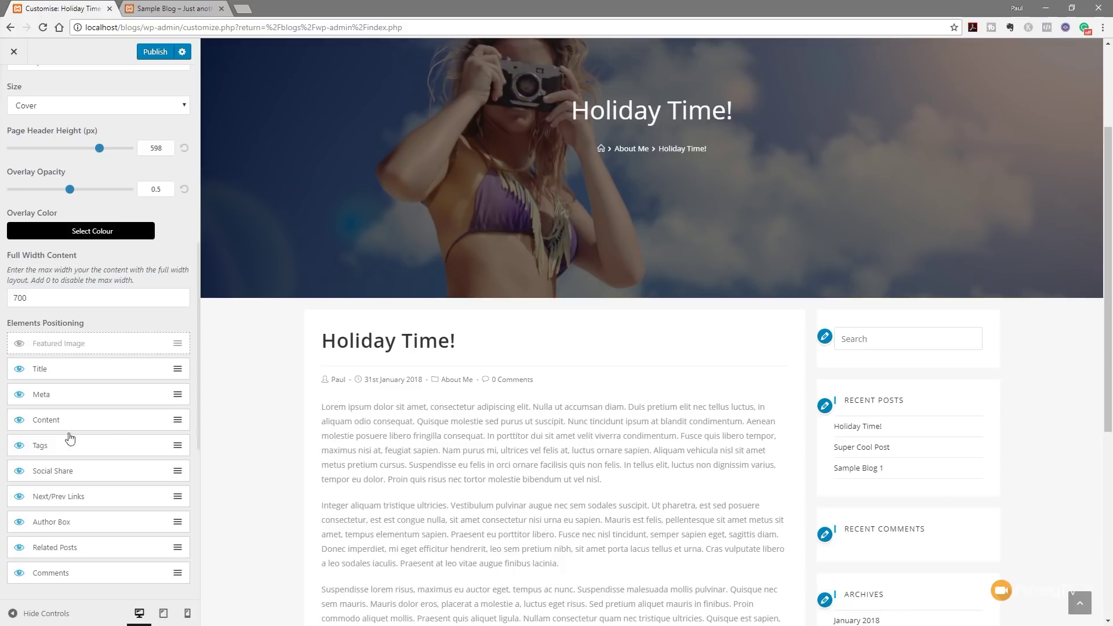
Step: Hide the Title and Meta elements of the single post and check the post down to its comment form
scroll(49, 435, down, 1)
click(19, 314)
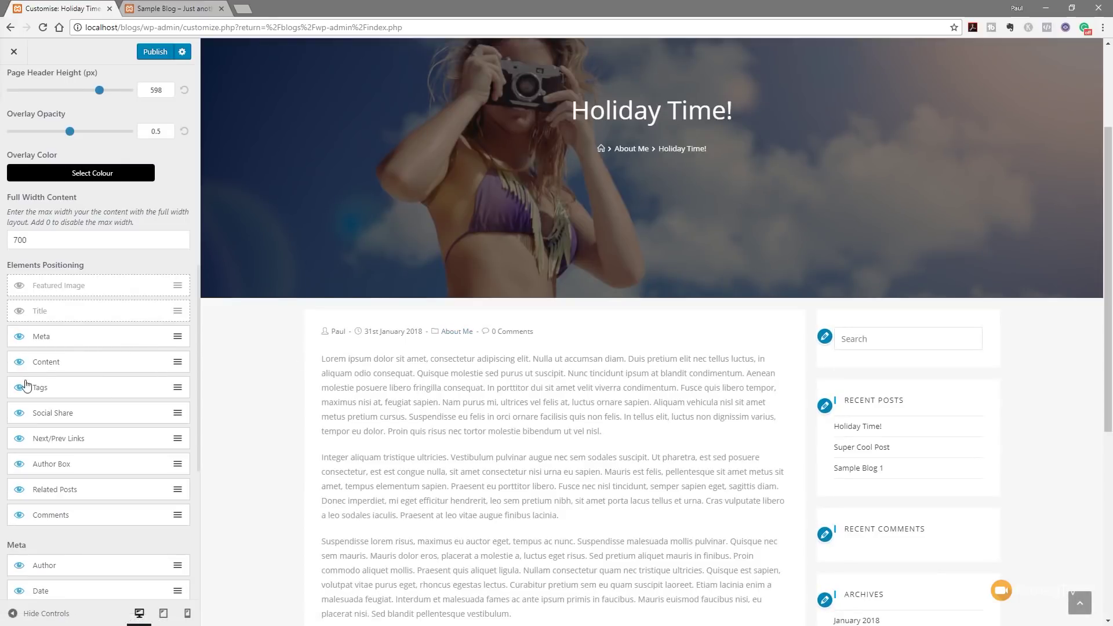
click(19, 337)
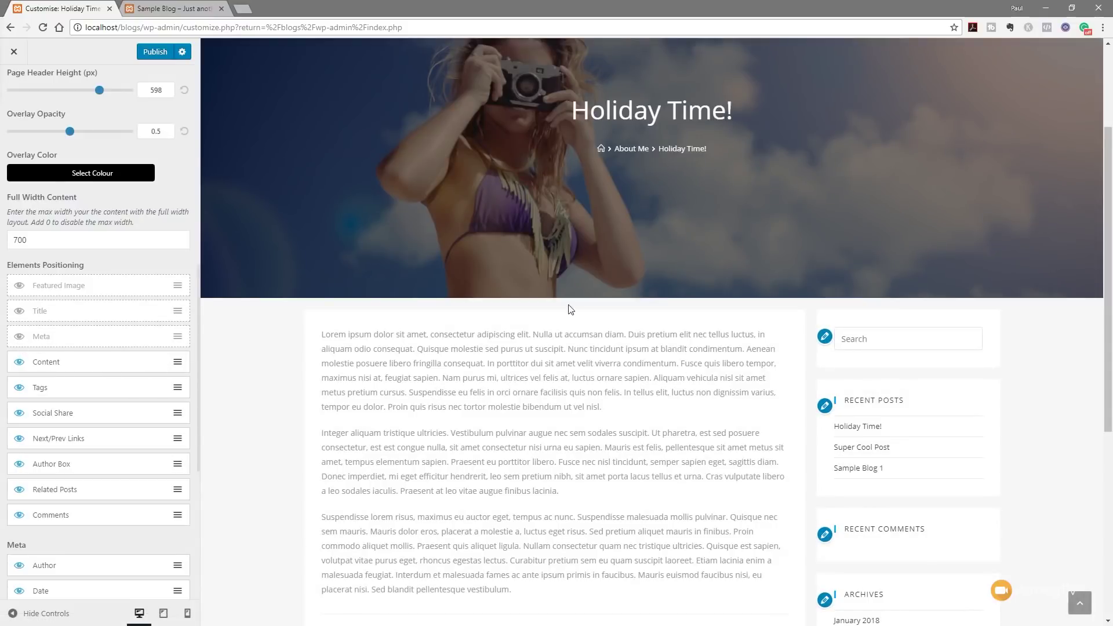
scroll(384, 393, down, 1)
scroll(343, 415, down, 3)
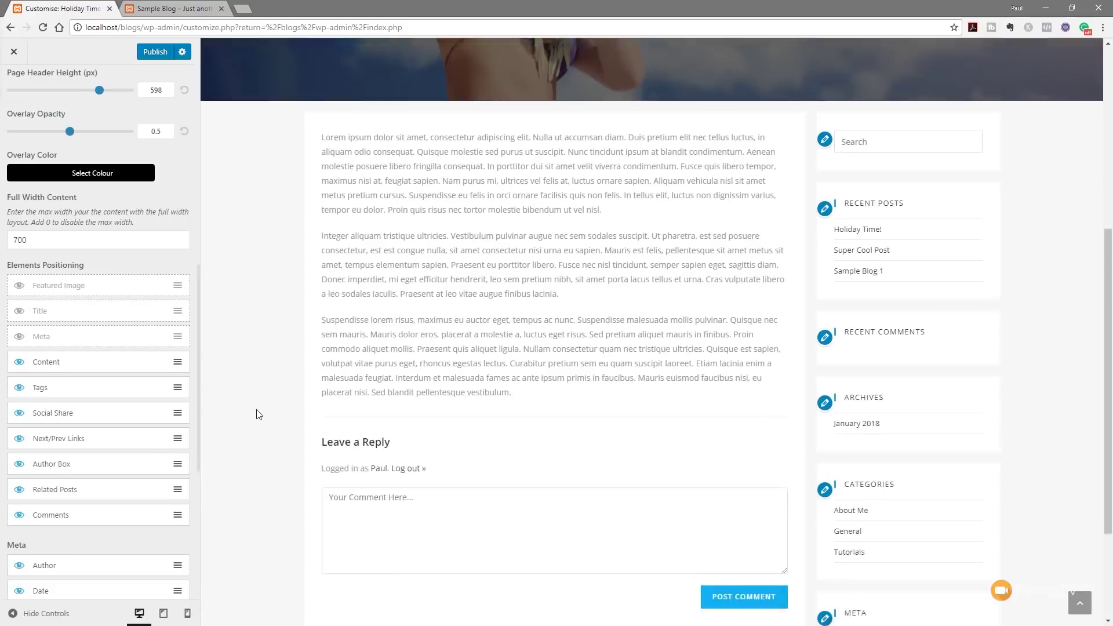
scroll(75, 452, down, 1)
scroll(75, 452, down, 2)
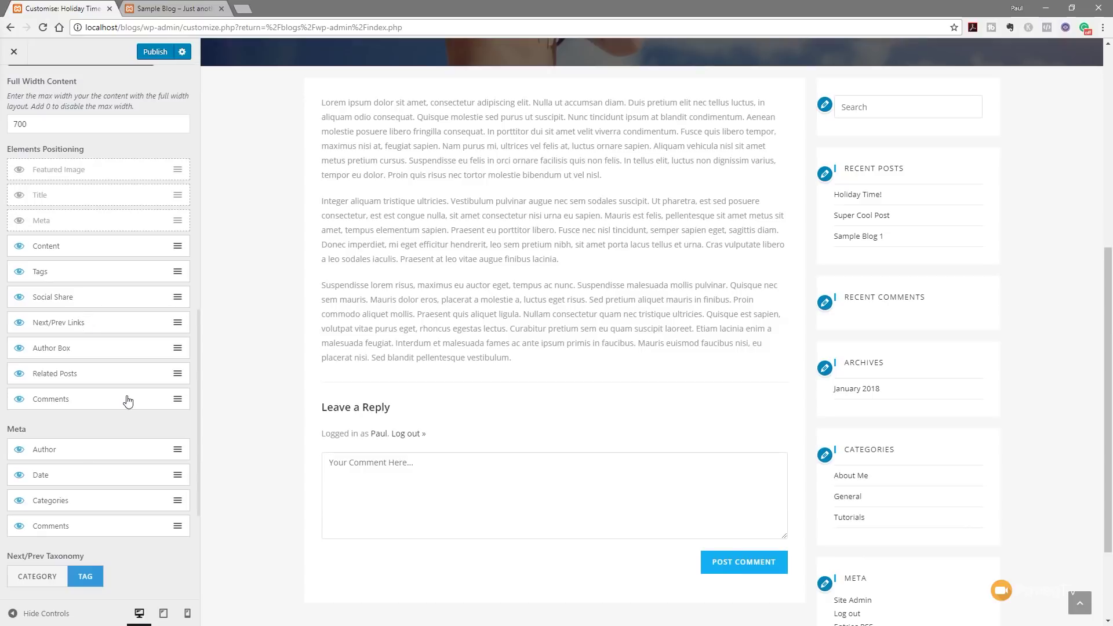
Step: Show the Meta element again and hide Categories and Comments from the post's meta information
scroll(325, 432, down, 2)
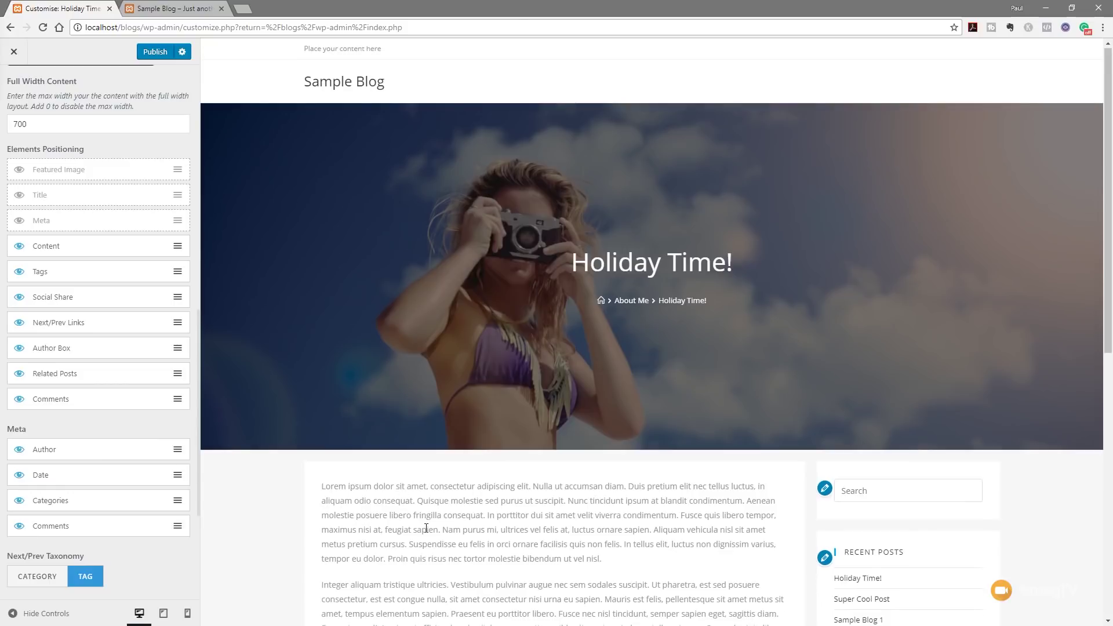
scroll(426, 528, down, 2)
click(18, 221)
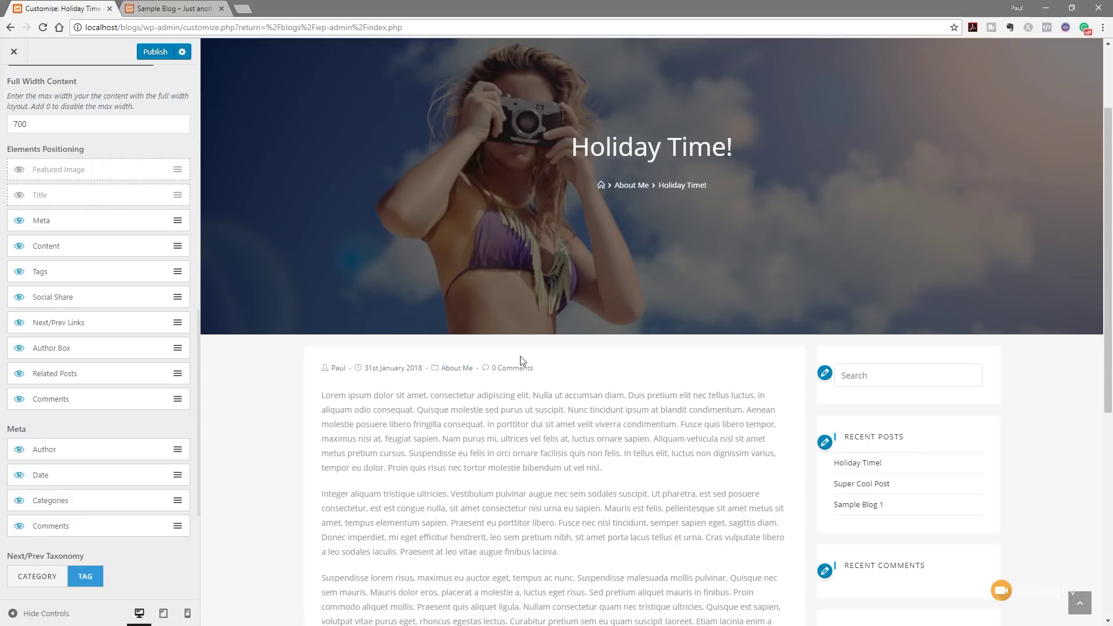
click(20, 501)
click(18, 527)
Step: Try the full width layout without a sidebar for single posts and preview the post down to its footer
scroll(131, 348, up, 10)
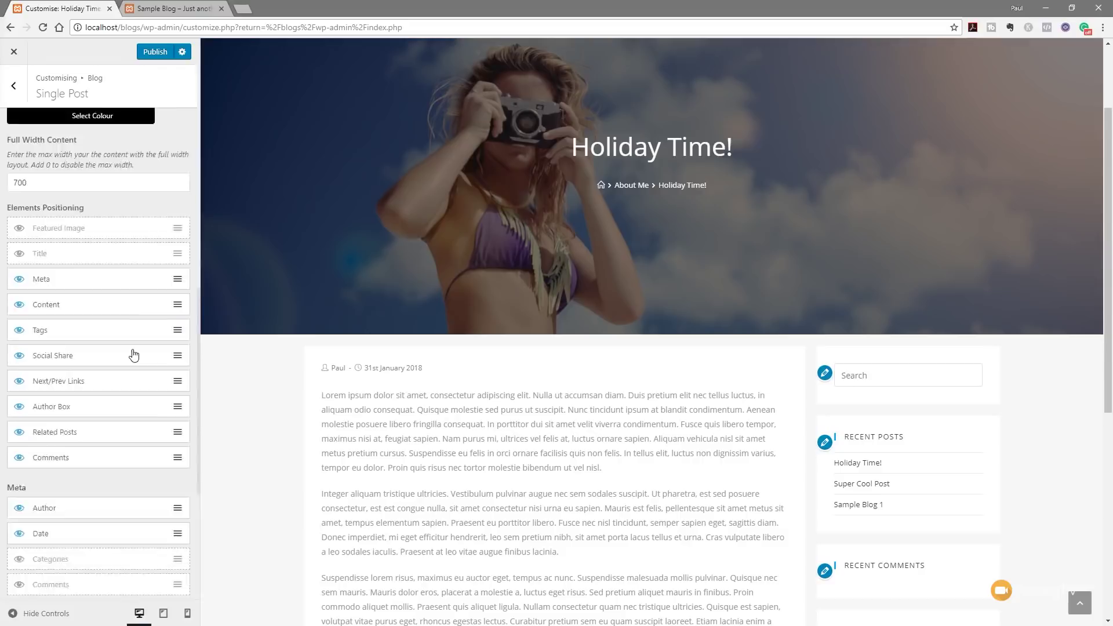
click(156, 170)
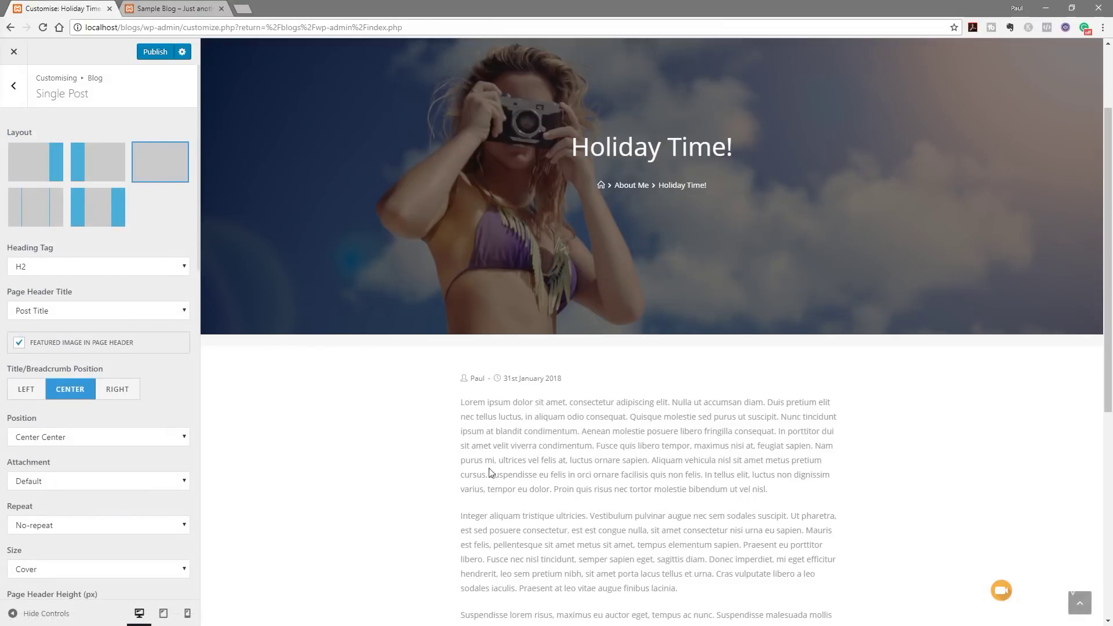
scroll(502, 464, down, 5)
scroll(393, 456, down, 2)
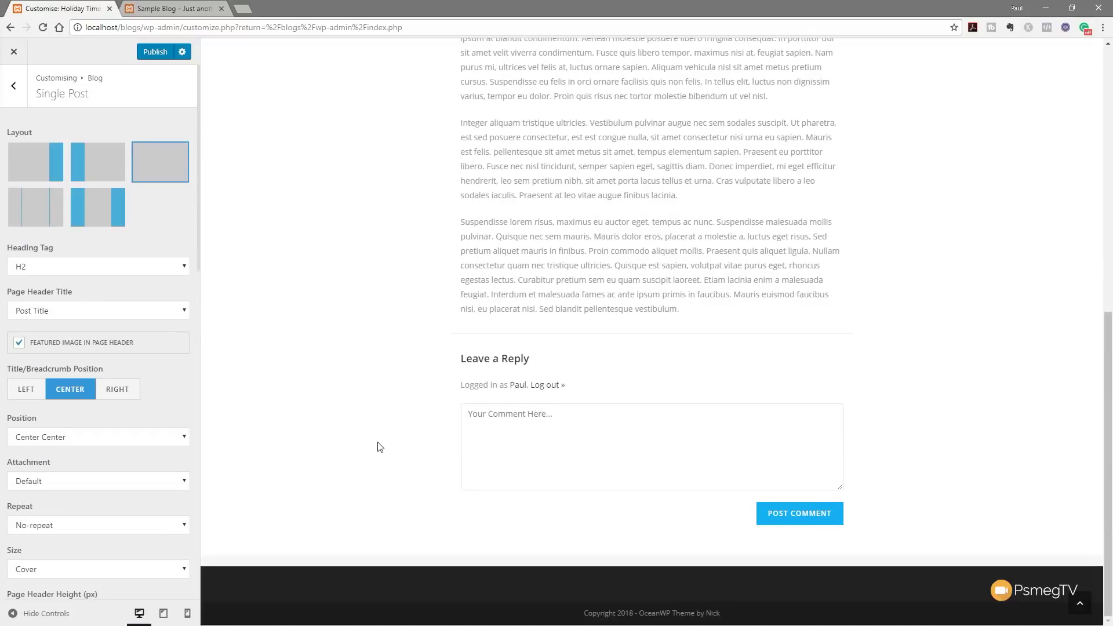
scroll(417, 280, up, 5)
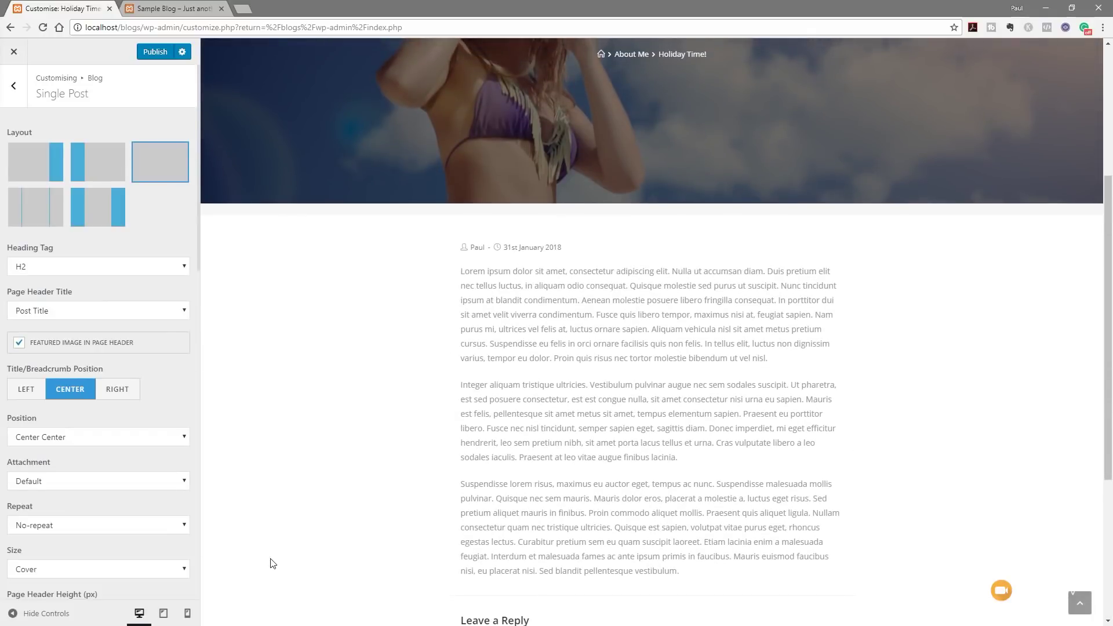
Step: Set the Full Width Content maximum width to 900 and preview the widened post
scroll(151, 408, down, 2)
scroll(151, 406, down, 3)
scroll(151, 404, up, 4)
scroll(151, 402, down, 4)
scroll(151, 402, down, 3)
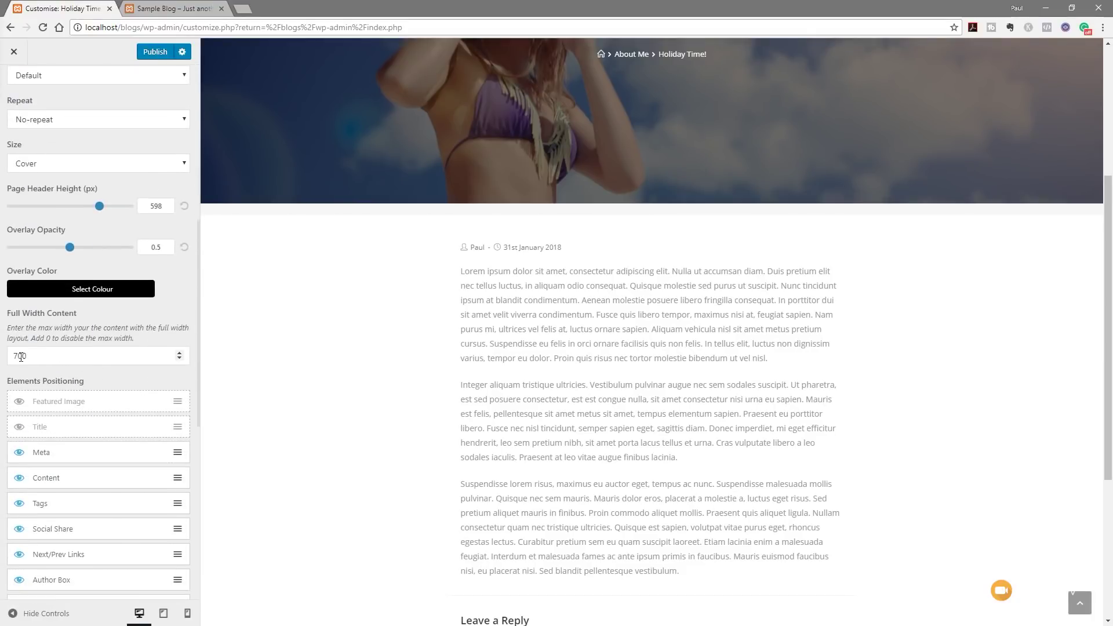
drag(18, 357, 11, 356)
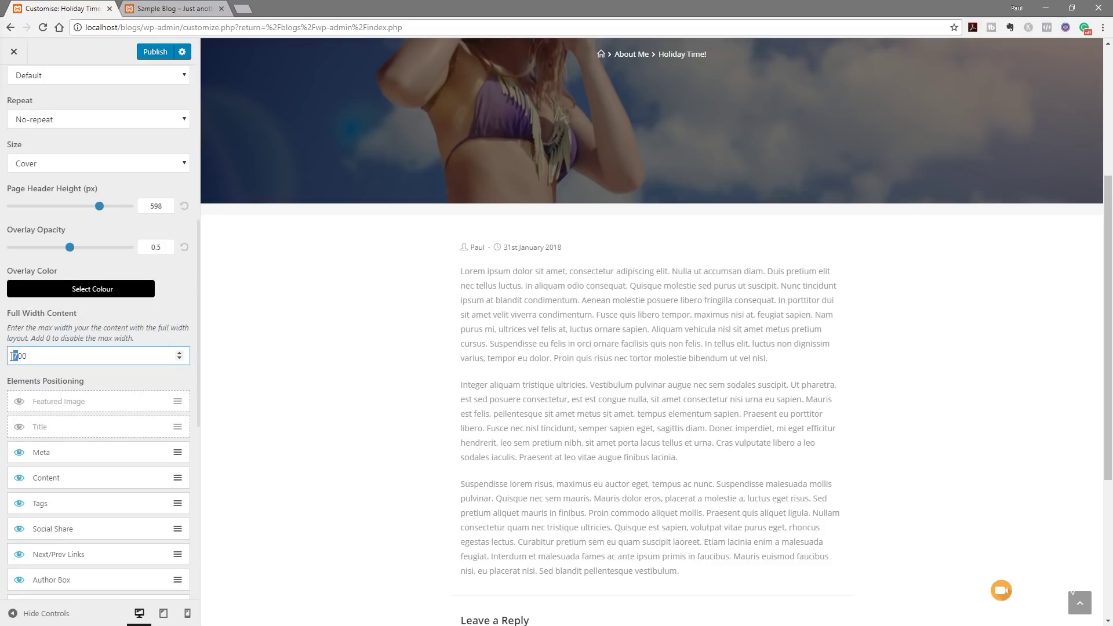
text(9)
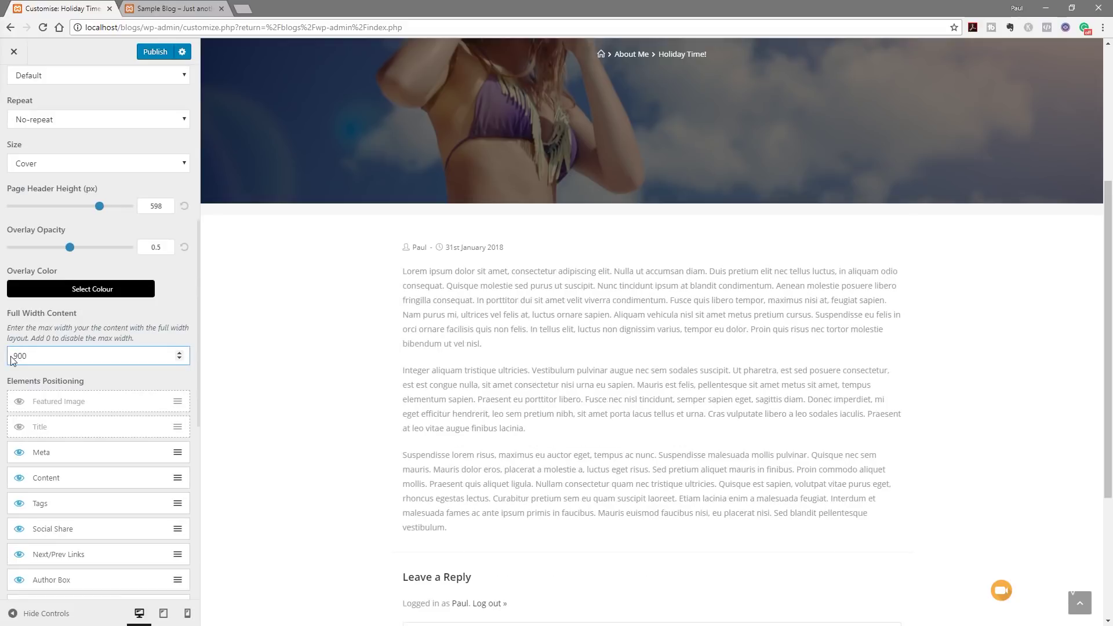
scroll(388, 446, down, 3)
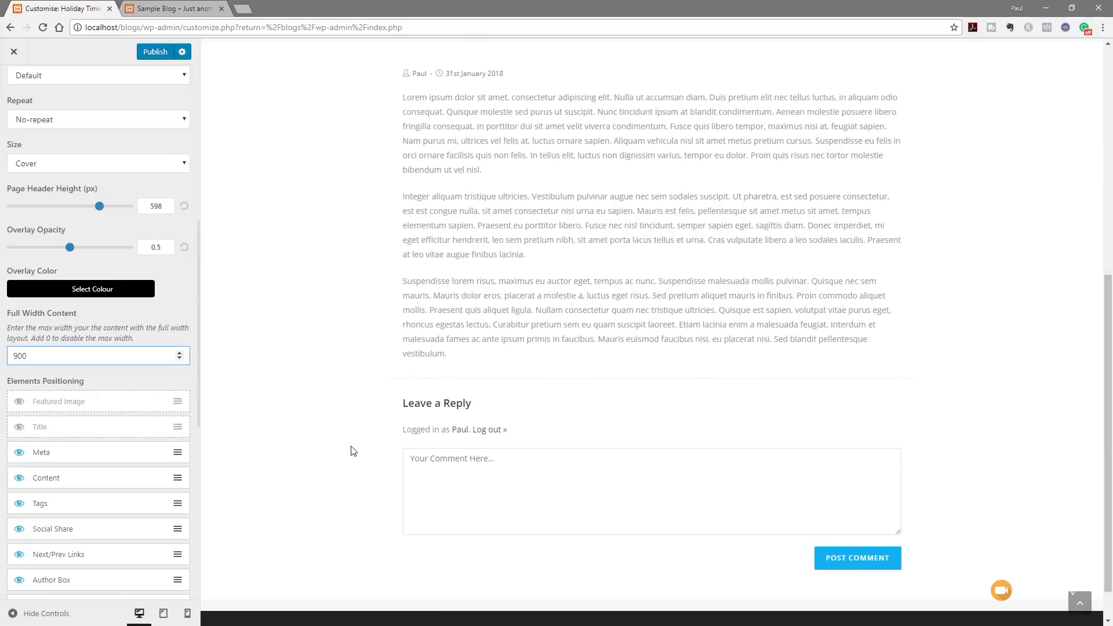
scroll(351, 451, up, 4)
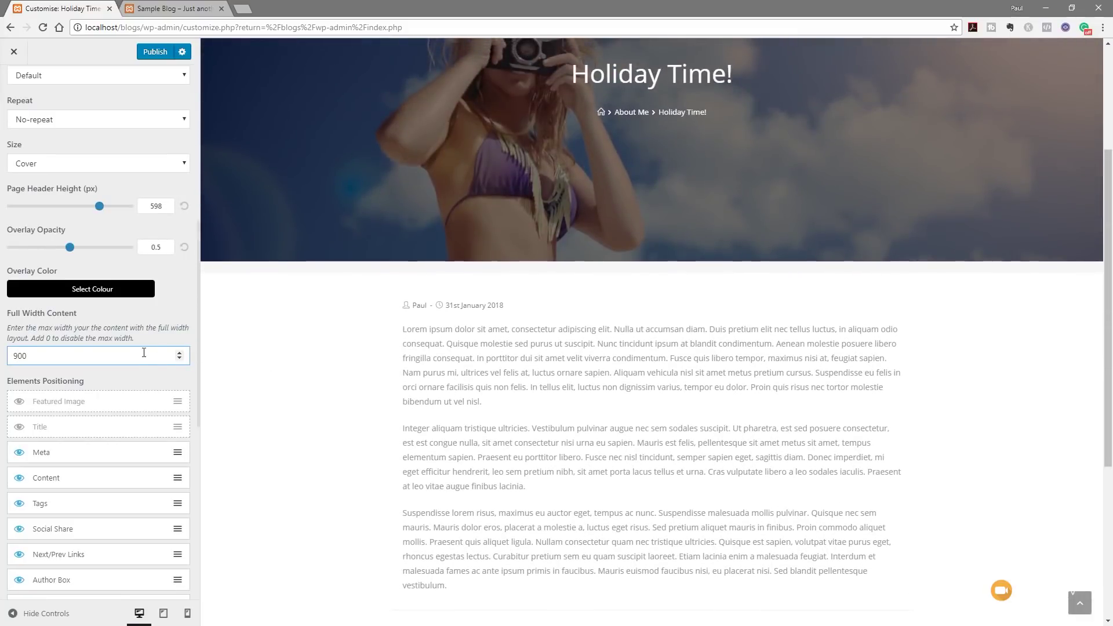
Step: Set the single post layout back to the right sidebar and preview the whole post
scroll(139, 319, up, 5)
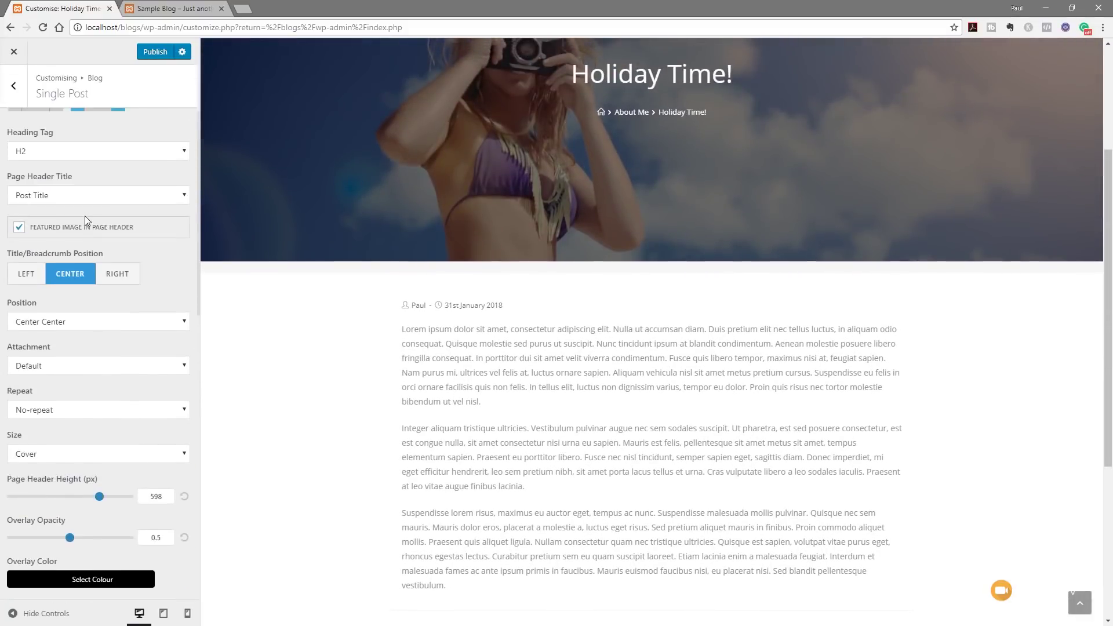
scroll(138, 238, up, 2)
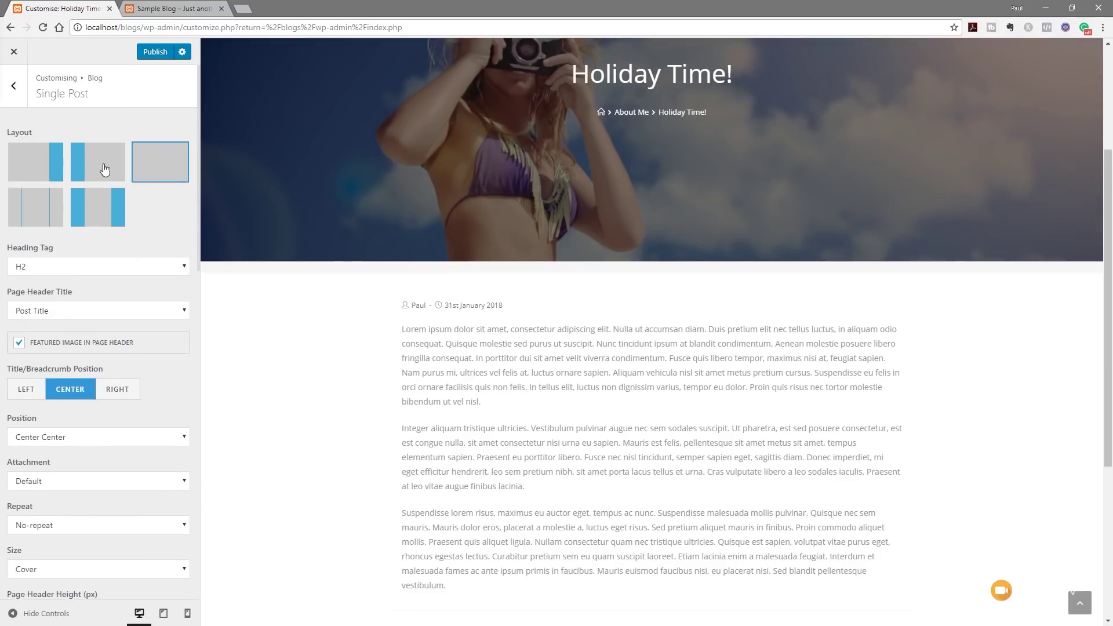
click(51, 168)
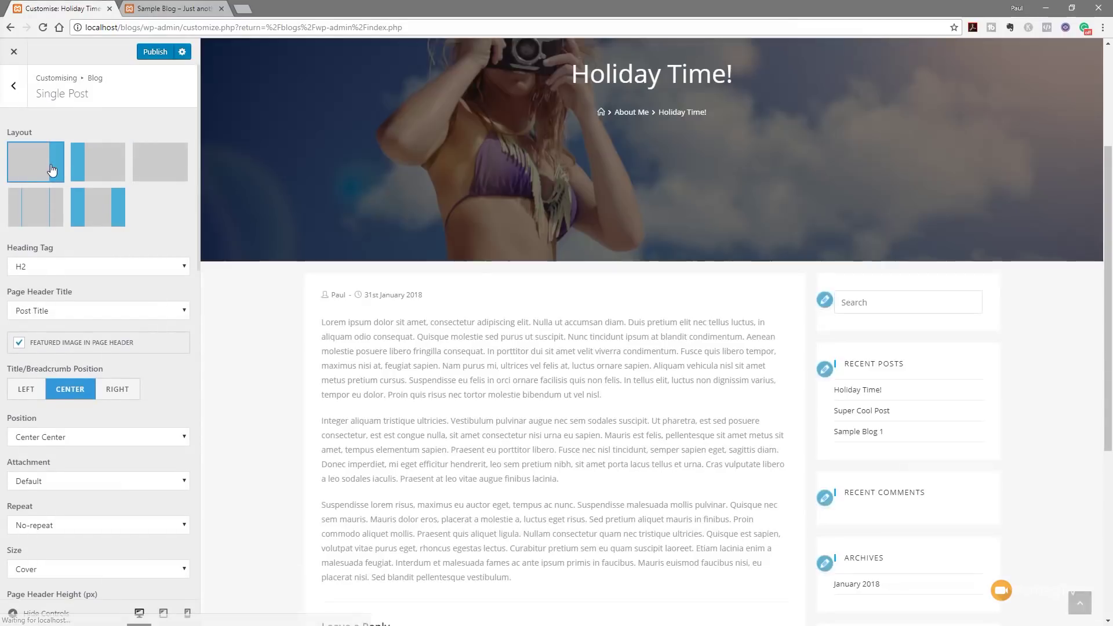
scroll(264, 414, down, 5)
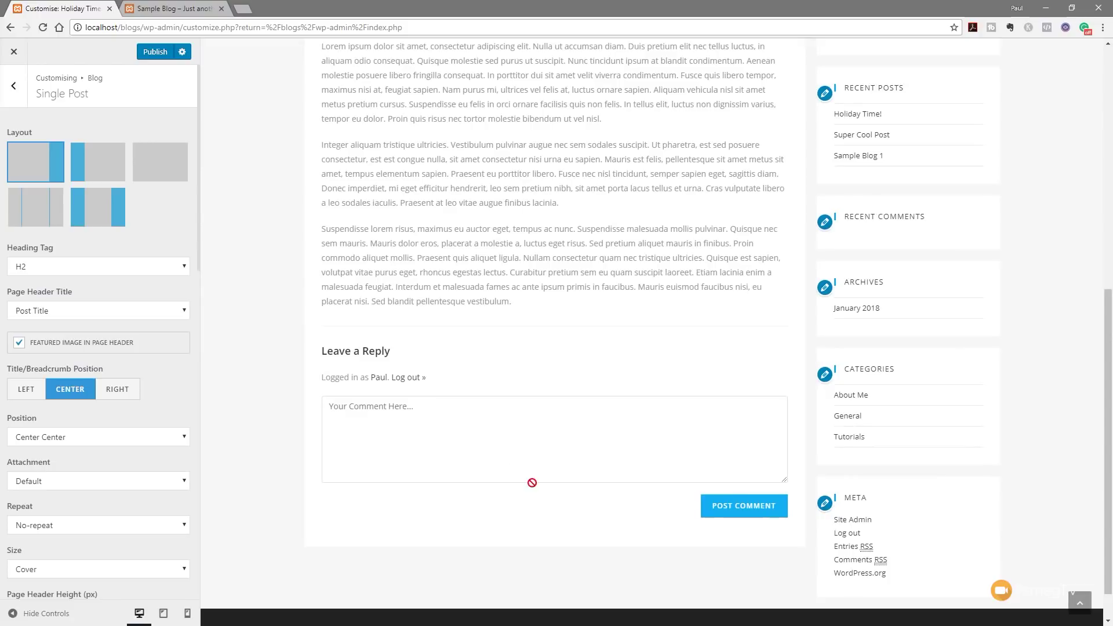
scroll(556, 416, up, 7)
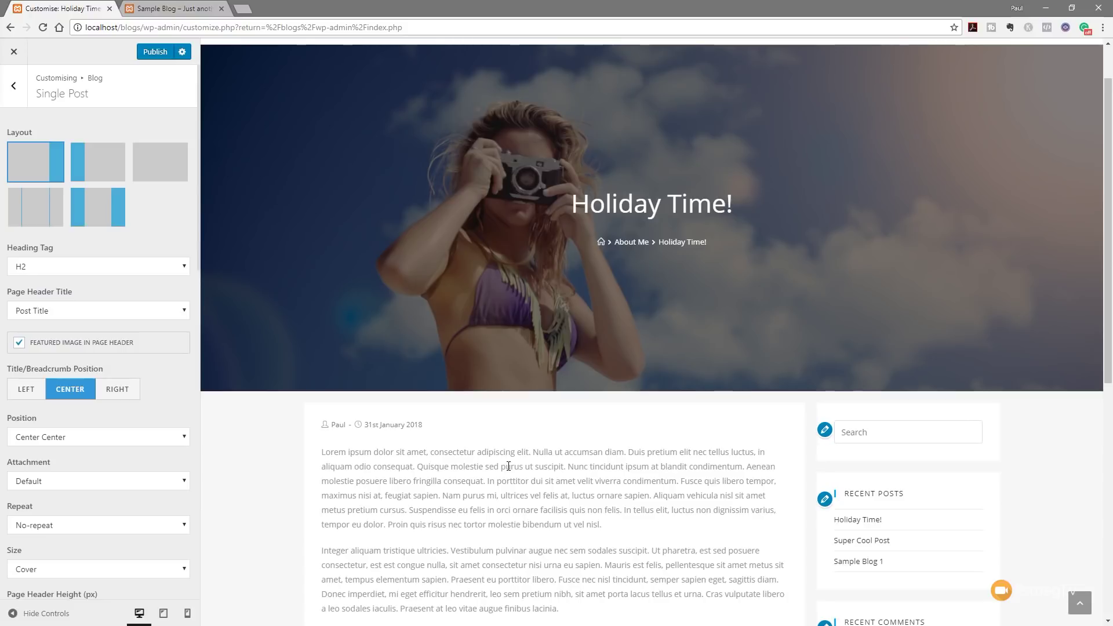
Step: Publish the single post layout changes and leave the customiser for the admin dashboard
scroll(270, 506, up, 1)
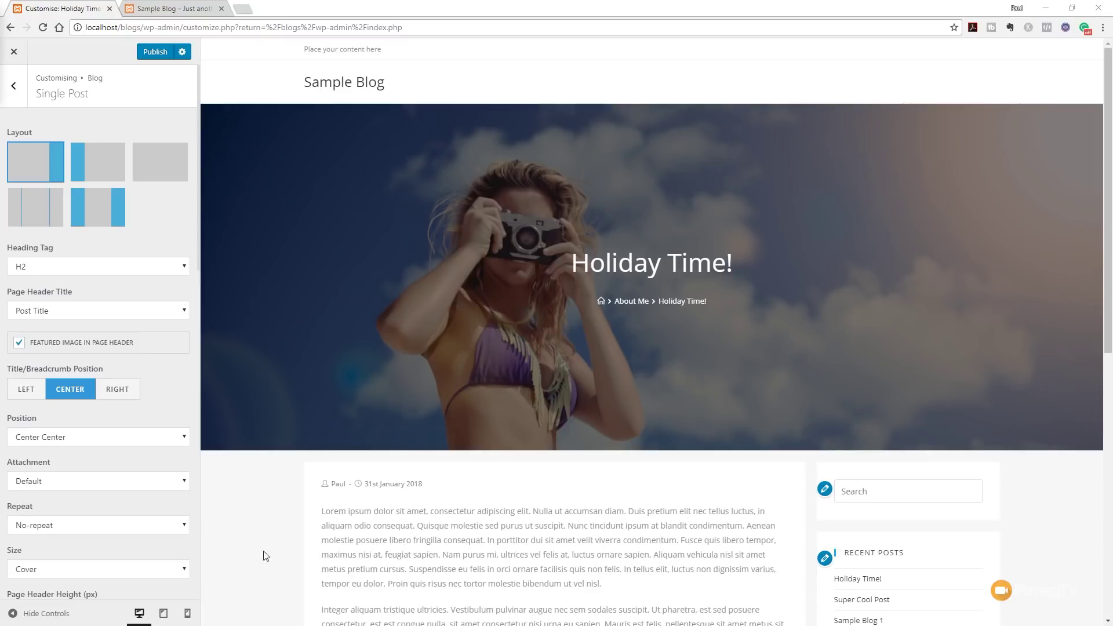
click(155, 53)
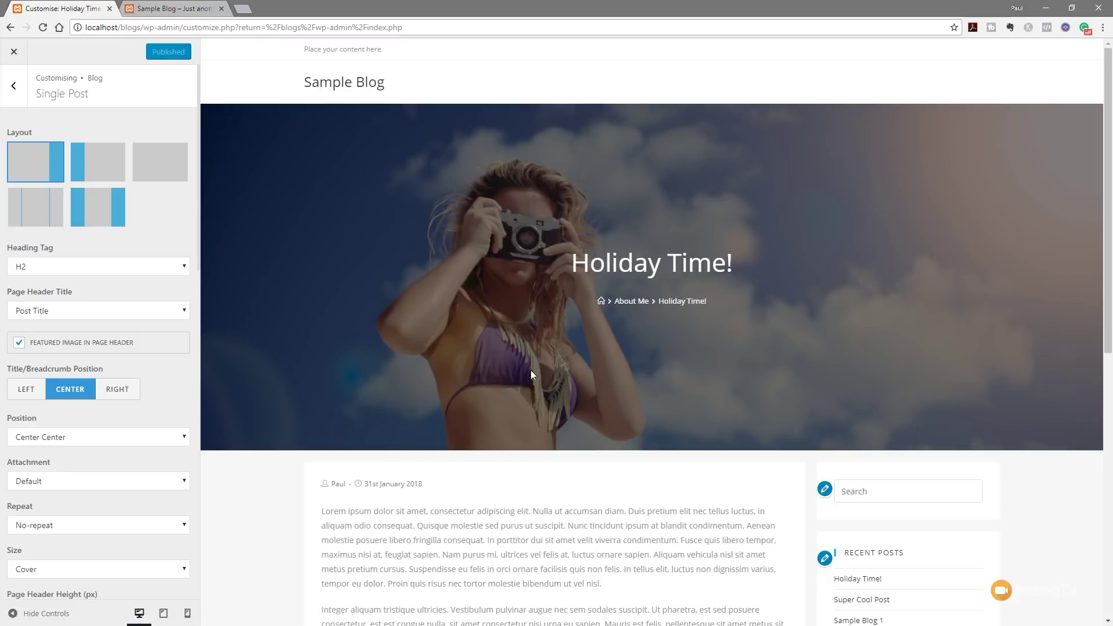
click(18, 58)
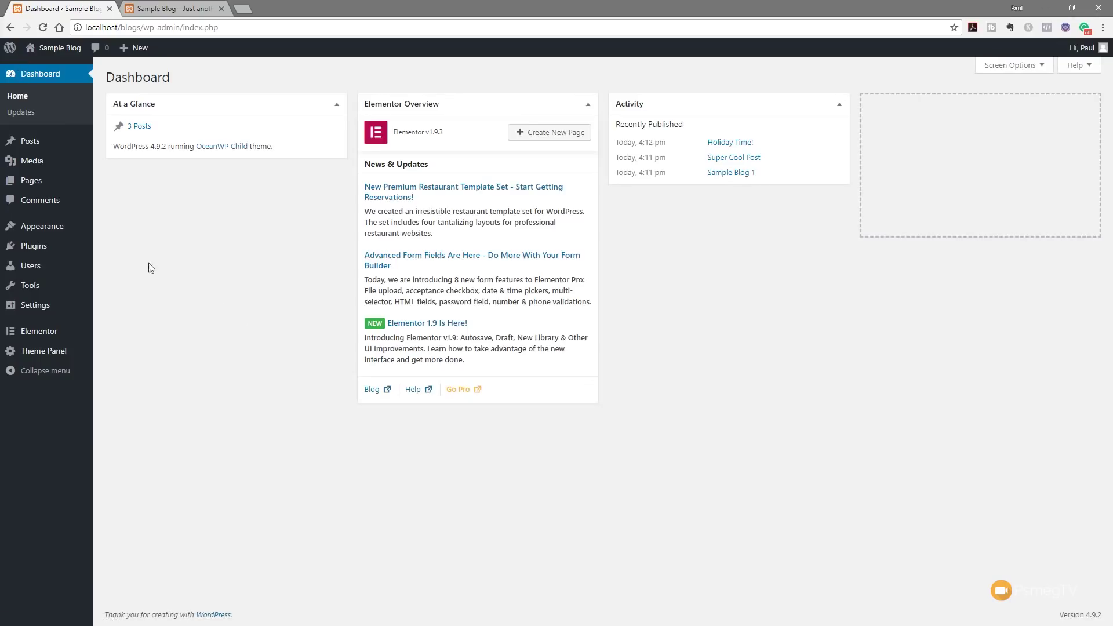
Step: Create a new navigation menu named Main Menu
mouse_move(52, 229)
click(113, 279)
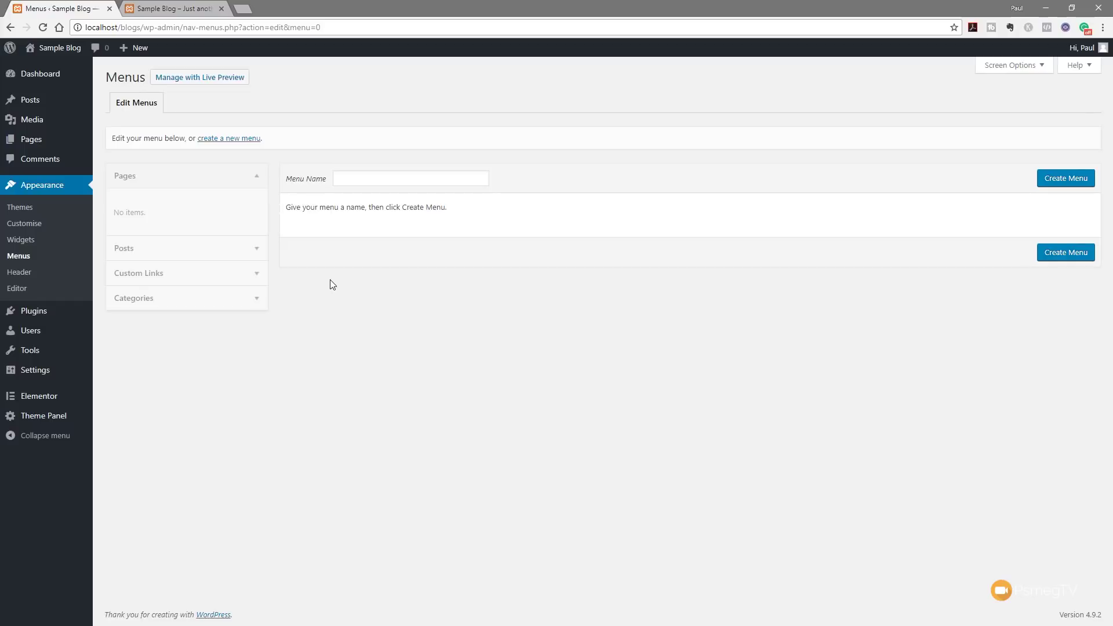
click(344, 179)
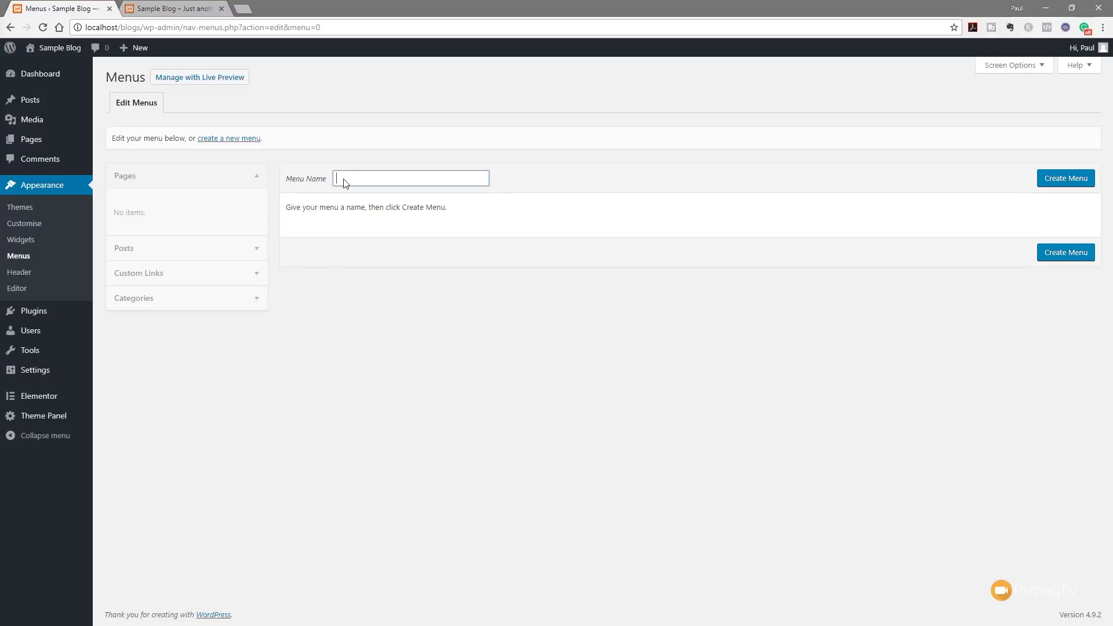
text(Main Menu)
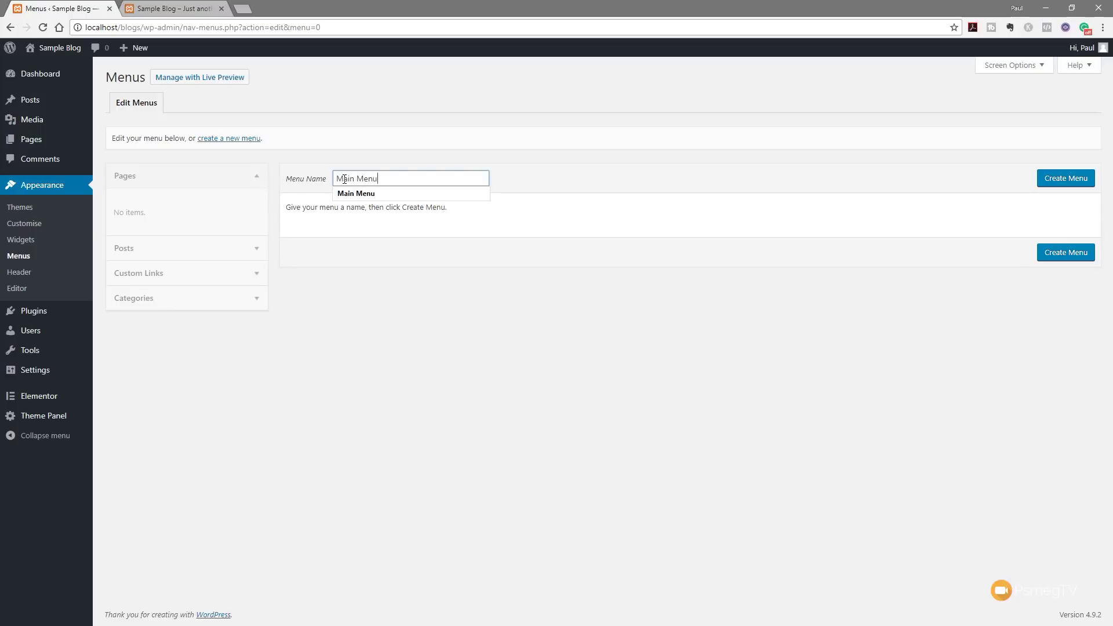
click(1070, 178)
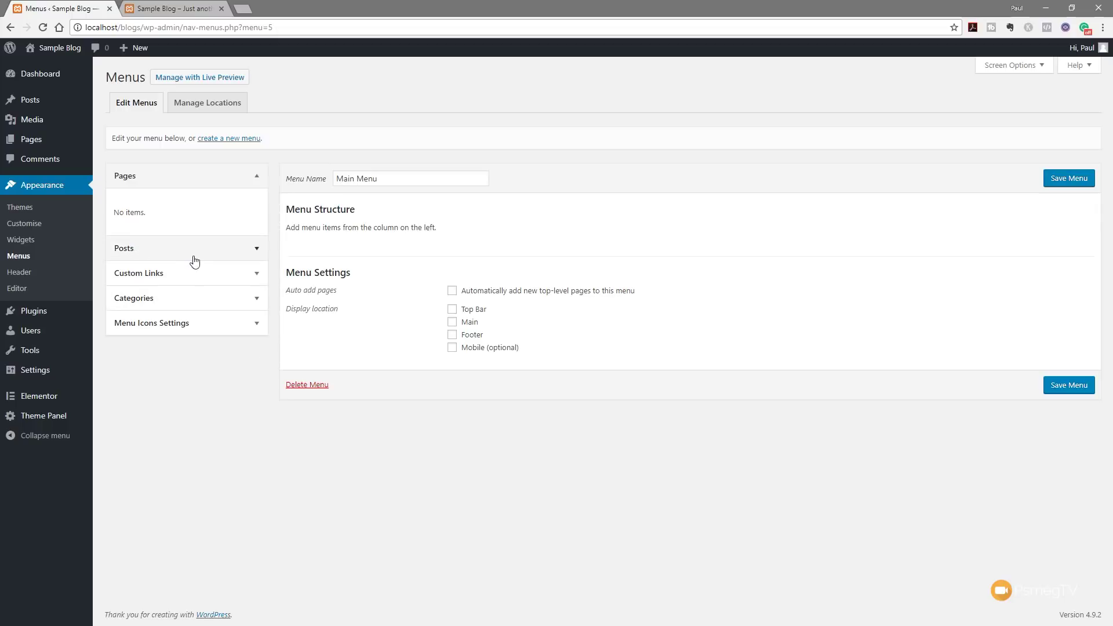
Step: Add the General, About Me and Tutorials categories to the Main Menu
click(186, 298)
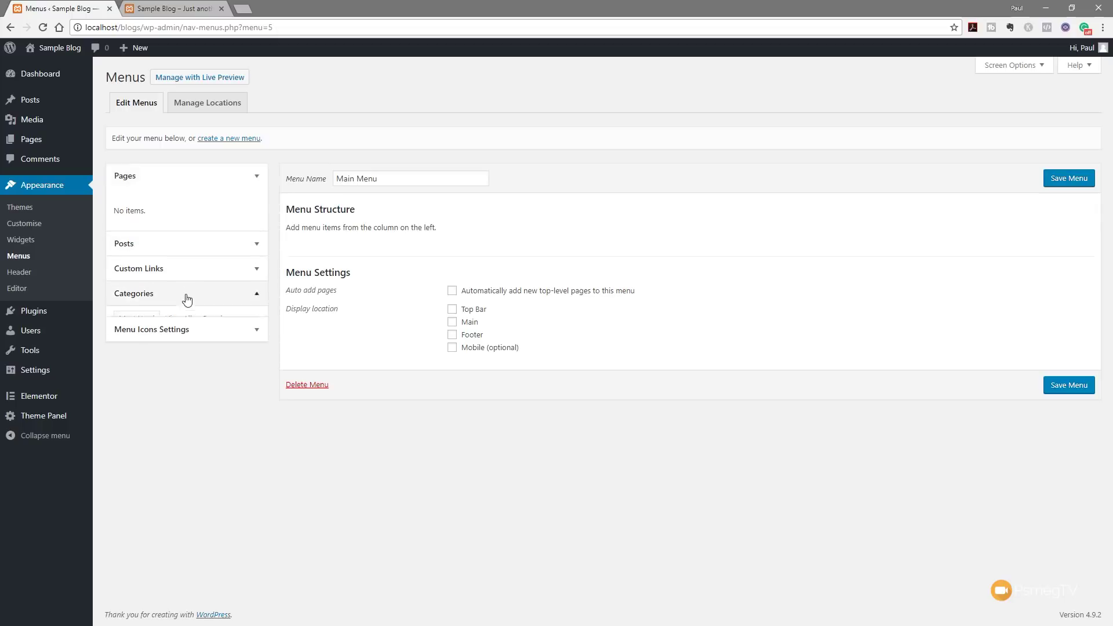
click(150, 307)
click(151, 322)
click(152, 336)
click(232, 364)
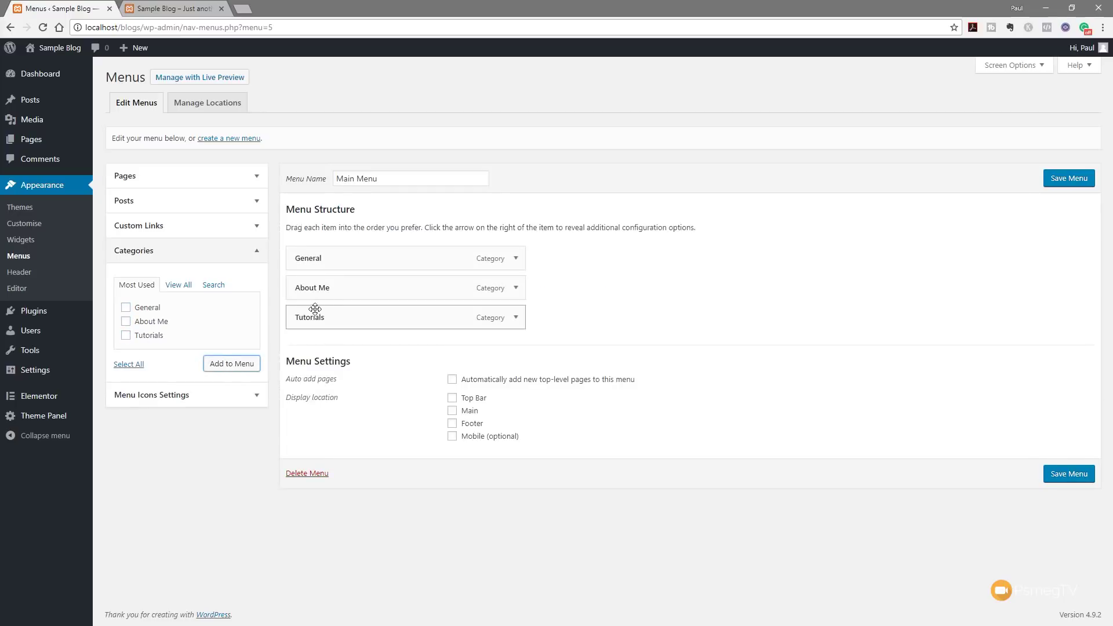
Step: Assign the Main Menu to the Main display location and save the menu
click(451, 413)
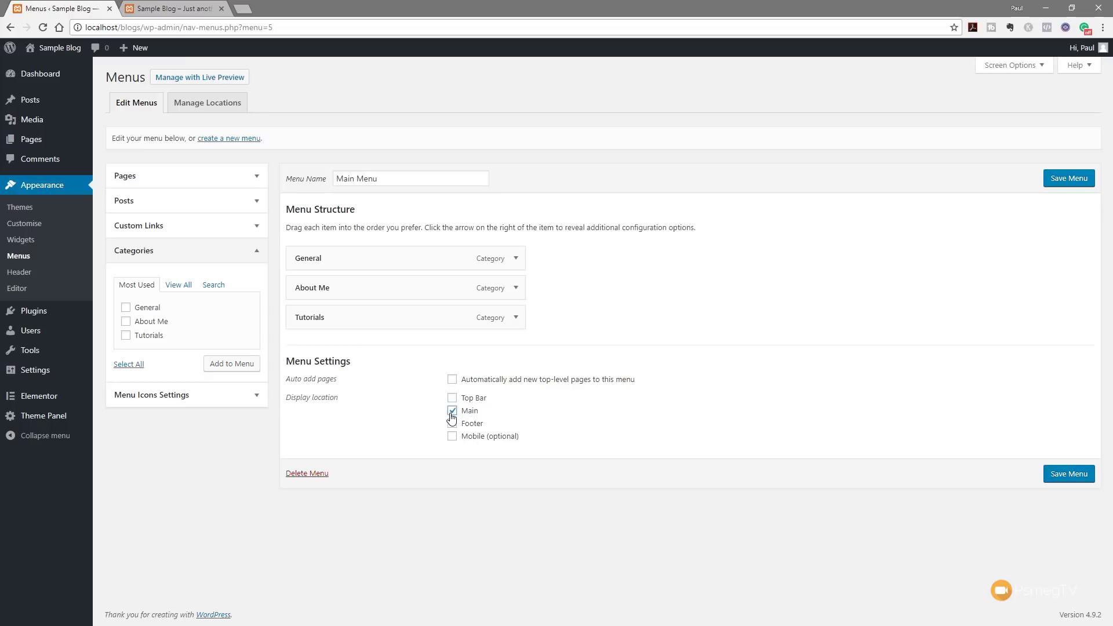
click(191, 250)
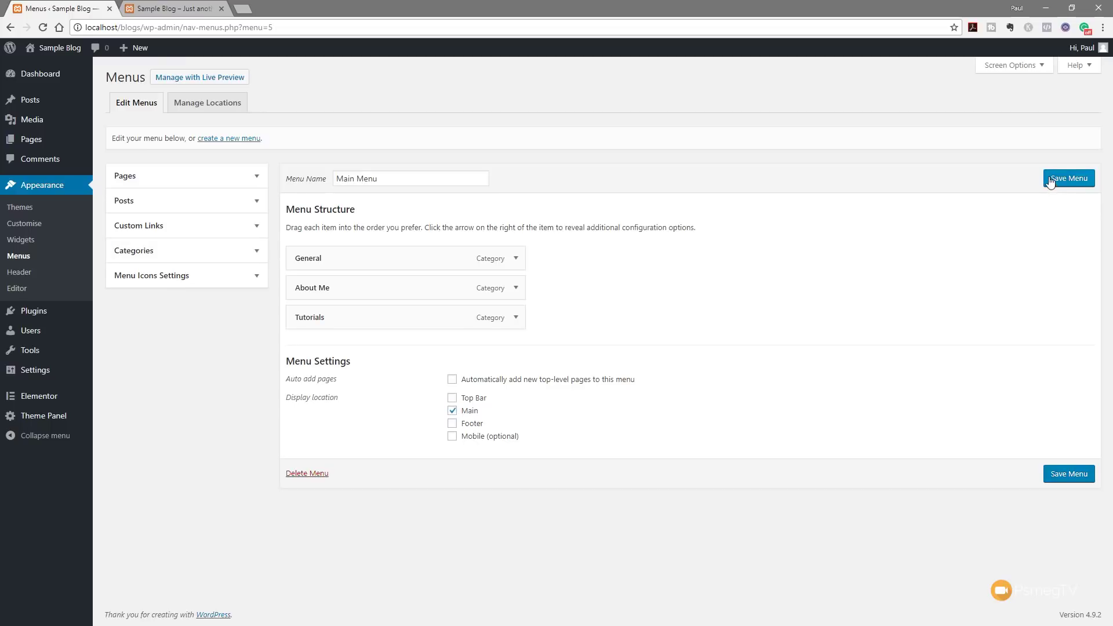
click(1069, 179)
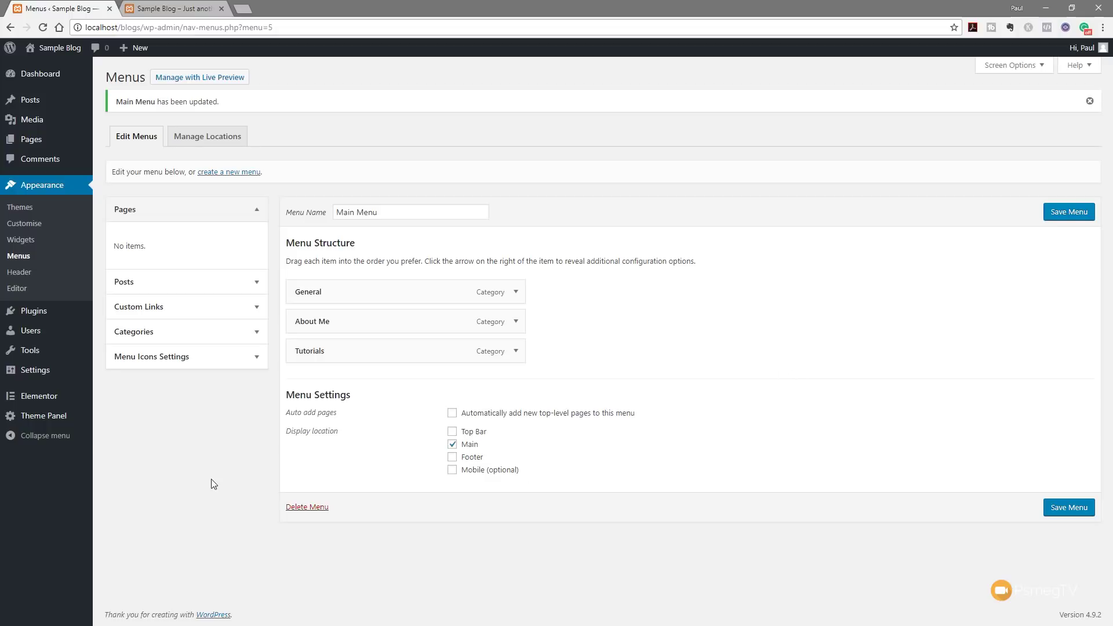
Step: Reload the live blog and check the About Me and Tutorials category pages through the new navigation menu
click(174, 13)
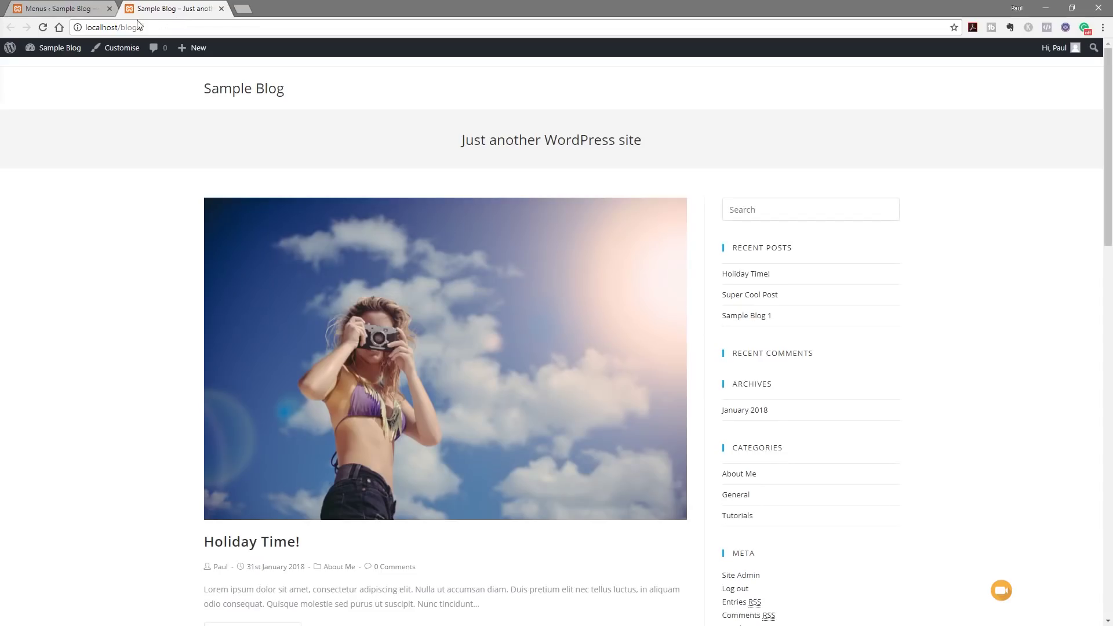
click(42, 27)
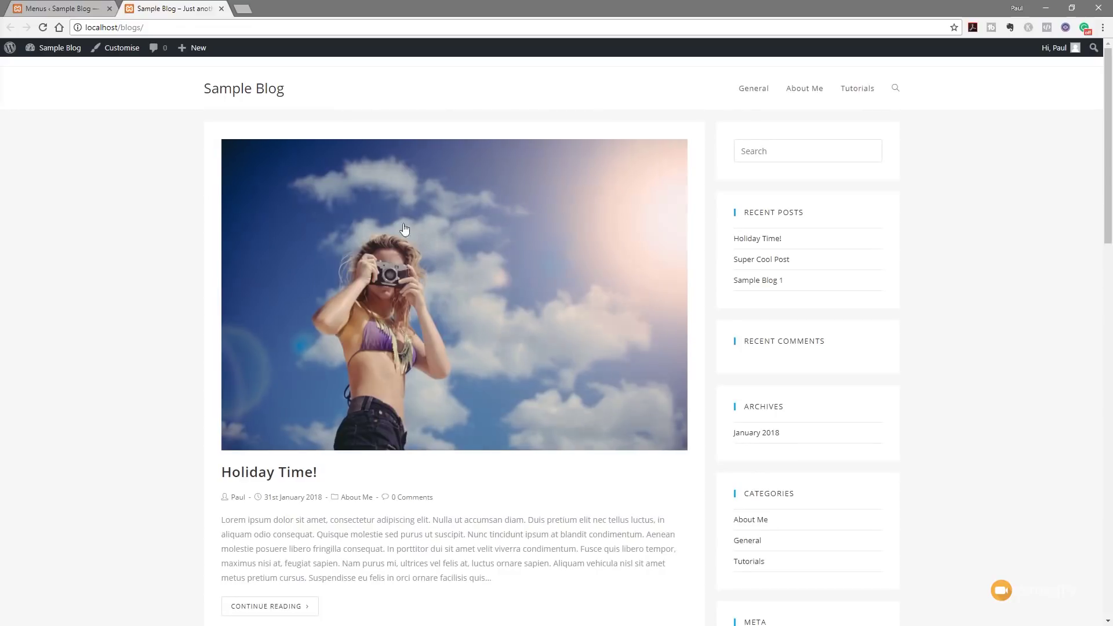
click(800, 95)
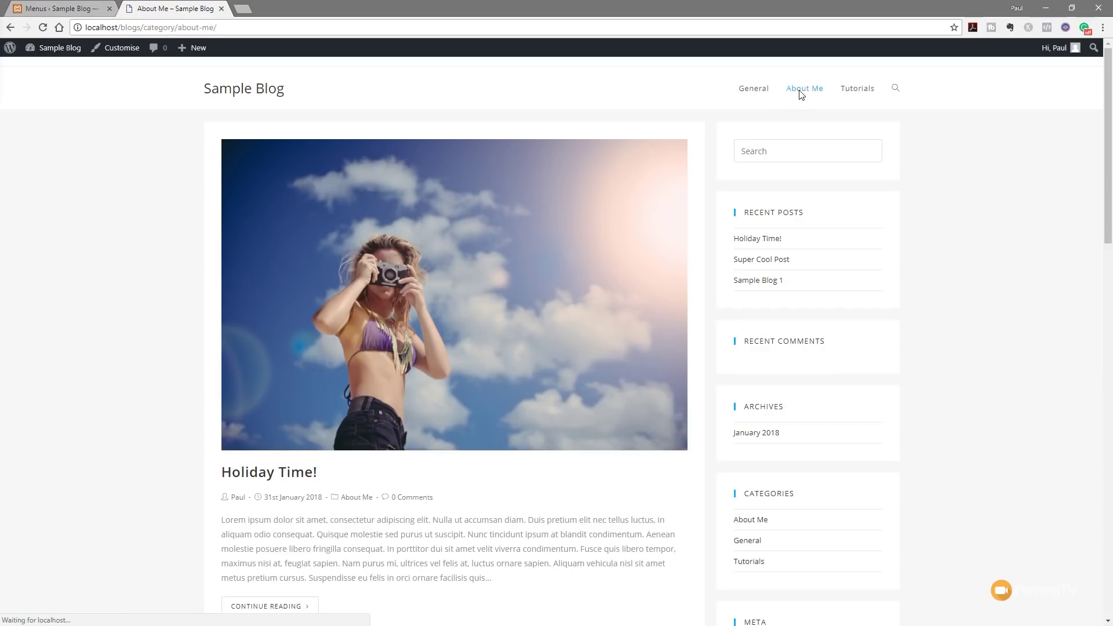
scroll(557, 289, down, 3)
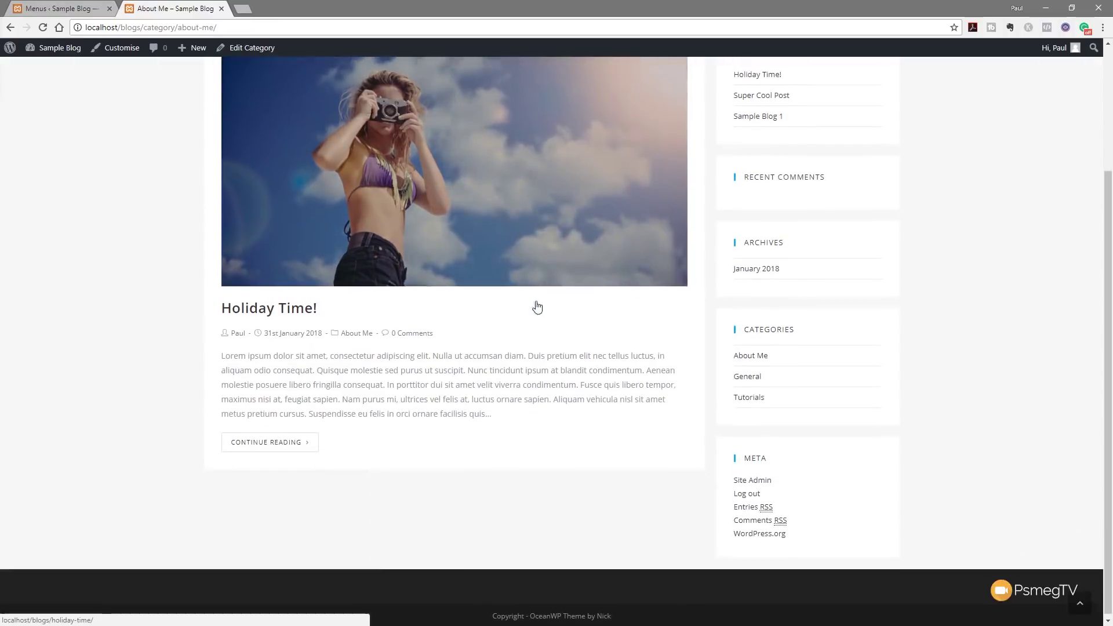
scroll(355, 333, up, 3)
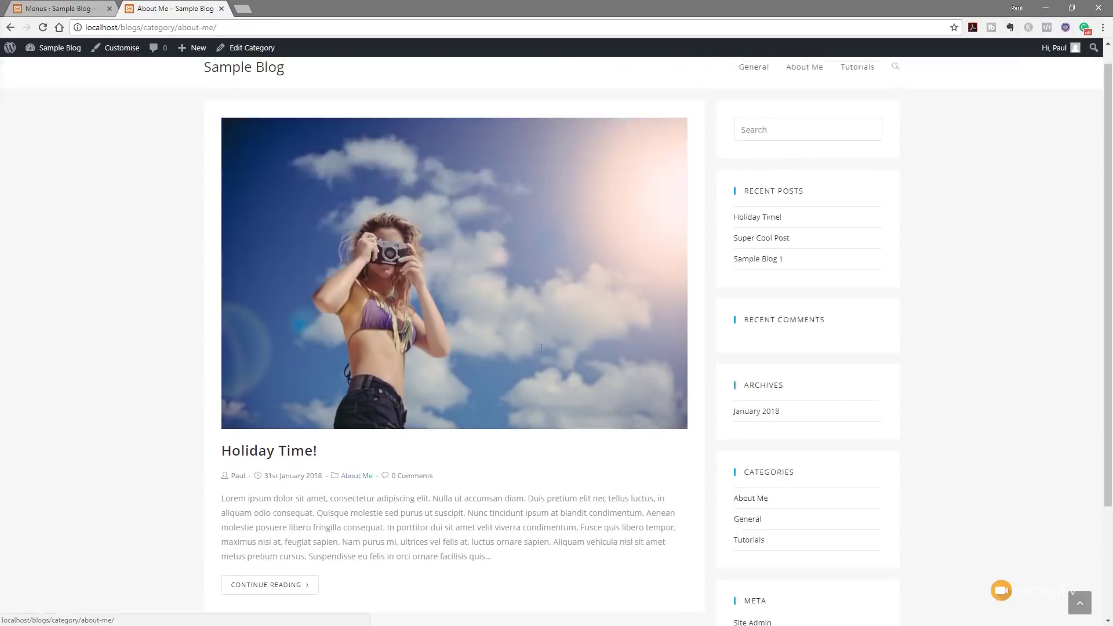
click(857, 91)
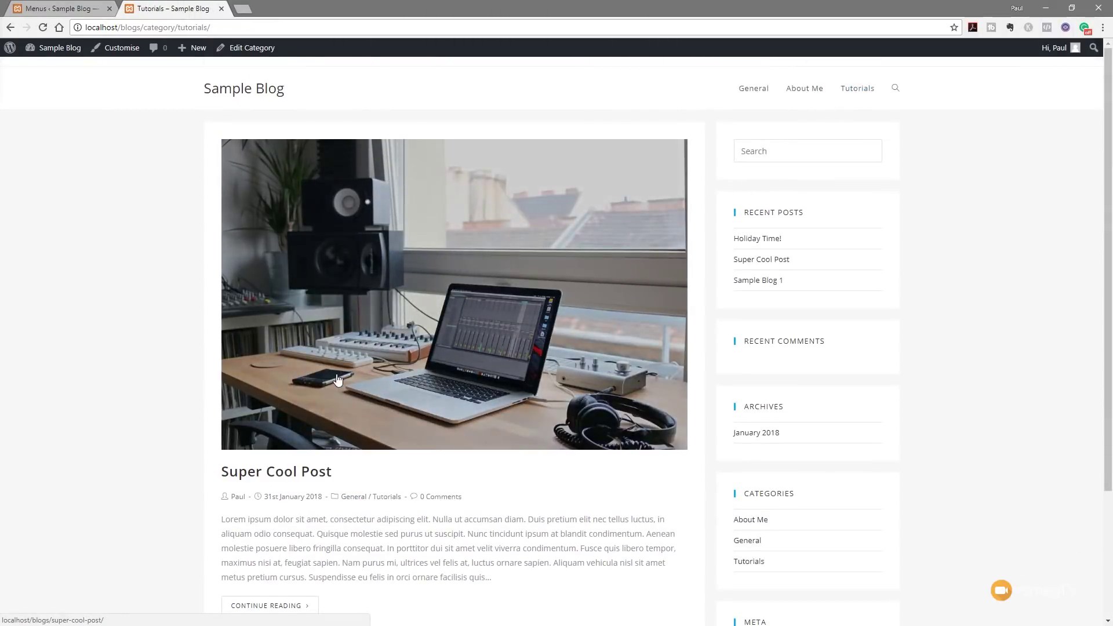
scroll(433, 366, down, 3)
scroll(433, 367, up, 3)
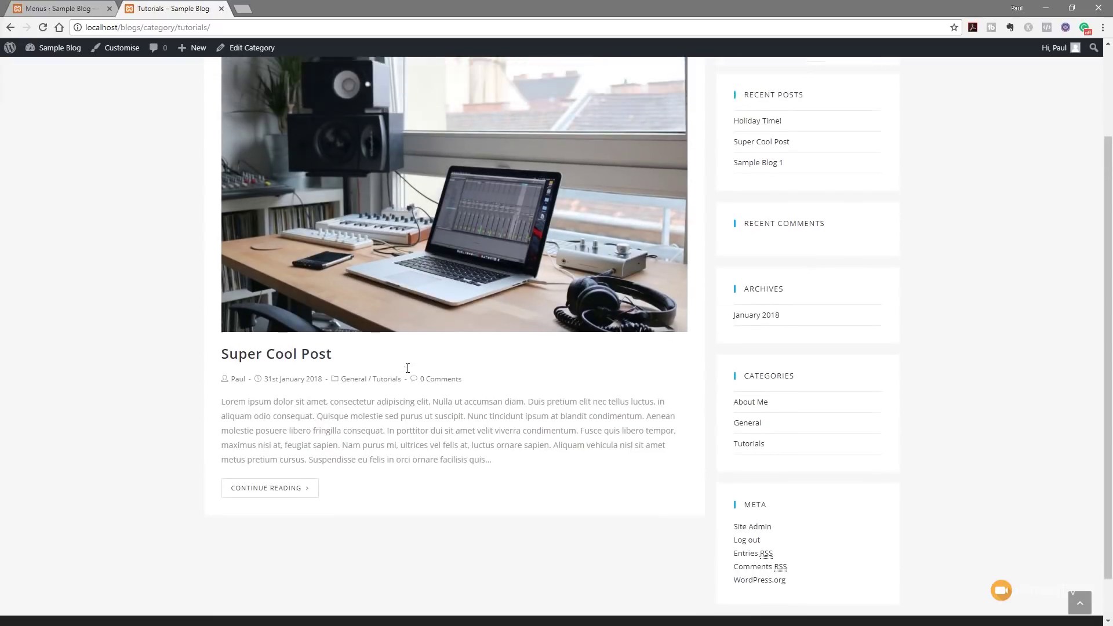
Step: Open the full Super Cool Post from the Tutorials page and examine its header, content, related posts, comment form and sidebar
scroll(342, 425, down, 3)
click(266, 443)
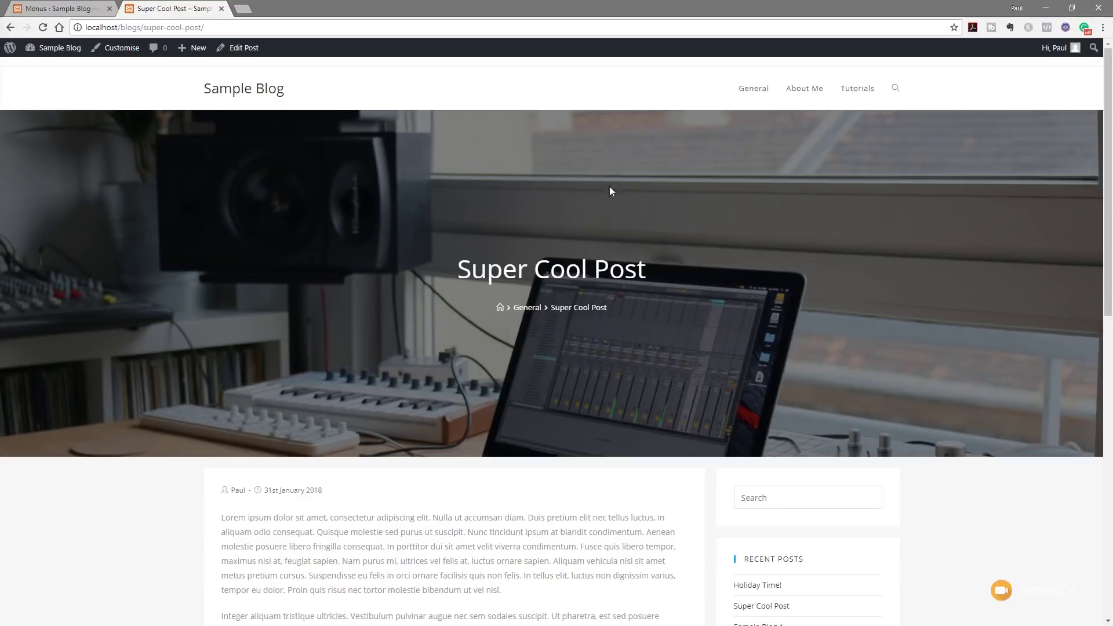
scroll(338, 281, down, 4)
scroll(275, 320, down, 7)
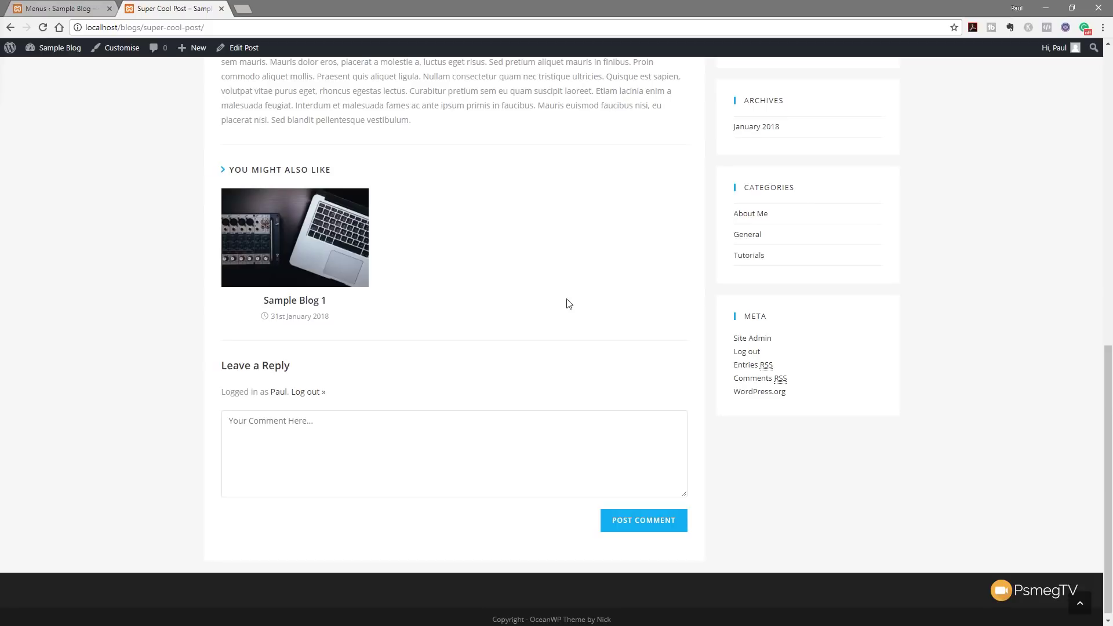
scroll(573, 328, up, 15)
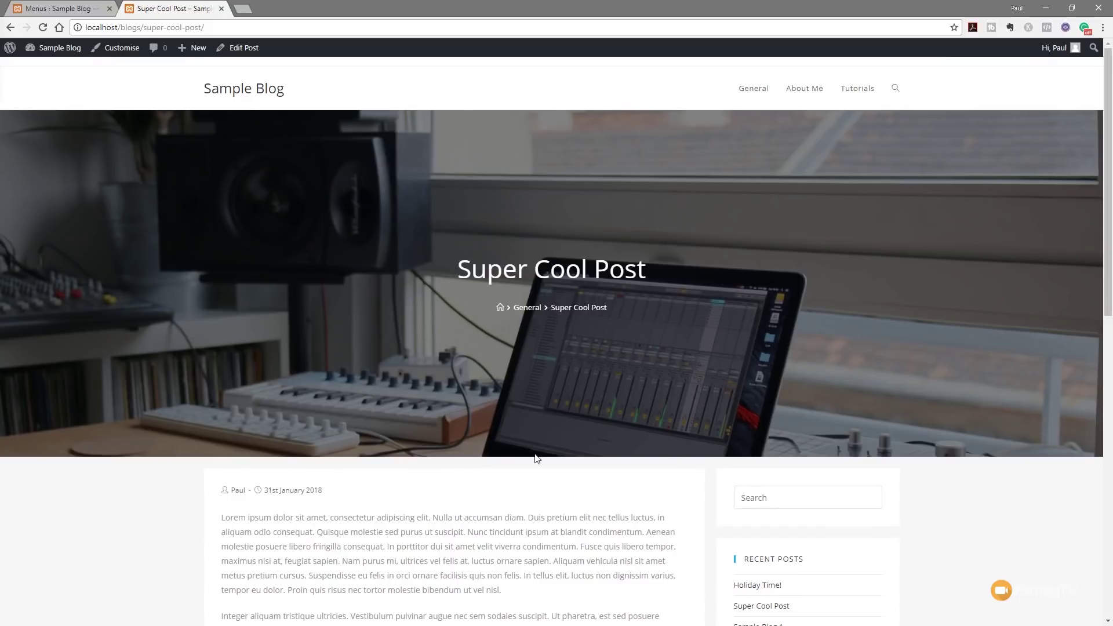
scroll(536, 458, down, 4)
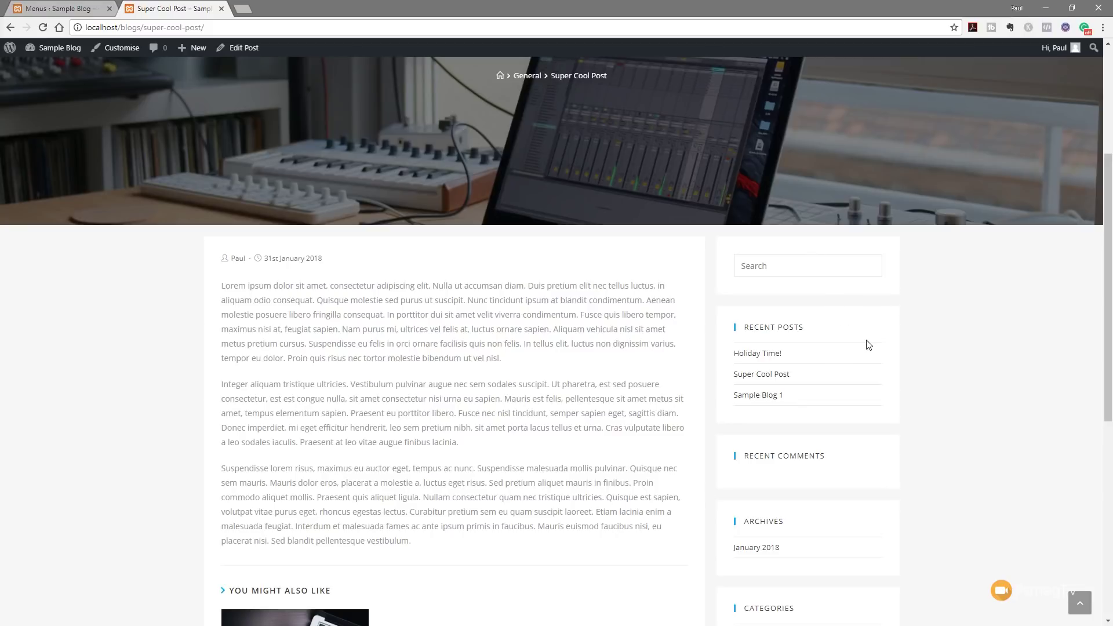
scroll(925, 528, down, 3)
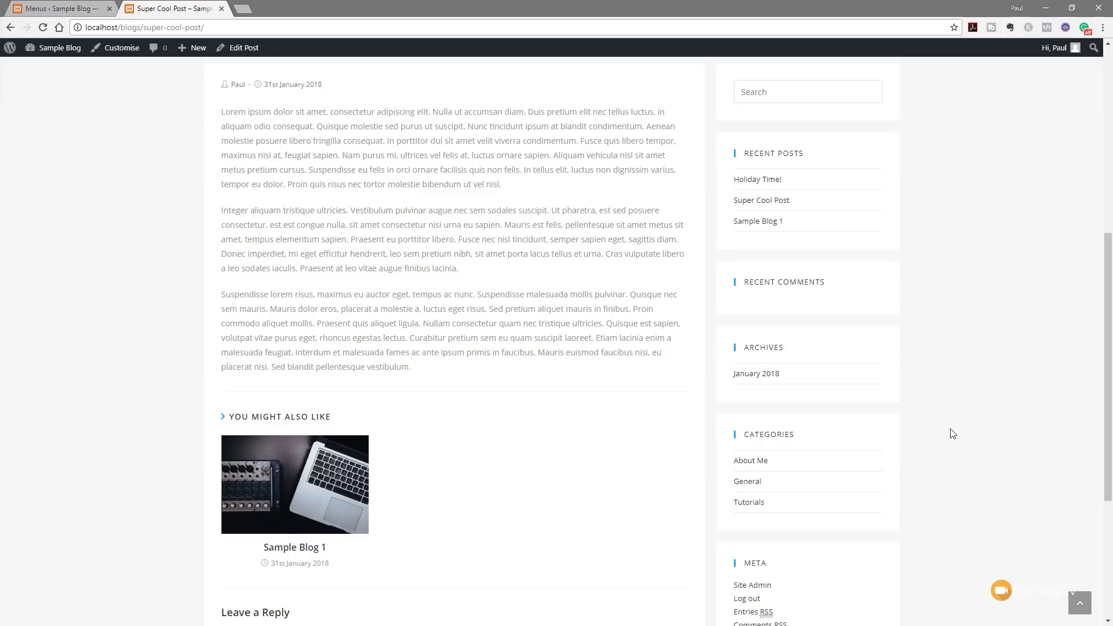
scroll(950, 429, up, 6)
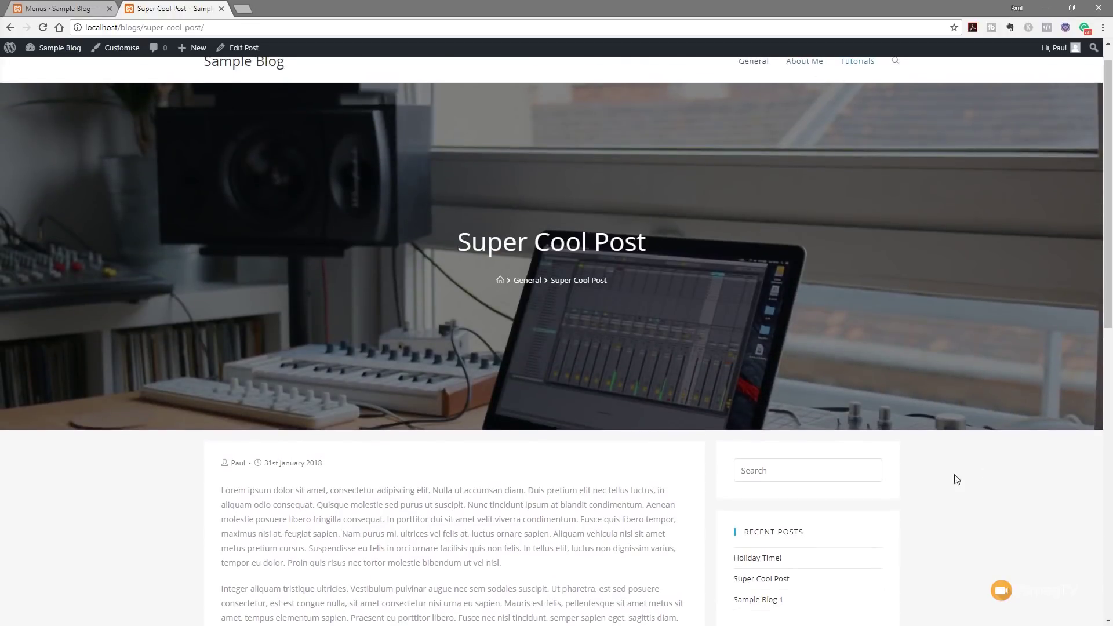
scroll(1006, 566, down, 10)
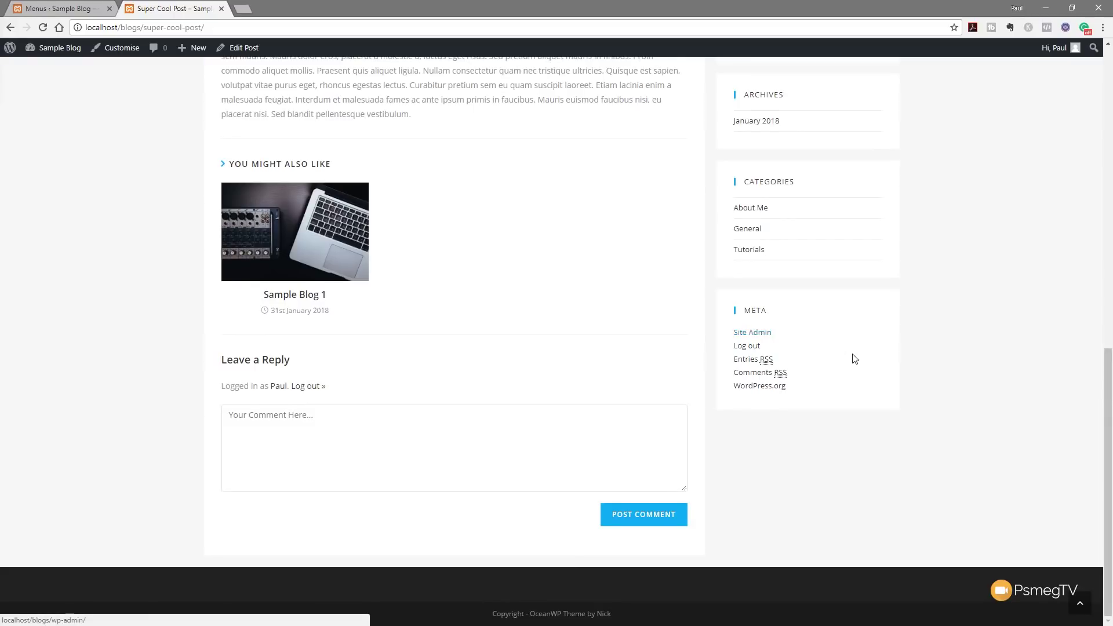
scroll(851, 355, up, 15)
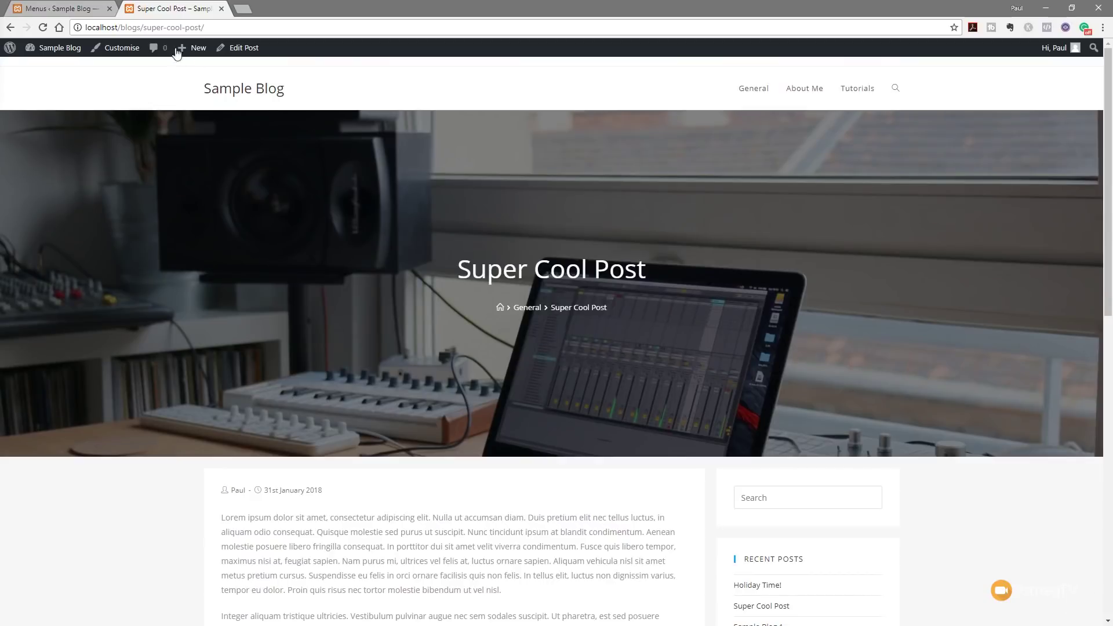
Step: Return to the site admin's widget settings and delete the Meta and Categories widgets from the Right Sidebar
click(65, 10)
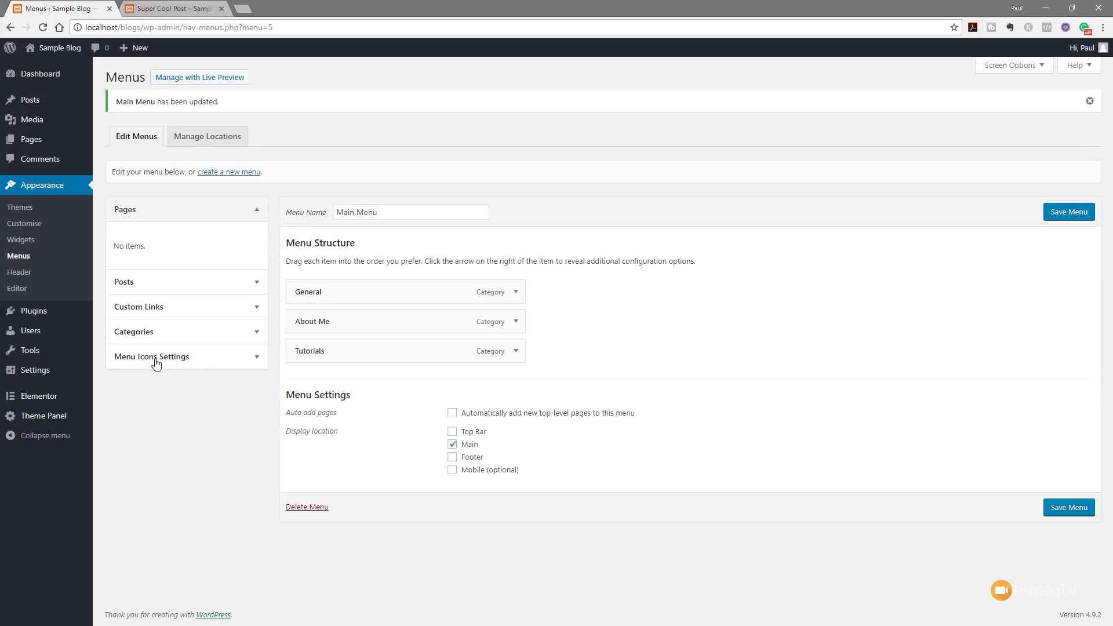
click(35, 239)
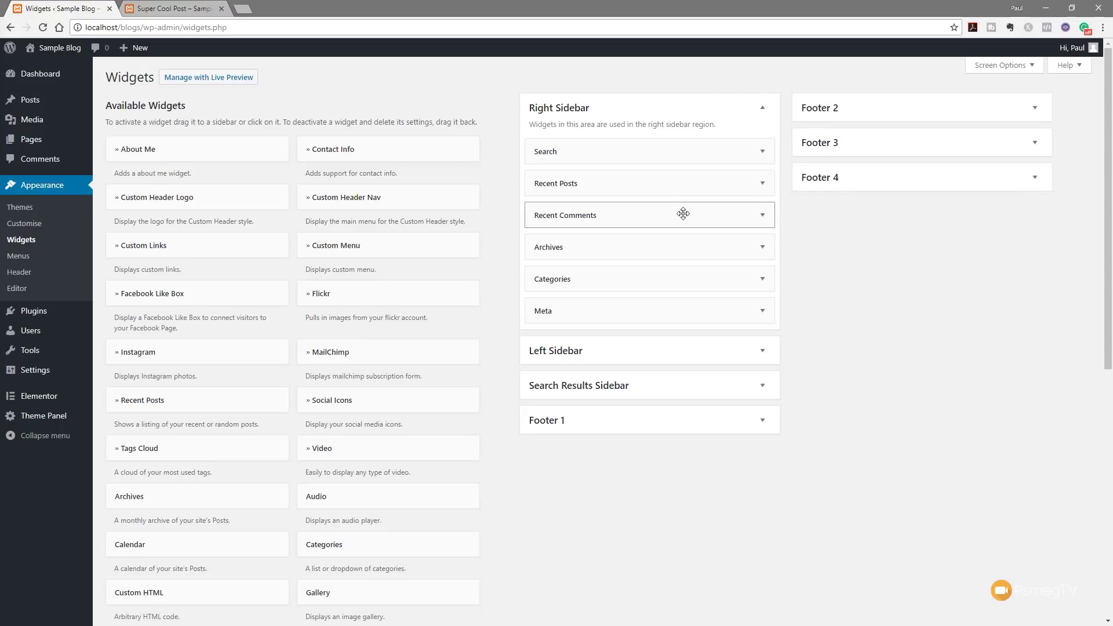
click(762, 311)
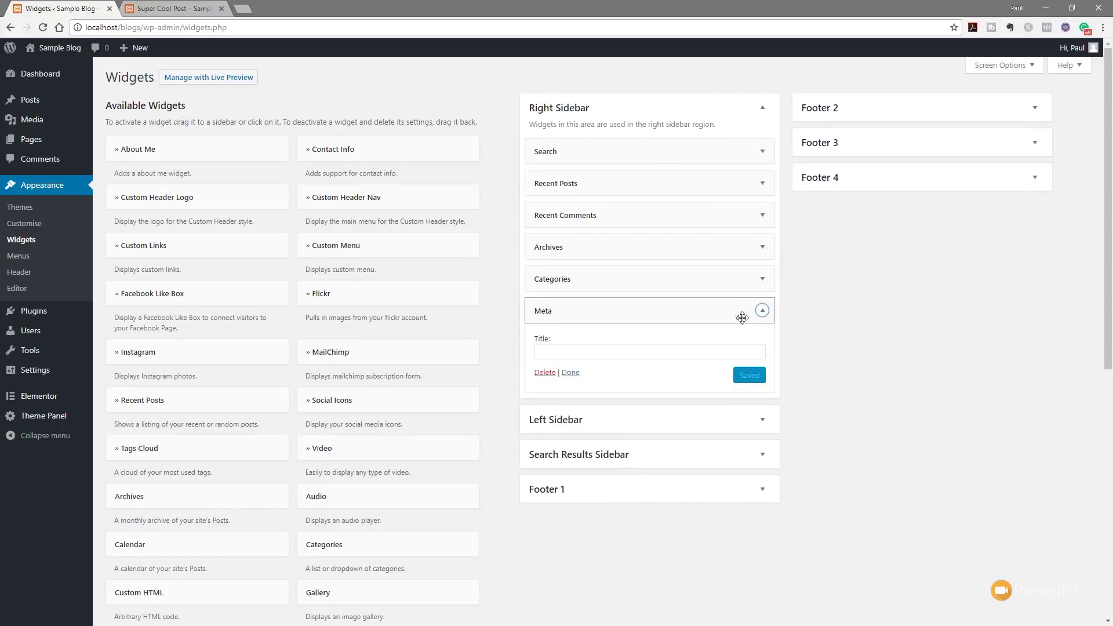
click(544, 372)
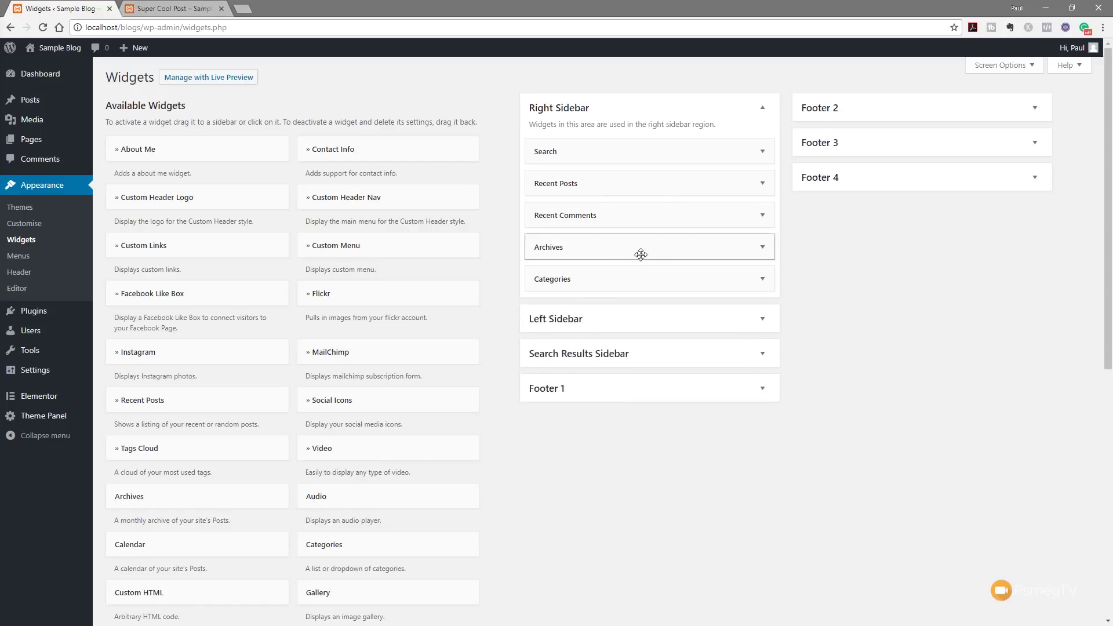
click(762, 279)
click(544, 384)
Step: Delete the Archives and Recent Comments widgets from the Right Sidebar
click(759, 248)
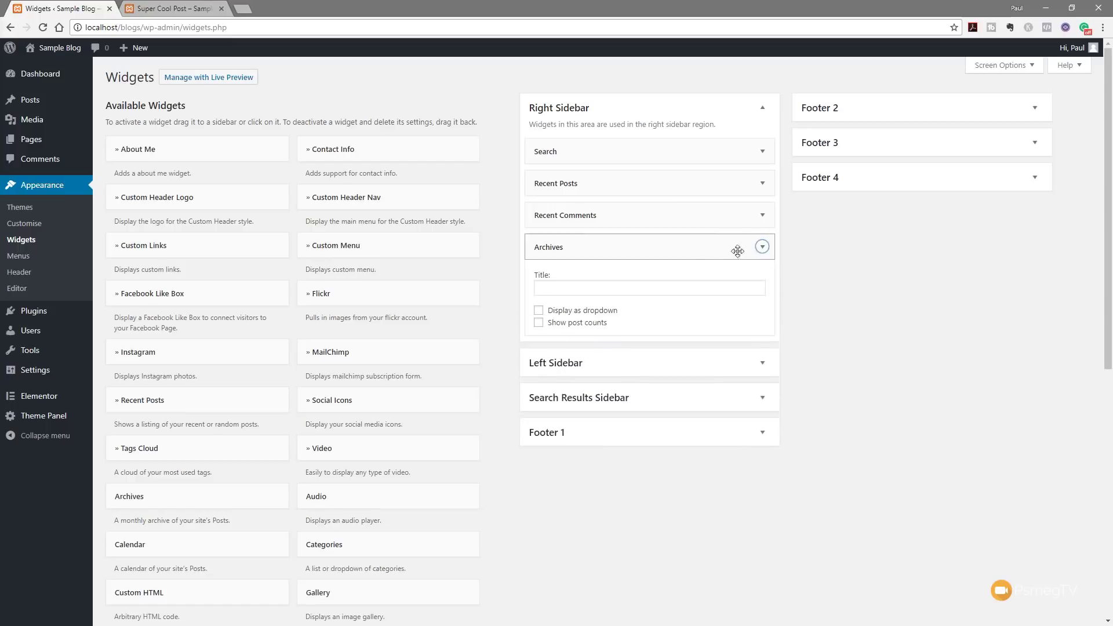
click(544, 342)
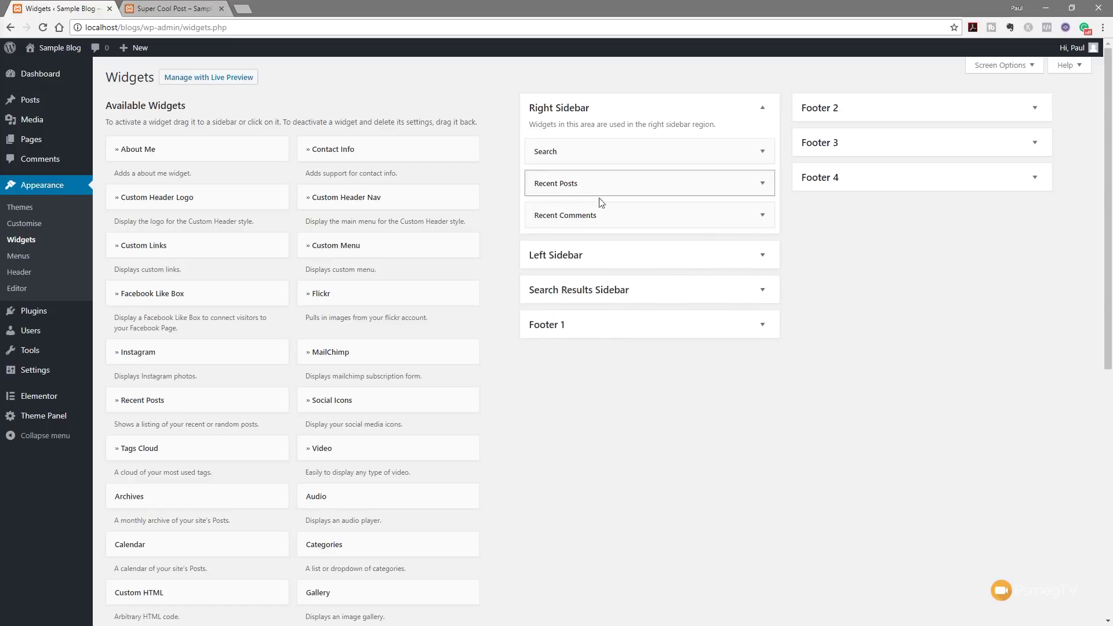
click(762, 215)
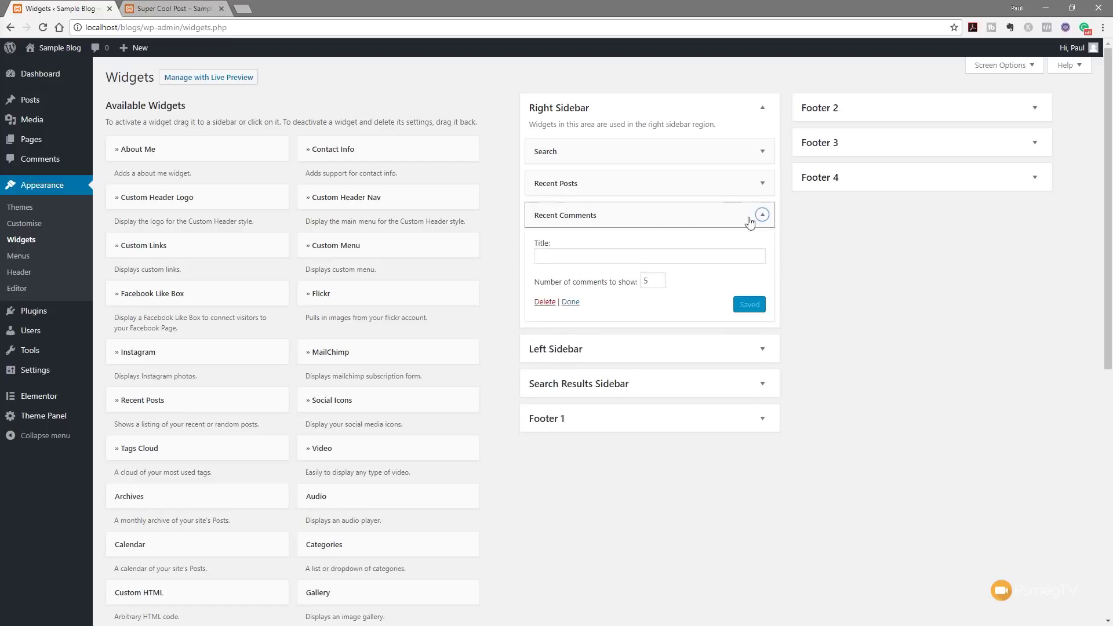
click(545, 302)
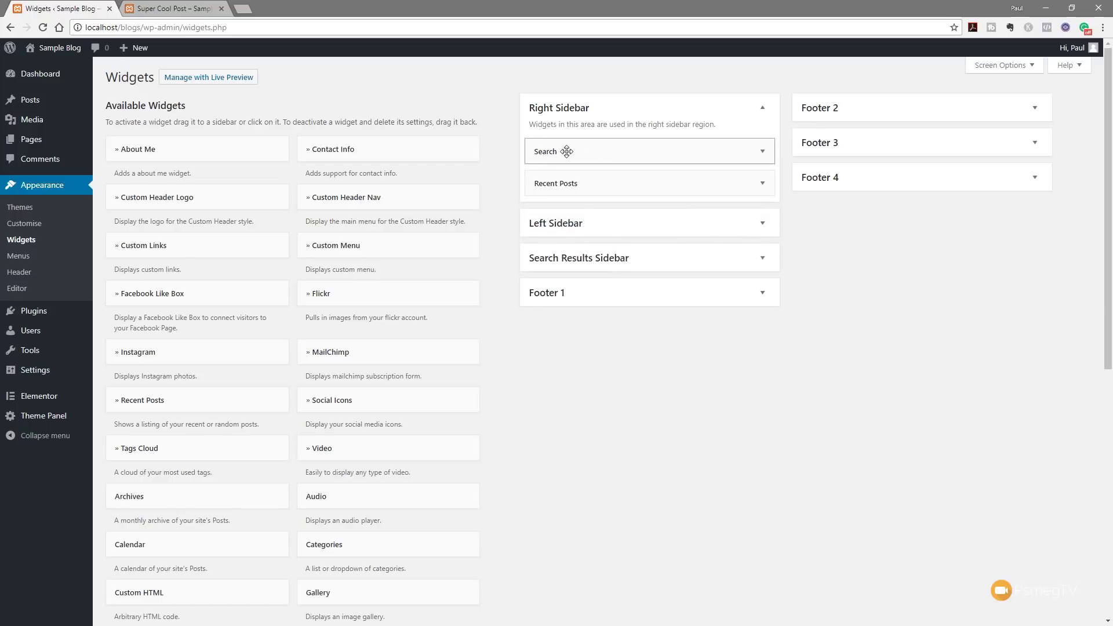
Step: Set the Right Sidebar's Recent Posts widget to show 10 posts with their post dates, and save it
click(762, 184)
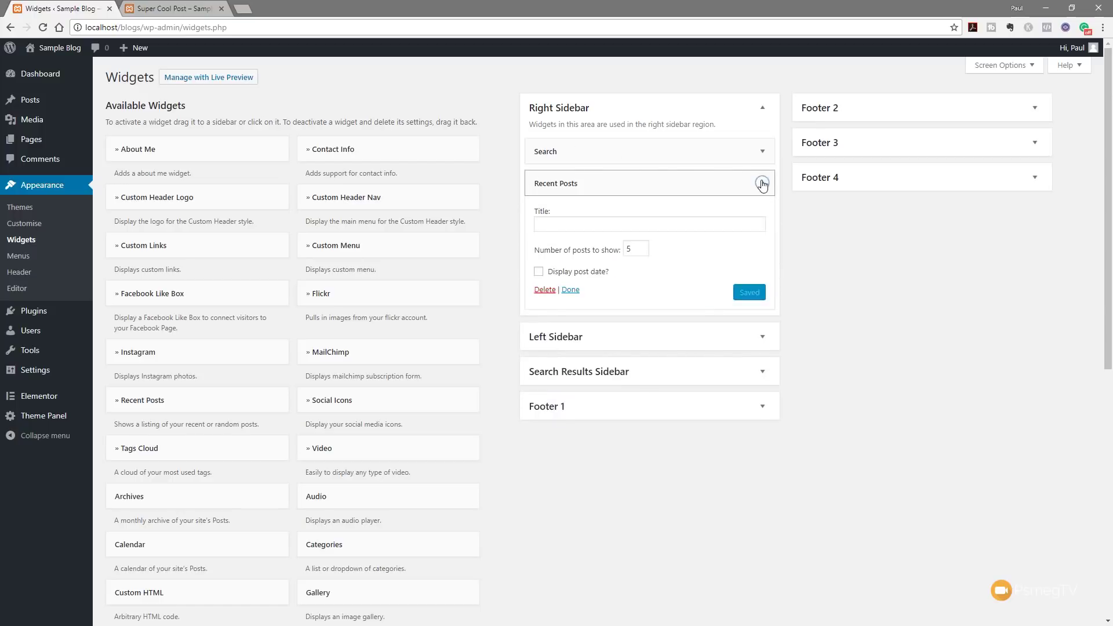
double_click(632, 251)
text(10)
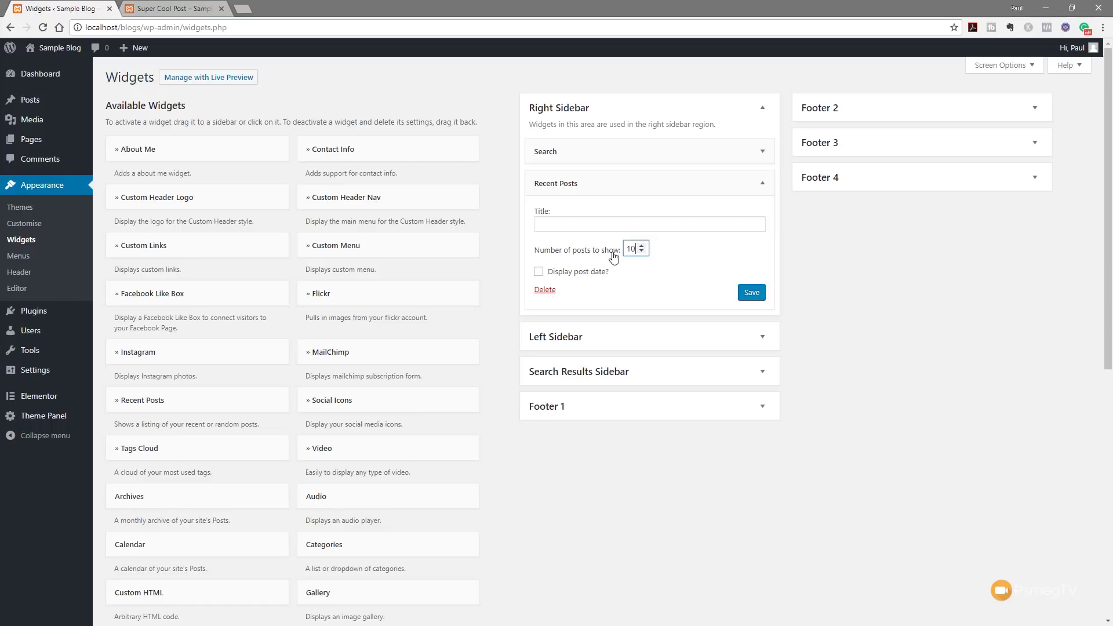
click(538, 272)
click(749, 294)
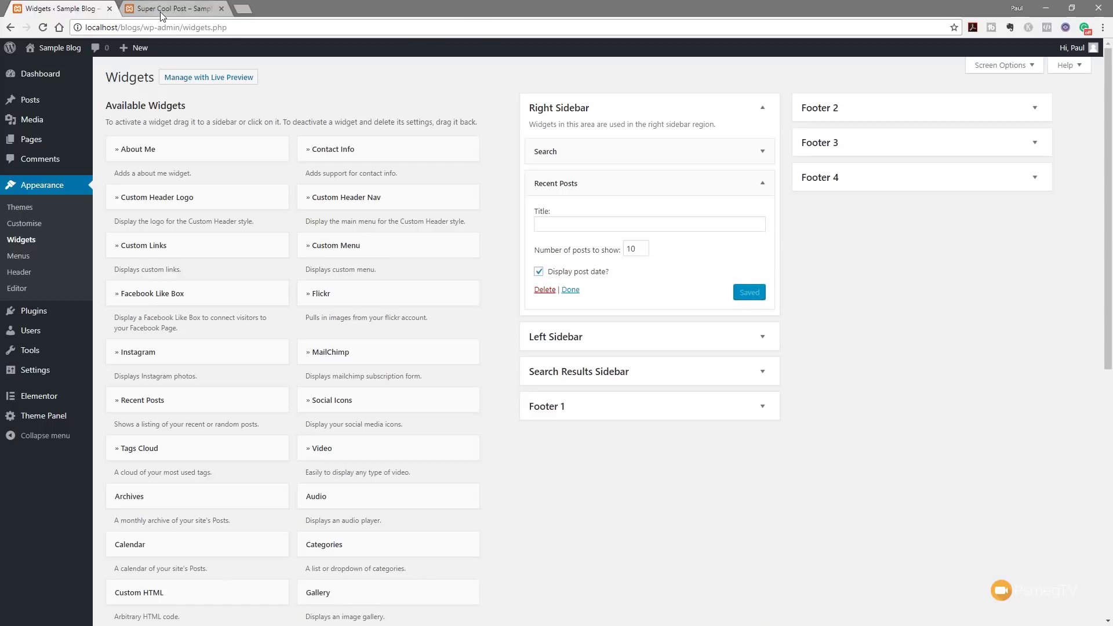
Step: Check the Recent Posts list with dates in the live Super Cool Post's sidebar and open a post from it
click(162, 9)
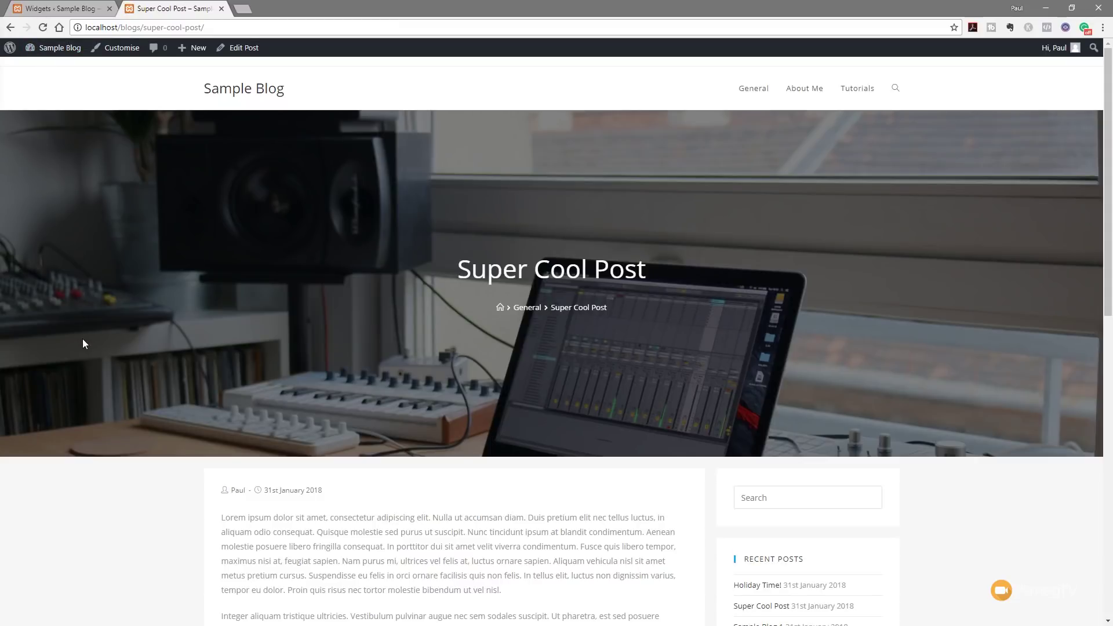
scroll(83, 339, down, 5)
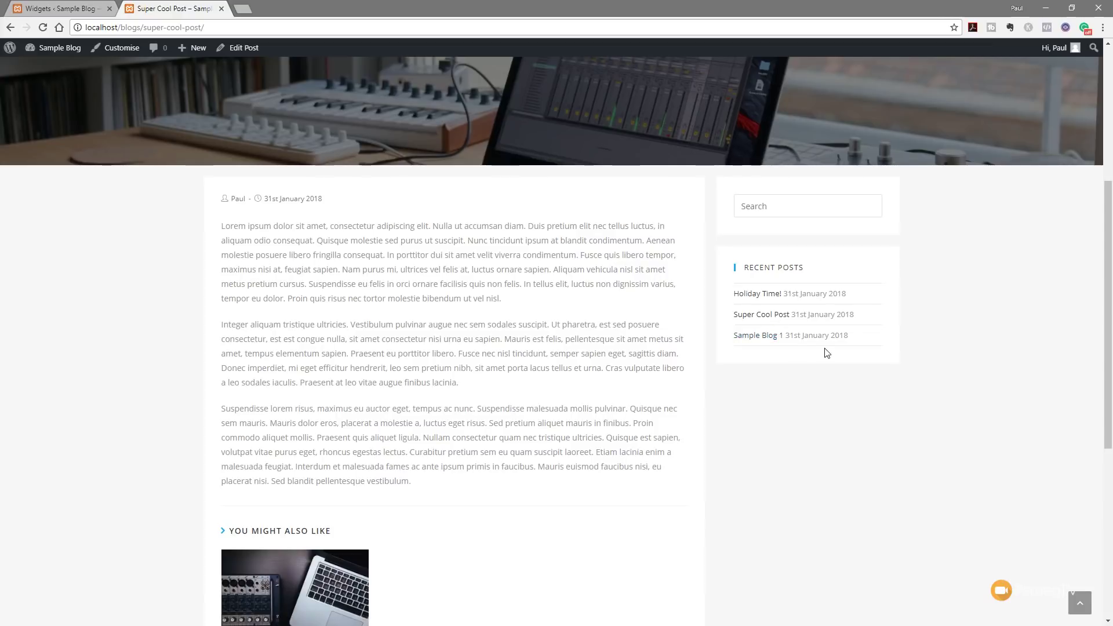
scroll(793, 405, up, 5)
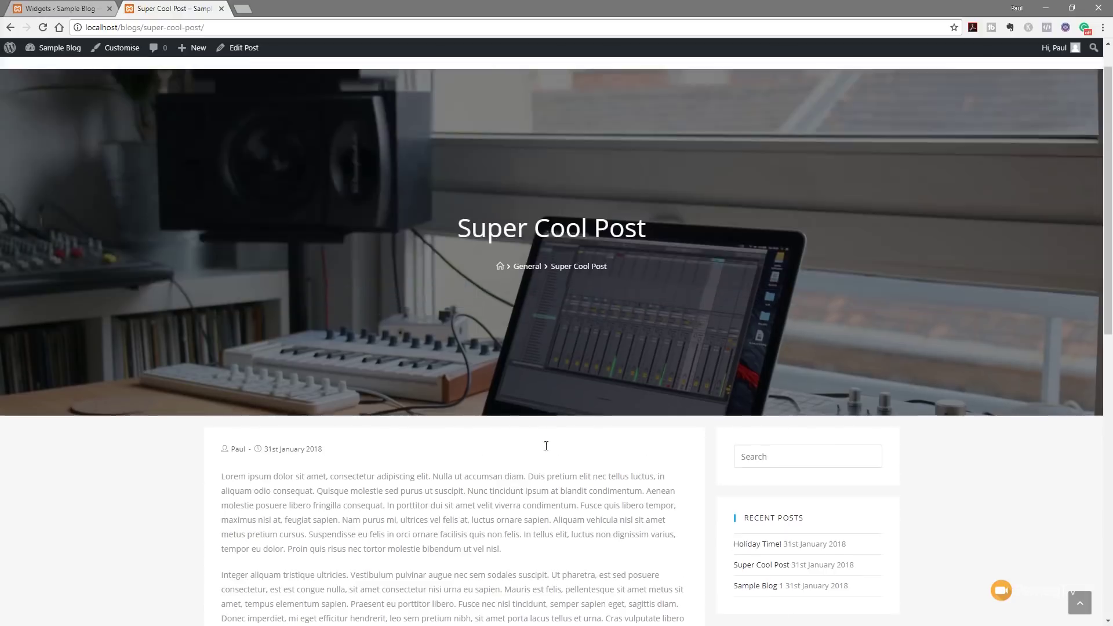
scroll(573, 351, down, 3)
click(757, 396)
scroll(318, 426, down, 5)
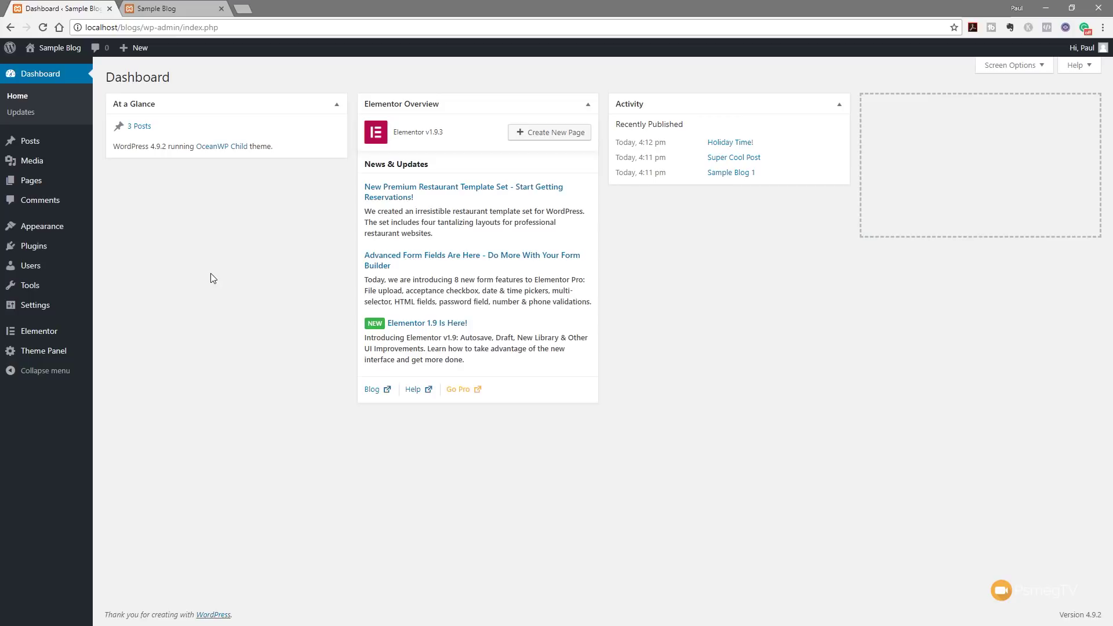
Step: Create a new blank page titled Homepage and publish it
mouse_move(29, 181)
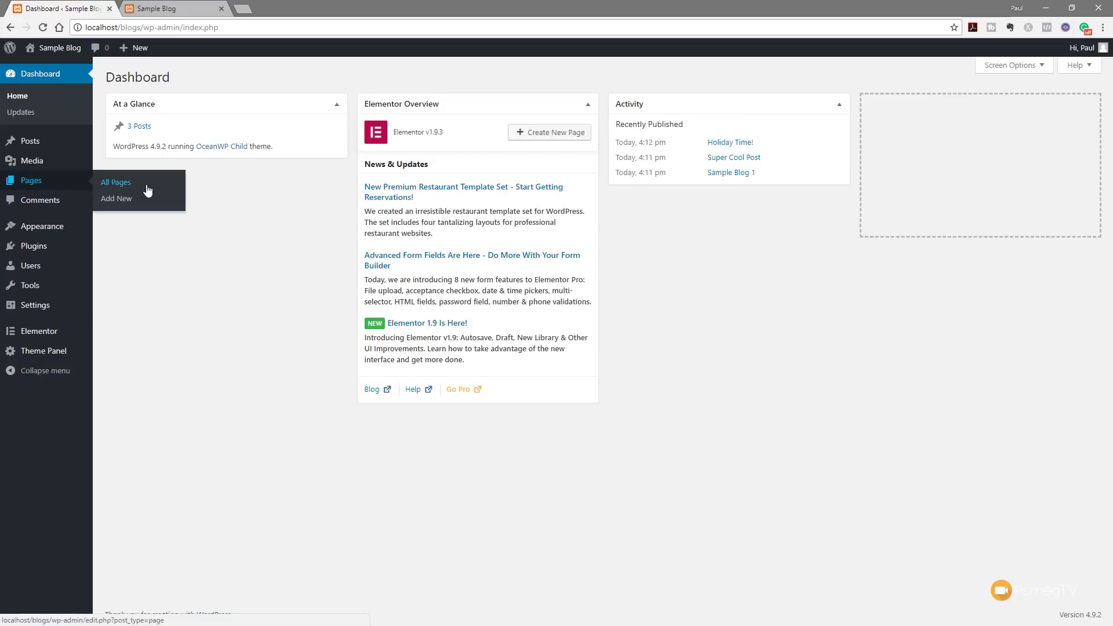
click(118, 200)
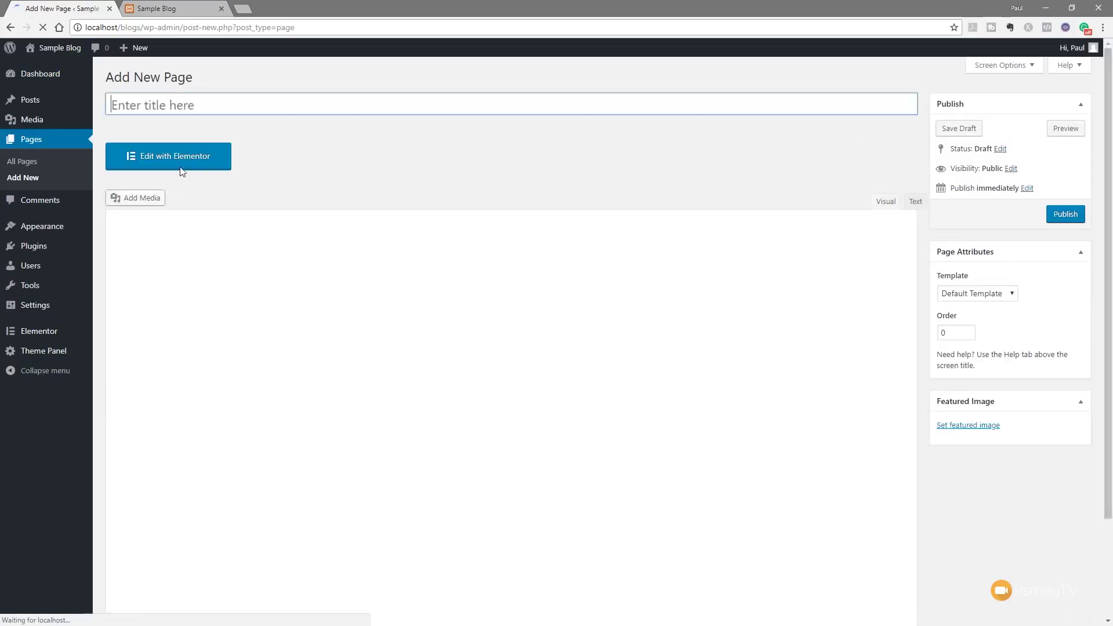
text(Homepage)
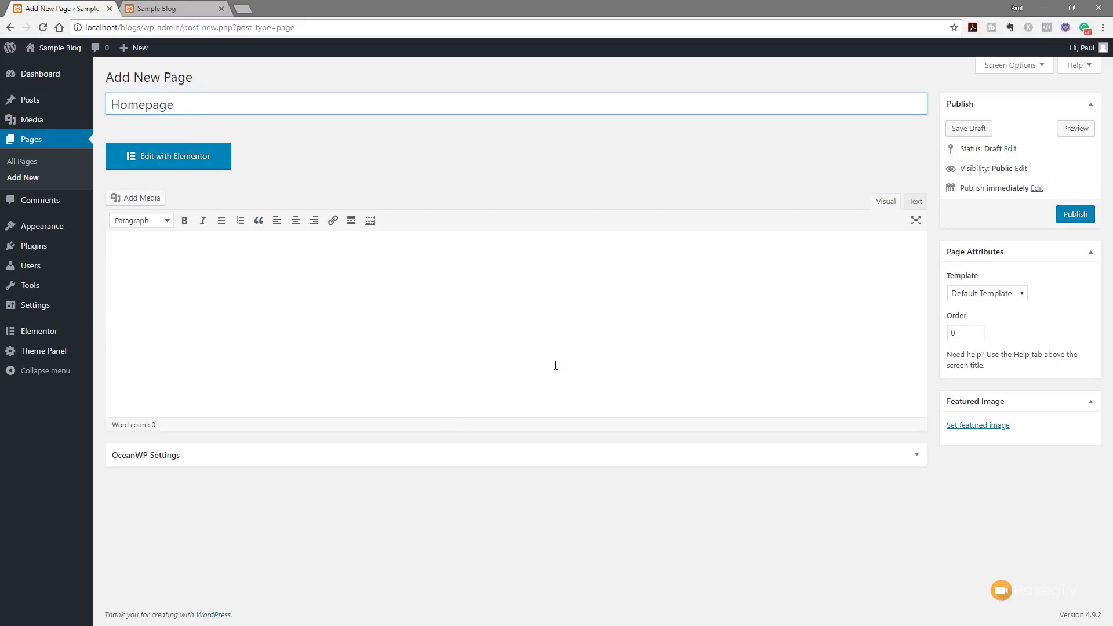
click(1075, 215)
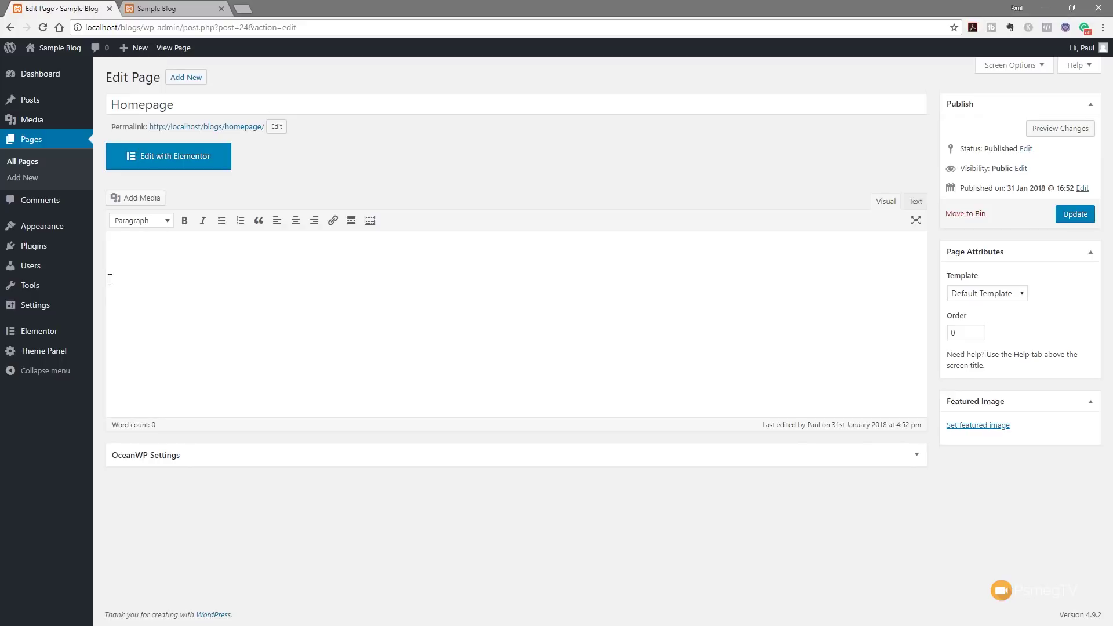
Step: Set the site's reading settings to display a static page, with Homepage as the posts page, and save the changes
mouse_move(47, 306)
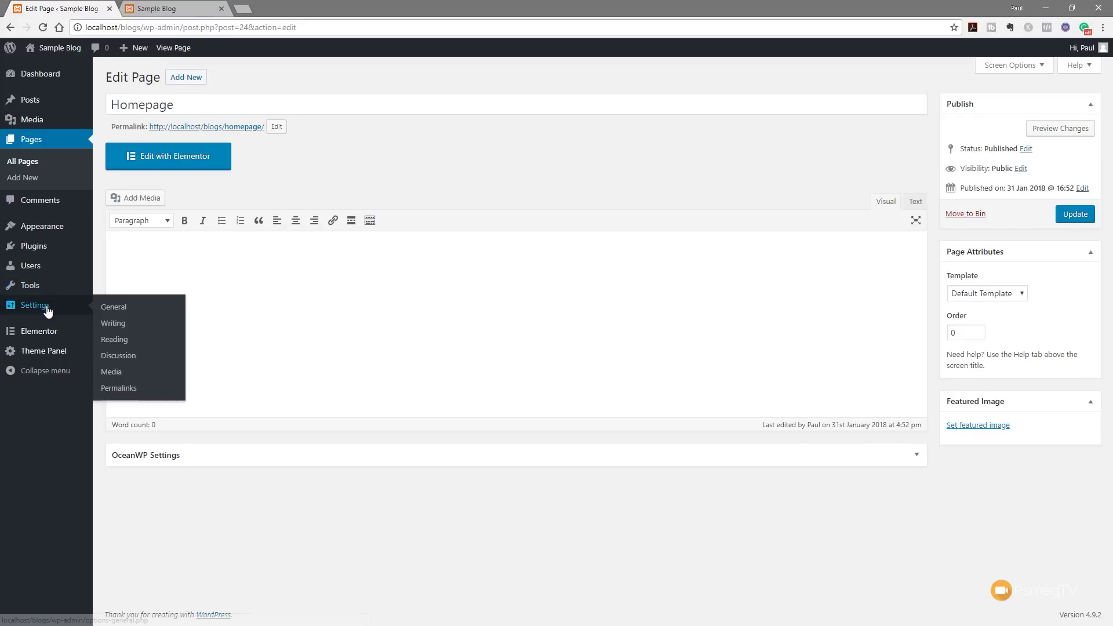
click(114, 340)
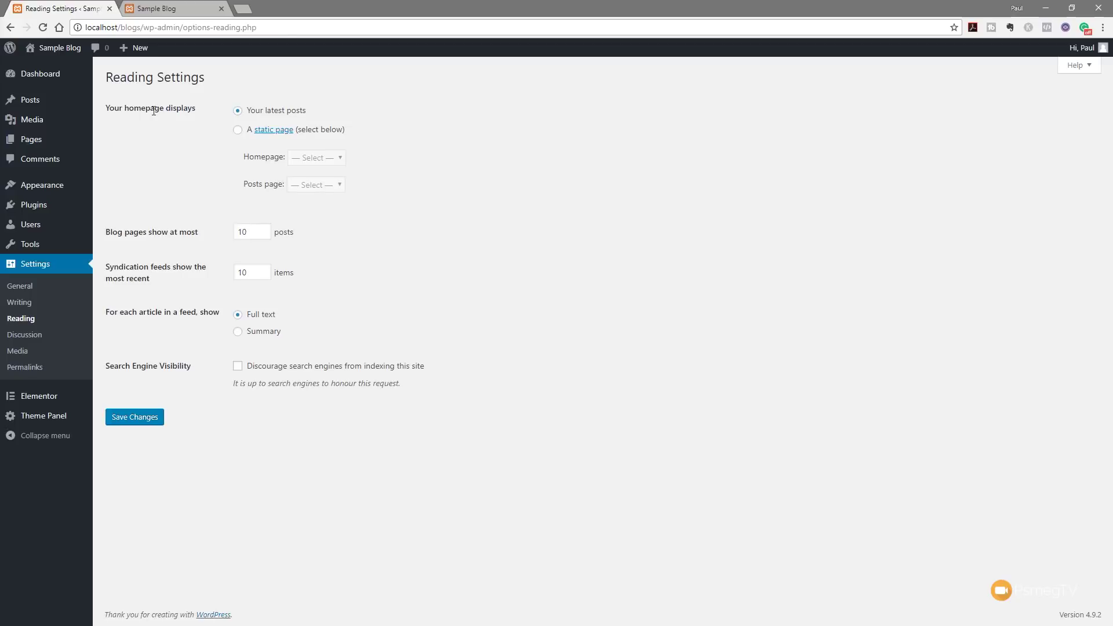
click(237, 129)
click(306, 185)
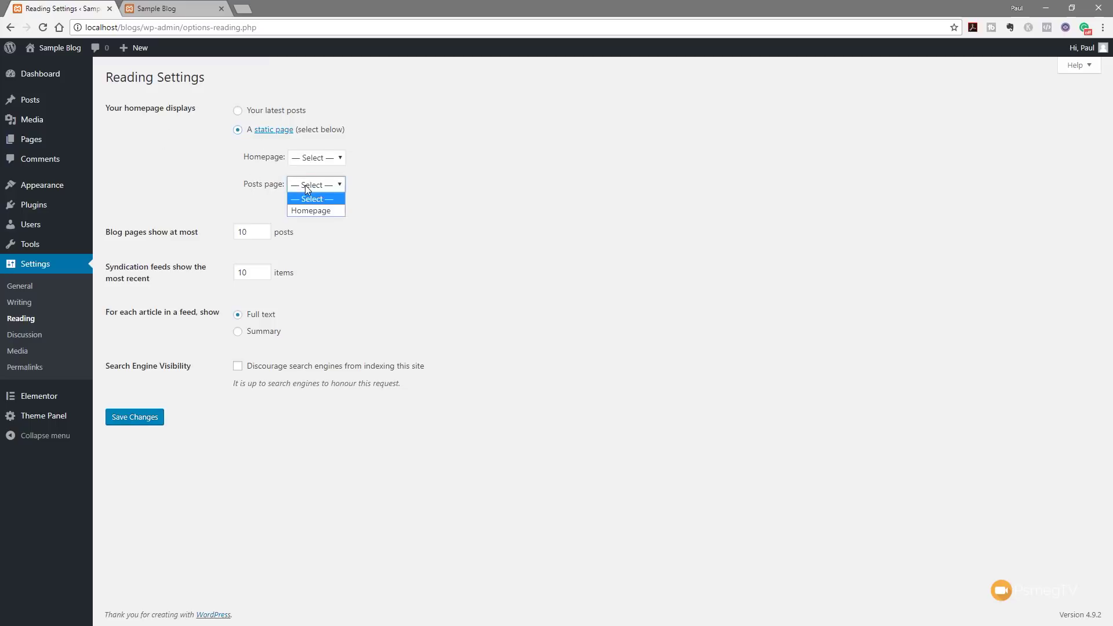
click(309, 211)
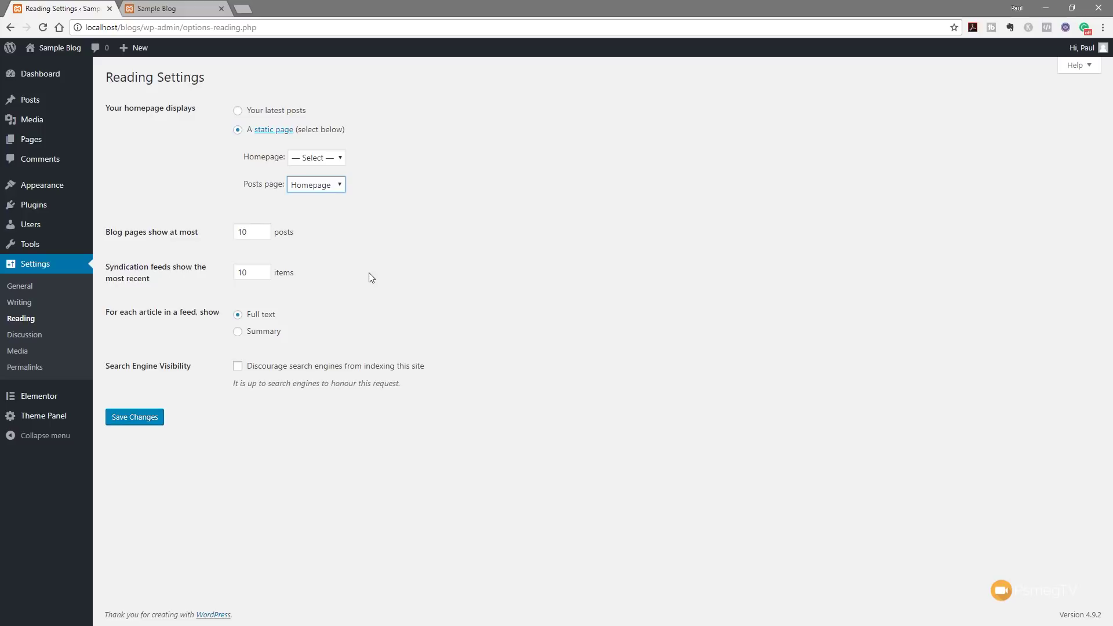
click(136, 419)
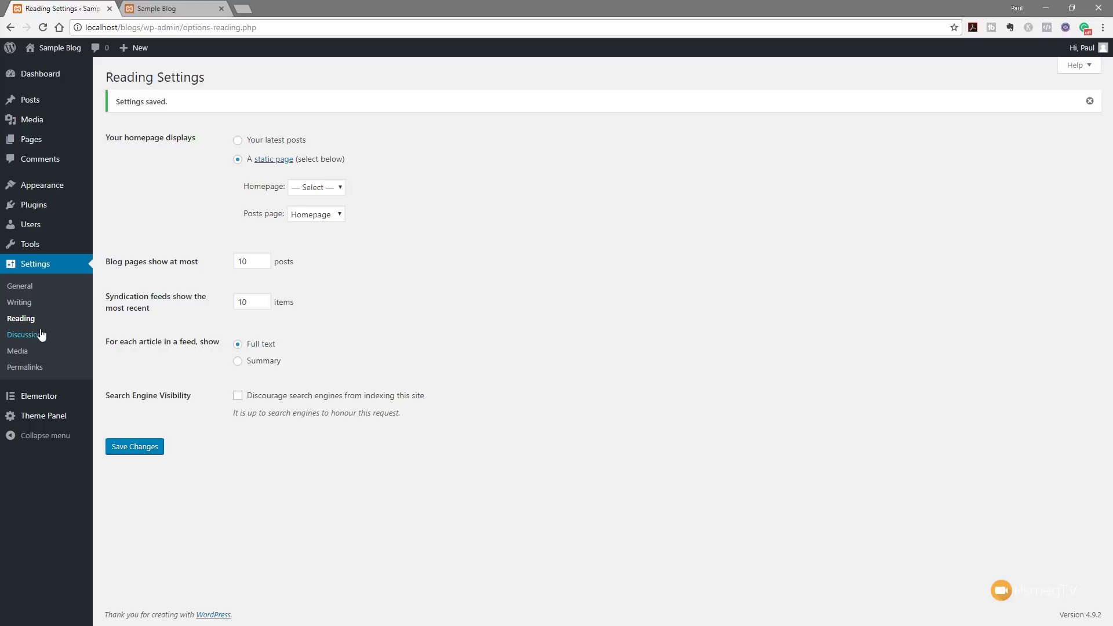
Step: Add the Home link from the full pages list to the Main Menu as its first item and save the menu
mouse_move(43, 185)
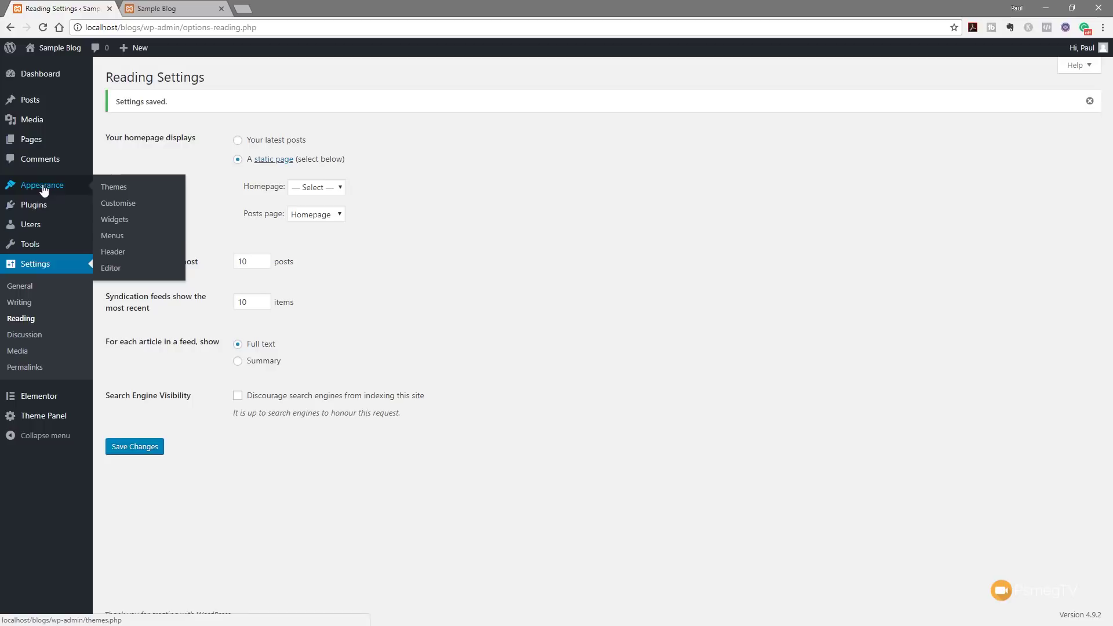
click(111, 236)
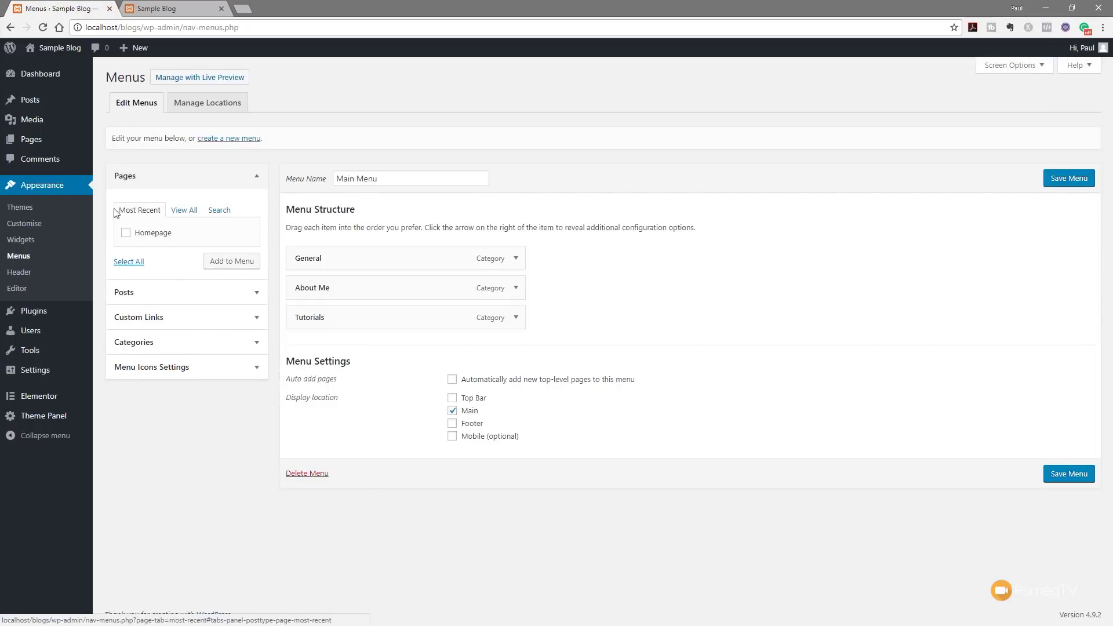
click(186, 212)
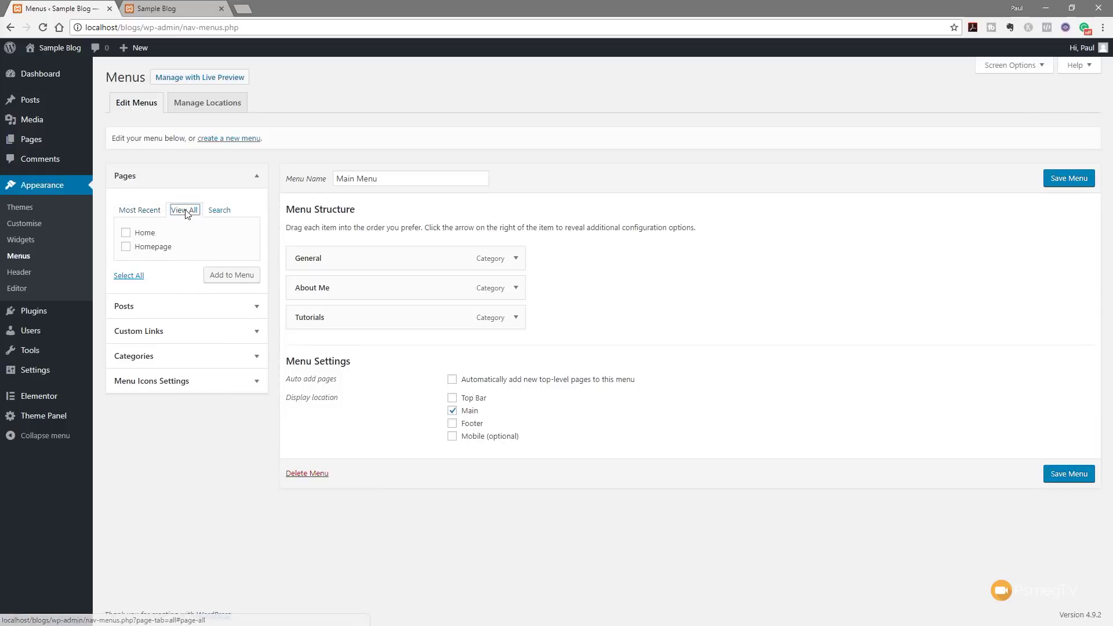
click(146, 236)
click(243, 280)
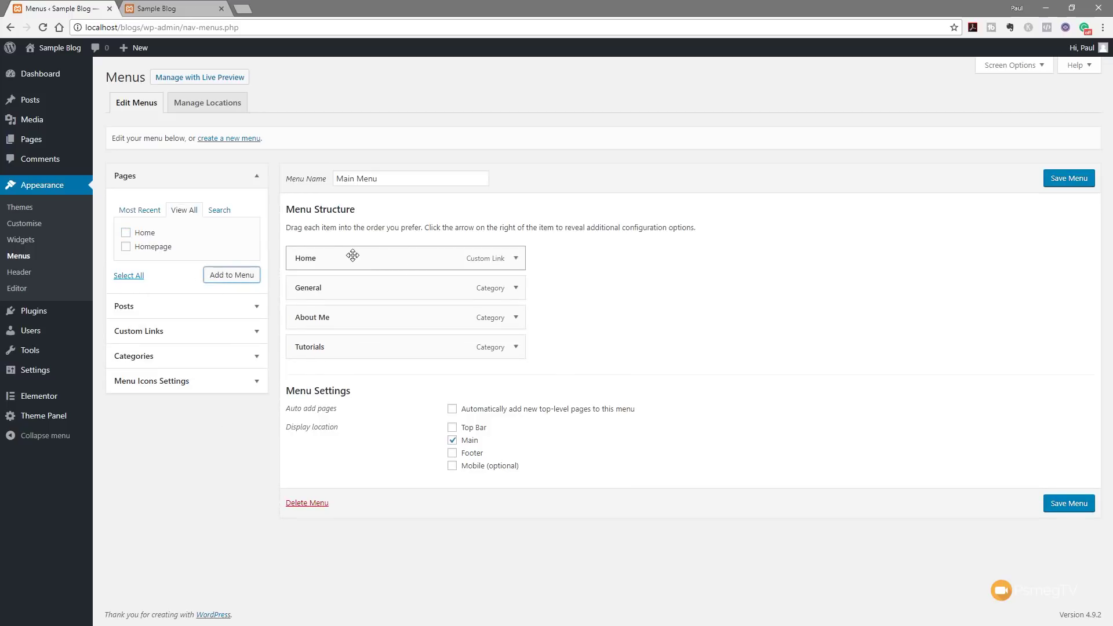
click(1069, 179)
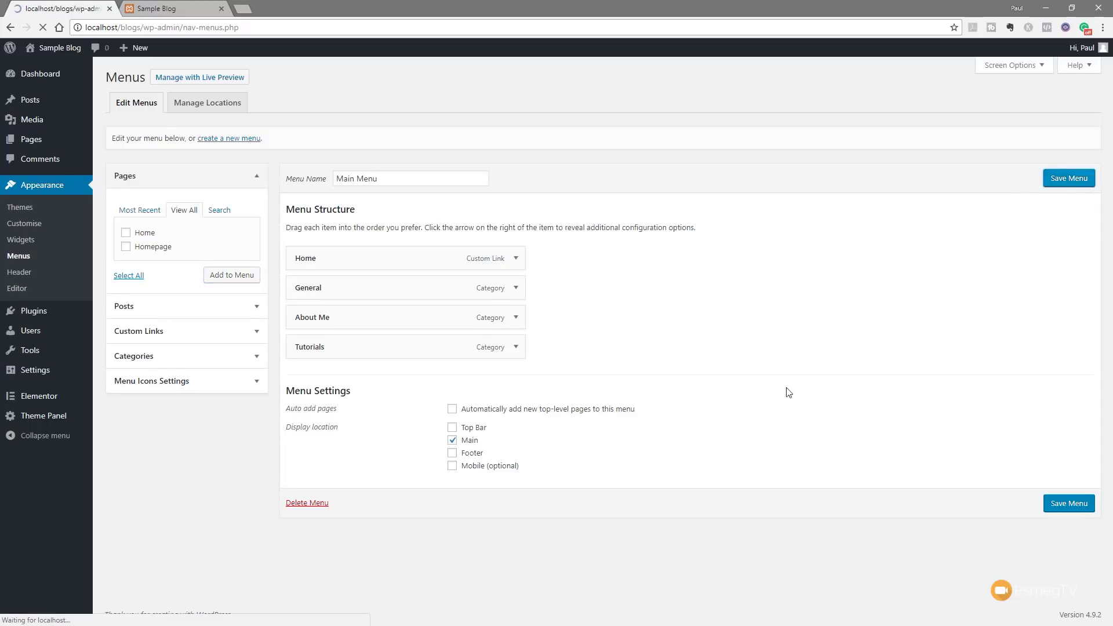
Step: Reload the live blog, follow the new Home menu link and look through the posts listed there
click(174, 8)
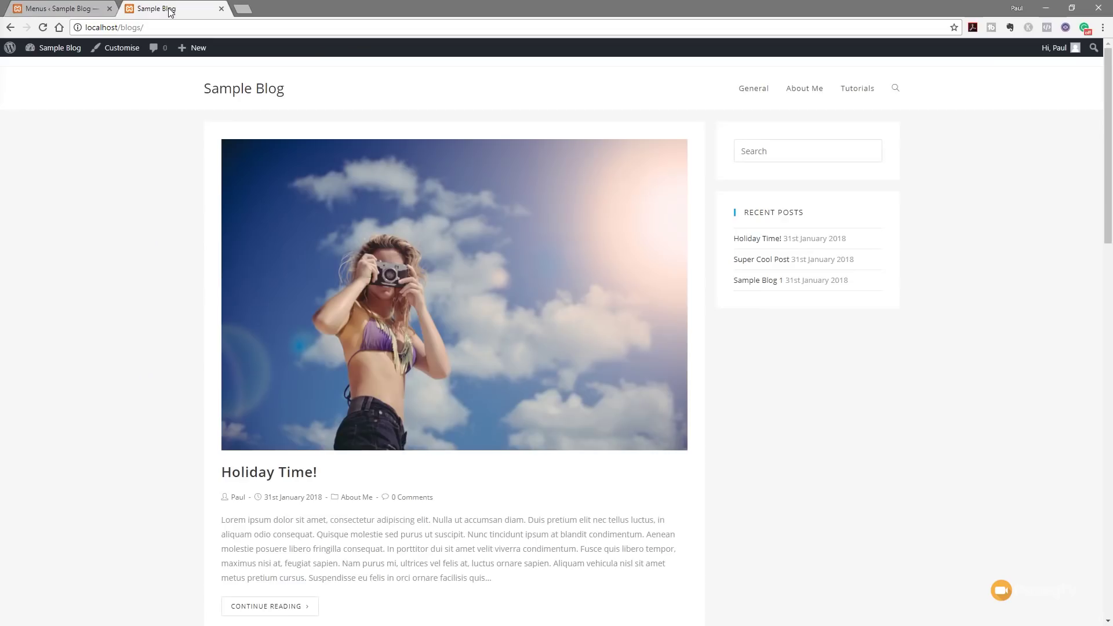
click(43, 27)
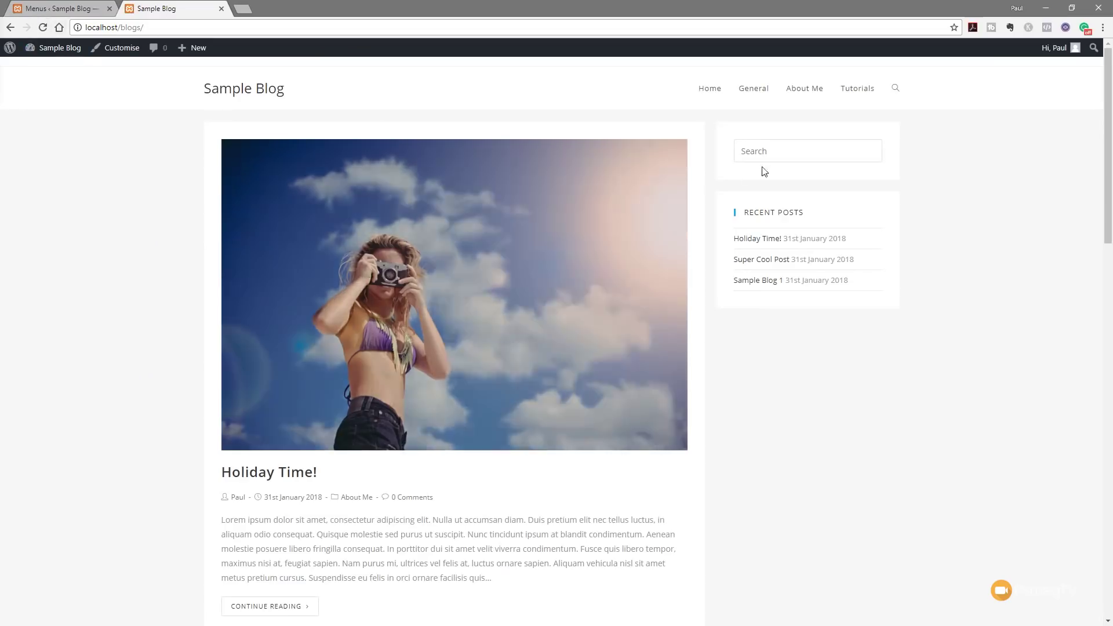
click(711, 92)
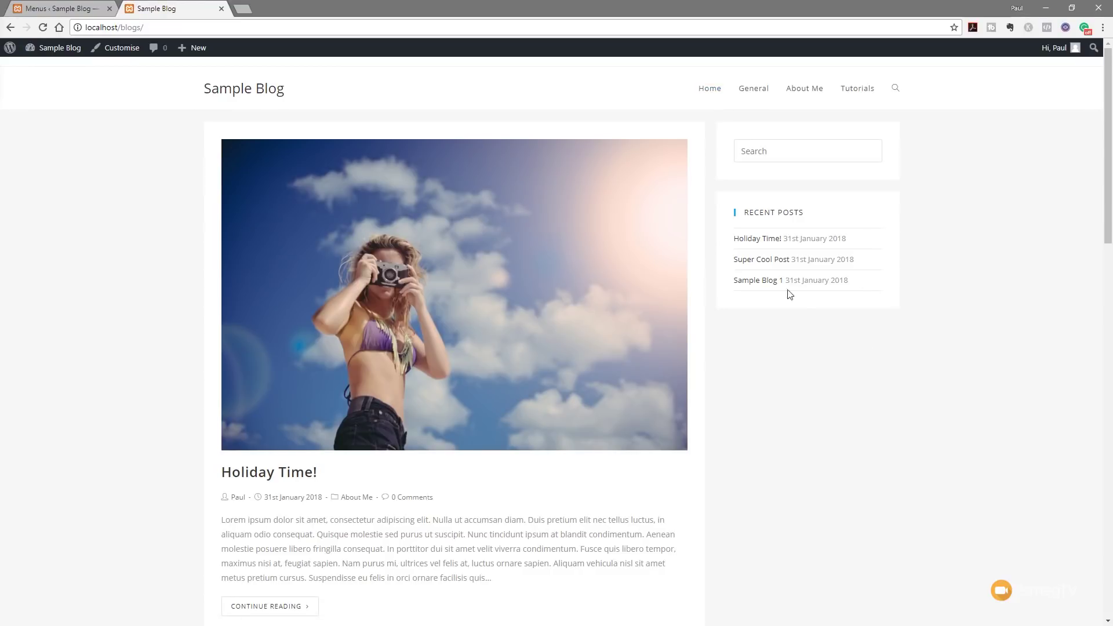
scroll(757, 365, down, 7)
scroll(759, 365, down, 10)
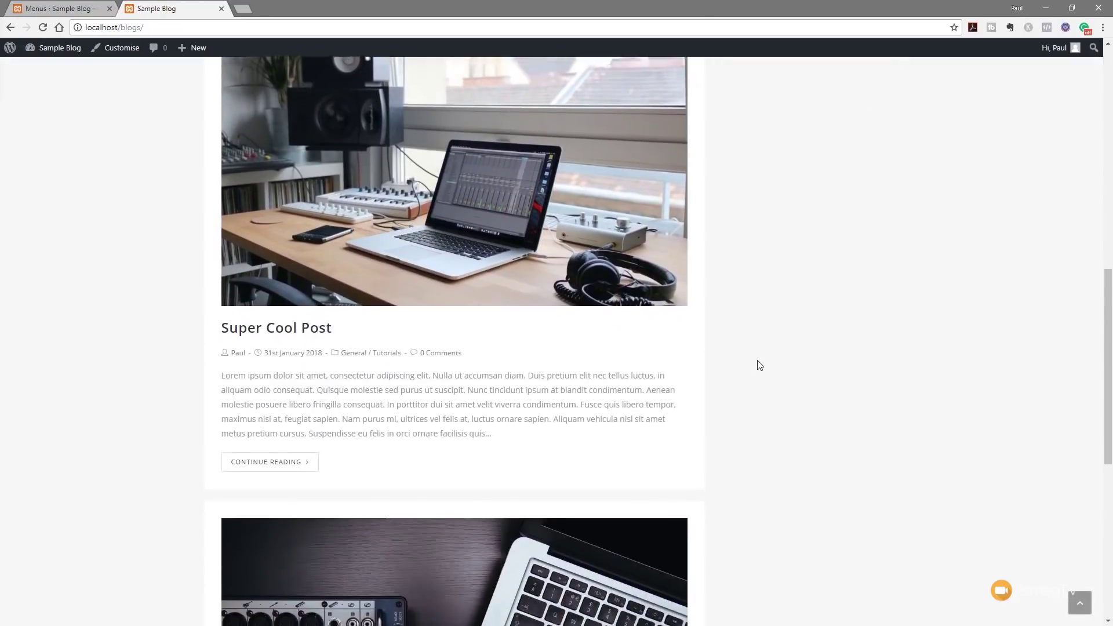
scroll(759, 365, up, 17)
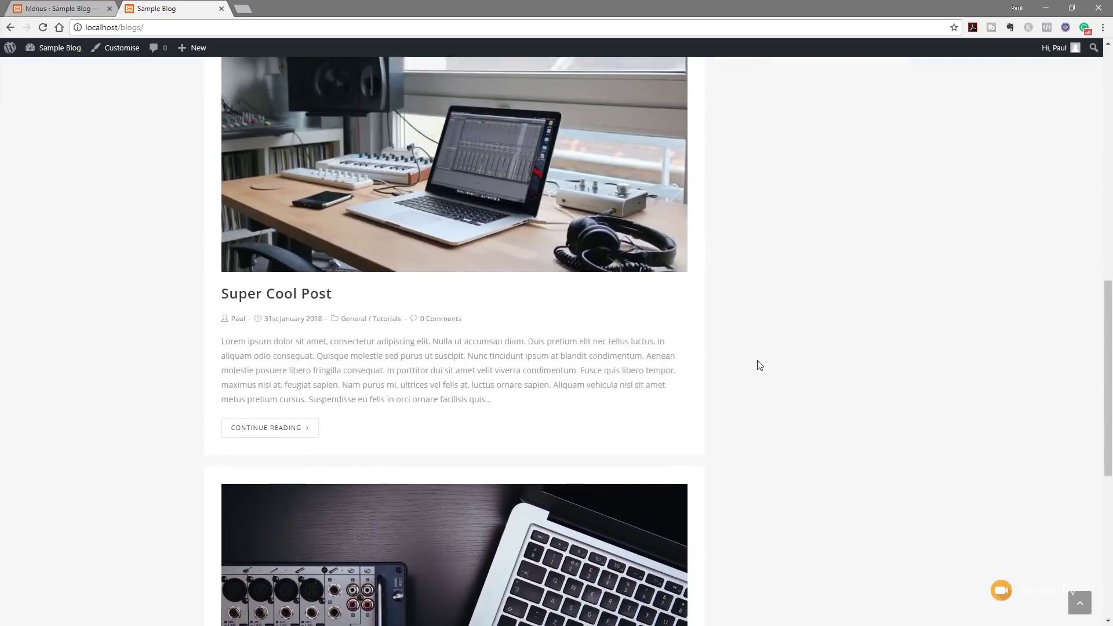
scroll(695, 394, down, 9)
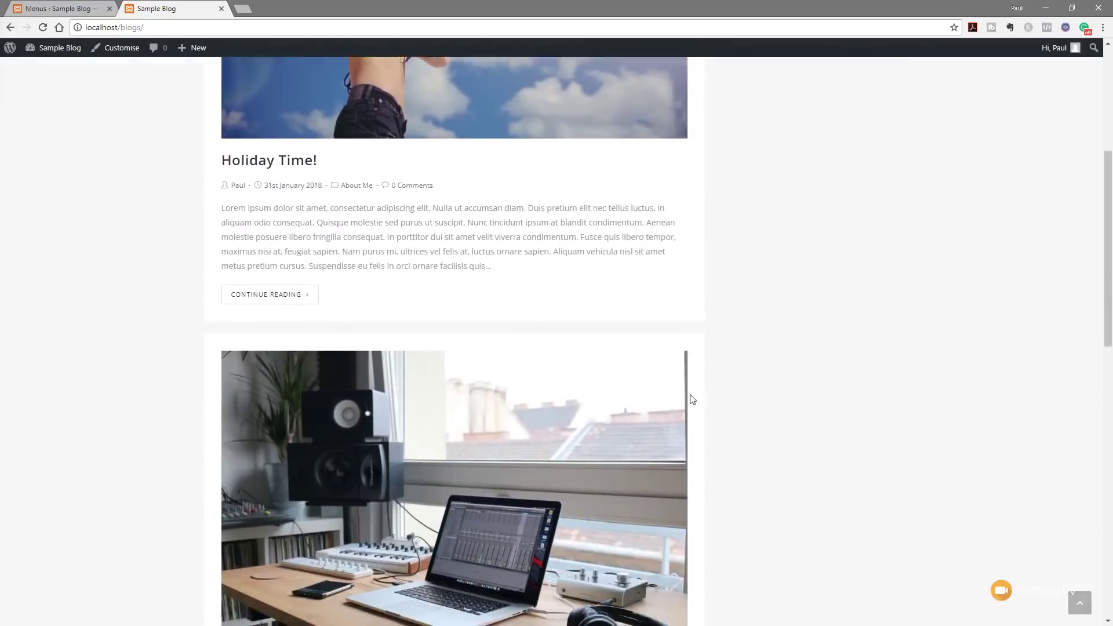
Step: Open Super Cool Post from the blog listing, return through the Home link and look over the whole listing
click(684, 376)
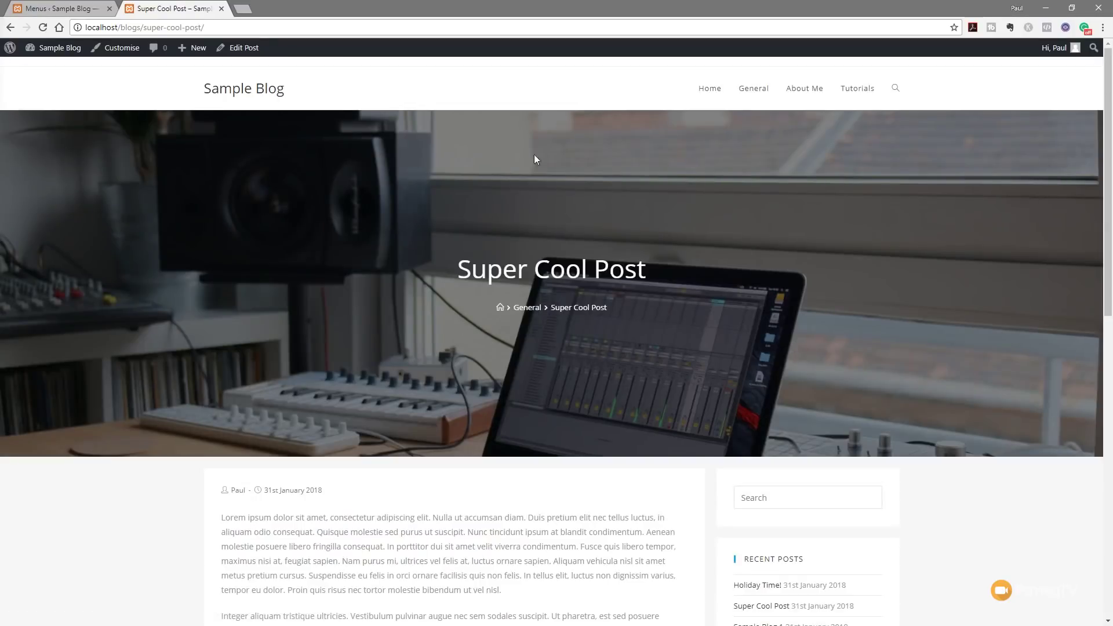
click(709, 88)
scroll(163, 321, down, 18)
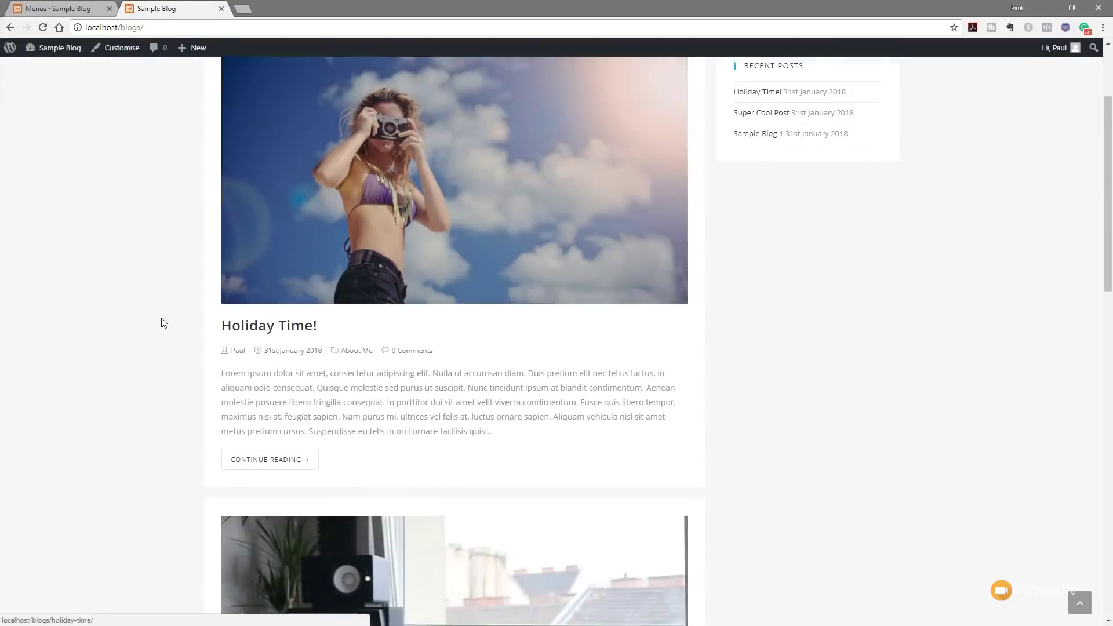
scroll(163, 322, down, 2)
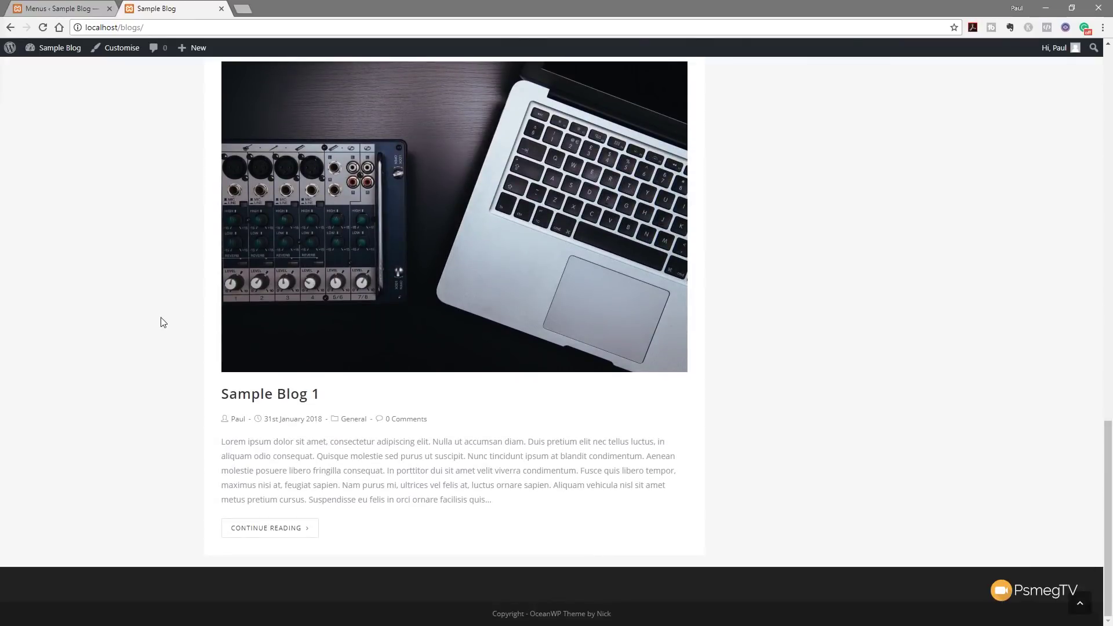
scroll(163, 323, up, 20)
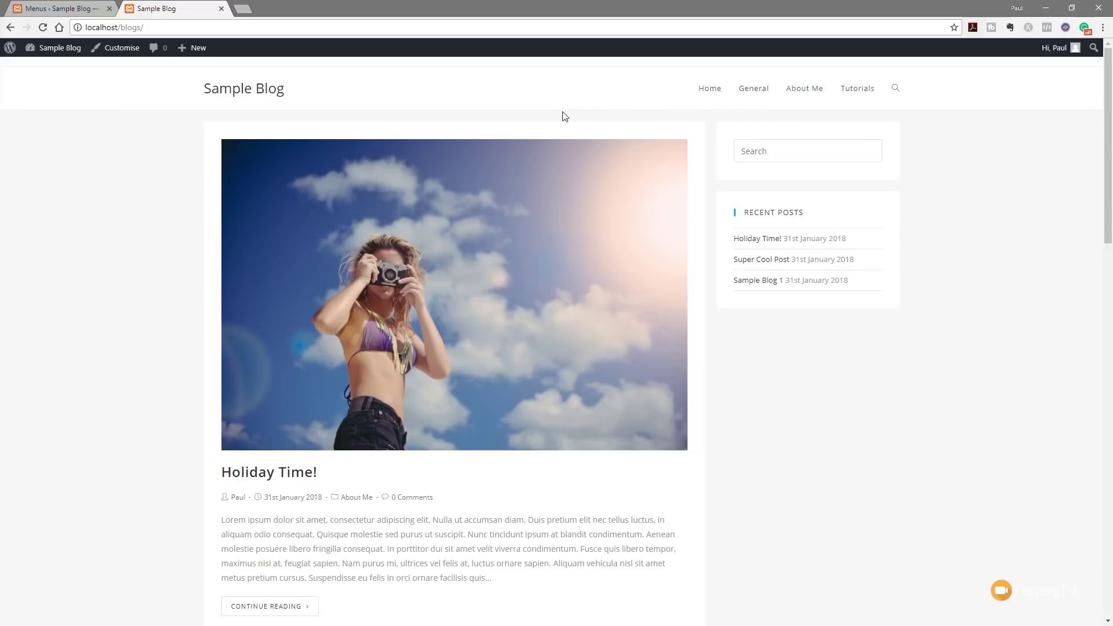
Step: Return to the site admin, open the theme customiser and bring up the header's menu settings
click(61, 10)
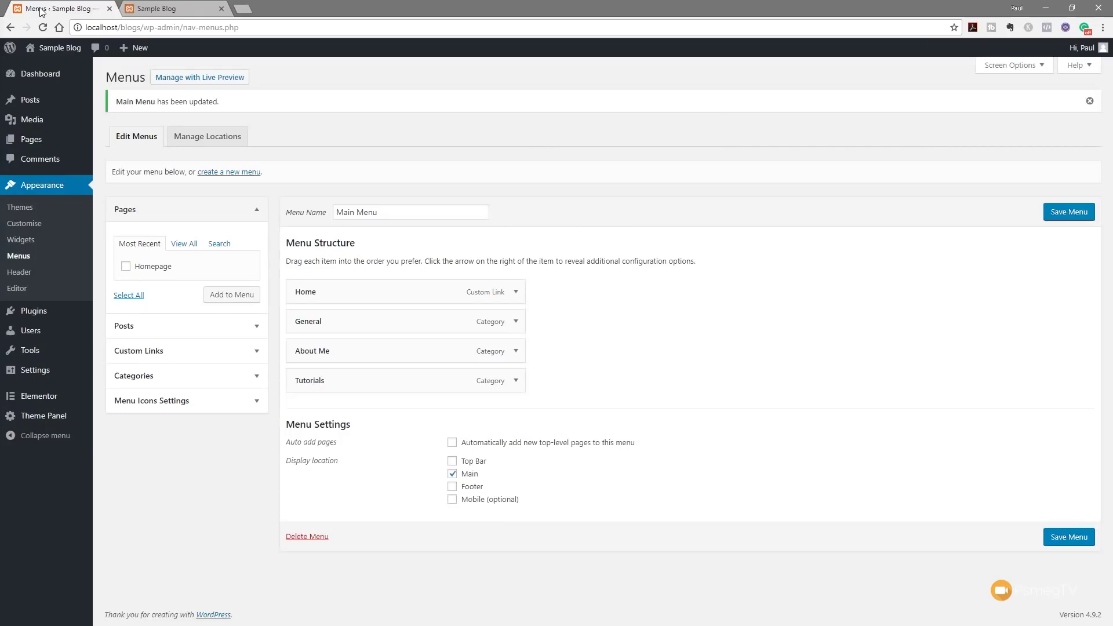
click(24, 223)
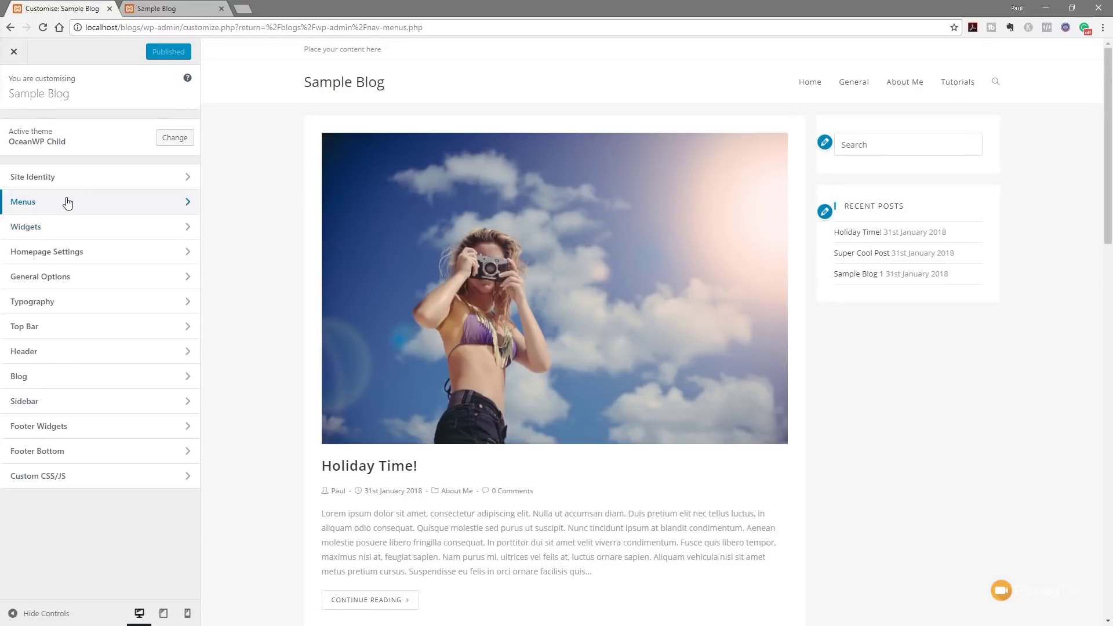
click(68, 203)
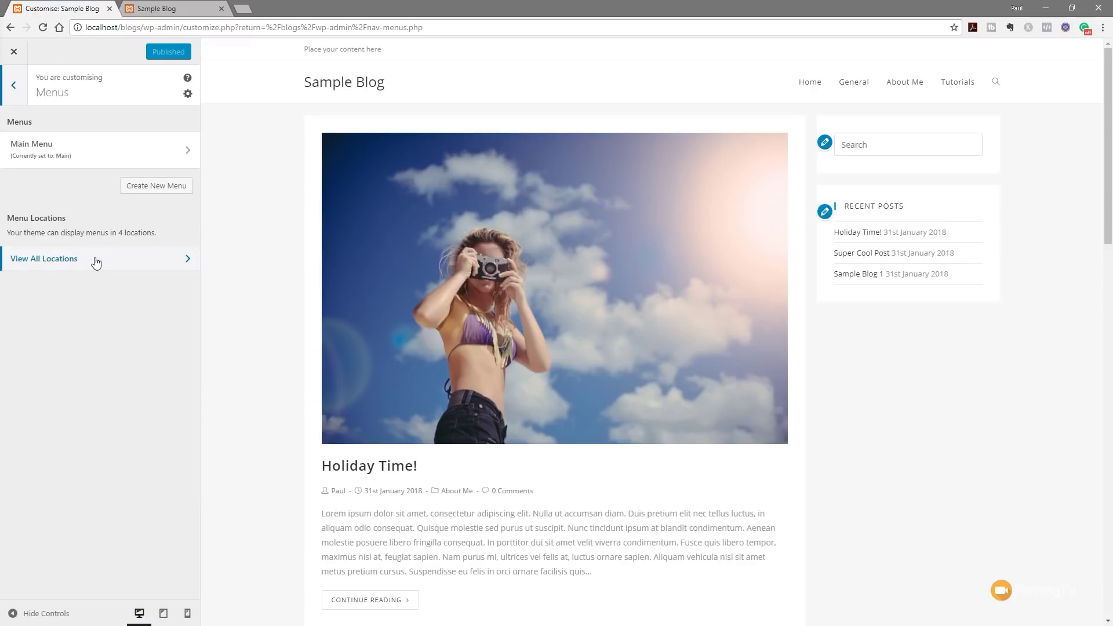
click(14, 87)
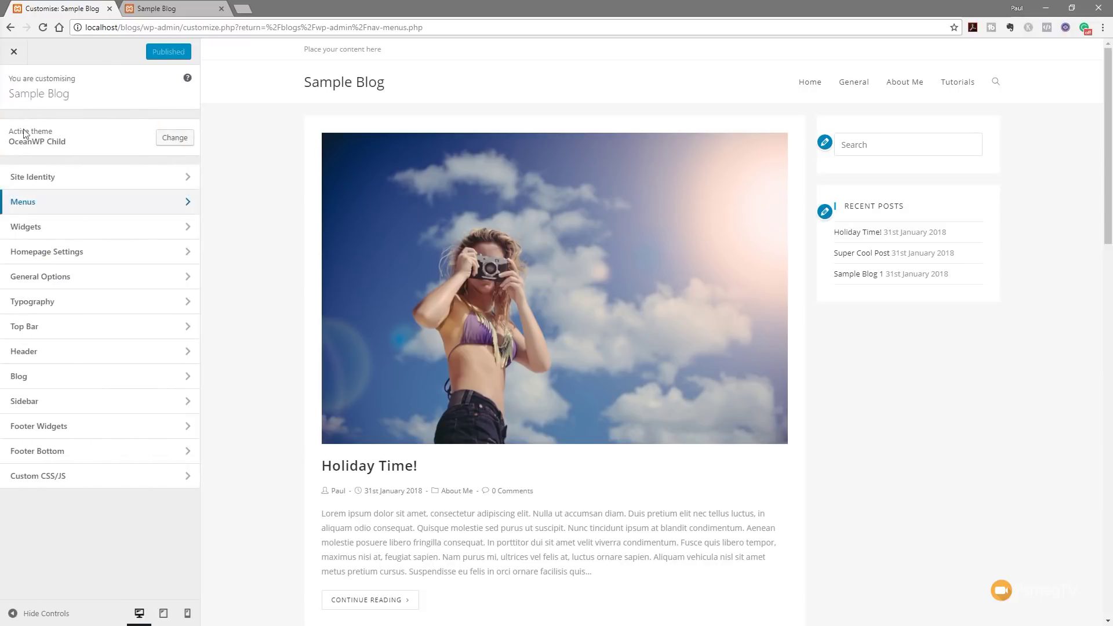
click(90, 357)
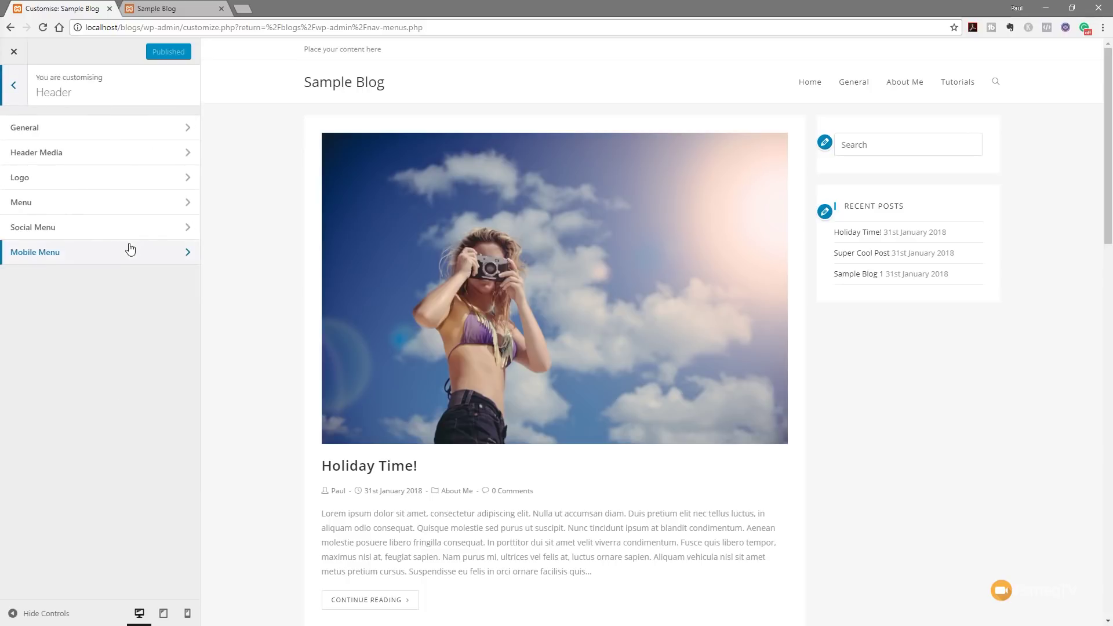
click(79, 203)
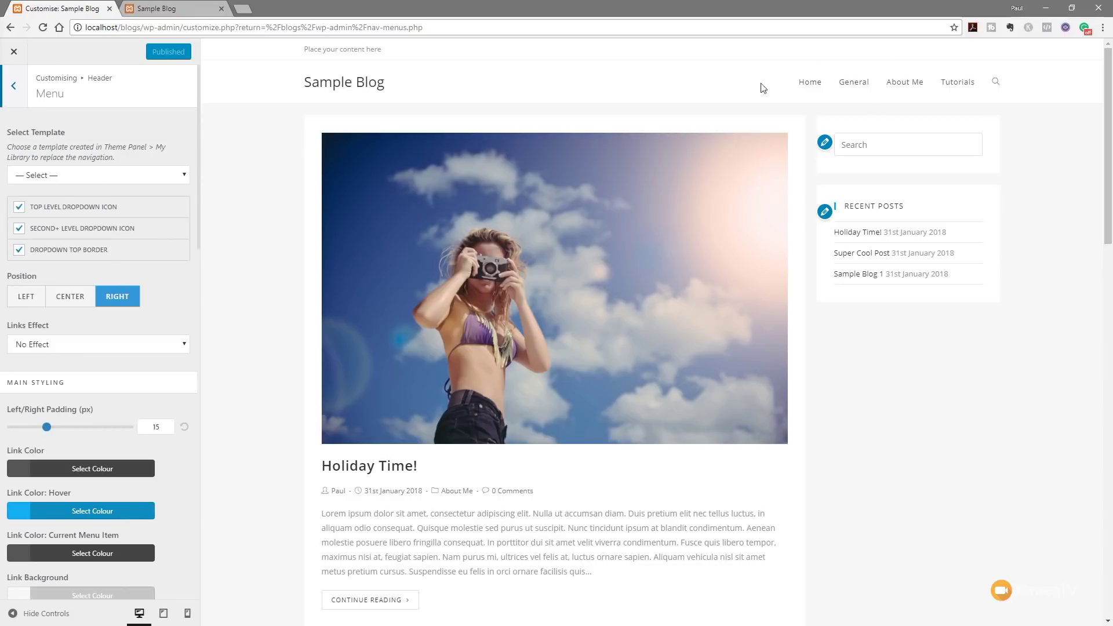
Step: Preview the header menu in the Center and Left positions, and restore its position to Right
click(130, 176)
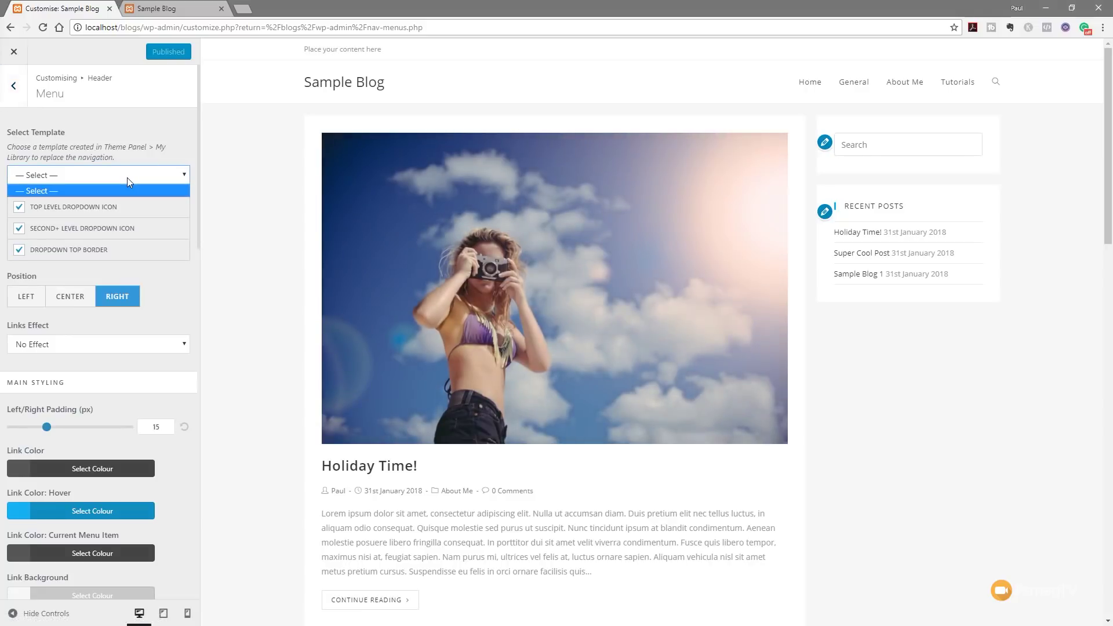
click(148, 147)
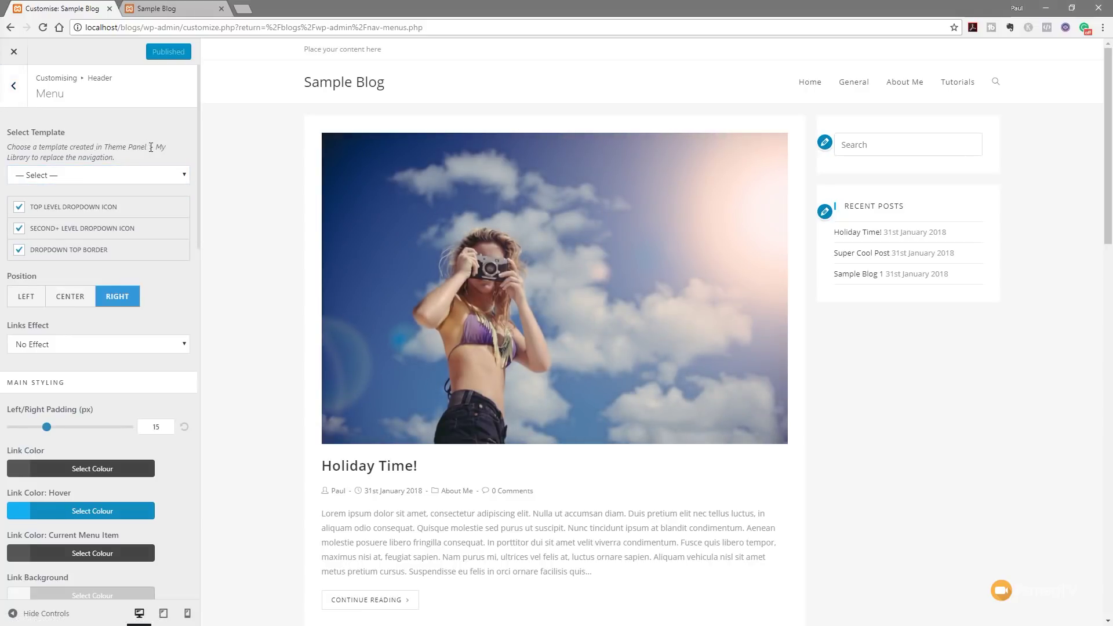
scroll(152, 149, down, 2)
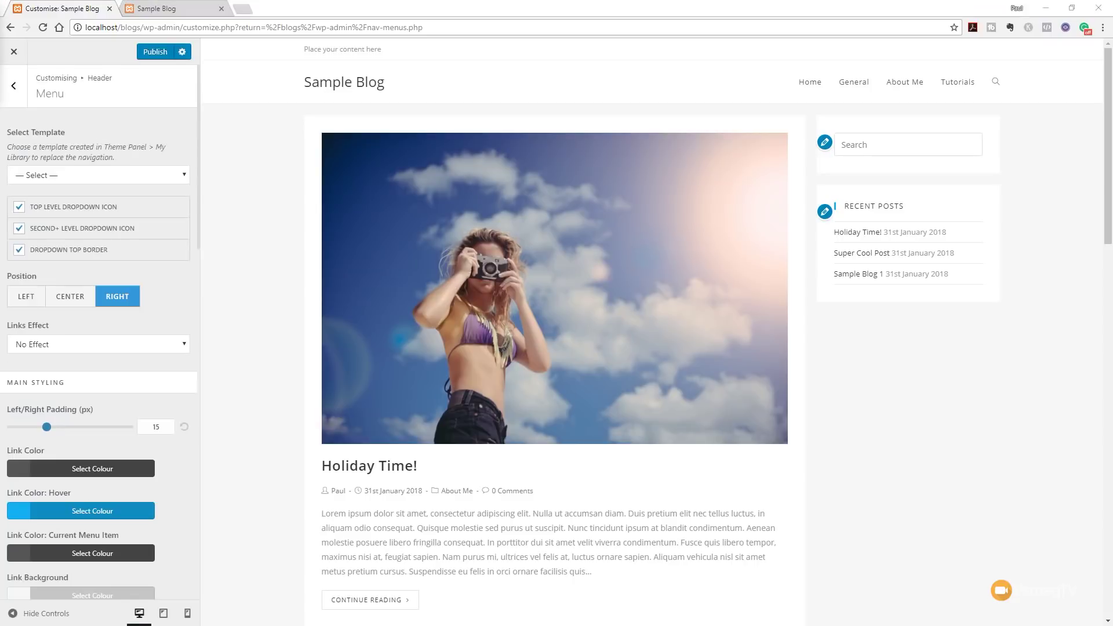
click(76, 297)
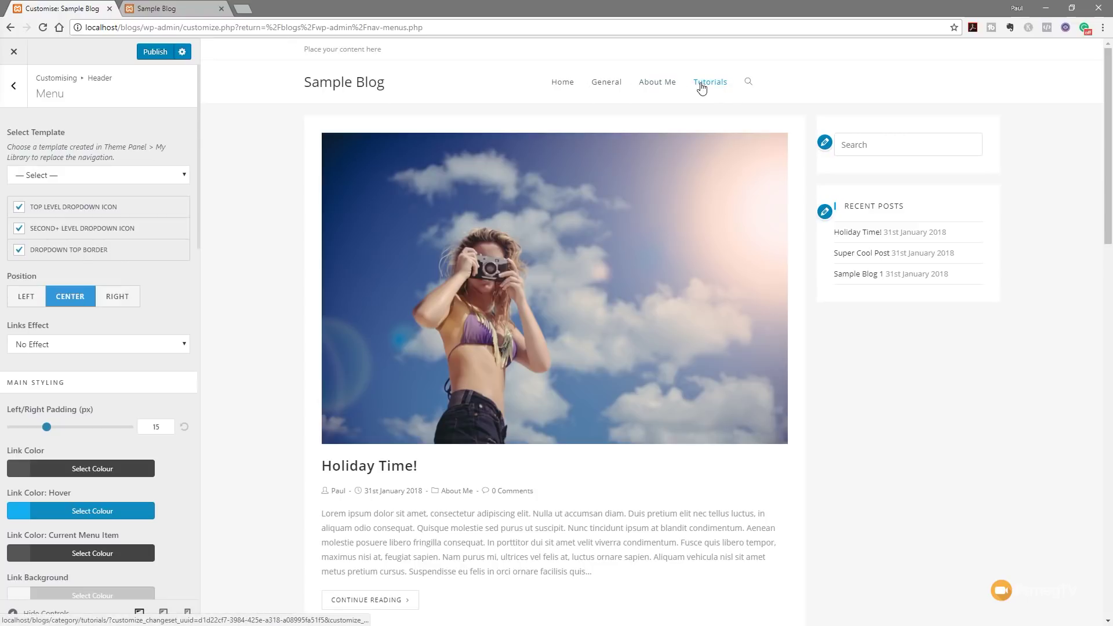
click(21, 298)
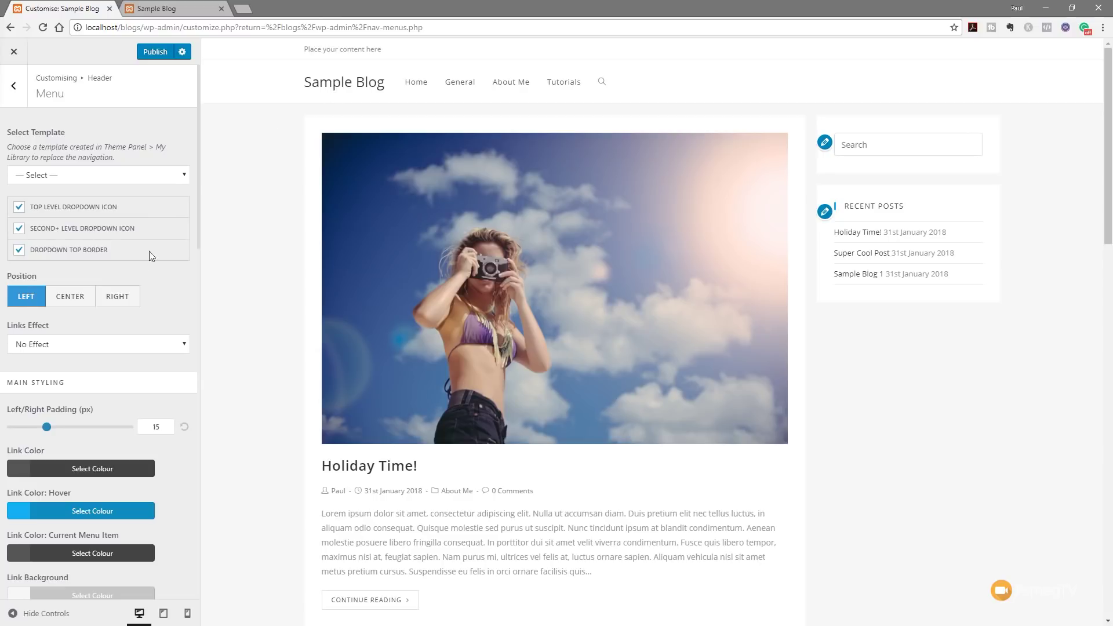
click(111, 296)
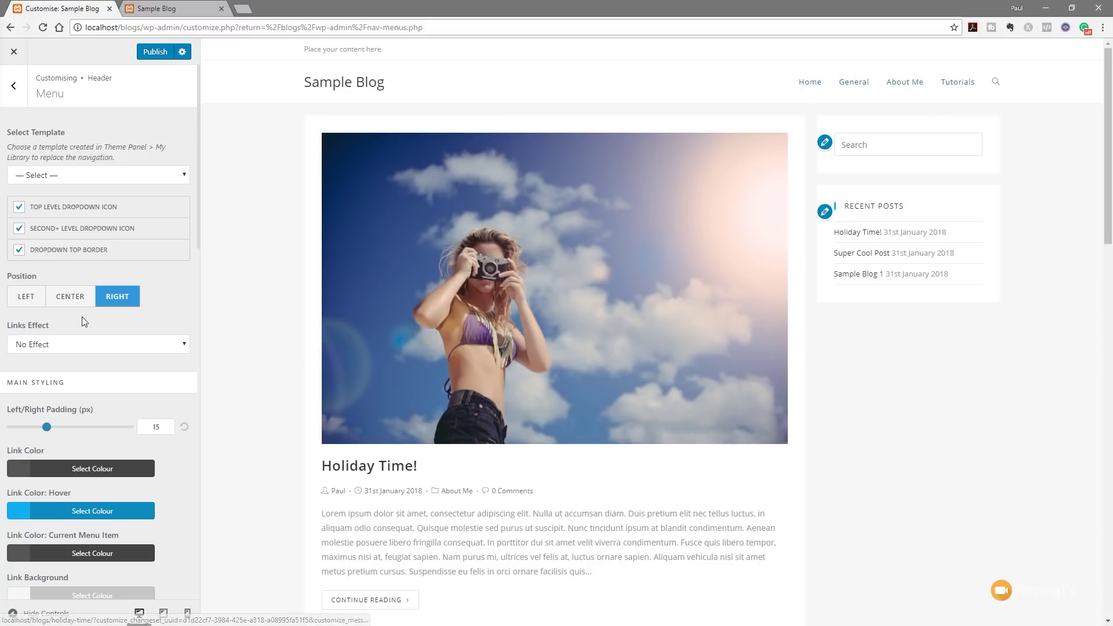
Step: Try the Overline & Fixed Underline effect on the menu links with a green effect colour
click(70, 346)
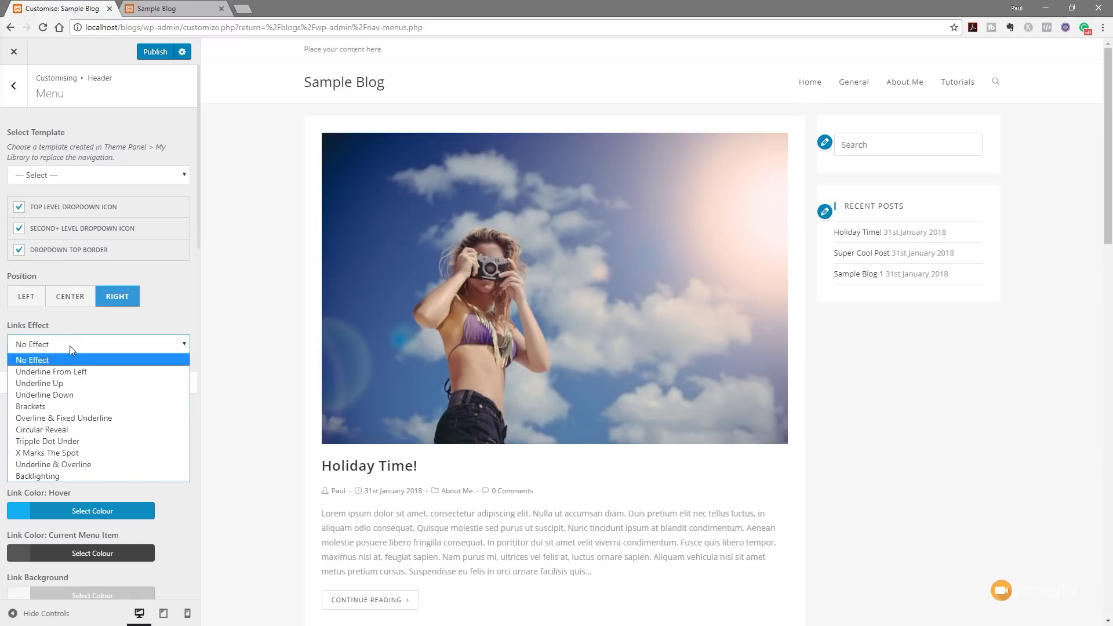
click(57, 418)
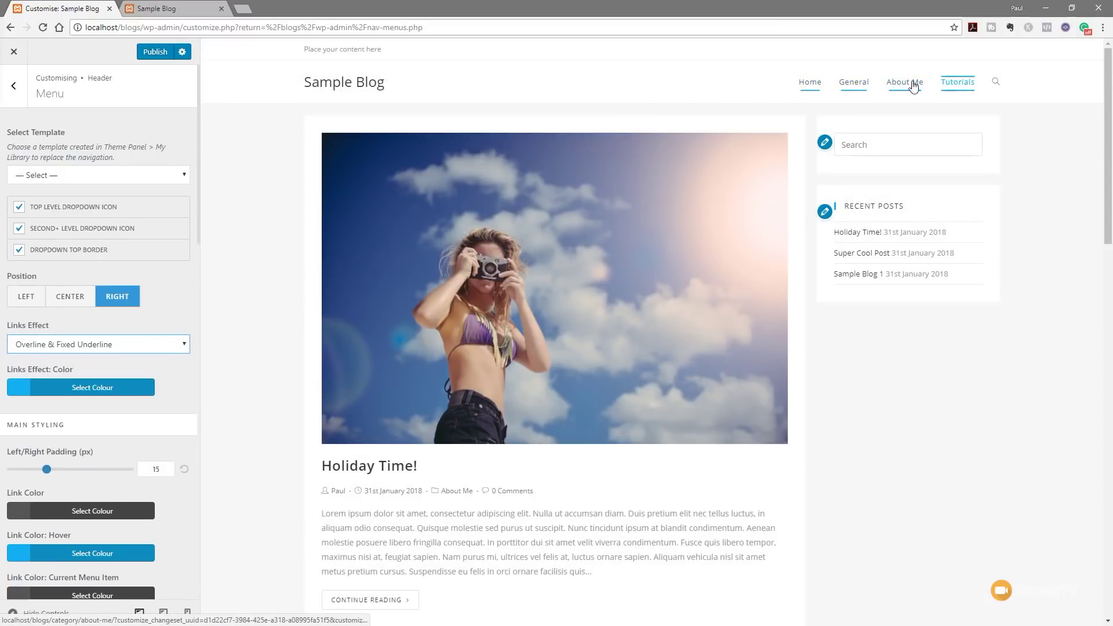
click(65, 387)
click(86, 543)
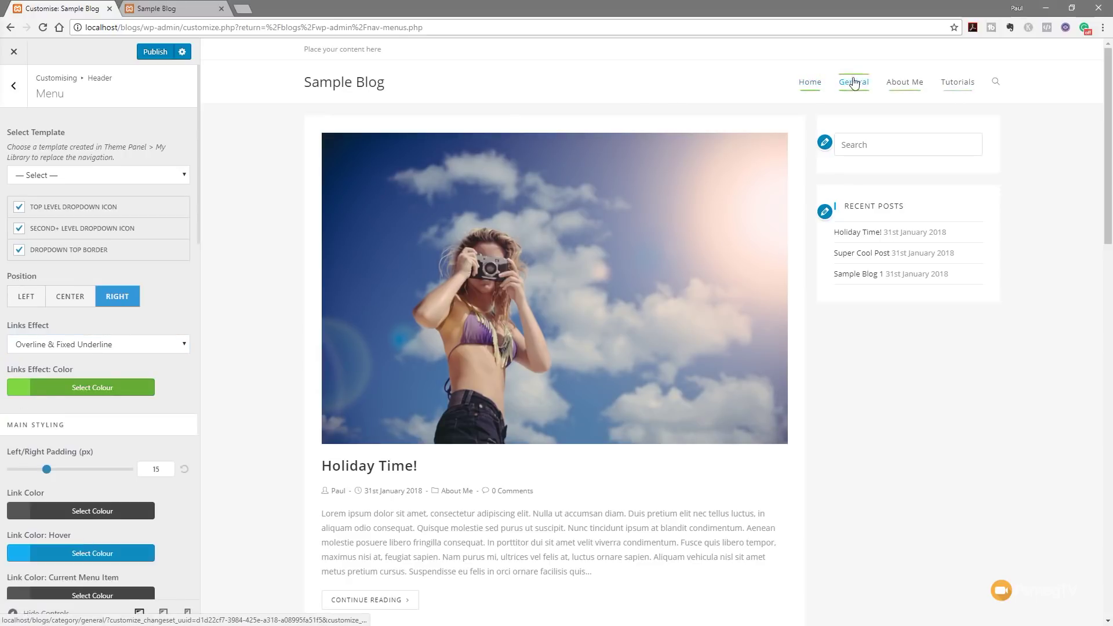
Step: Try the Underline Up links effect and return the menu links to No Effect
click(113, 344)
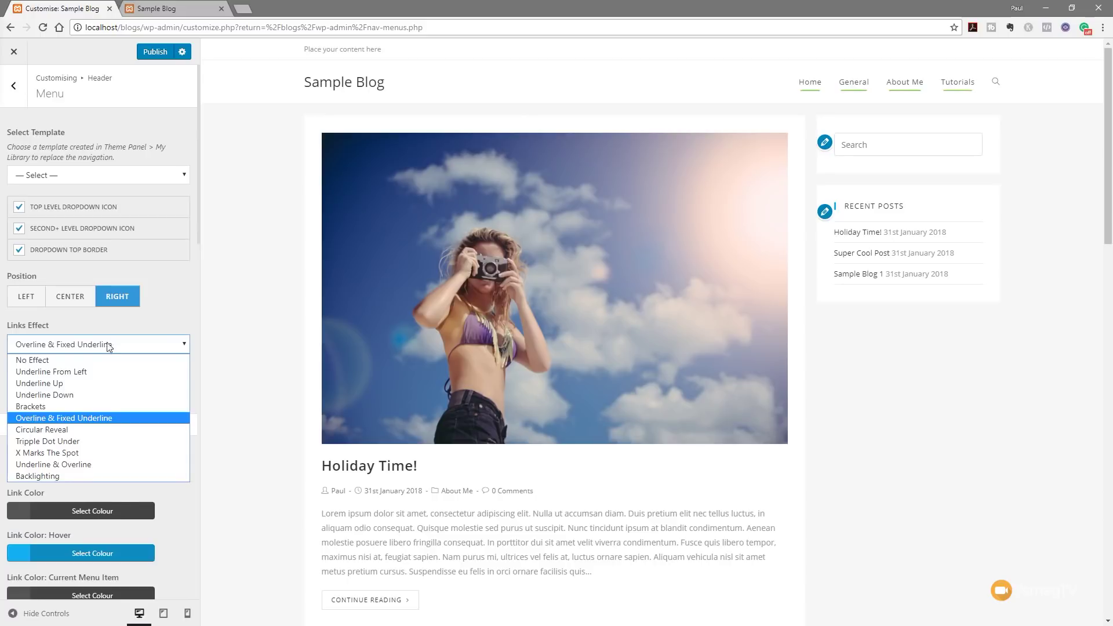
click(50, 383)
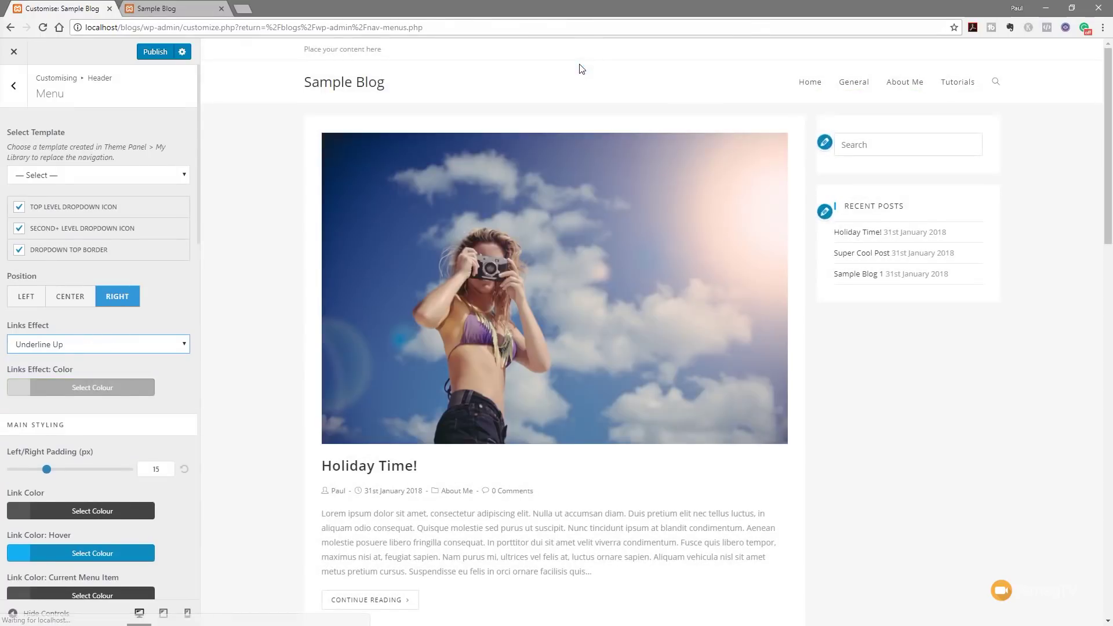
click(153, 346)
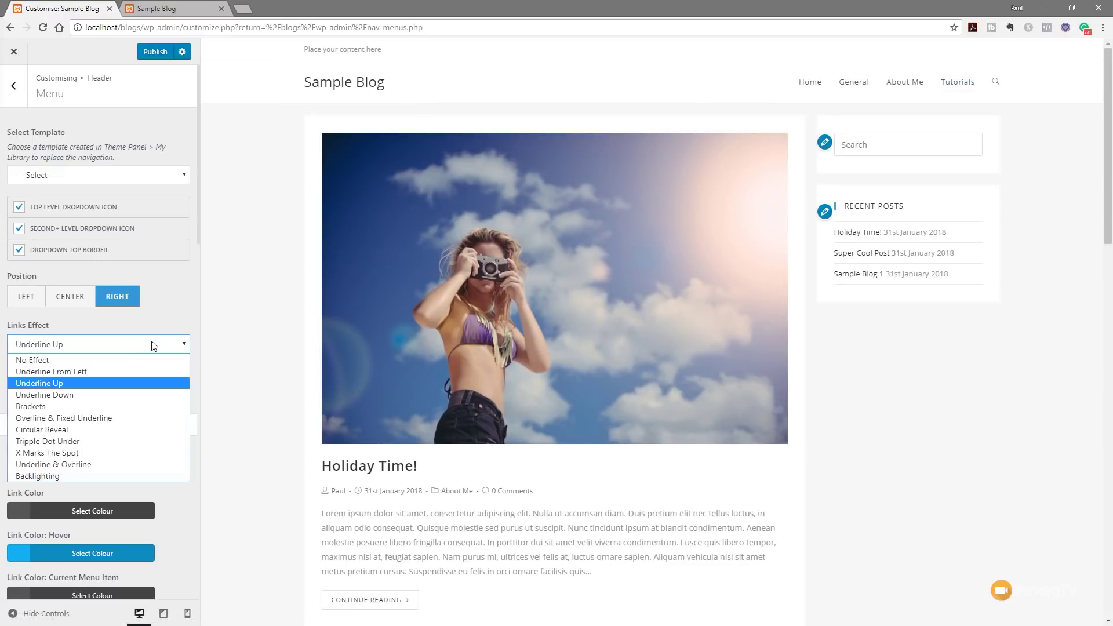
click(116, 356)
Step: Try the Disabled search icon style for the header menu
scroll(181, 414, down, 9)
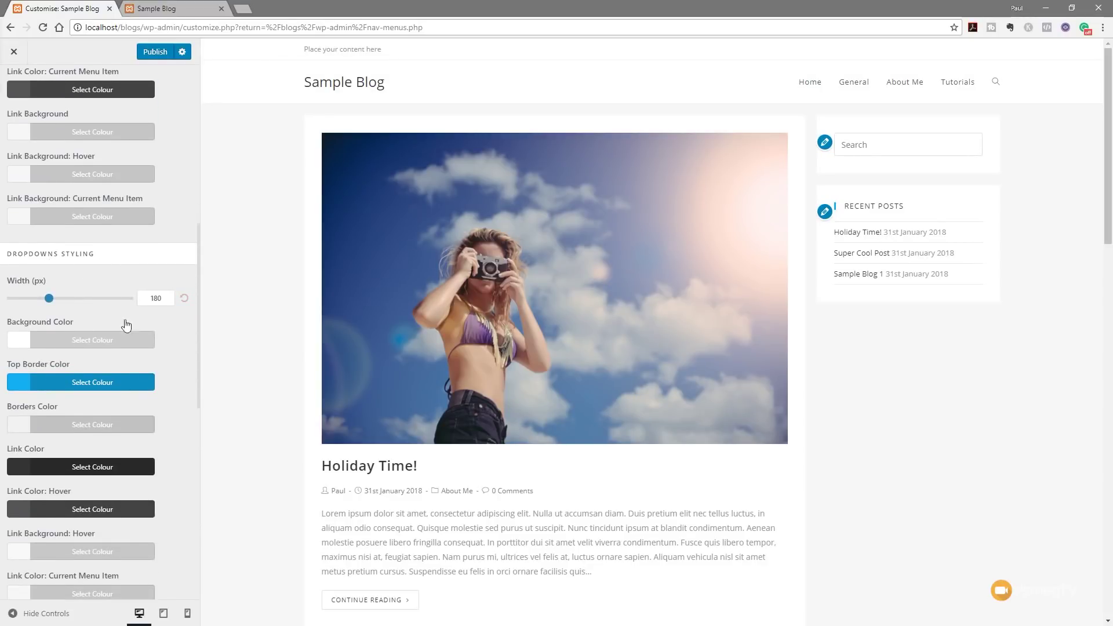
scroll(139, 325, down, 6)
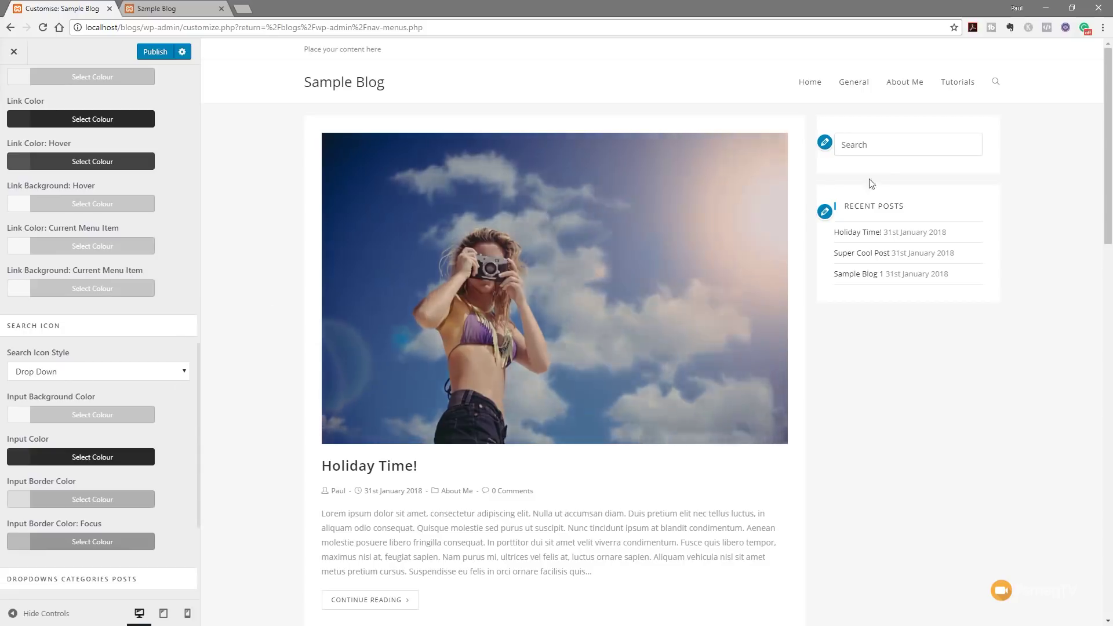
click(121, 374)
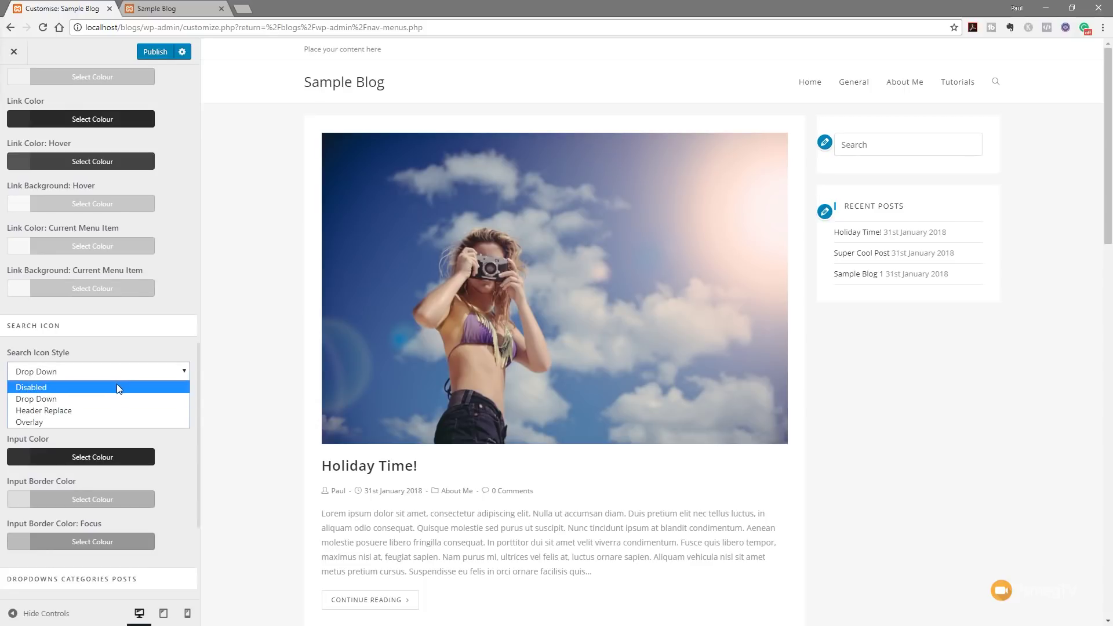
click(117, 387)
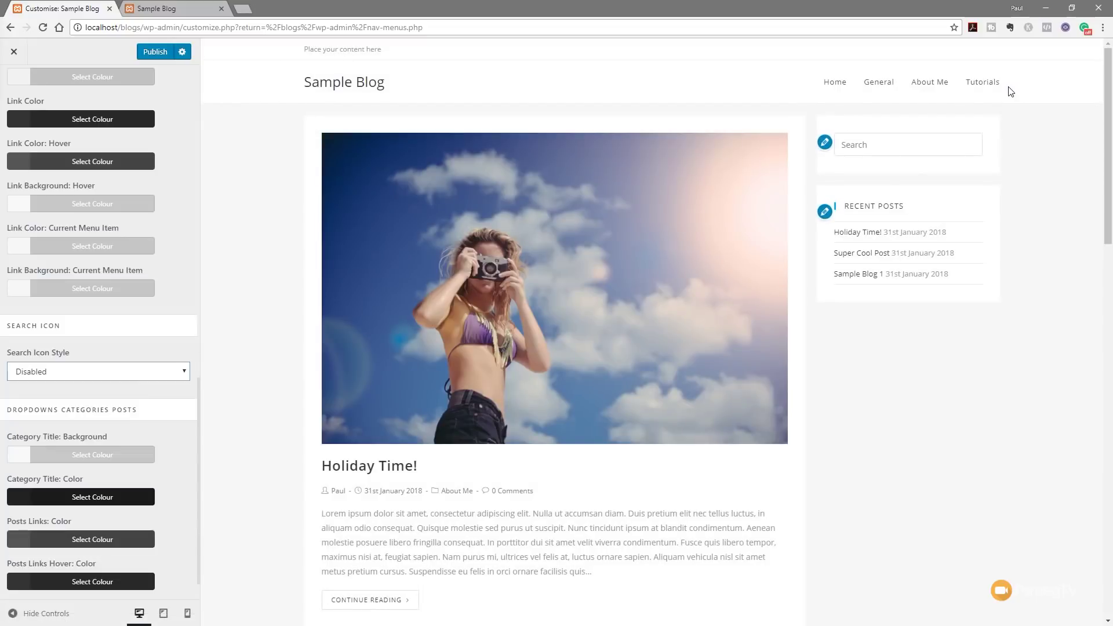
Step: Try the Header Replace search icon style, opening and closing the search field in the preview
click(104, 371)
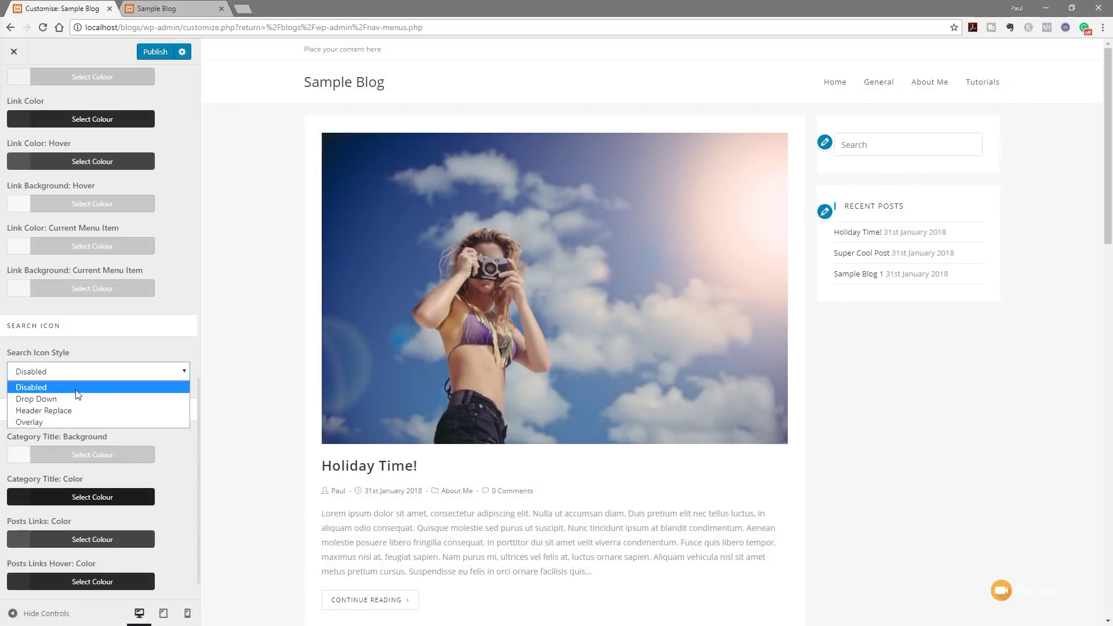
click(63, 410)
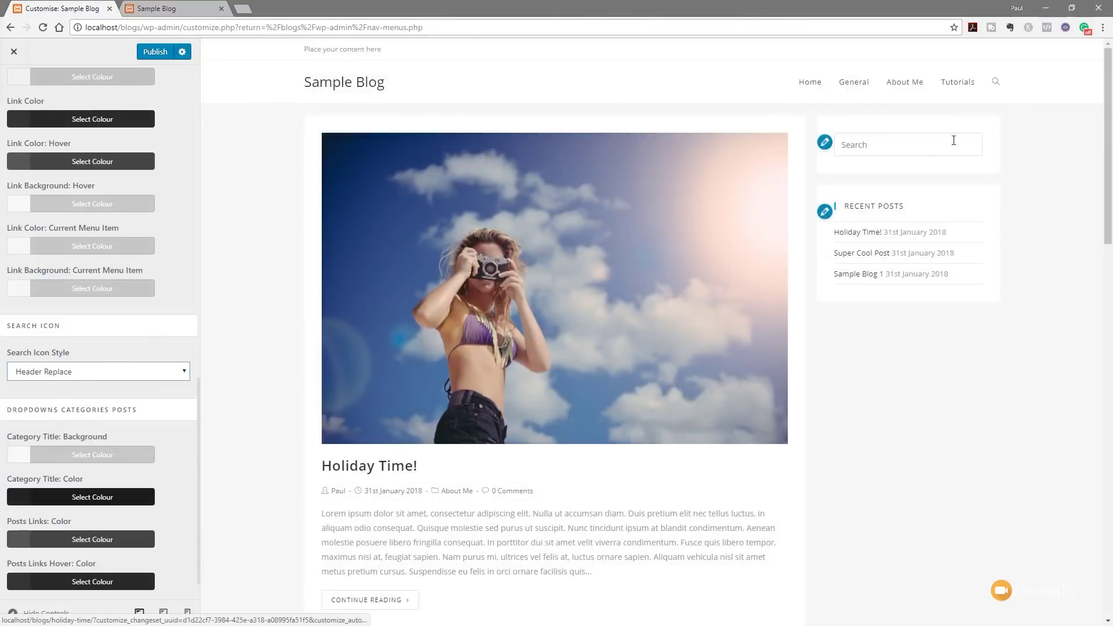
click(1000, 84)
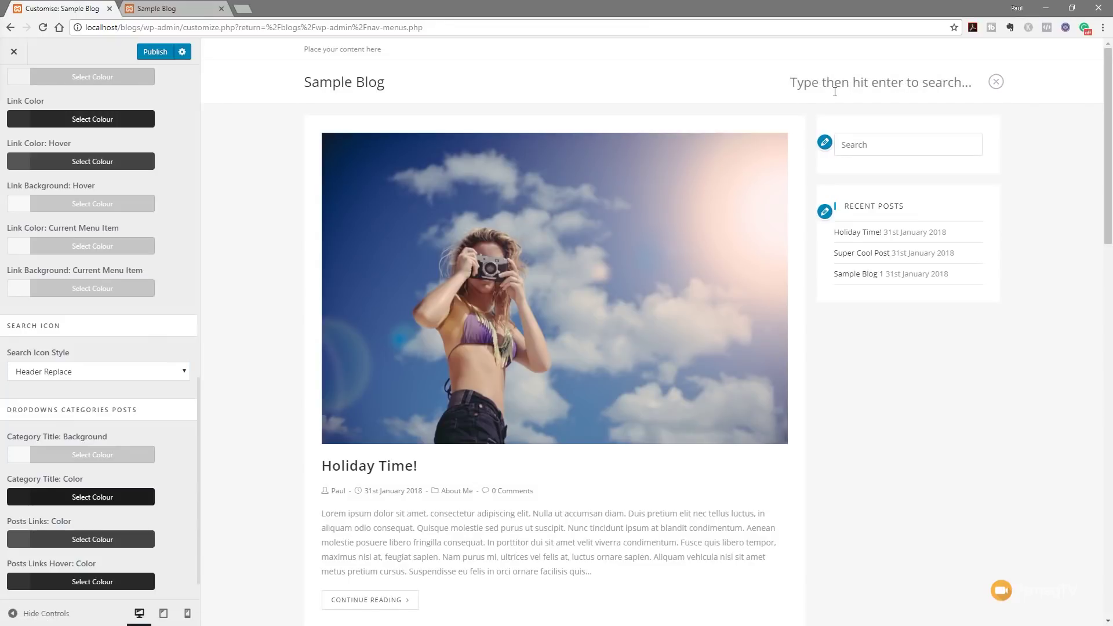
click(996, 82)
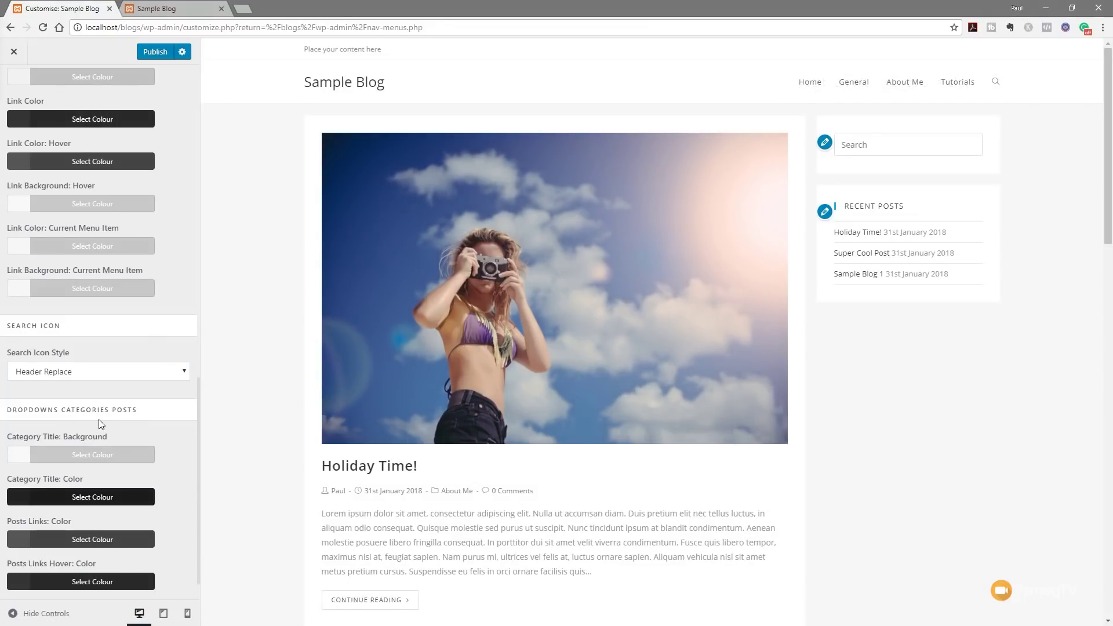
Step: Try the Overlay search icon style by opening and closing the search, and restore the style to Drop Down
click(102, 375)
click(59, 421)
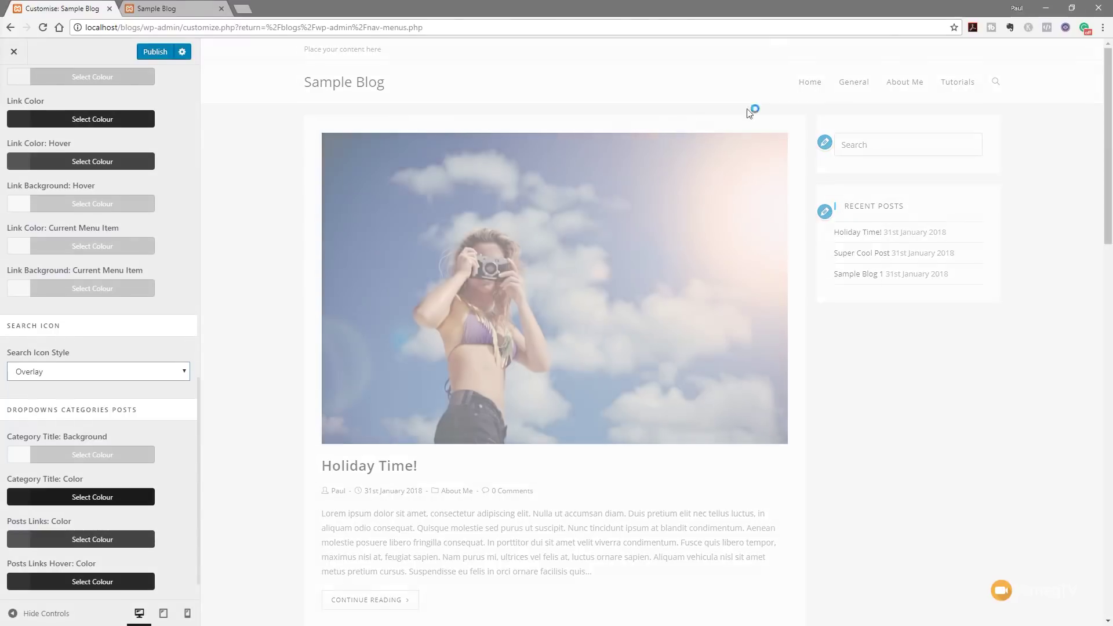
click(996, 81)
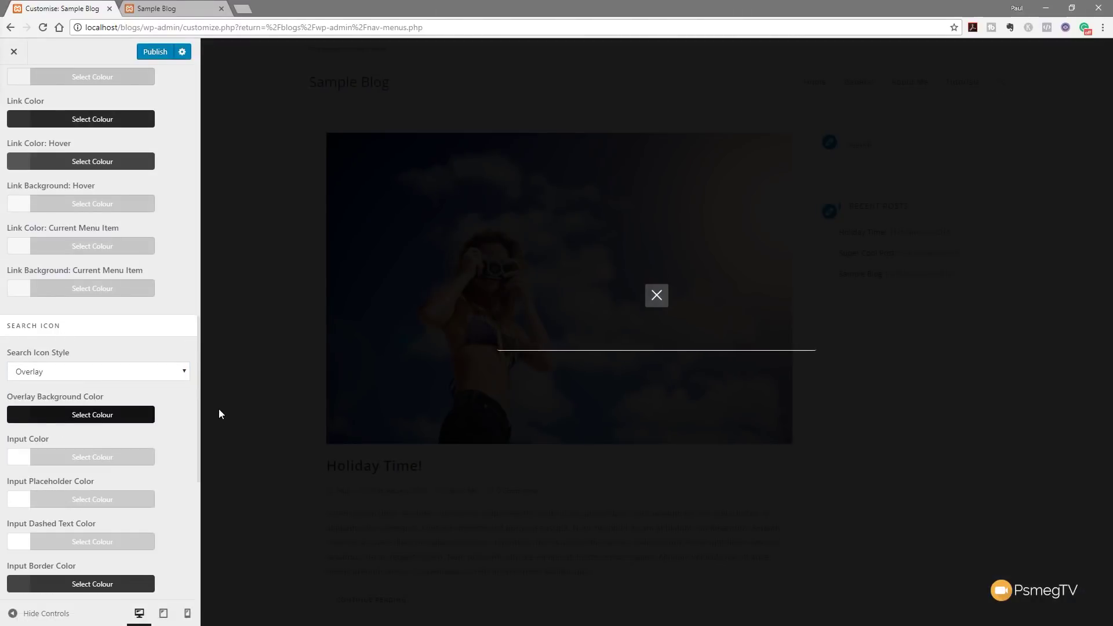
click(656, 295)
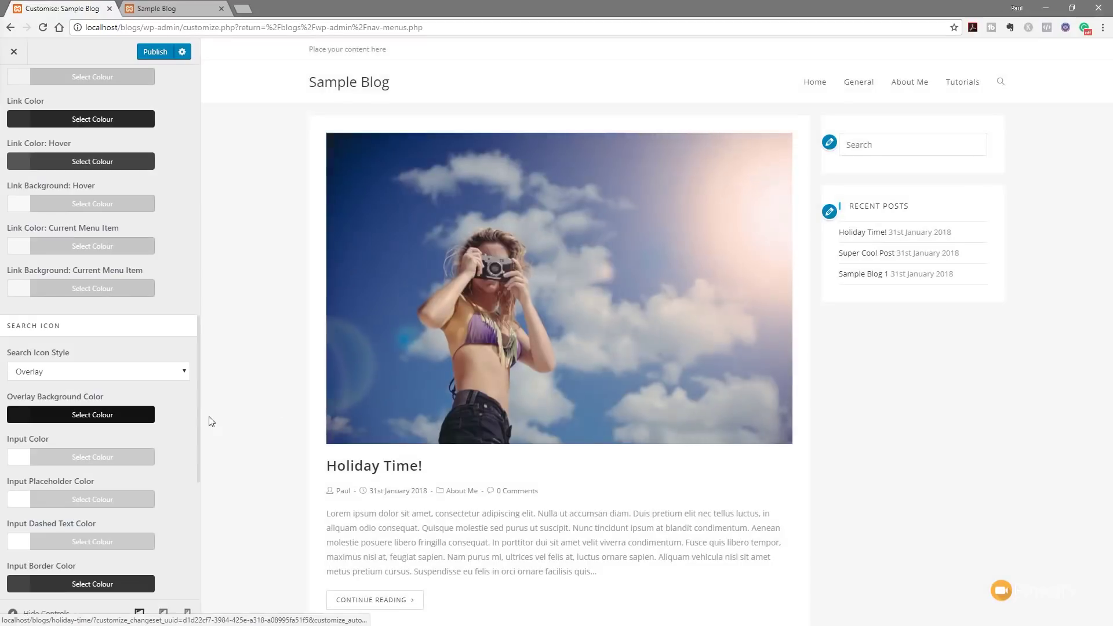
click(145, 372)
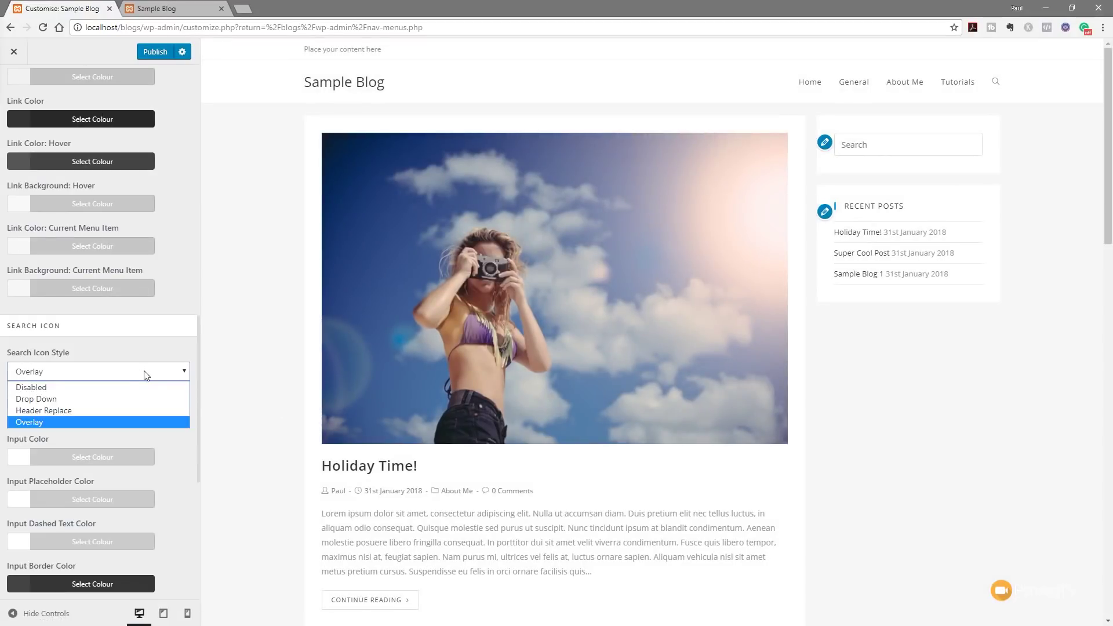
click(114, 397)
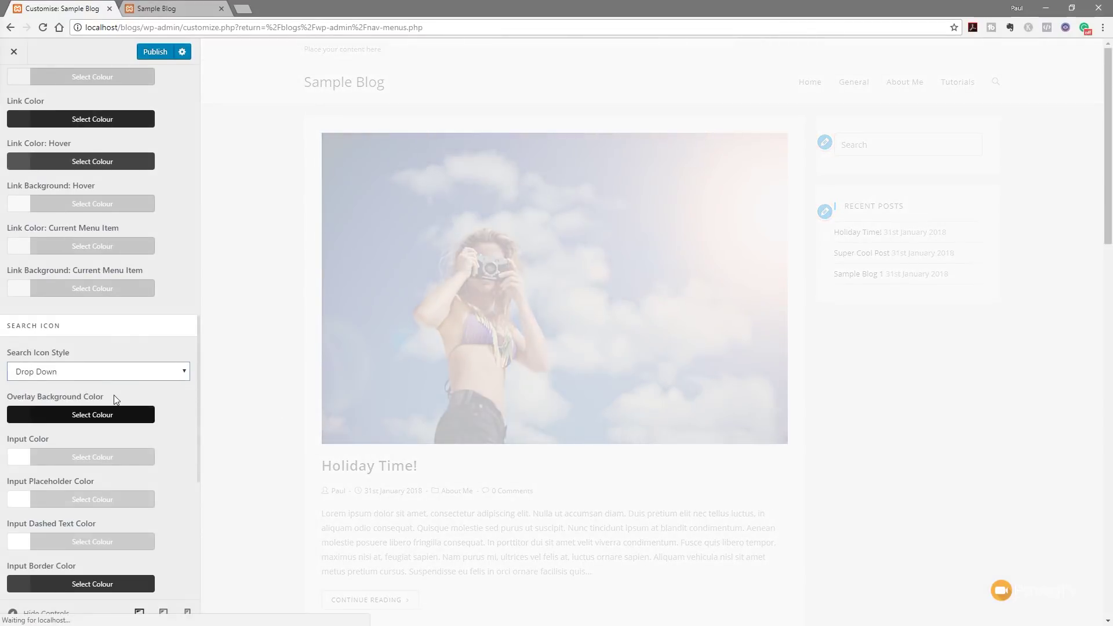
Step: Leave the menu settings for the header's General settings and set the header height to 55 px
scroll(87, 284, up, 15)
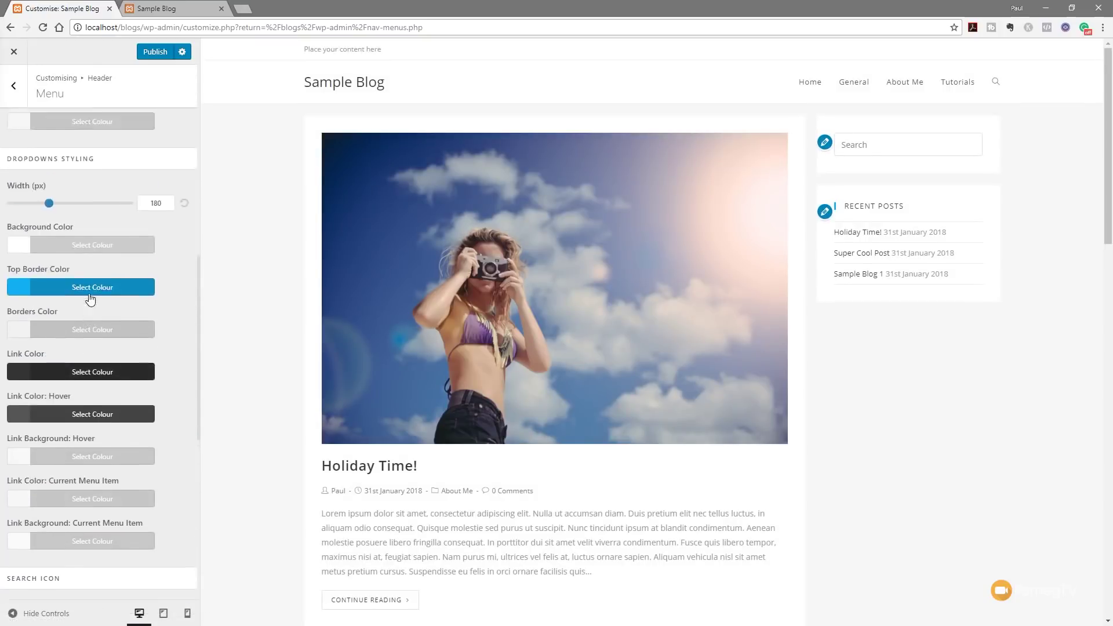
click(19, 96)
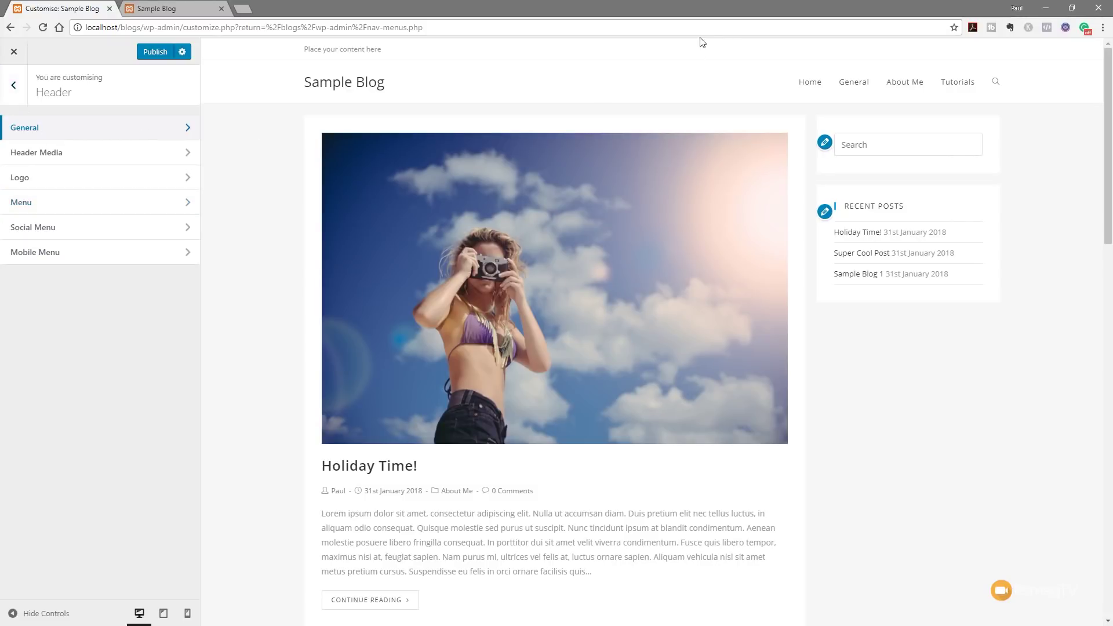
click(66, 135)
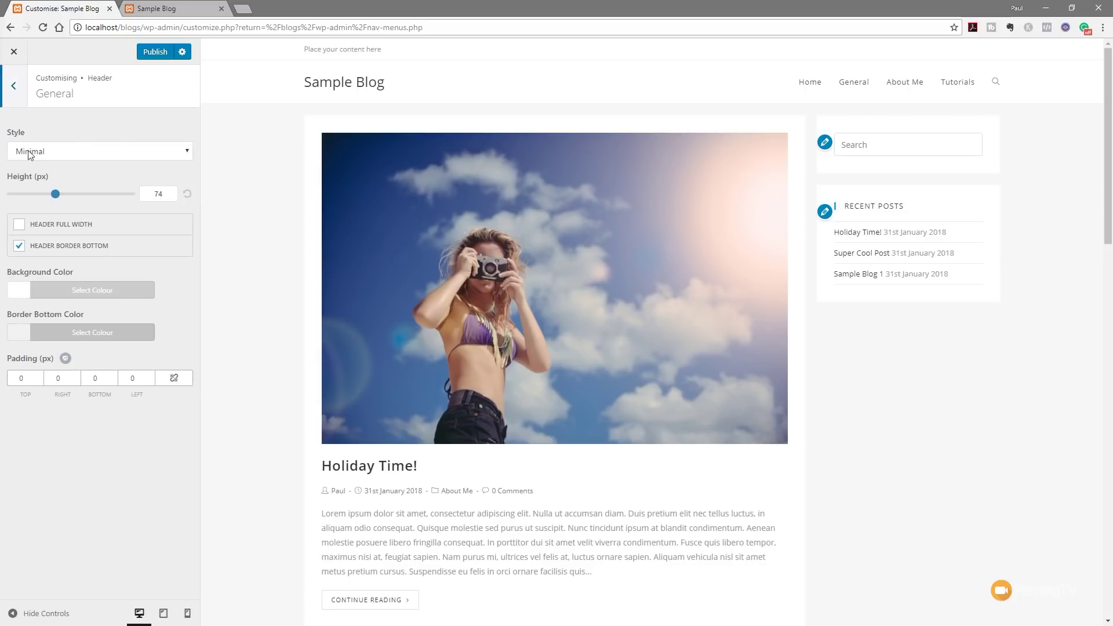
mouse_move(51, 194)
mouse_down()
mouse_move(91, 196)
mouse_move(45, 190)
mouse_up()
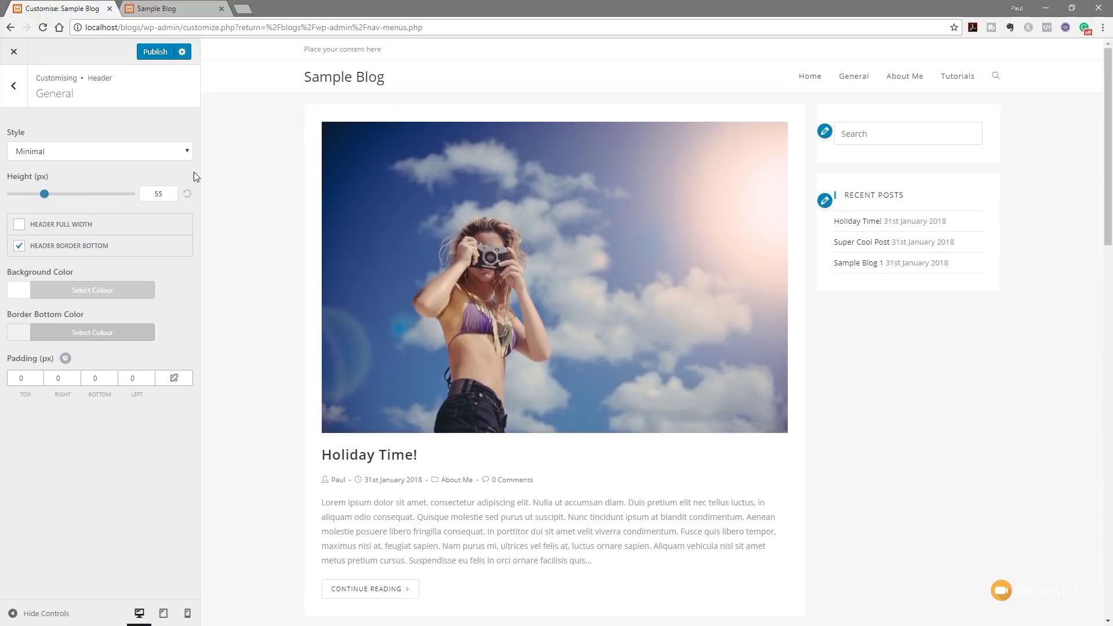
Step: Try the Center header style and switch the header style to Medium
click(186, 152)
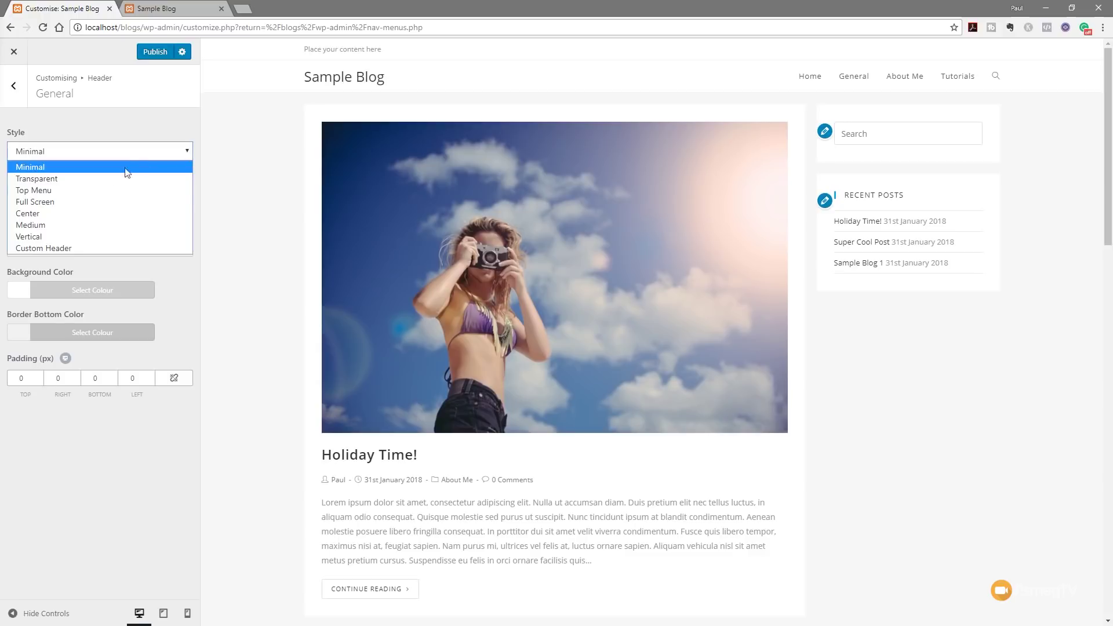
key(Escape)
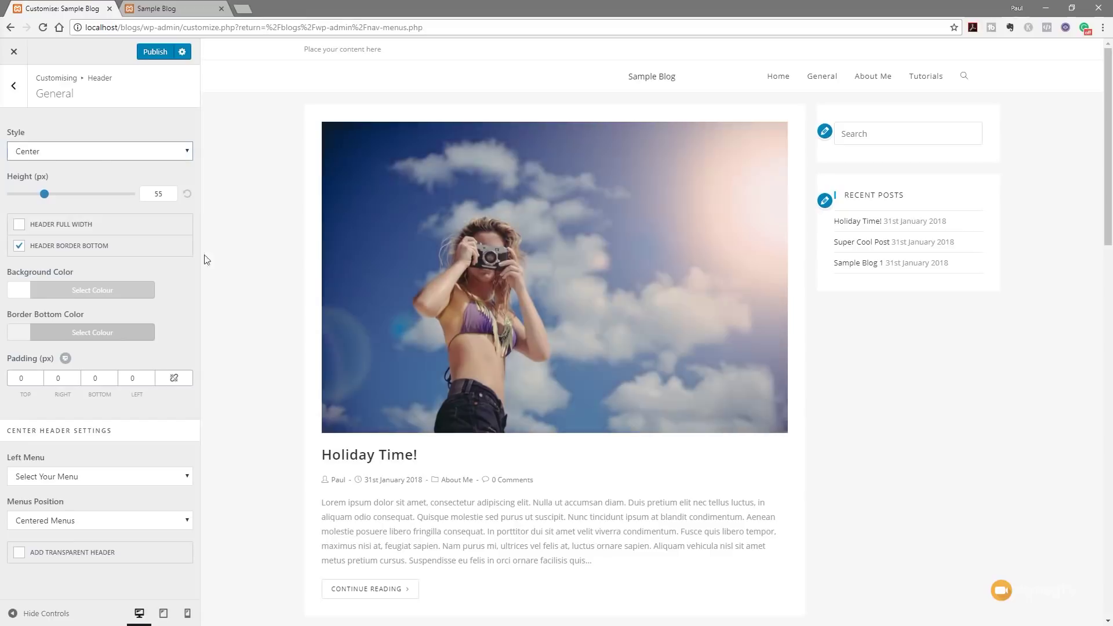
click(85, 153)
click(46, 226)
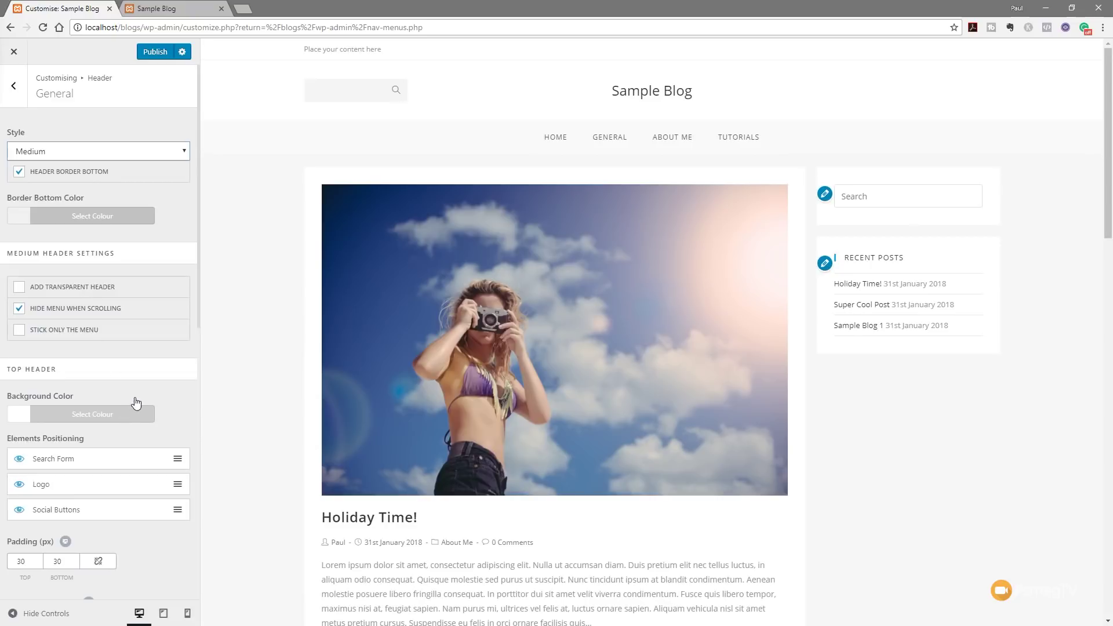
Step: Hide the Search Form and Social Buttons elements in the top header, keeping only the Logo
click(18, 459)
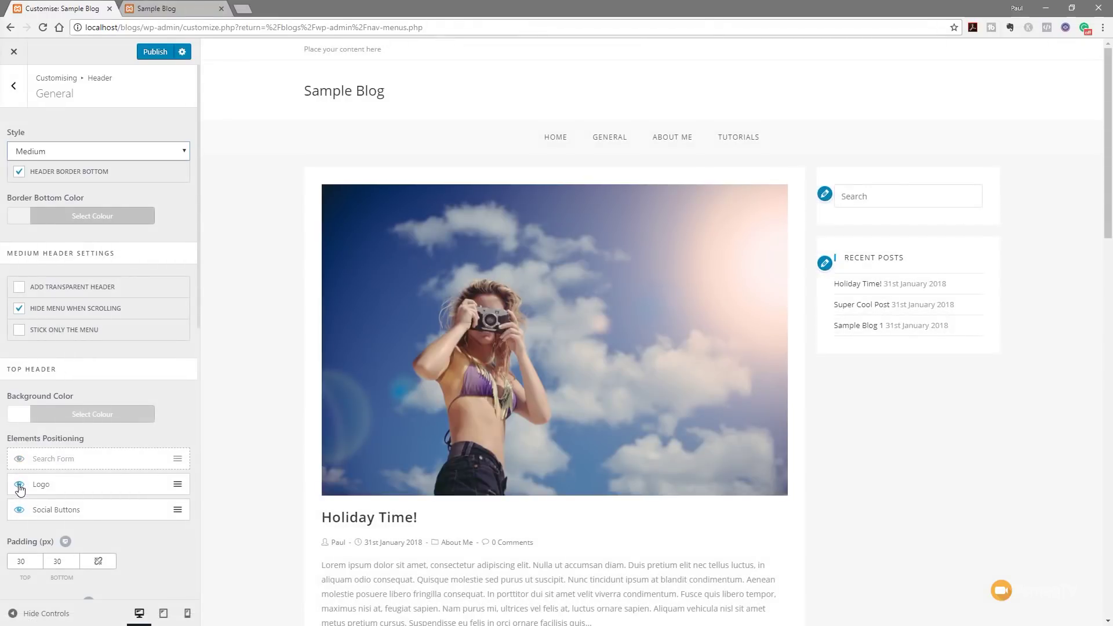
click(20, 510)
click(21, 510)
click(19, 510)
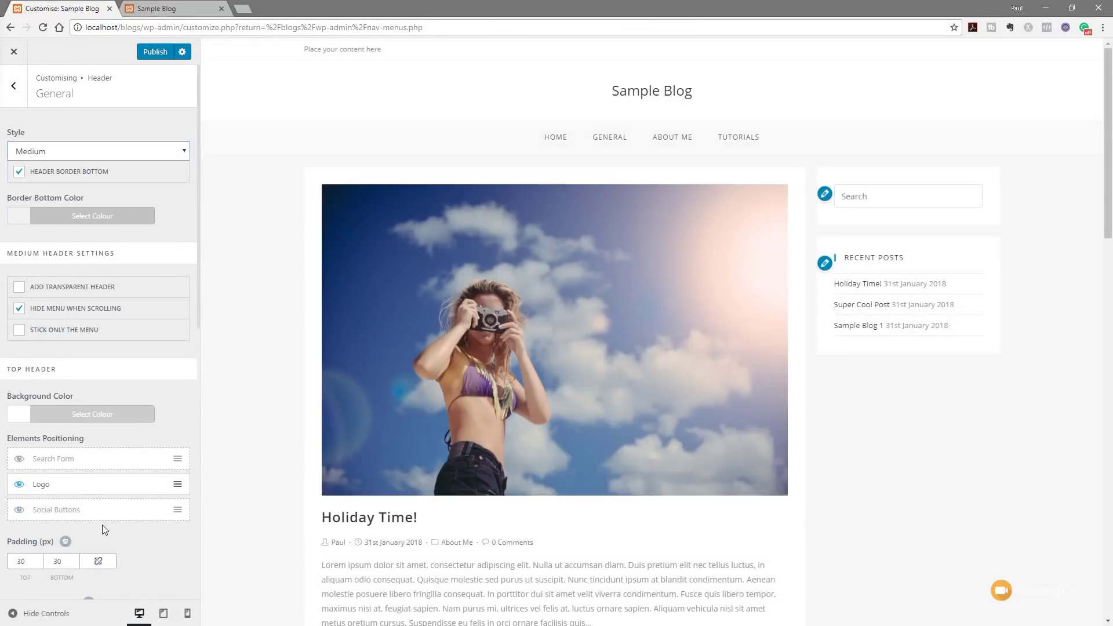
scroll(159, 528, down, 3)
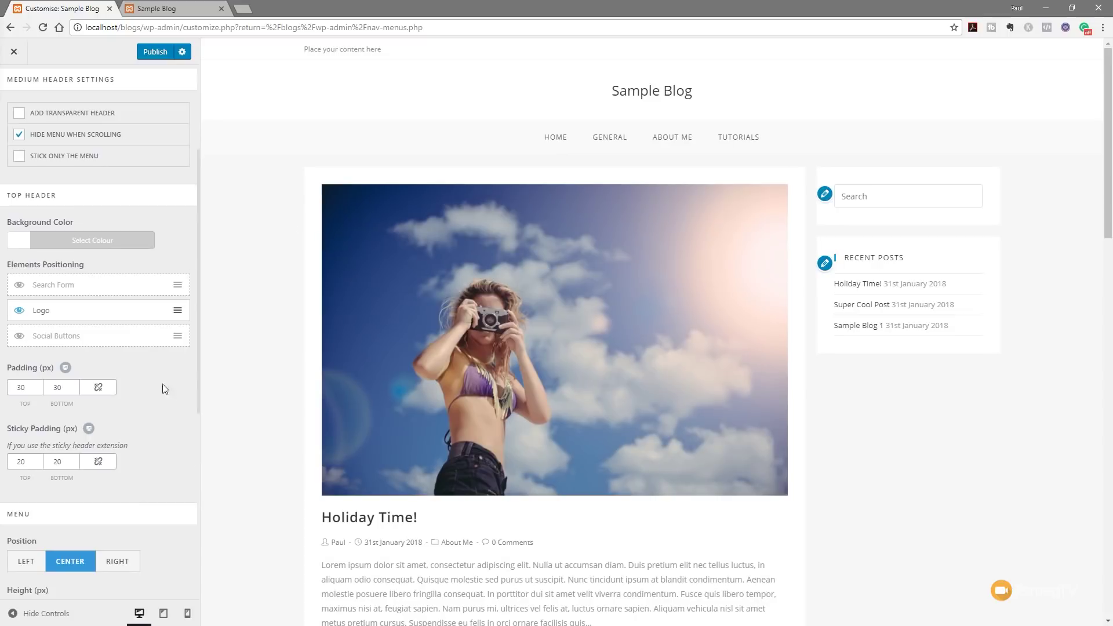
Step: Leave the header settings and open the Top Bar's General settings
scroll(155, 427, up, 3)
click(22, 89)
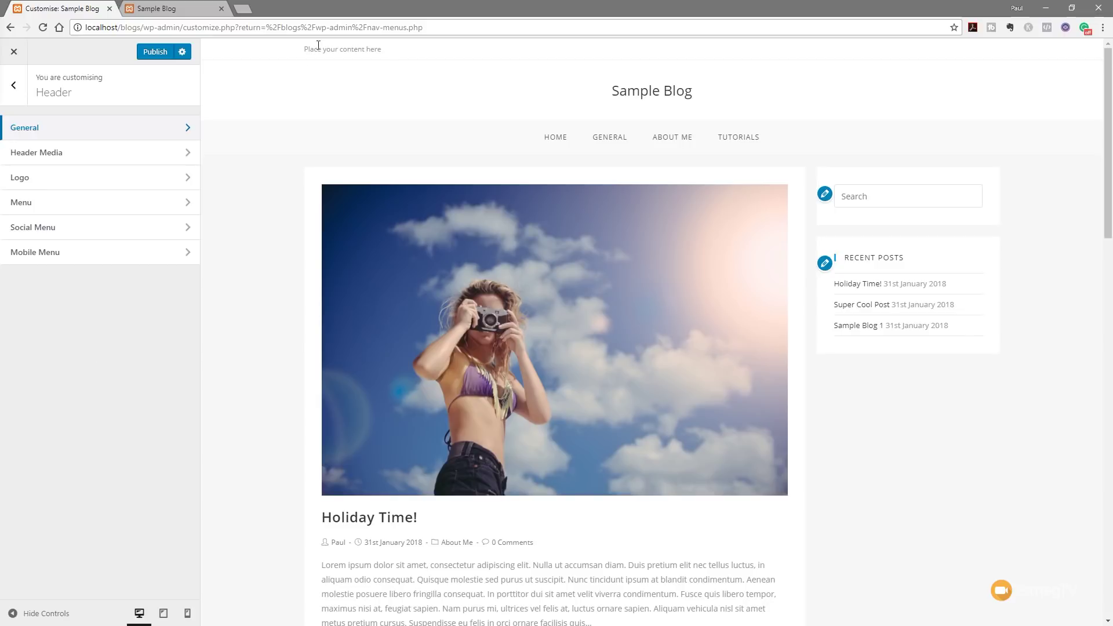
click(25, 85)
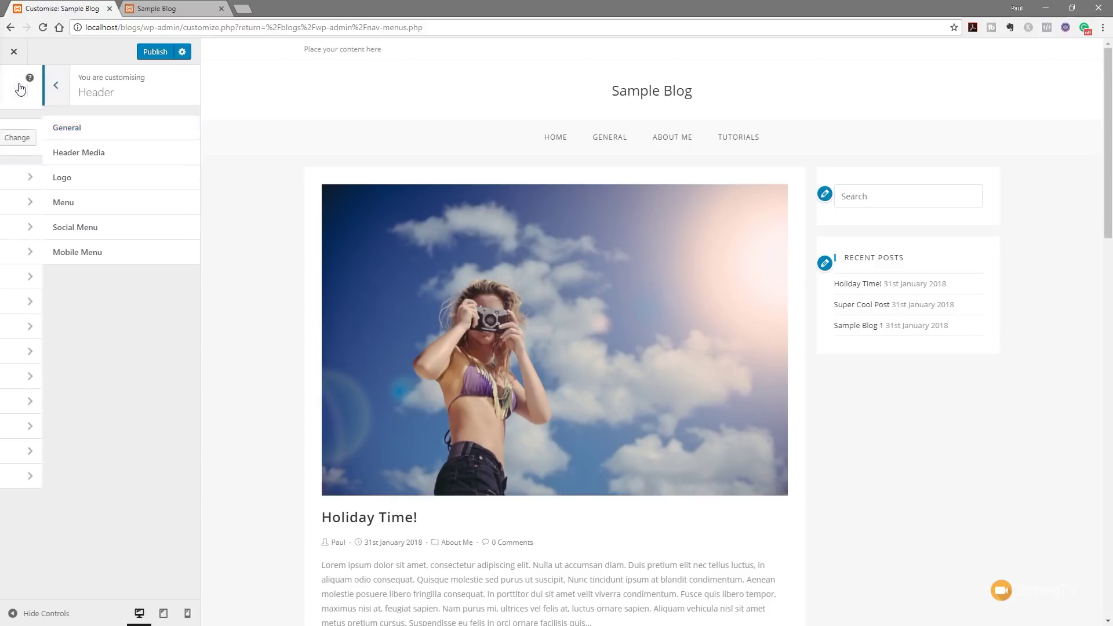
click(46, 323)
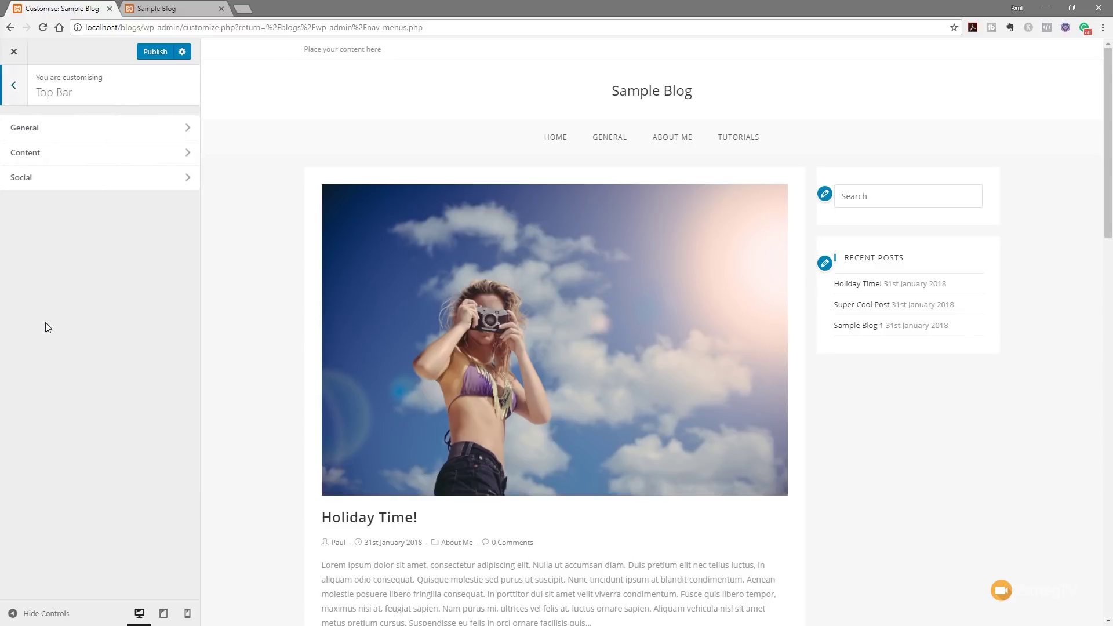
click(45, 129)
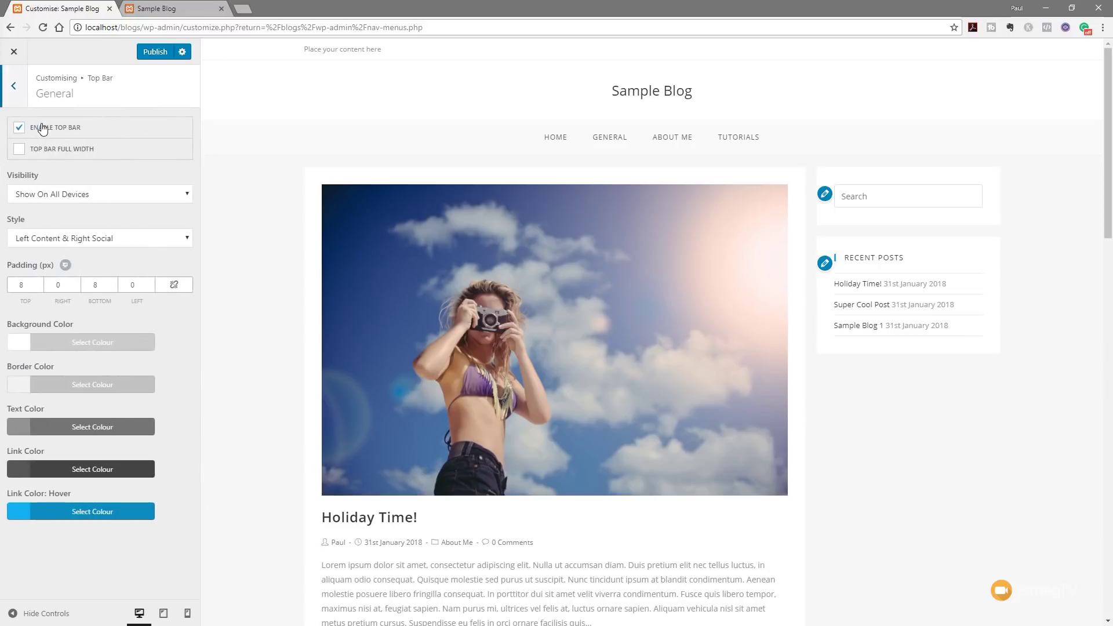
Step: Examine the available visibility and style options for the top bar
click(76, 195)
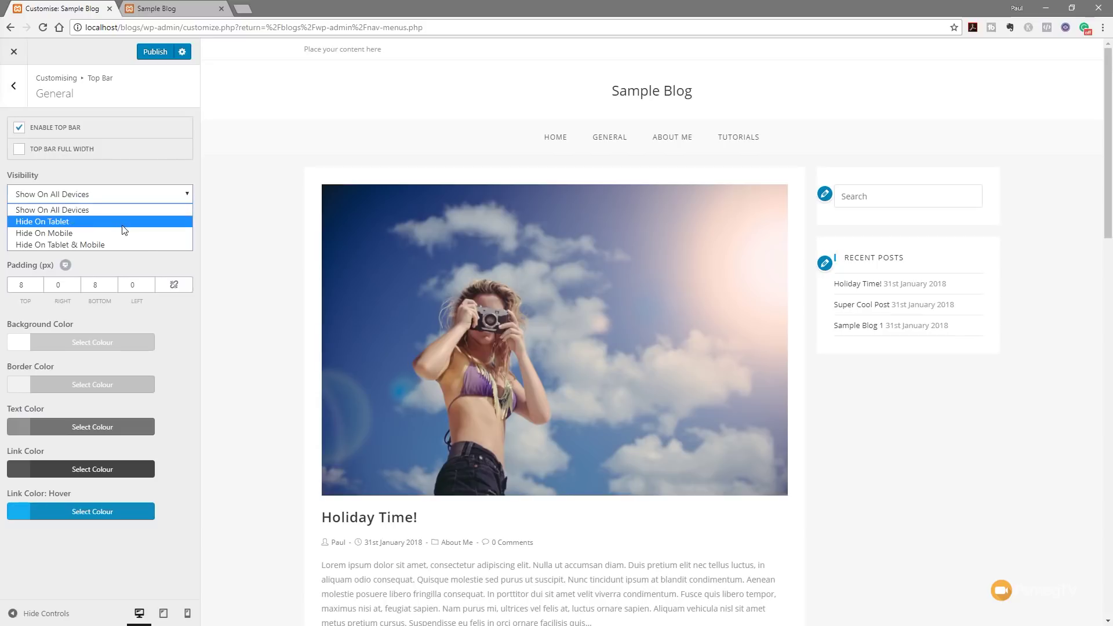
click(175, 362)
click(141, 237)
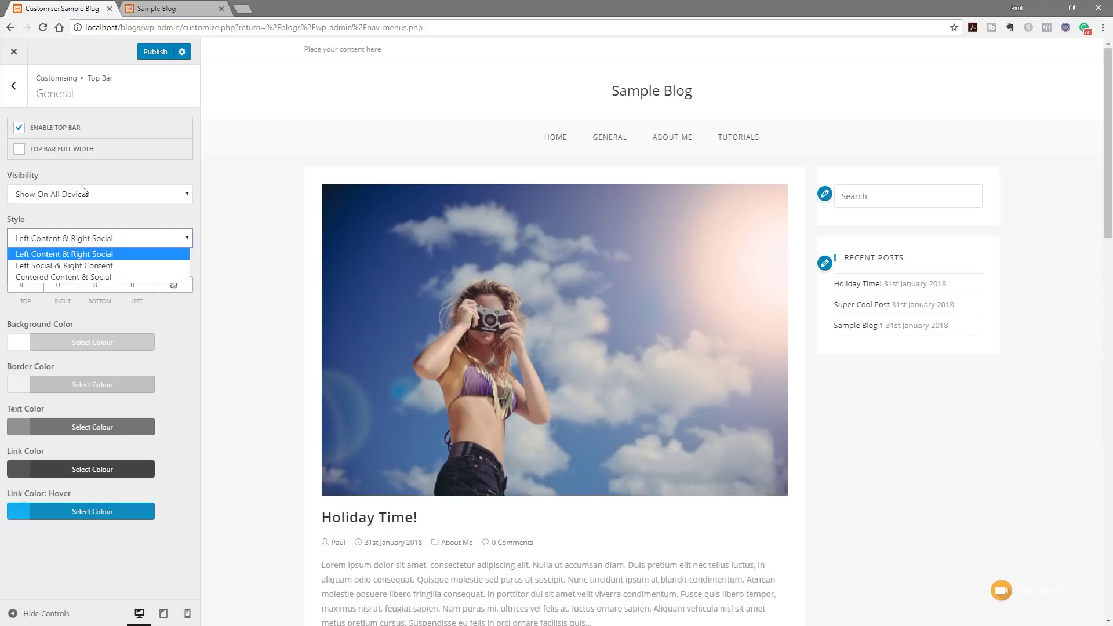
Step: Disable the top bar, publish the changes and return to the customiser's main section list
click(58, 132)
click(56, 131)
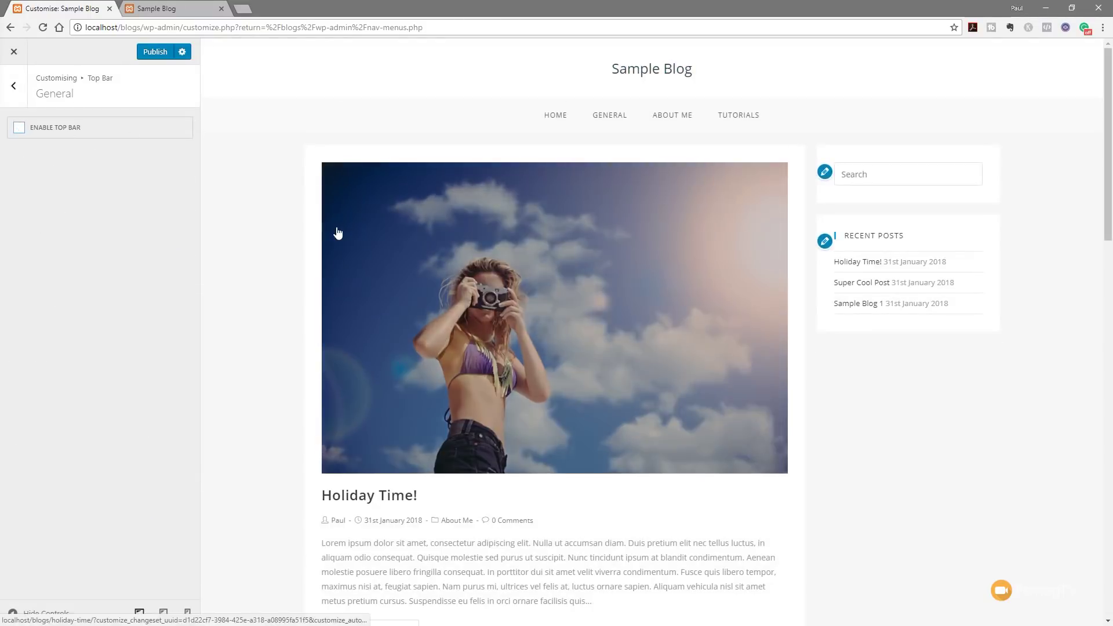
click(14, 87)
click(14, 87)
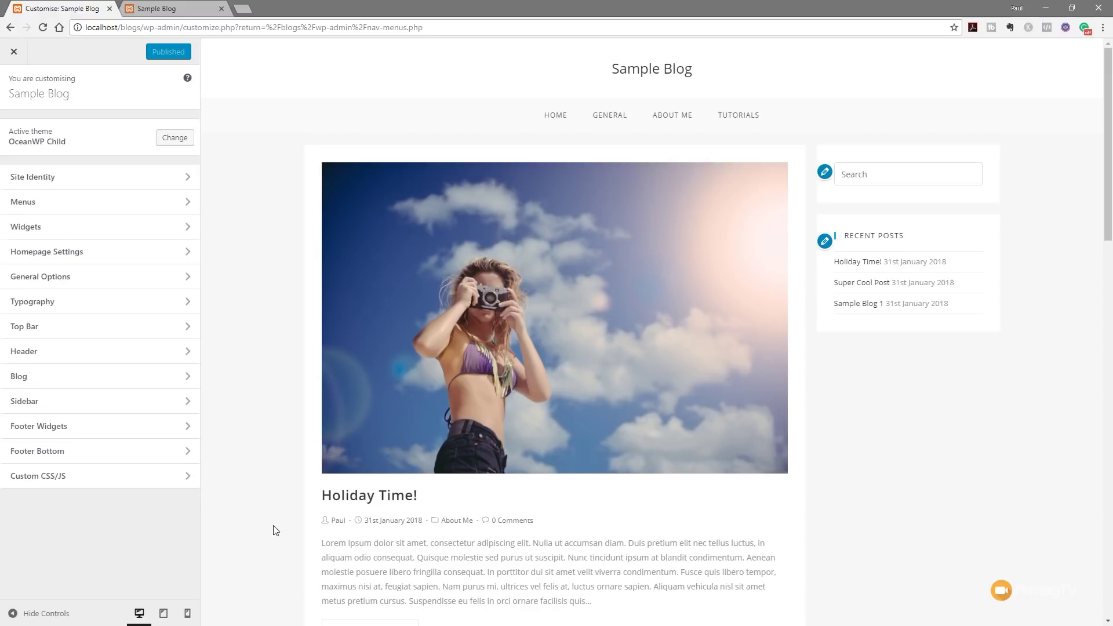
Step: Check the footer in the blog preview, then close the customiser and open the theme's My Library page
scroll(275, 530, down, 20)
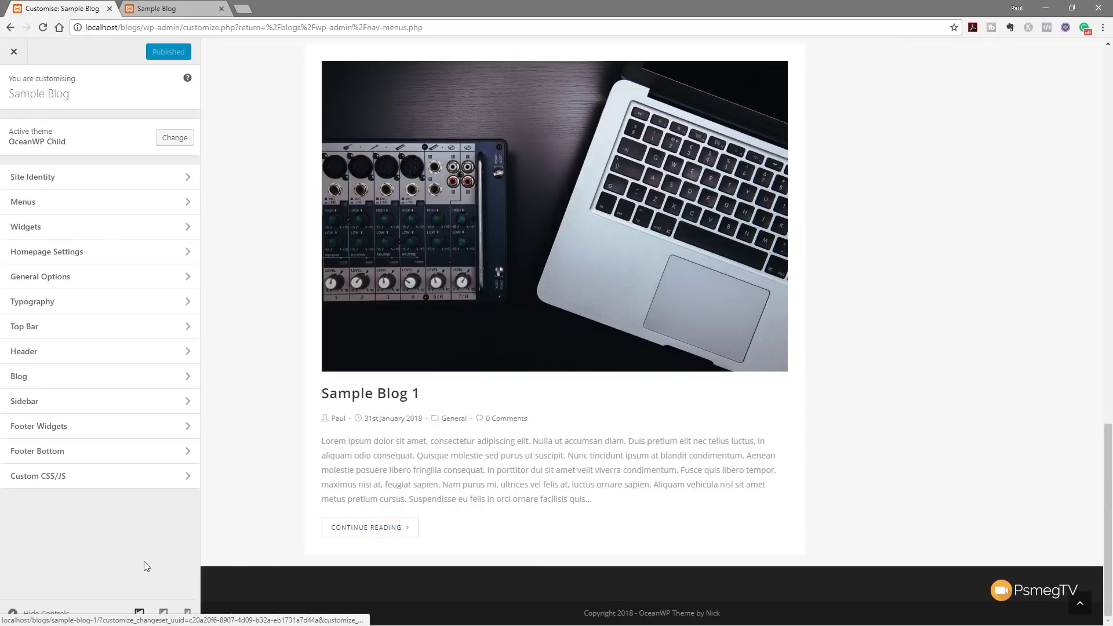
click(13, 60)
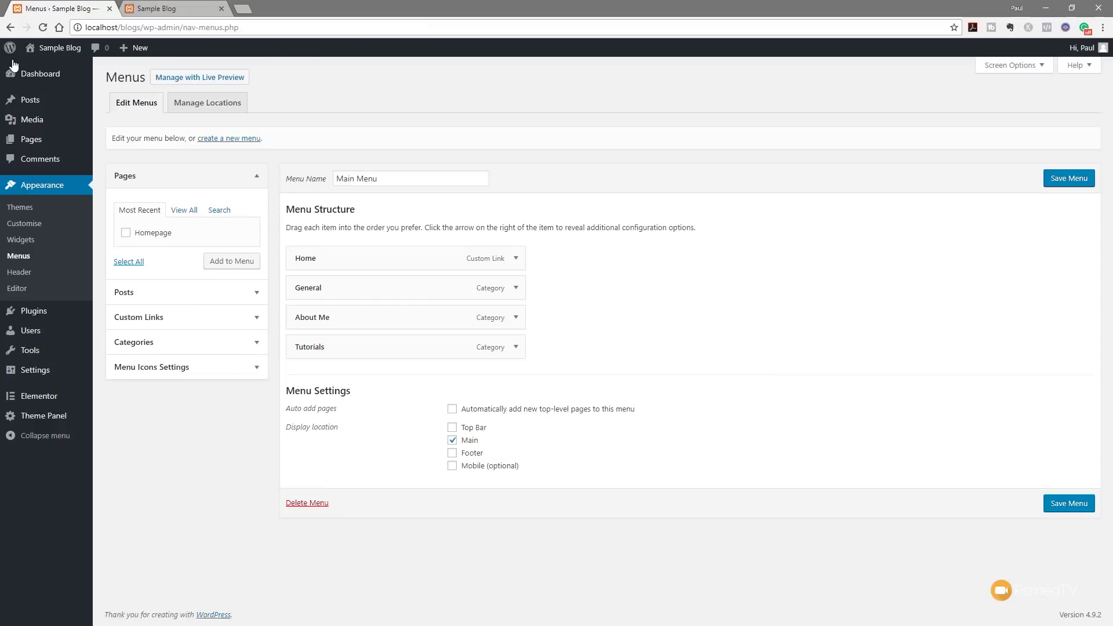
mouse_move(30, 417)
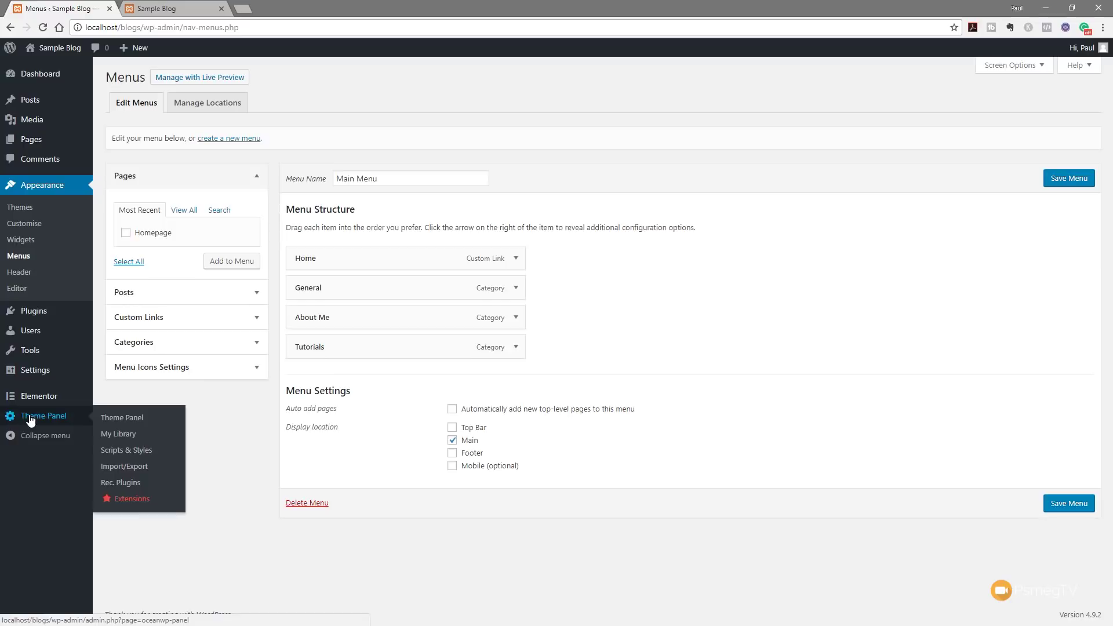
click(122, 436)
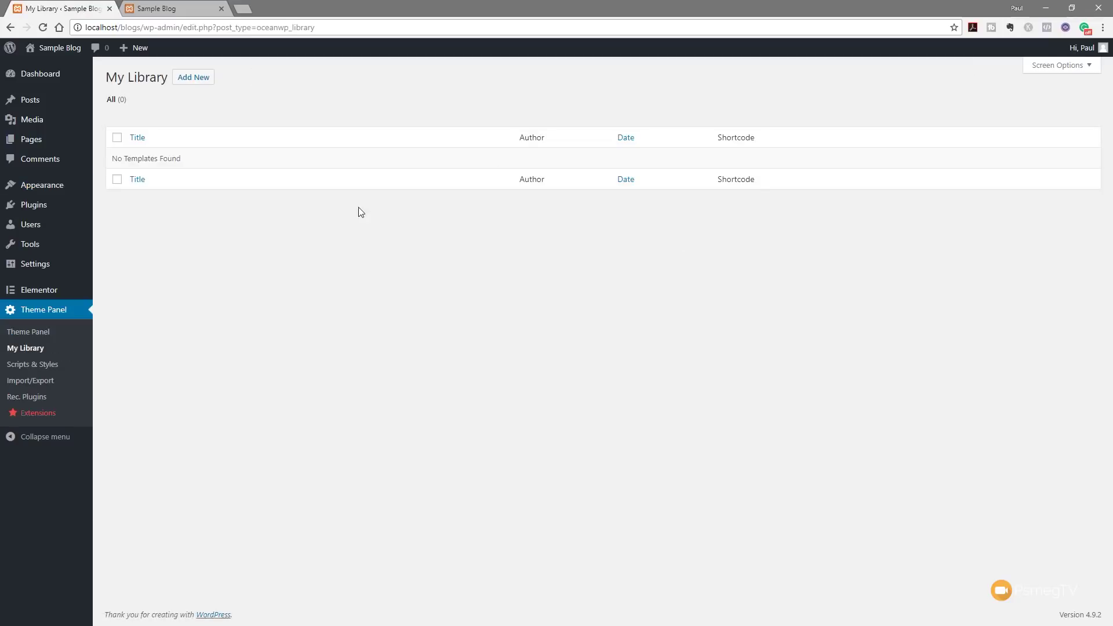
Step: Add a new library template titled Custom Footer
click(190, 79)
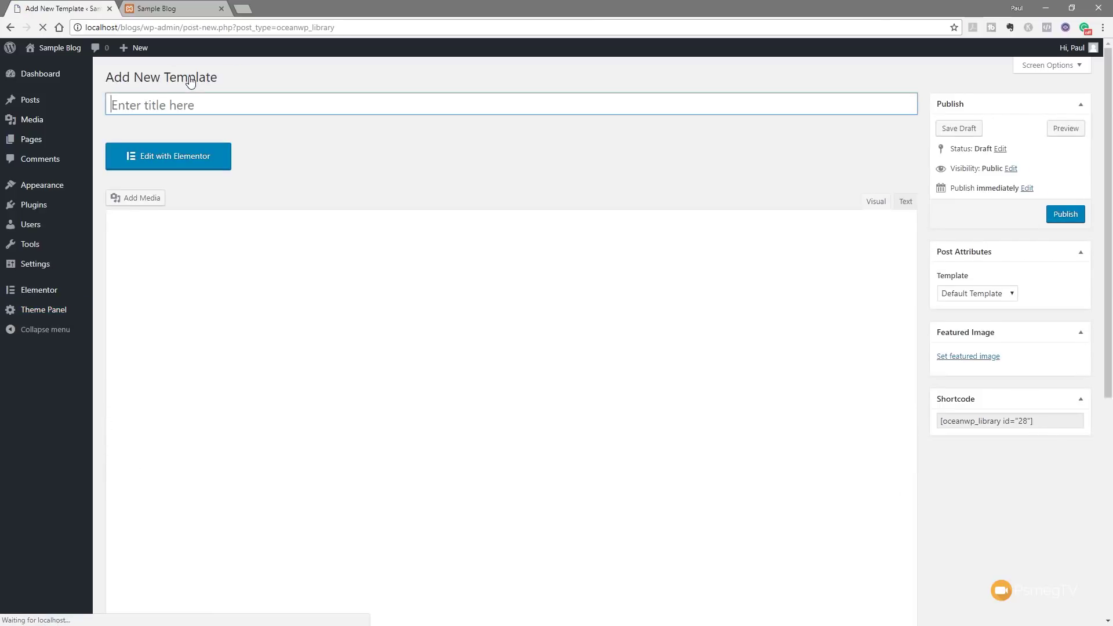
click(183, 101)
text(Custom)
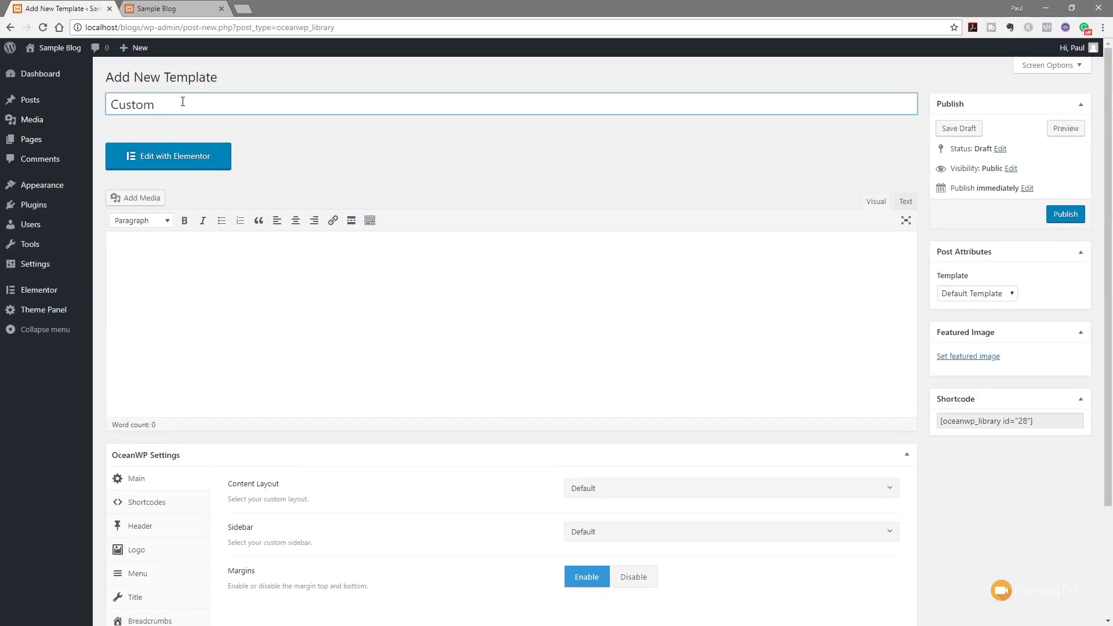
text( Footer)
click(409, 139)
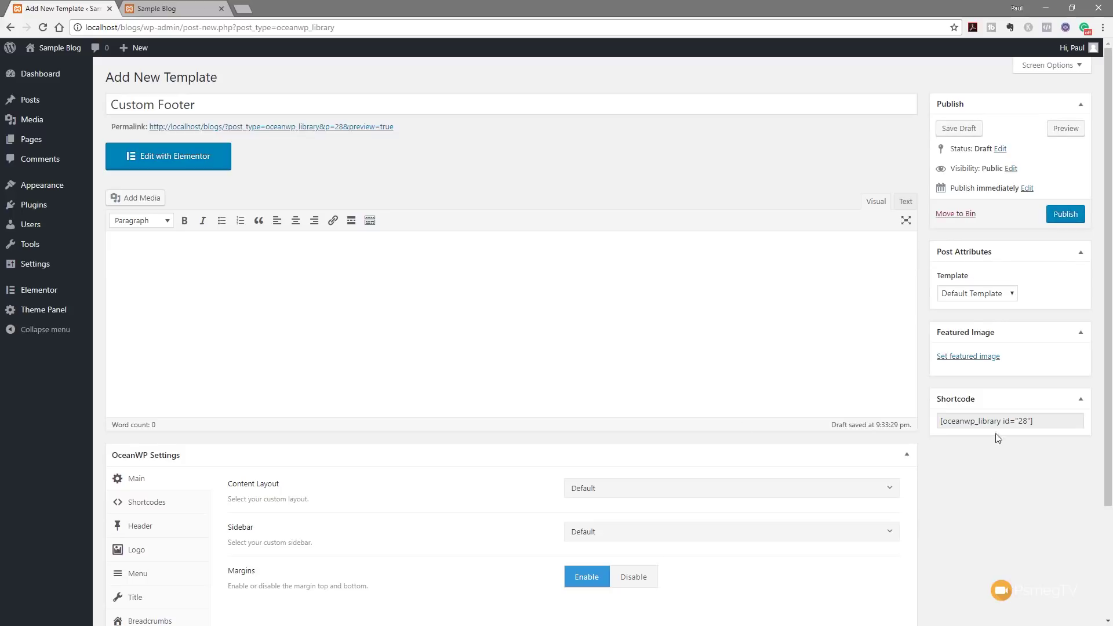
Step: Set the template attribute to Elementor Canvas, disable the margins and publish the Custom Footer template
click(981, 294)
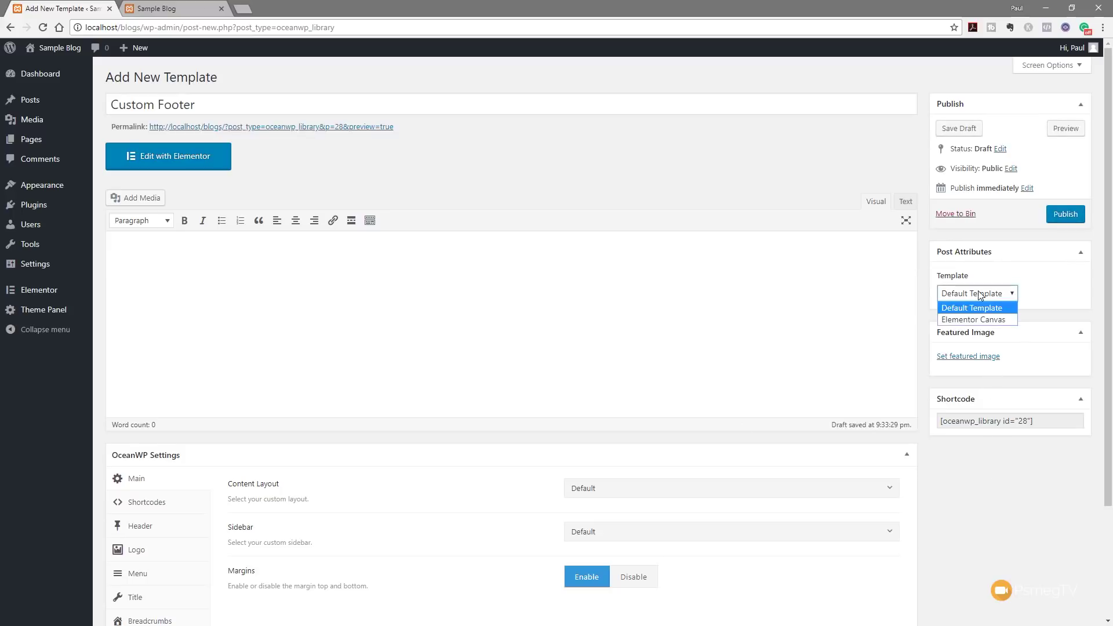
click(978, 321)
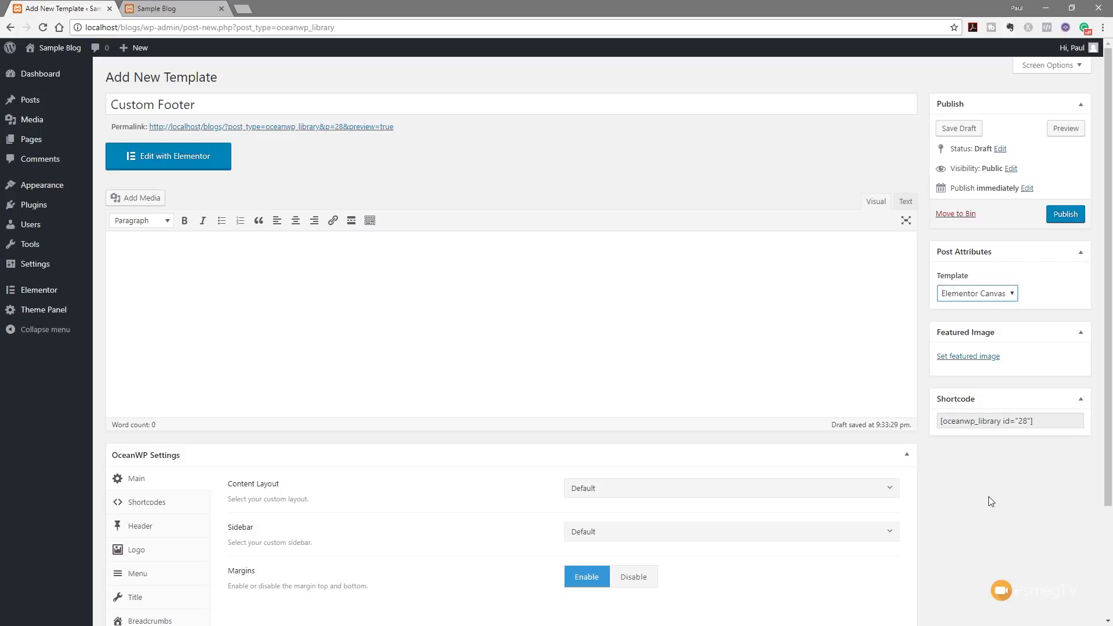
scroll(990, 502, down, 1)
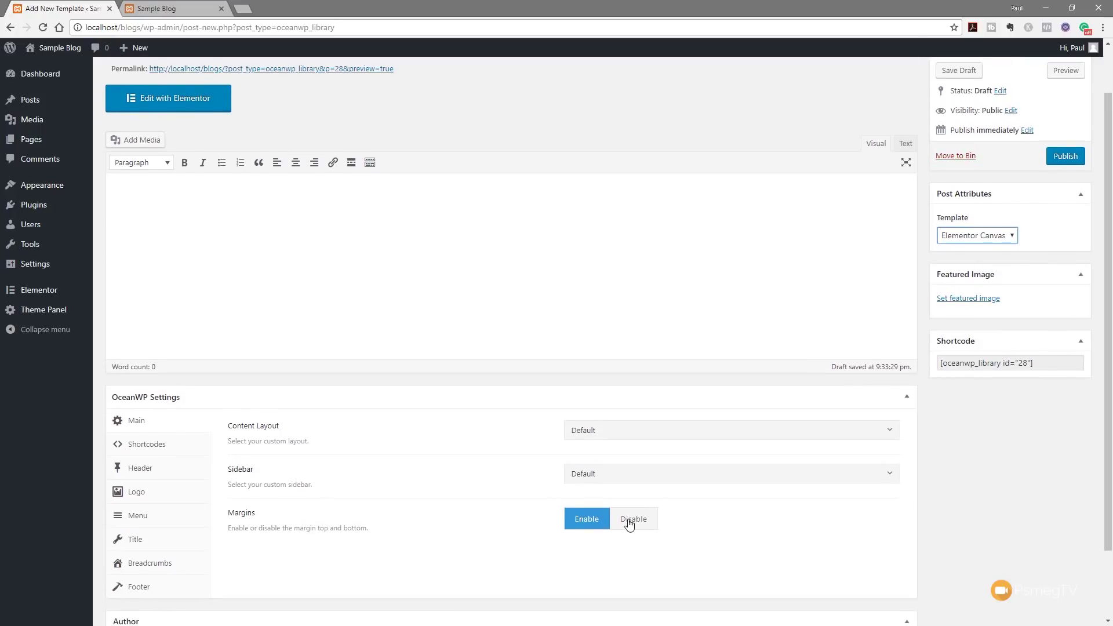
click(630, 521)
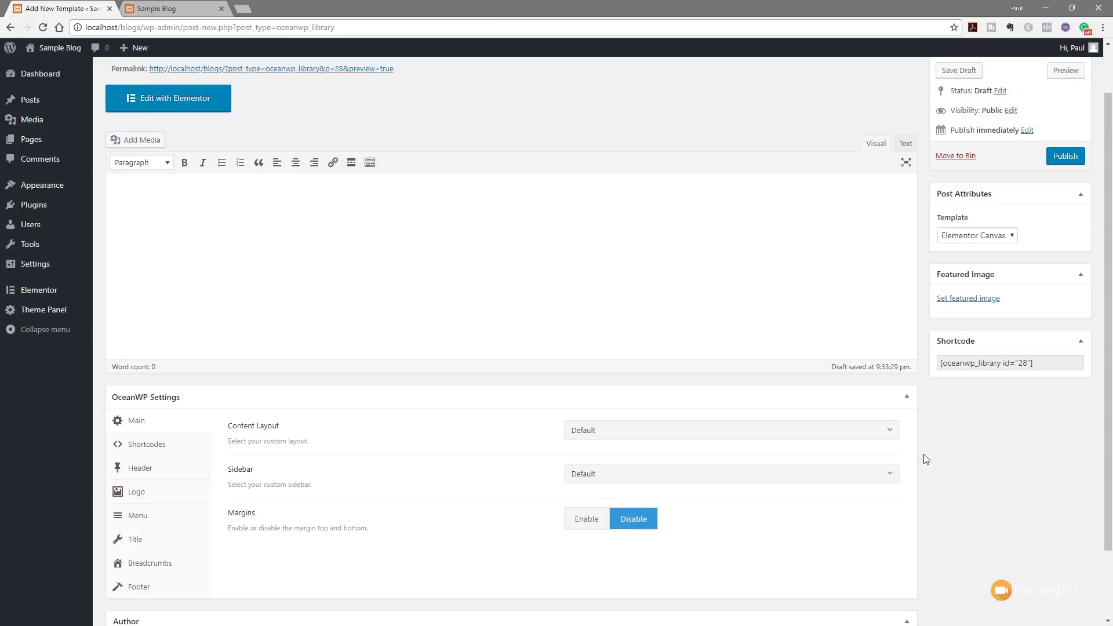
click(1063, 157)
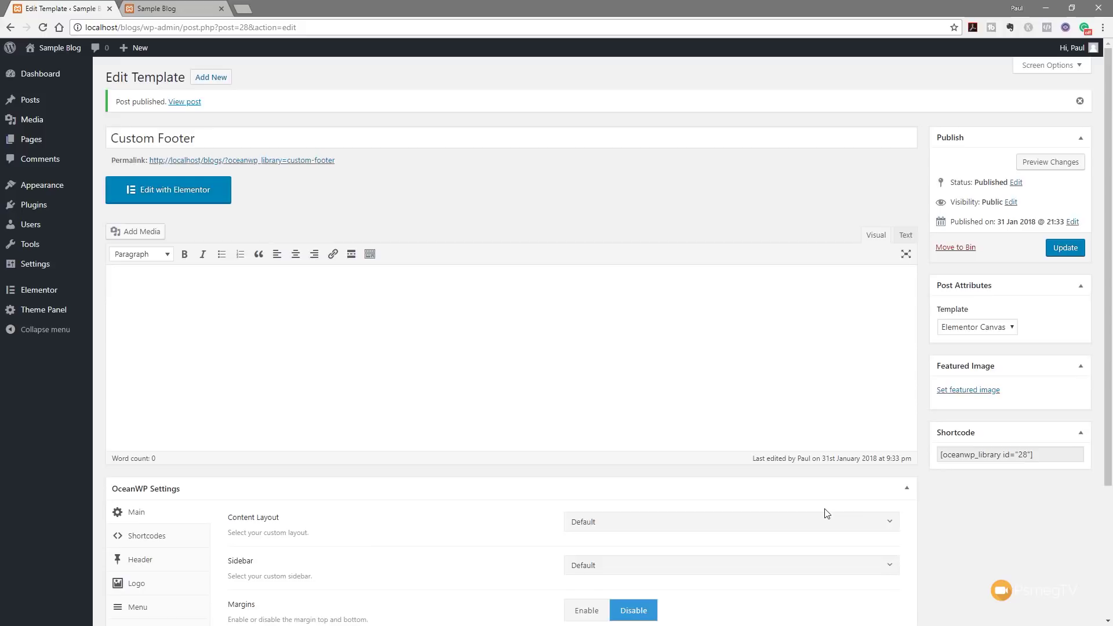
Step: Edit the Custom Footer with Elementor and add a Social Icons widget to the empty page
click(177, 192)
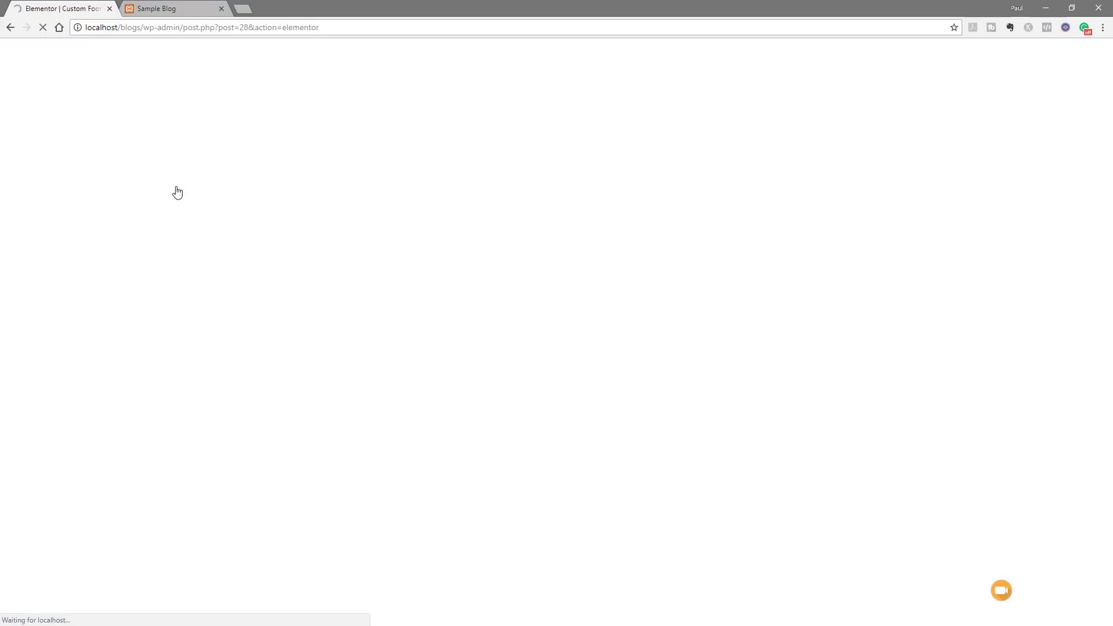
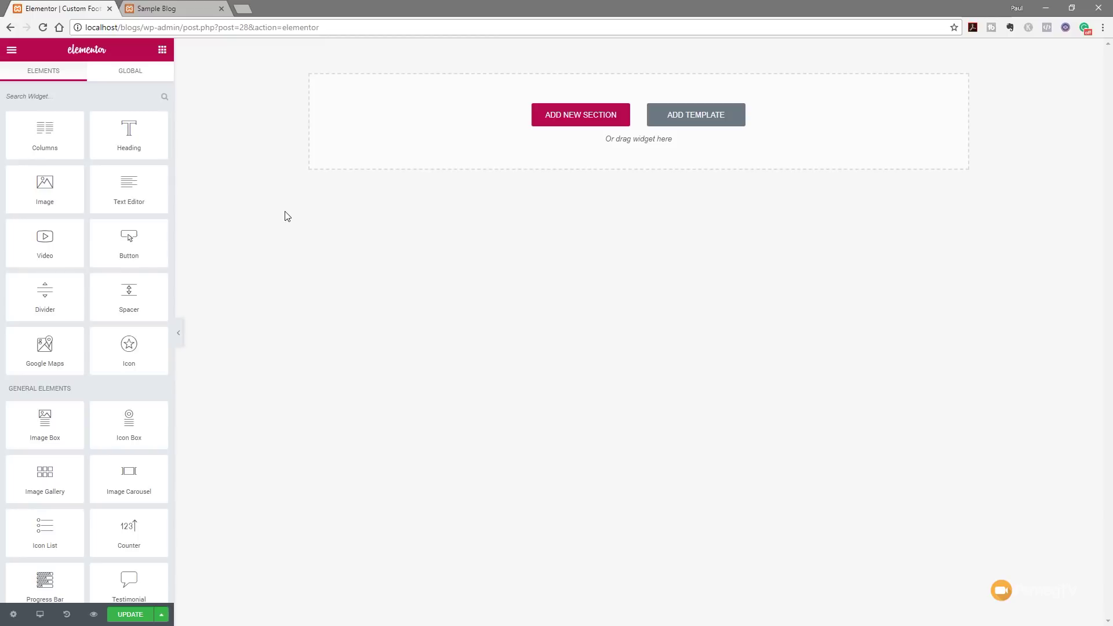
click(45, 94)
text(social)
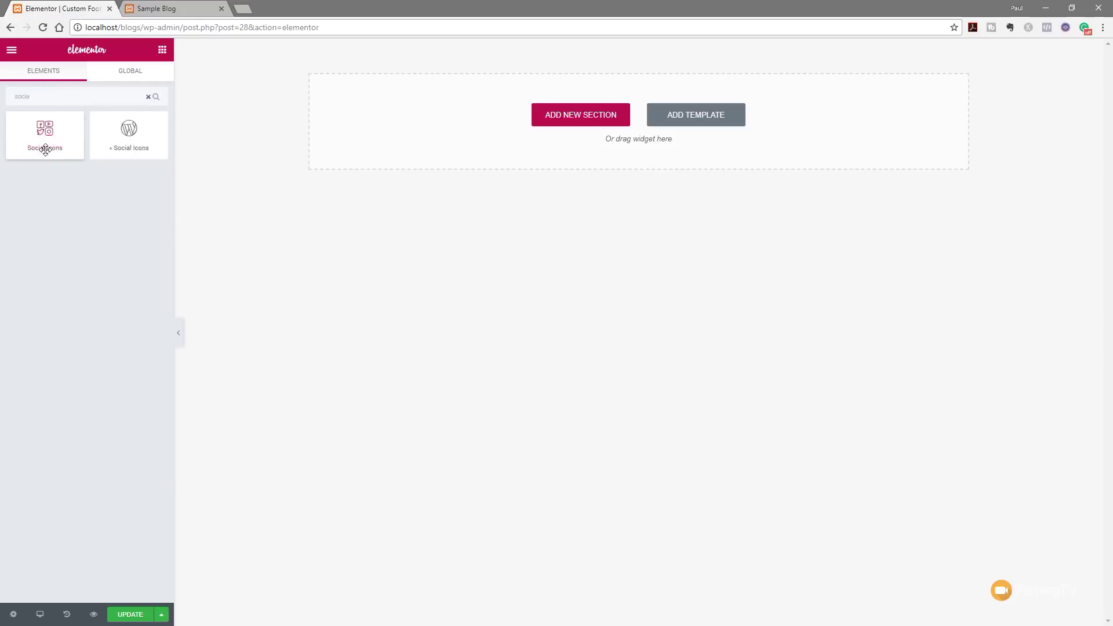
drag(45, 149, 551, 142)
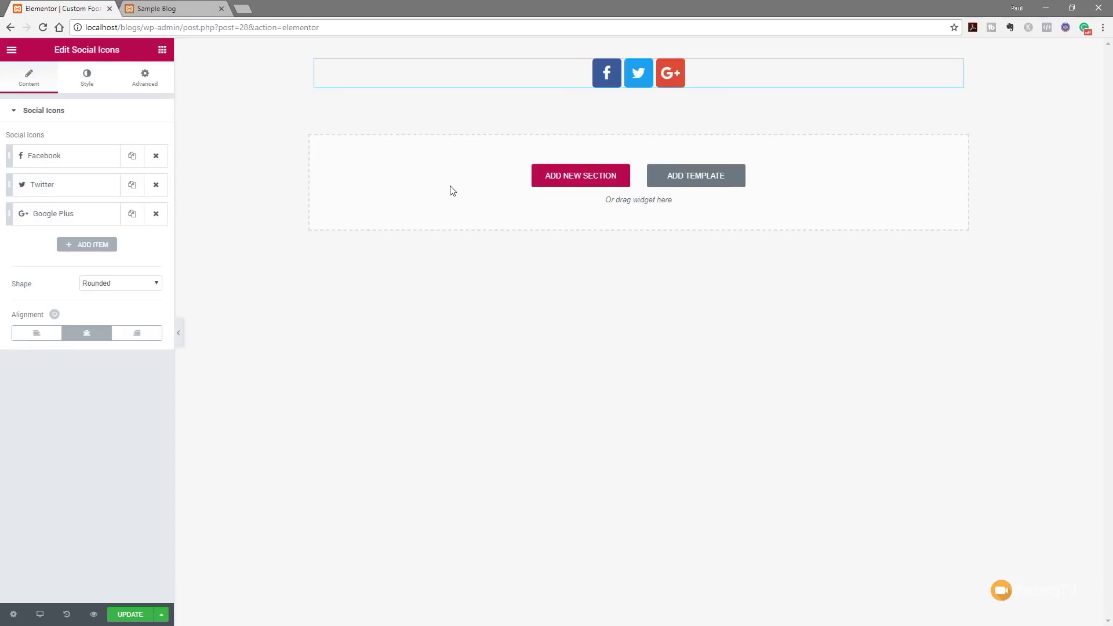
Step: Set the links of the social icons to # and show the link options of the Google Plus icon
click(81, 163)
click(113, 233)
click(64, 266)
click(49, 263)
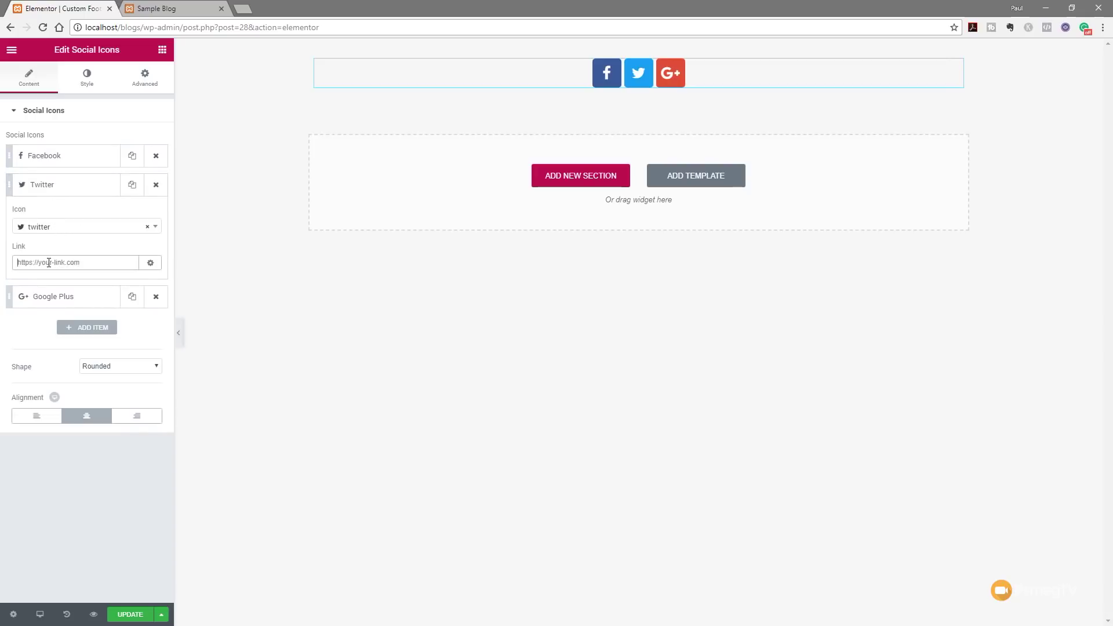
text(#)
click(49, 295)
click(49, 255)
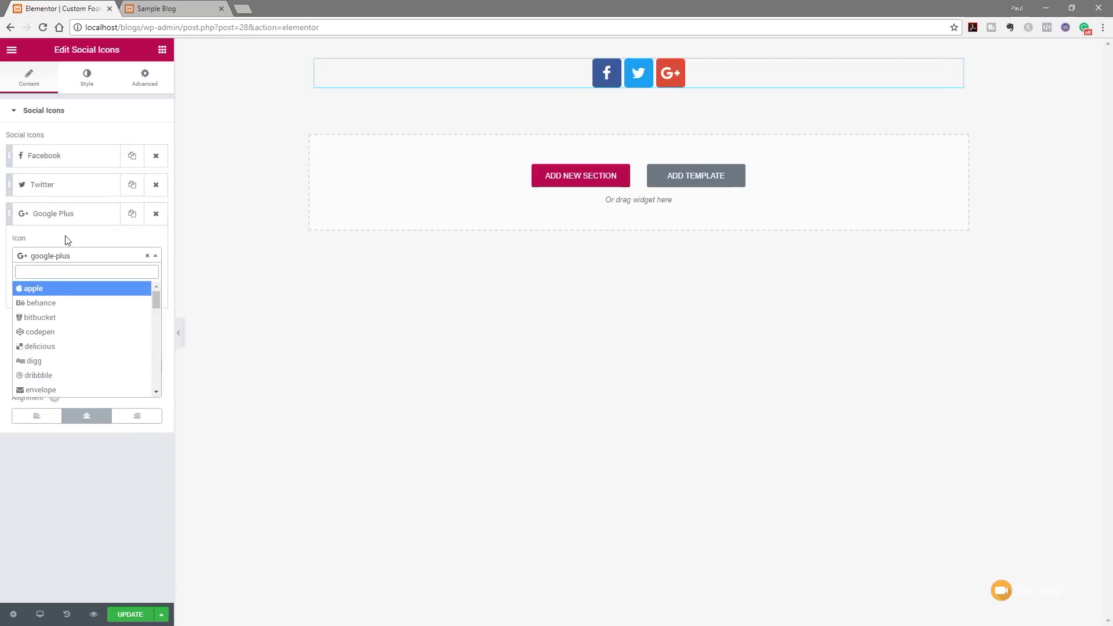
click(67, 240)
click(51, 290)
text(#)
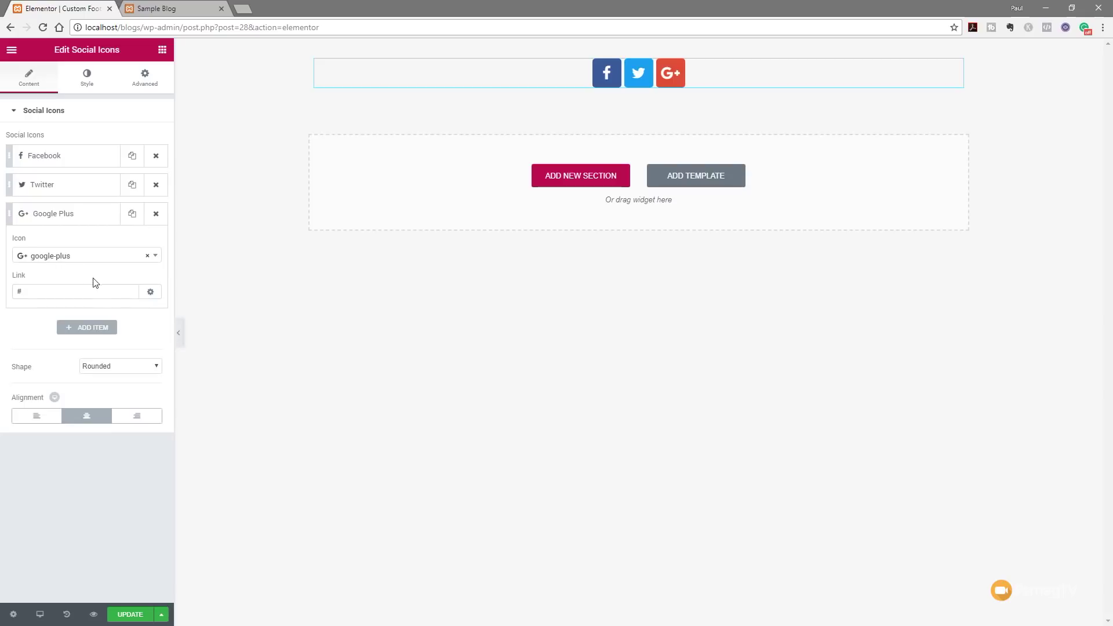
click(150, 293)
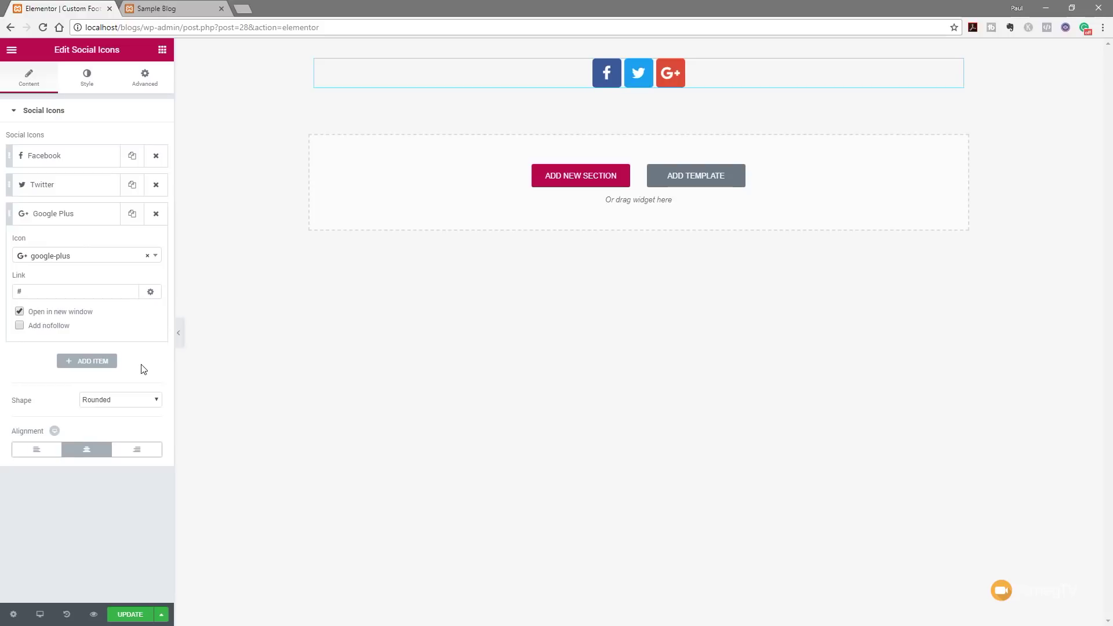
Step: Try the Square shape and the other alignments, and set the social icons to Circle with Center alignment
click(101, 398)
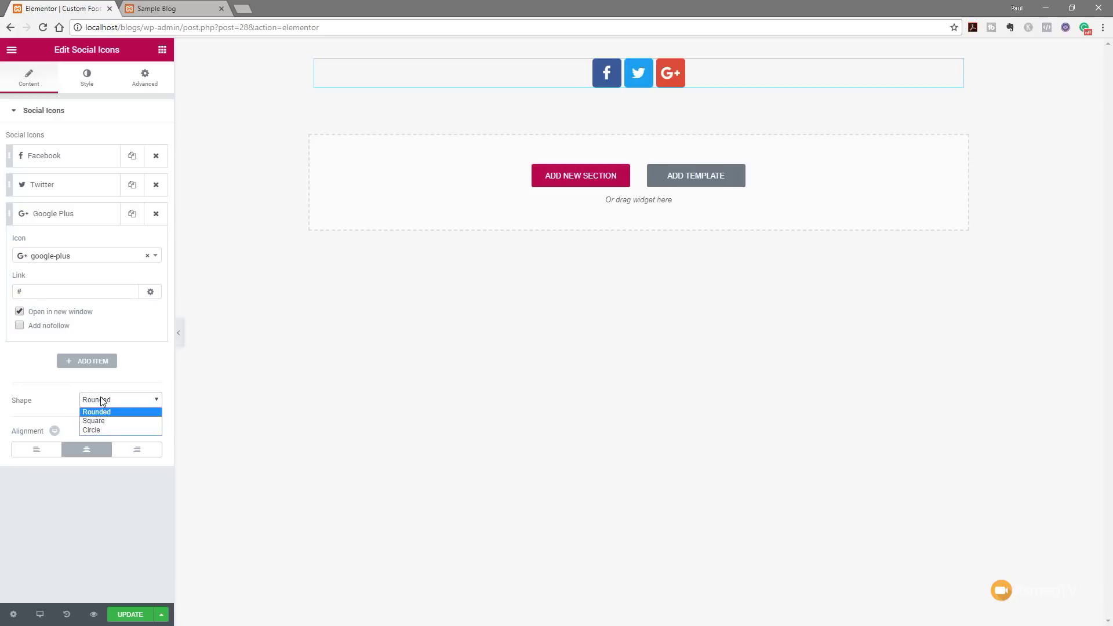
click(101, 420)
click(113, 401)
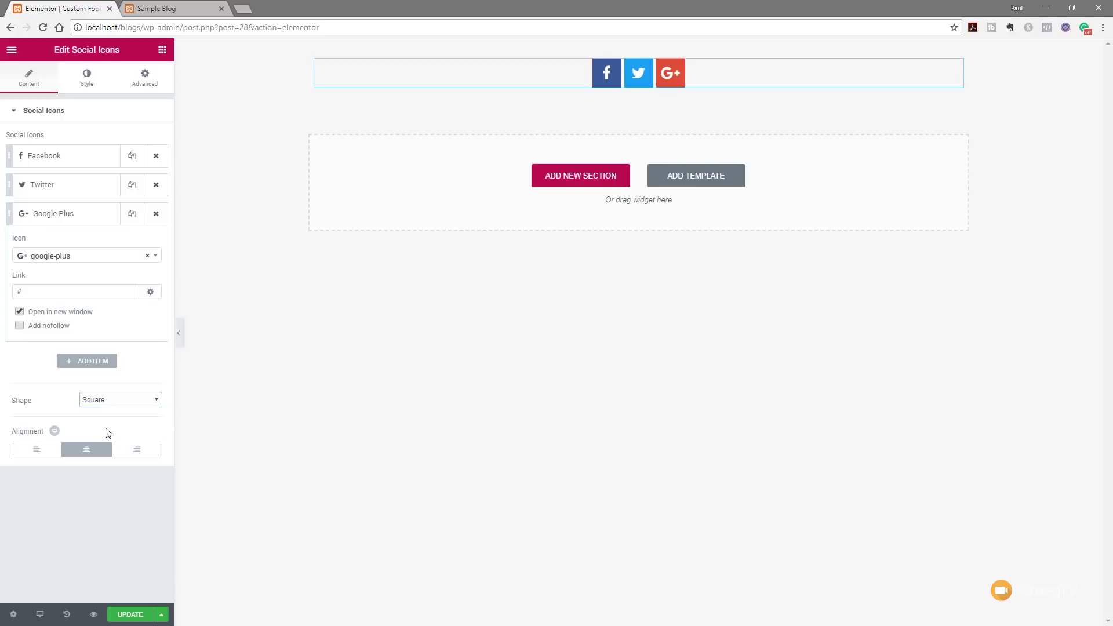
click(105, 429)
click(36, 452)
click(86, 451)
click(136, 451)
click(87, 451)
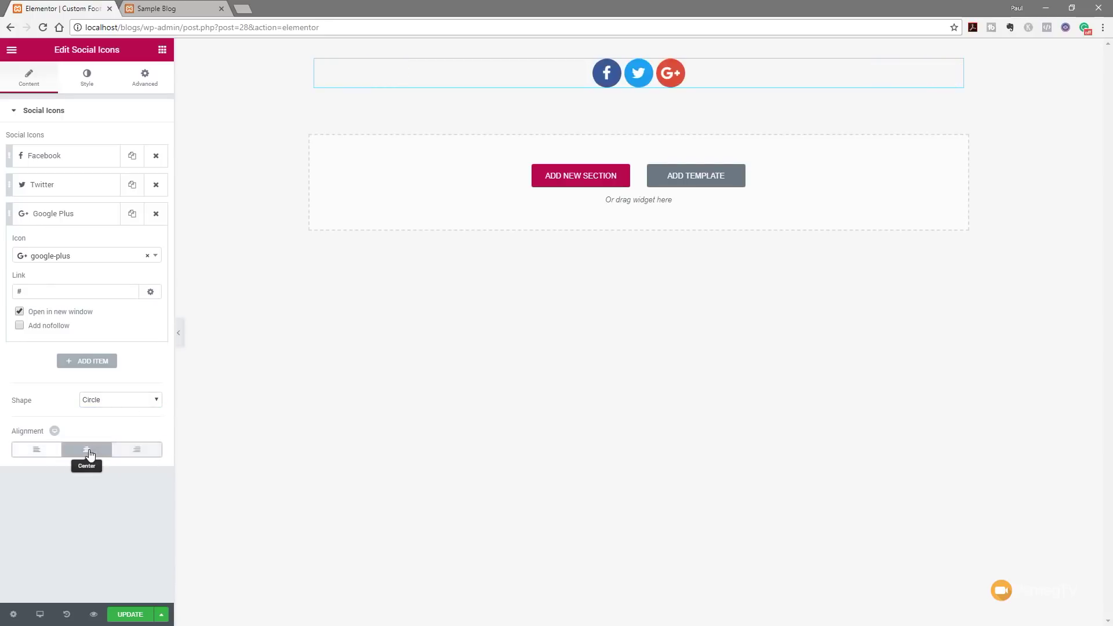
Step: Set the social icons' colour to Custom with a light grey primary colour
click(86, 79)
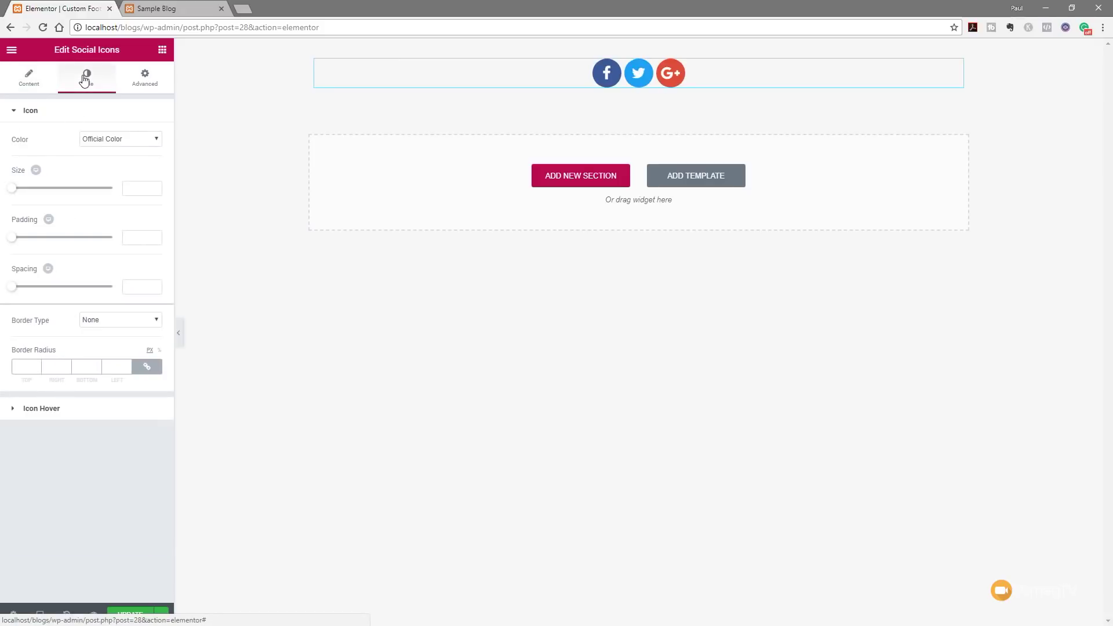
click(111, 140)
click(111, 158)
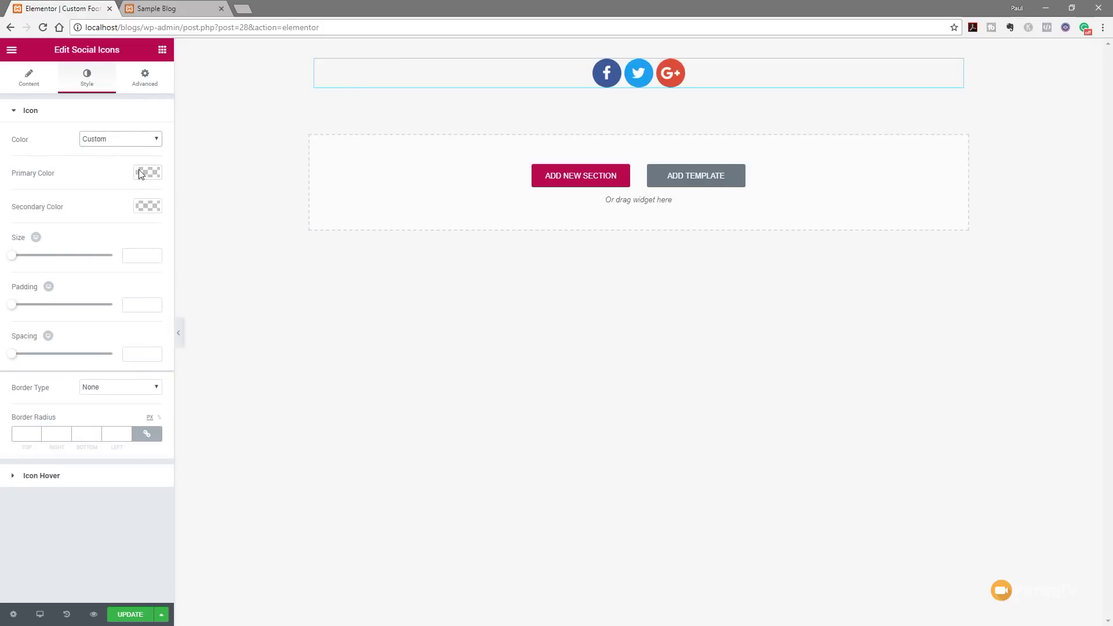
click(139, 169)
click(47, 310)
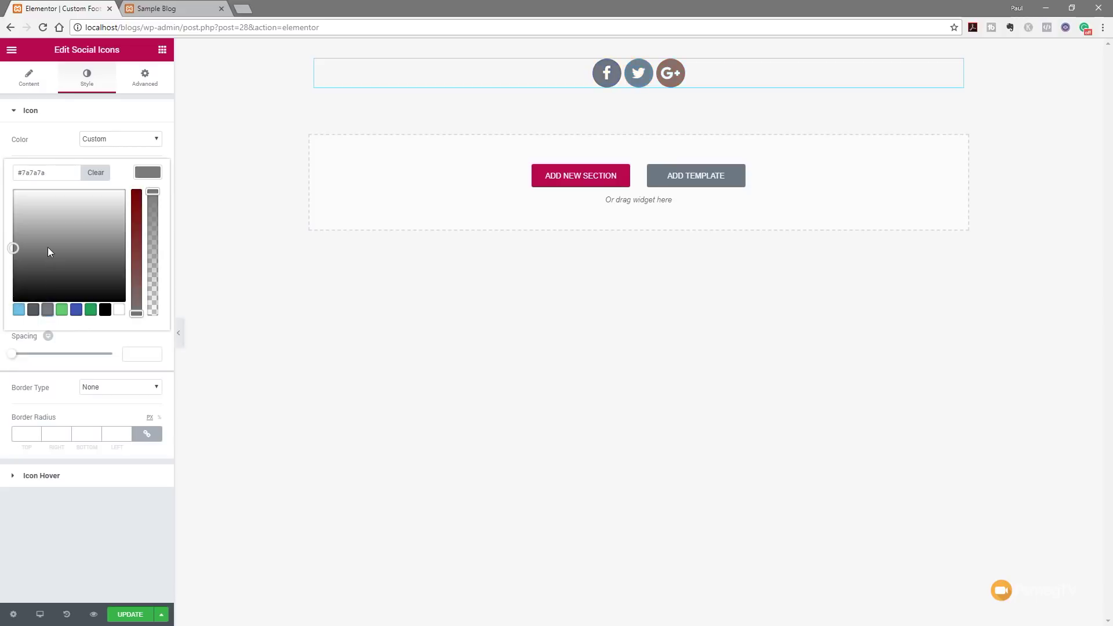
click(58, 132)
click(145, 173)
drag(14, 249, 12, 224)
click(128, 119)
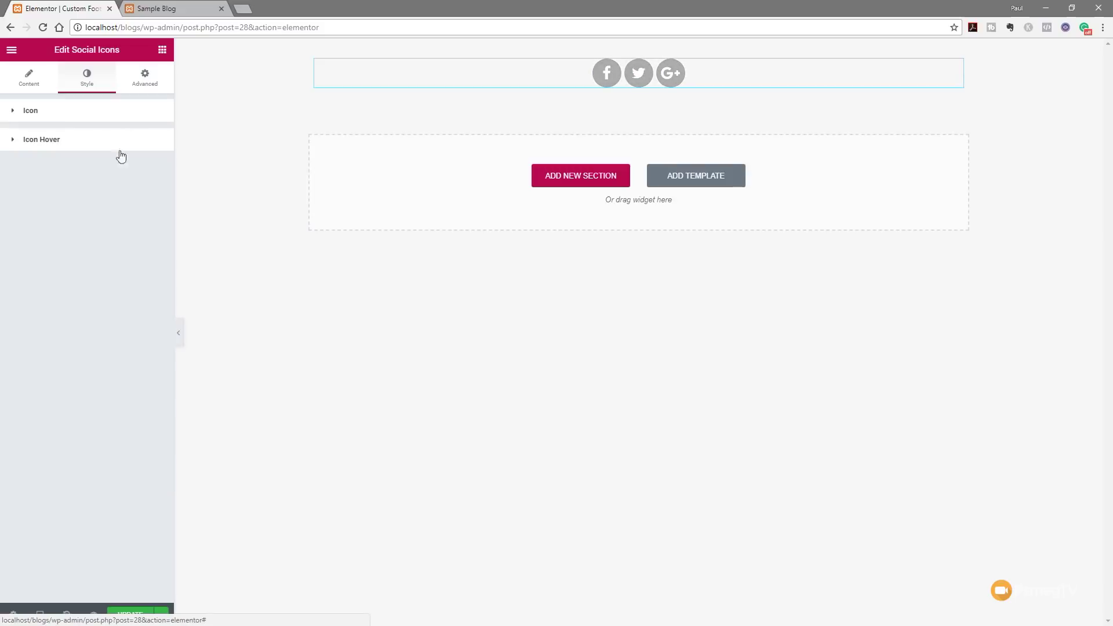
Step: Try dark grey #54595f and white as the social icons' secondary colour, and clear the colour again
click(82, 116)
click(147, 207)
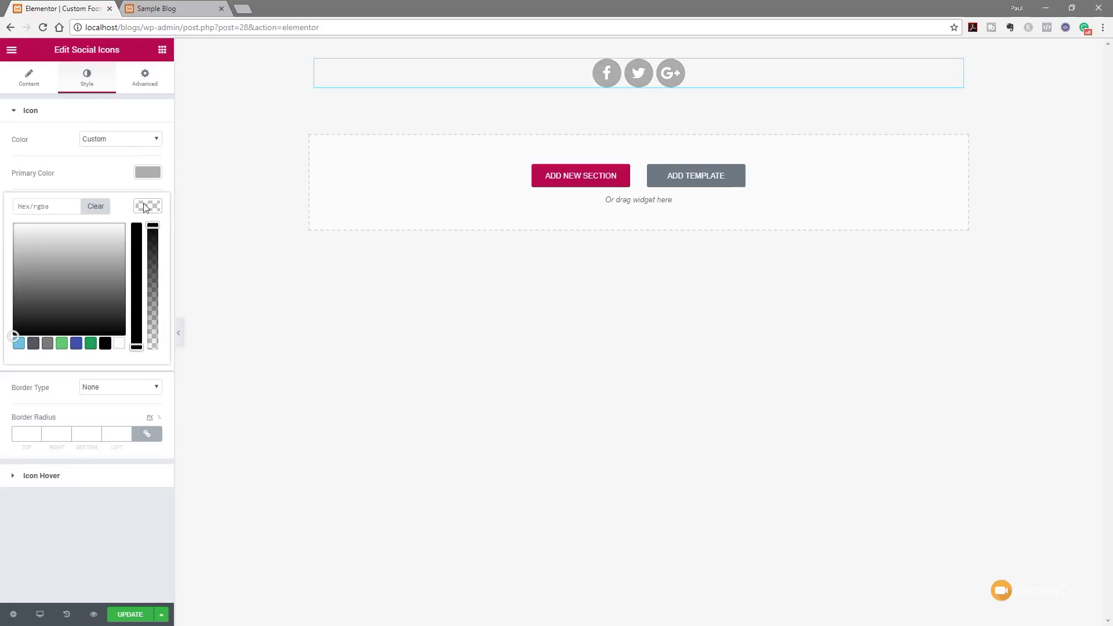
click(36, 345)
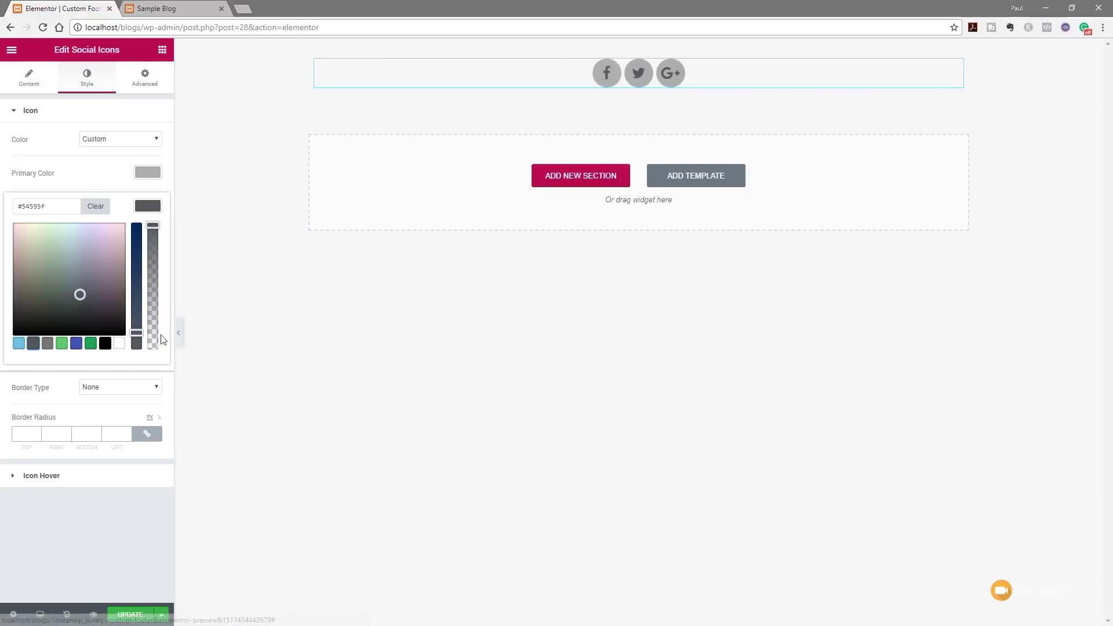
click(119, 343)
click(103, 206)
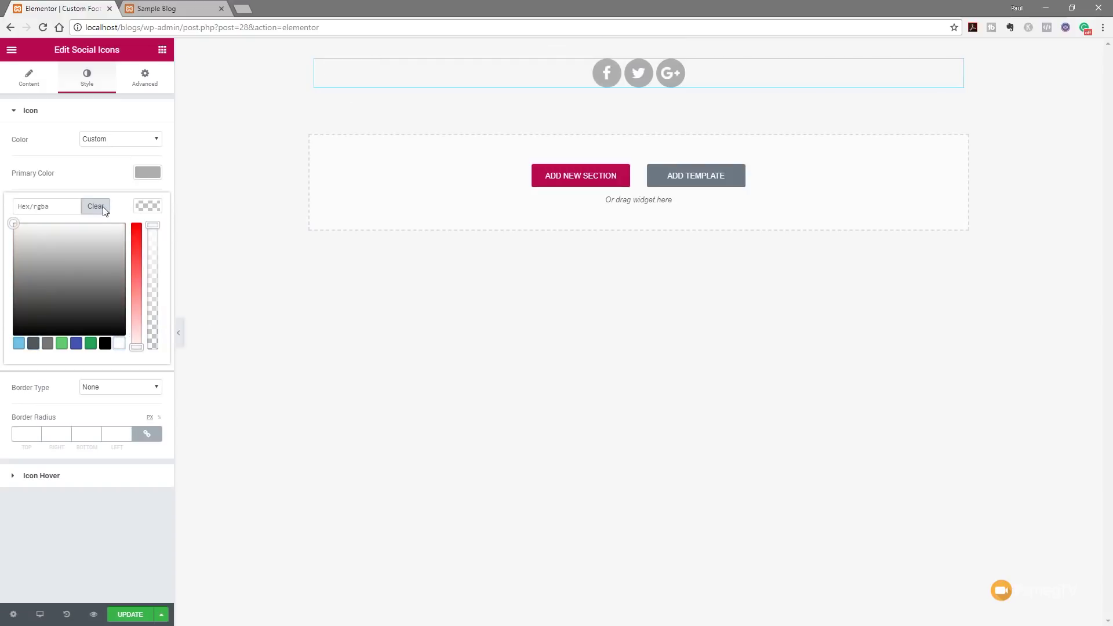
click(142, 208)
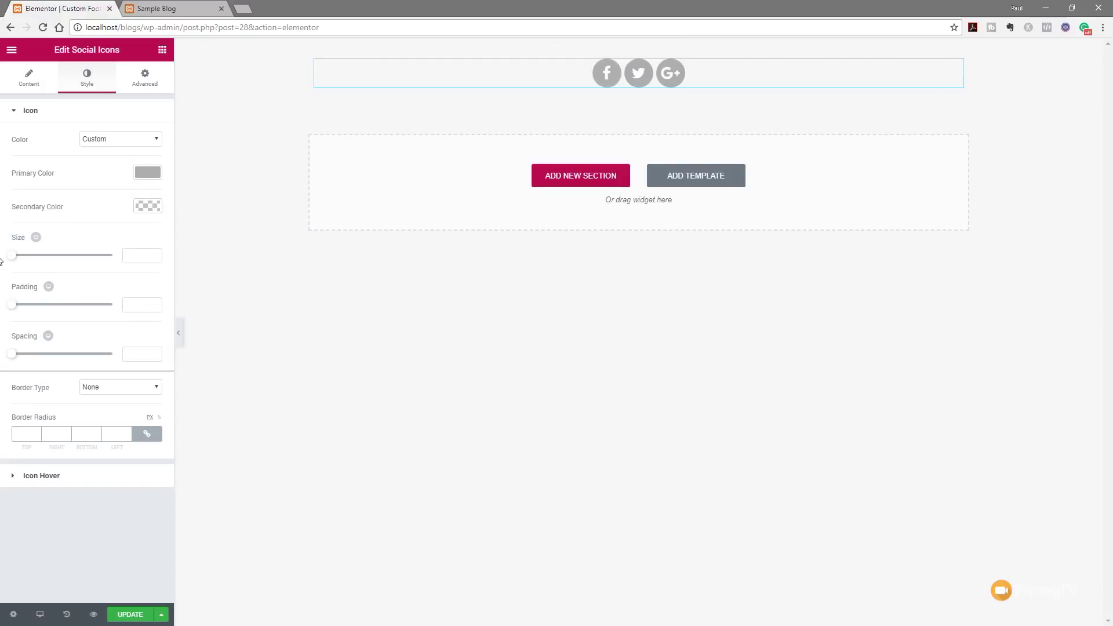
Step: Set the social icons' size to 20 and spacing to 30, trying a padding of 1.5 and clearing it
drag(13, 255, 19, 262)
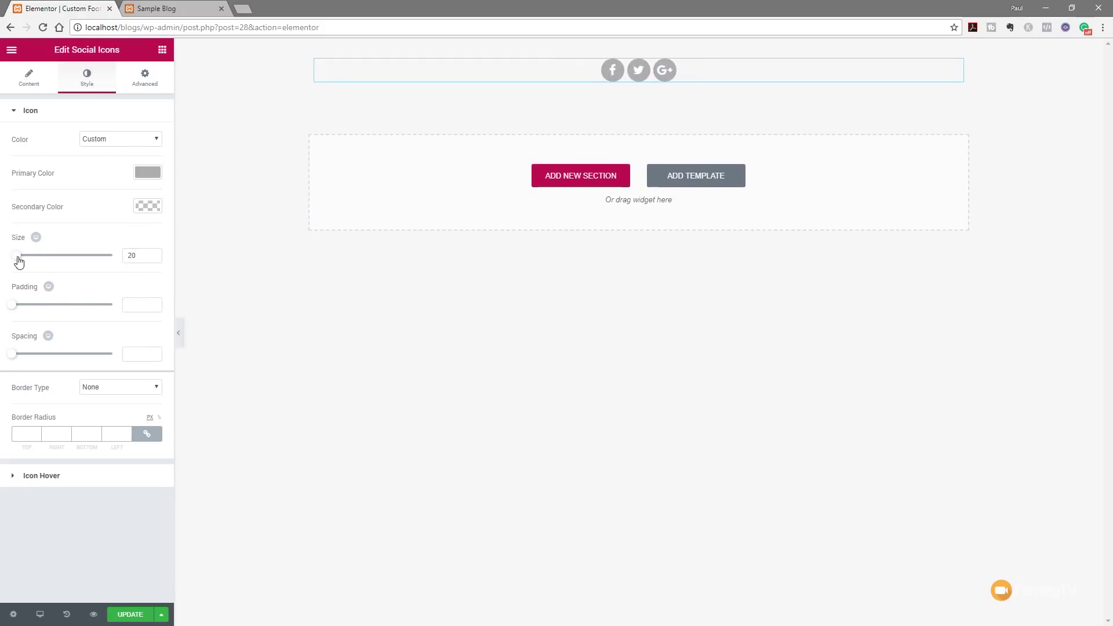
drag(12, 306, 42, 307)
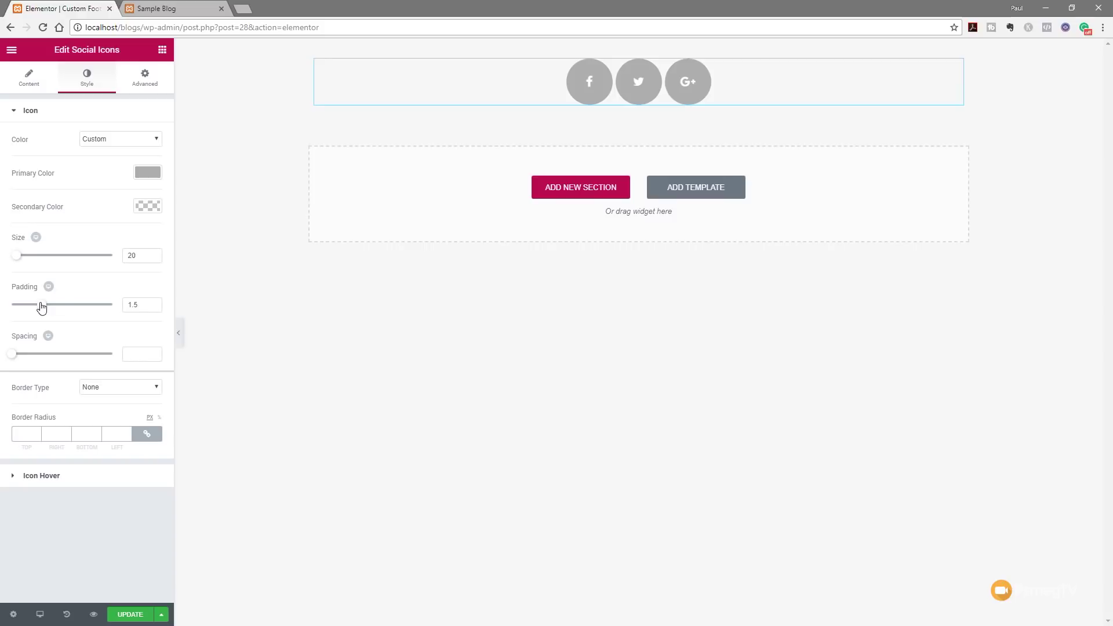
double_click(132, 305)
key(BackSpace)
drag(12, 355, 45, 355)
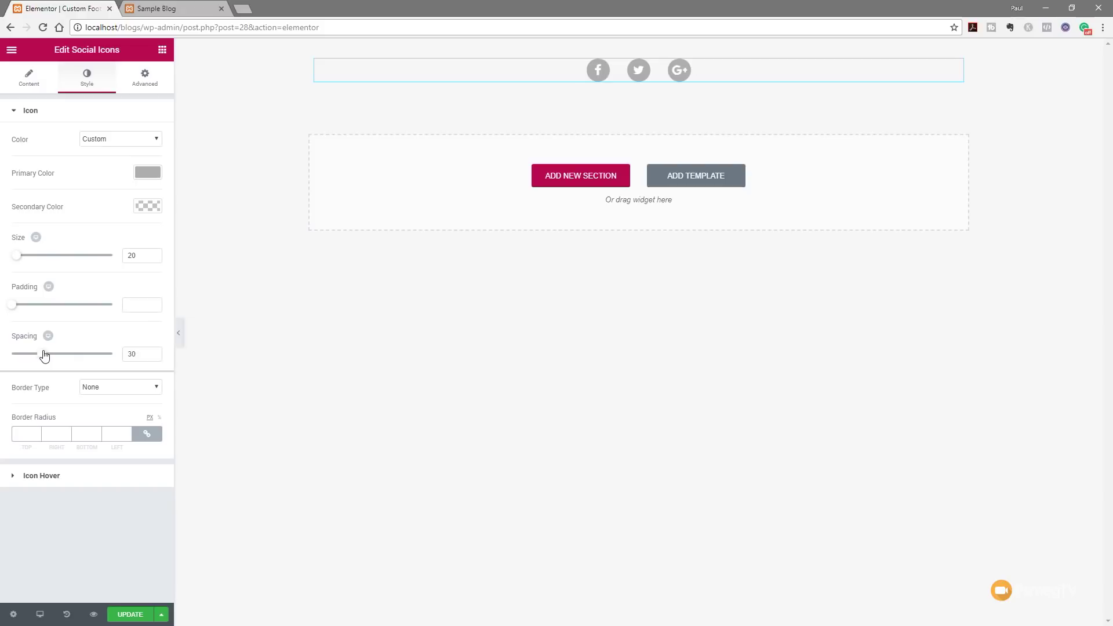
Step: Give the social icons the Pulse hover animation and update the footer template
click(55, 475)
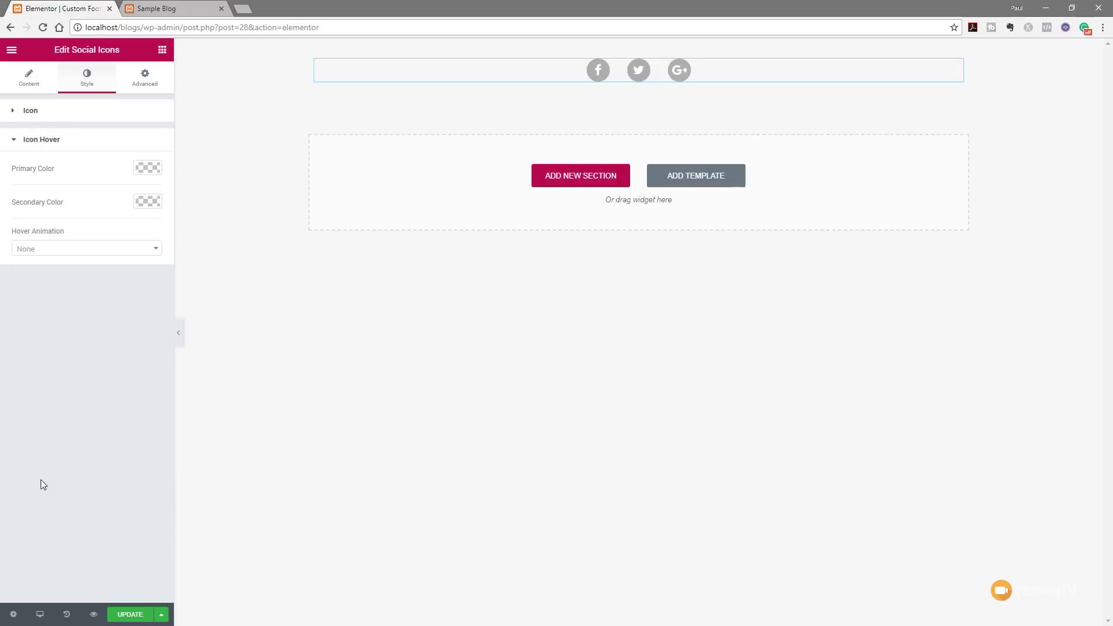
click(124, 255)
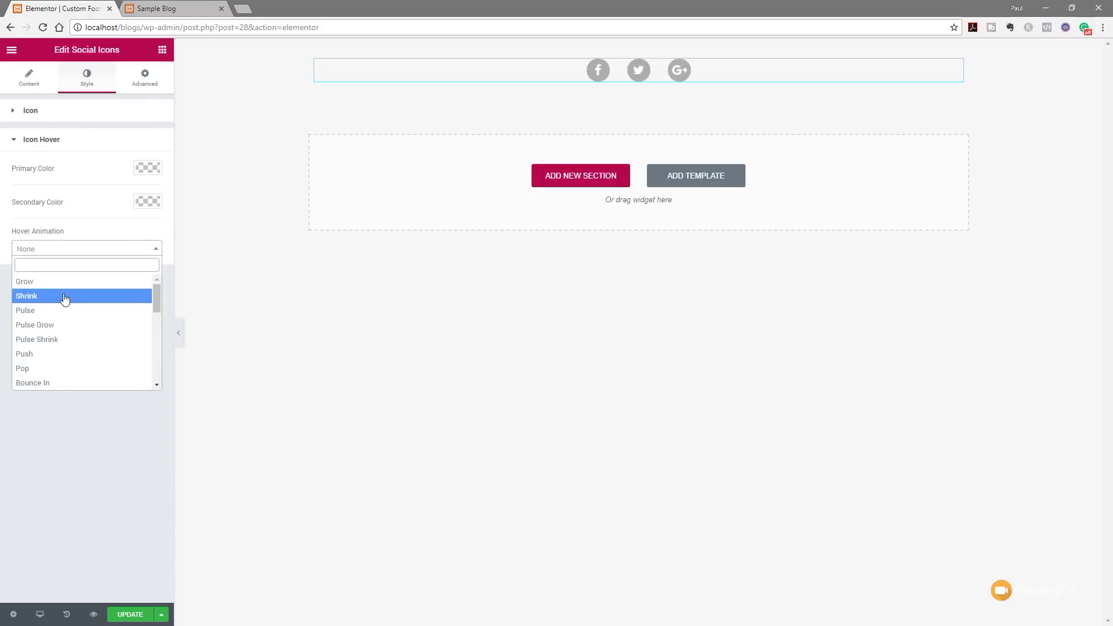
click(62, 313)
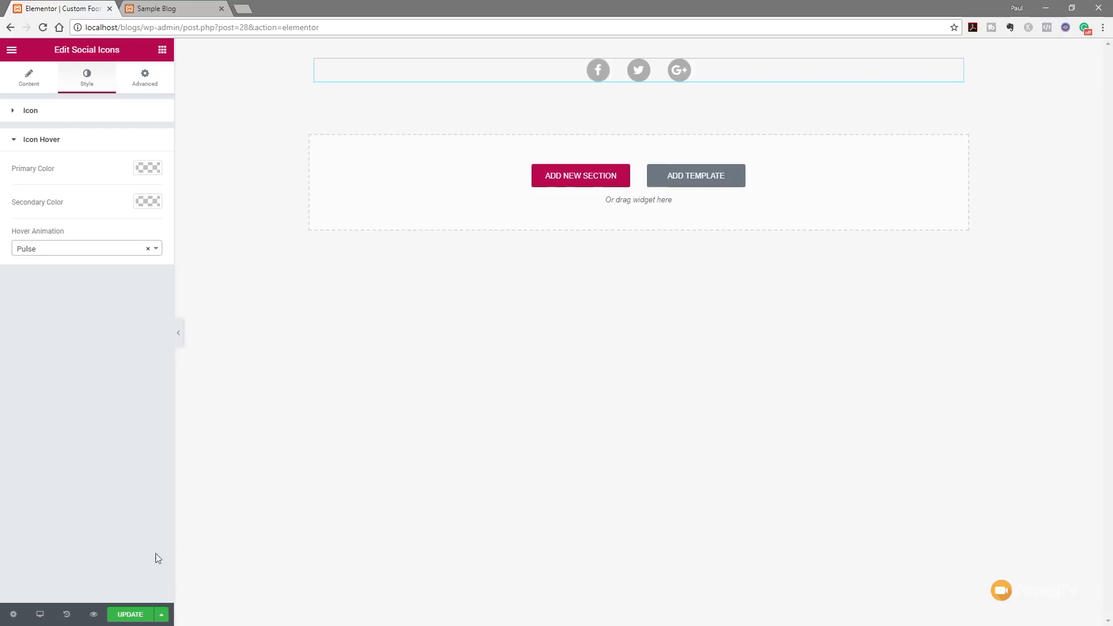
click(131, 615)
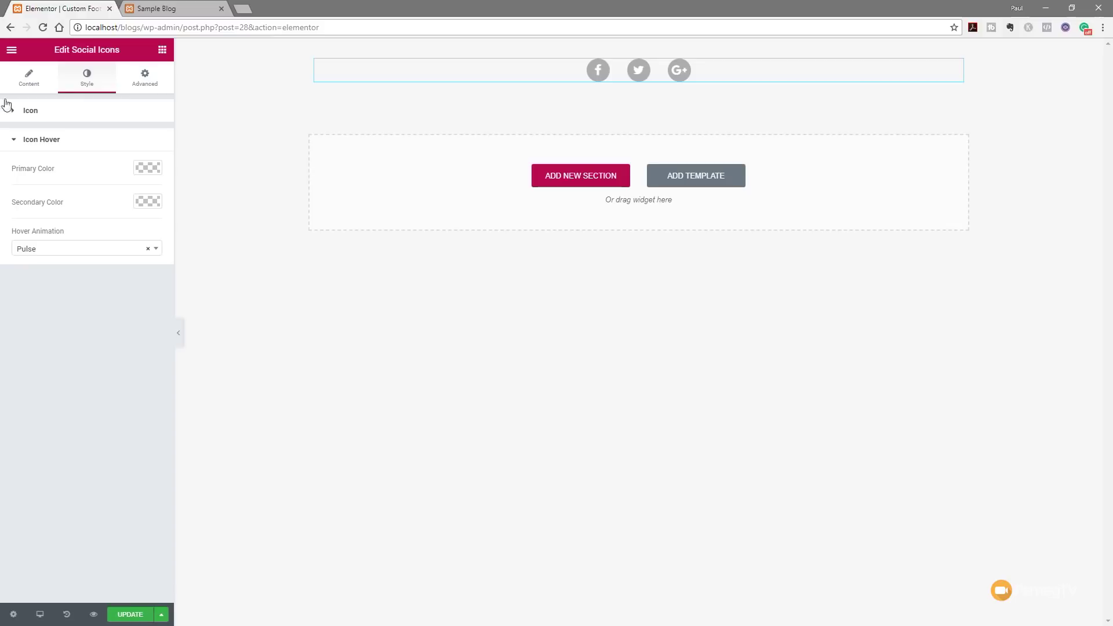
Step: Exit Elementor to the WordPress dashboard and open the theme customiser
click(10, 51)
click(67, 289)
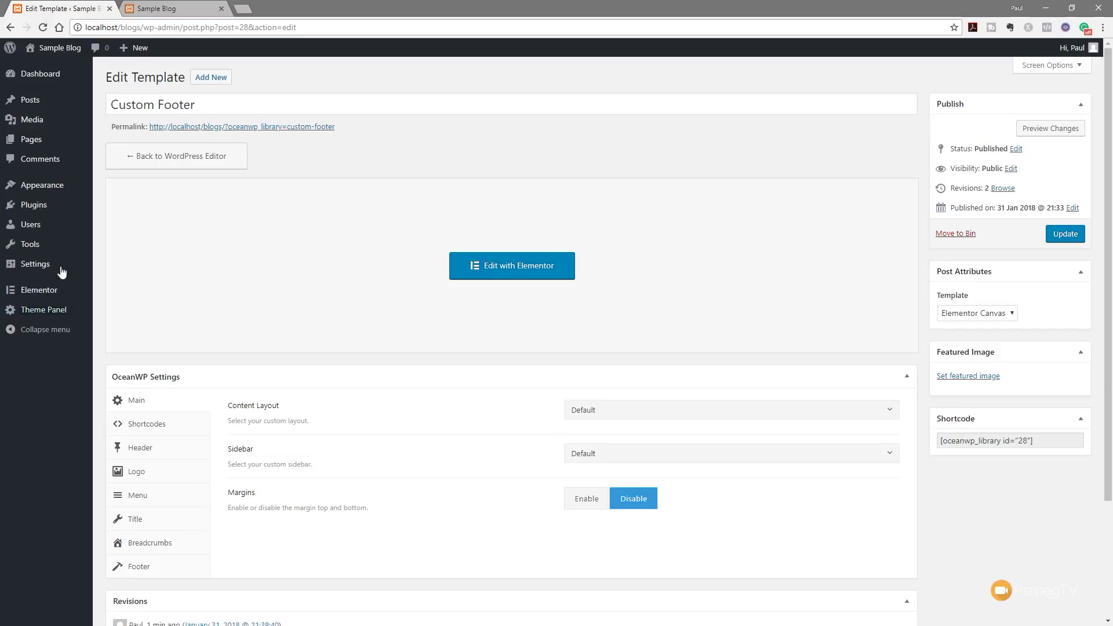
mouse_move(51, 188)
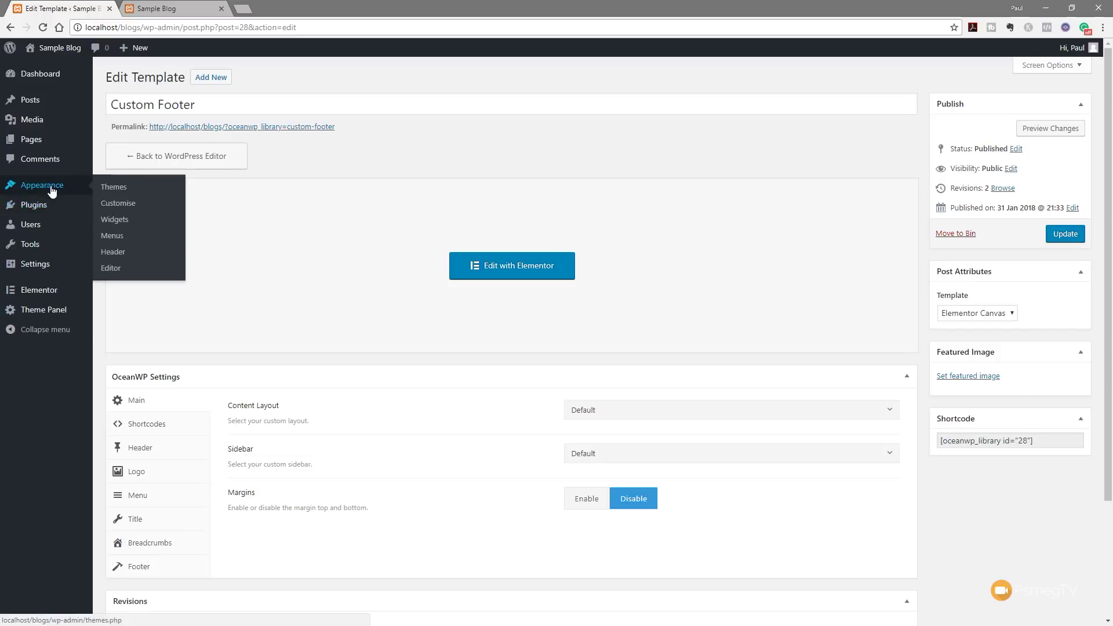
click(126, 207)
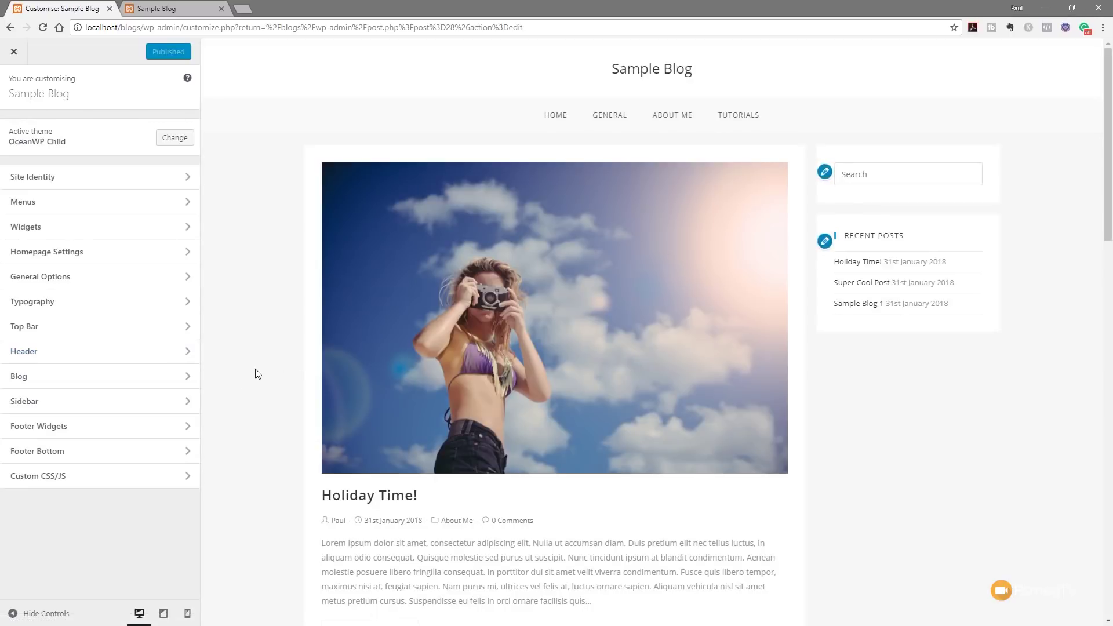
Step: Assign the Custom Footer template to the site's footer widgets area
scroll(255, 369, down, 20)
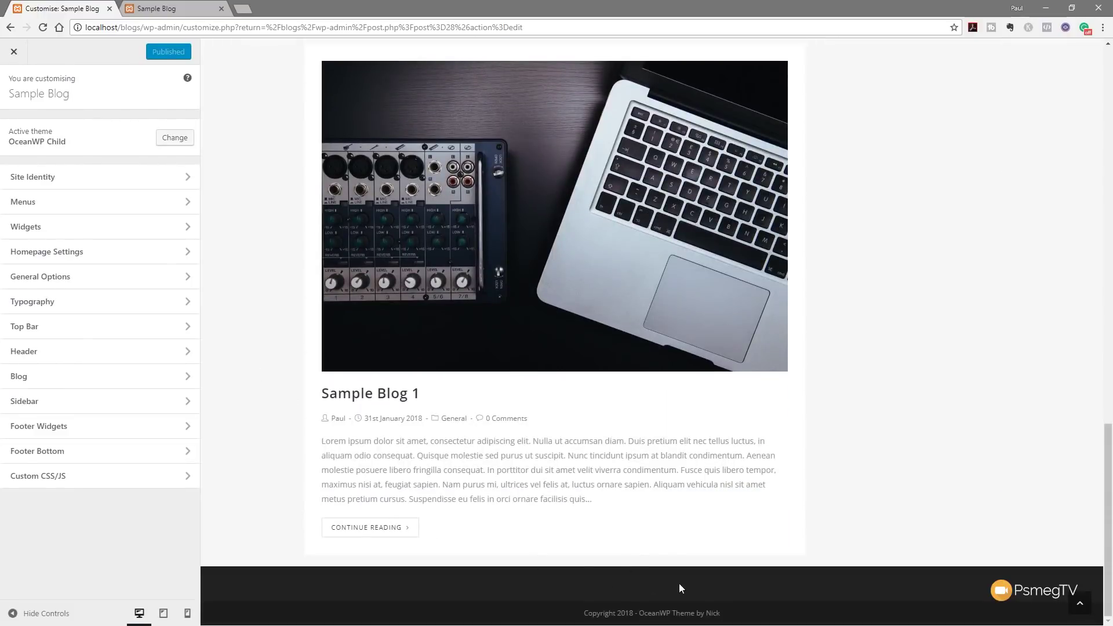
click(66, 436)
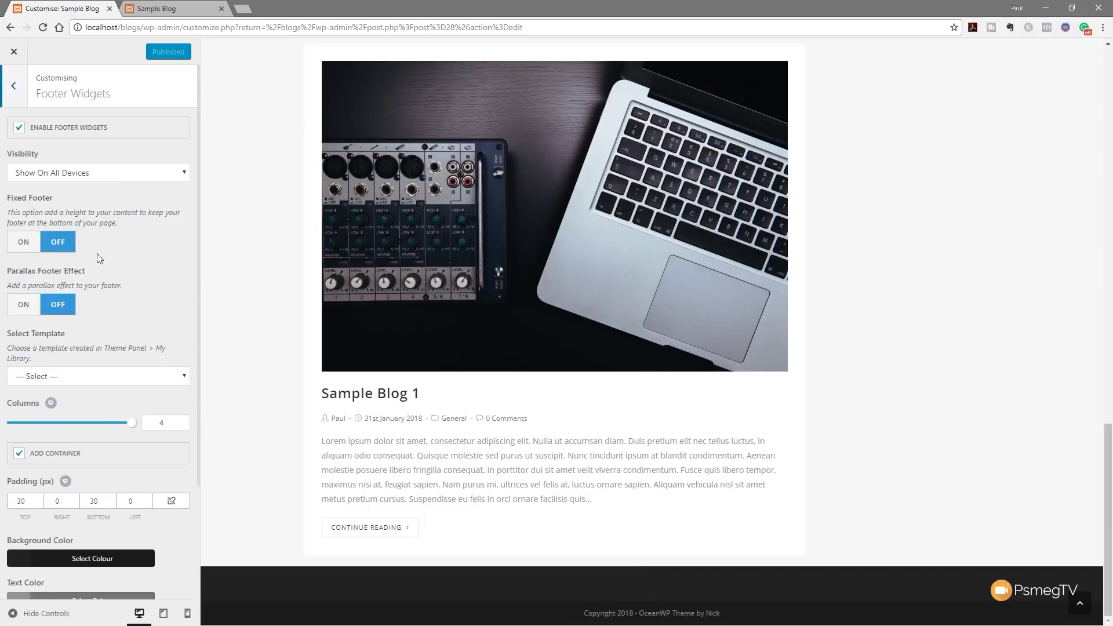
scroll(70, 316, down, 1)
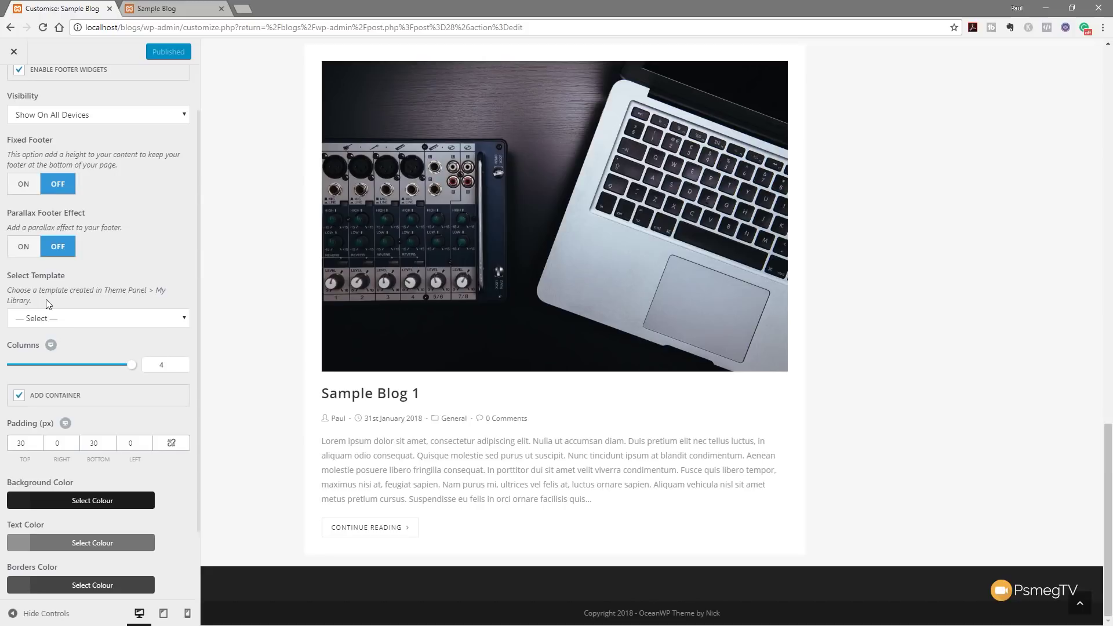
click(88, 319)
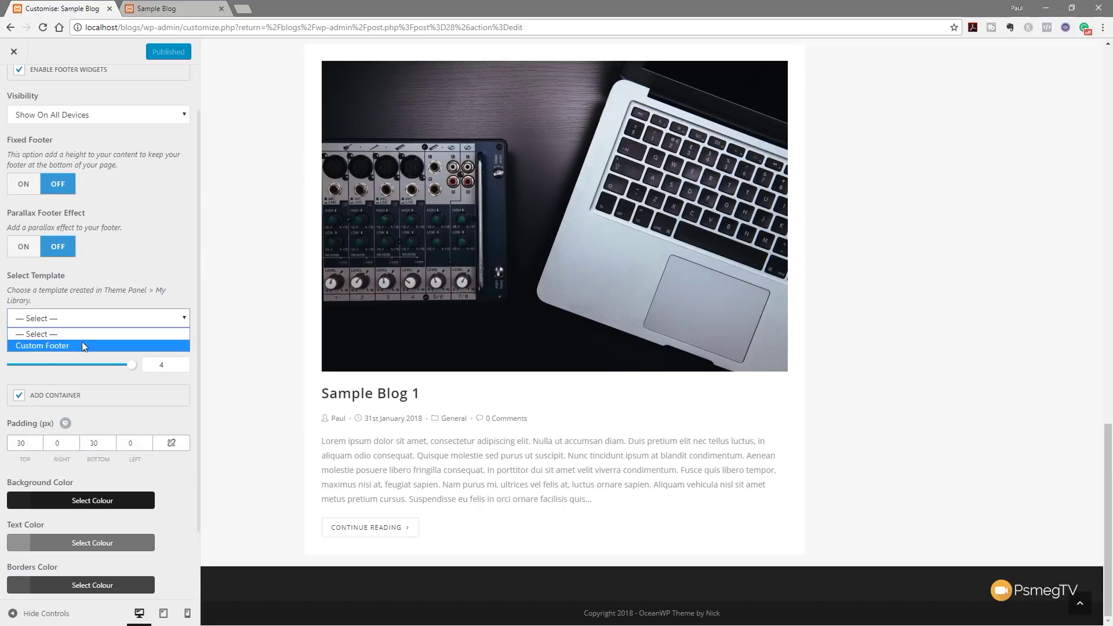
click(83, 345)
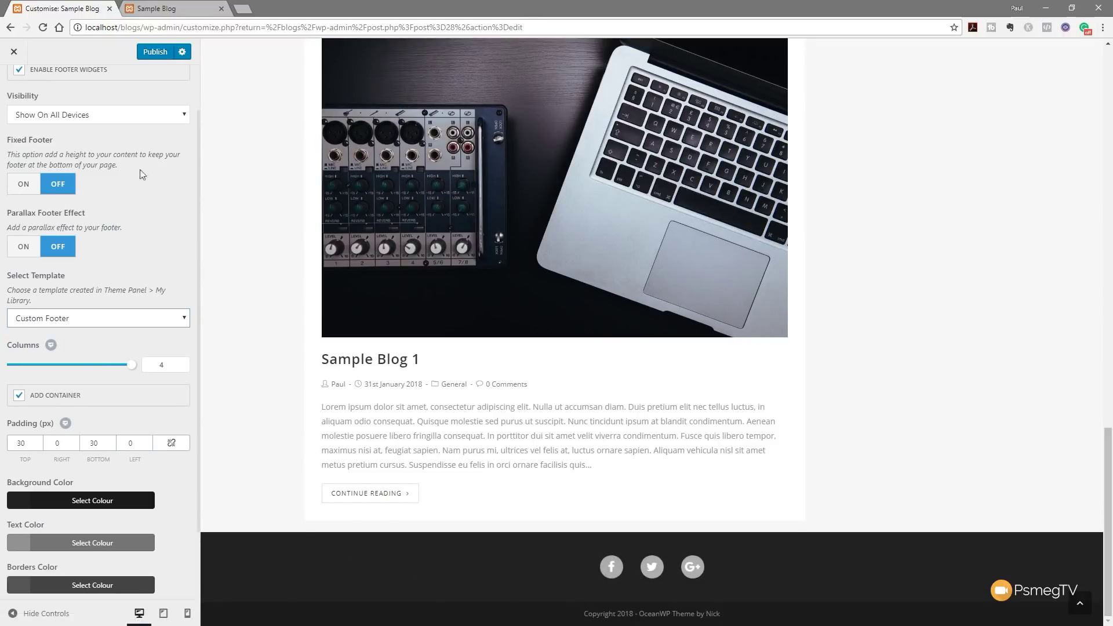
Step: Change the footer bottom's copyright text to "Copyright [oceanwp_date] - Mega Bloggit" and publish the changes
scroll(85, 223, up, 1)
click(13, 86)
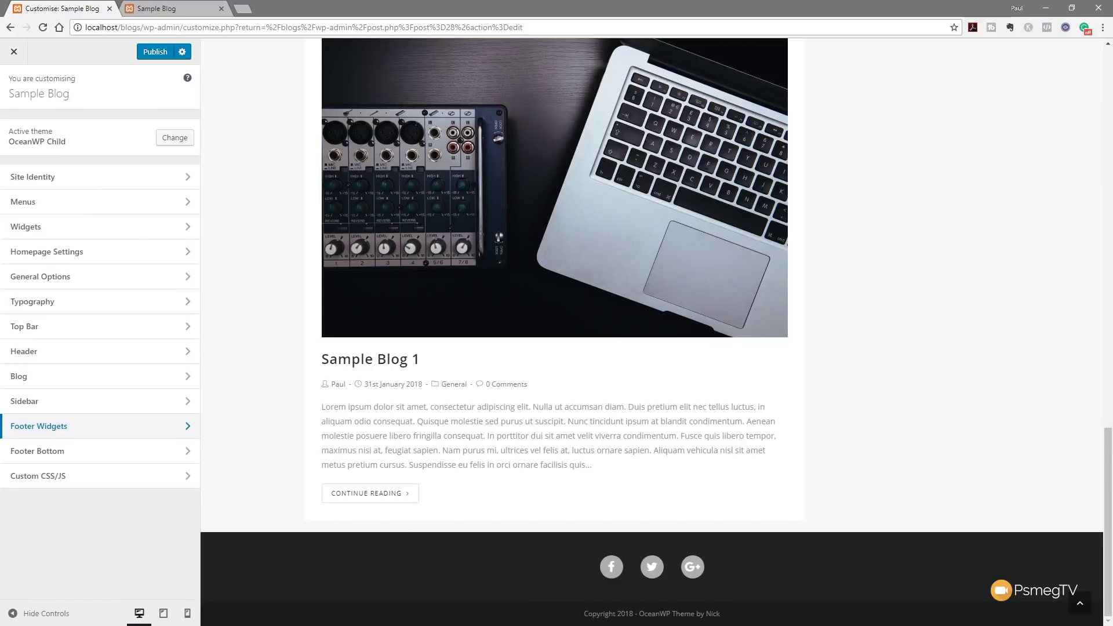
click(65, 454)
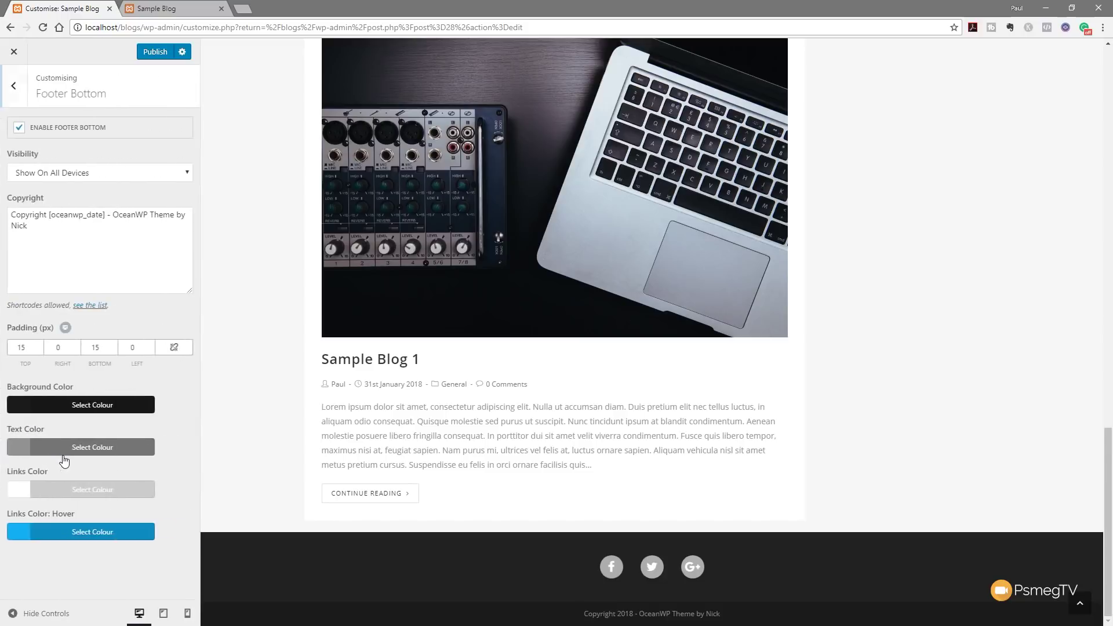
drag(27, 226, 115, 216)
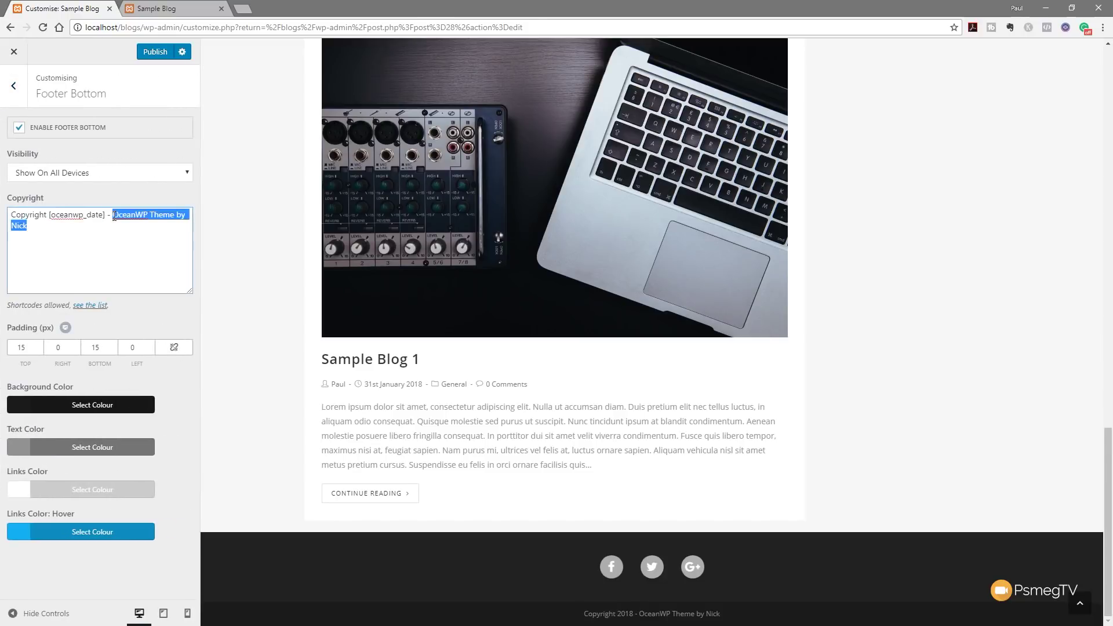
text(Mega )
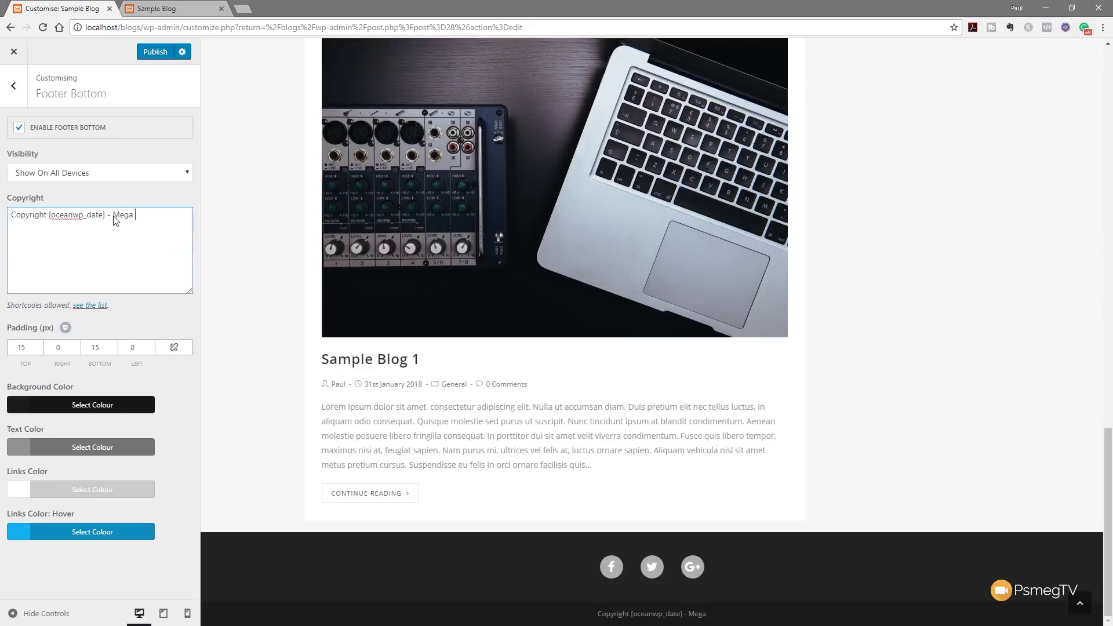
text(Bloggit)
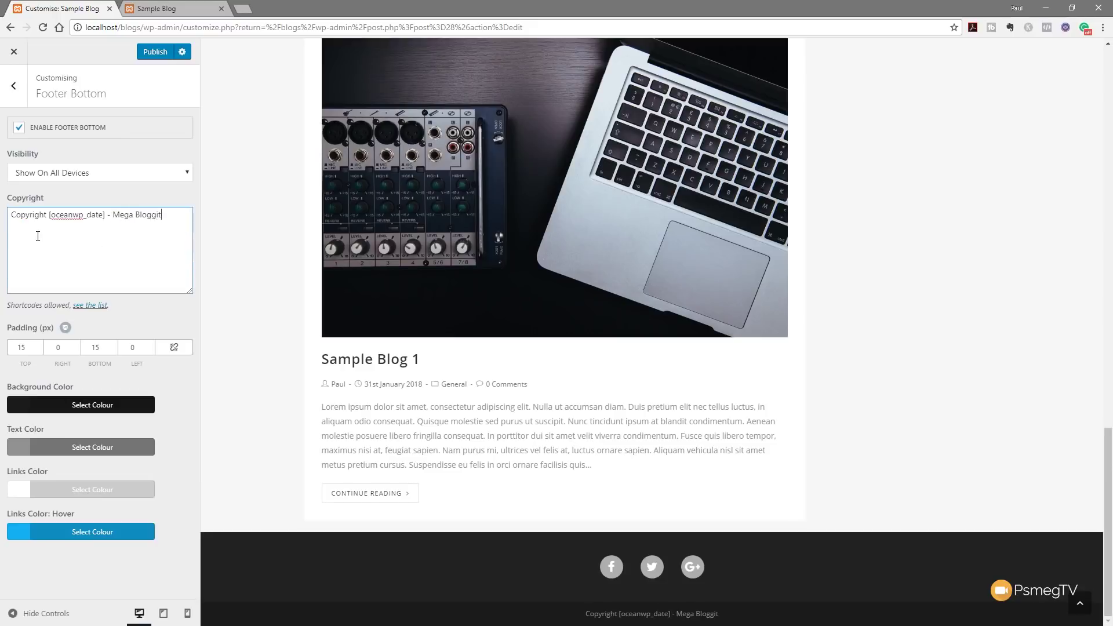
click(161, 51)
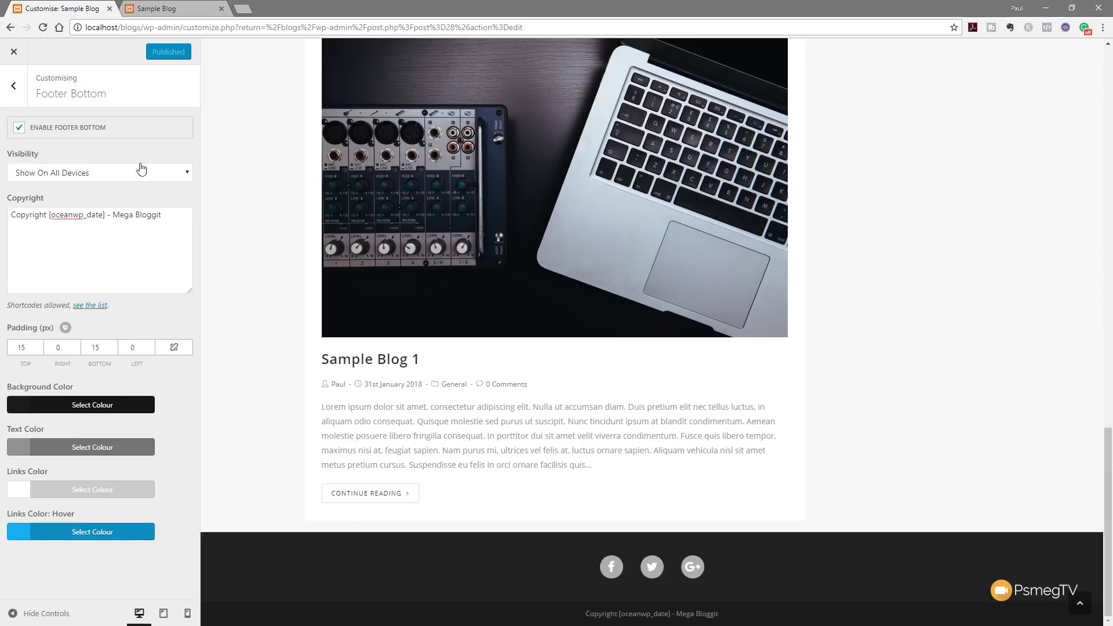
scroll(243, 300, up, 10)
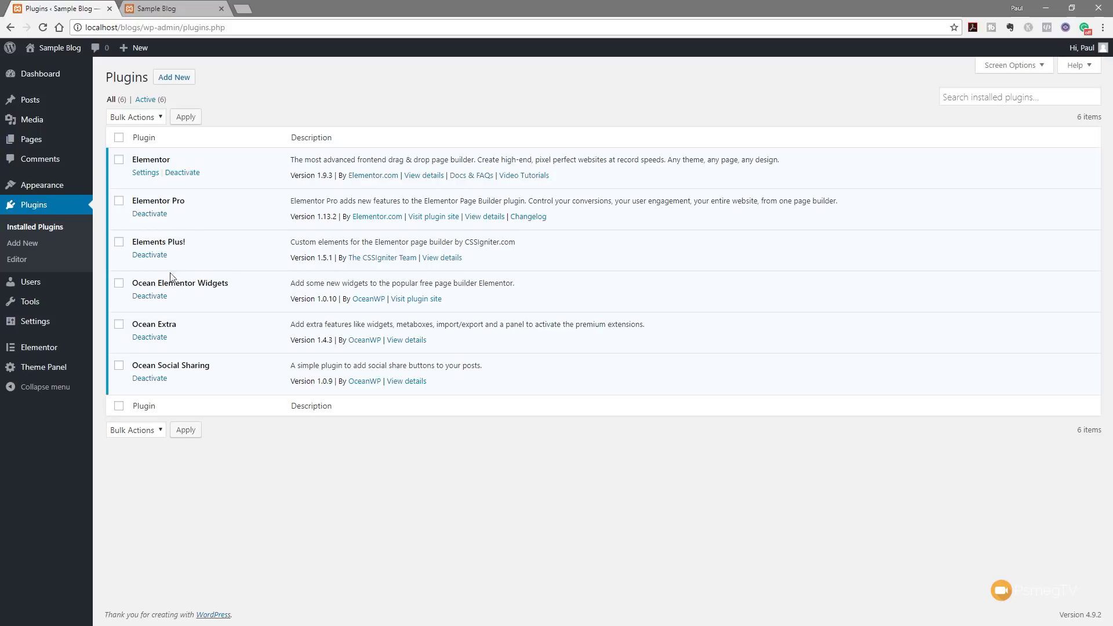
Step: Open the theme customiser again and preview the Holiday Time! post down to its sharing buttons
mouse_move(32, 187)
click(116, 204)
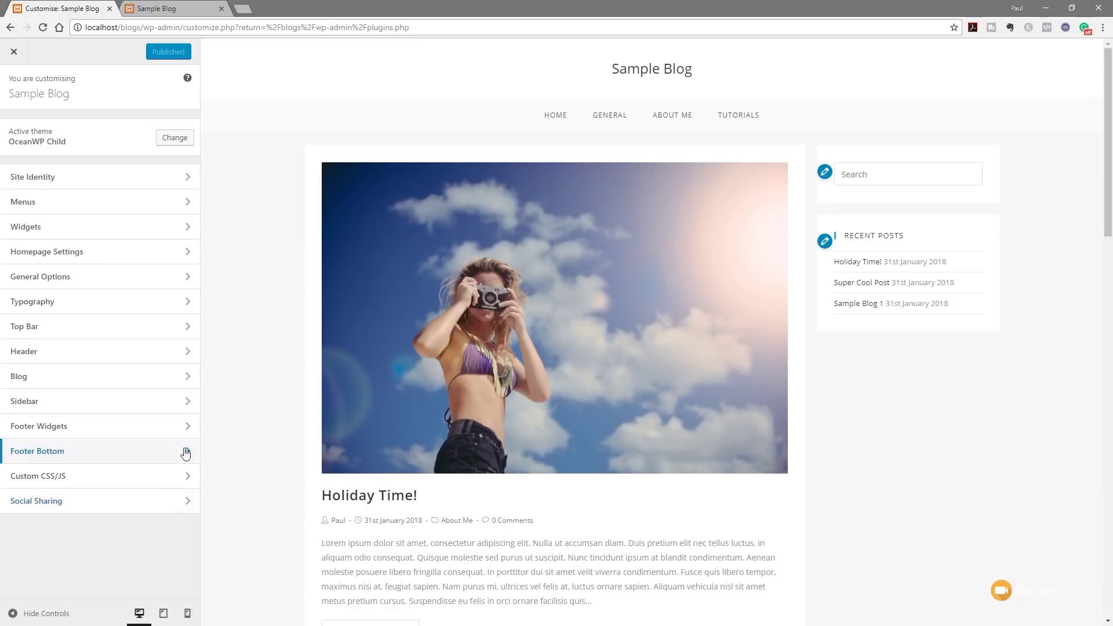
scroll(261, 480, down, 4)
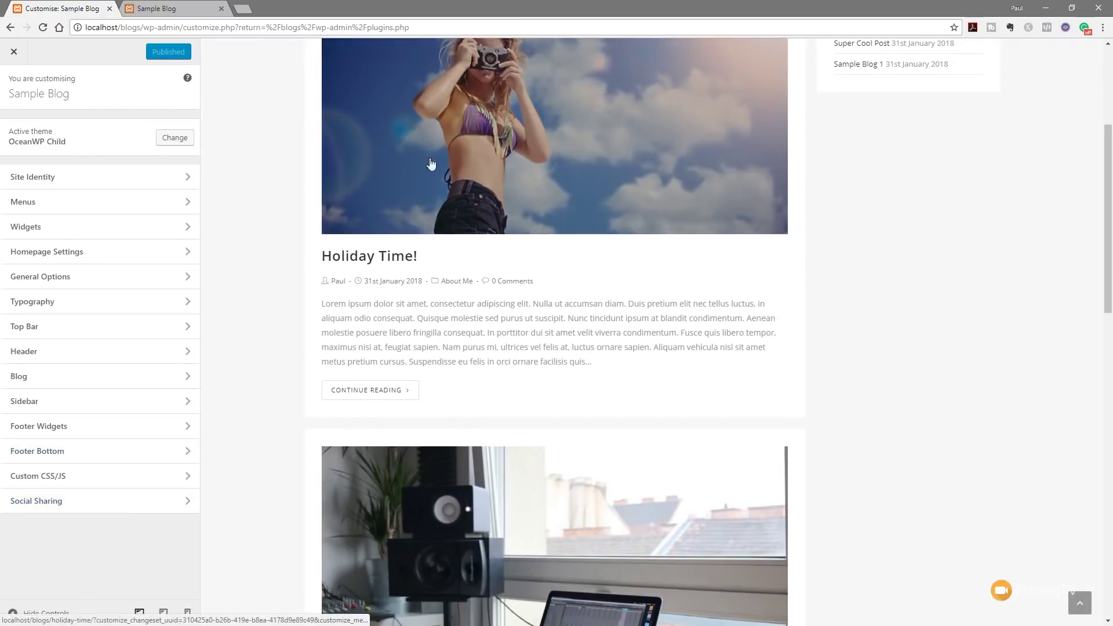
click(464, 161)
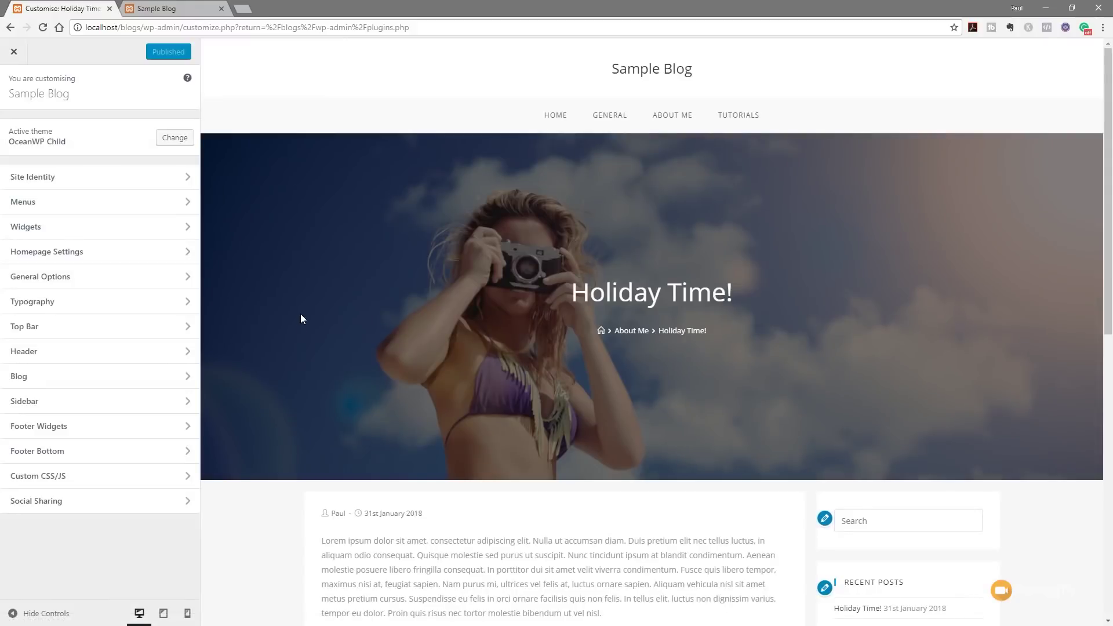
scroll(300, 315, down, 9)
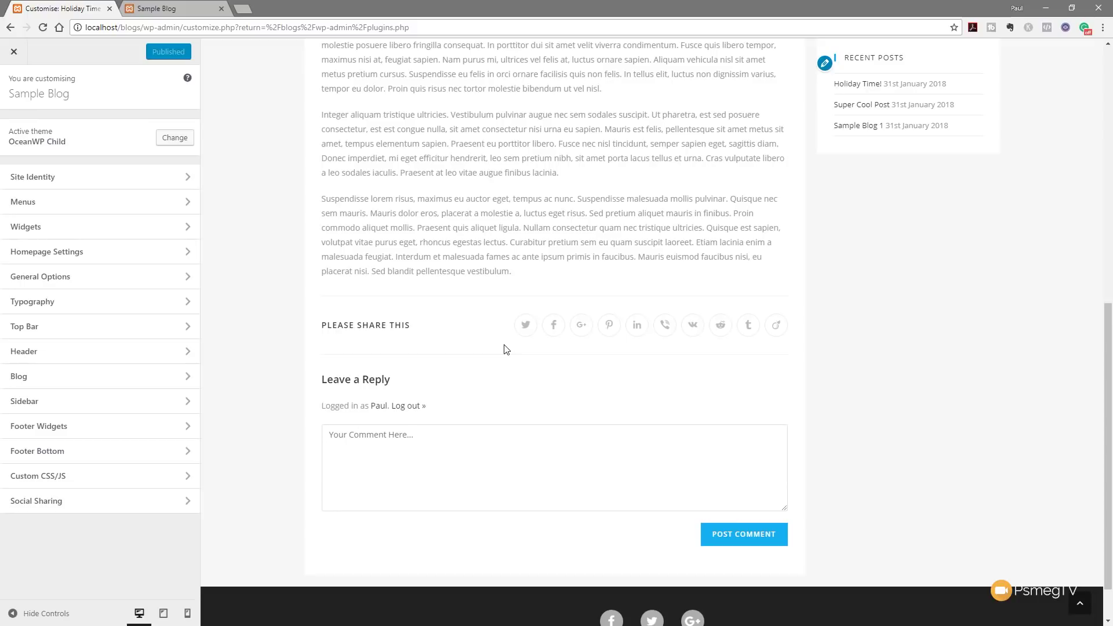
Step: Hide the Viadeo, Viber and VK sharing buttons and set the sharing position to Before & After the Content
click(100, 501)
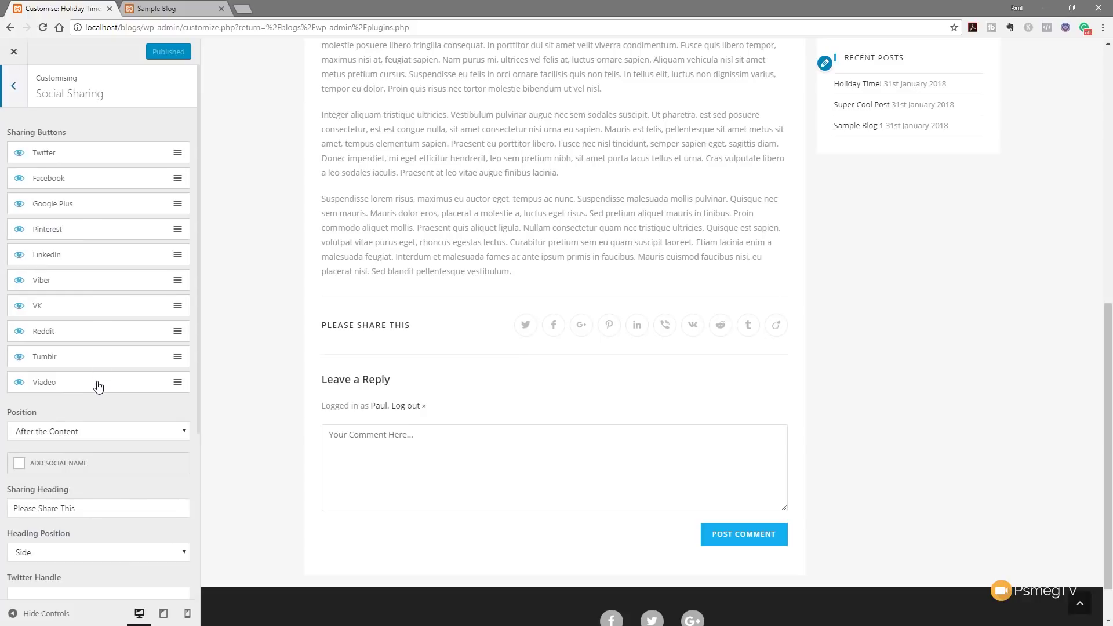
click(19, 382)
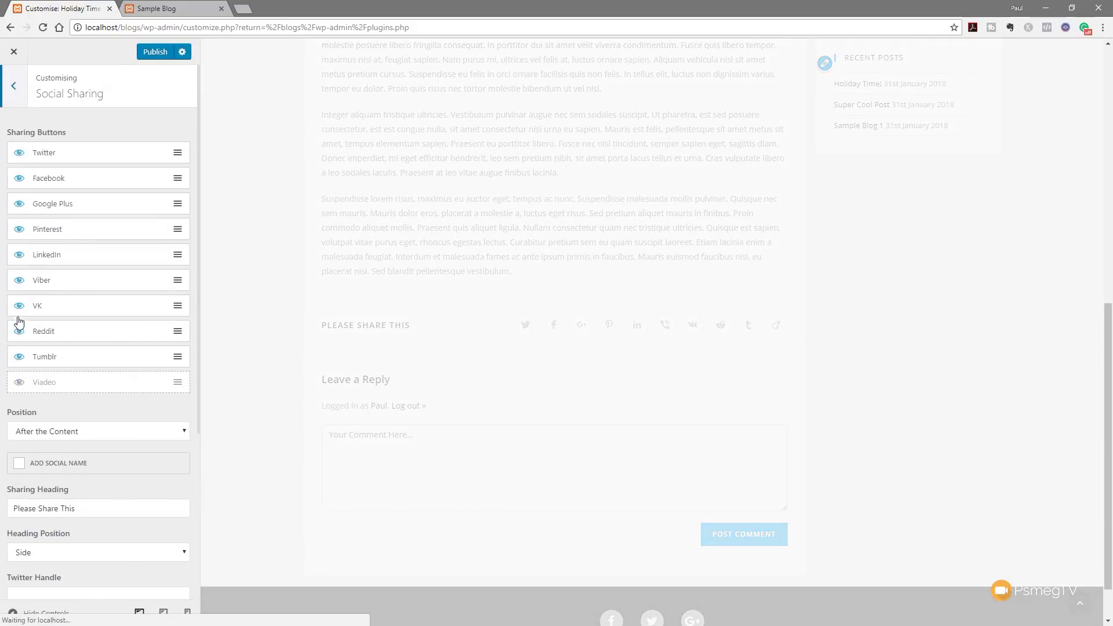
click(19, 280)
click(20, 306)
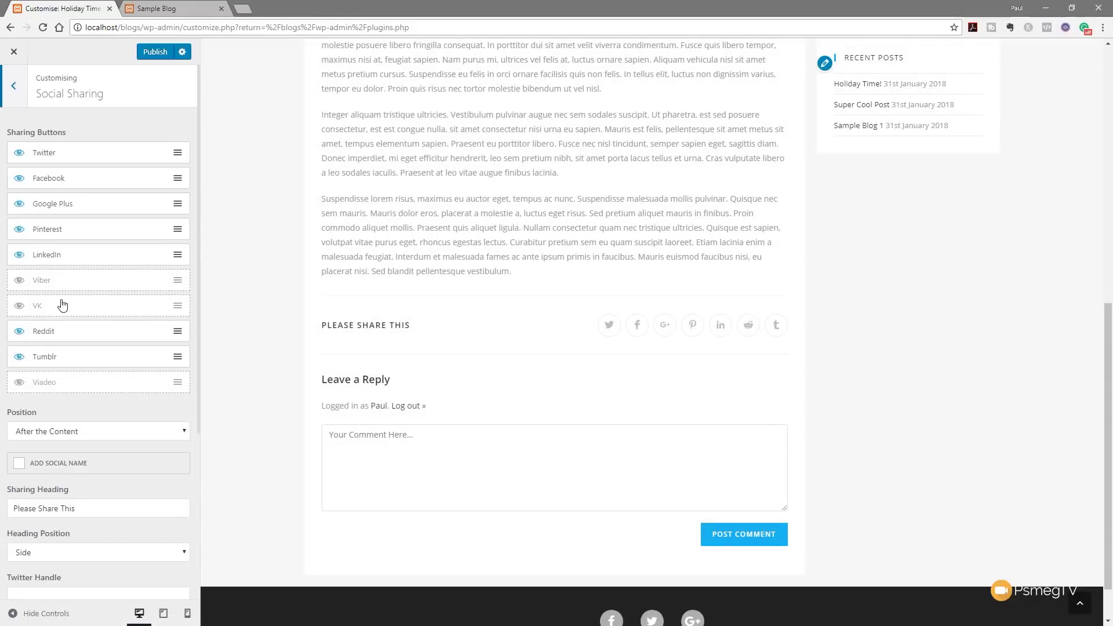
click(77, 436)
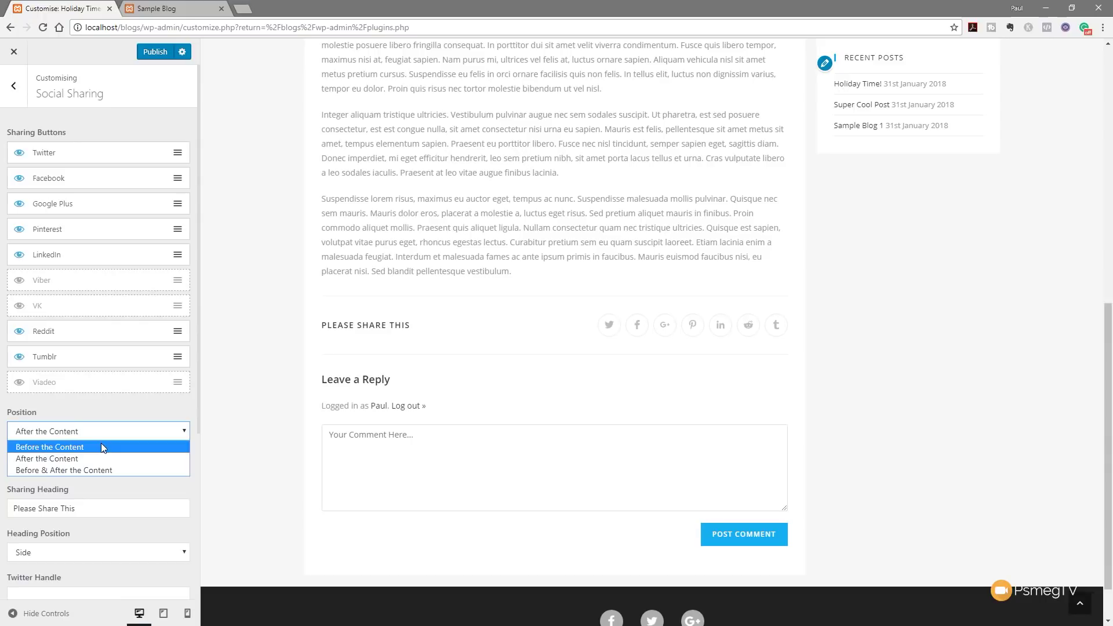
click(102, 468)
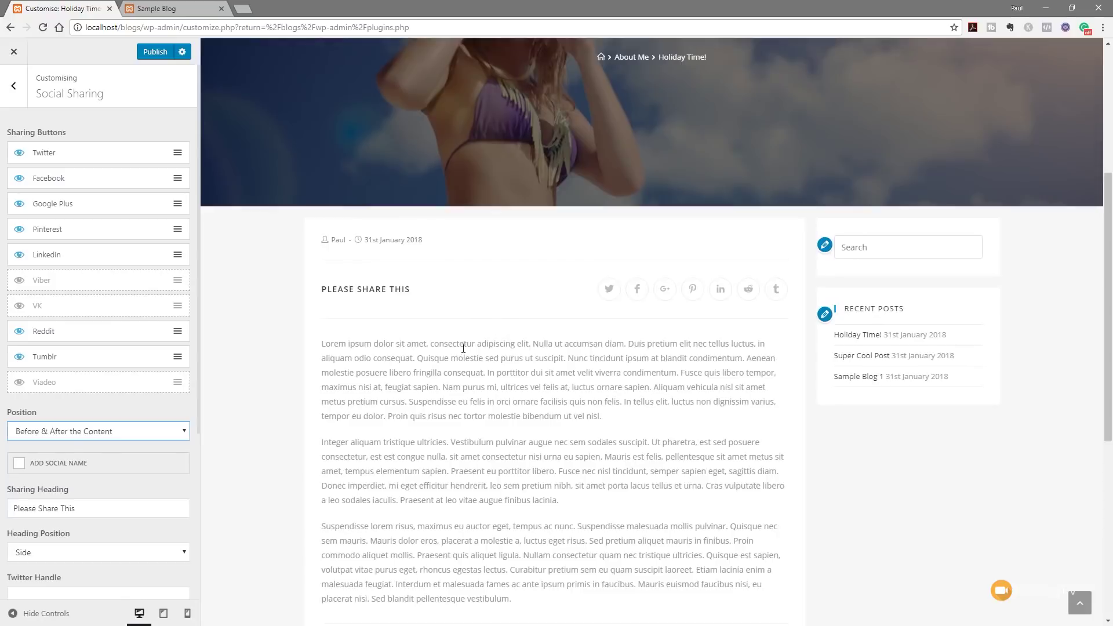
Step: Try the Colored and Dark sharing button styles and the added social names, restoring the Minimal style without names
scroll(479, 344, down, 5)
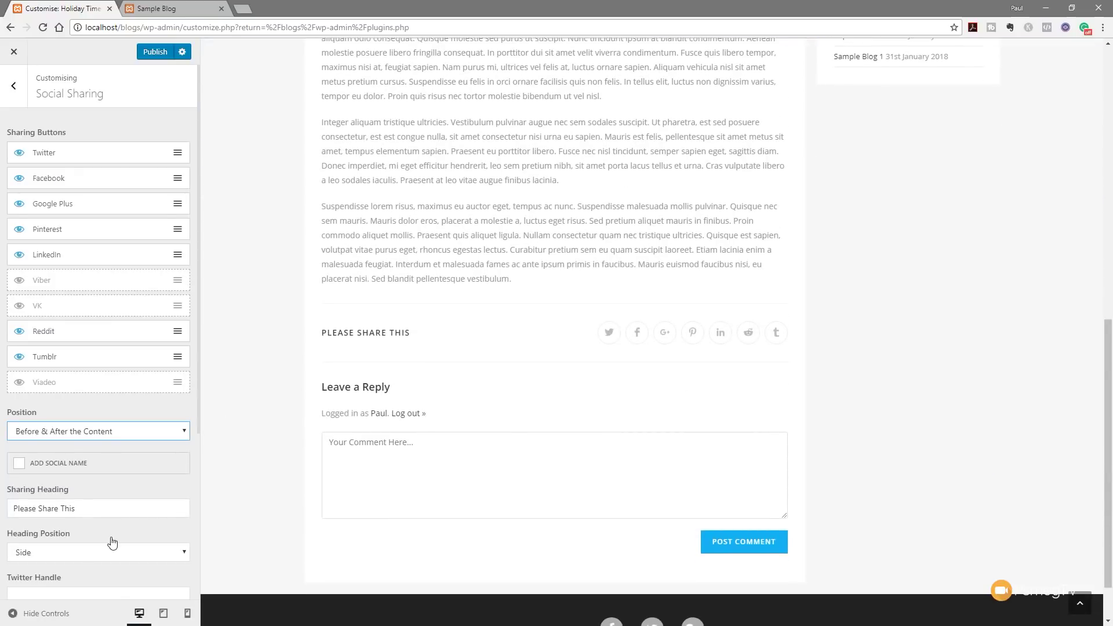
scroll(112, 541, down, 3)
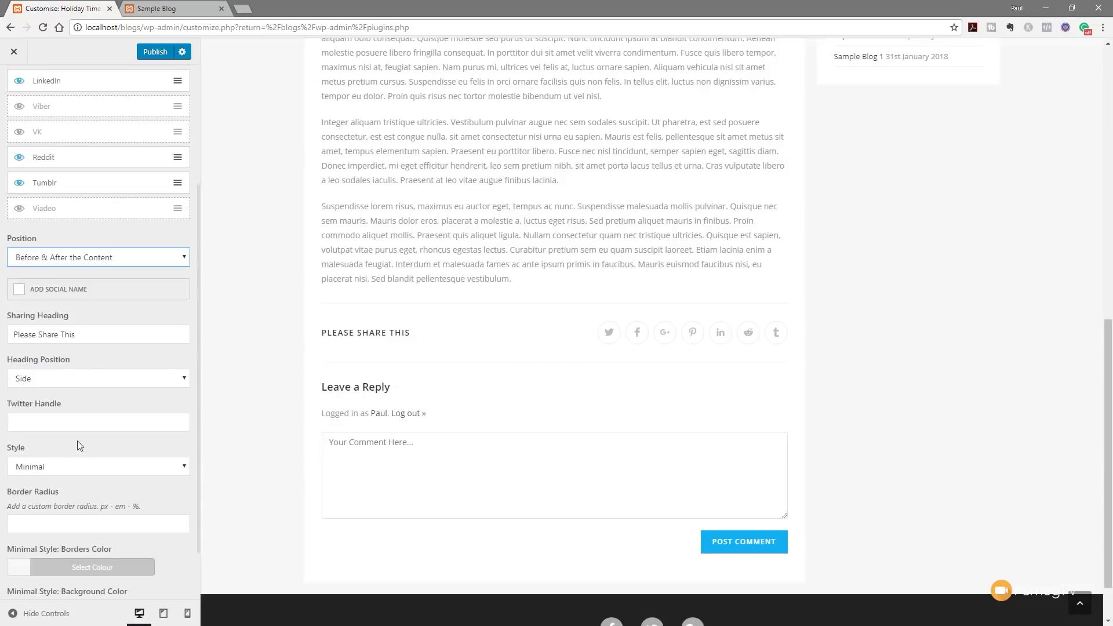
click(75, 467)
click(65, 493)
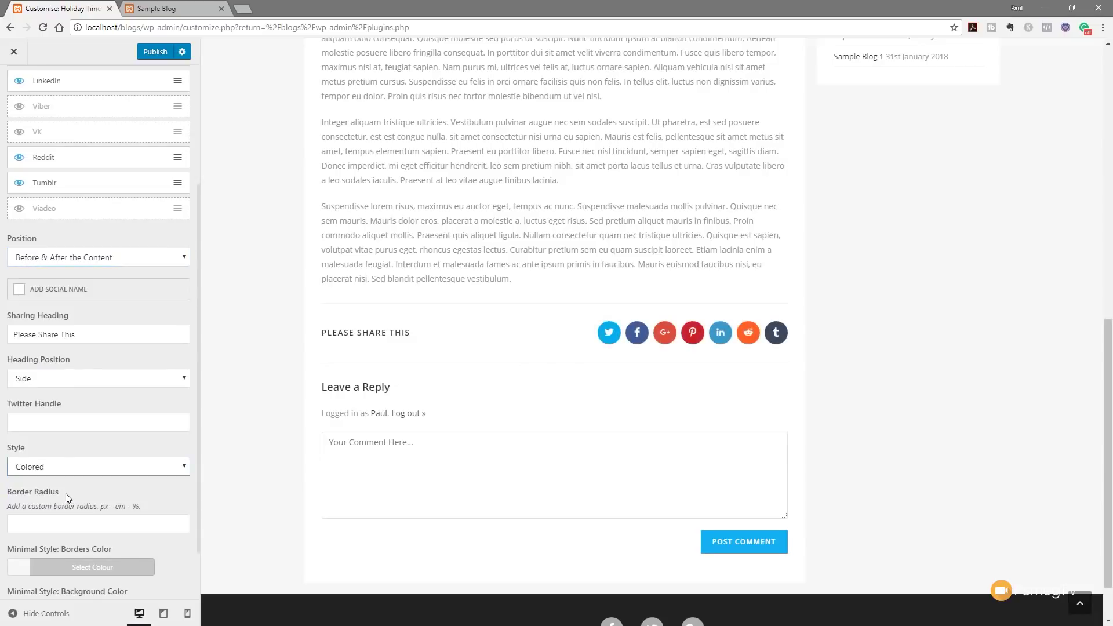
click(78, 470)
click(61, 503)
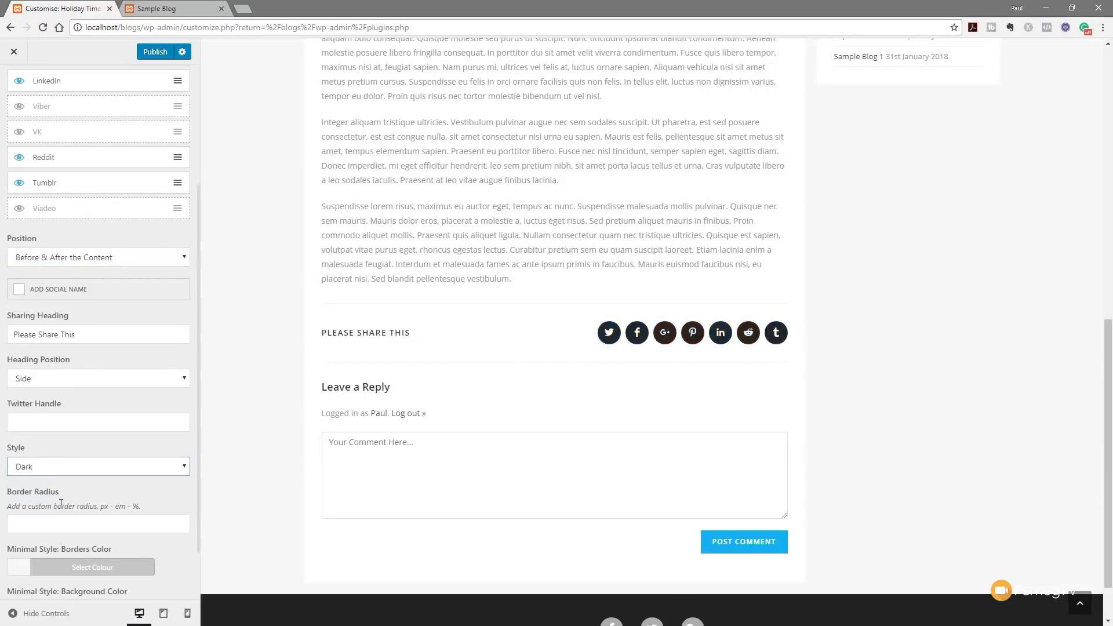
click(93, 470)
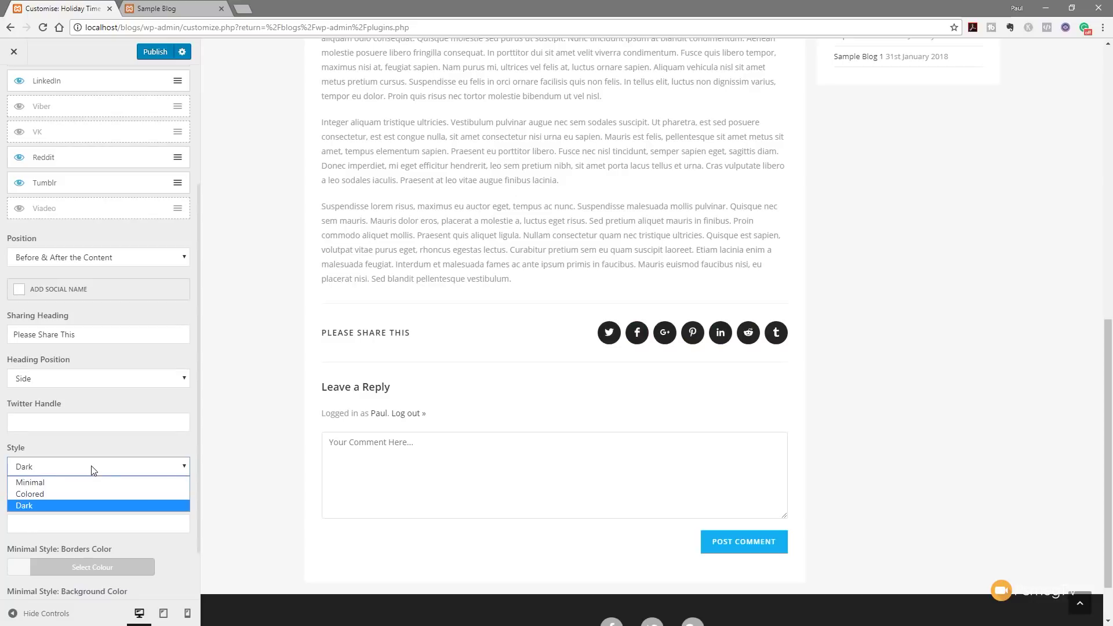
click(92, 482)
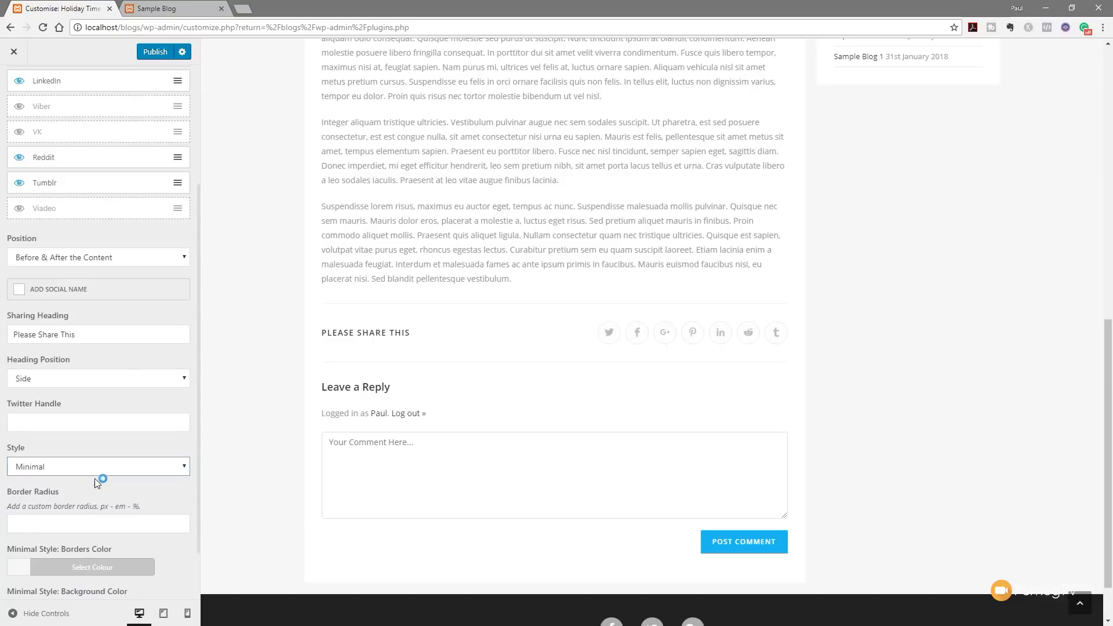
click(61, 292)
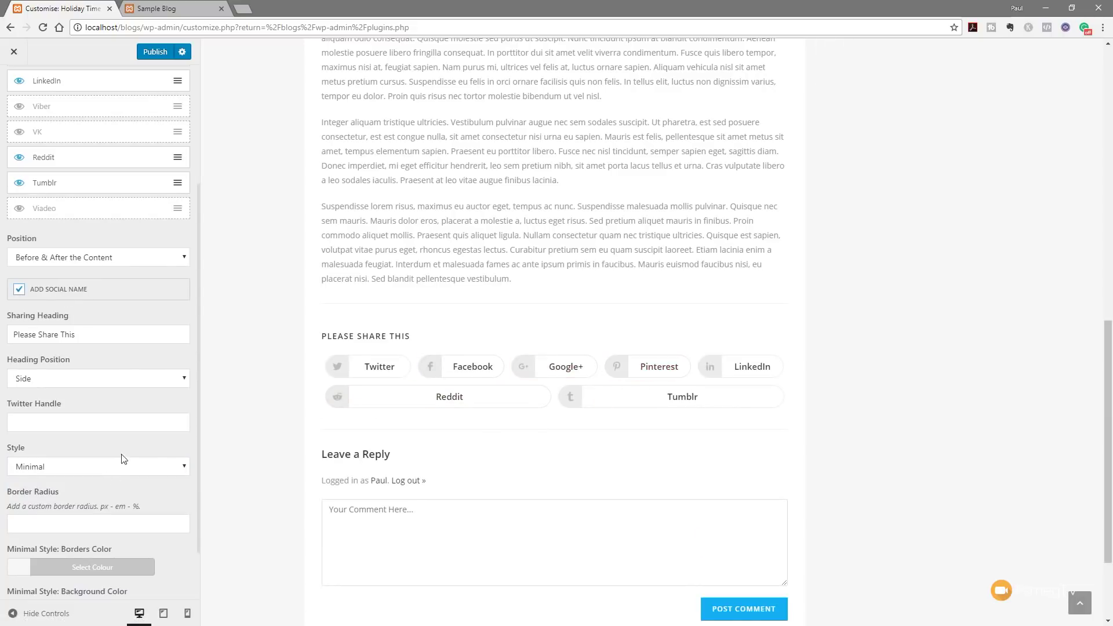
click(18, 290)
Step: Set the sharing buttons' position to After the Content, publish the changes and close the customiser
click(81, 261)
click(73, 282)
scroll(152, 382, down, 2)
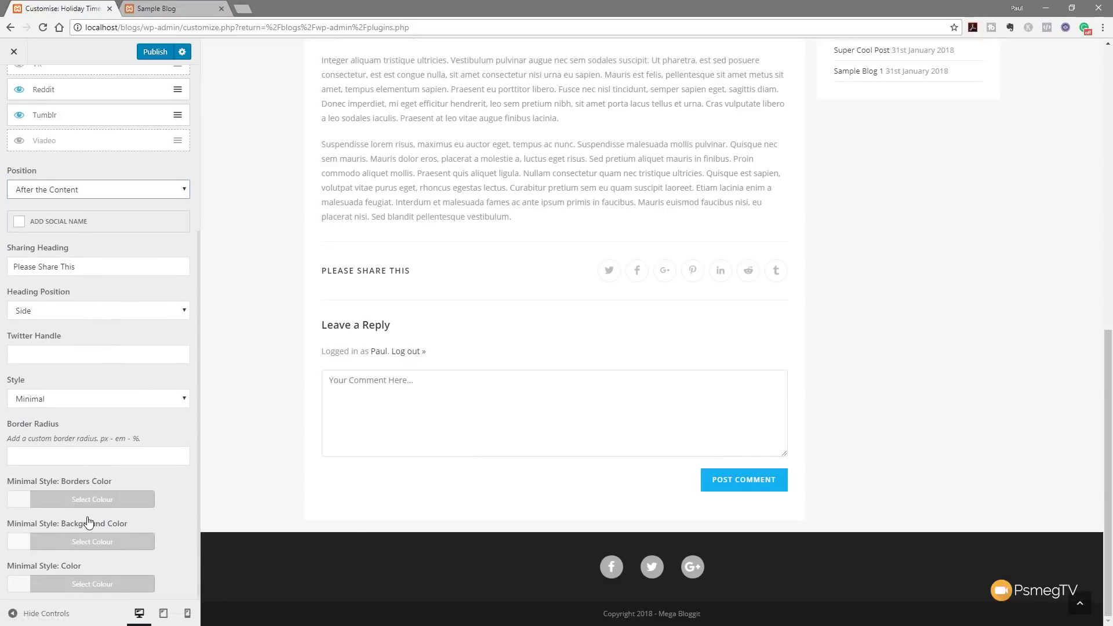
scroll(133, 468, up, 5)
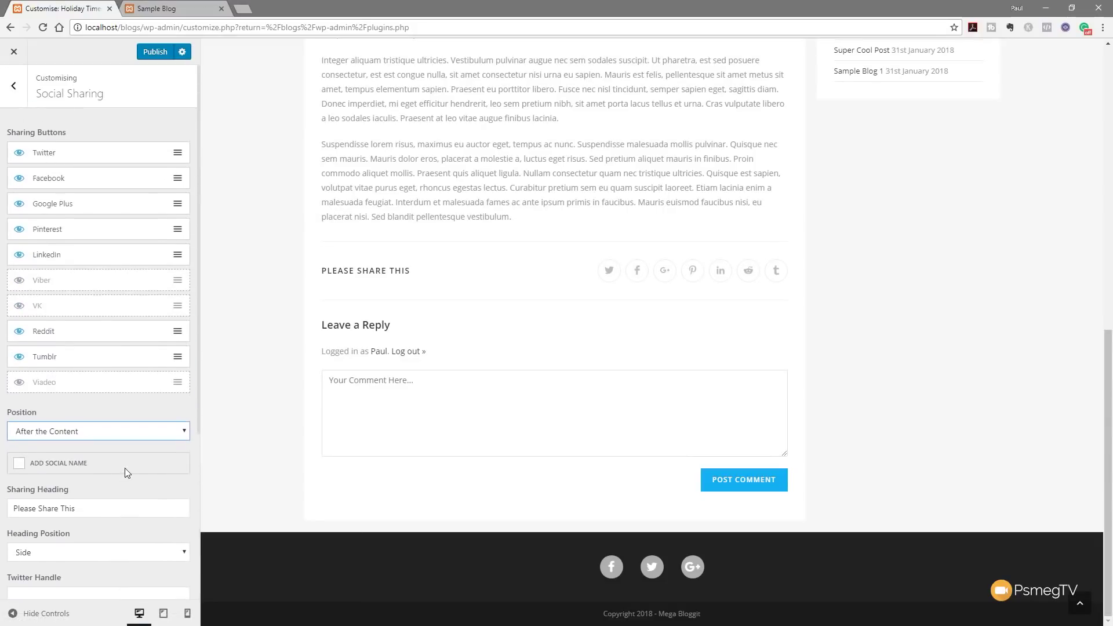
click(151, 51)
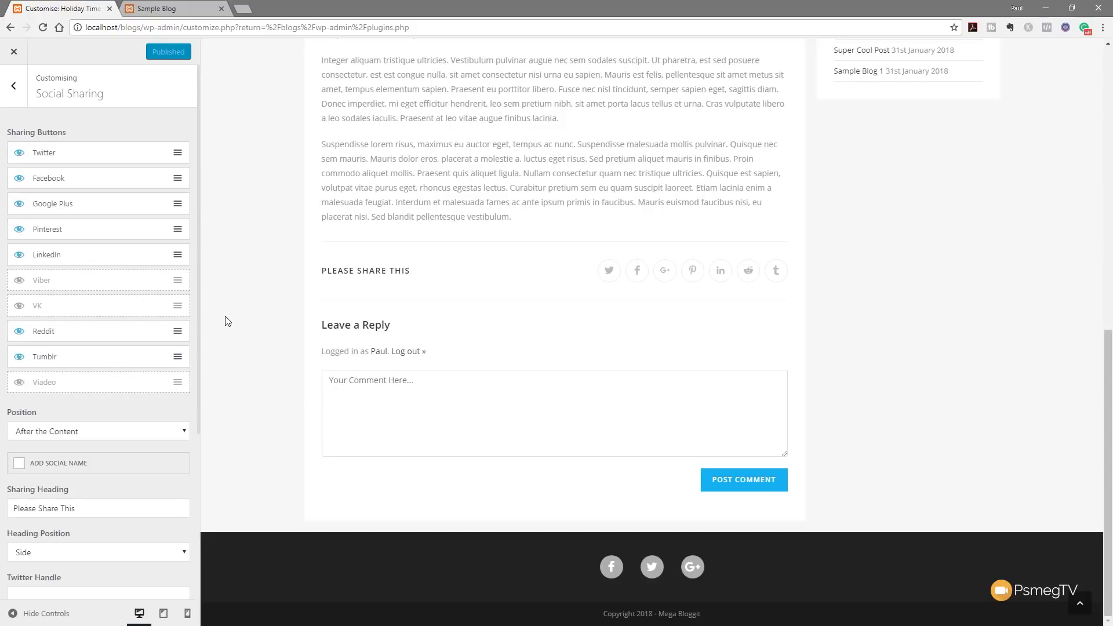
scroll(415, 363, up, 15)
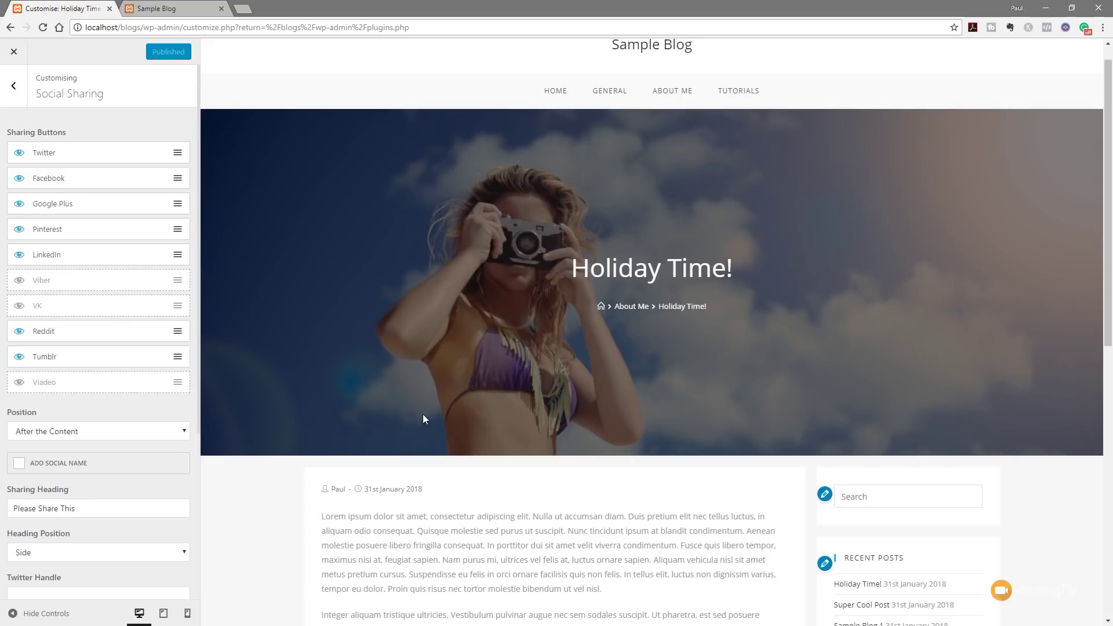
click(15, 55)
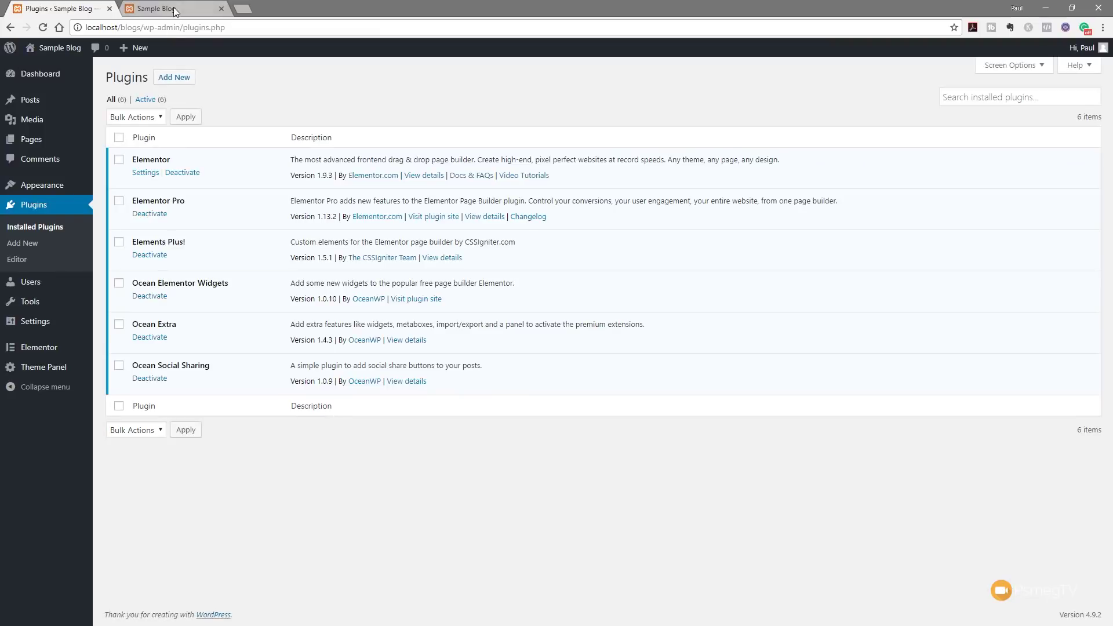
Step: Refresh the live Sample Blog homepage and review its post list down to the footer
click(174, 11)
click(43, 28)
scroll(130, 401, down, 3)
scroll(130, 401, down, 6)
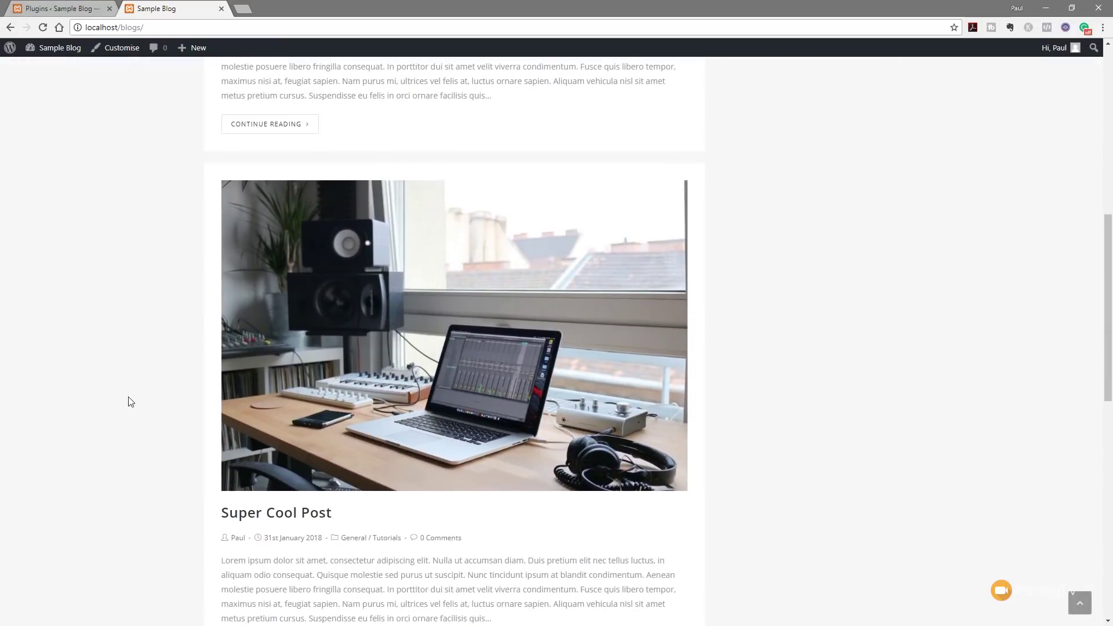
scroll(129, 402, down, 5)
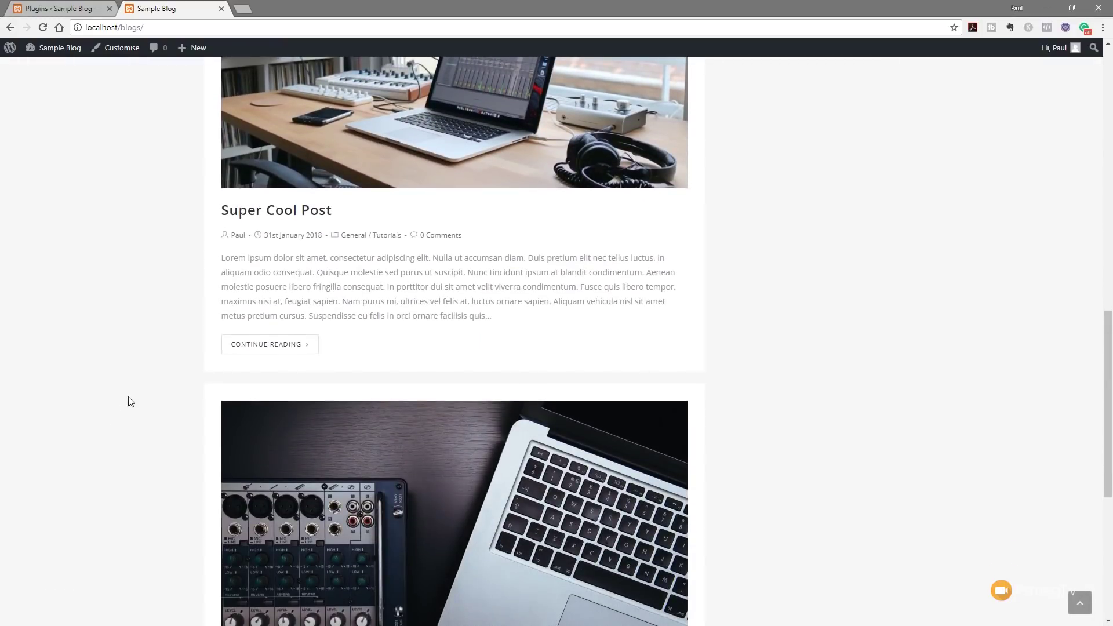
scroll(128, 401, down, 6)
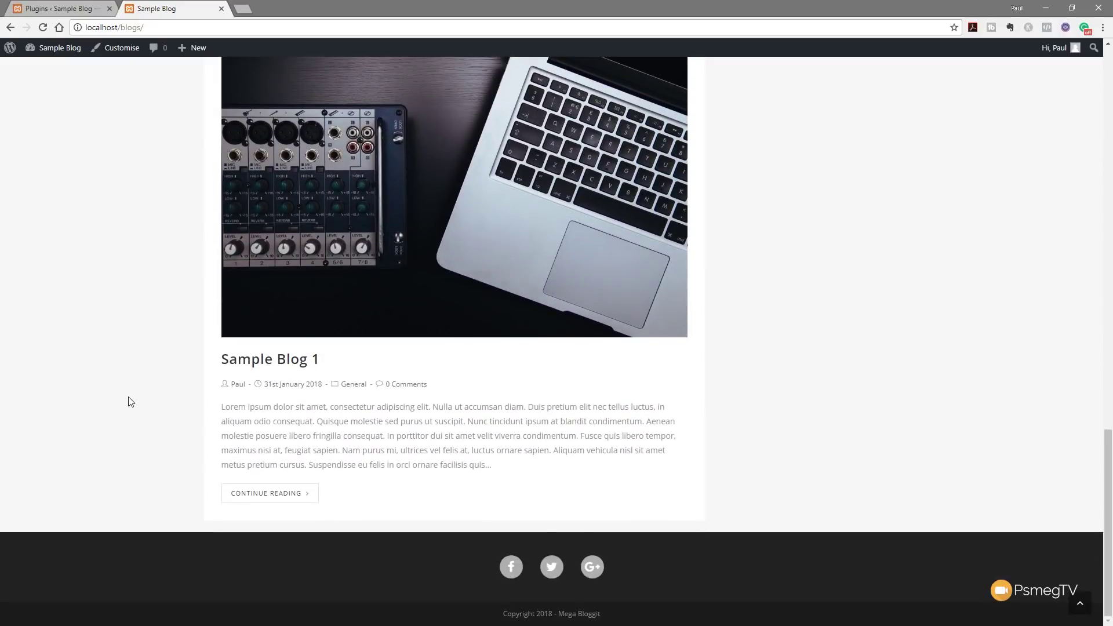
scroll(129, 401, up, 15)
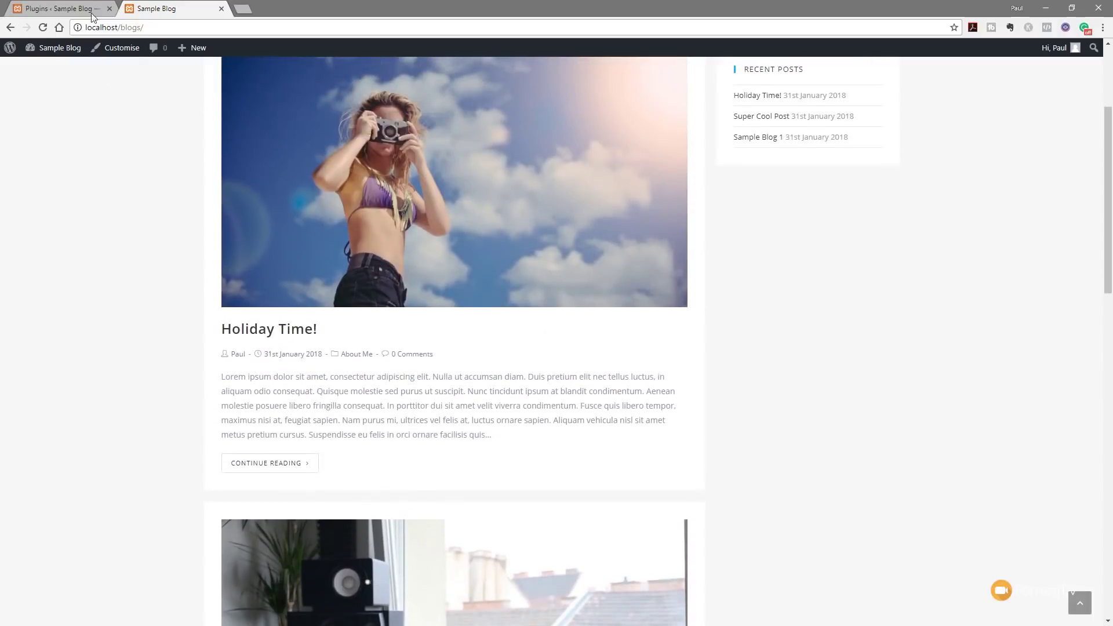
Step: Create a new page titled "Homepage 2" in the WordPress admin and publish it
click(87, 8)
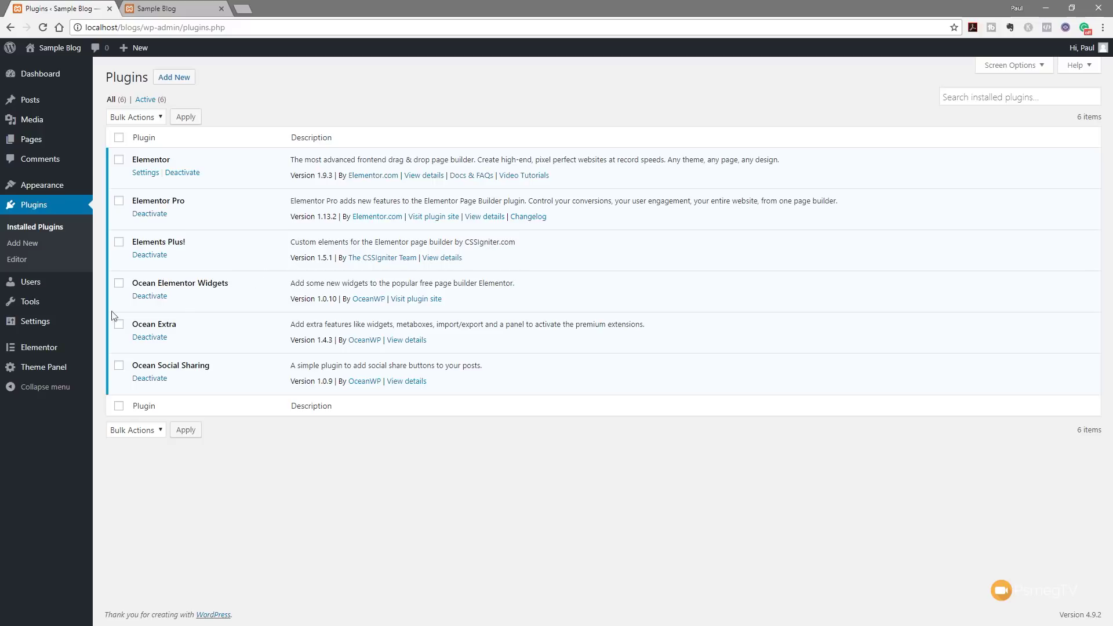
mouse_move(94, 317)
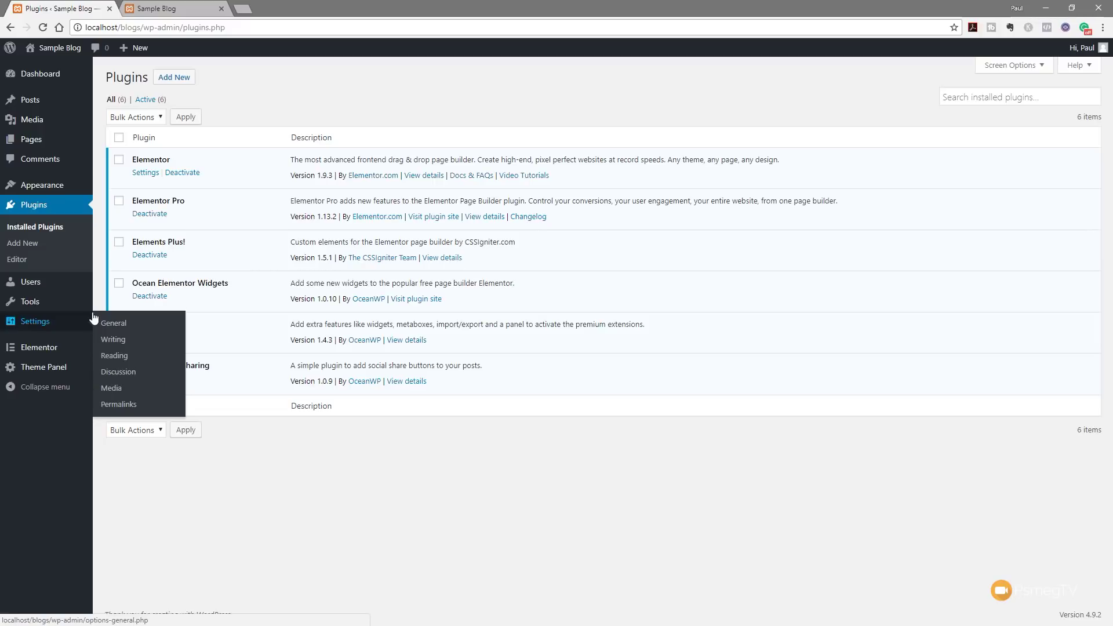
click(115, 158)
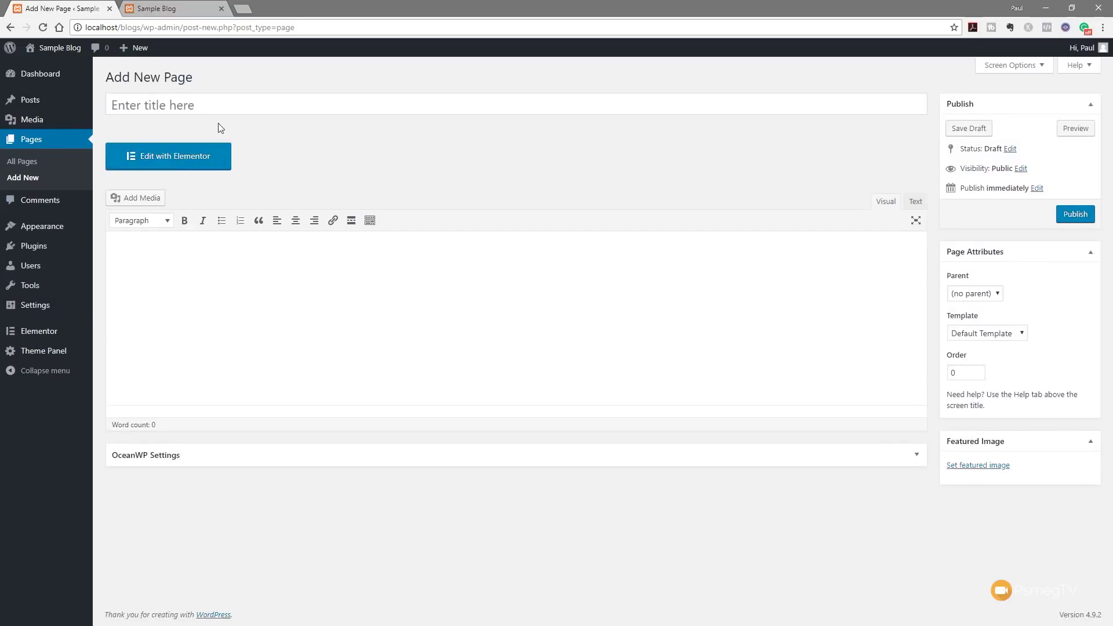
click(211, 106)
text(Homage)
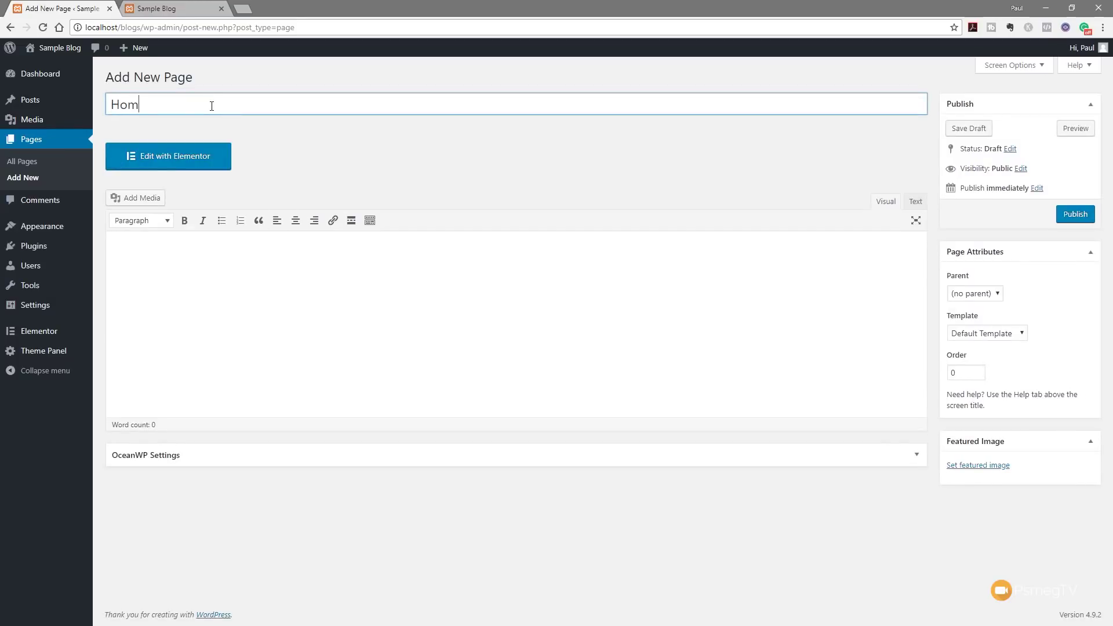
key(BackSpace)
key(BackSpace)
text(page 2)
click(1075, 215)
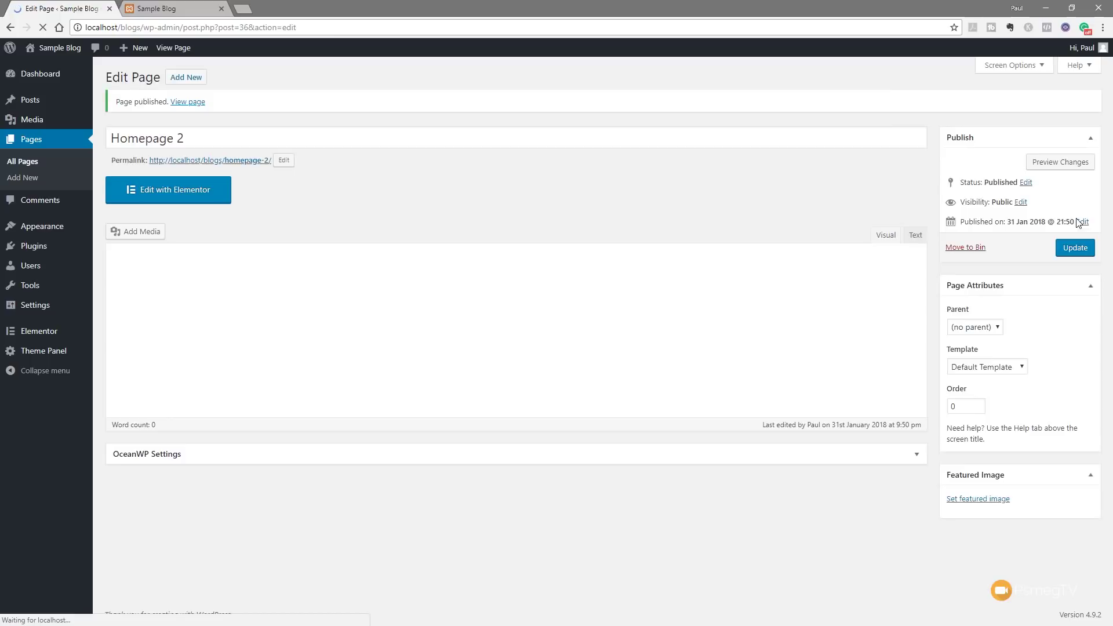
Step: Open the Homepage 2 page in Elementor and look through the available widgets down to the OceanWP elements
click(188, 199)
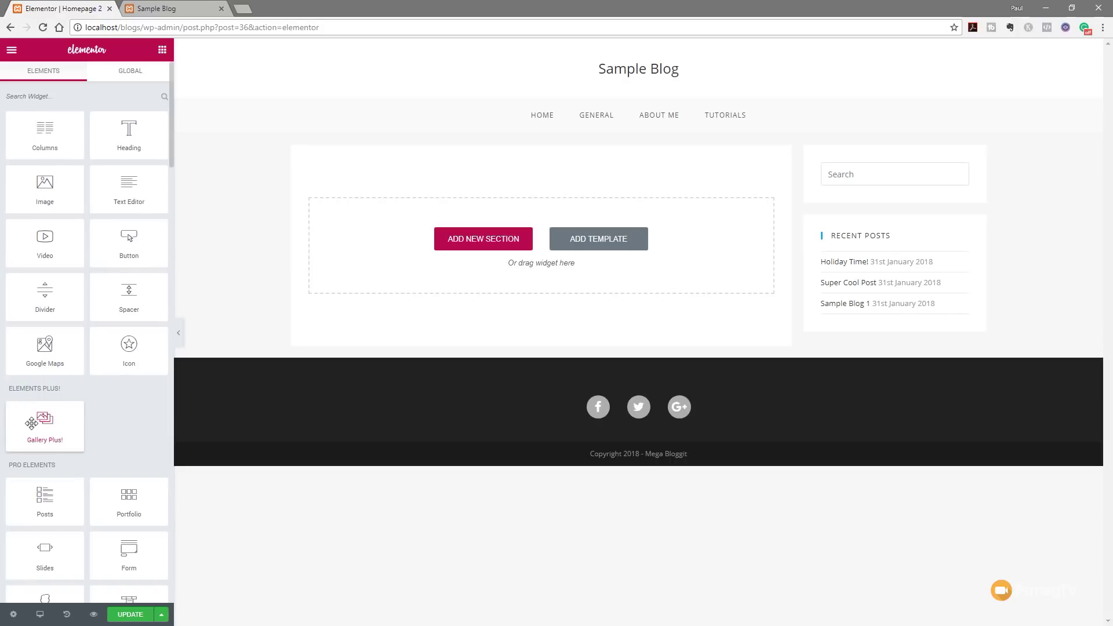
scroll(101, 439, down, 2)
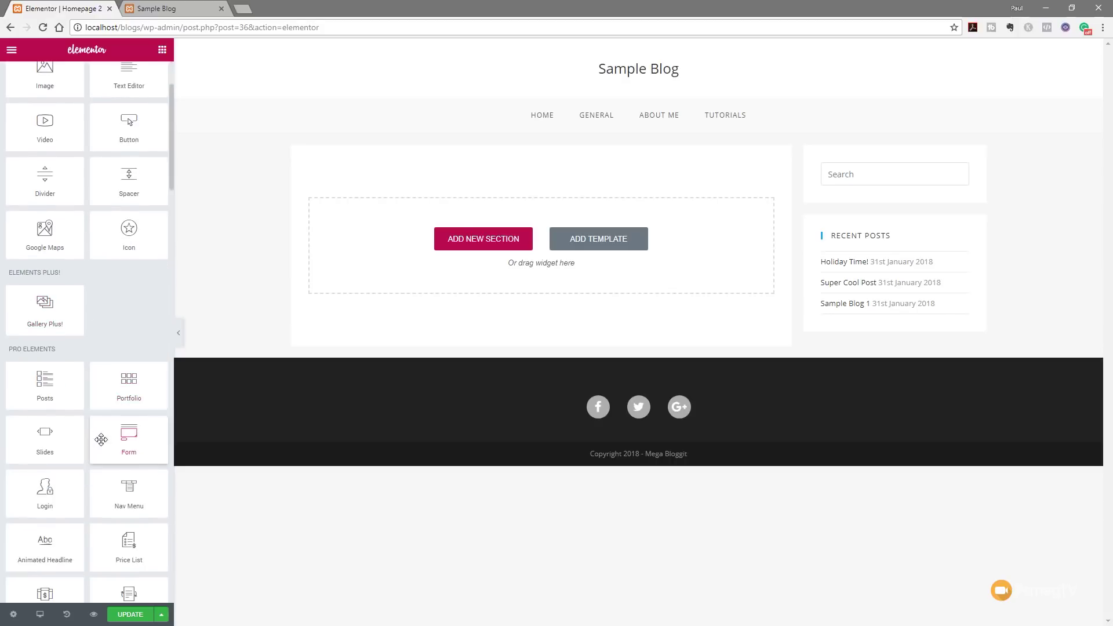
scroll(74, 392, down, 3)
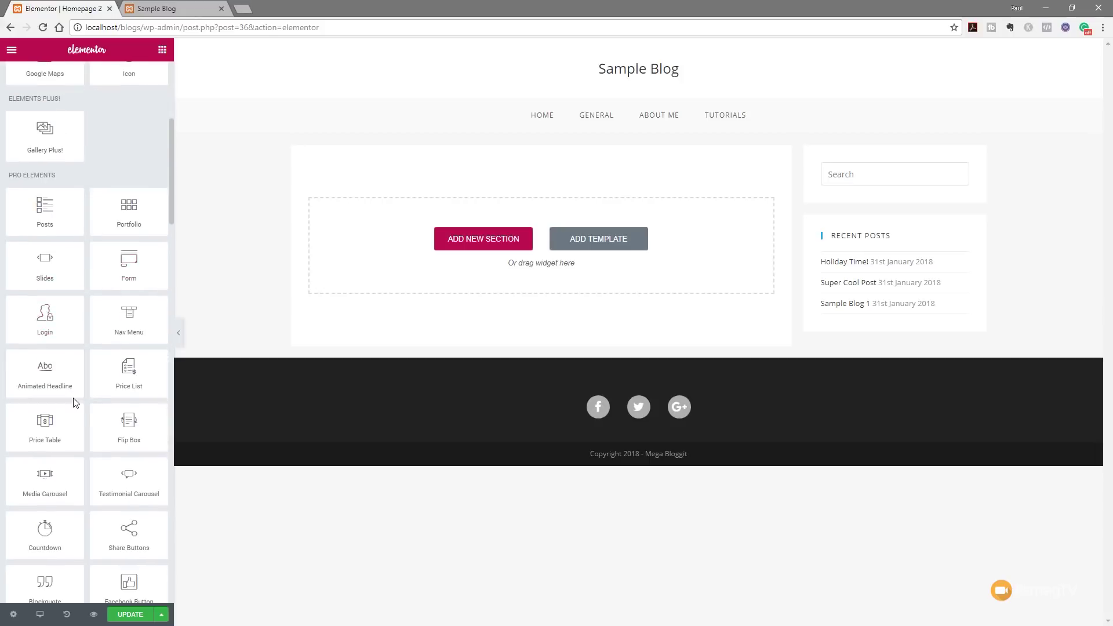
scroll(50, 404, down, 2)
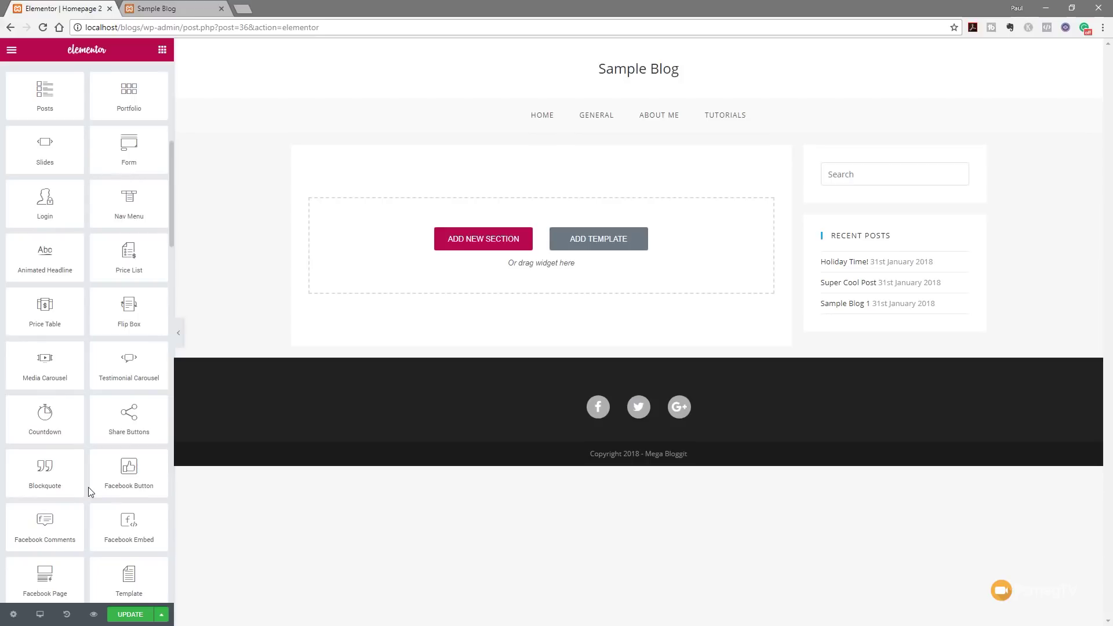
scroll(92, 459, down, 4)
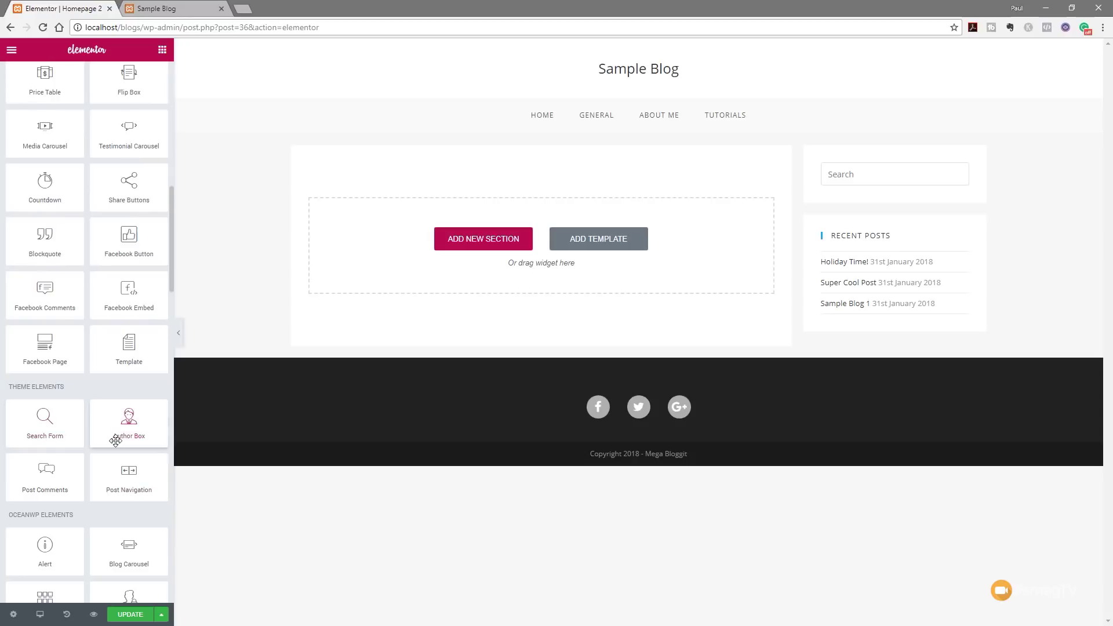
scroll(110, 440, down, 4)
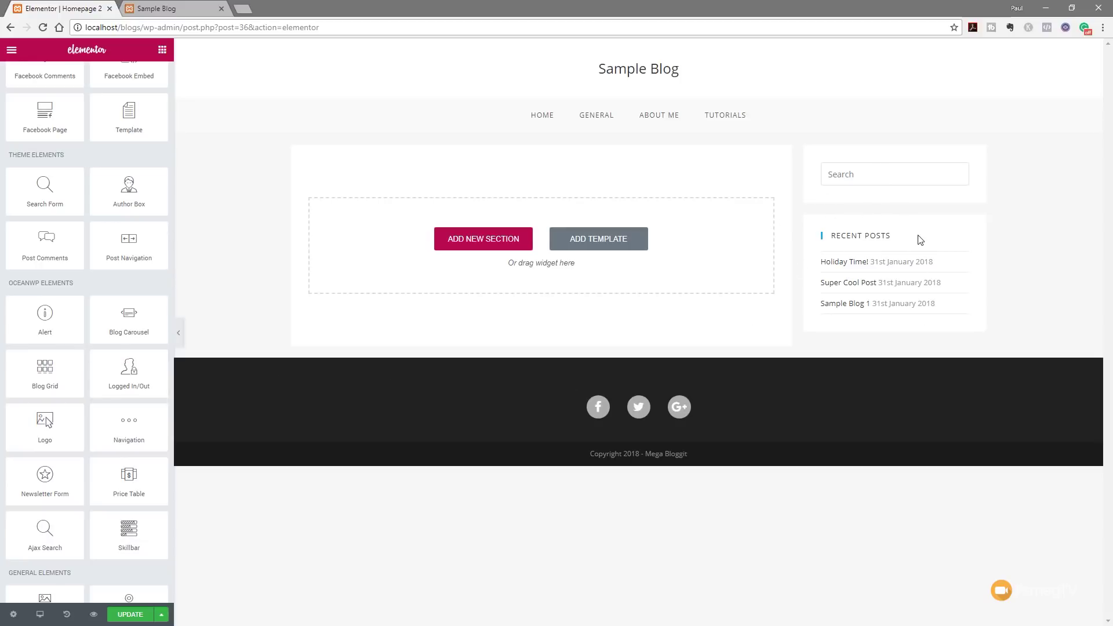
Step: Go back to Homepage 2's WordPress edit page, set its OceanWP content layout to Full Width and update the page
click(12, 49)
click(59, 289)
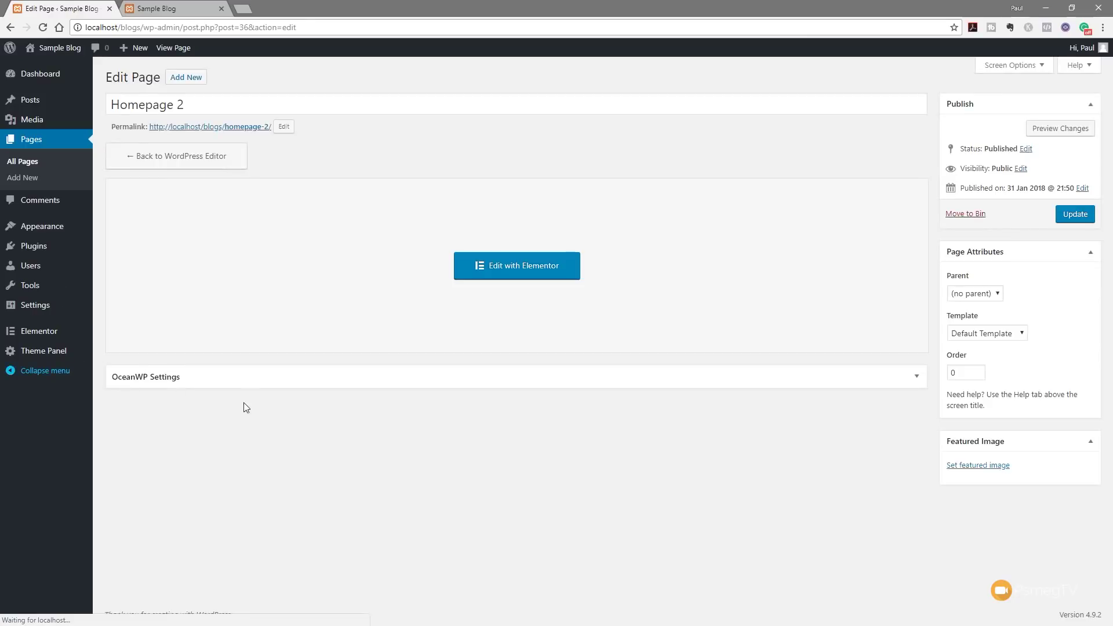
click(245, 377)
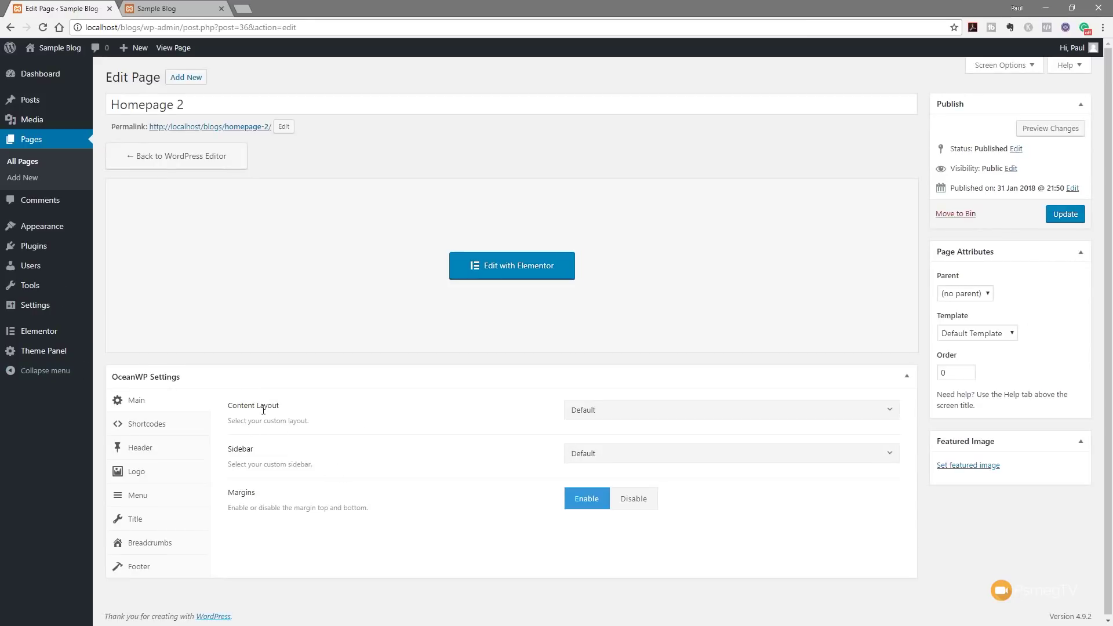
click(597, 457)
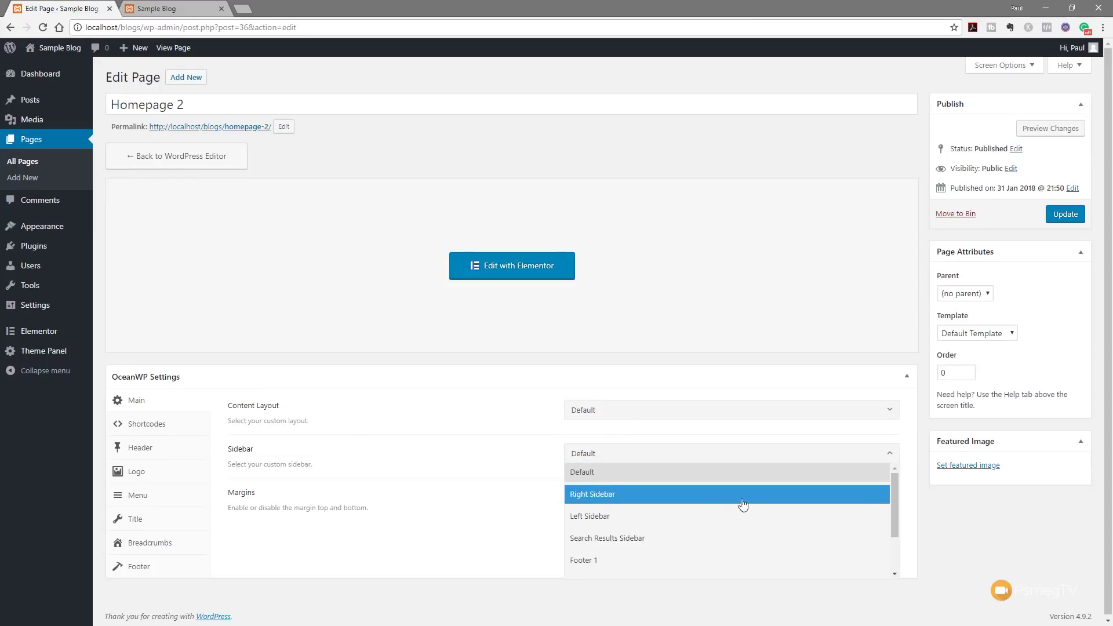
scroll(743, 504, down, 2)
click(376, 472)
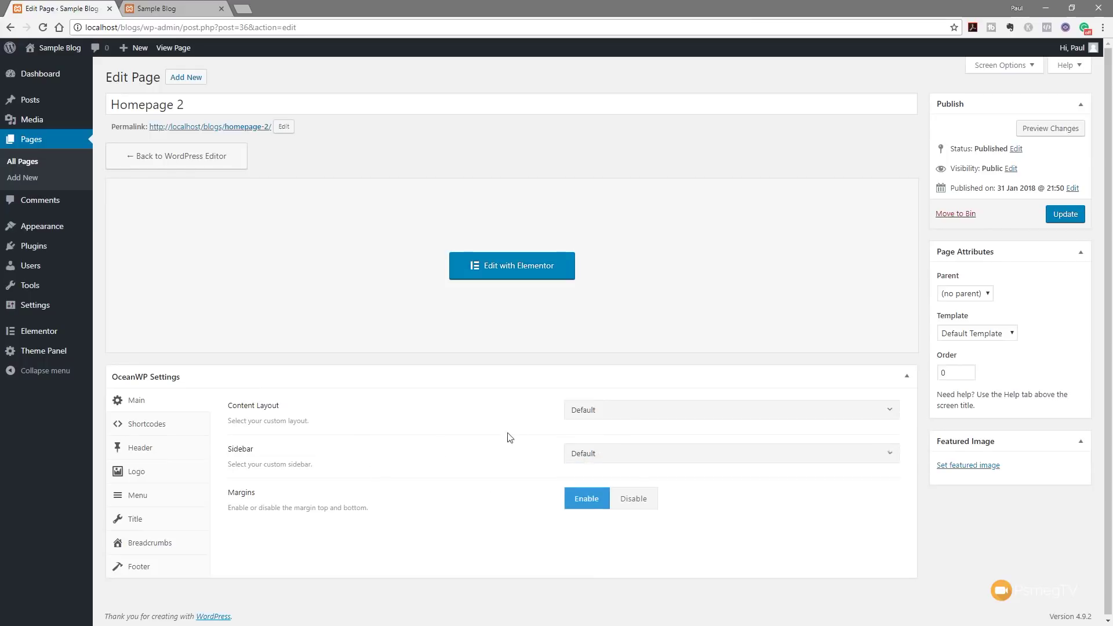
click(590, 413)
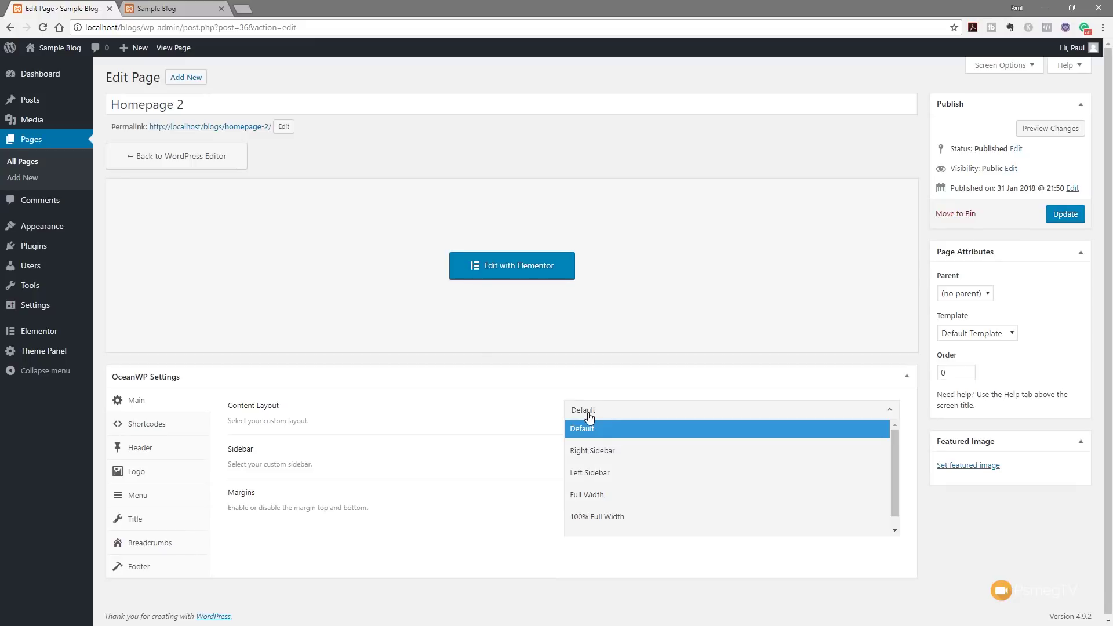
click(610, 496)
click(1073, 215)
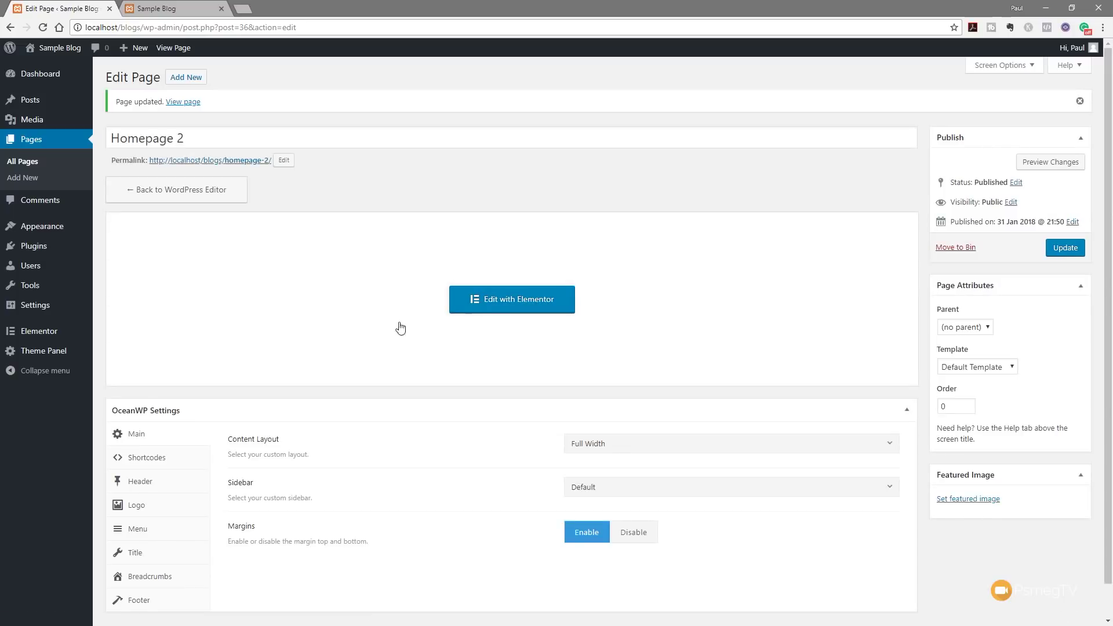
Step: Open Homepage 2 in Elementor and add the OceanWP Blog Grid widget to the empty page area
click(521, 301)
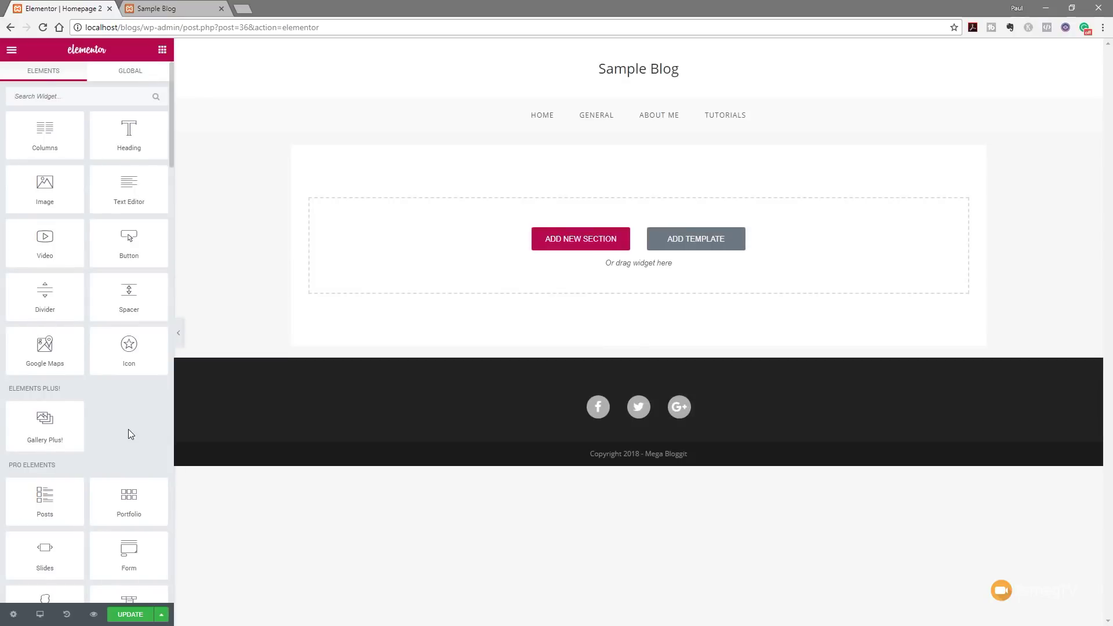
scroll(129, 430, down, 1)
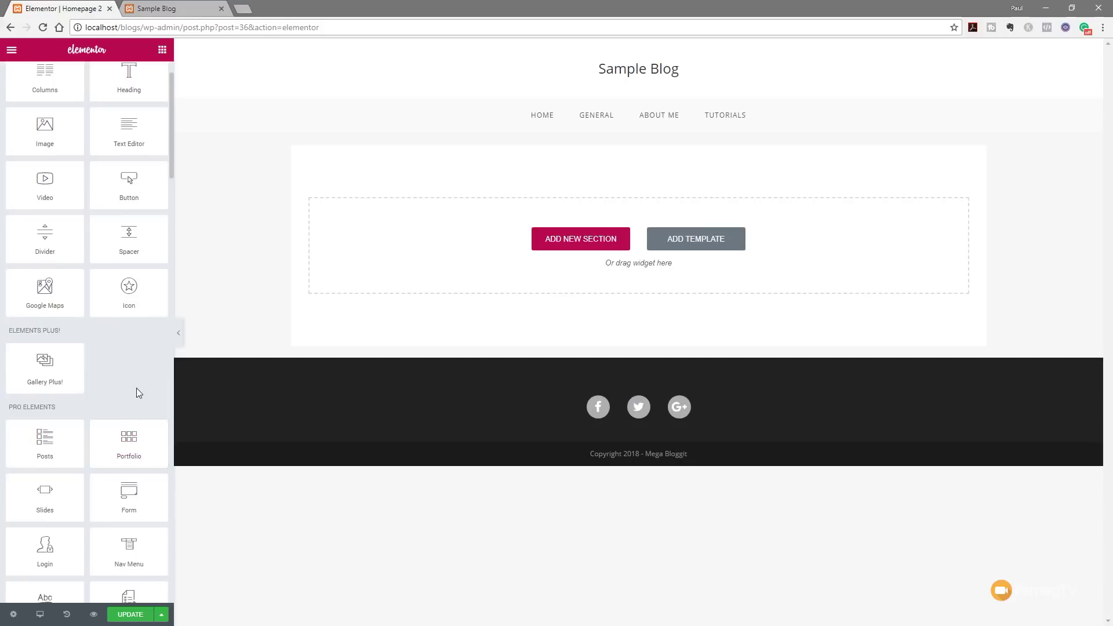
scroll(137, 392, up, 1)
scroll(137, 388, down, 15)
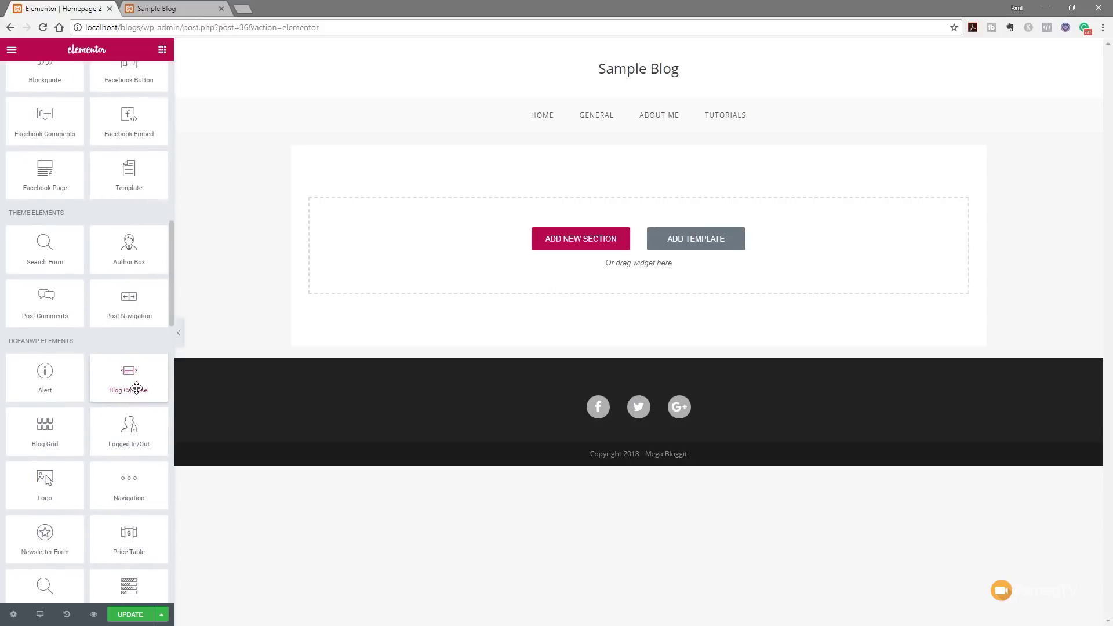
scroll(136, 387, down, 1)
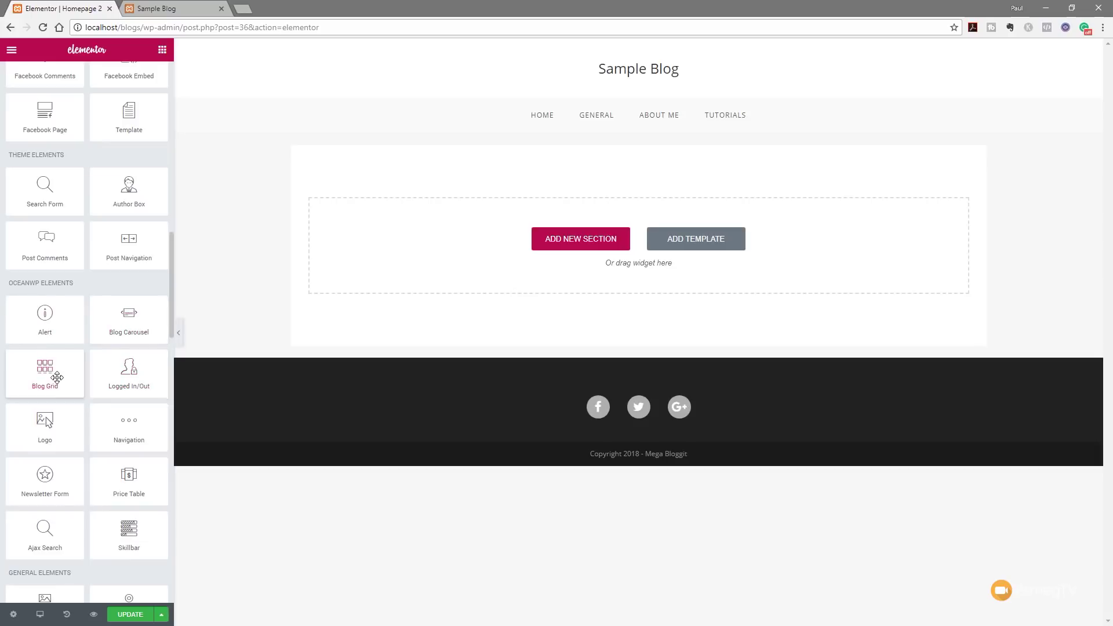
drag(50, 377, 417, 256)
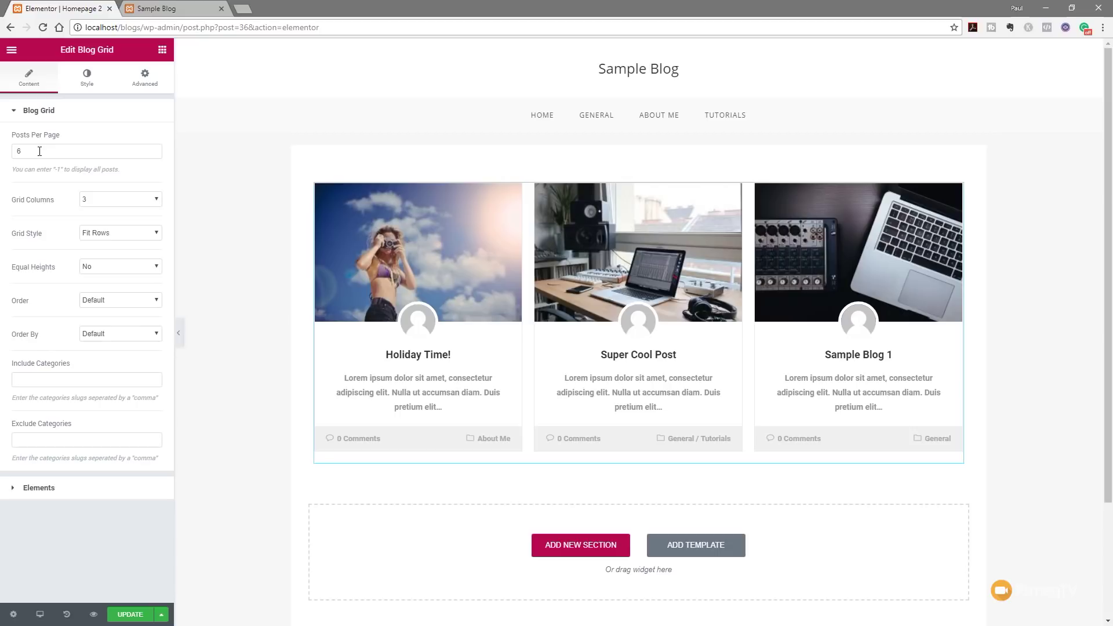
Step: Try the Blog Grid with 2 and 6 grid columns and return it to 3
click(121, 201)
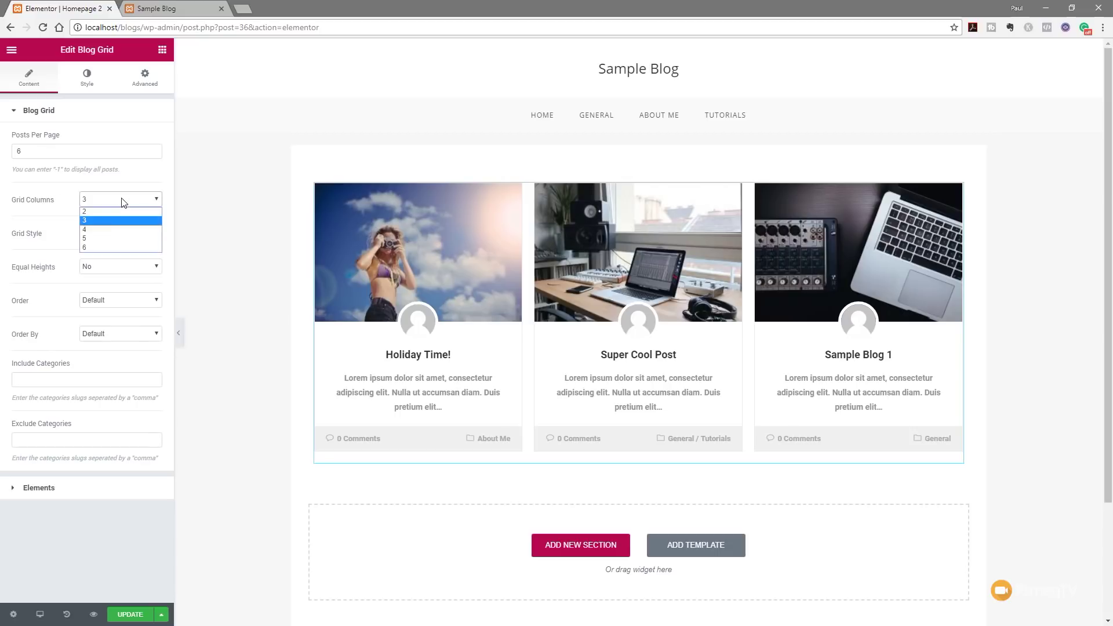
click(123, 211)
click(121, 199)
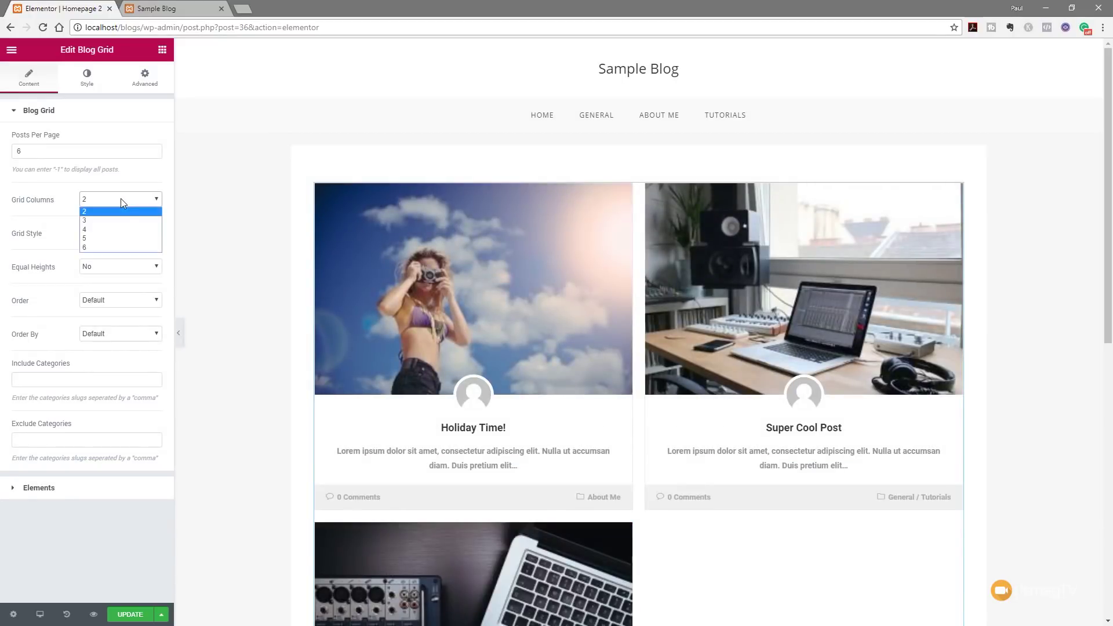
click(113, 248)
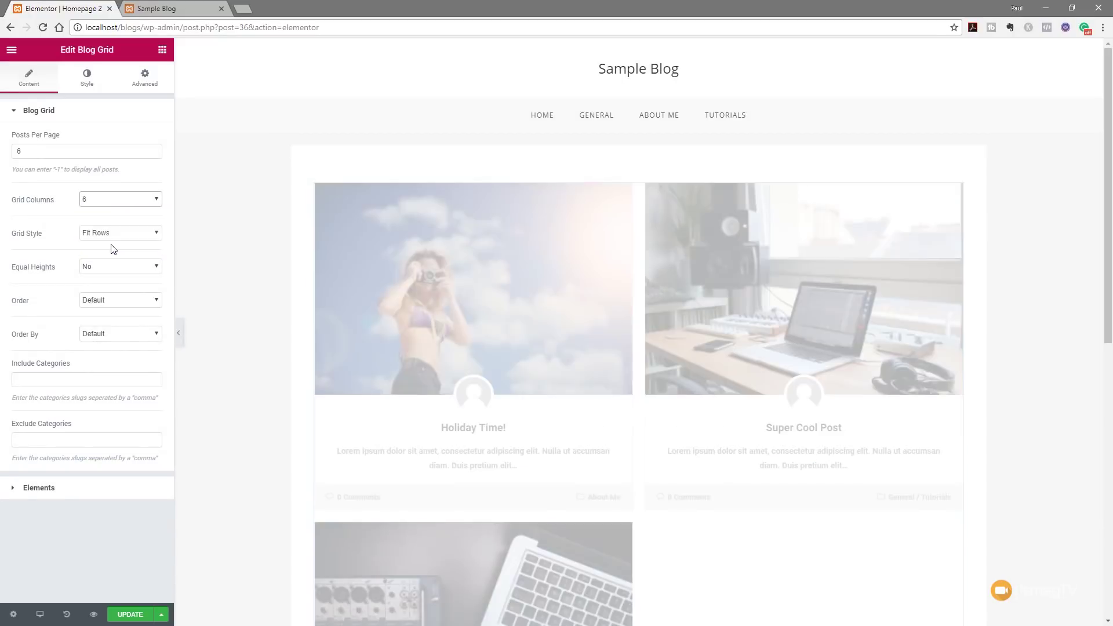
click(120, 200)
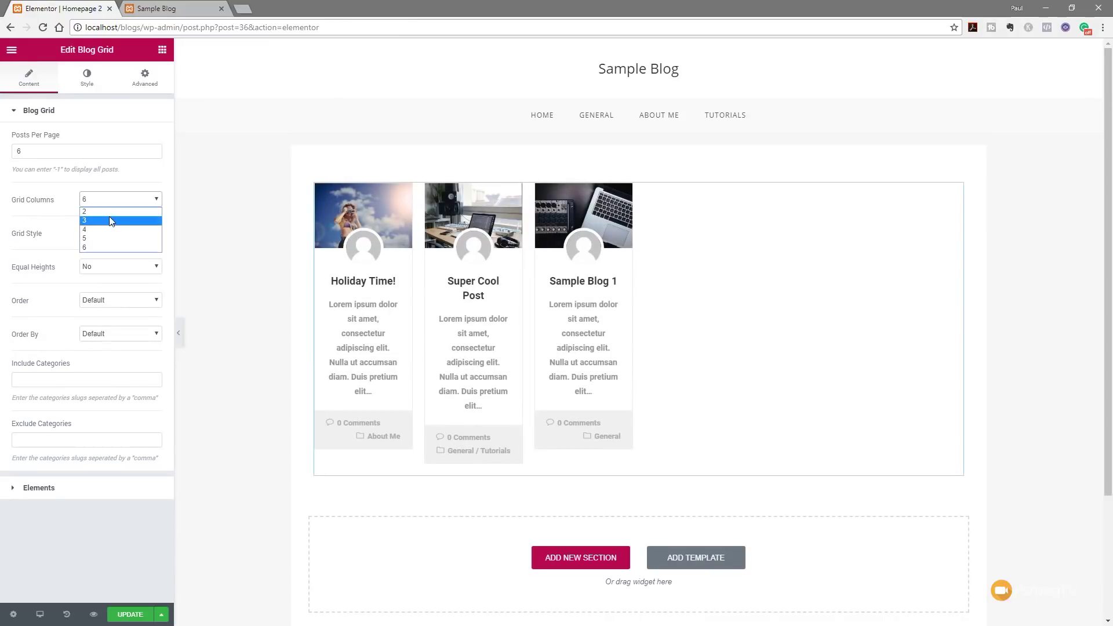
click(110, 219)
Step: Set the Blog Grid's Equal Heights to Yes and review its Grid Style, Order and Order By options, leaving them at their defaults
click(110, 241)
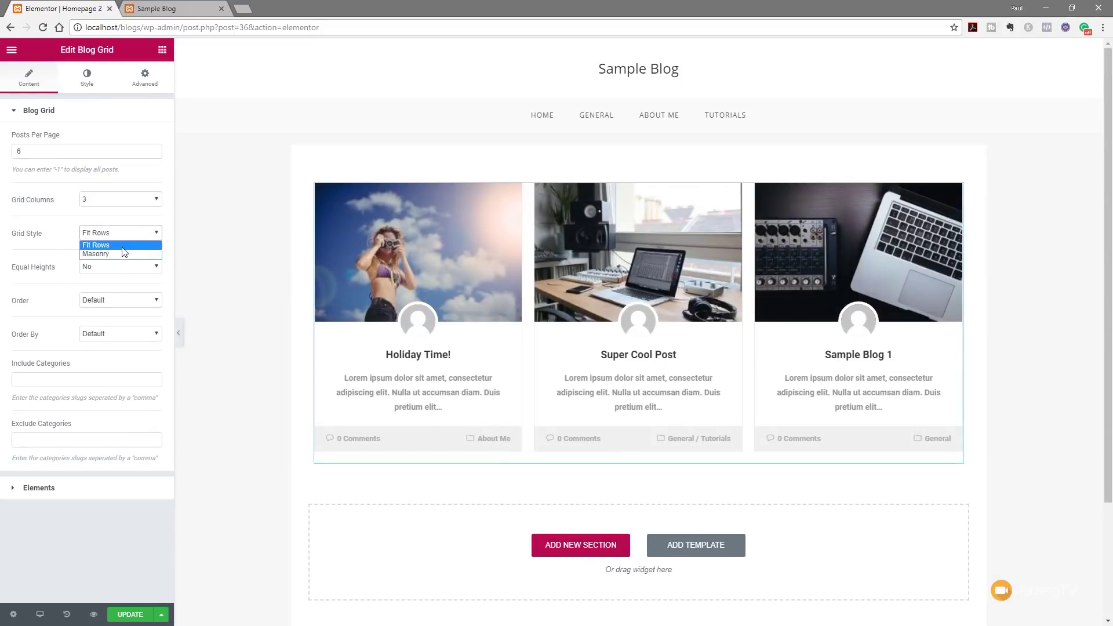
click(57, 232)
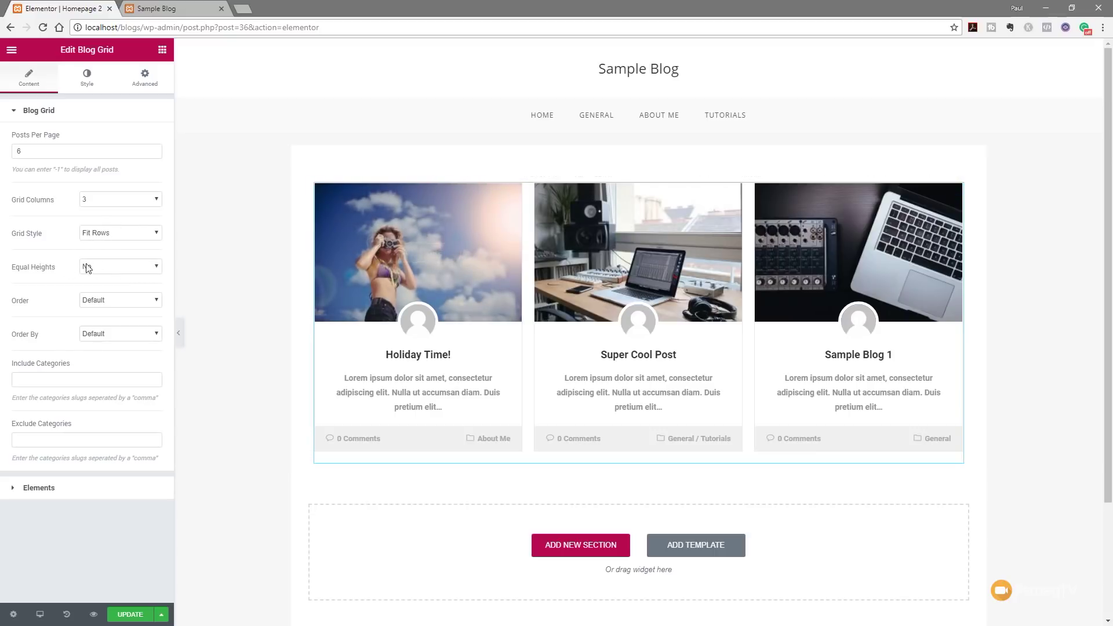
click(103, 268)
click(101, 279)
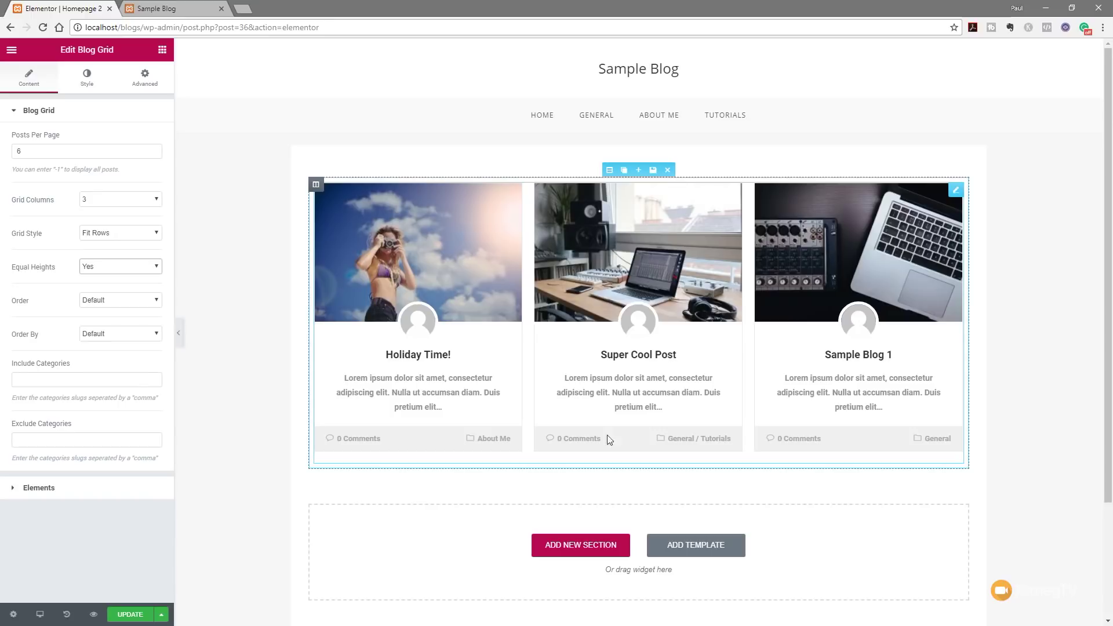
click(109, 301)
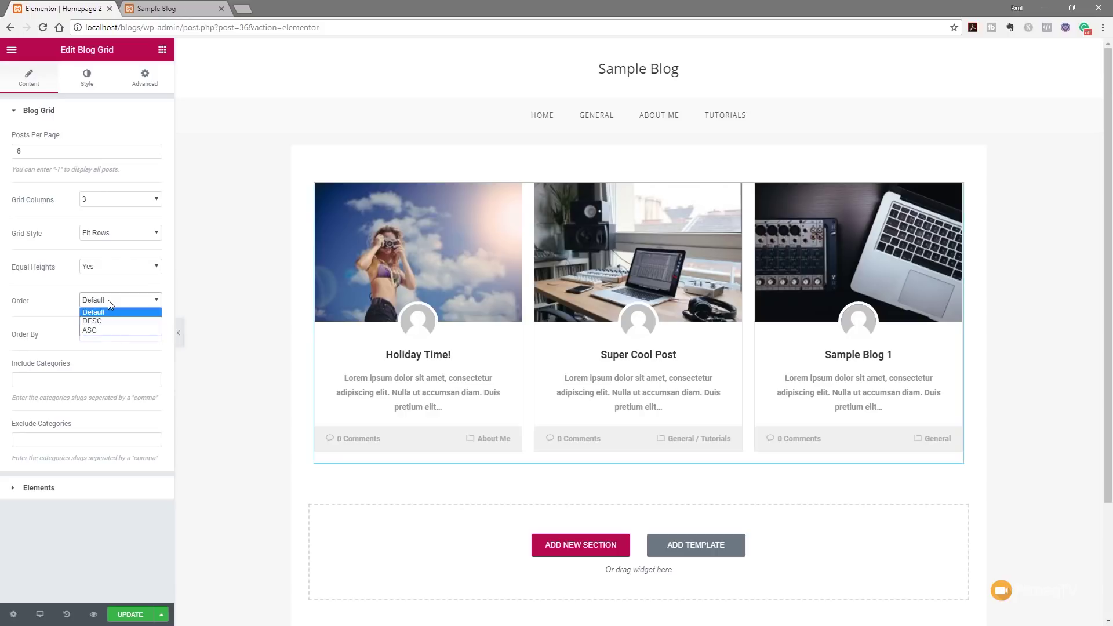
click(52, 311)
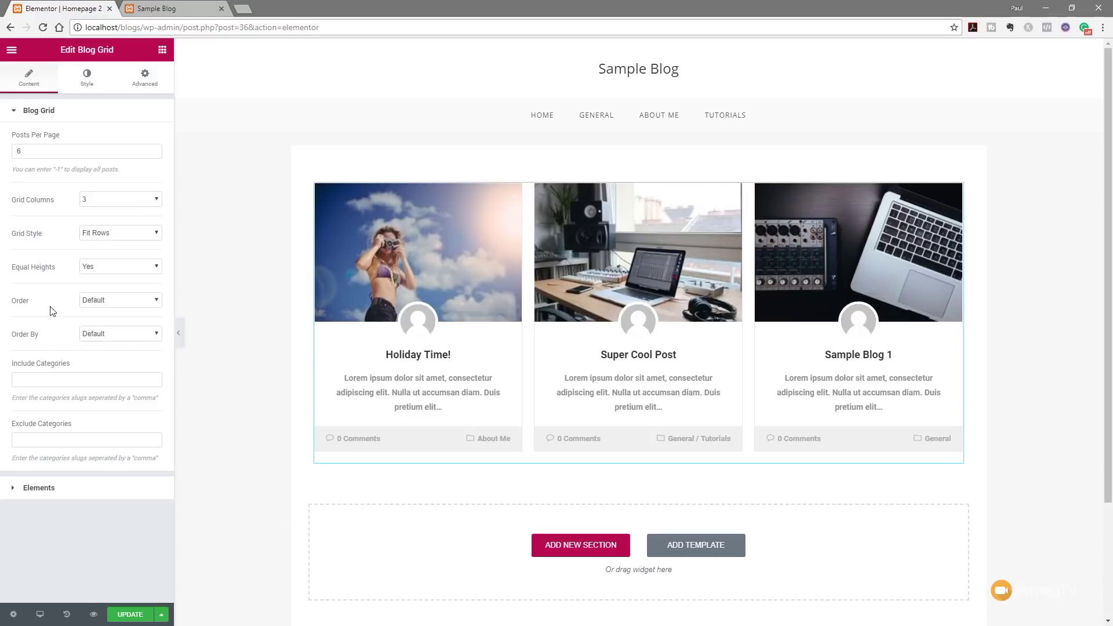
click(117, 334)
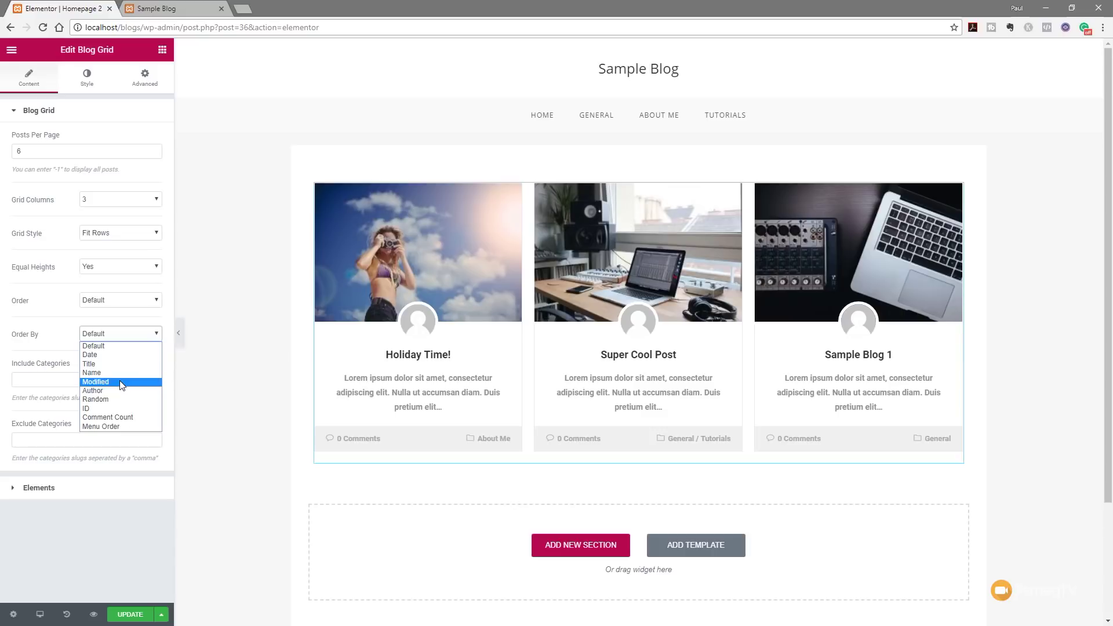
click(49, 342)
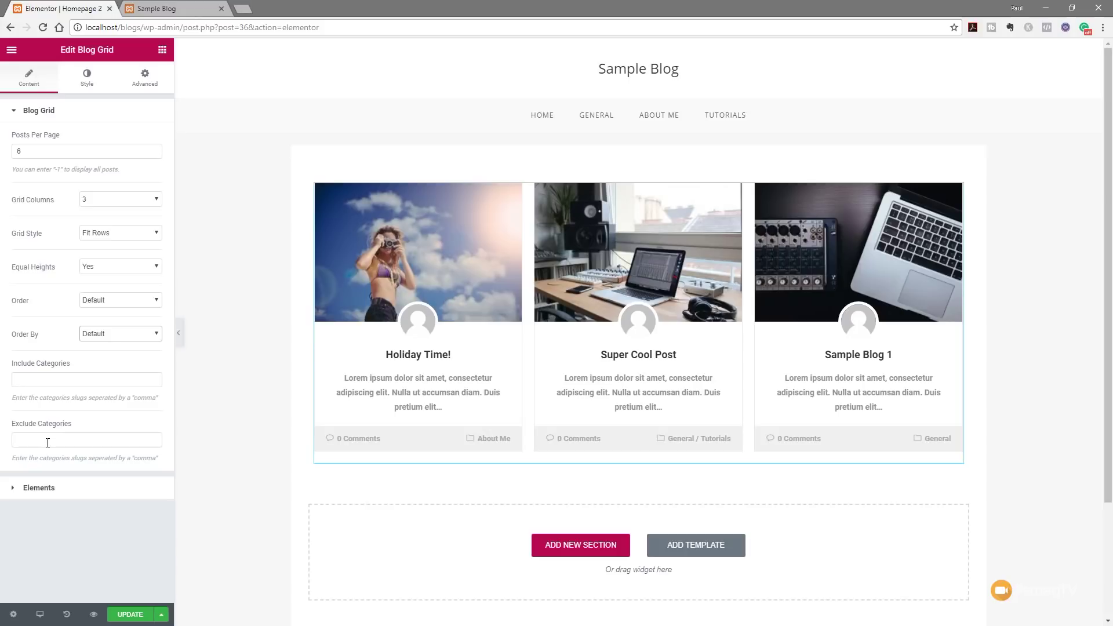
Step: Set the image size in the Blog Grid's Elements settings to Medium Large
click(42, 494)
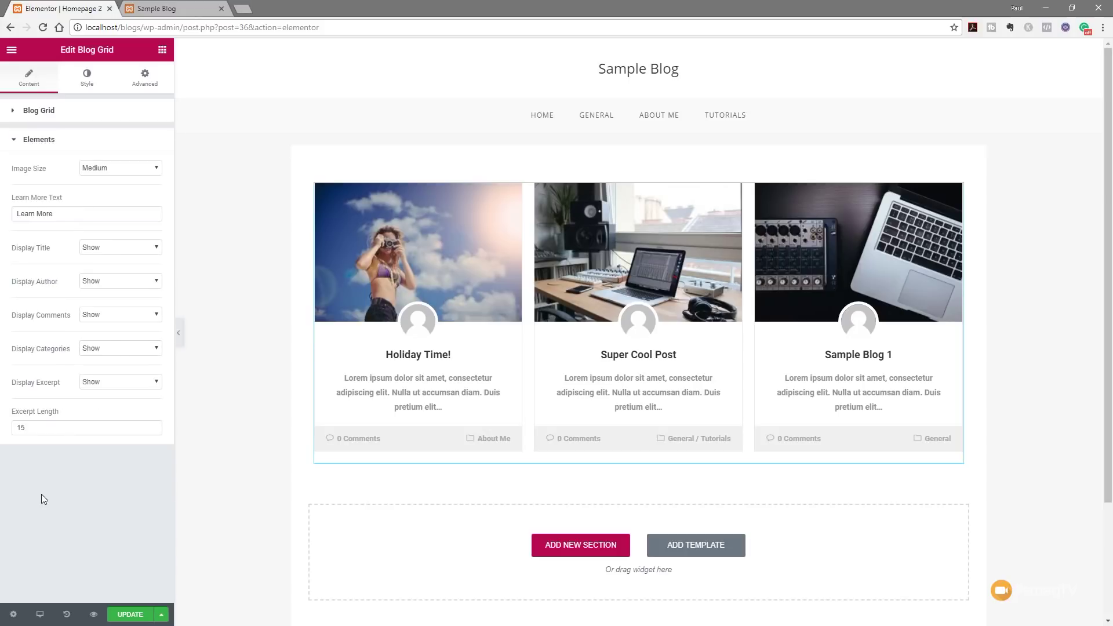
mouse_move(485, 319)
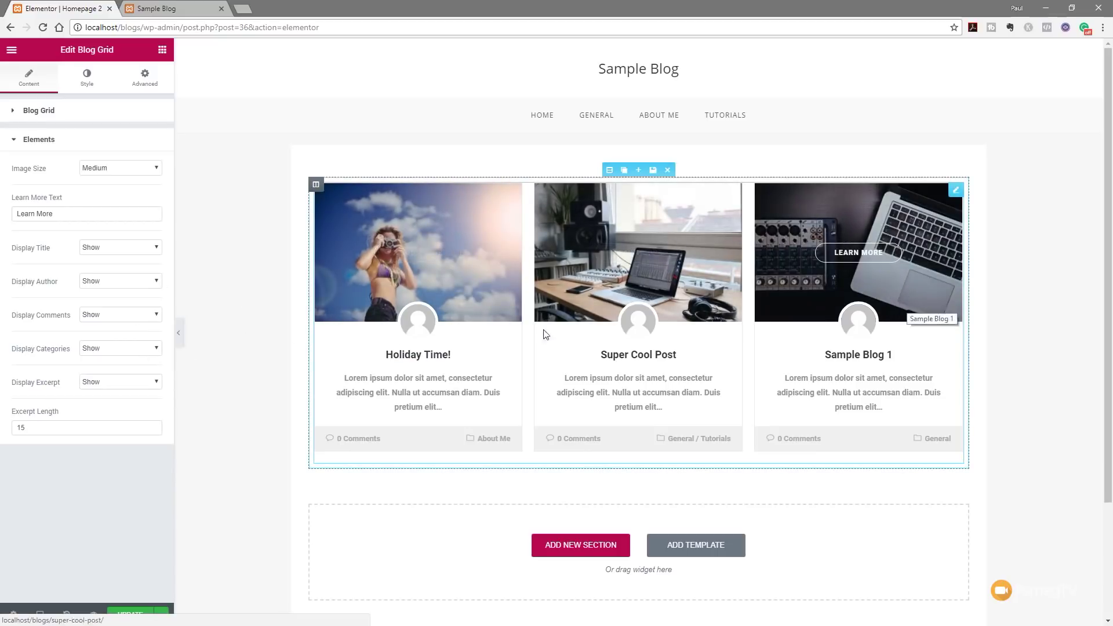
click(127, 171)
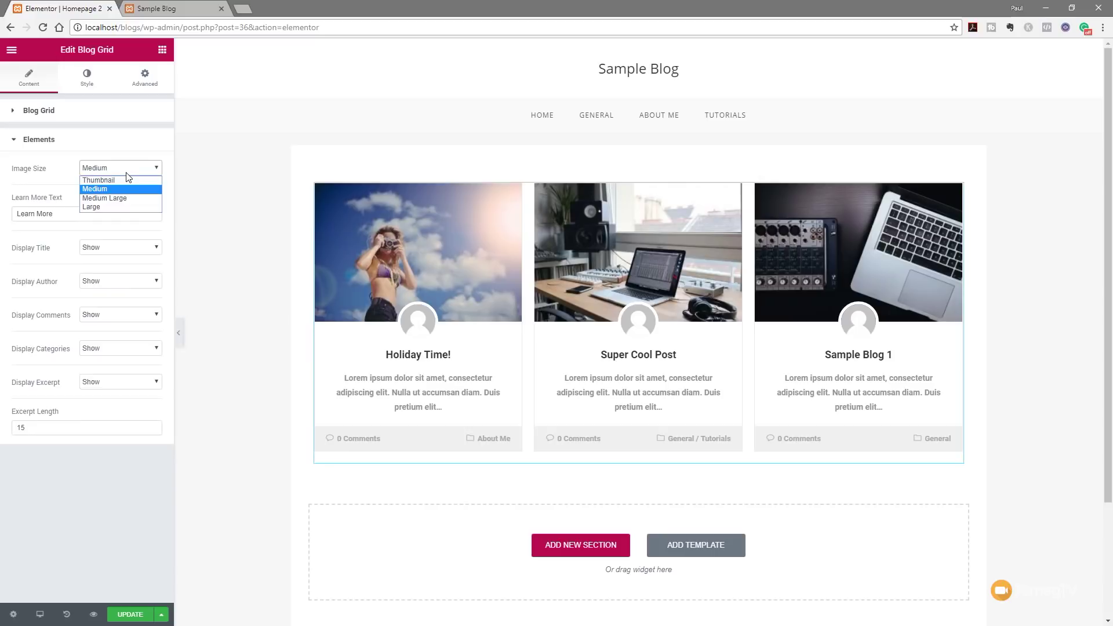
click(122, 198)
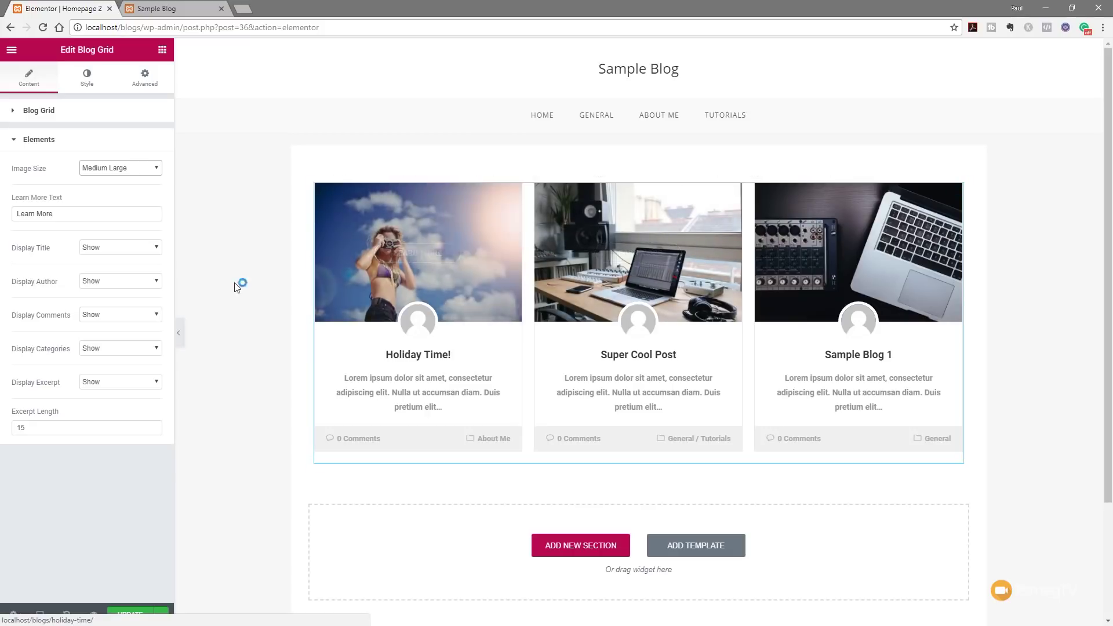
Step: Change the Blog Grid's Learn More text to "Read More"
drag(70, 213, 18, 213)
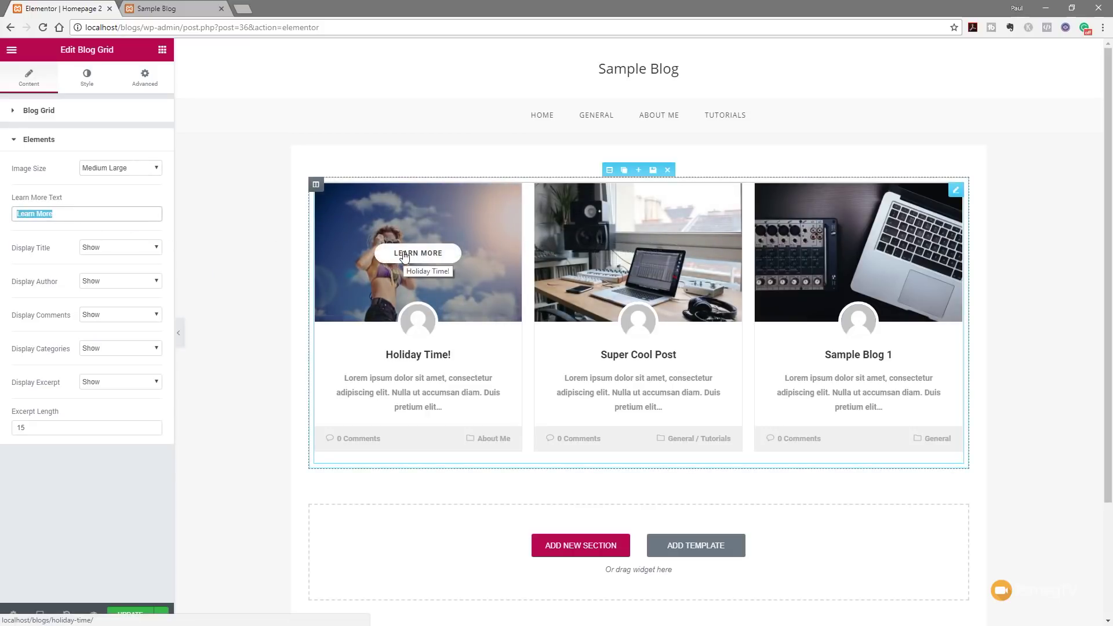
click(34, 214)
key(BackSpace)
key(BackSpace)
key(BackSpace)
key(BackSpace)
key(BackSpace)
text(Read)
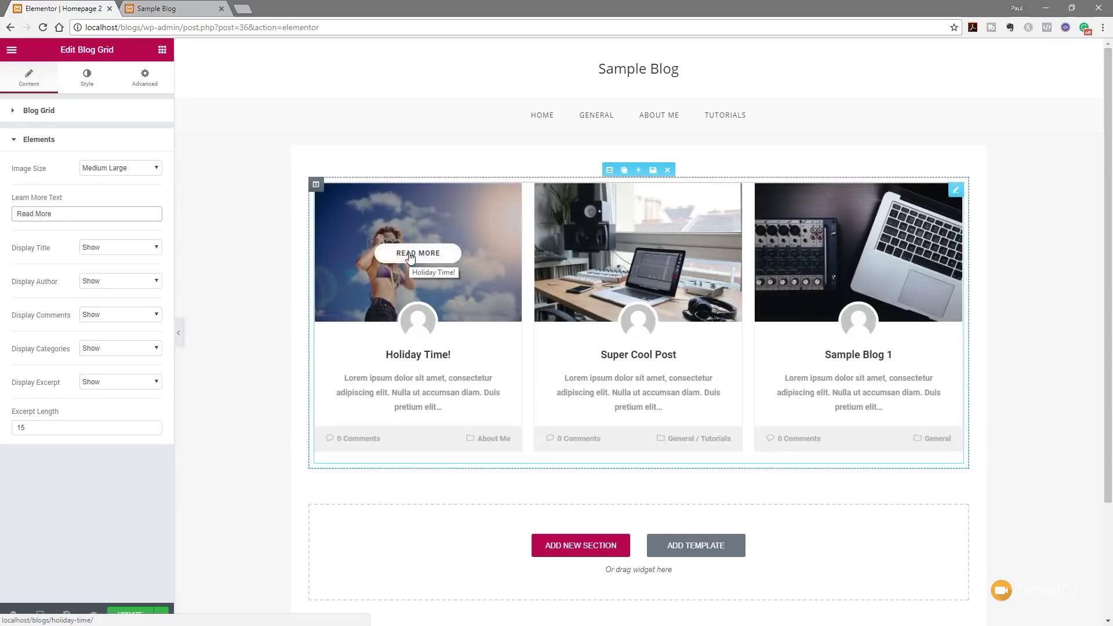
Step: Try hiding the post titles in the Blog Grid and set them to show again
click(100, 249)
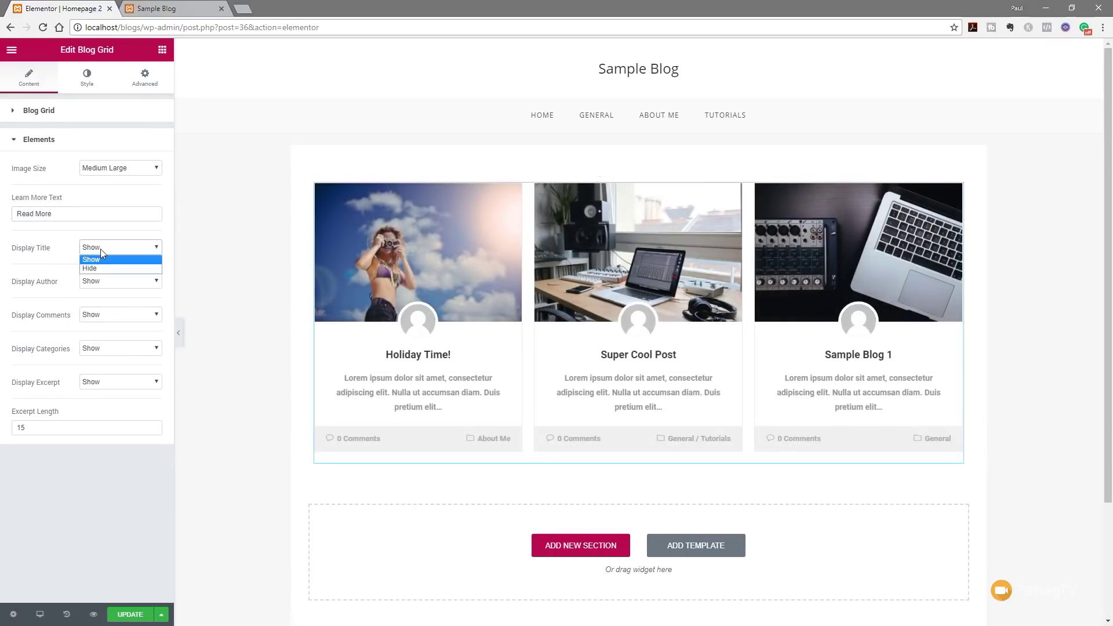
click(99, 269)
click(106, 249)
click(105, 260)
Step: Hide the comments in the Blog Grid and set the excerpt length to 25
click(99, 318)
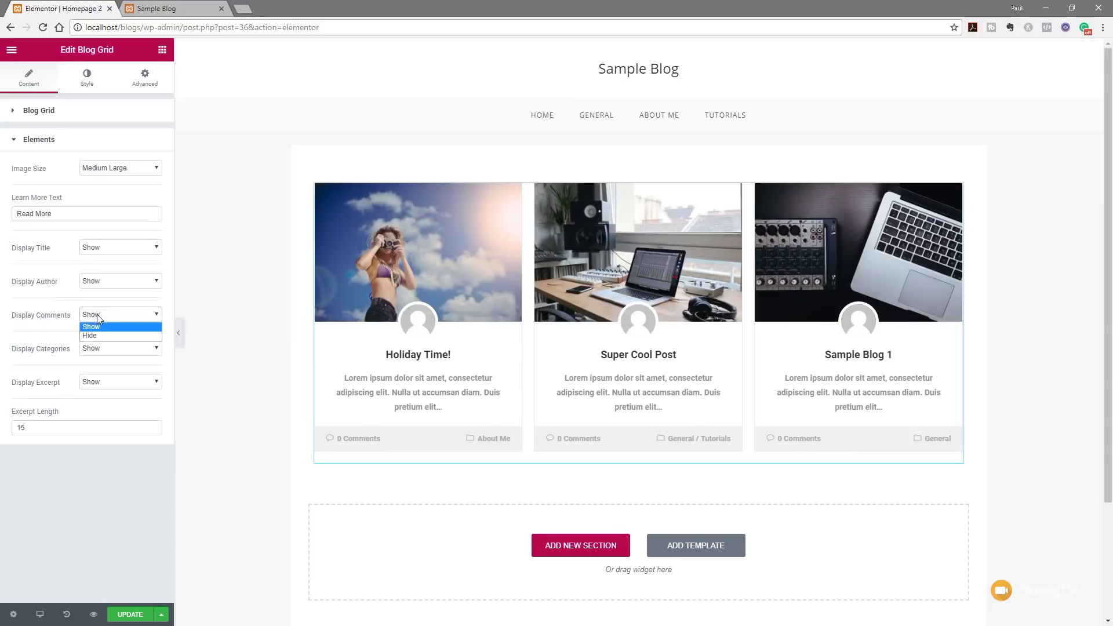
click(92, 336)
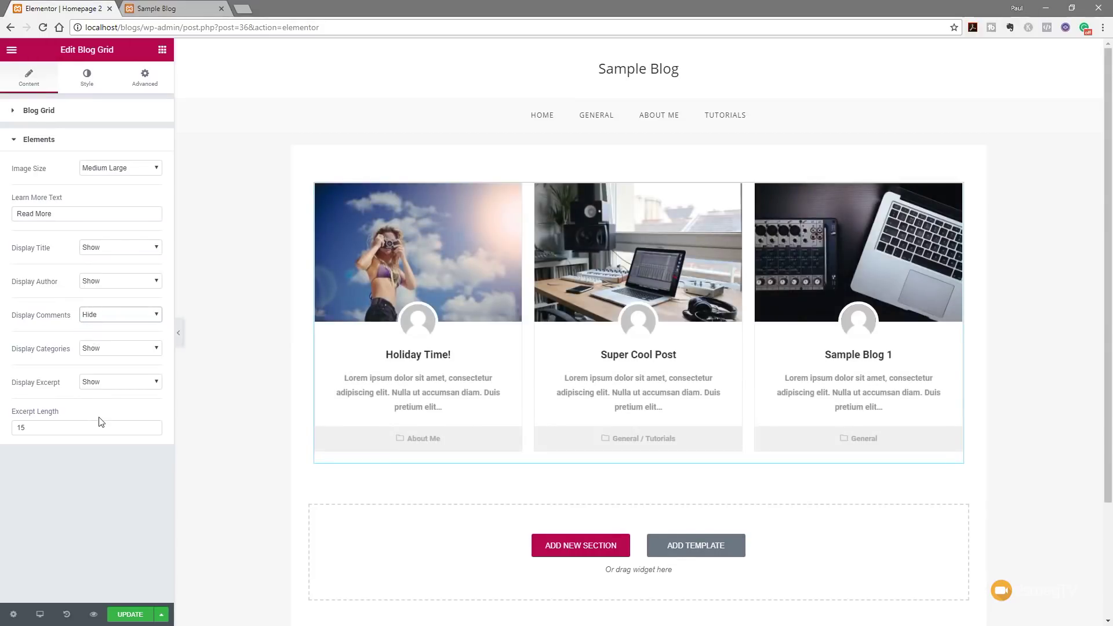
drag(44, 428, 10, 428)
text(25)
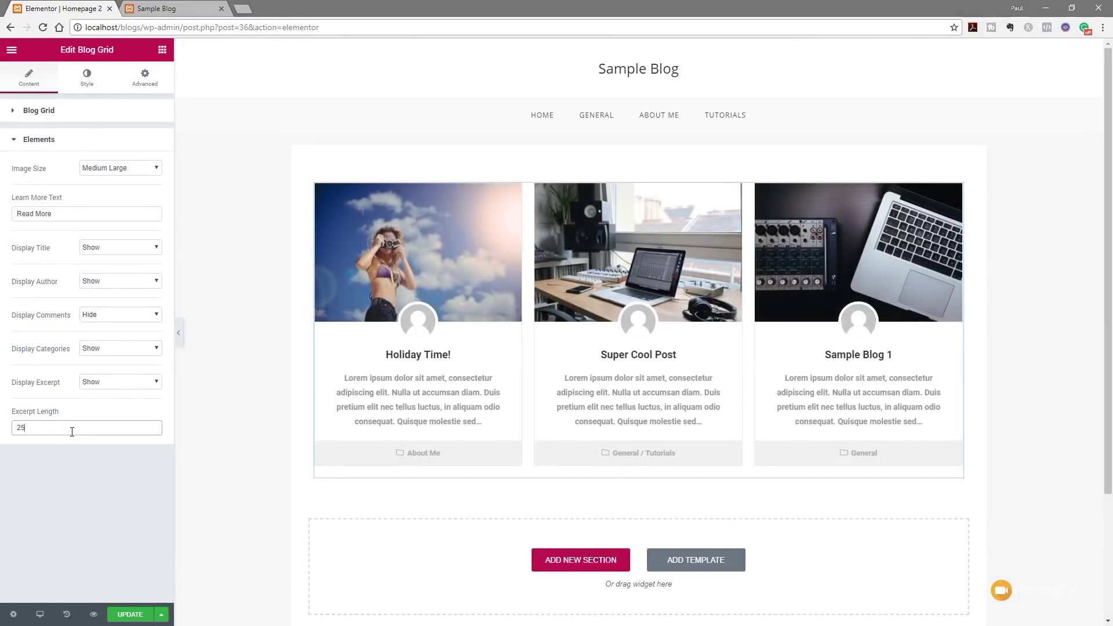
Step: Try hiding the post excerpts in the Blog Grid and set them to show again
click(99, 380)
click(99, 406)
click(124, 385)
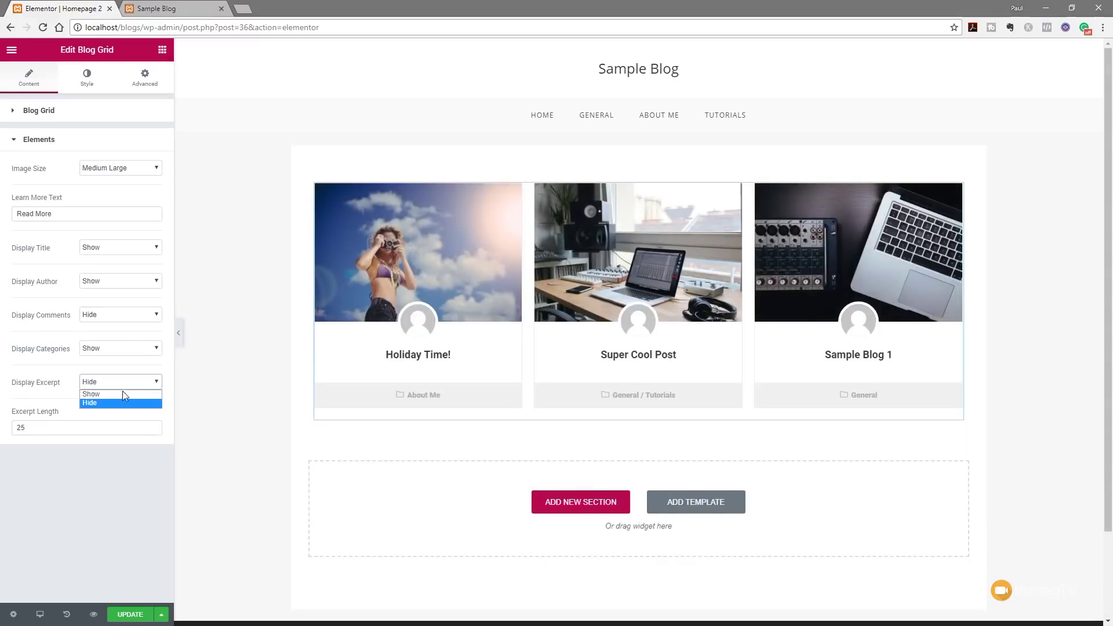
click(123, 394)
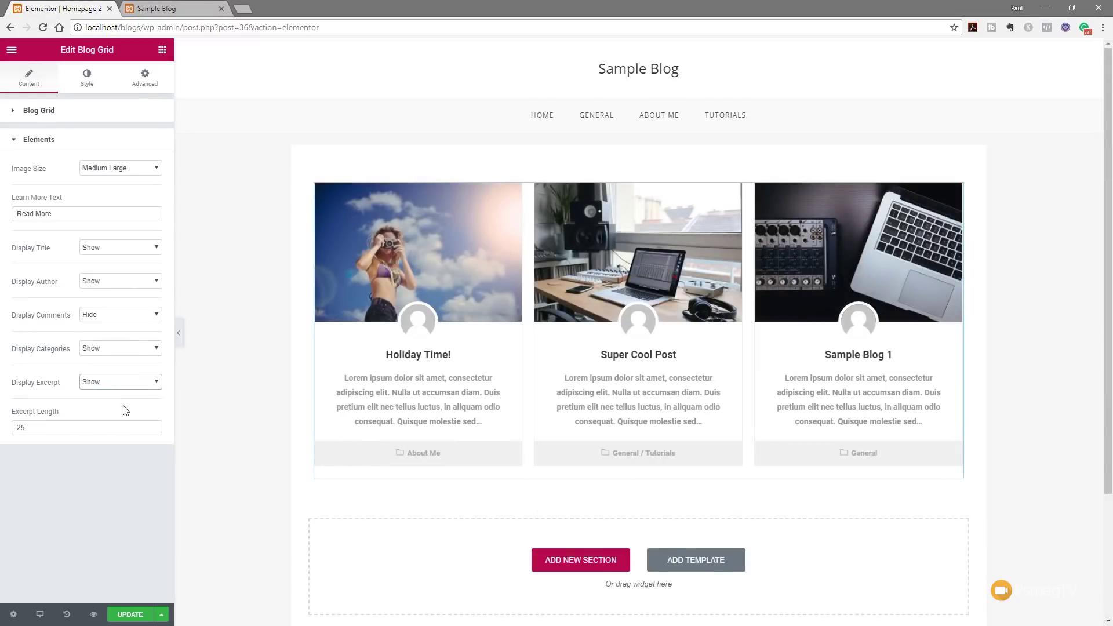
Step: Set the border color of the Blog Grid's author avatar to white after trying black and blue #4054b2
click(82, 90)
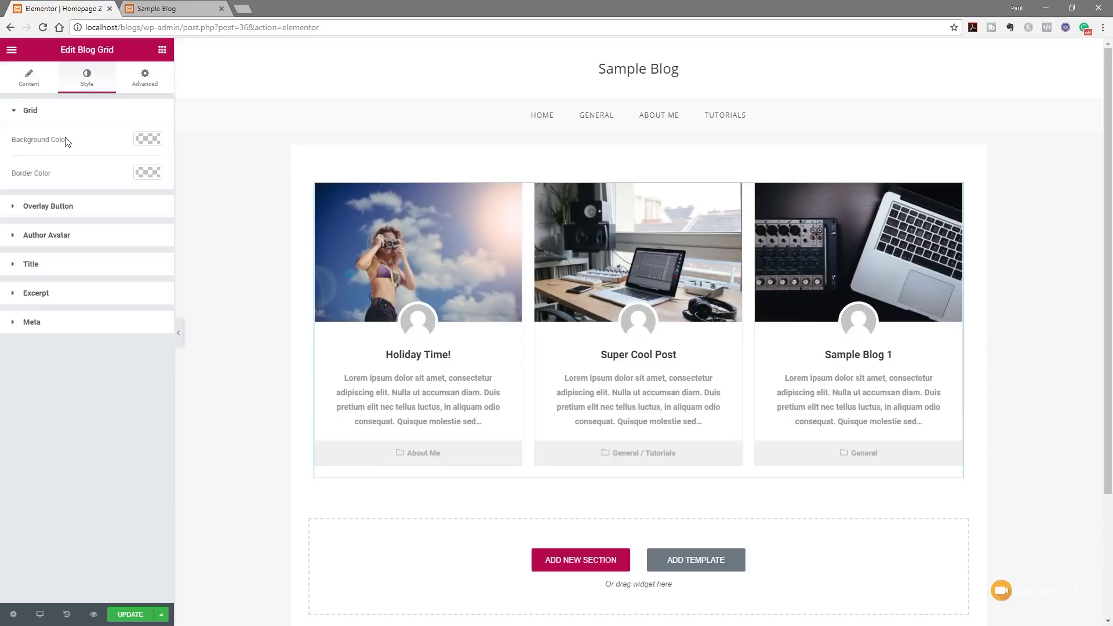
click(51, 207)
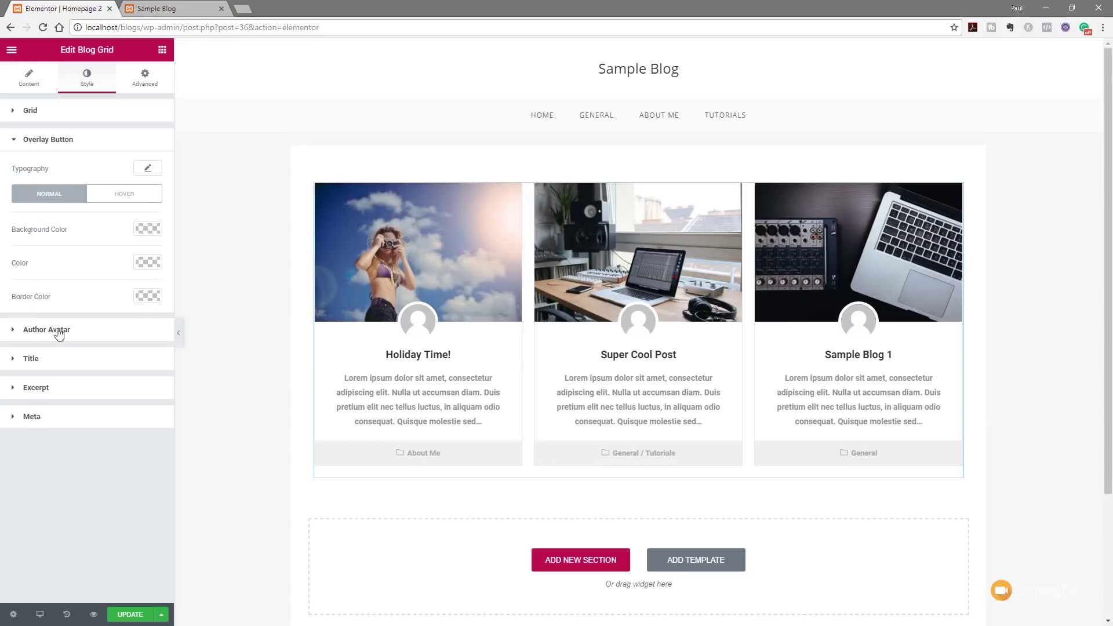
click(52, 334)
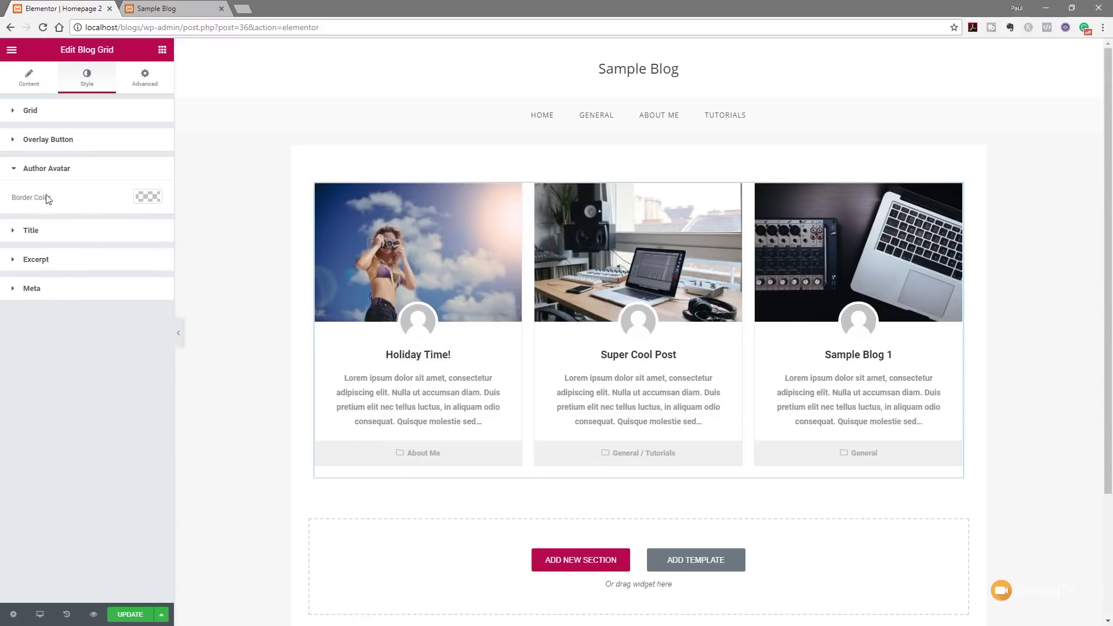
click(152, 200)
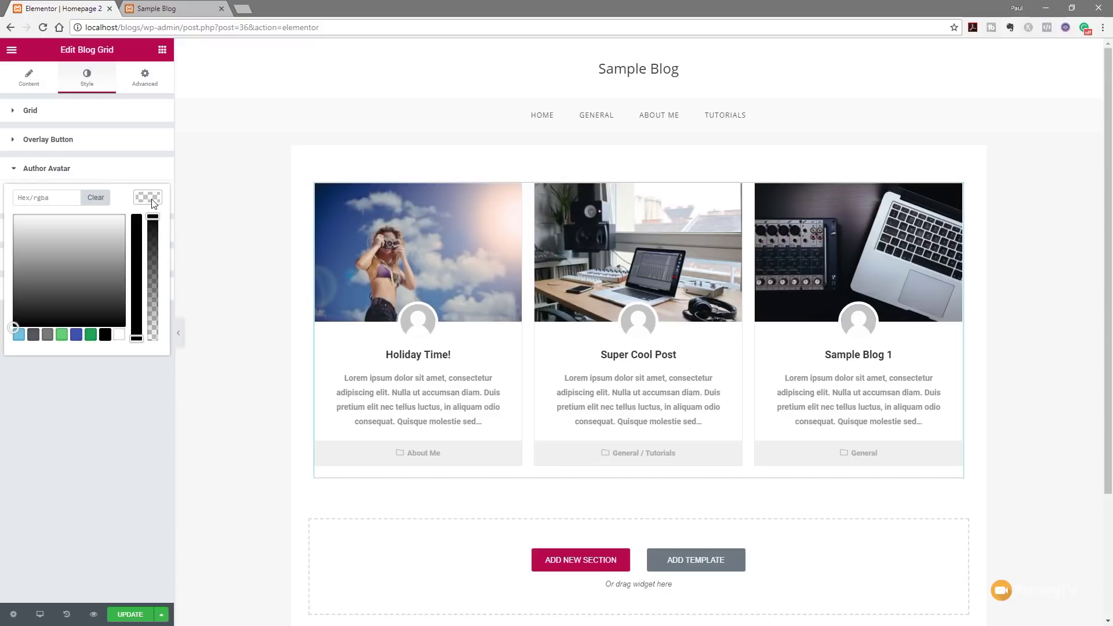
click(104, 336)
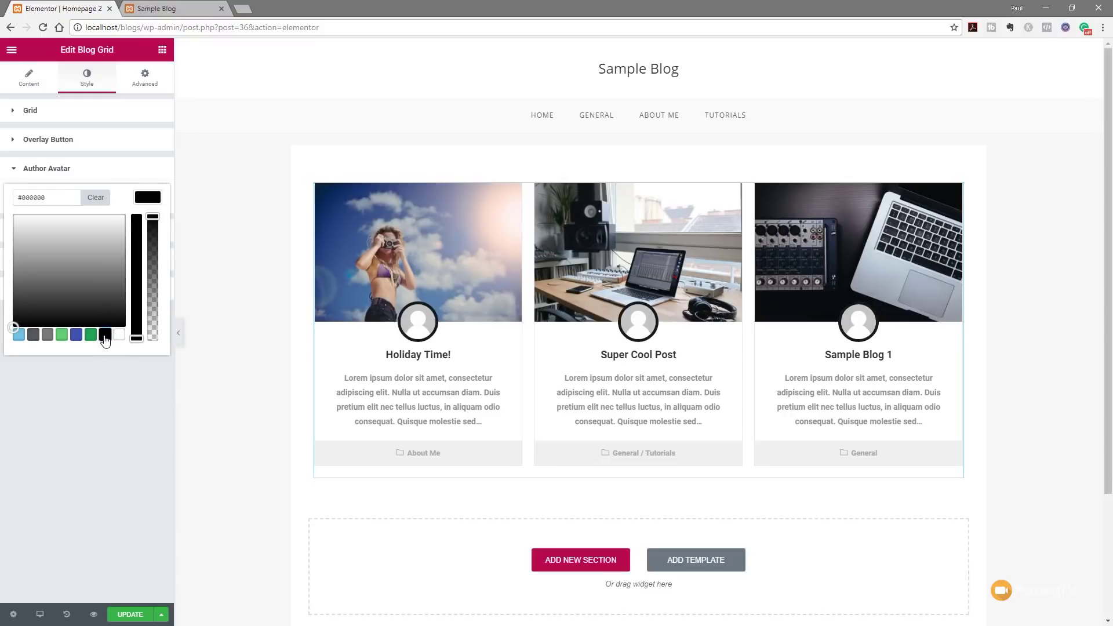
click(76, 334)
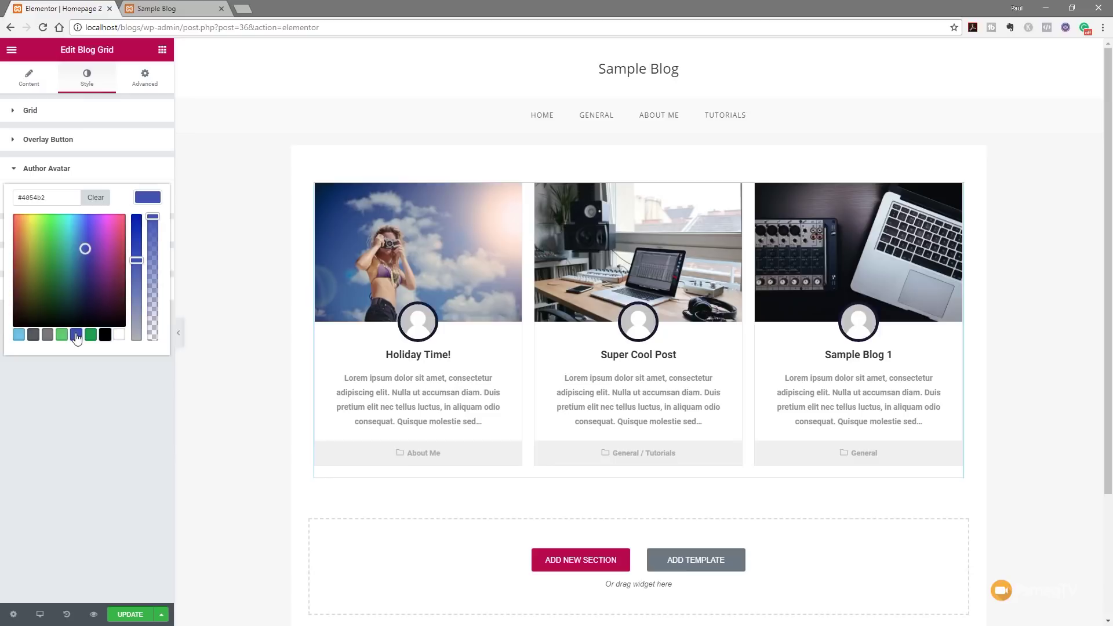
click(118, 338)
click(116, 374)
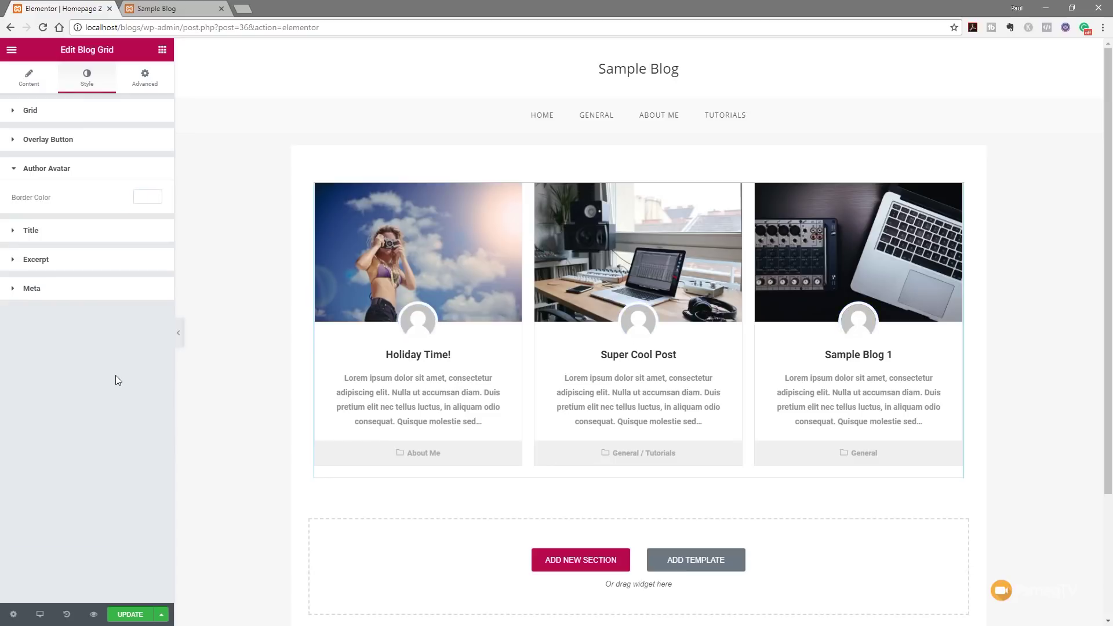
Step: Set the excerpt text color of the Blog Grid to grey
click(52, 232)
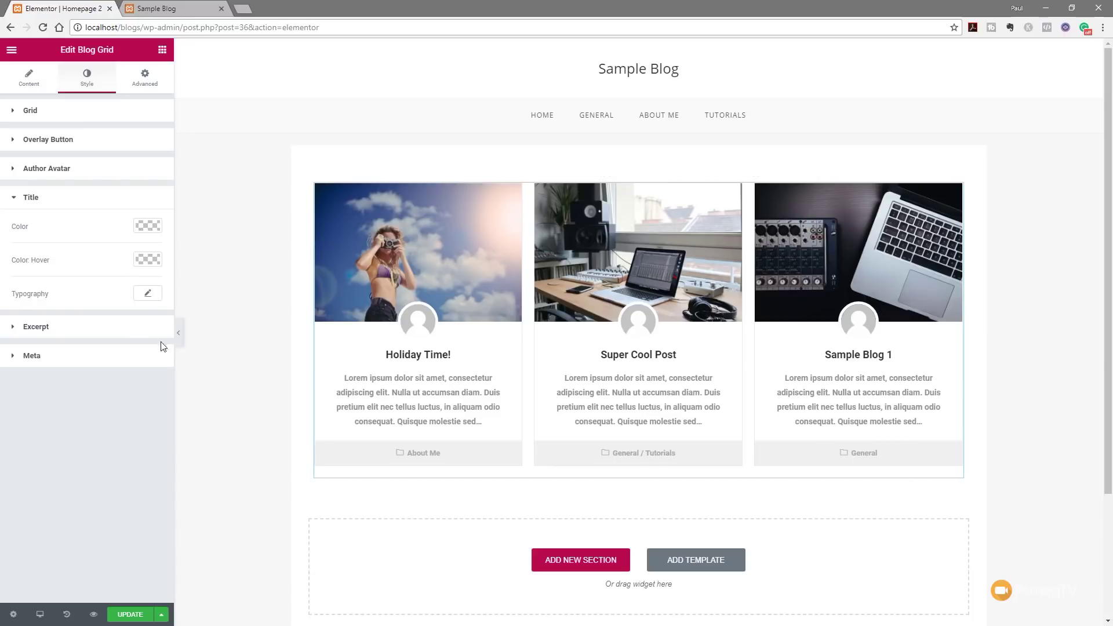
click(109, 327)
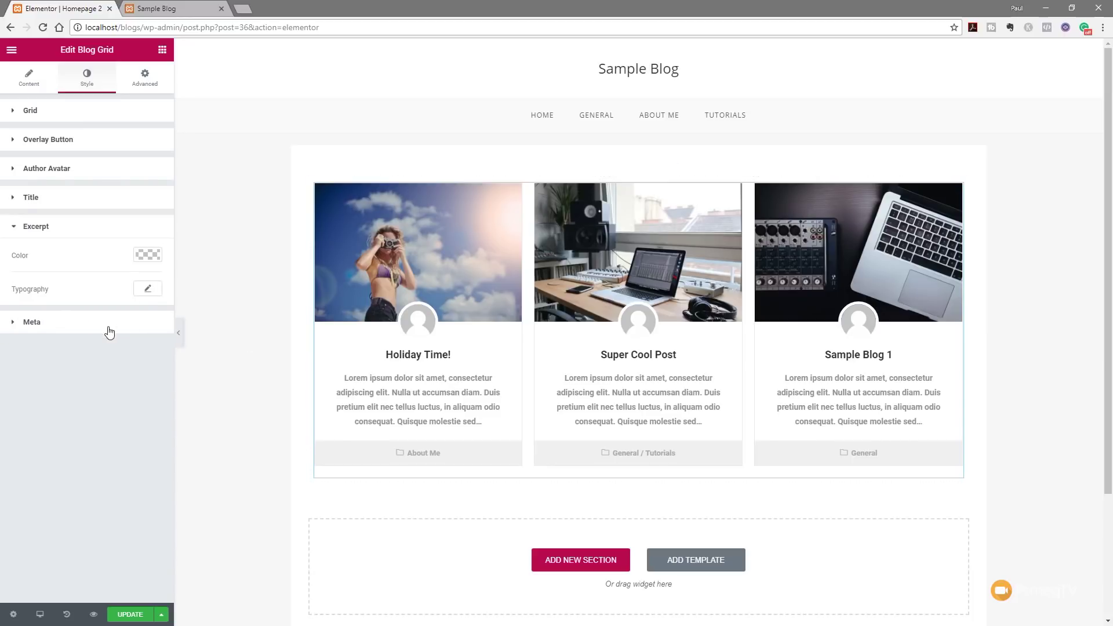
click(146, 257)
drag(25, 331, 6, 319)
click(89, 439)
Step: Set the font weight of the Blog Grid's excerpt text to 300 after trying 400
click(147, 290)
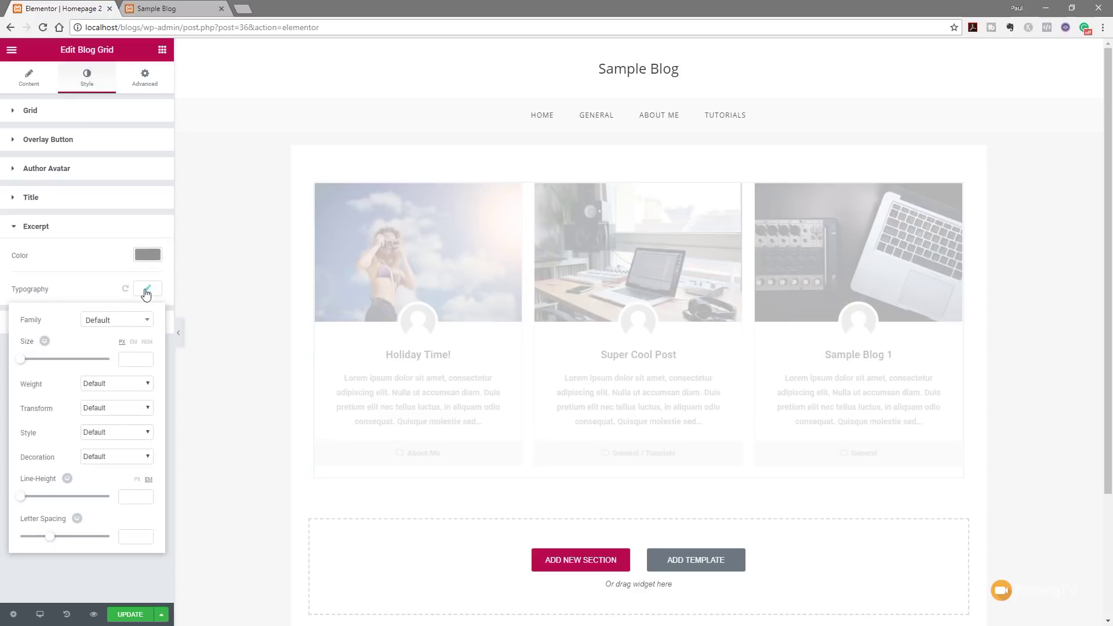
click(134, 384)
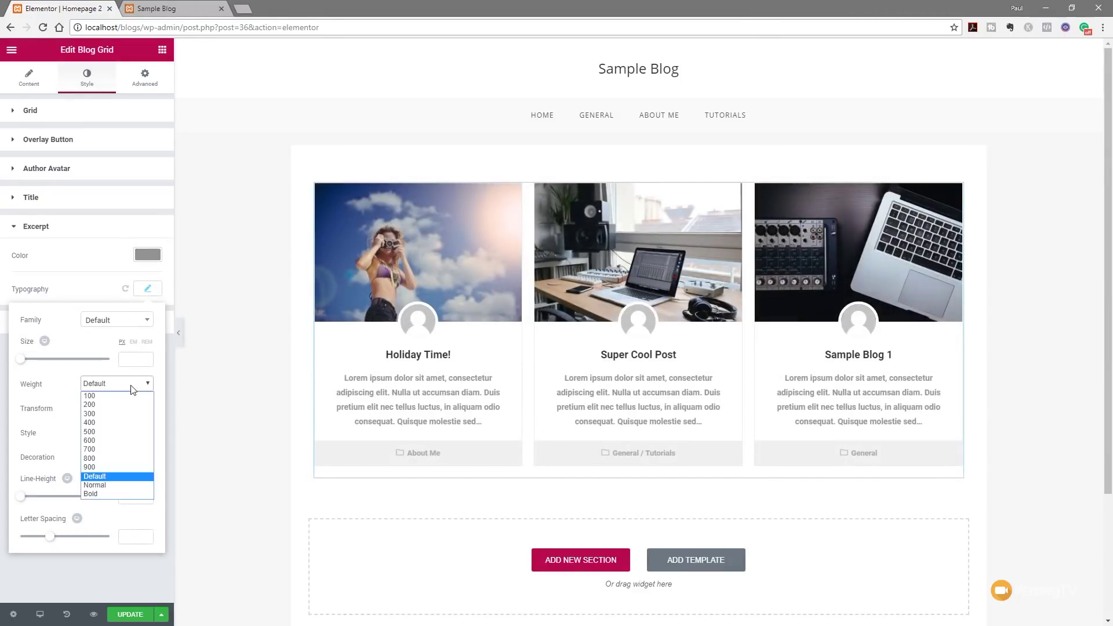
key(Escape)
click(110, 426)
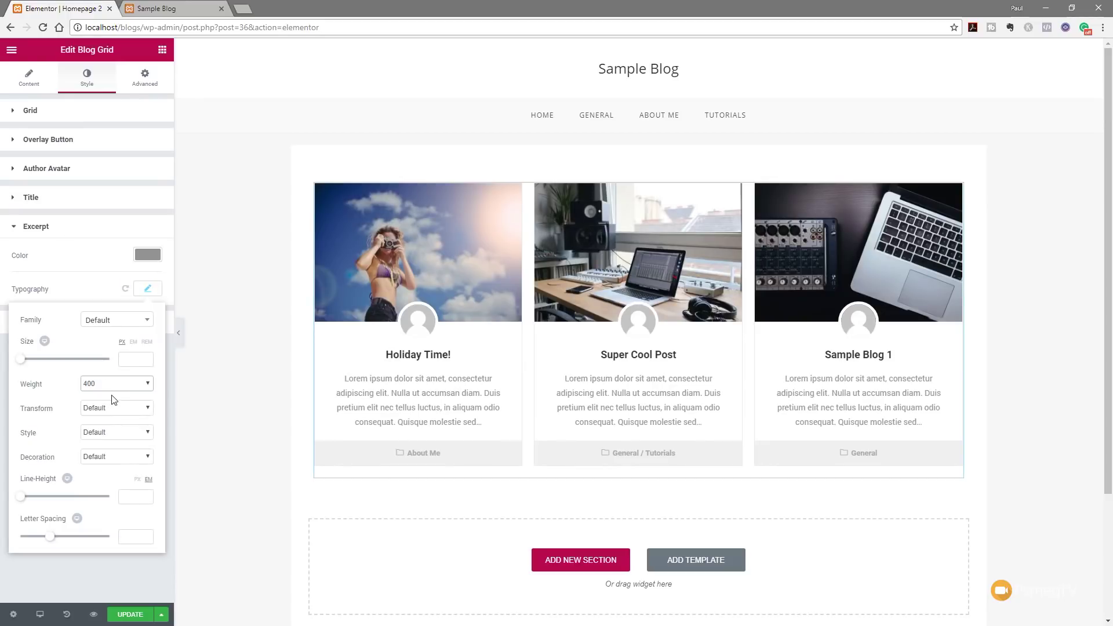
click(117, 385)
click(107, 416)
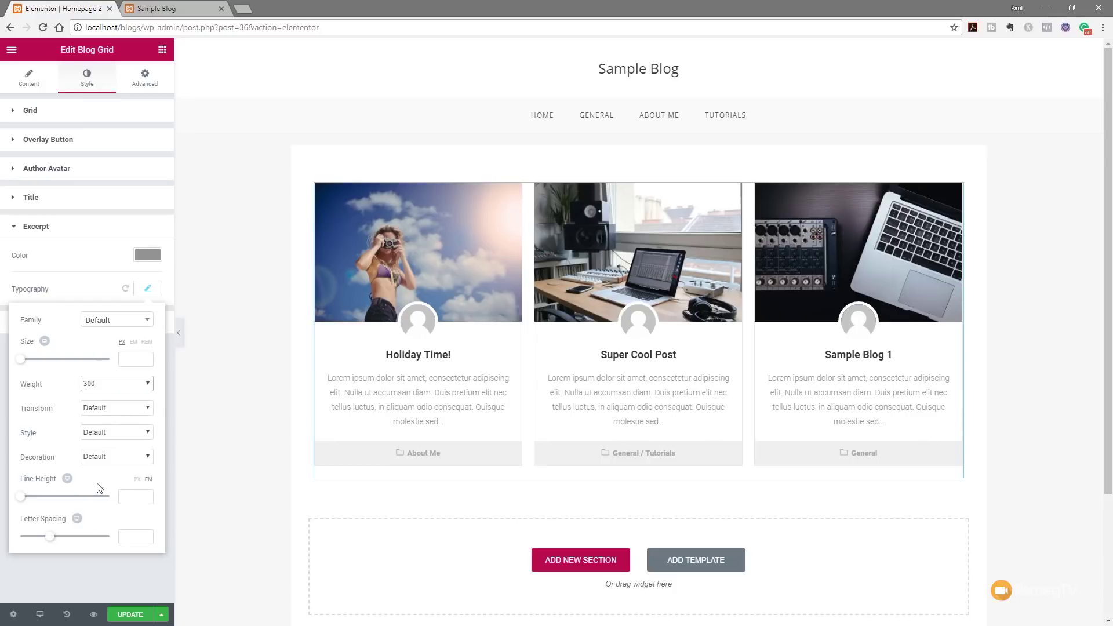
click(84, 576)
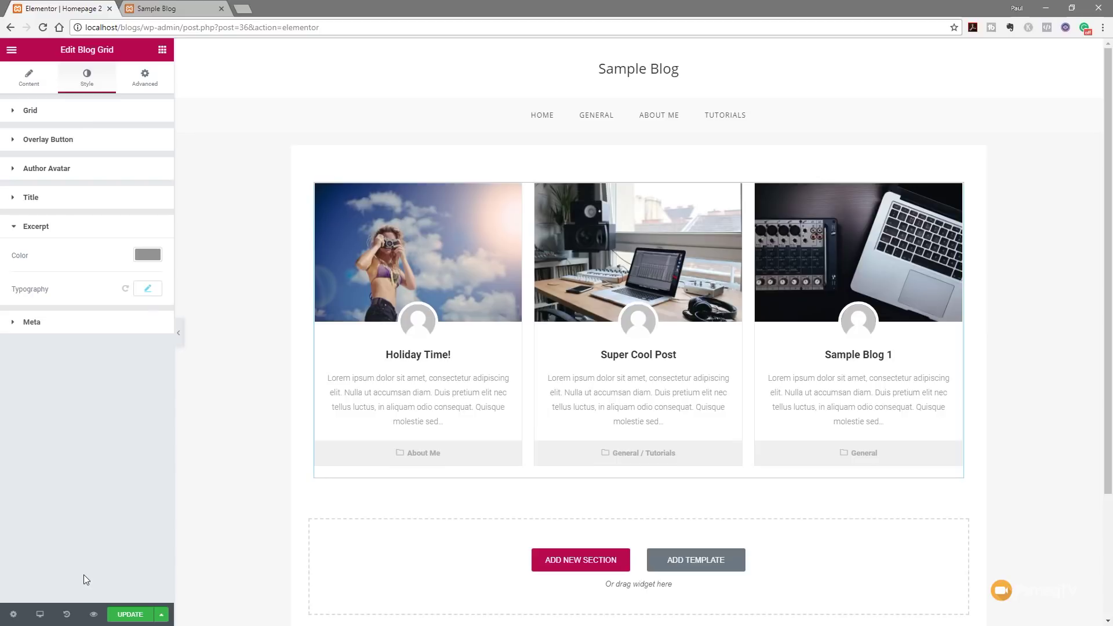
Step: Set a lighter, non-bold font weight for the Blog Grid's meta text
click(36, 322)
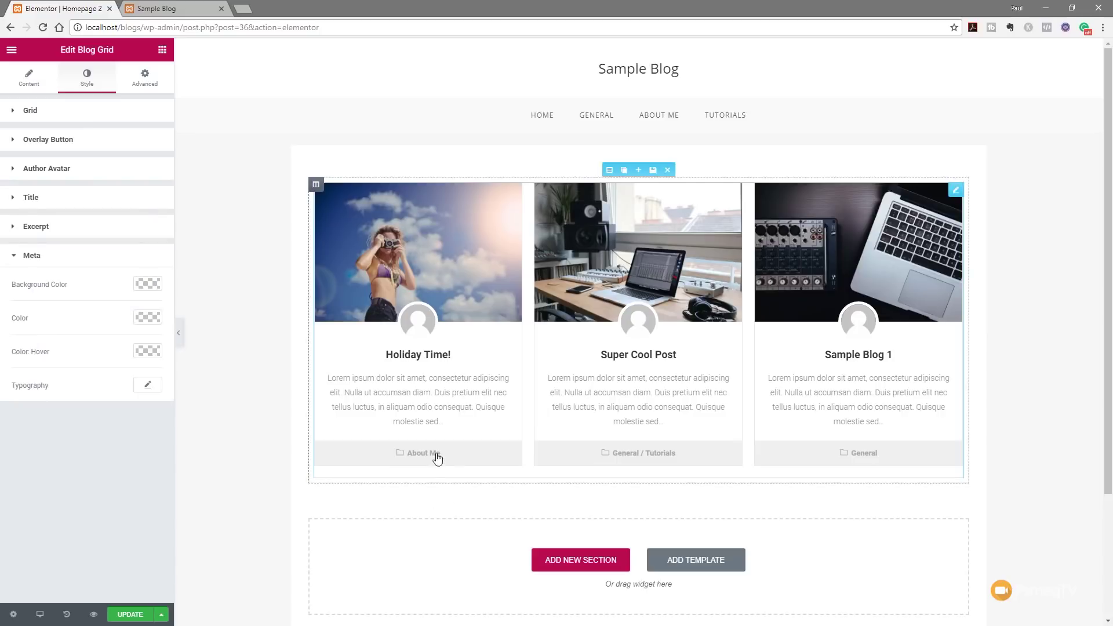
click(148, 385)
click(106, 503)
click(106, 502)
click(110, 487)
click(107, 510)
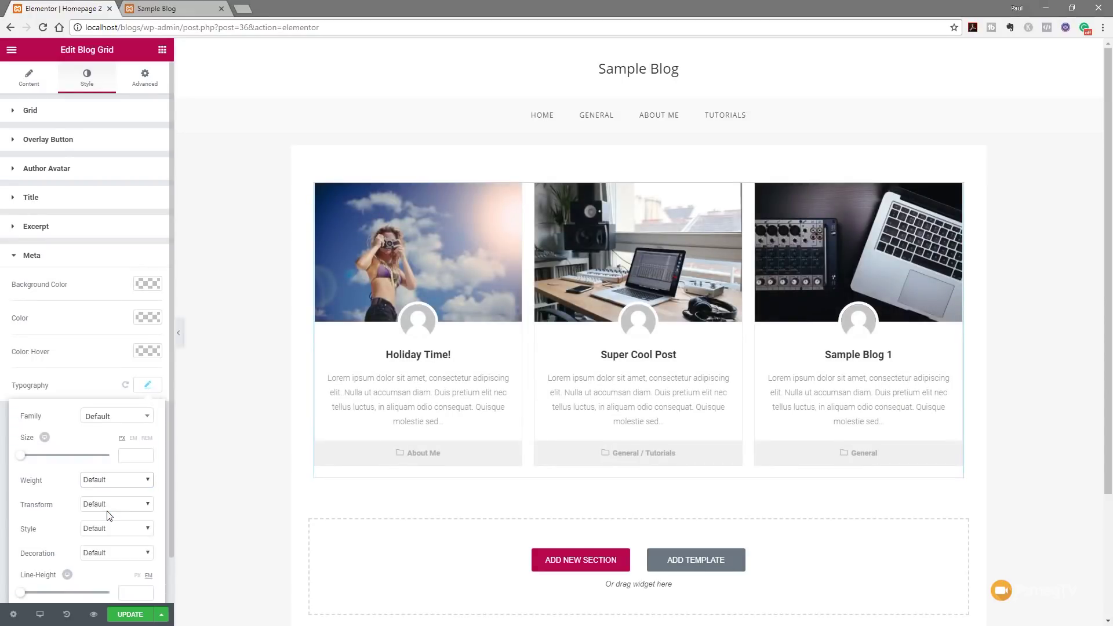
click(114, 485)
click(111, 519)
click(141, 386)
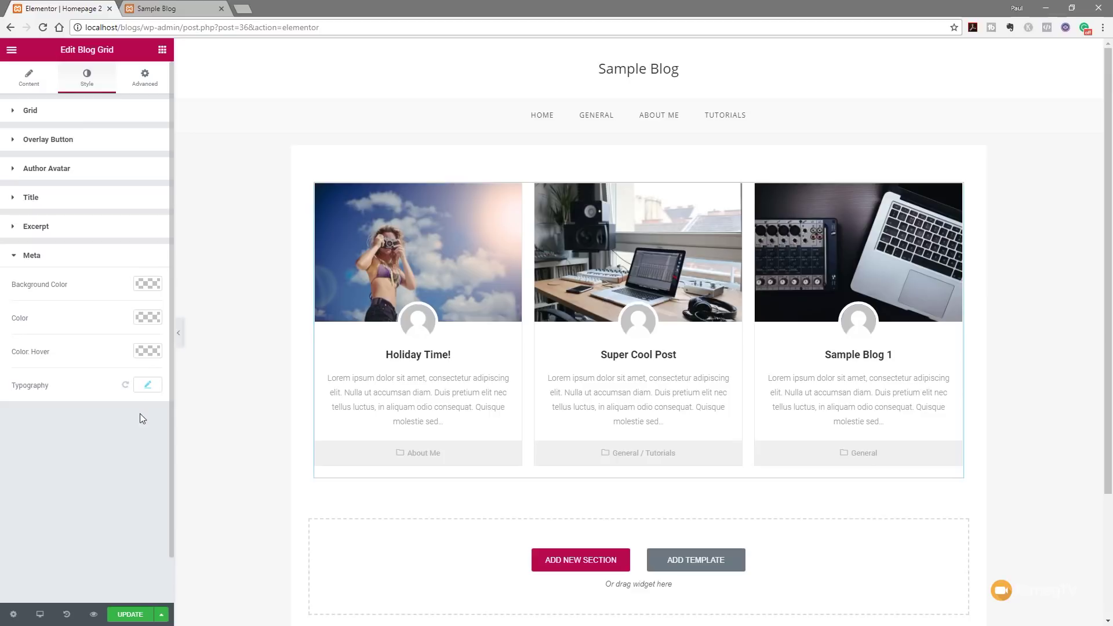
Step: Insert a new section above the Blog Grid and place a Heading widget in it
click(135, 81)
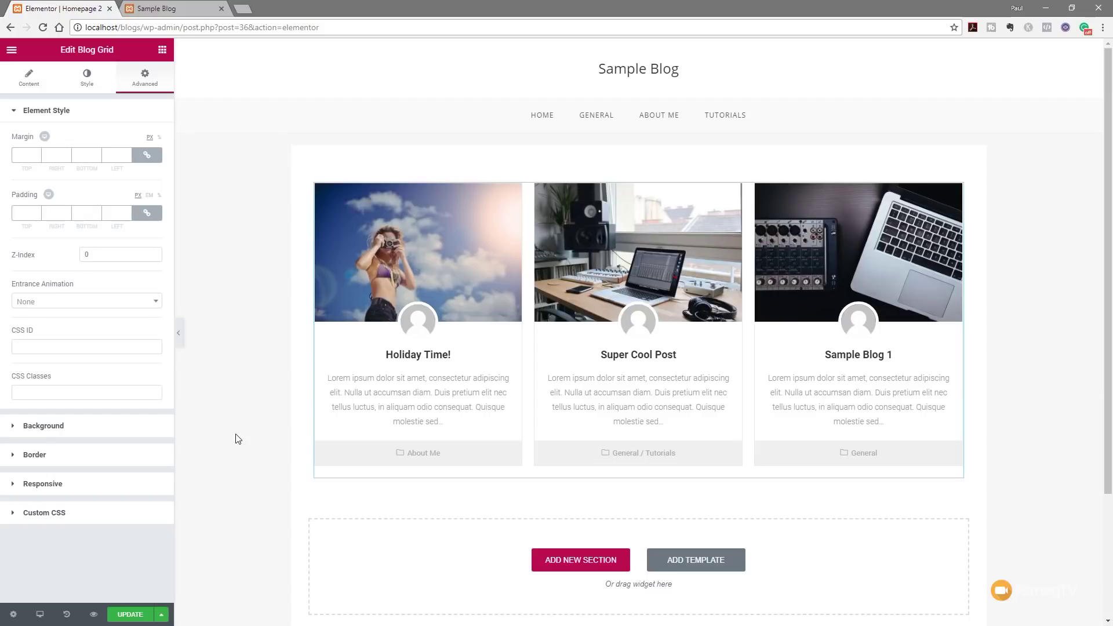
click(234, 364)
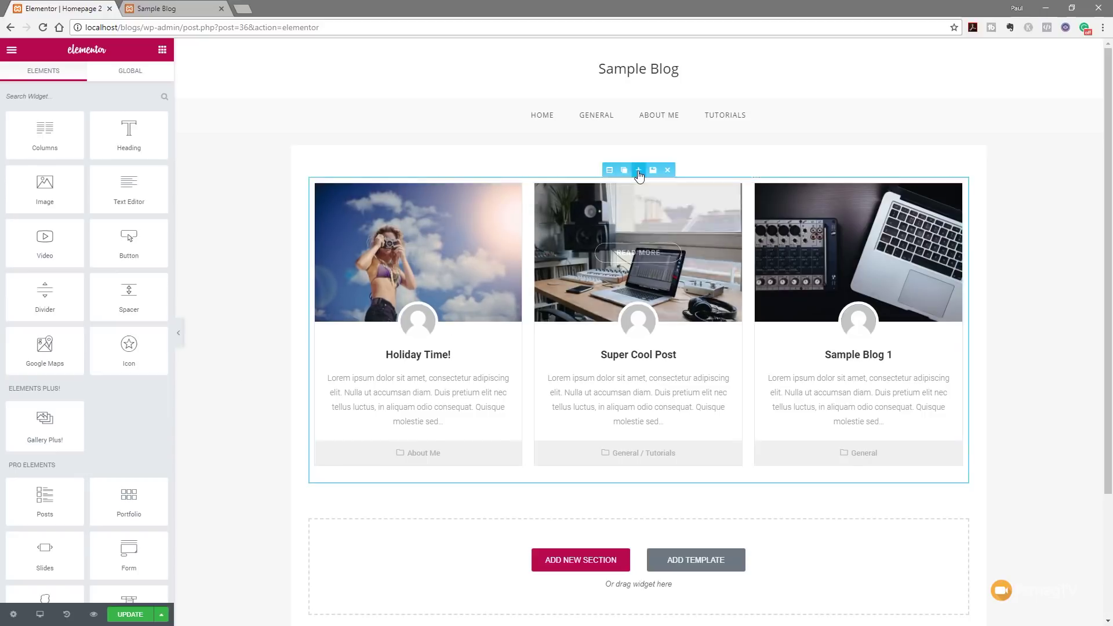
click(638, 171)
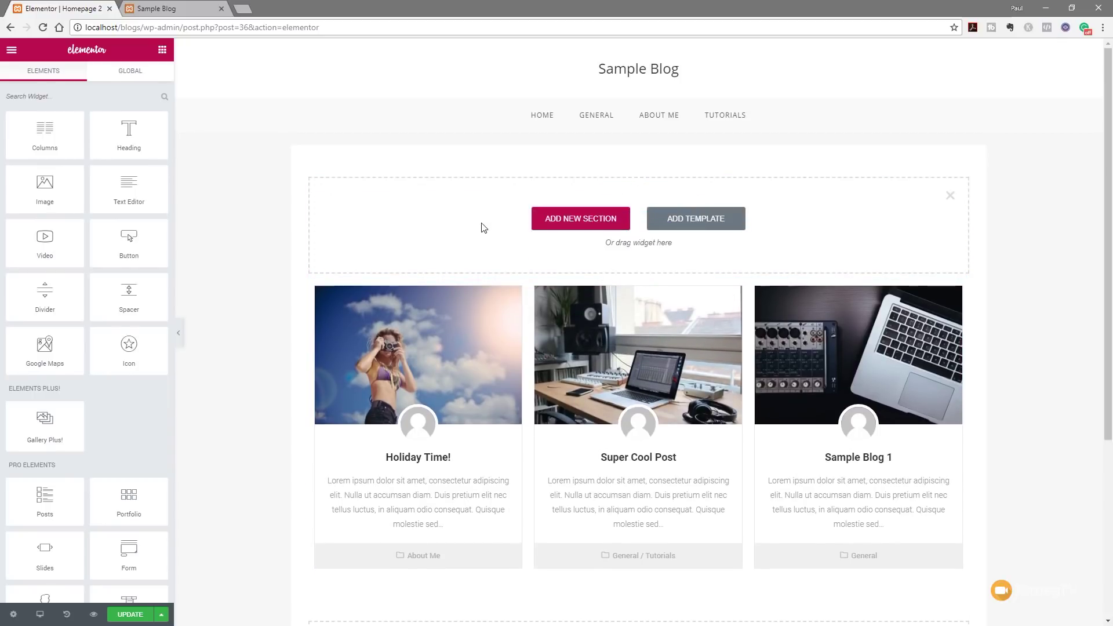
drag(129, 133, 468, 220)
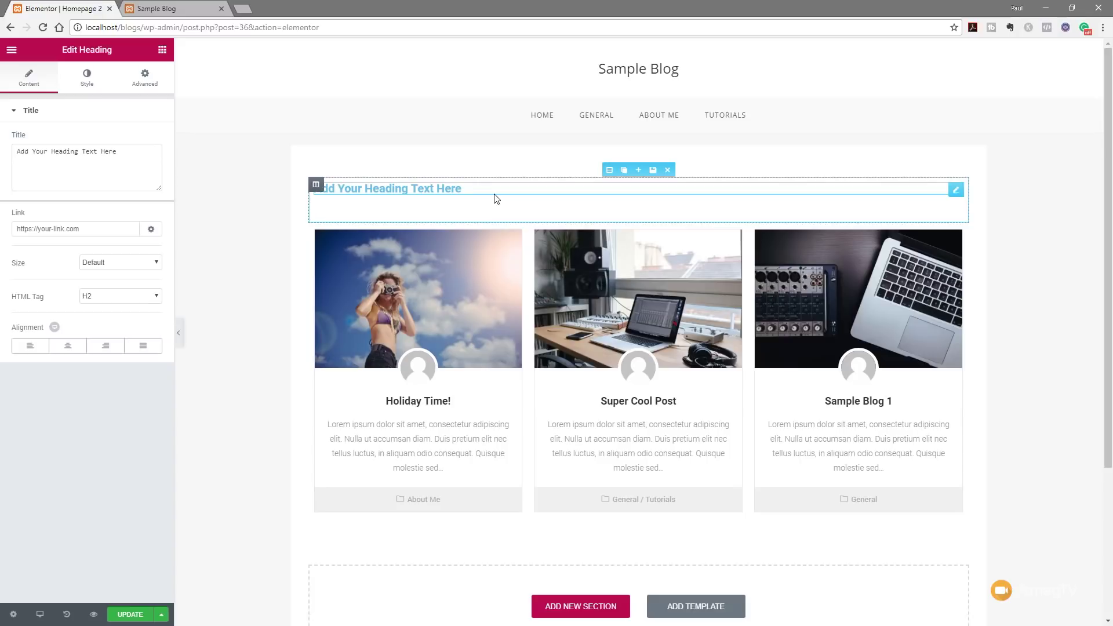
Step: Give the heading's column a classic background with the media library image bossfight-free-stock-photos-man-shirt-red.jpg
mouse_move(317, 186)
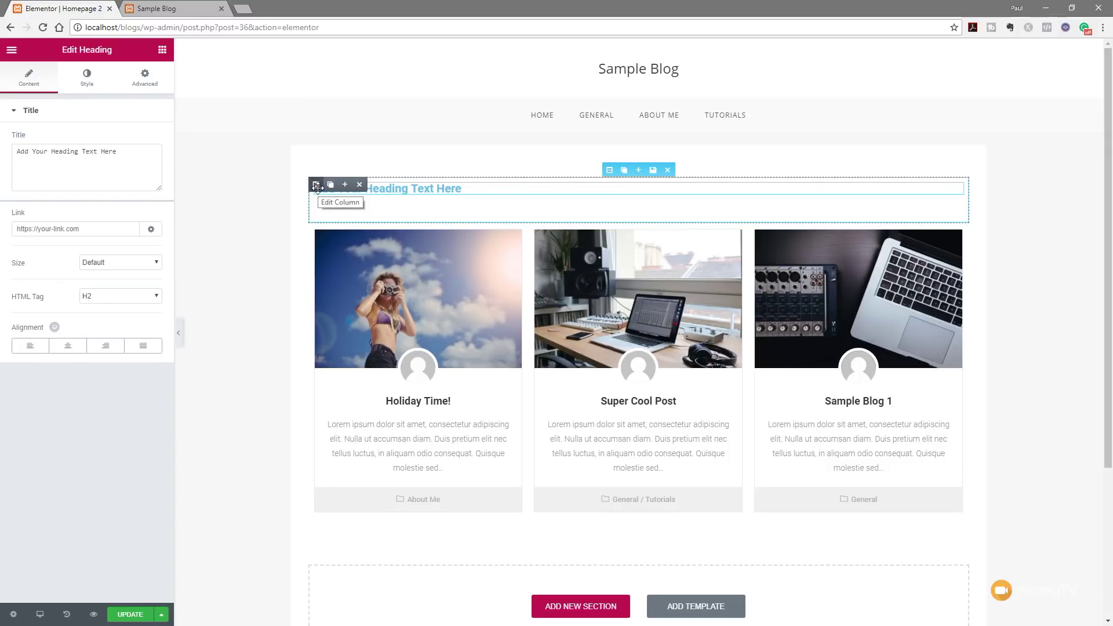
click(317, 186)
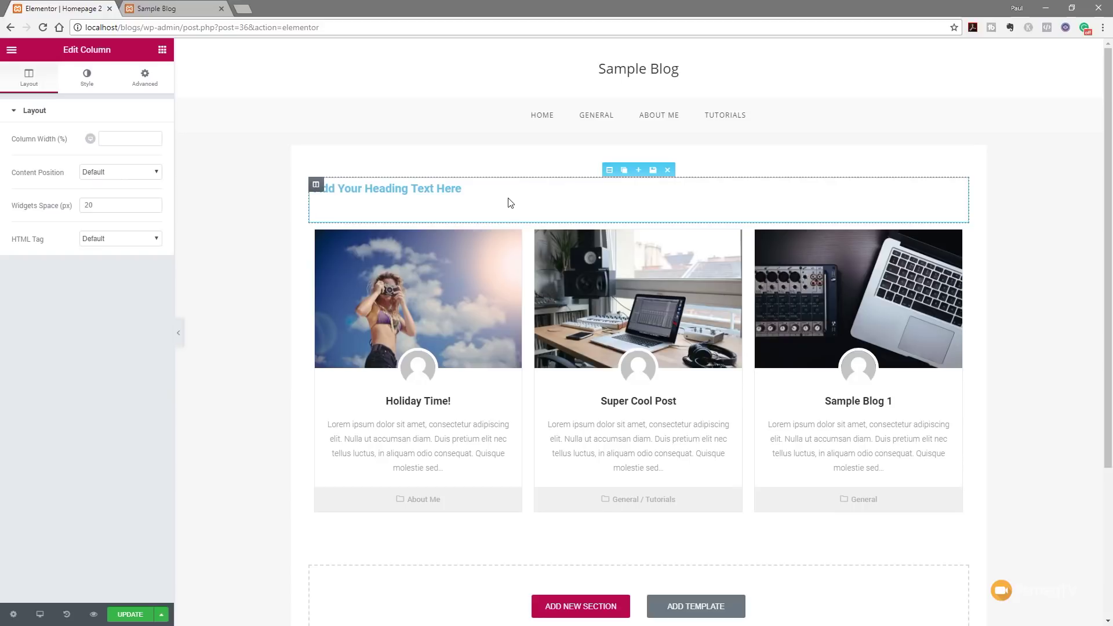
click(87, 81)
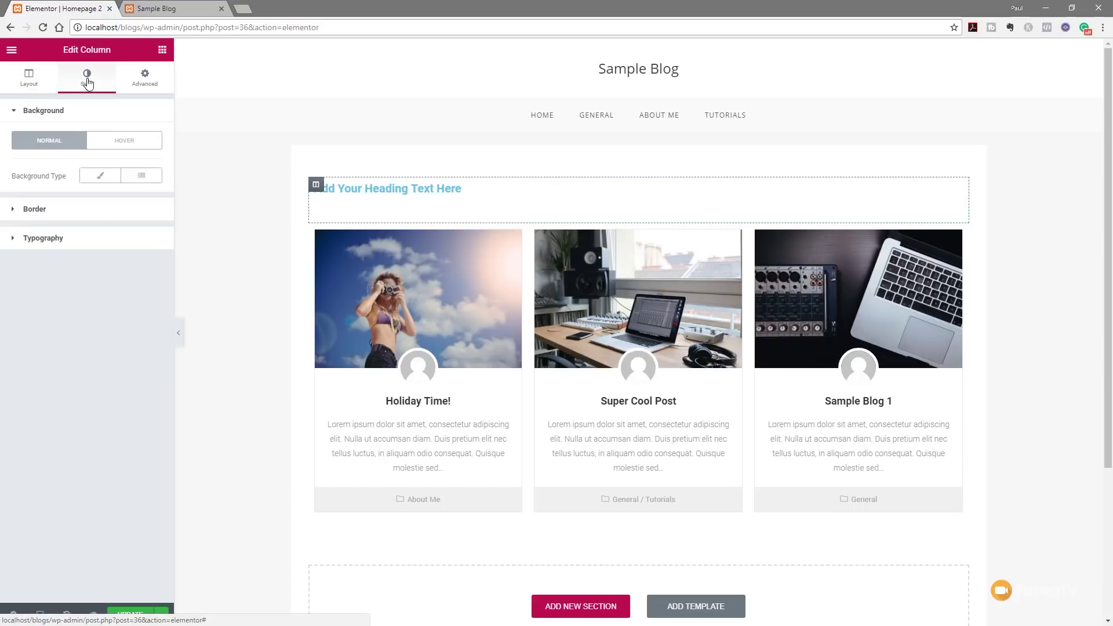
click(97, 177)
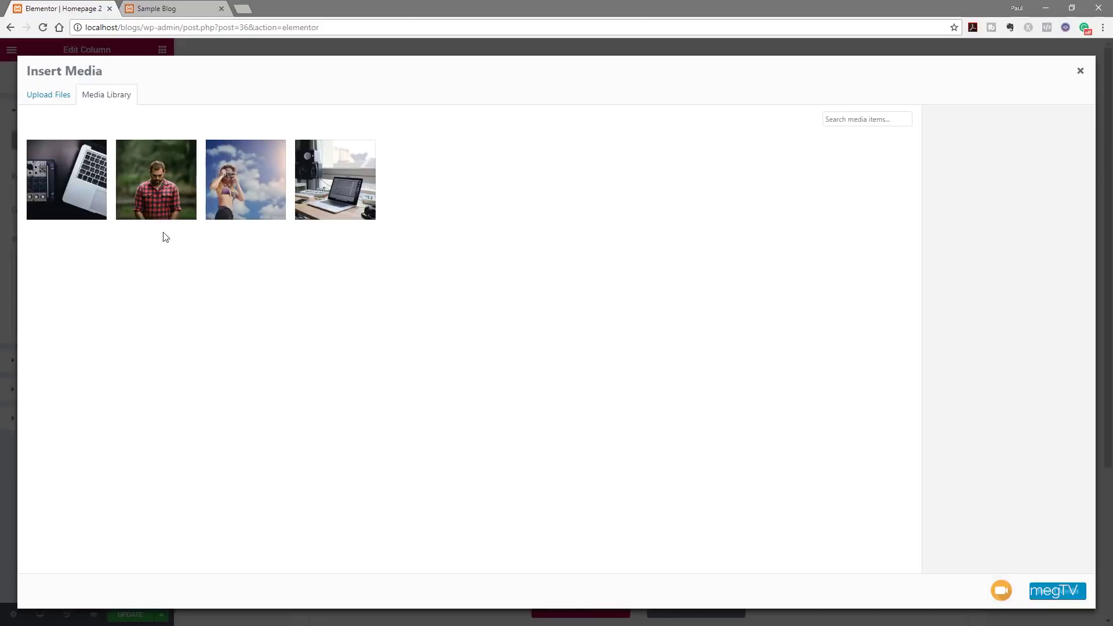
click(157, 191)
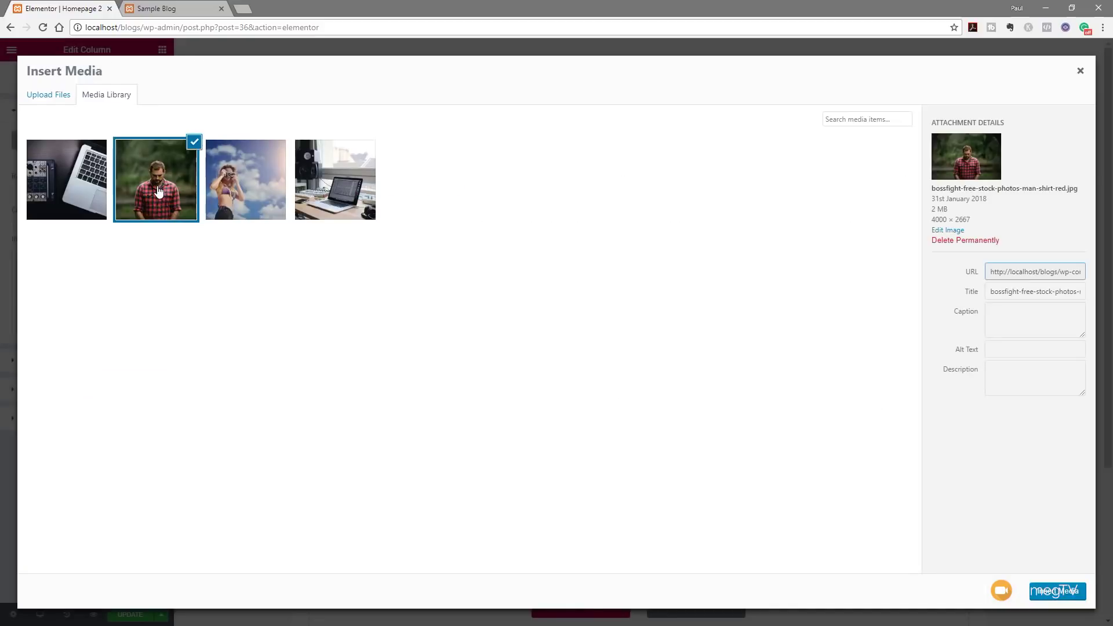
click(1062, 592)
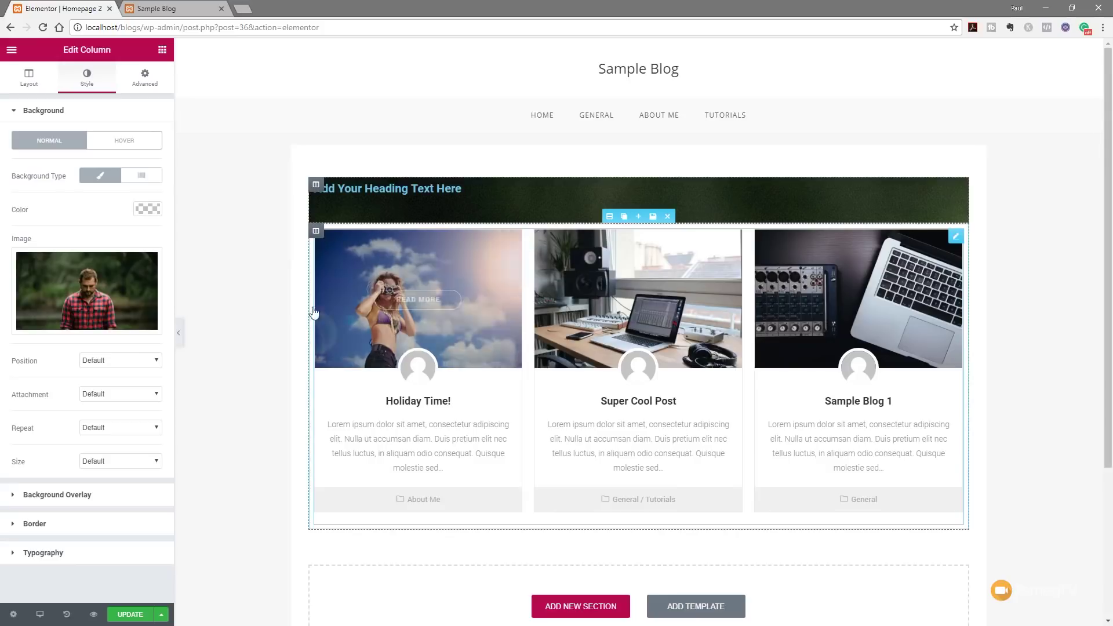
Step: Set the column's background image to position Center Center, size Cover and No-repeat
click(142, 360)
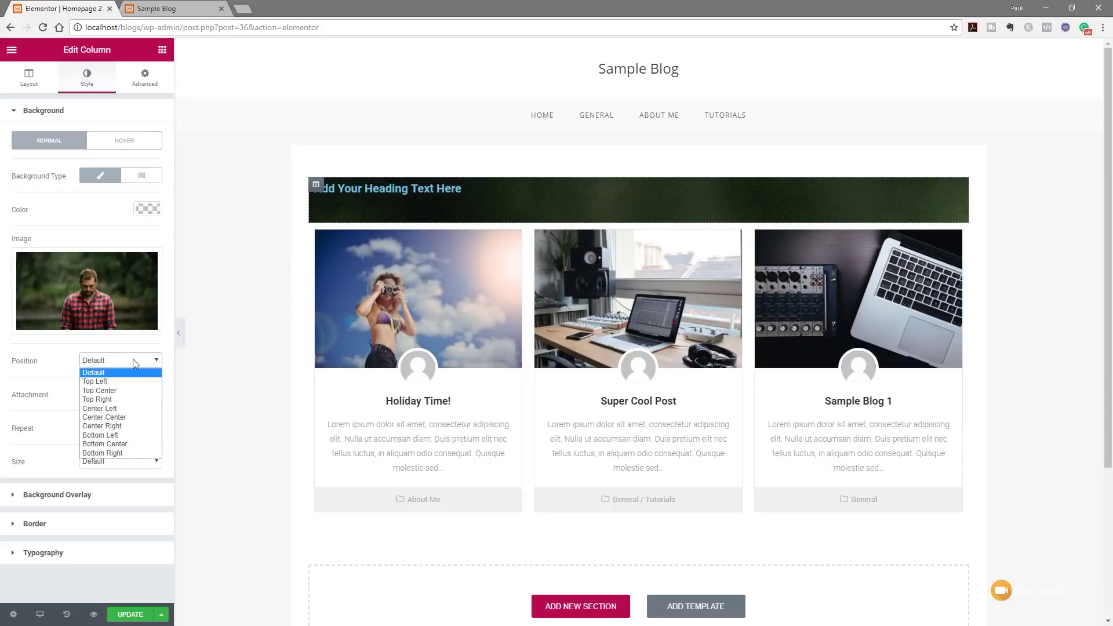
click(109, 417)
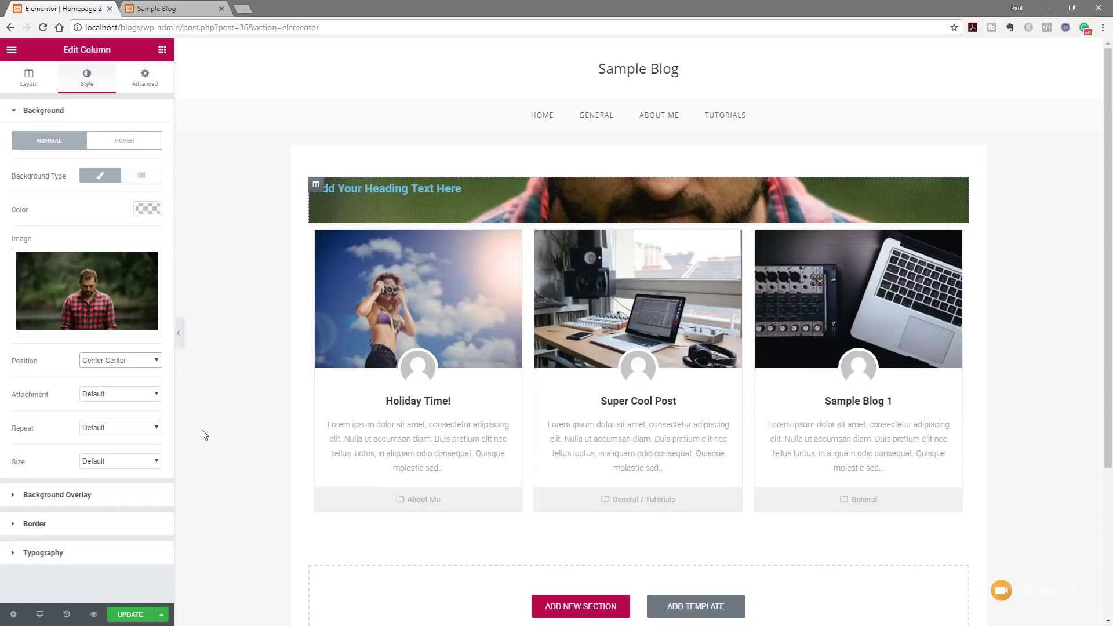
click(134, 461)
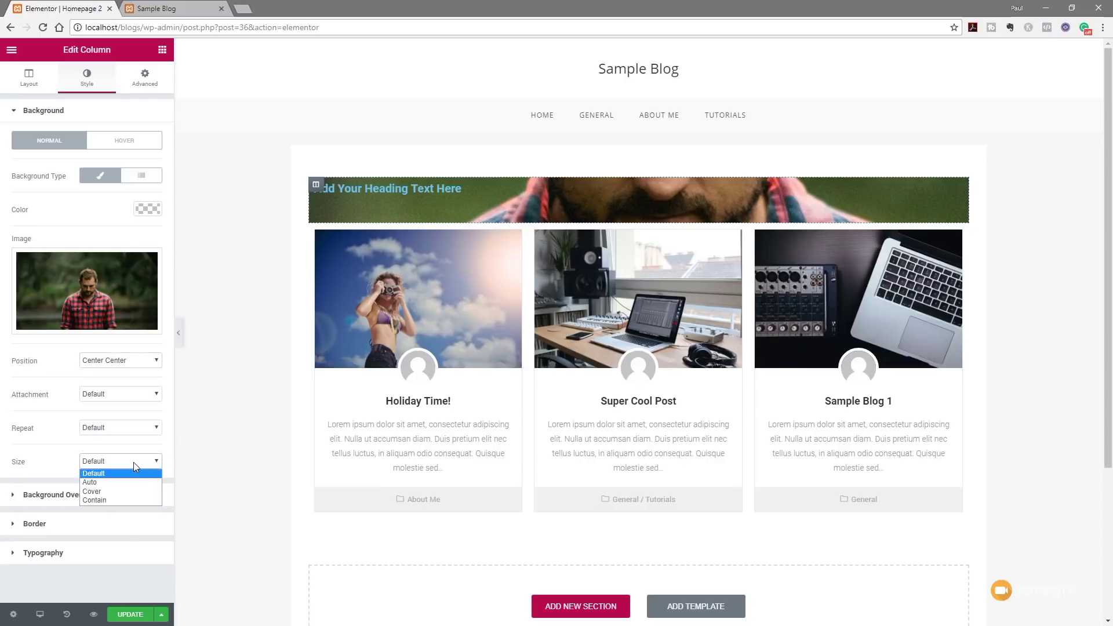
click(127, 491)
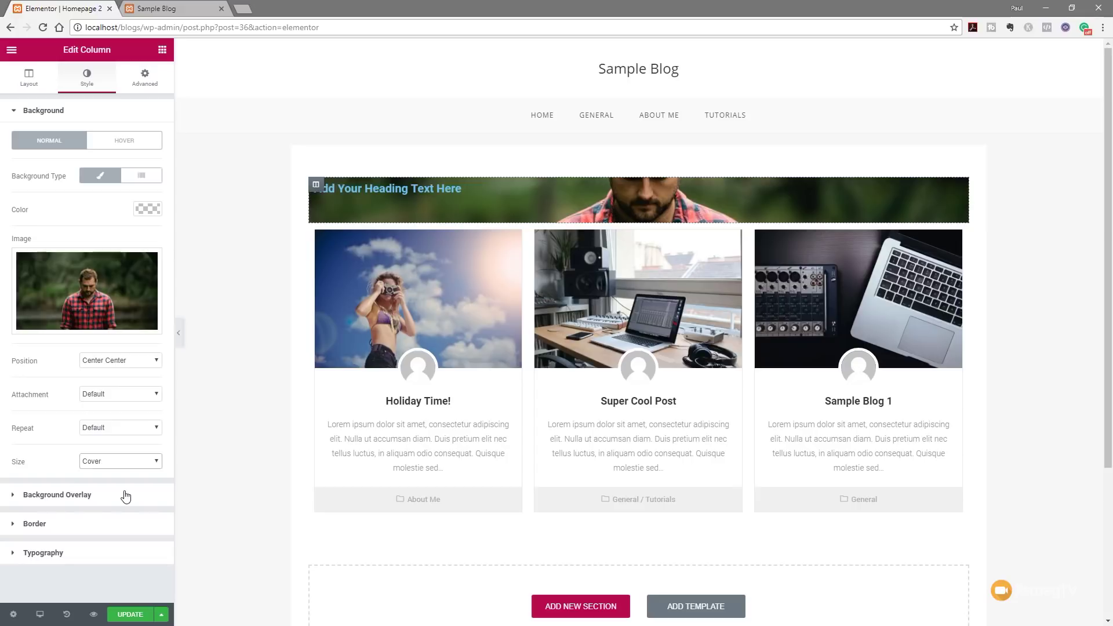
click(130, 430)
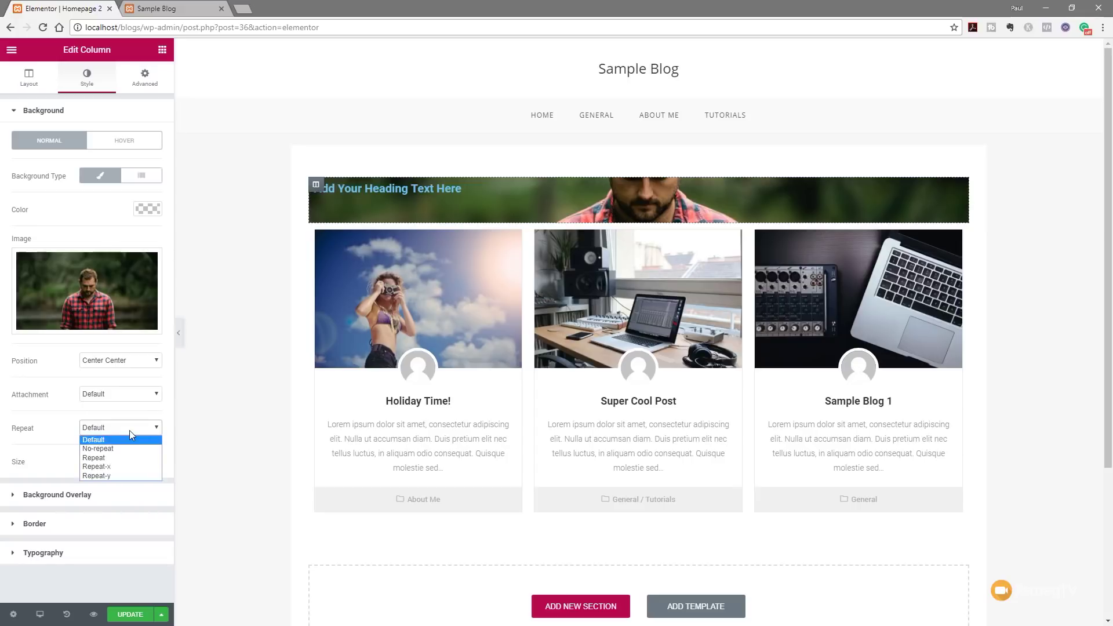
click(99, 449)
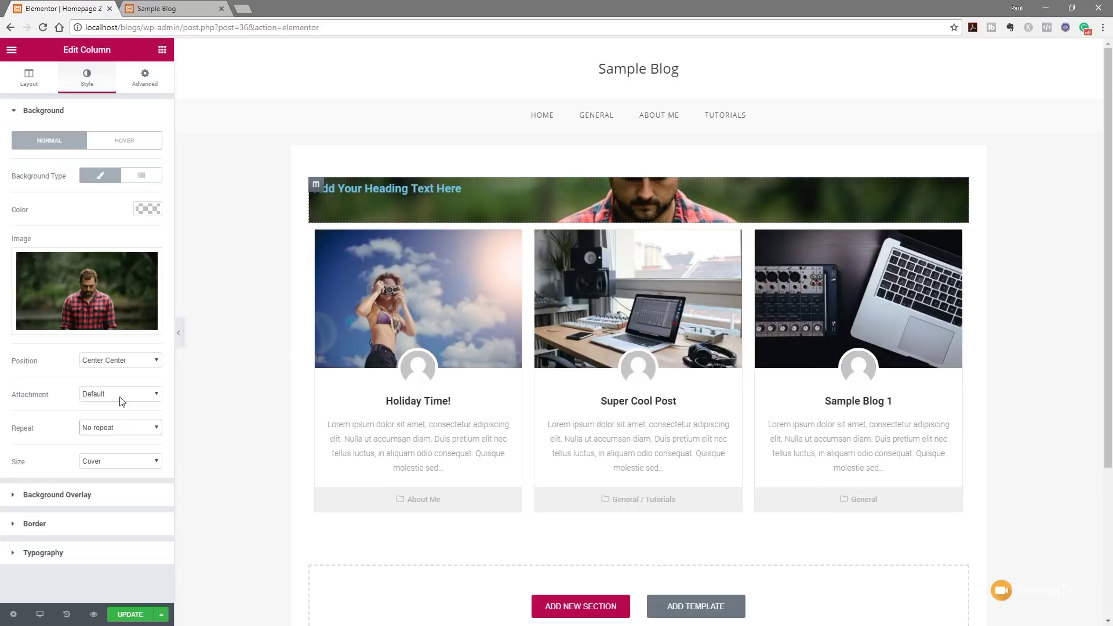
Step: Add a classic background overlay in black #000000 to the heading's column
click(80, 497)
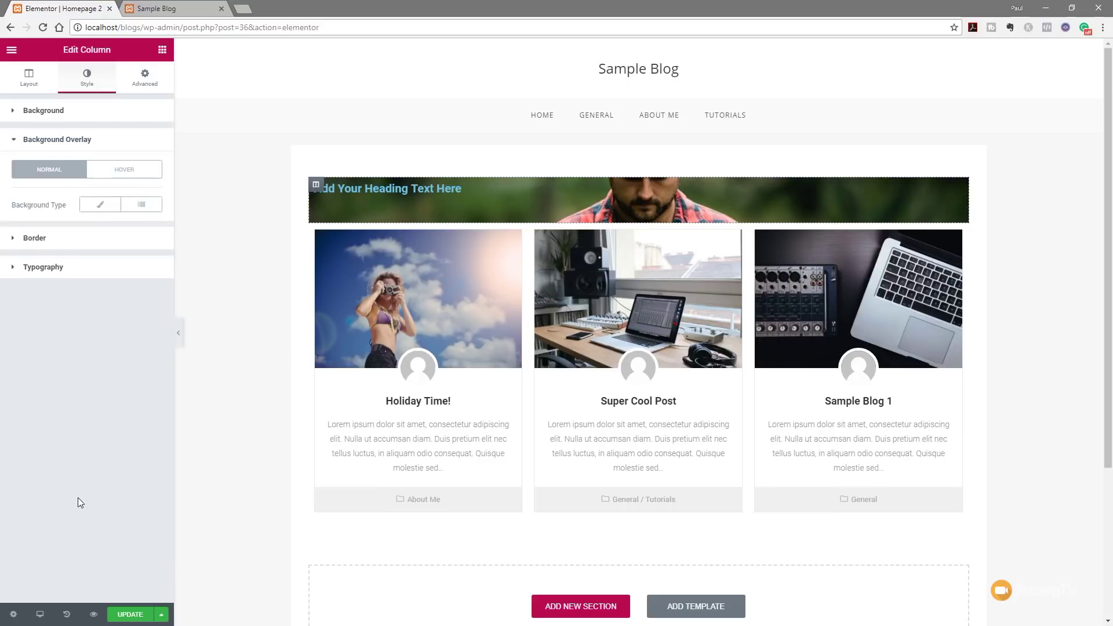
click(99, 209)
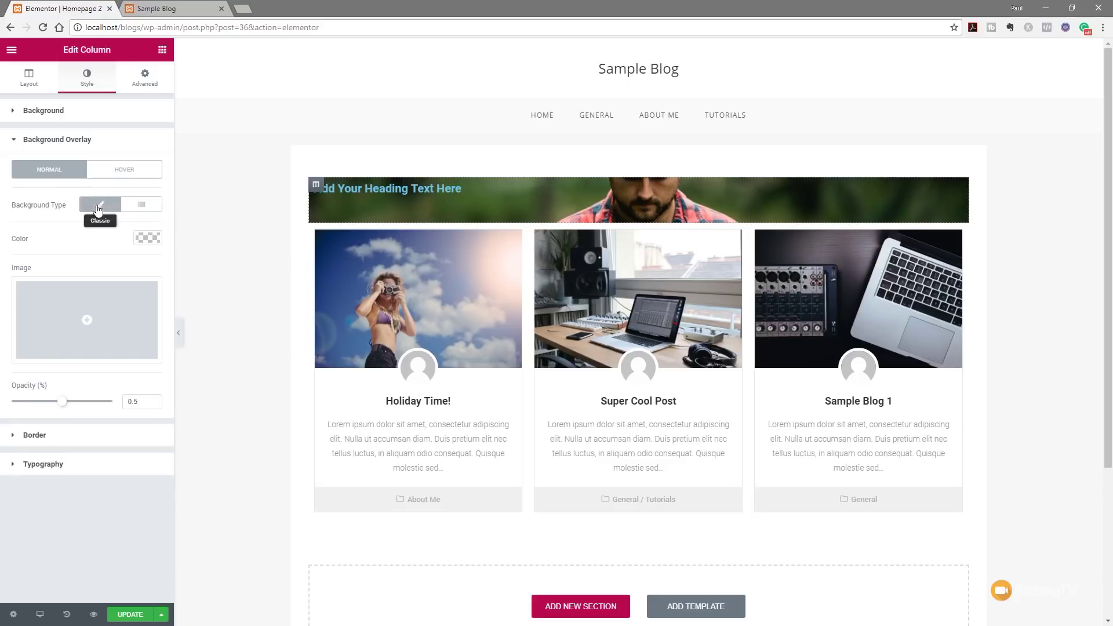
click(148, 238)
click(105, 375)
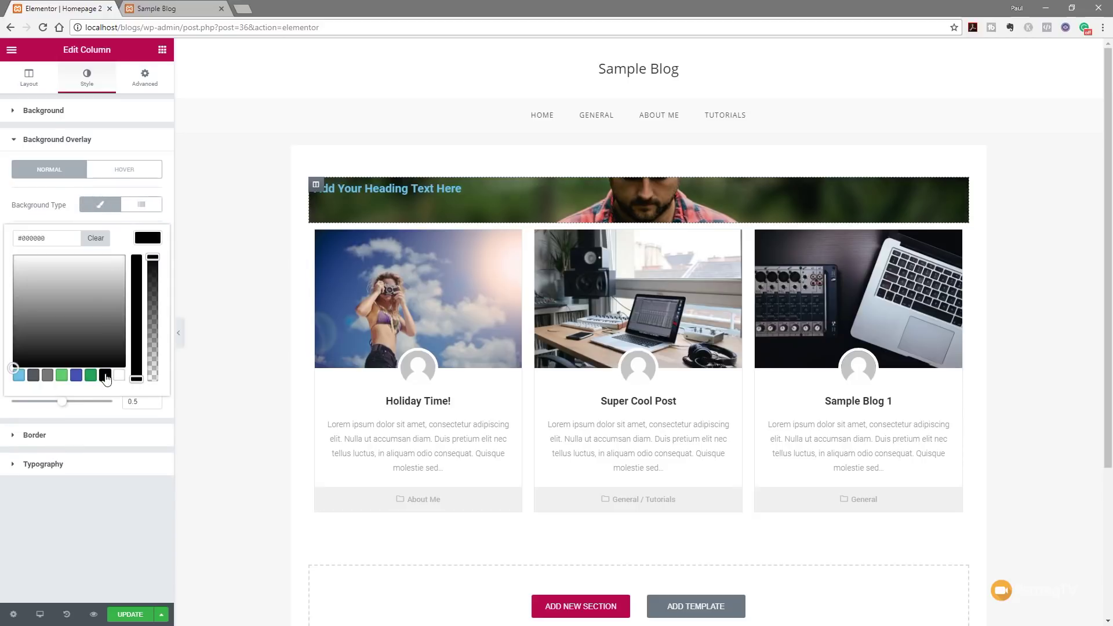
click(100, 489)
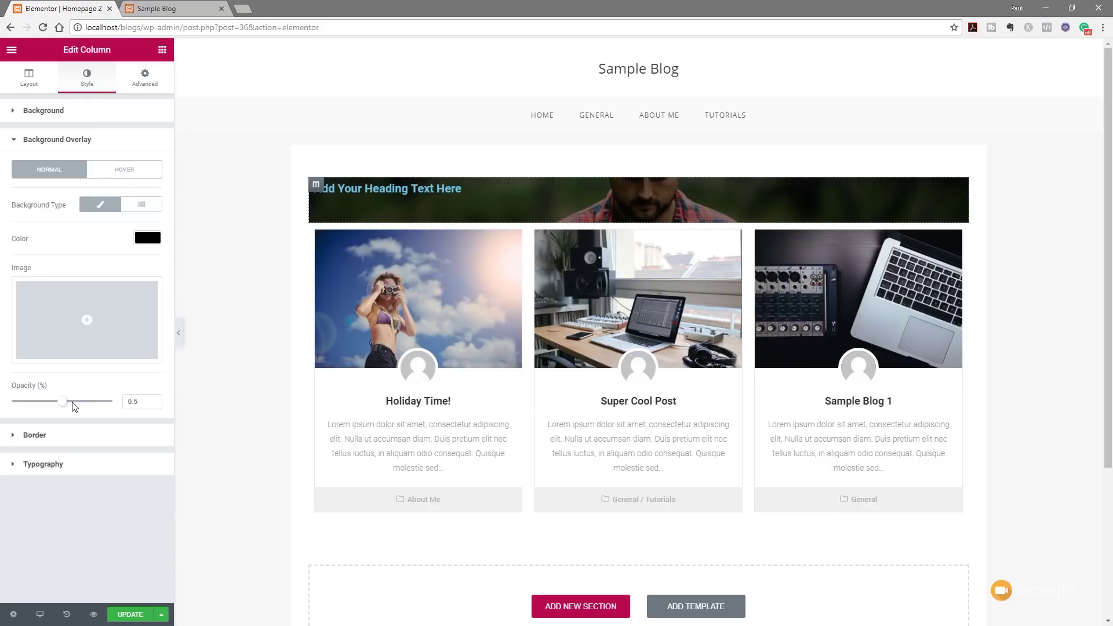
Step: Change the heading text to "Welcome to my Blog" and center it
click(462, 189)
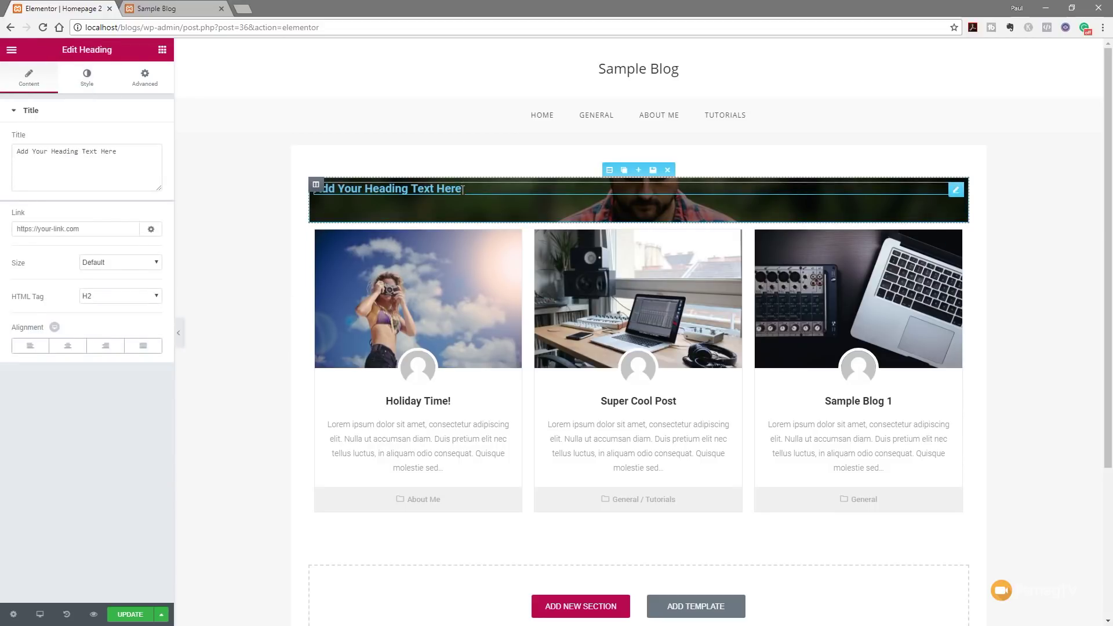
drag(123, 154, 1, 153)
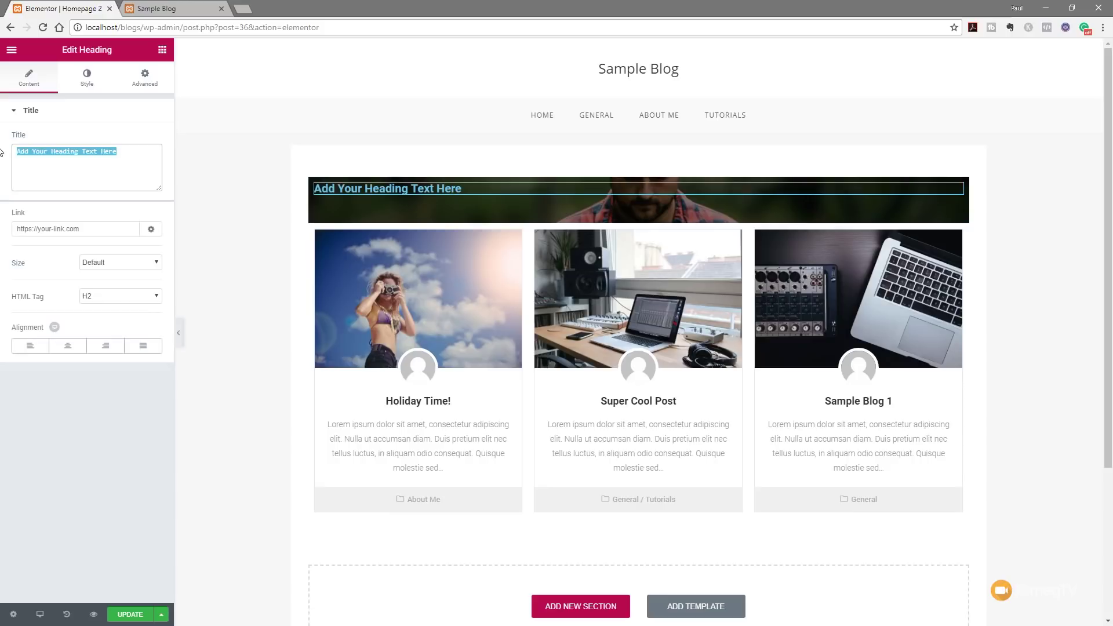
text(Welcome to )
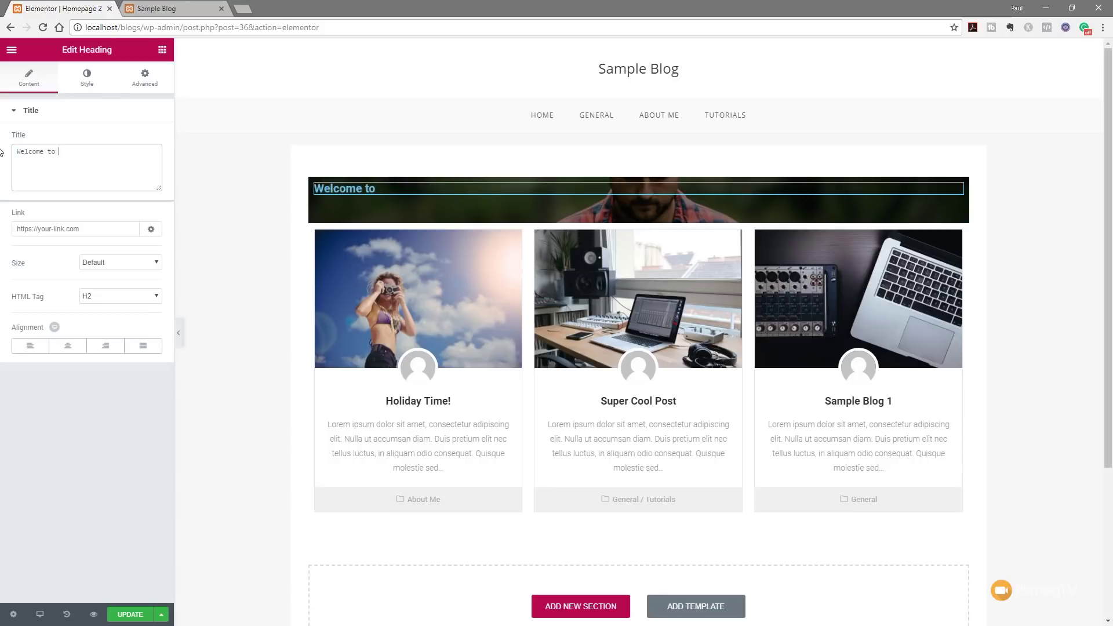
text(my Blog)
click(68, 346)
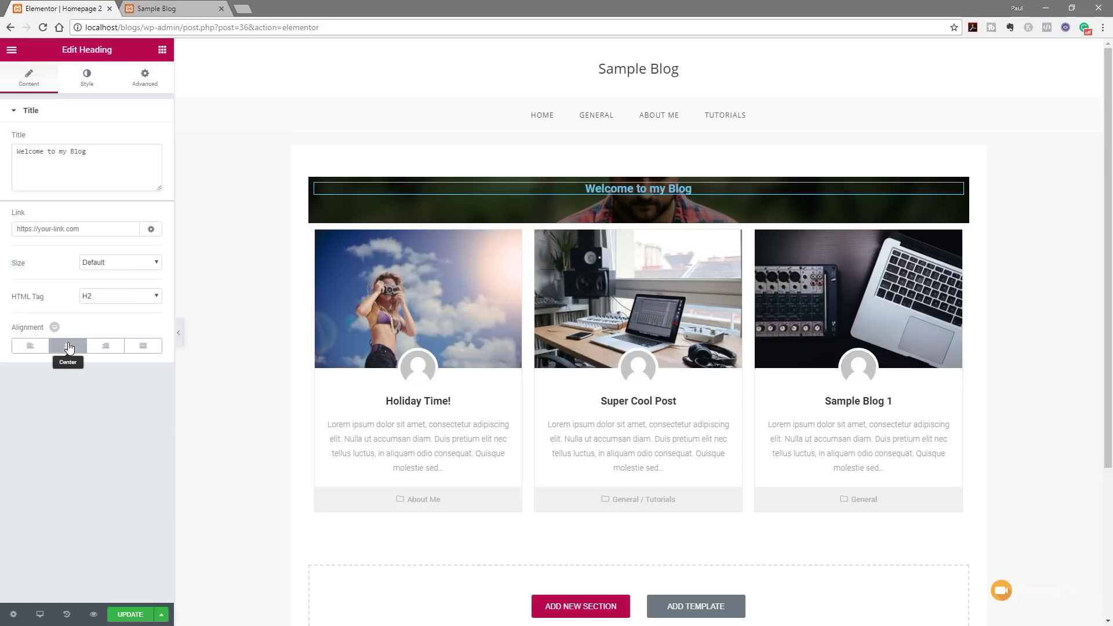
Step: Set the text color of the "Welcome to my Blog" heading to white #ffffff
click(87, 77)
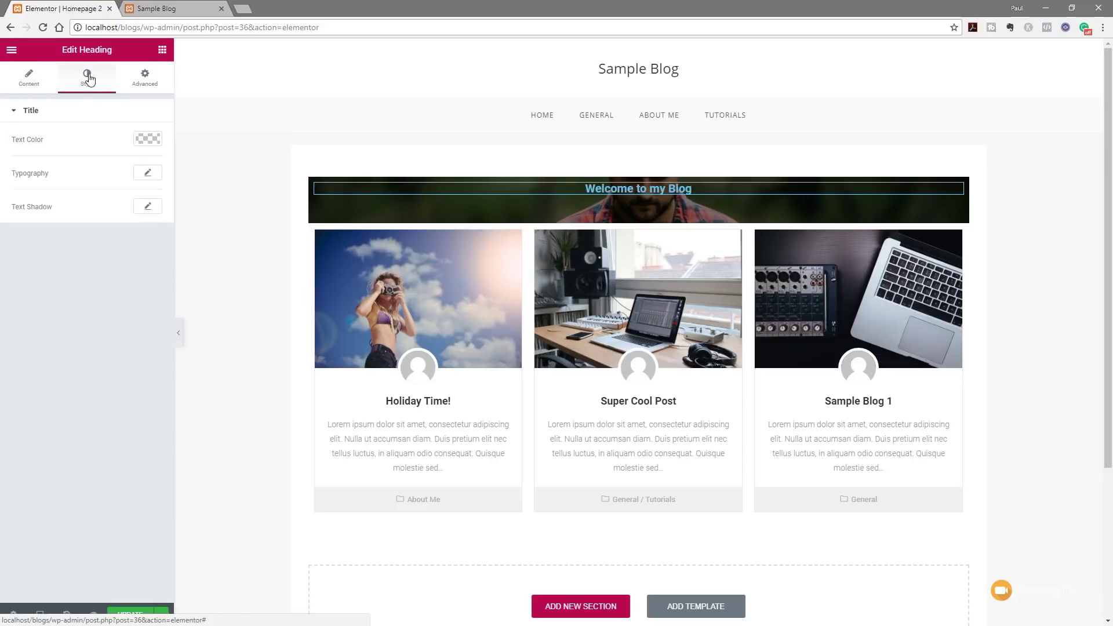
click(146, 139)
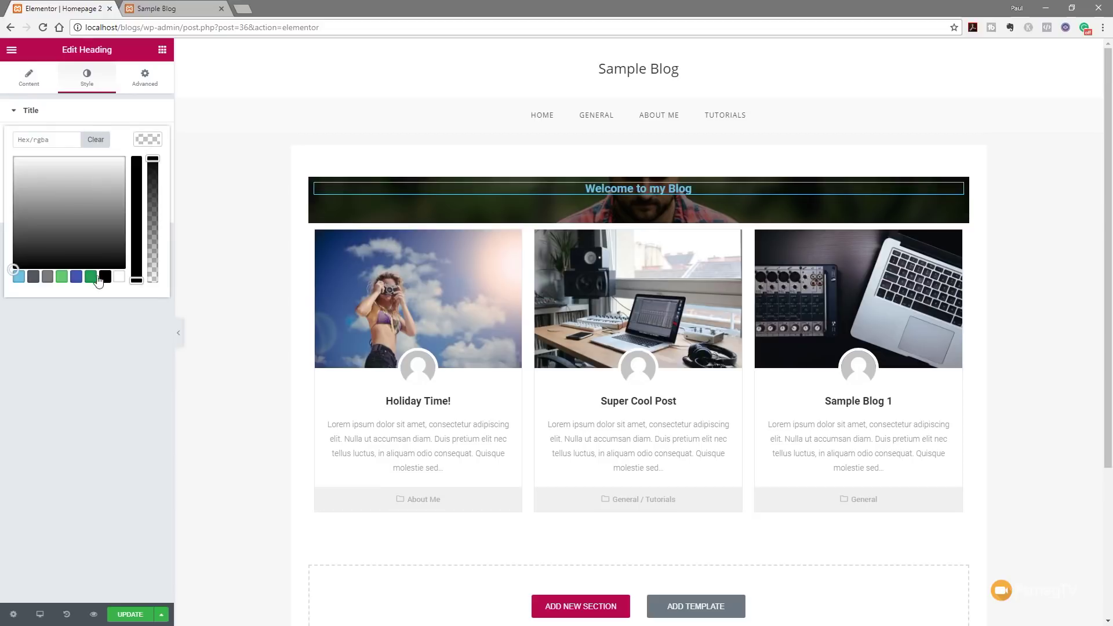
click(120, 277)
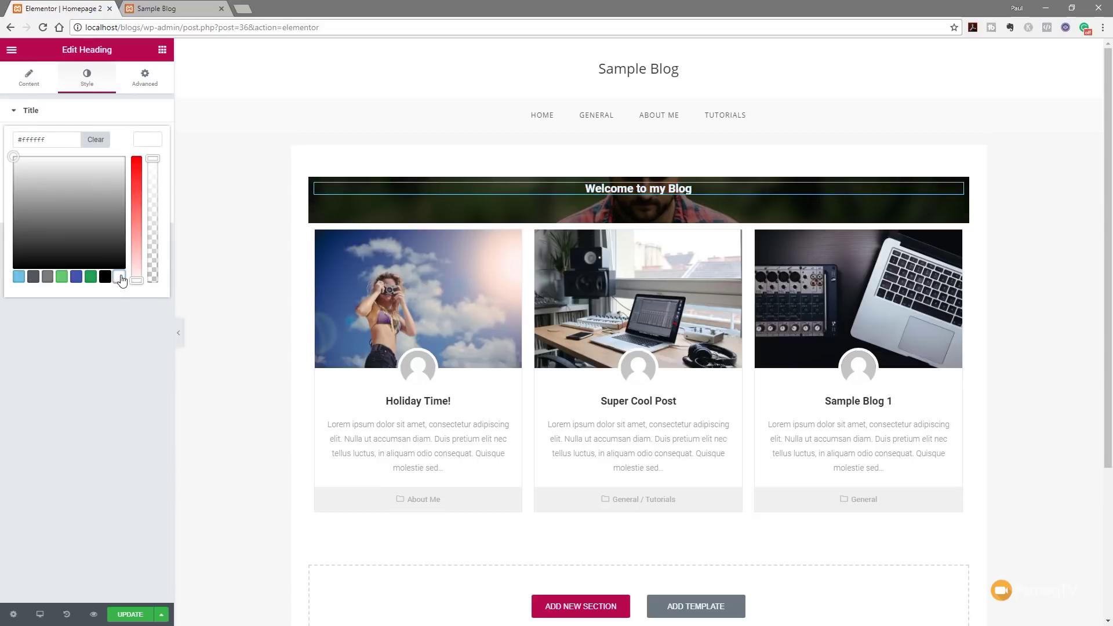
click(148, 139)
Step: Set the welcome heading's font family to Montserrat
click(148, 172)
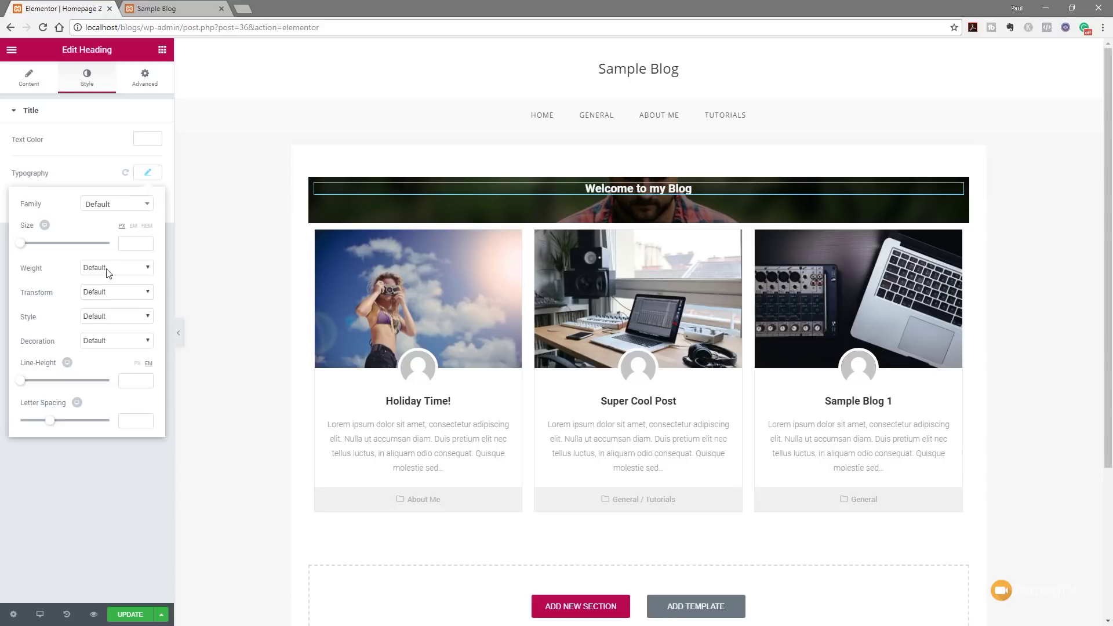
click(117, 208)
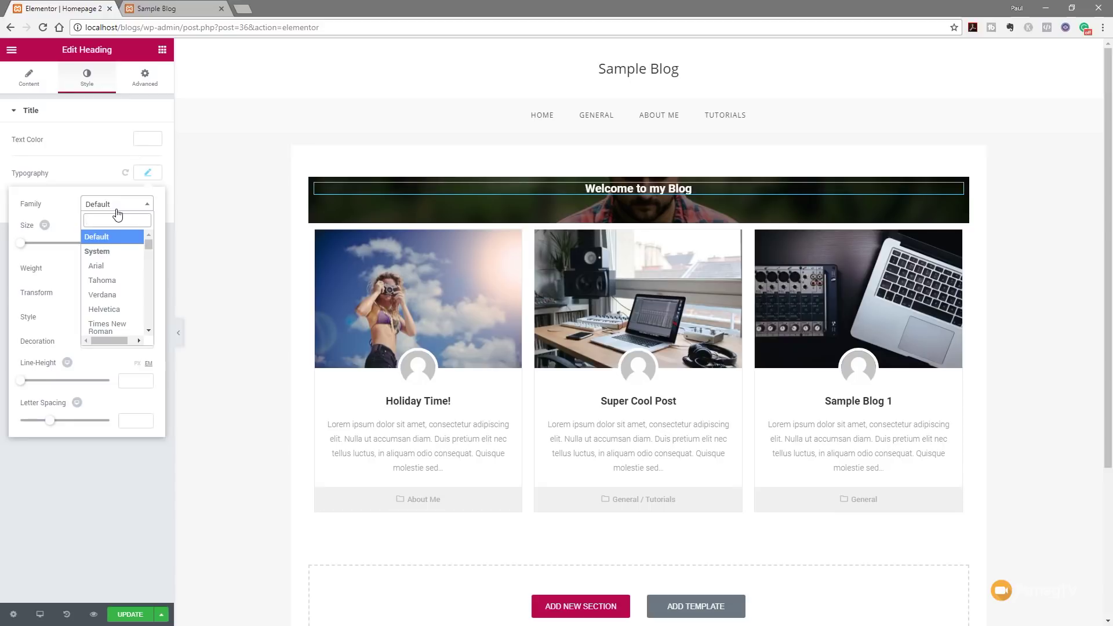
click(131, 204)
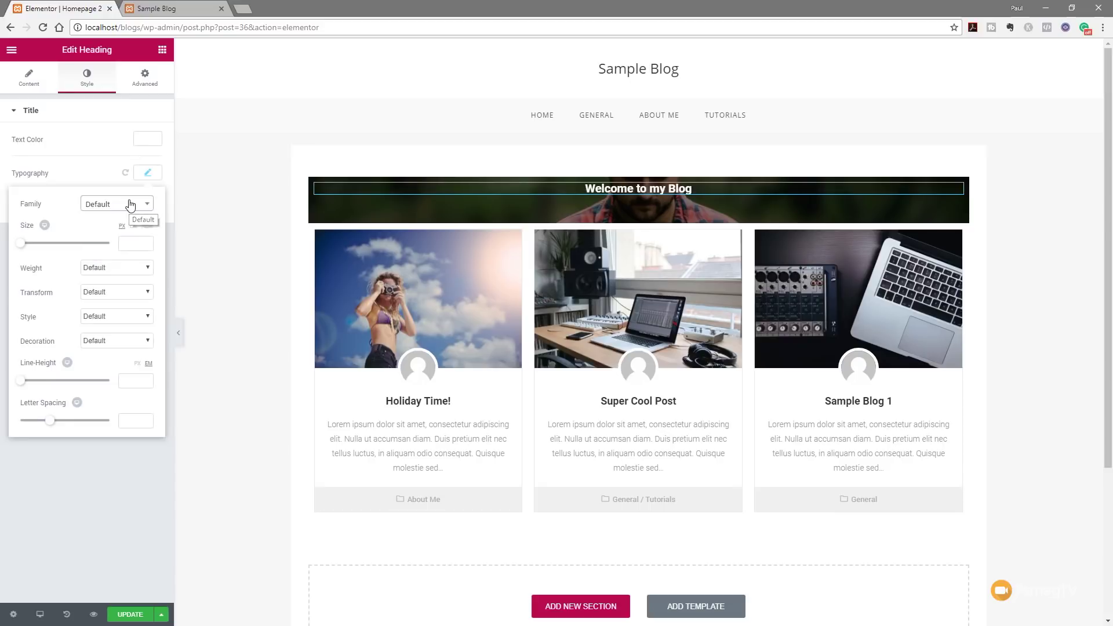
click(132, 204)
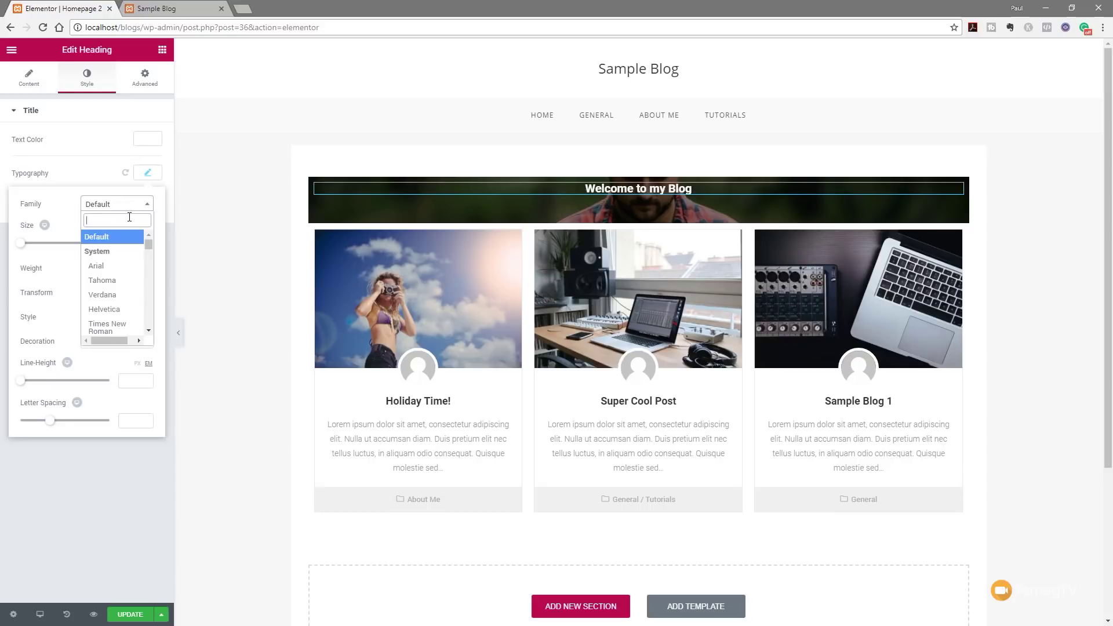
text(mon)
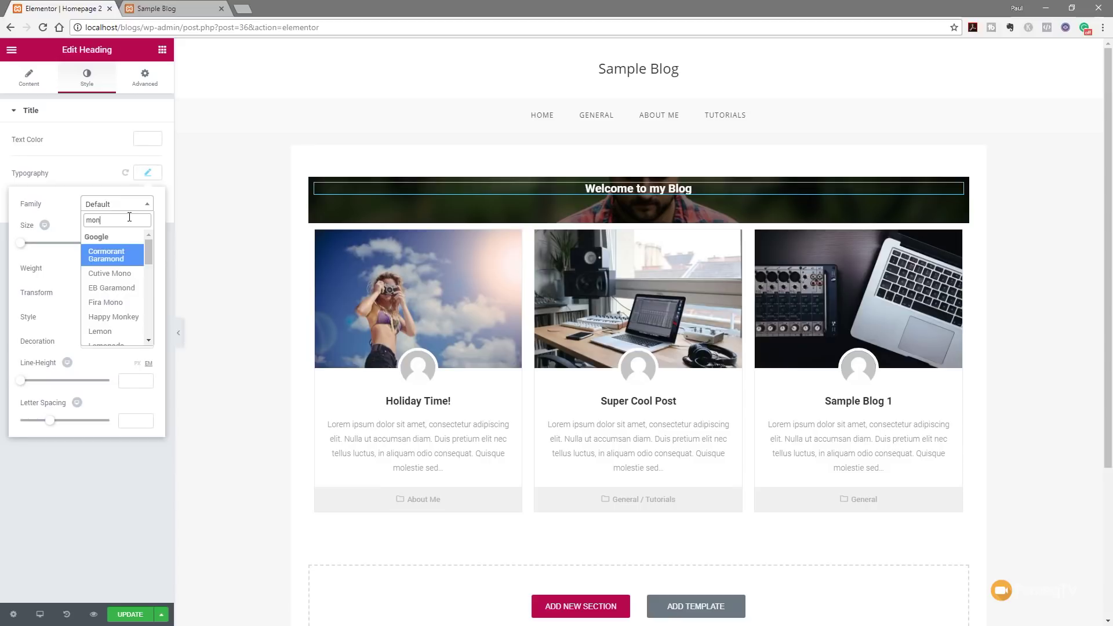
text(t)
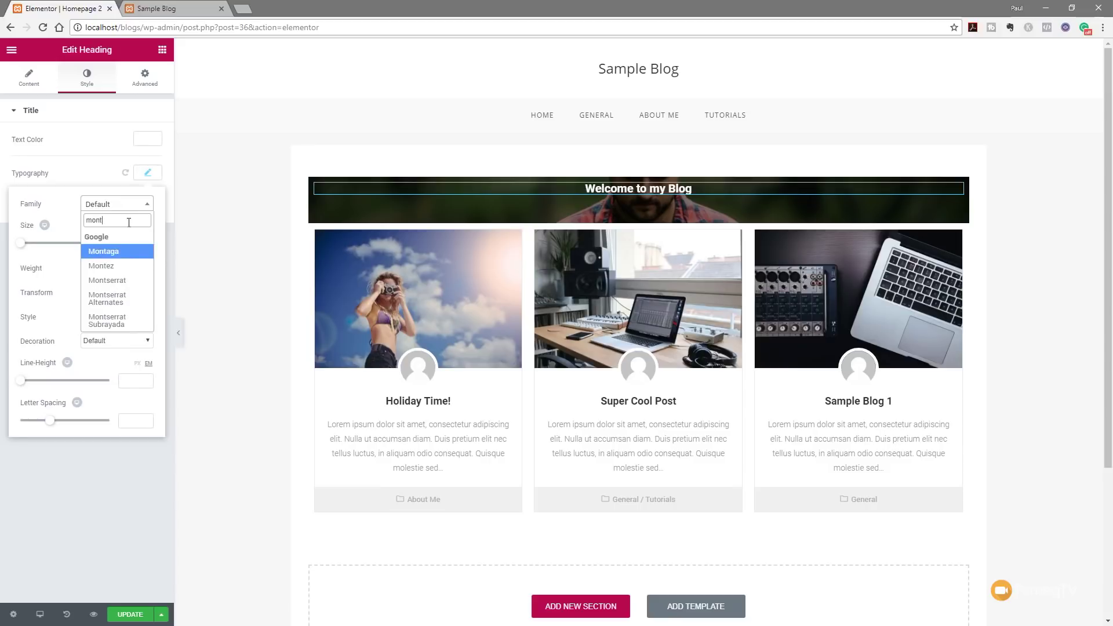
click(123, 280)
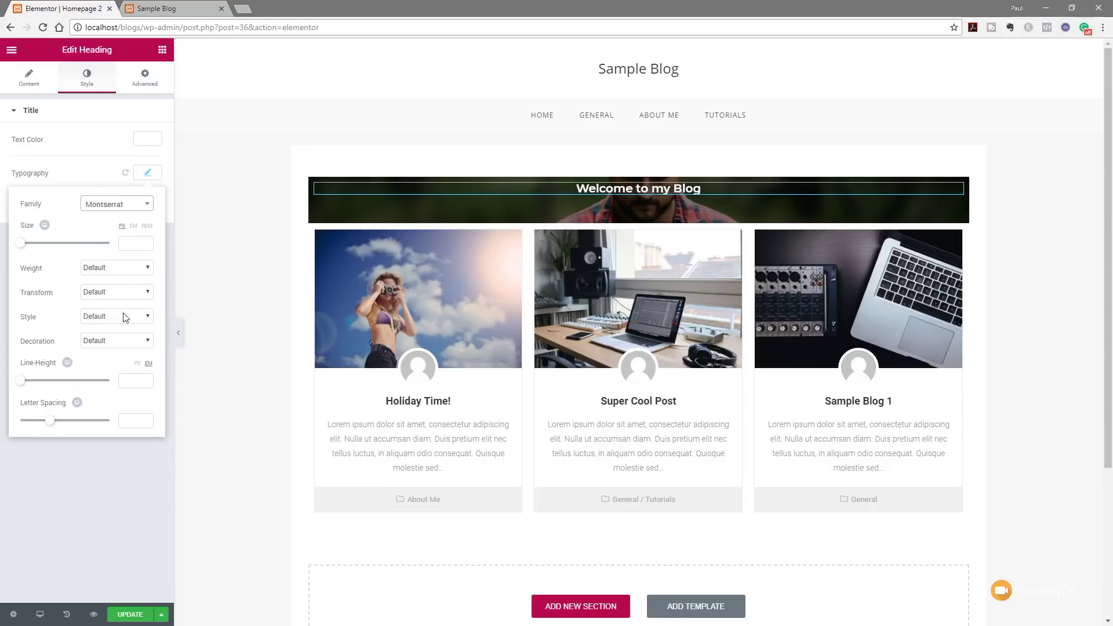
Step: Set the welcome heading's typography to size 50 px, weight 700 and Uppercase transform
drag(25, 247, 45, 246)
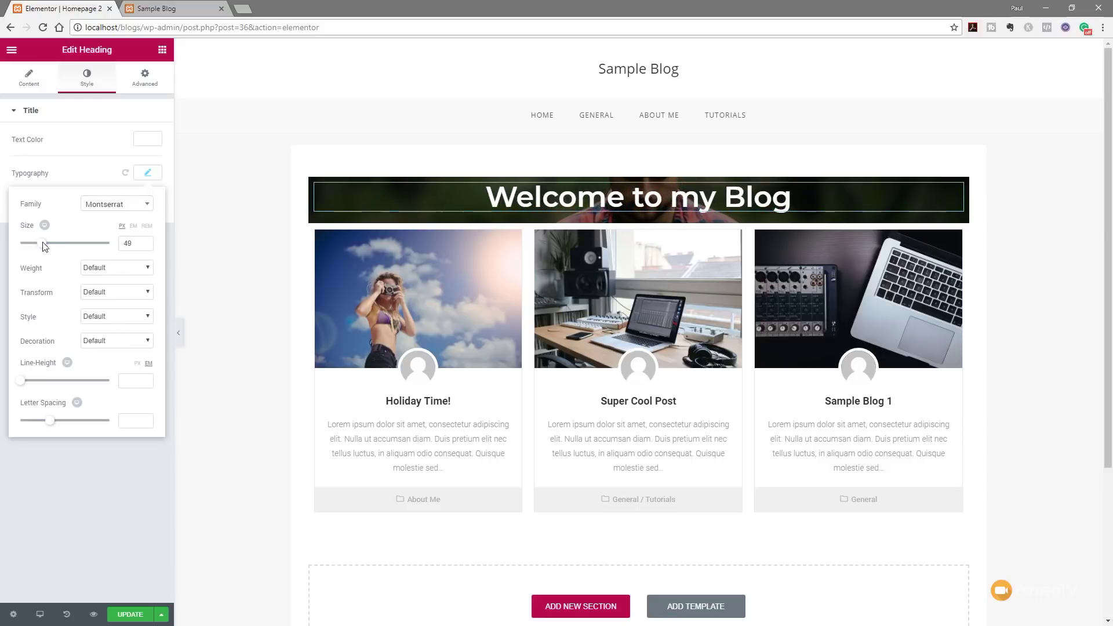
click(144, 241)
click(128, 269)
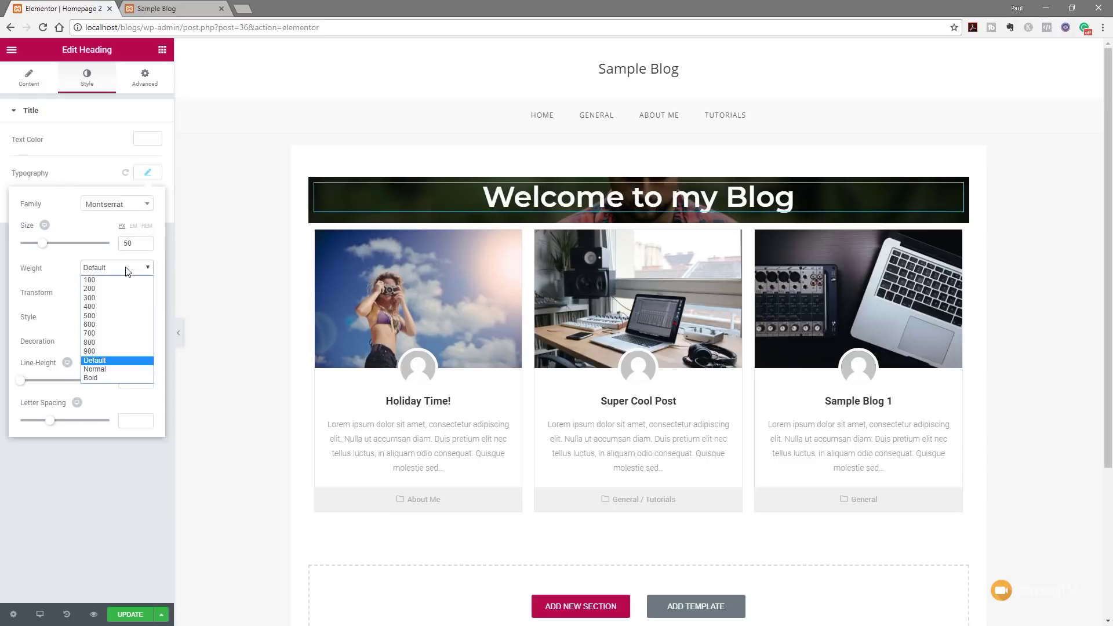
click(114, 334)
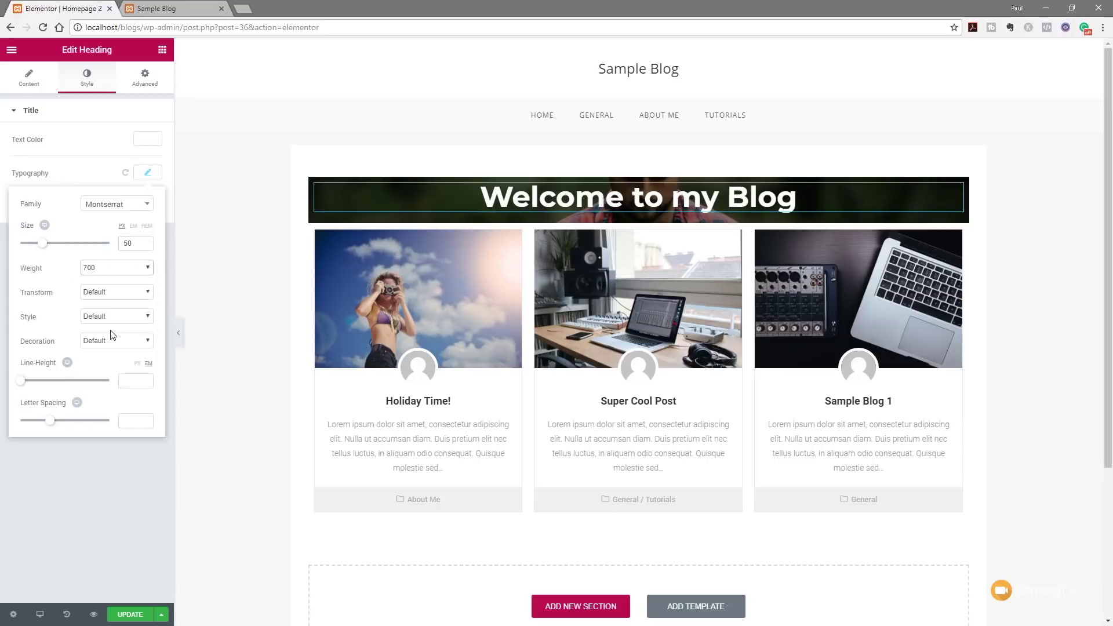
click(107, 293)
click(107, 306)
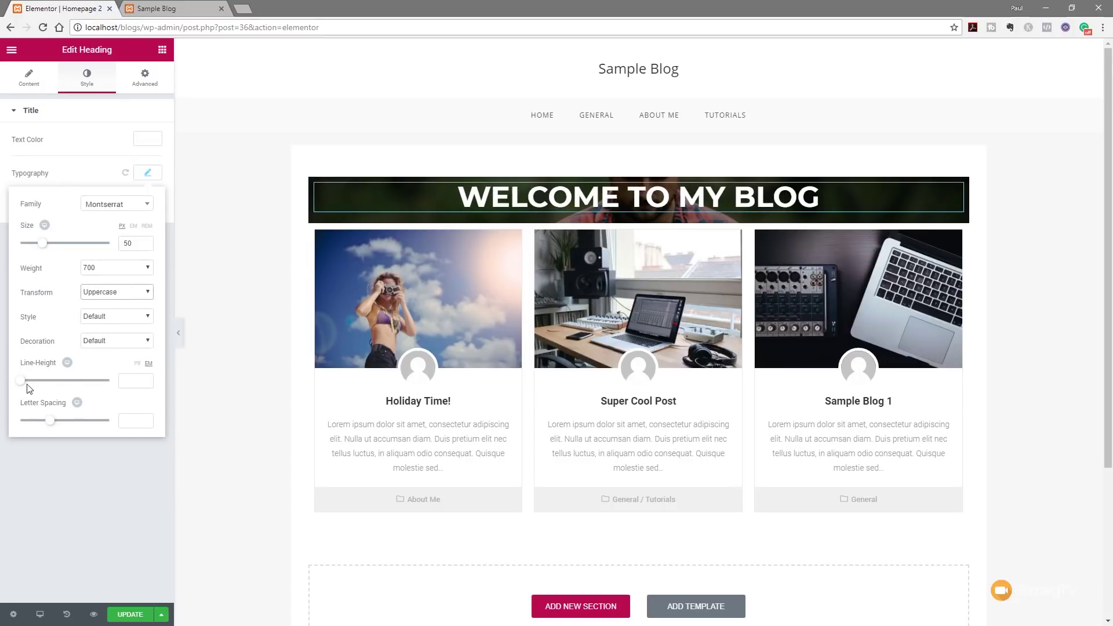
click(89, 482)
Step: Give the welcome heading a text shadow in fully opaque black #000000
click(147, 207)
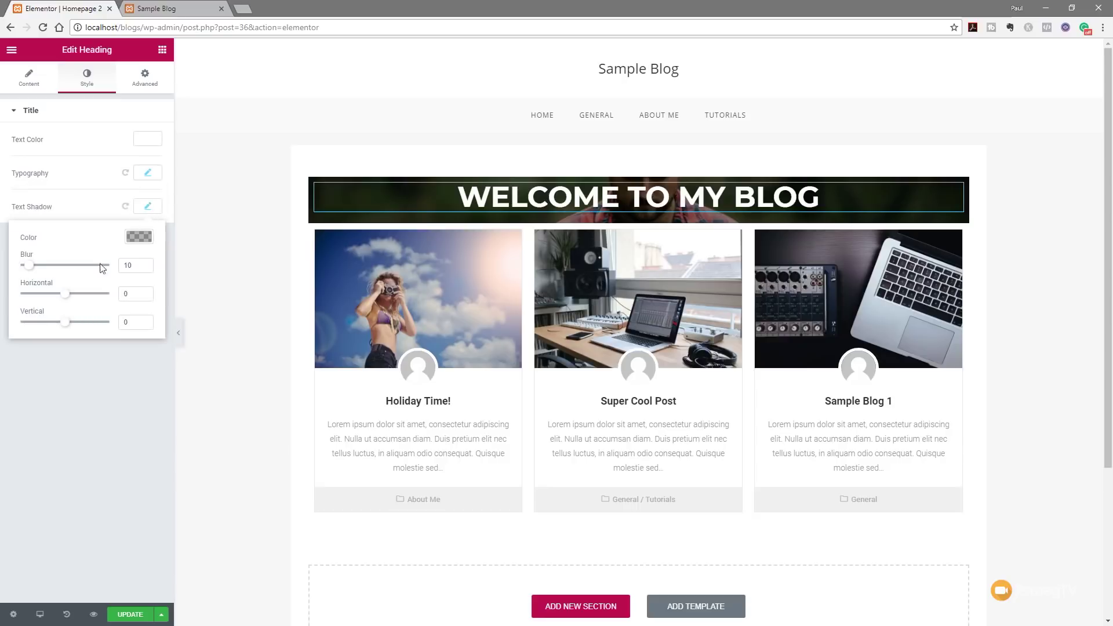
click(139, 236)
drag(145, 350, 144, 264)
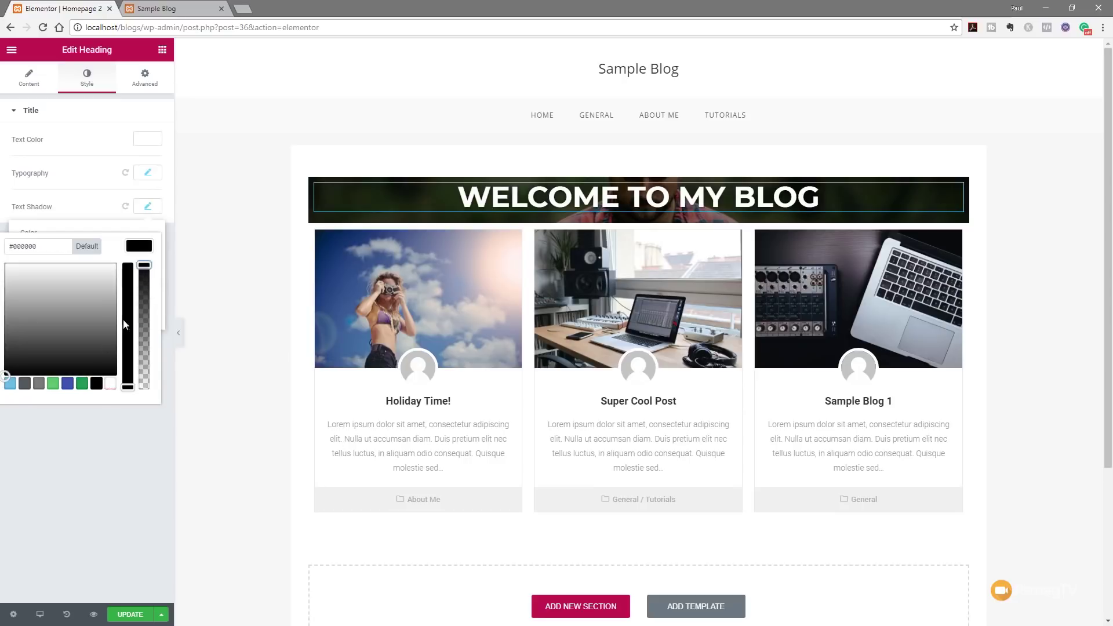
click(102, 450)
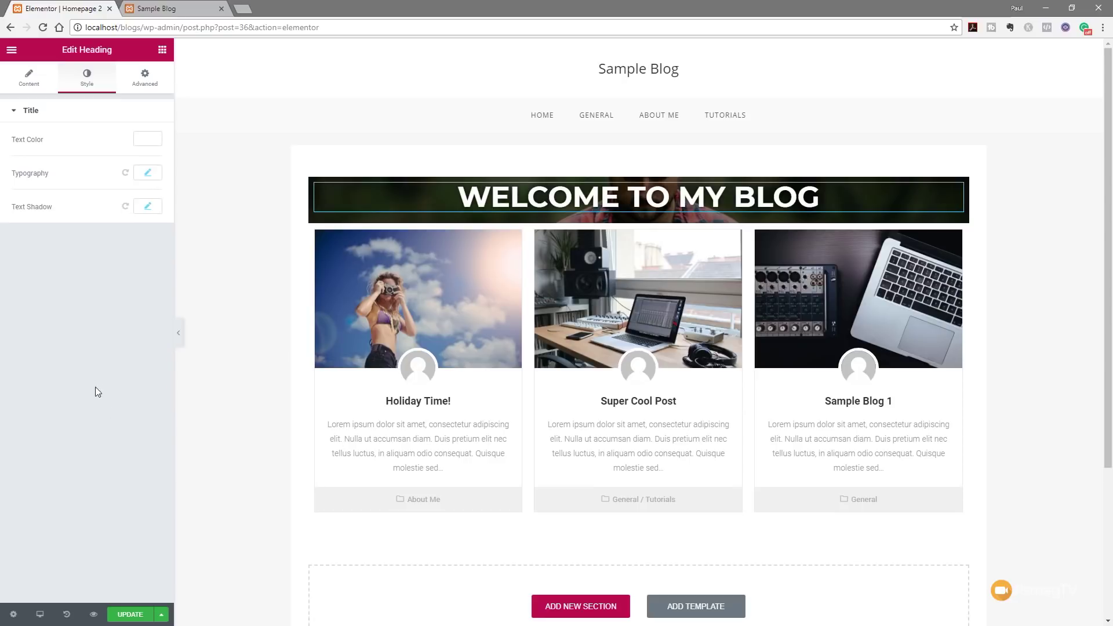
Step: Reduce the blur of the welcome heading's text shadow and increase its horizontal offset slightly
click(147, 208)
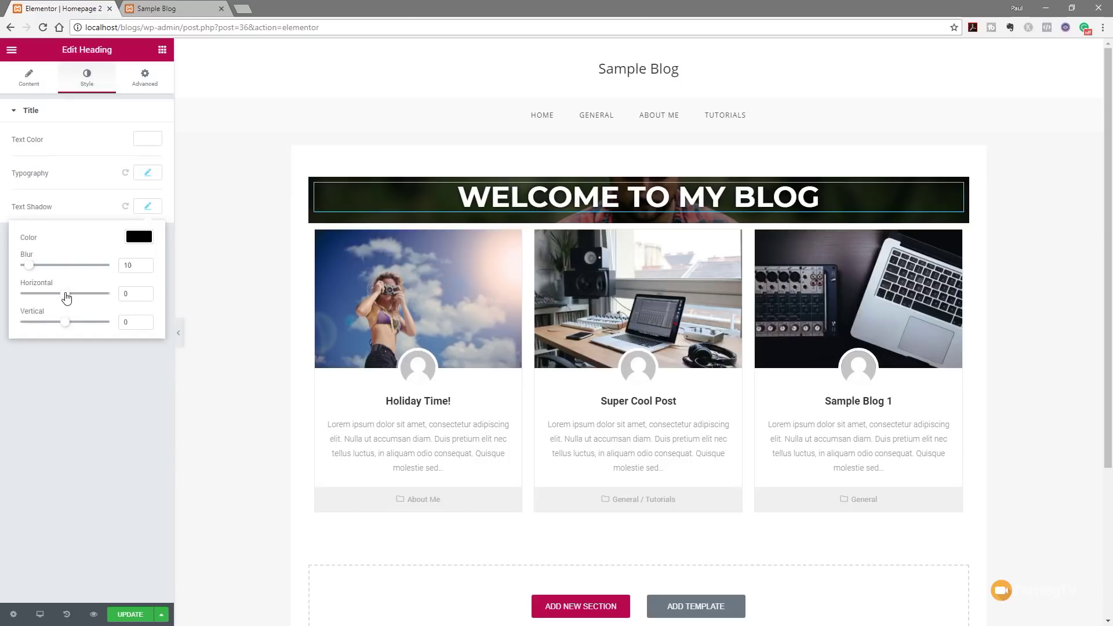
drag(30, 266, 25, 273)
click(145, 291)
click(145, 290)
click(126, 382)
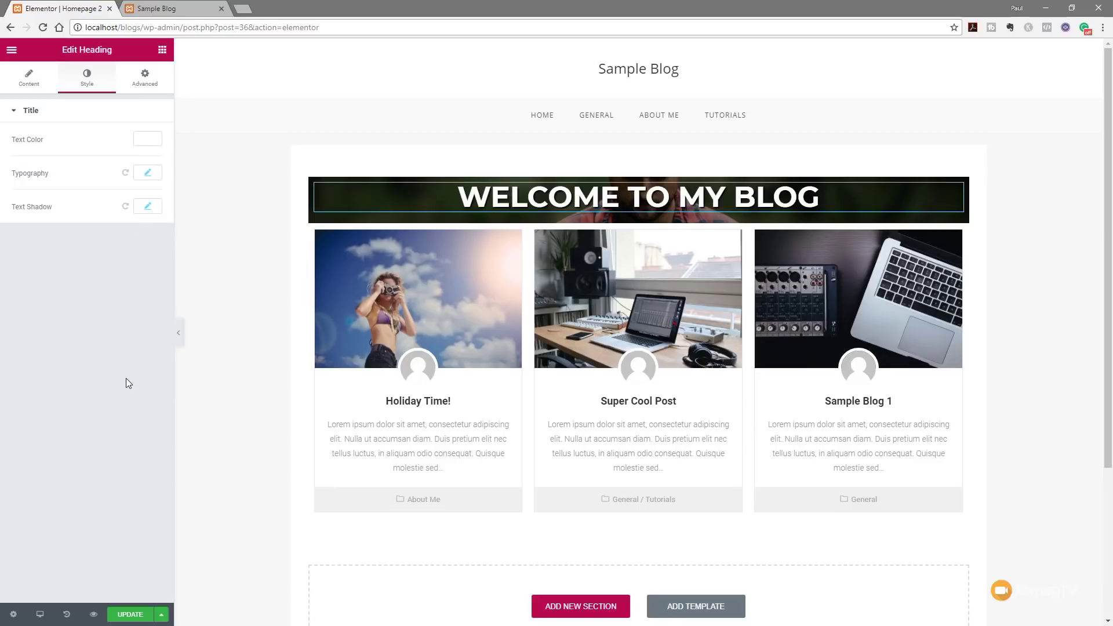
Step: Add a solid Divider below the welcome heading with weight 3 and white color
click(163, 53)
drag(56, 306, 596, 215)
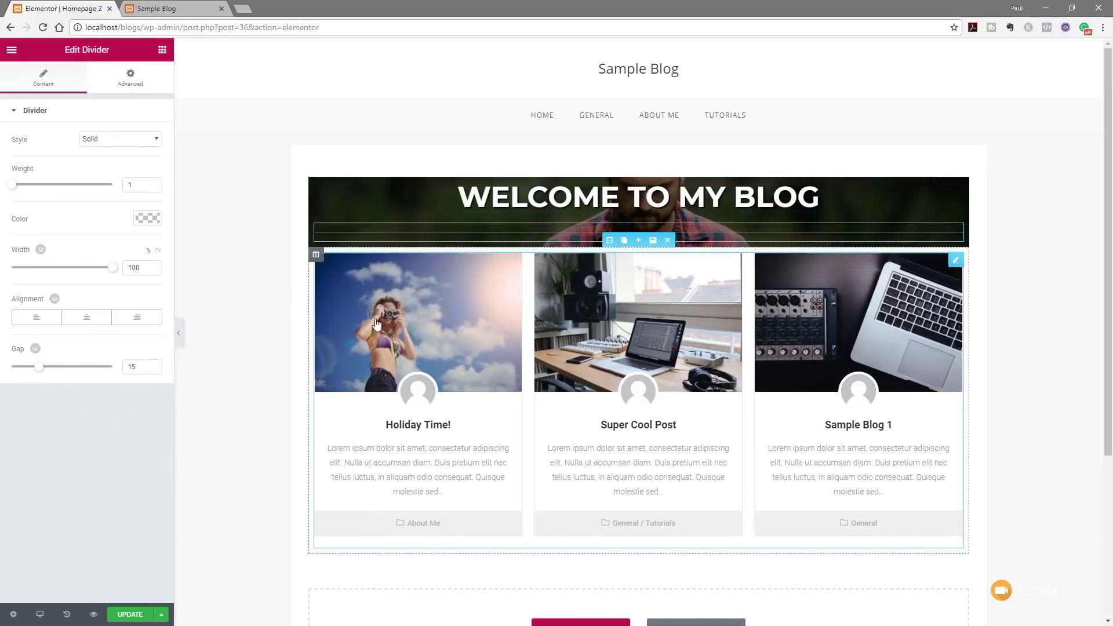
click(154, 183)
click(153, 183)
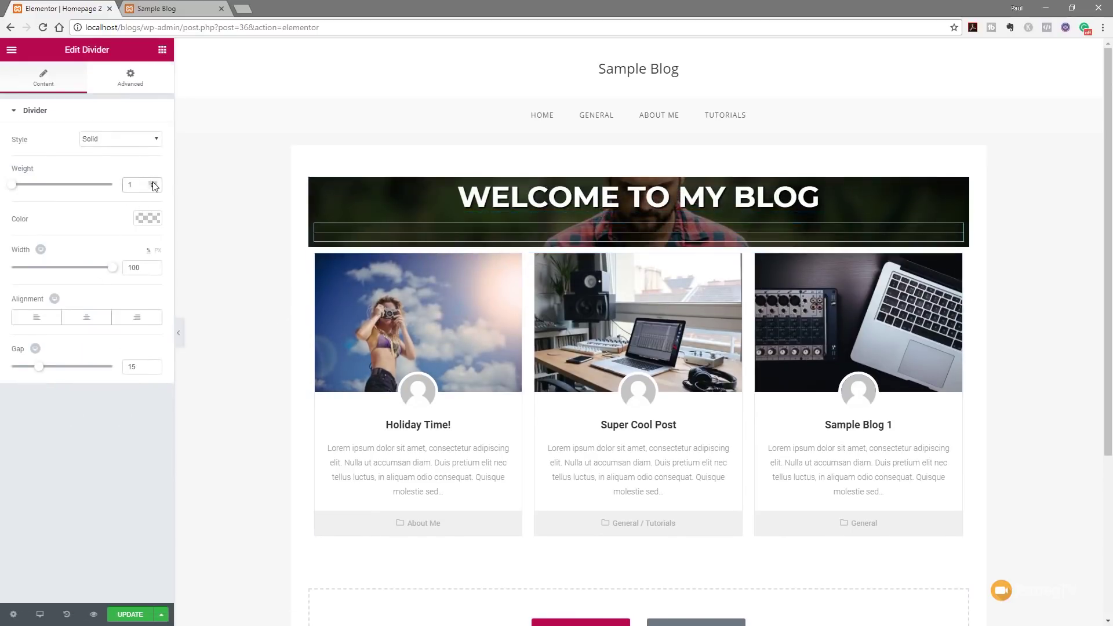
click(146, 218)
drag(89, 286, 5, 237)
click(81, 449)
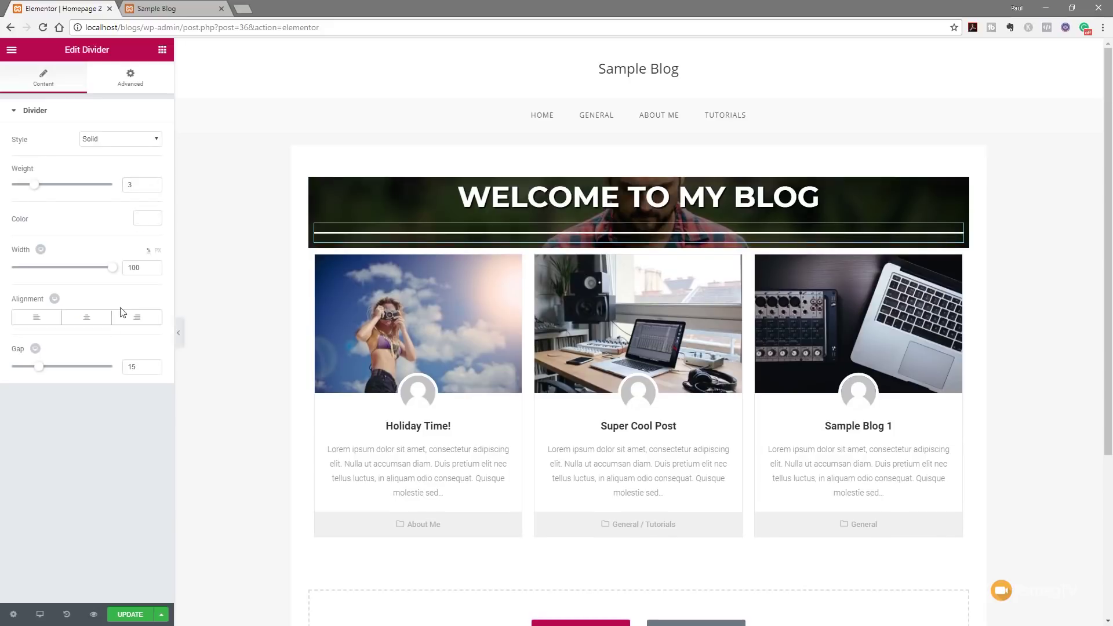
Step: Set the divider's width to 10%, center it and set its gap to 2
drag(112, 268, 23, 273)
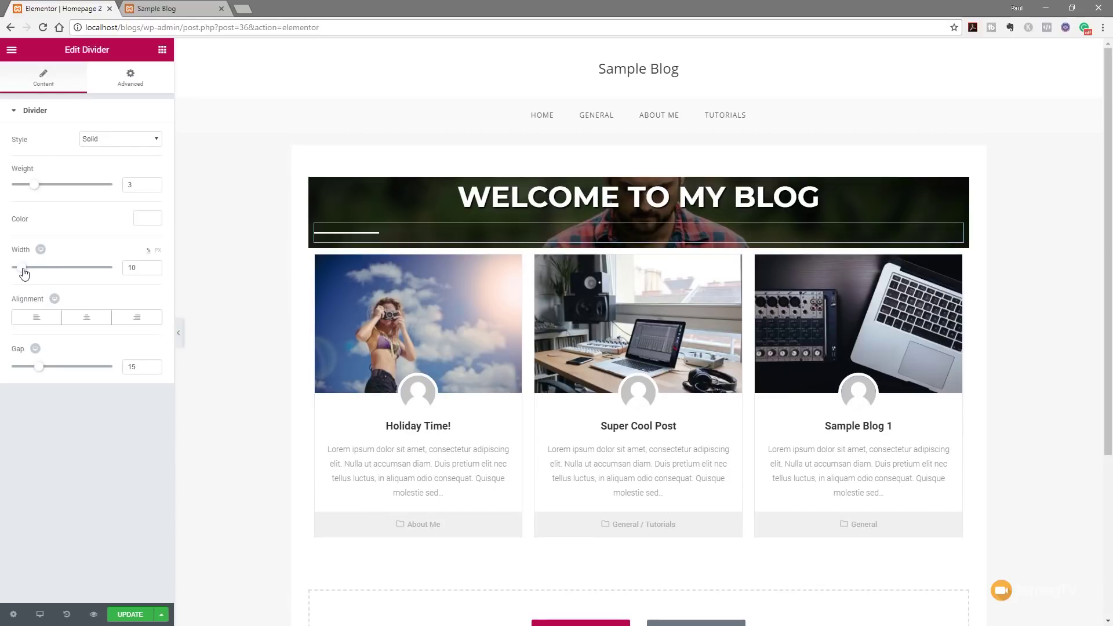
click(96, 323)
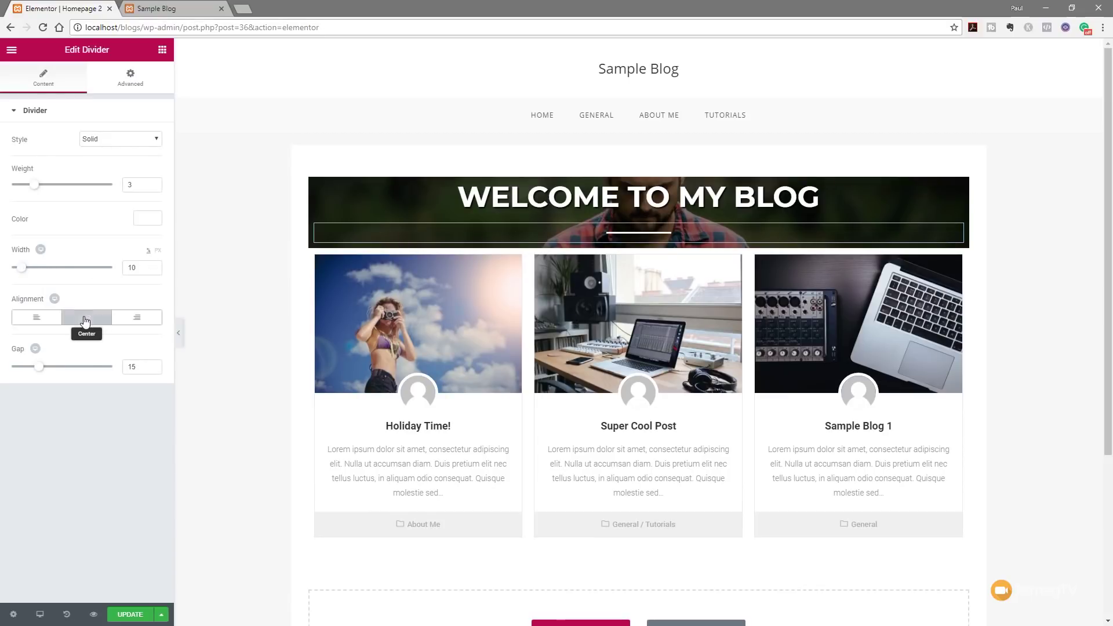
drag(37, 368, 7, 371)
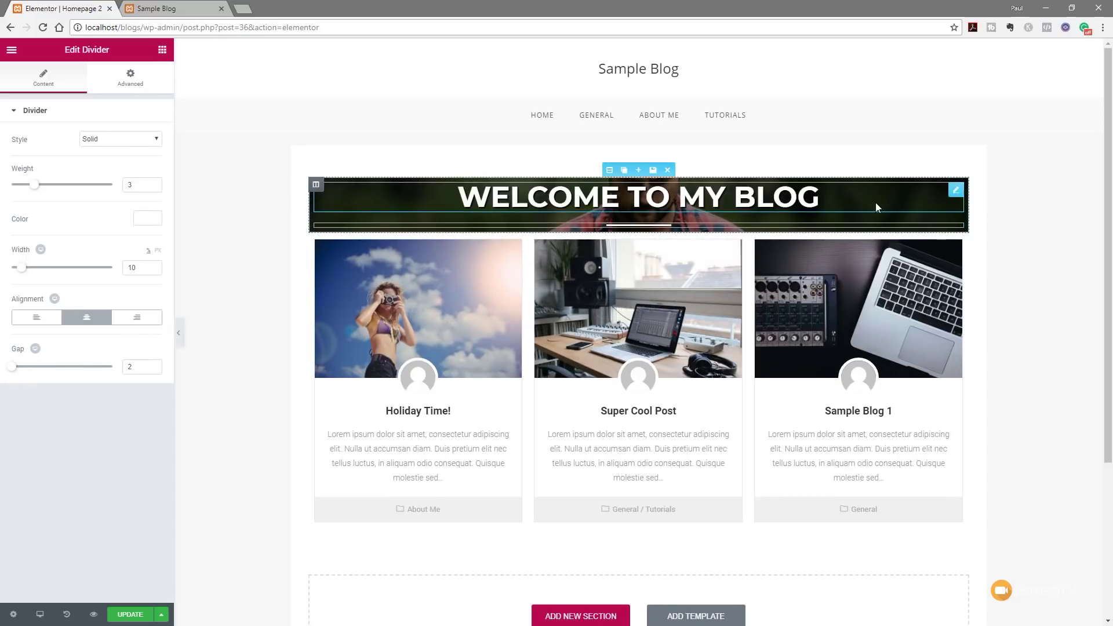
Step: Duplicate the welcome heading and move one copy below the divider
click(955, 189)
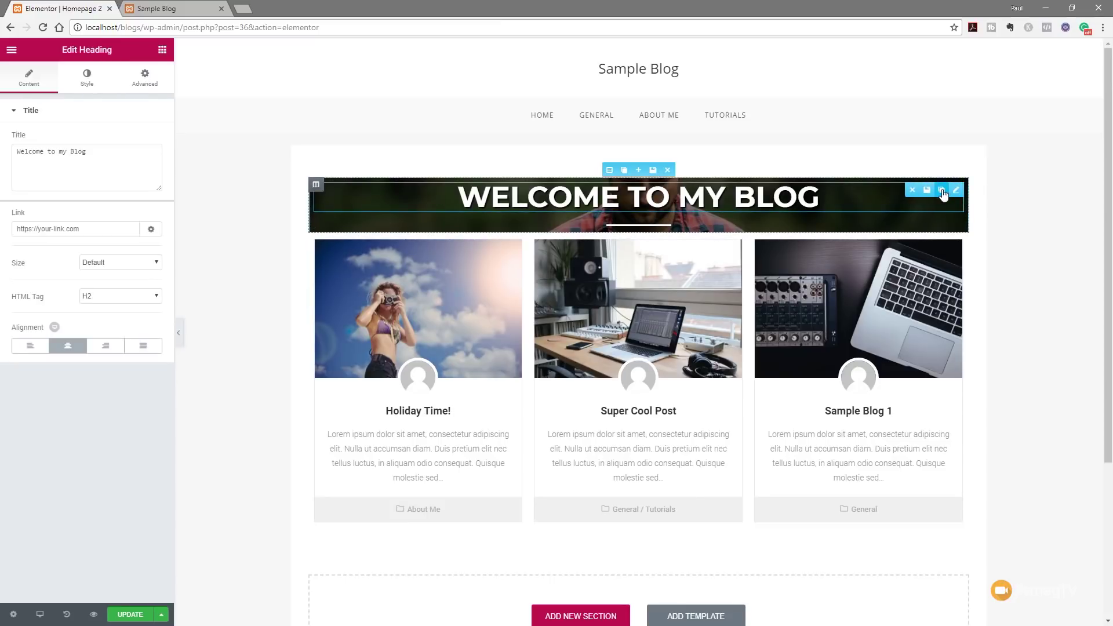
click(941, 189)
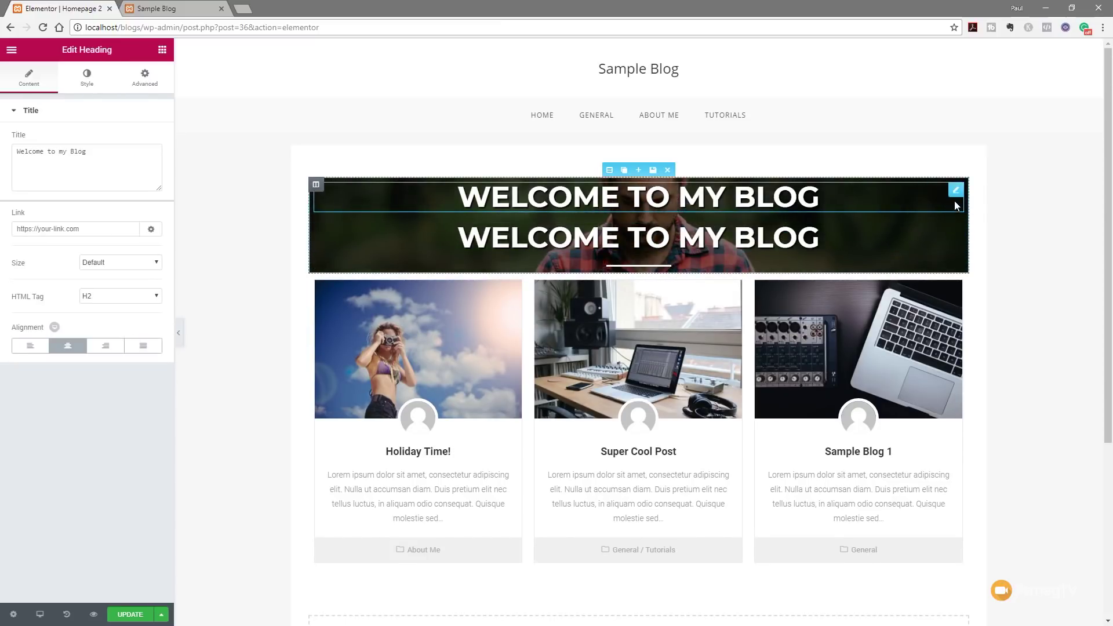
drag(954, 188, 660, 228)
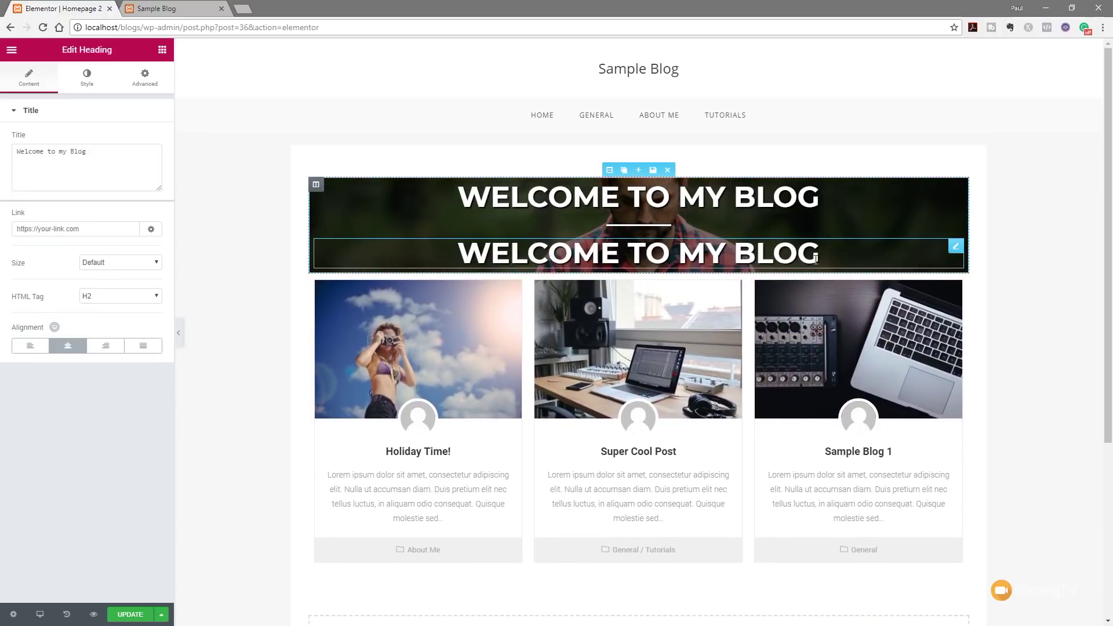
Step: Change the lower heading's text to "All things about me!" and its HTML tag to H3
drag(105, 172, 10, 148)
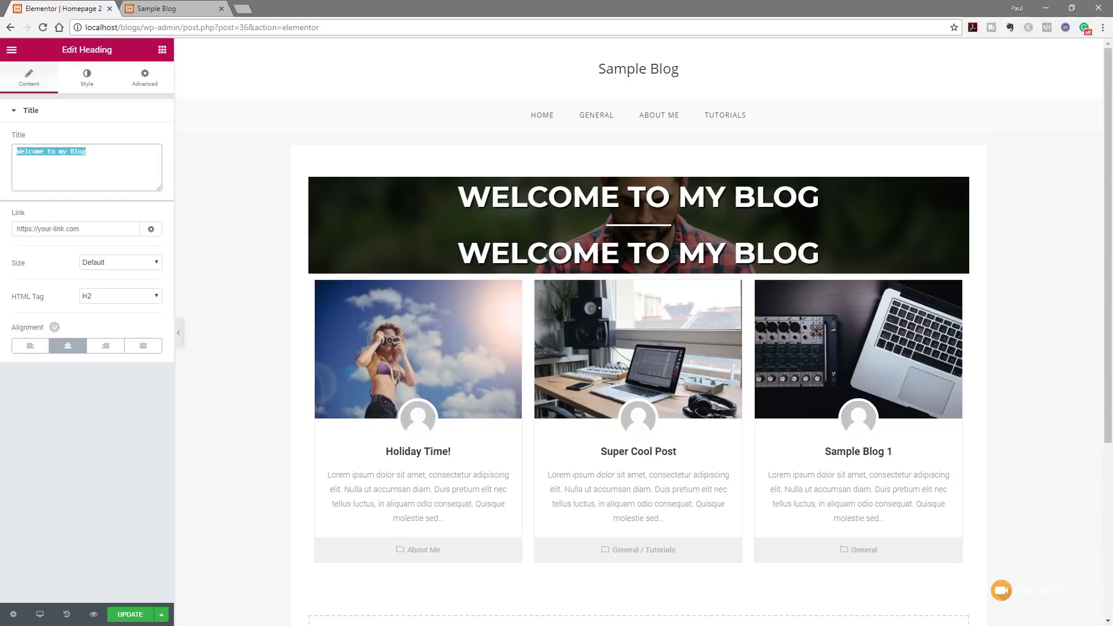
text(All things about me!)
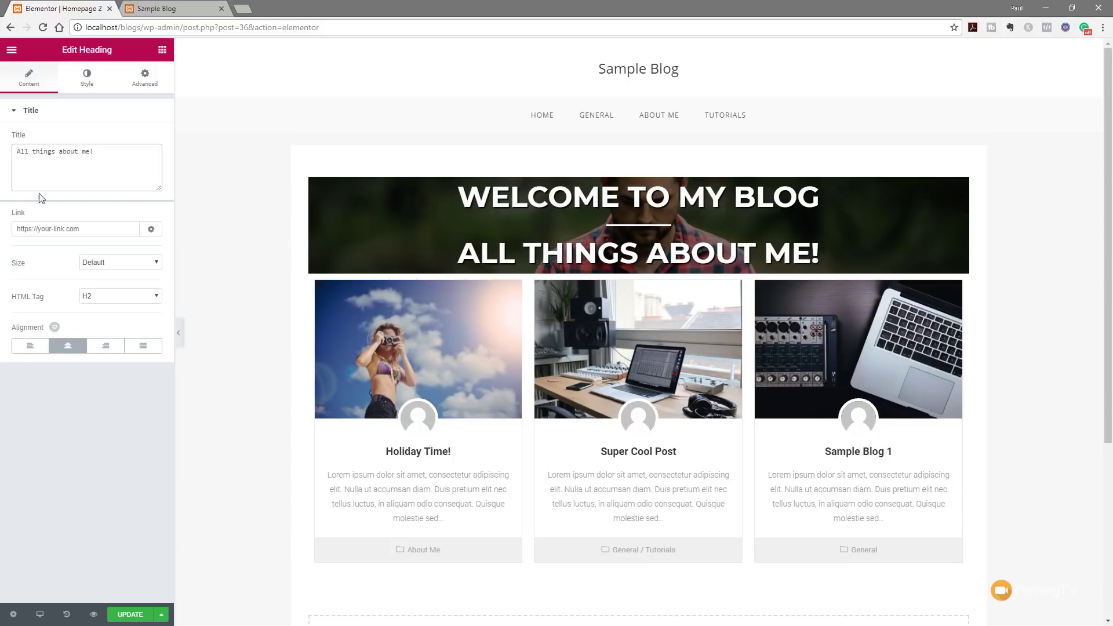
click(122, 297)
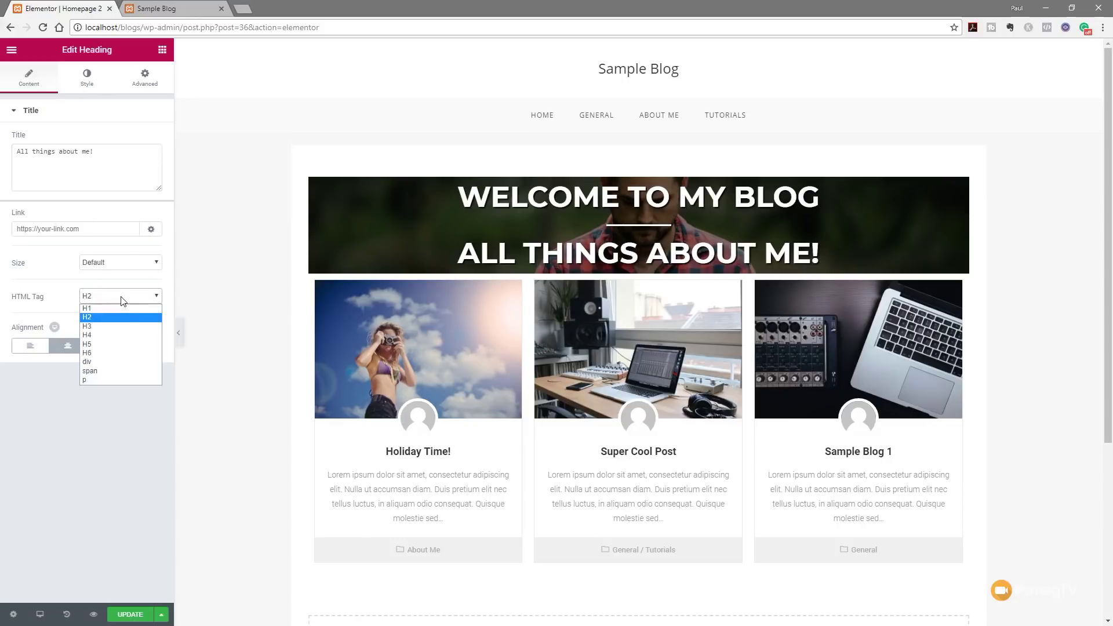
click(115, 326)
Step: Set the "All things about me!" heading's typography to size 25 px and weight 400
click(95, 84)
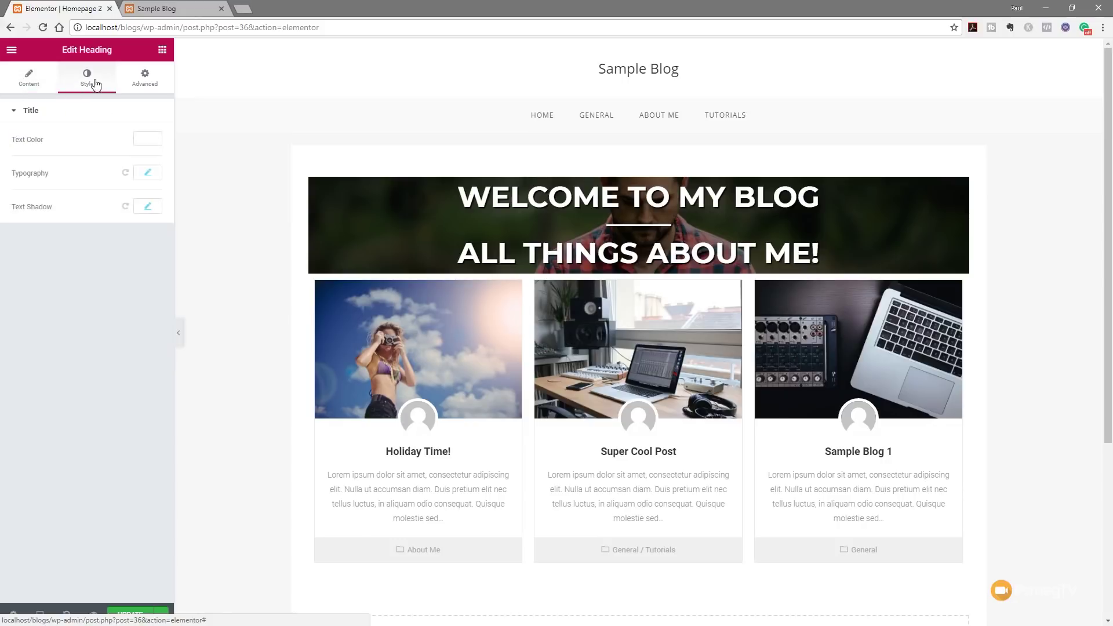
click(146, 174)
drag(38, 250, 32, 250)
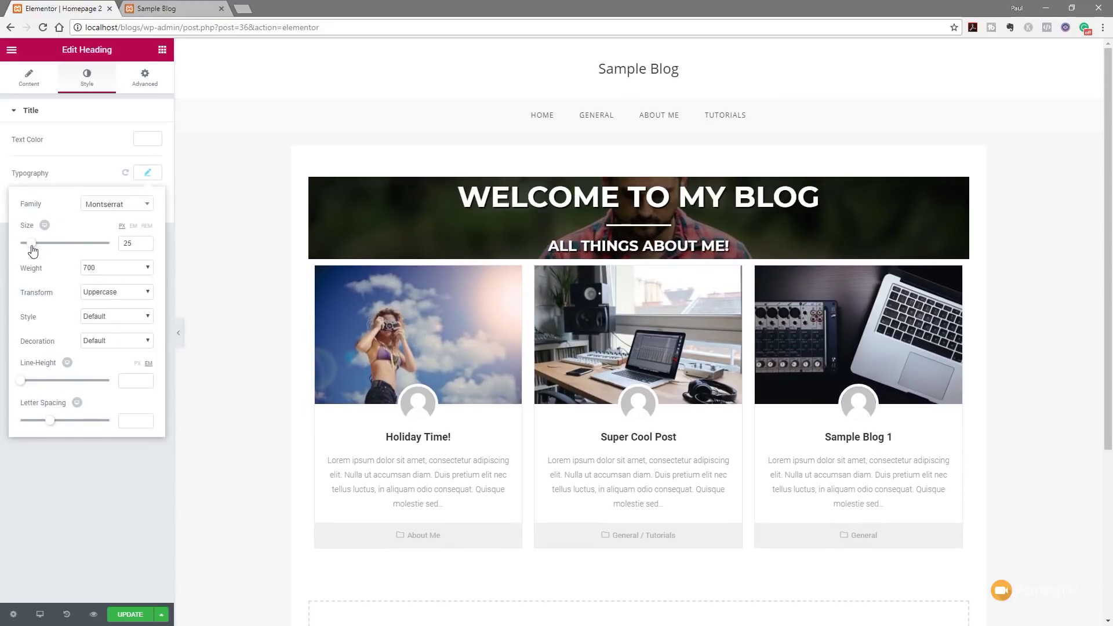
click(111, 268)
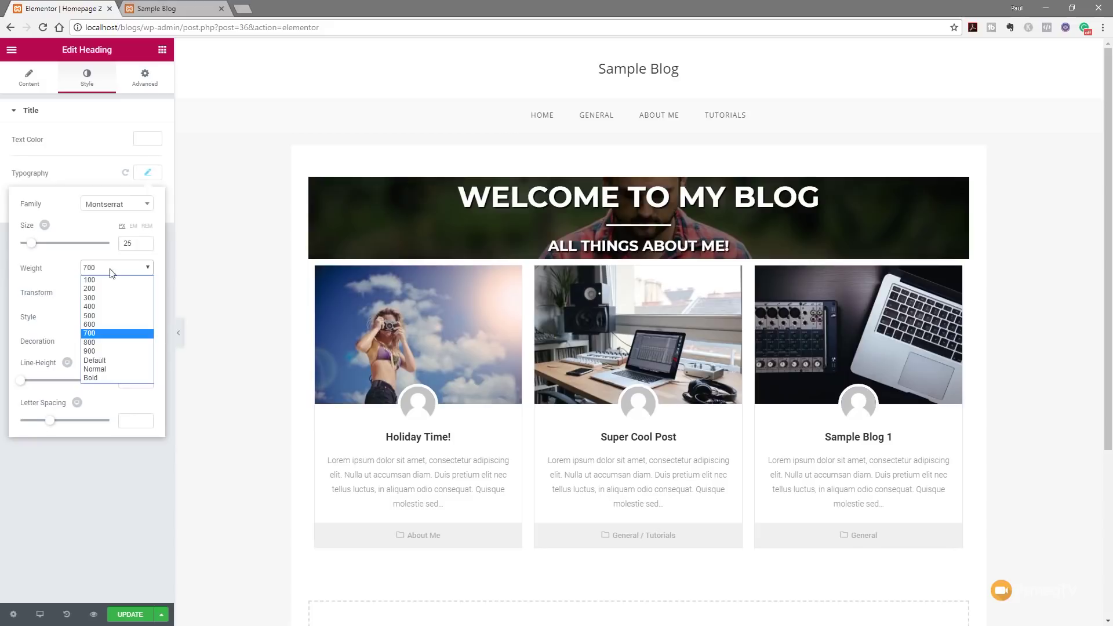
click(102, 307)
click(109, 517)
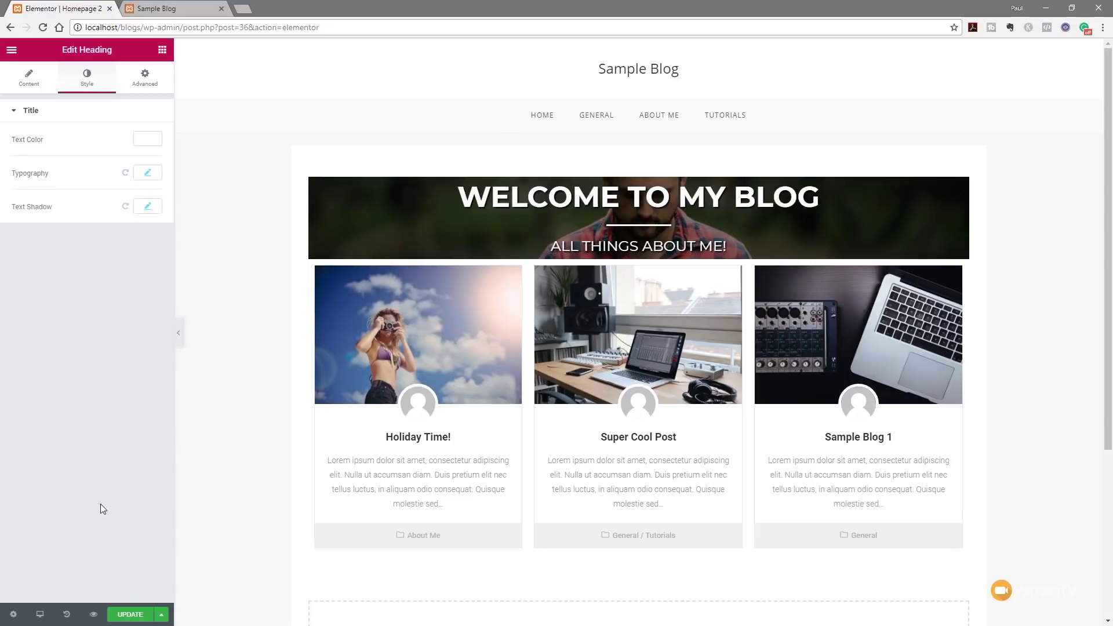
Step: Set the welcome banner column's top and bottom padding to 100 px each, with the sides unlinked
click(144, 78)
click(869, 236)
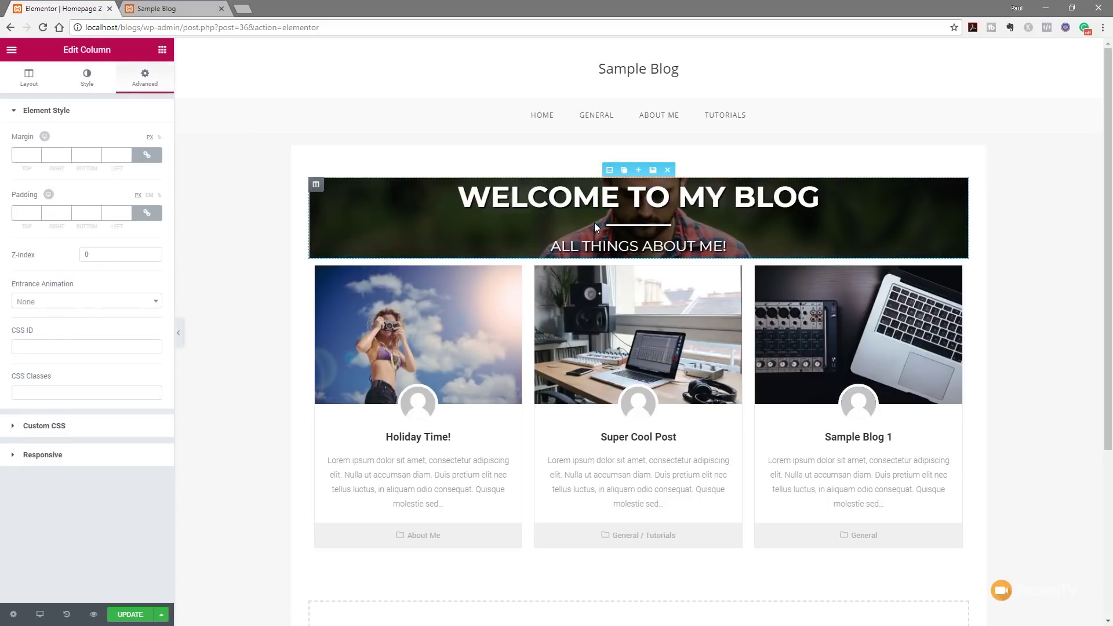
mouse_move(317, 184)
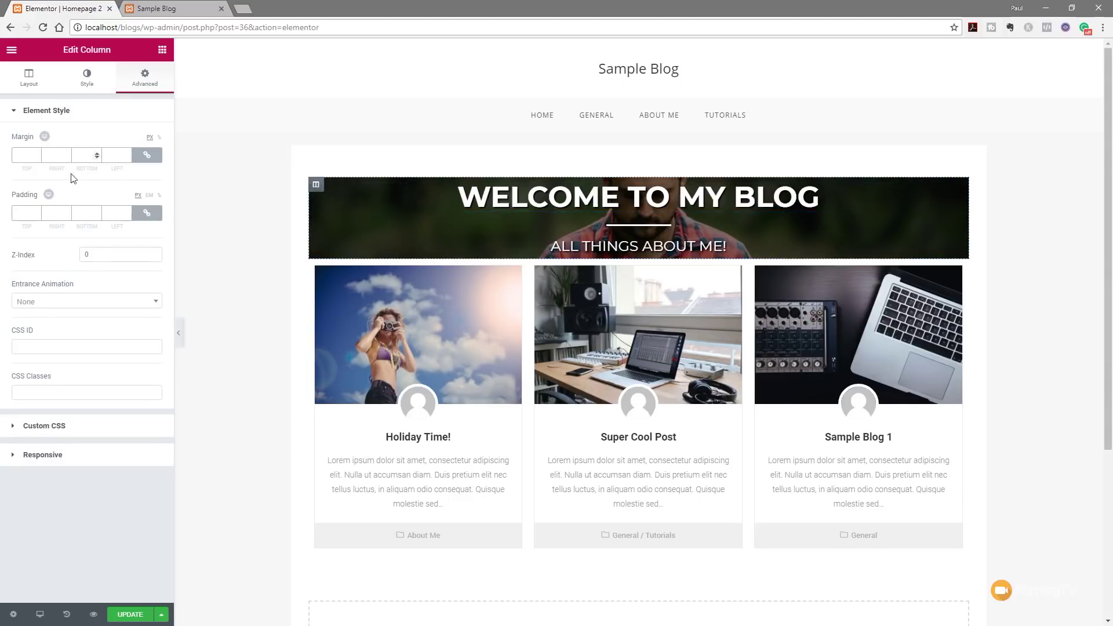
click(146, 212)
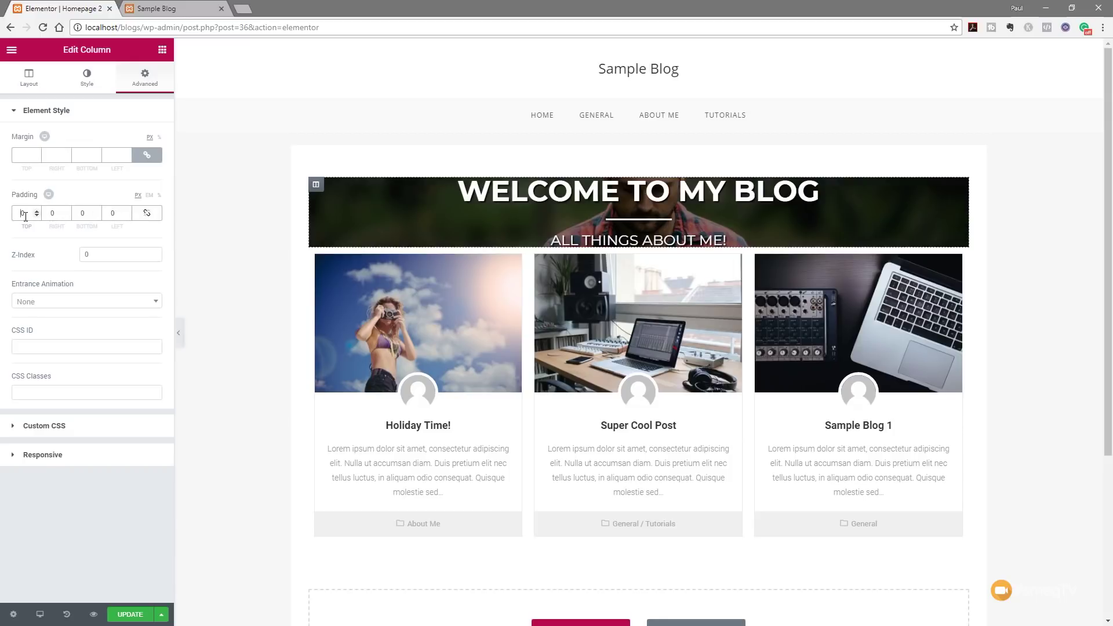
text(100)
double_click(84, 214)
text(100)
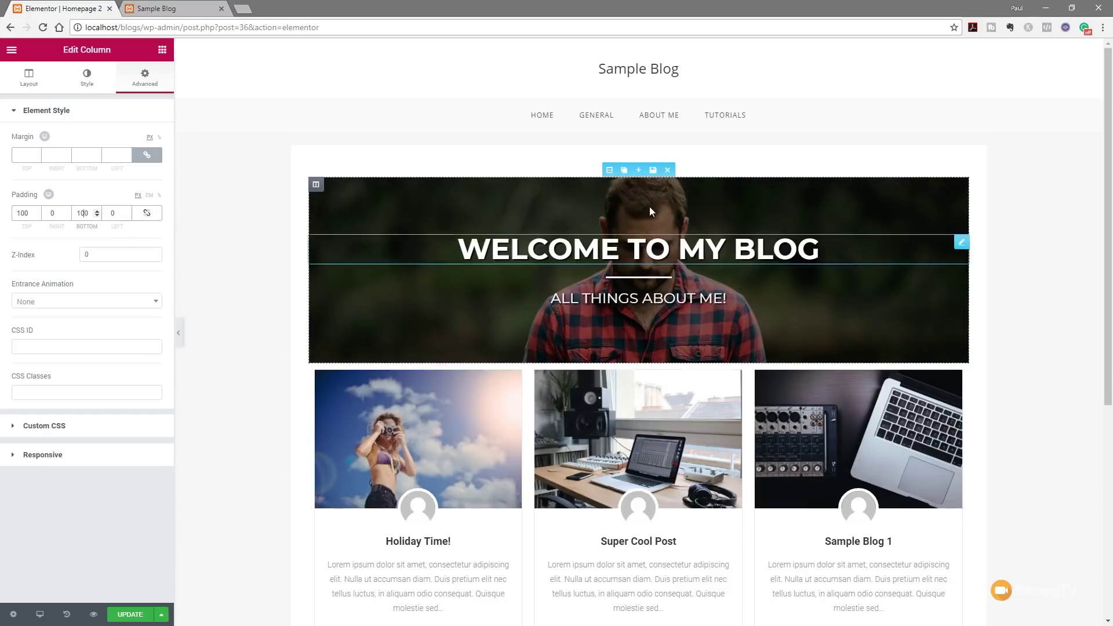
Step: Set the welcome banner section's bottom padding to 50 px
click(609, 169)
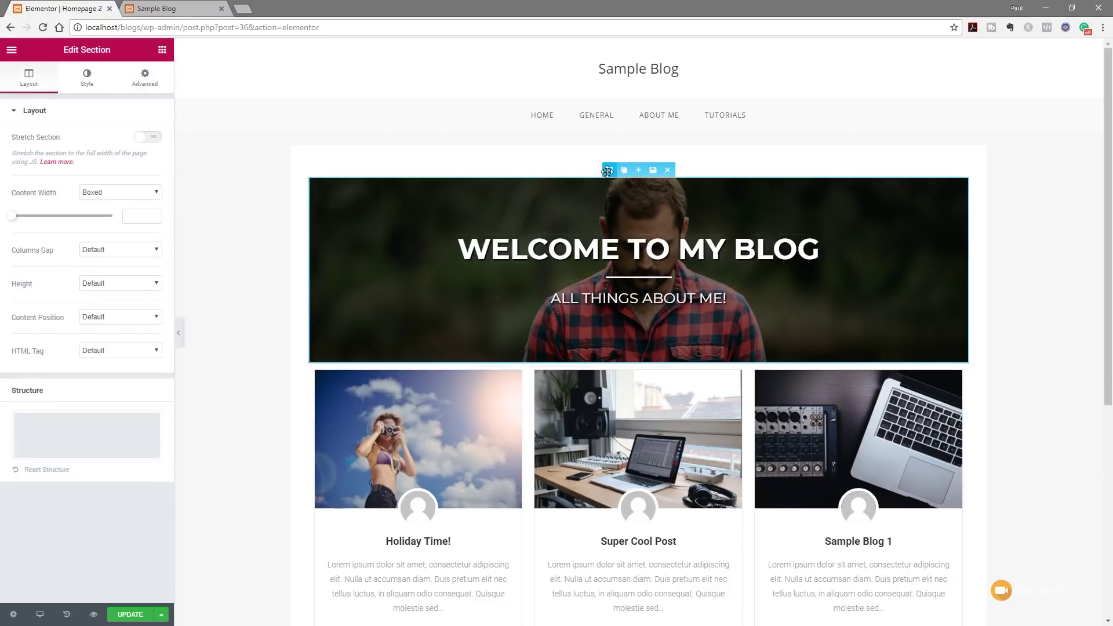
click(154, 87)
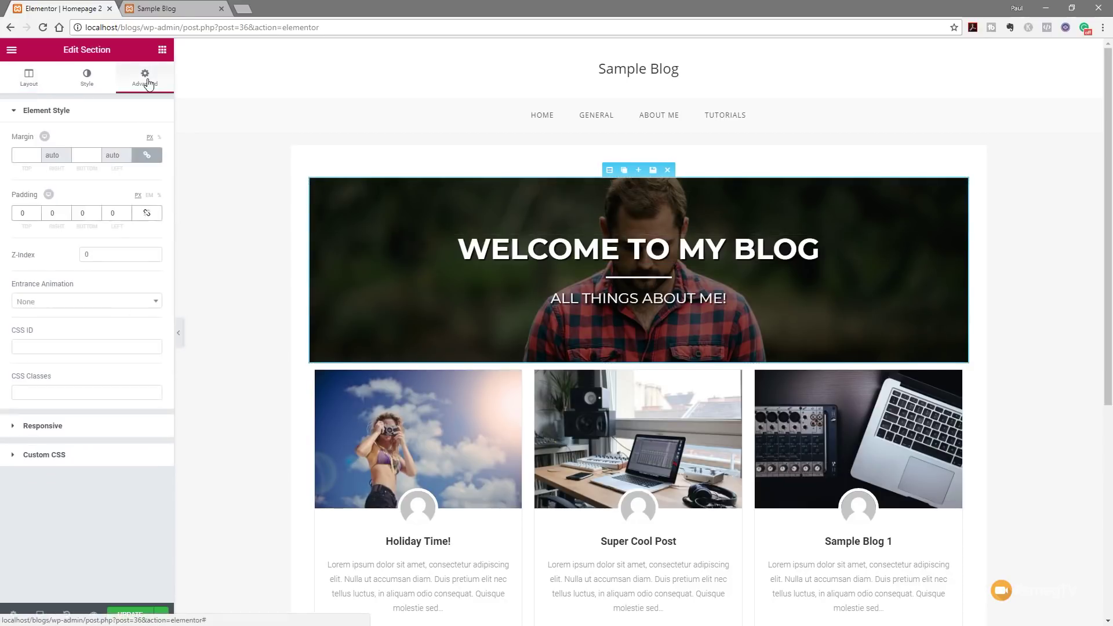
click(149, 214)
double_click(80, 213)
text(50)
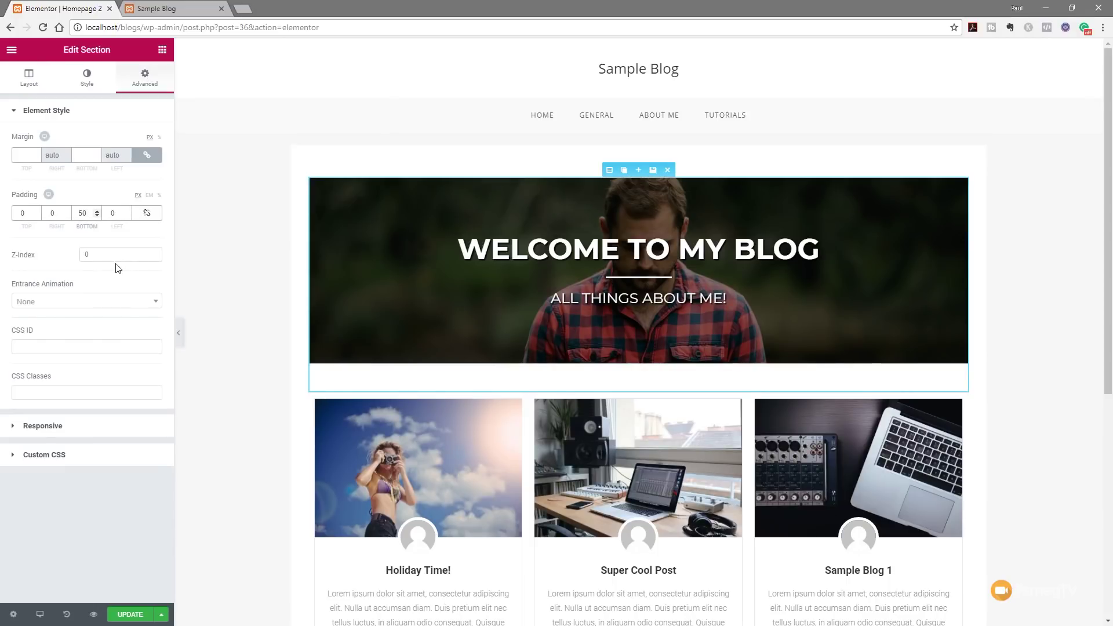
Step: Set the welcome banner section's left and right padding to 10 px each and deselect the section
key(shift+Tab)
click(112, 213)
text(1)
click(51, 213)
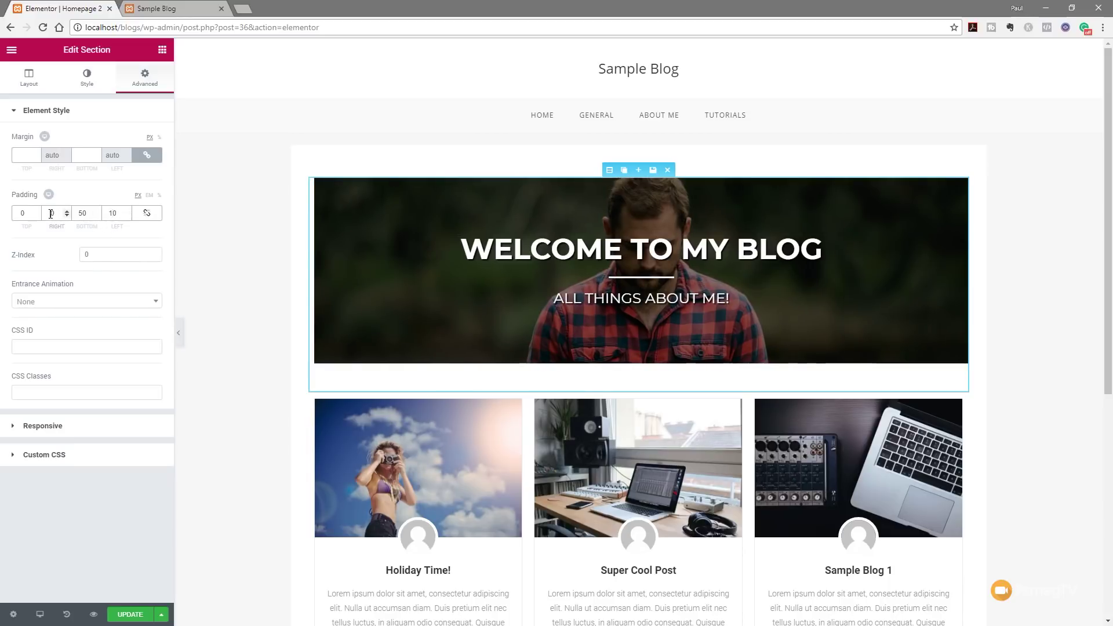
text(1)
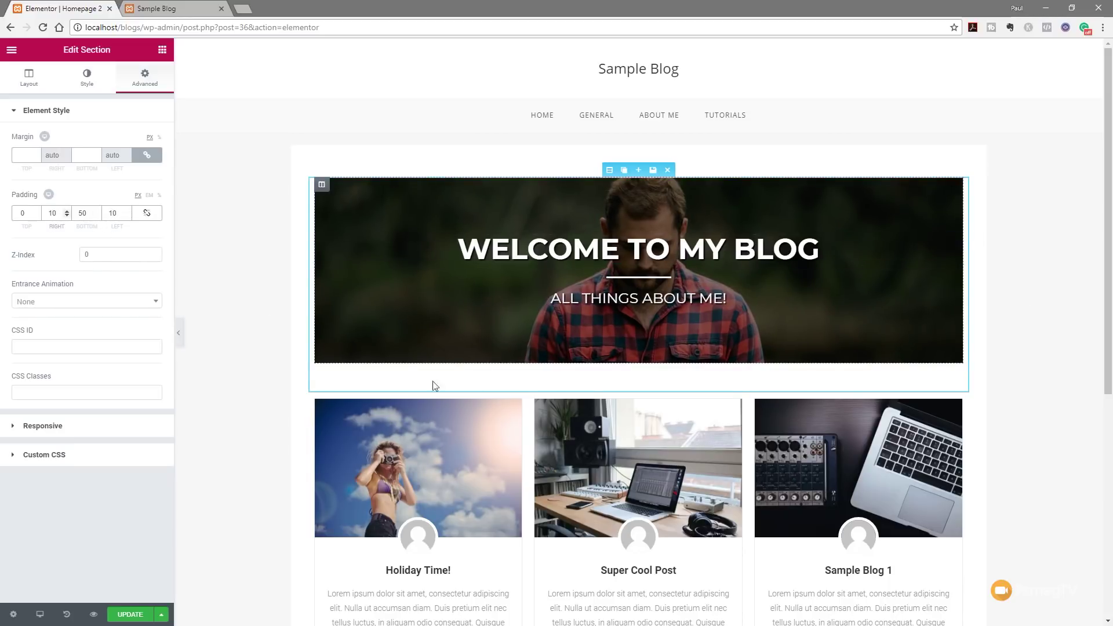
click(284, 400)
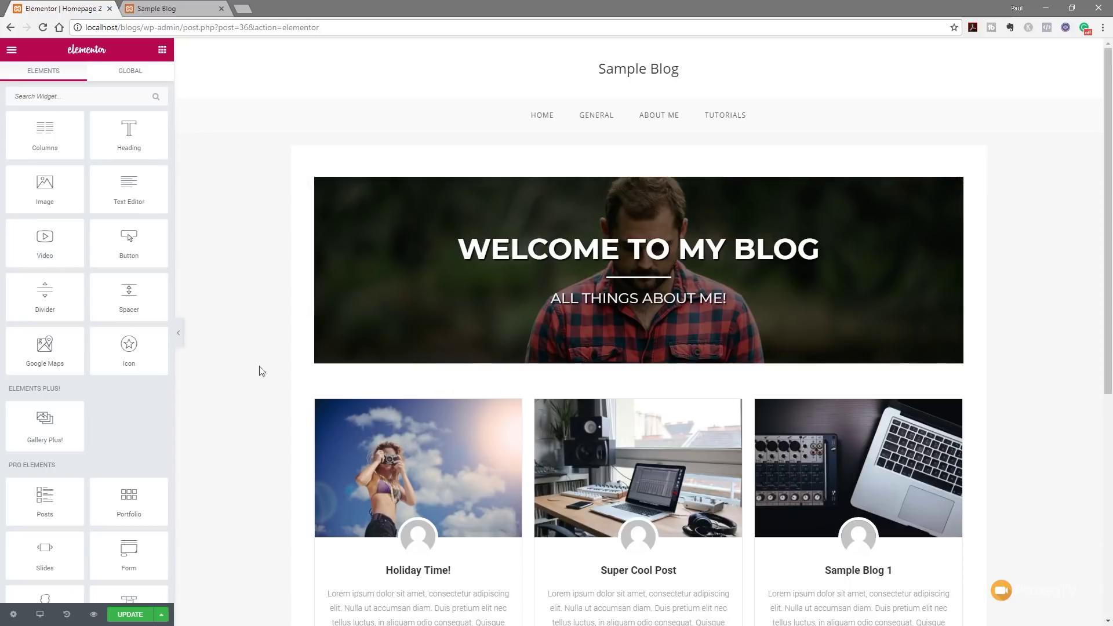
scroll(230, 412, down, 4)
scroll(230, 413, up, 3)
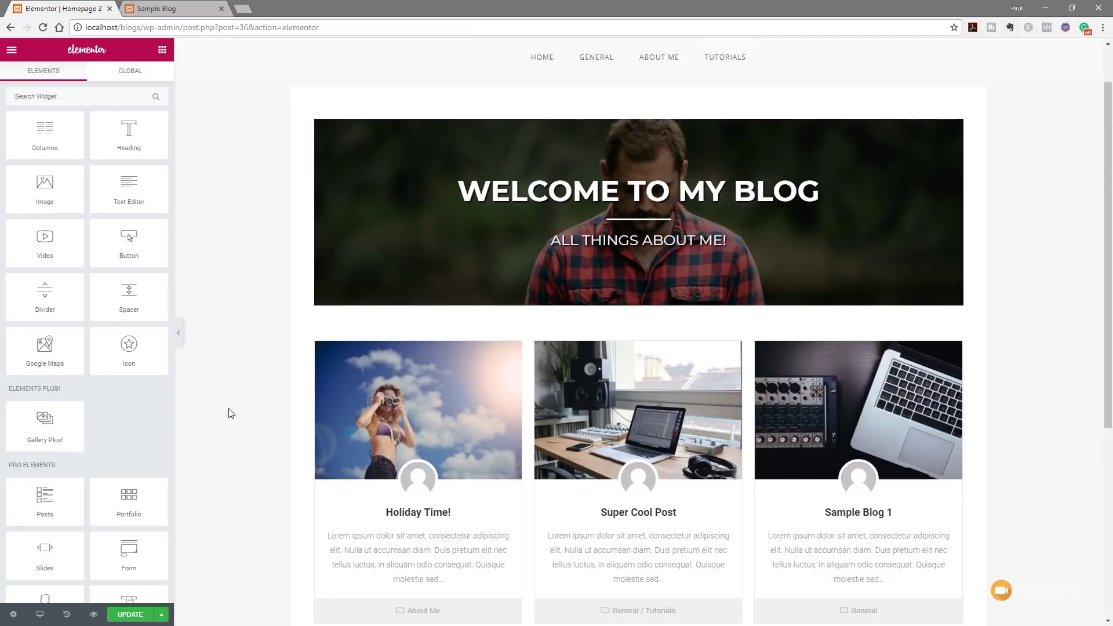
scroll(226, 415, down, 2)
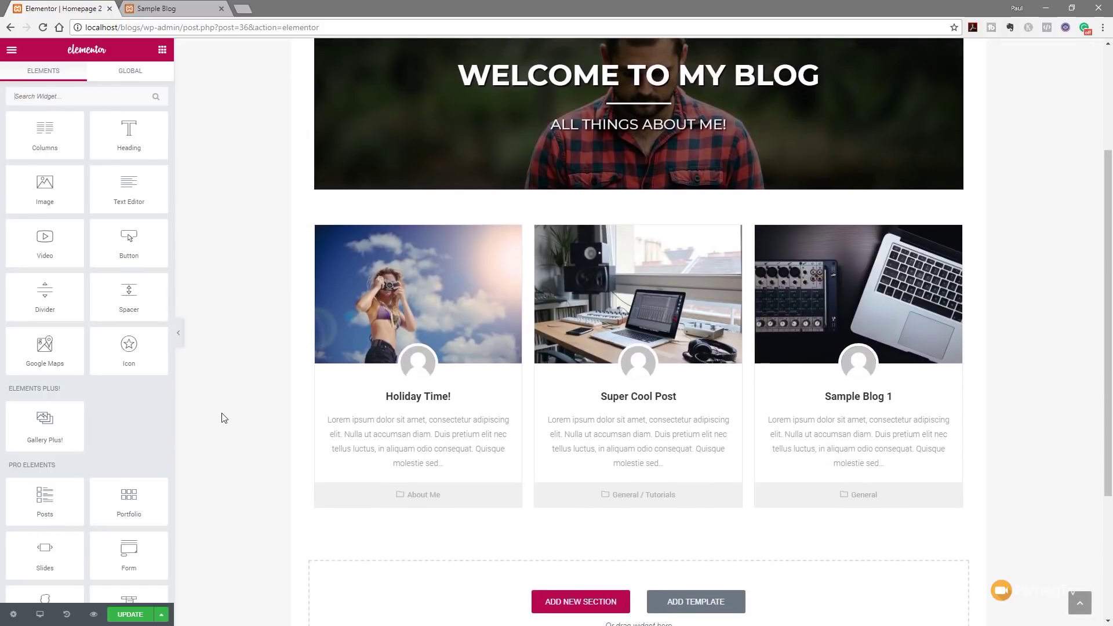
scroll(224, 417, up, 3)
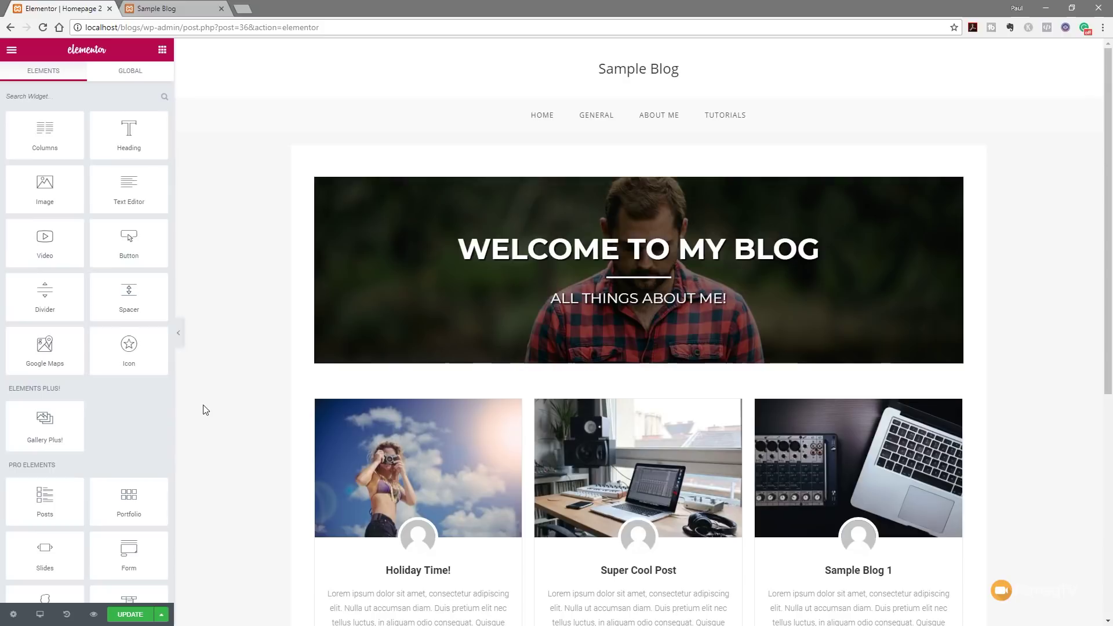
Step: Switch to the tablet preview and set the "Welcome to my Blog" heading's tablet font size to 45 px
click(39, 618)
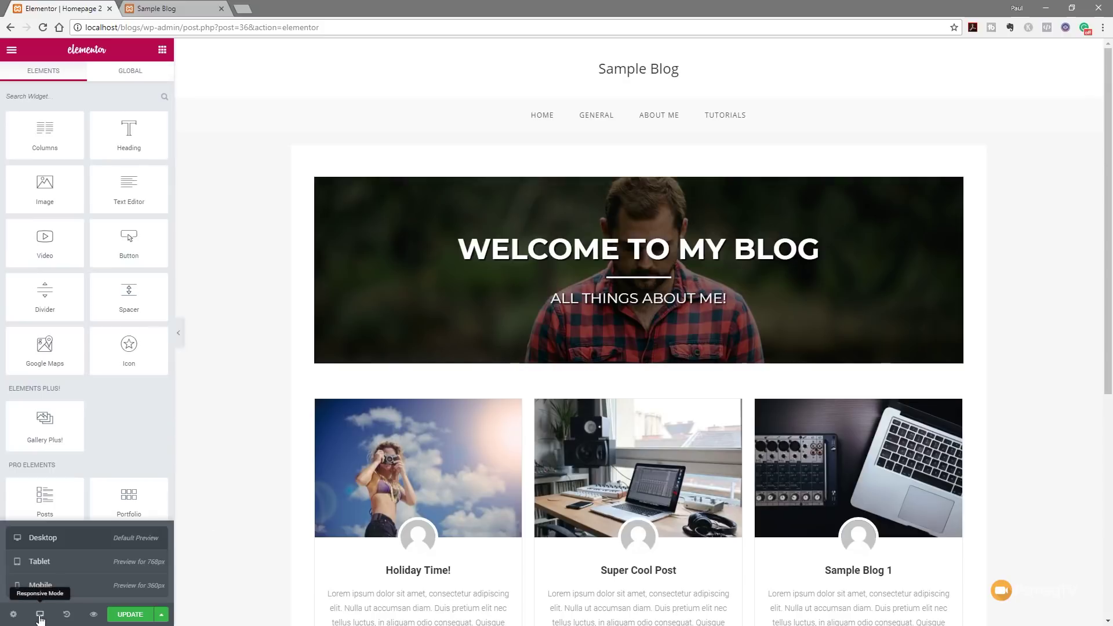
click(68, 563)
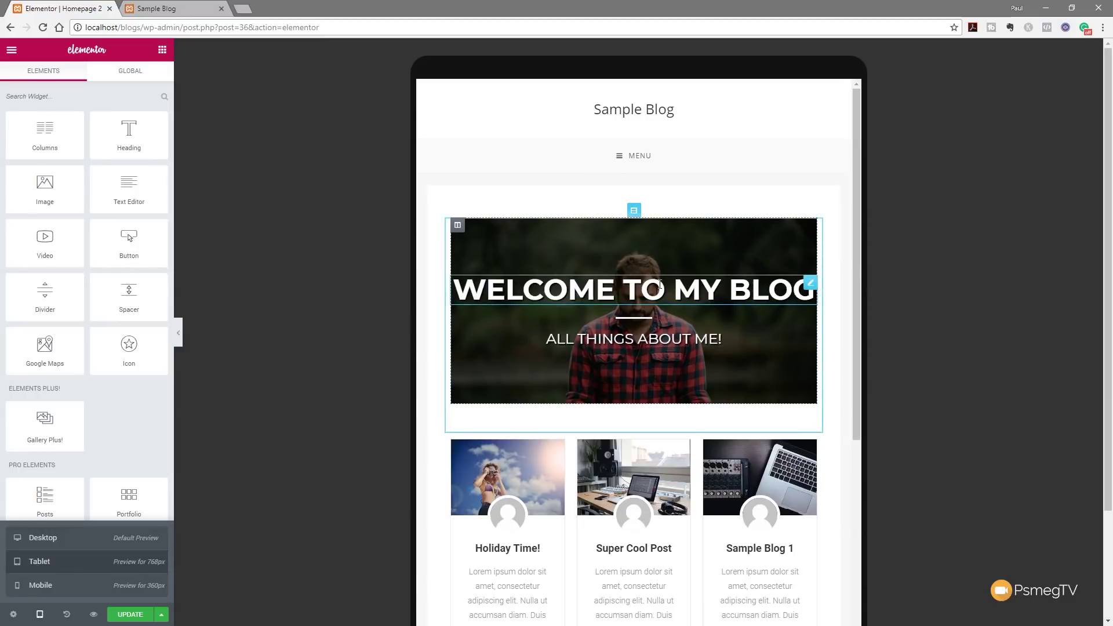
click(811, 283)
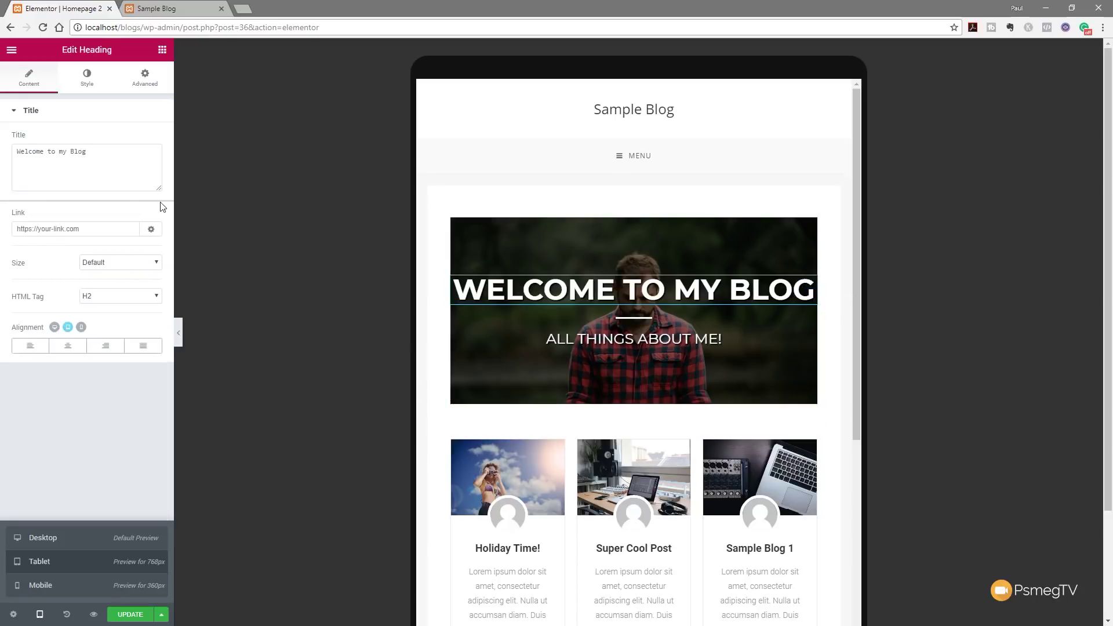
click(87, 79)
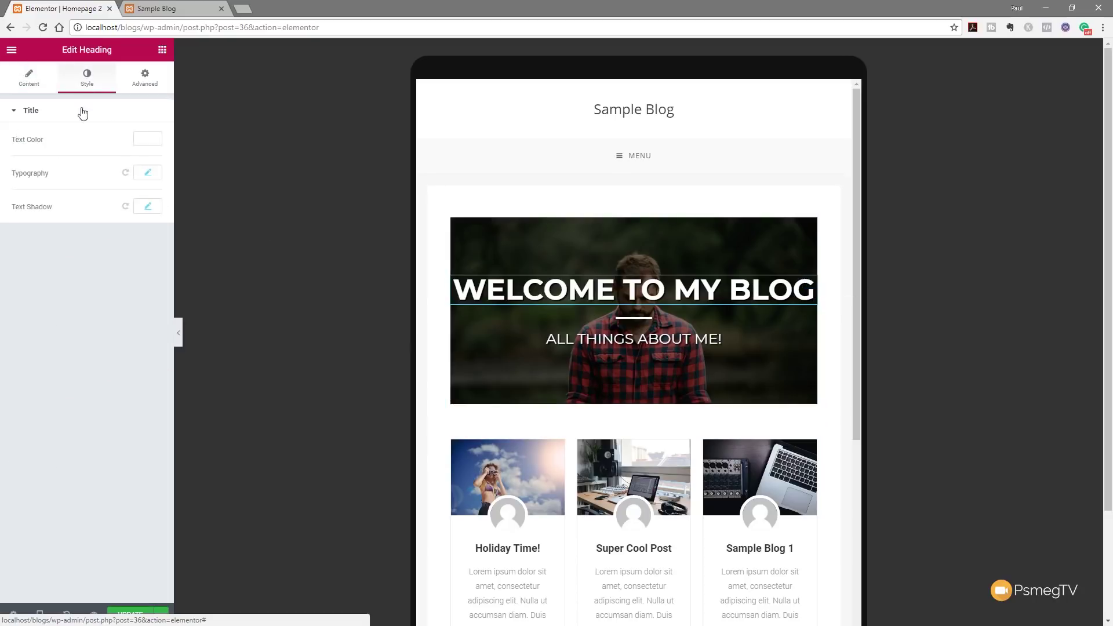
click(147, 173)
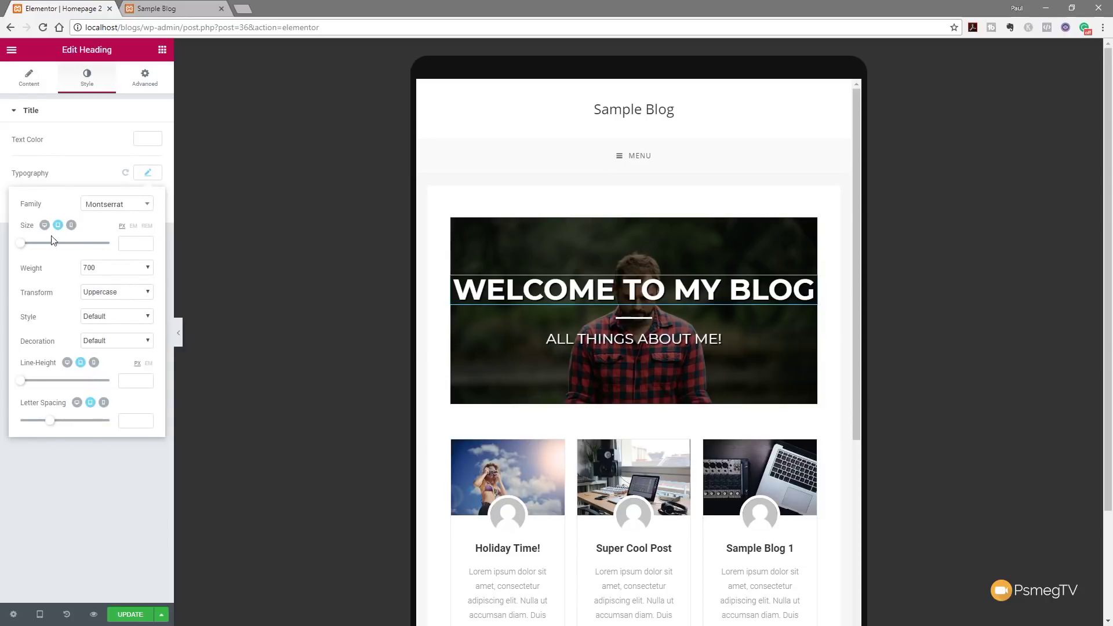
drag(21, 243, 41, 248)
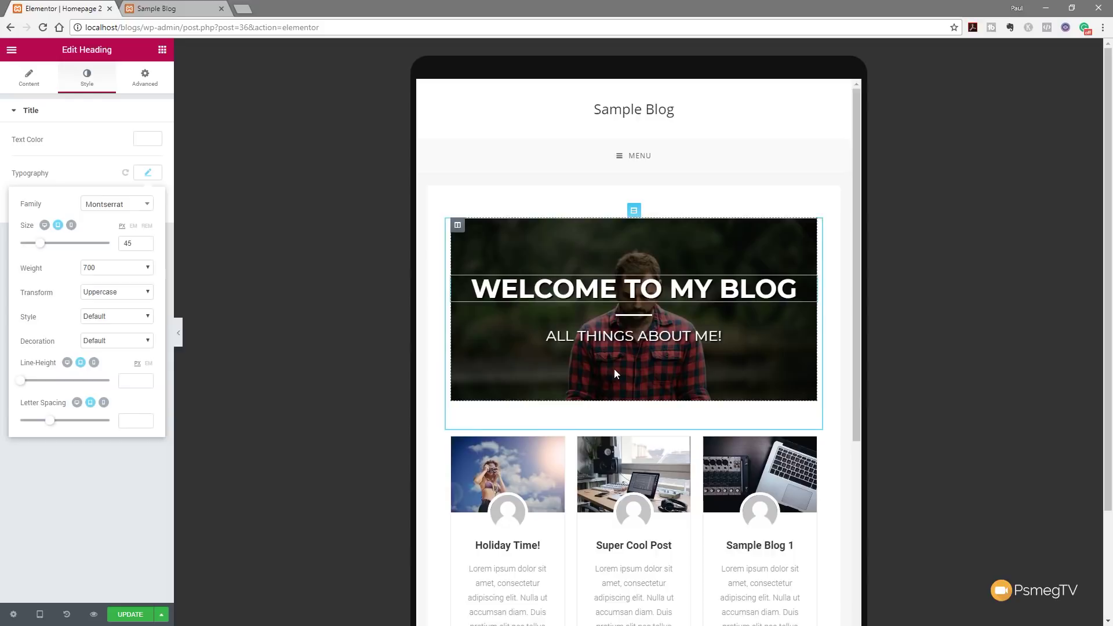
Step: Set the Blog Grid below the welcome banner to 2 grid columns
scroll(614, 371, down, 6)
scroll(556, 365, up, 4)
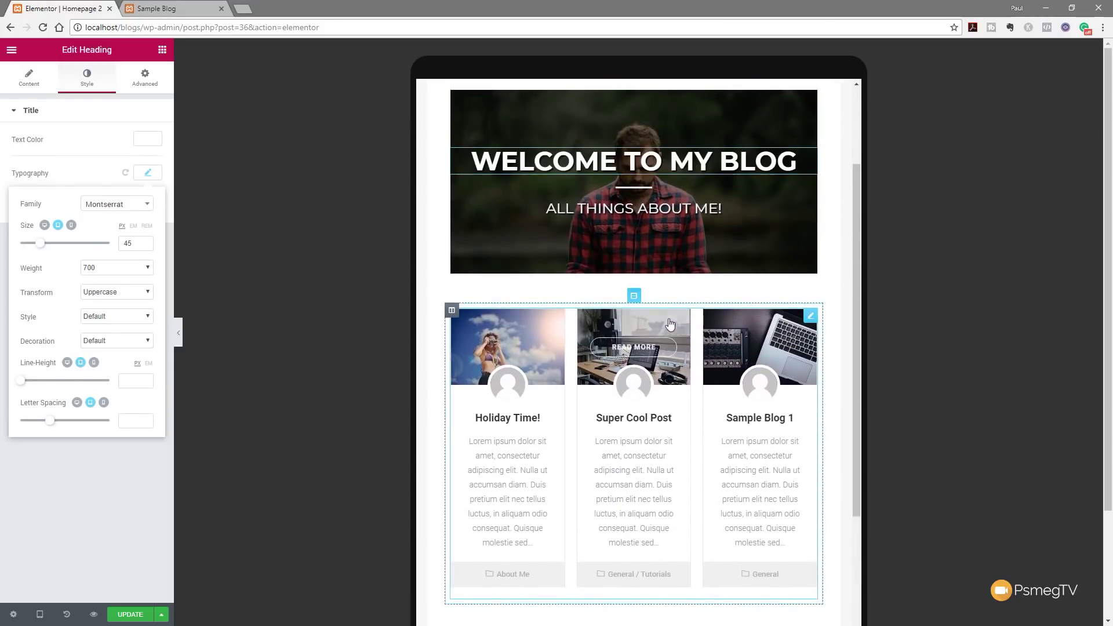
click(634, 295)
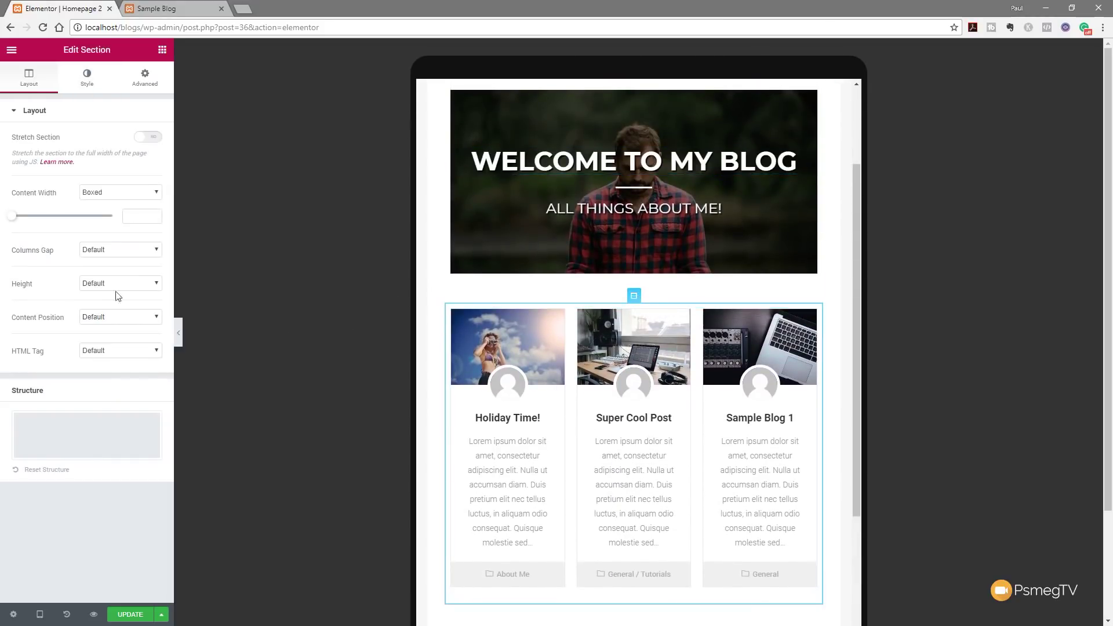
click(86, 76)
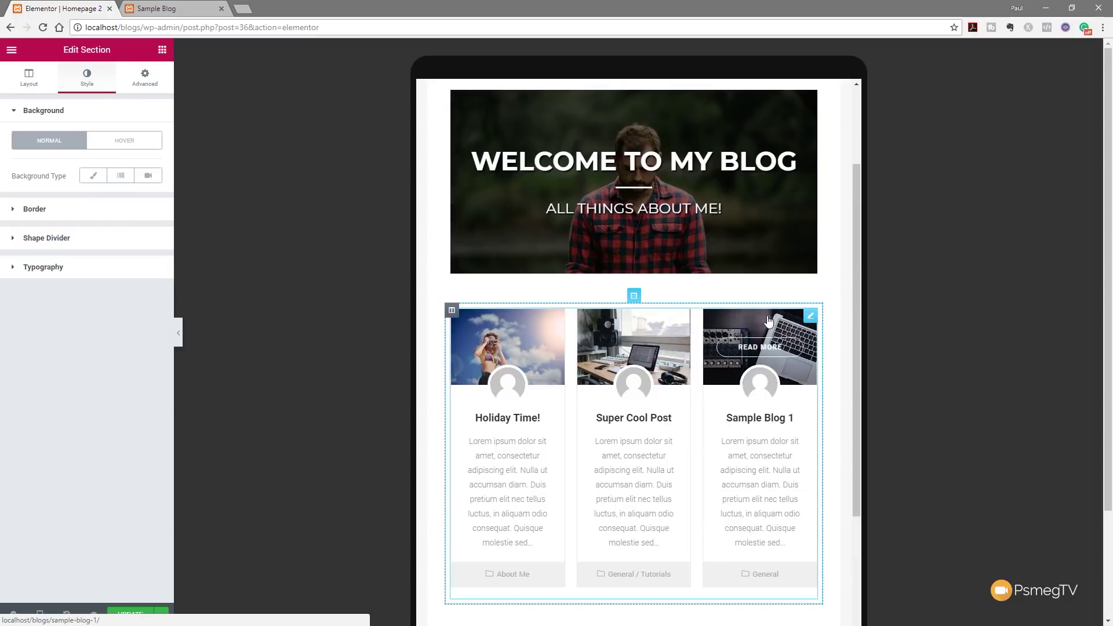
click(810, 316)
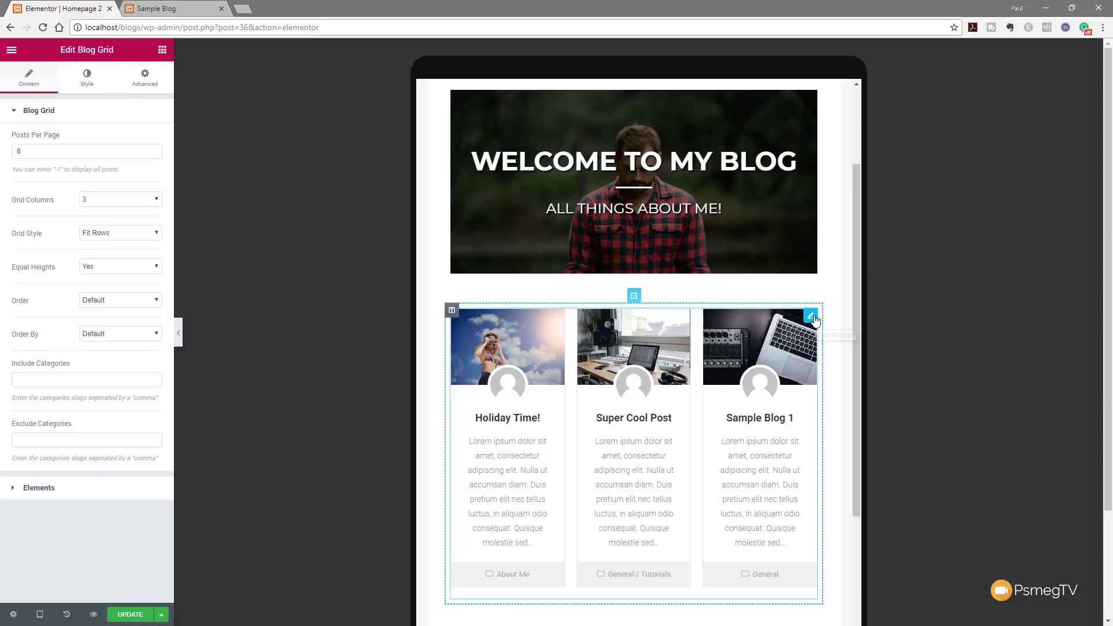
click(110, 201)
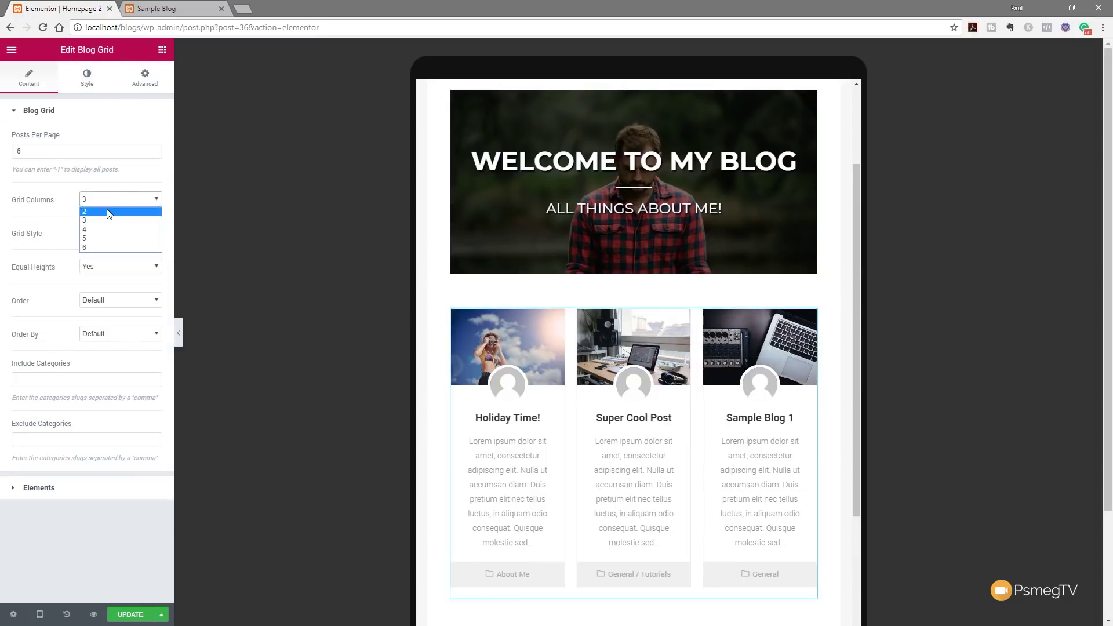
click(107, 211)
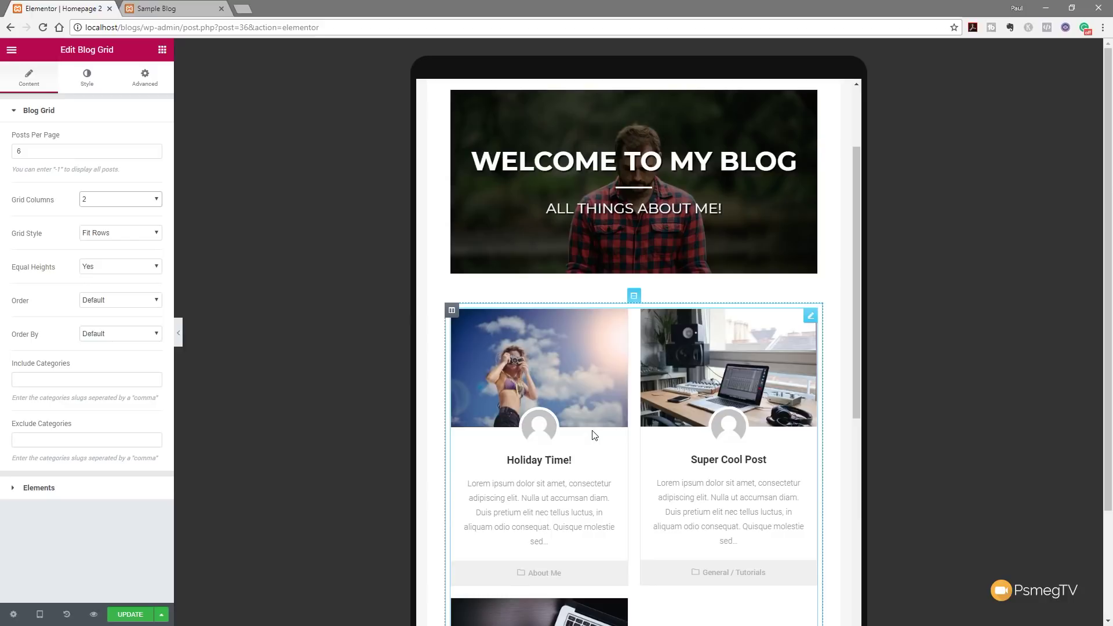
scroll(684, 462, down, 3)
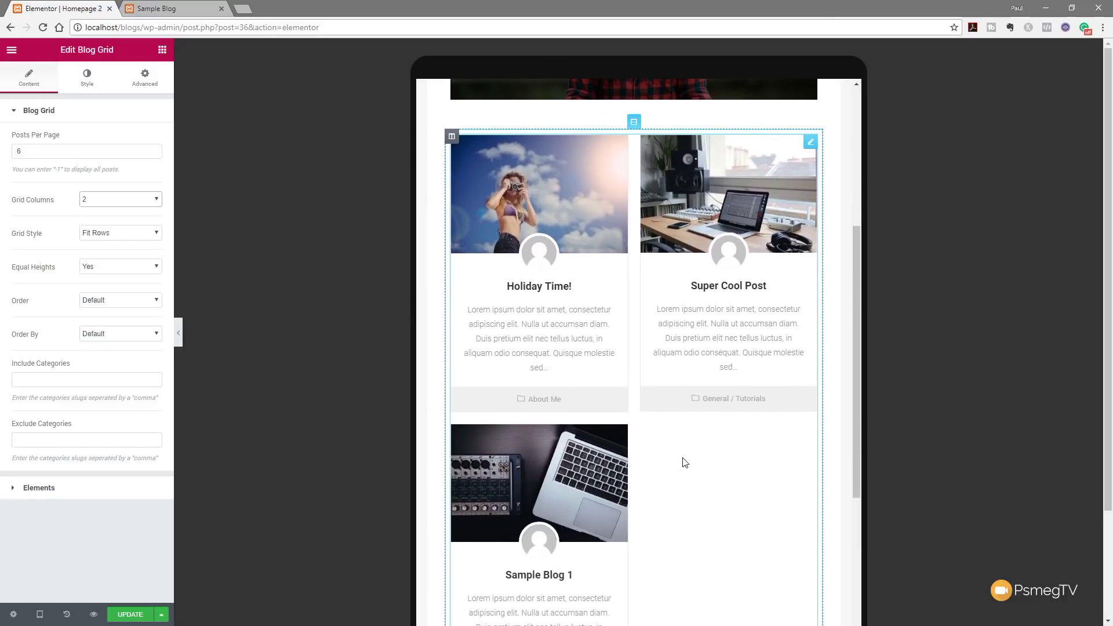
scroll(685, 461, up, 4)
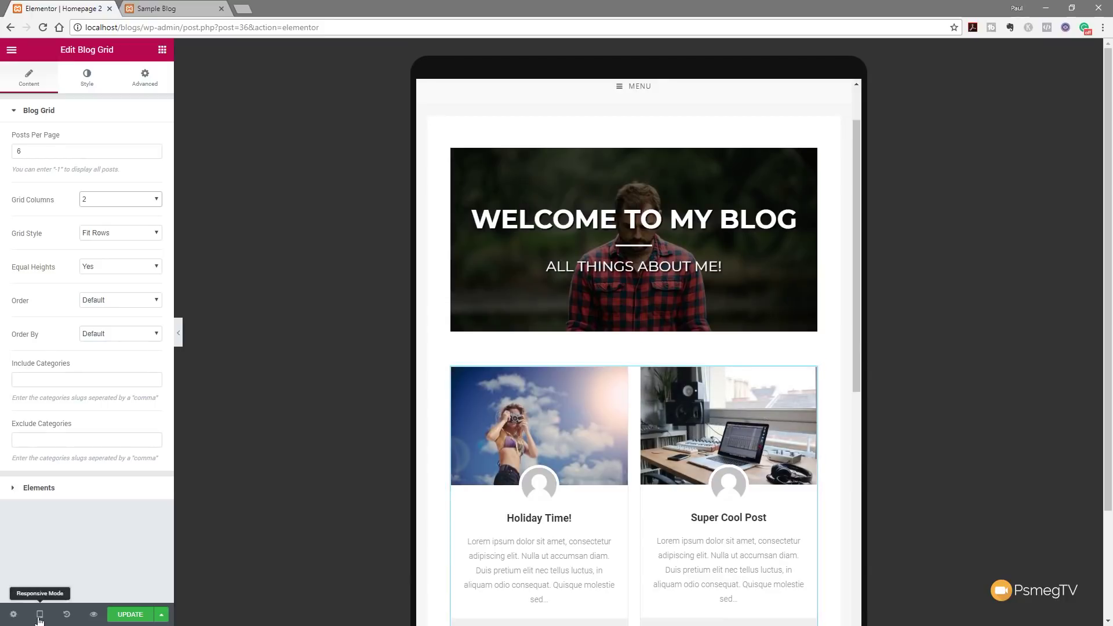
Step: Switch to the mobile preview and check how the welcome banner and Blog Grid are laid out
click(40, 618)
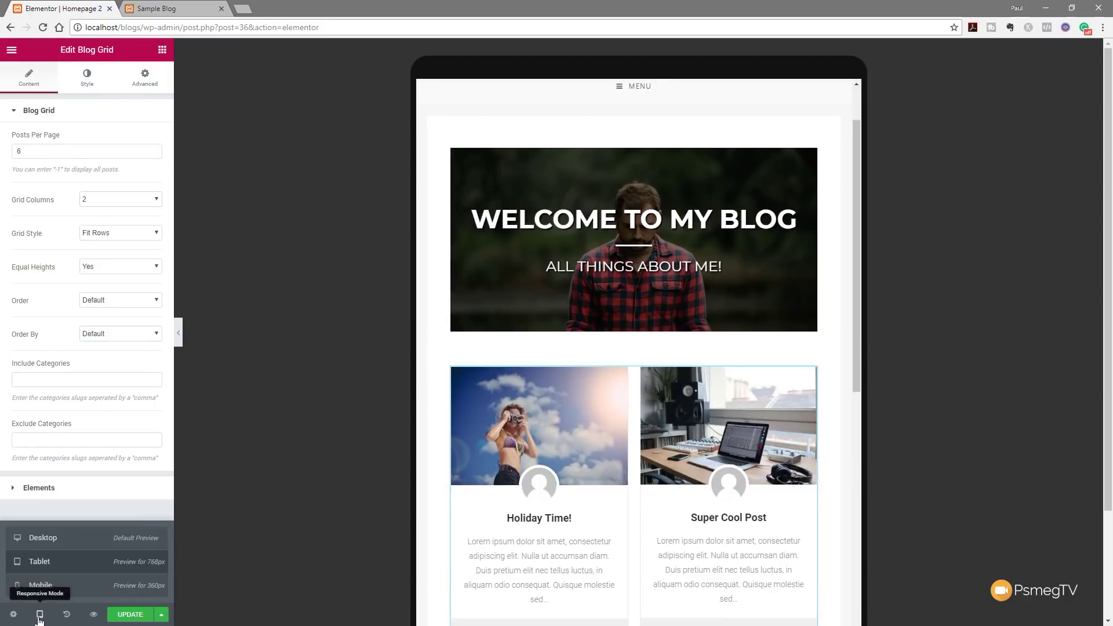
click(42, 587)
scroll(718, 246, down, 5)
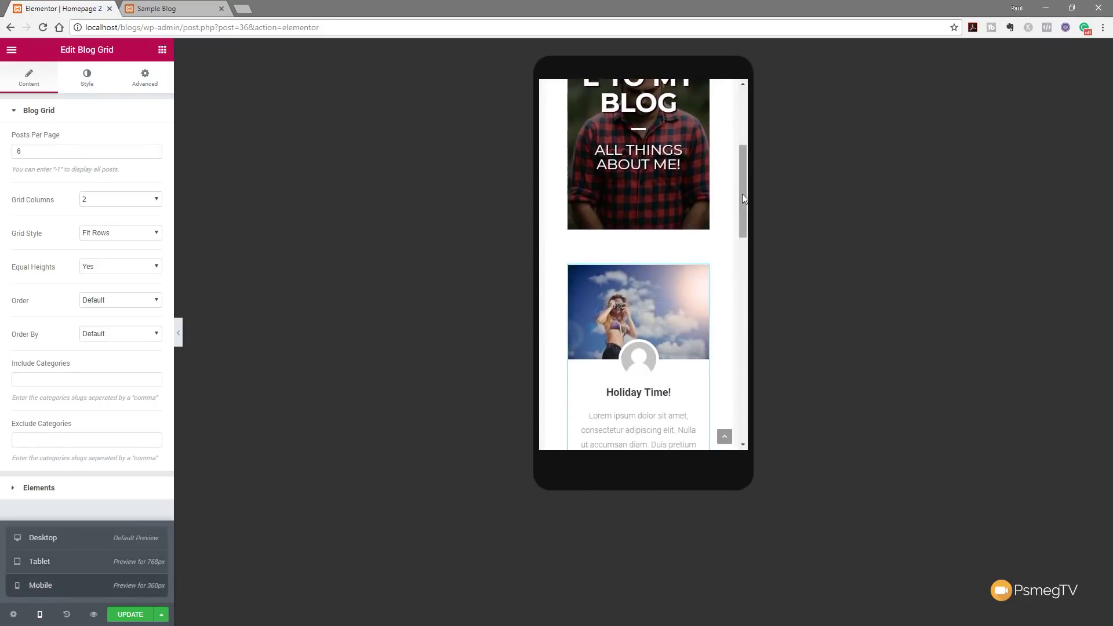
scroll(743, 191, up, 2)
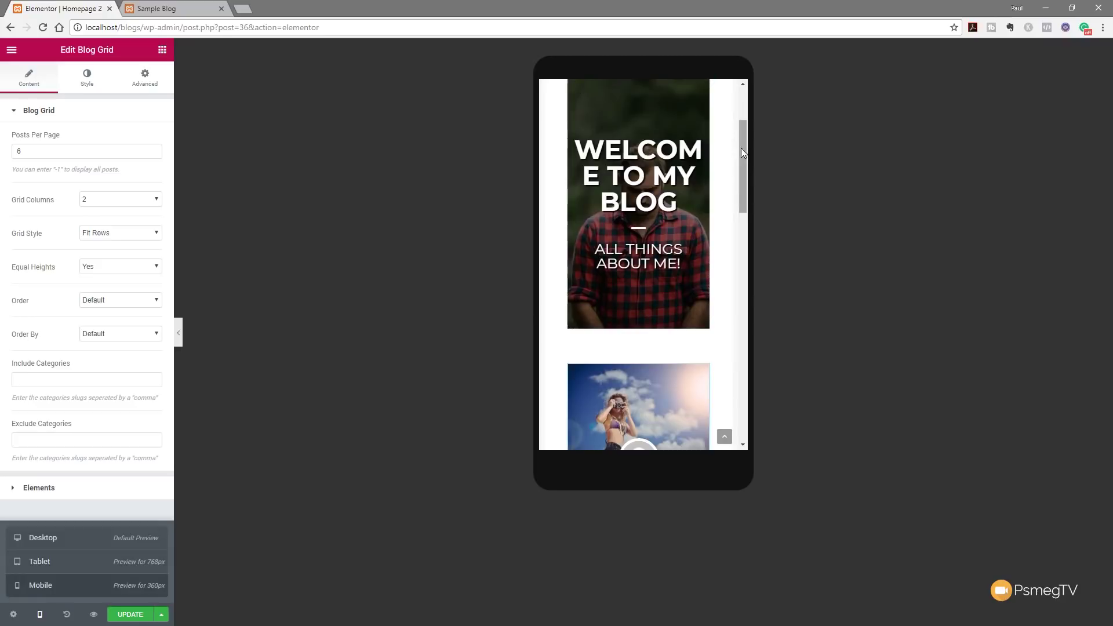
scroll(741, 148, up, 1)
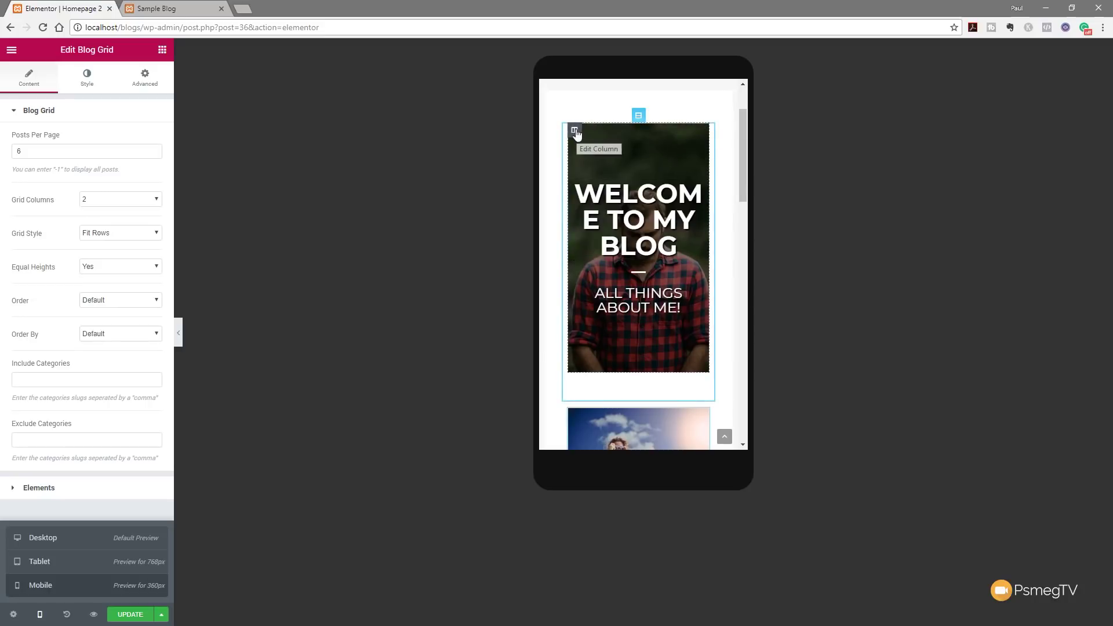
Step: Set the "Welcome to my Blog" heading's mobile font size to 29 px
click(575, 131)
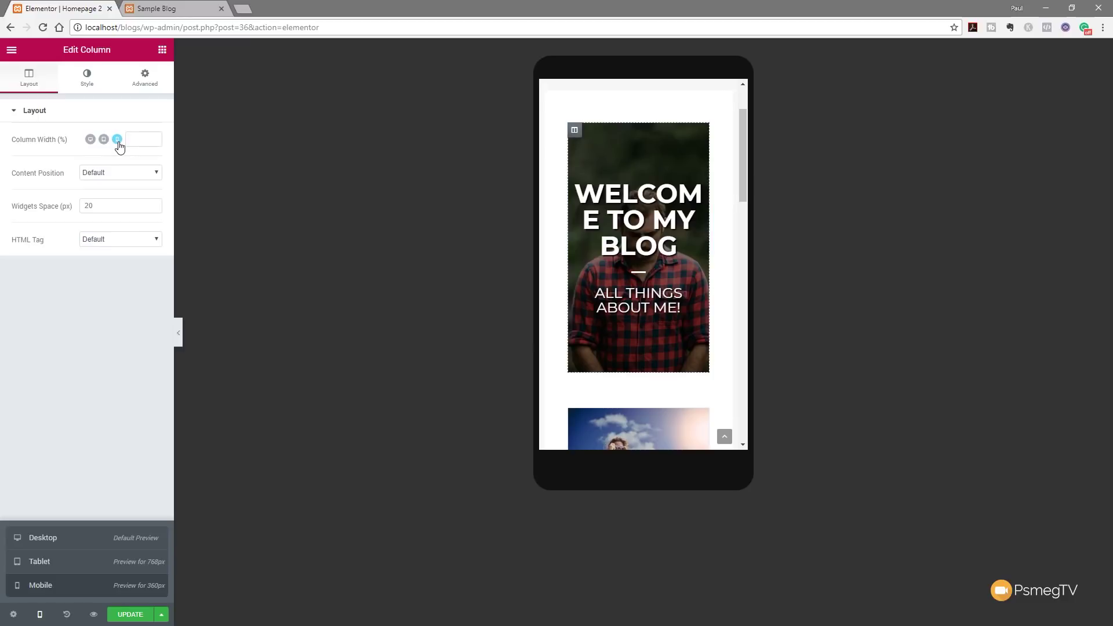
click(144, 78)
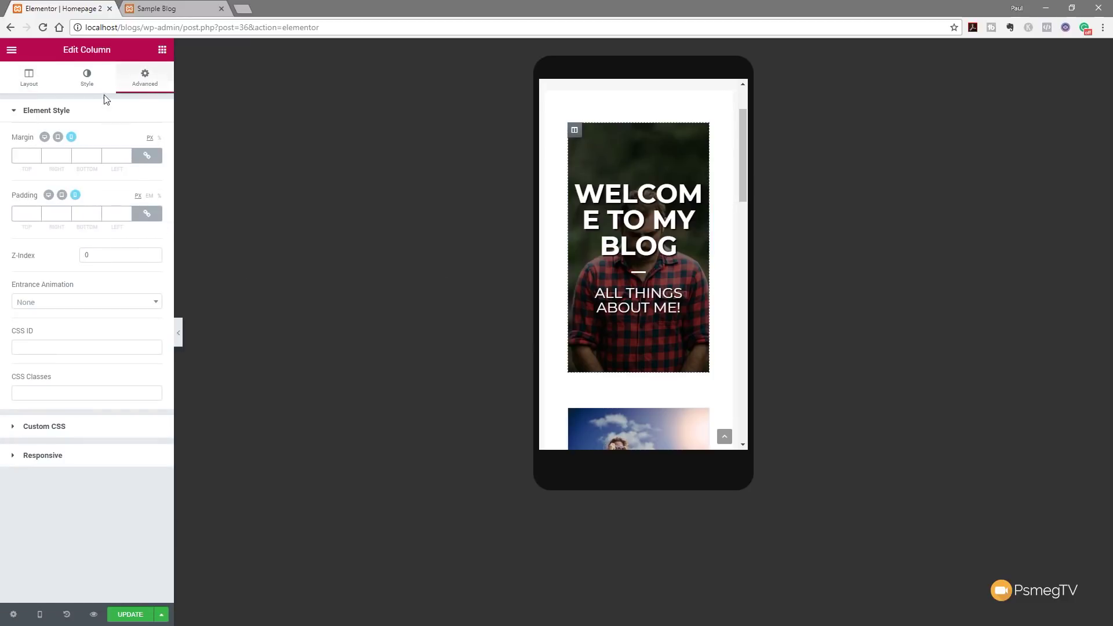
click(704, 186)
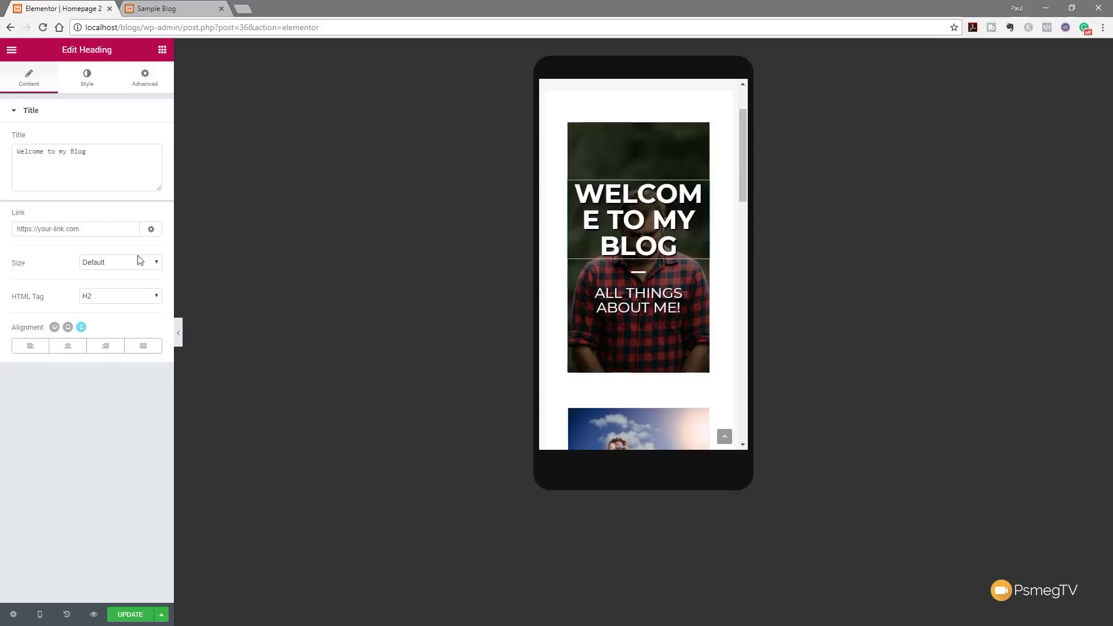
click(87, 78)
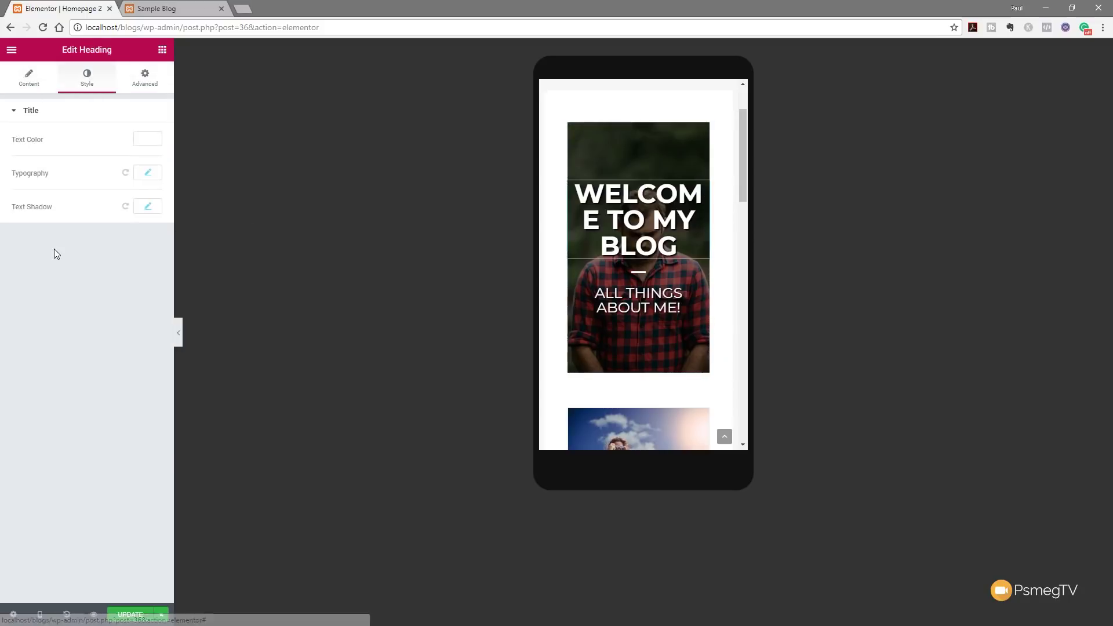
click(148, 173)
drag(24, 249, 39, 251)
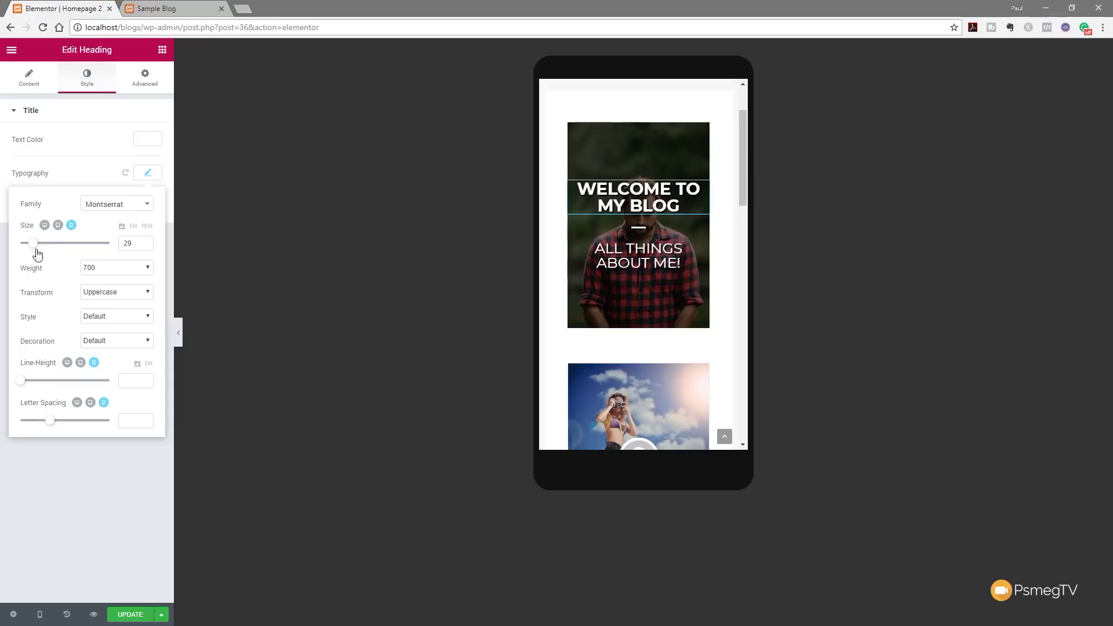
Step: Set the "All things about me!" heading's mobile font size to 17 px
click(640, 262)
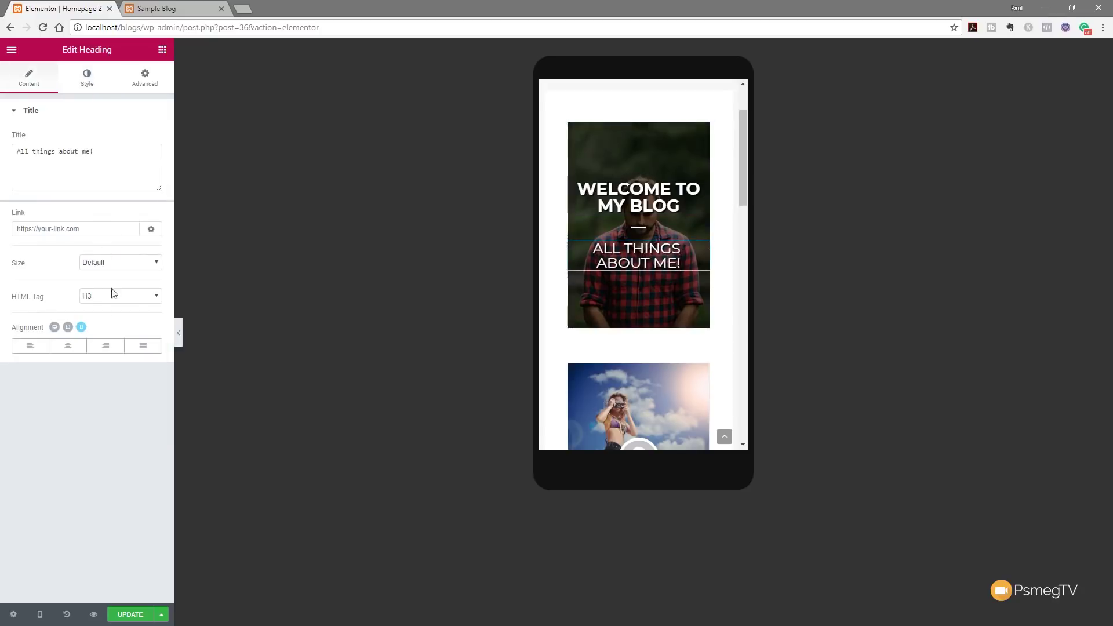
click(87, 82)
click(147, 173)
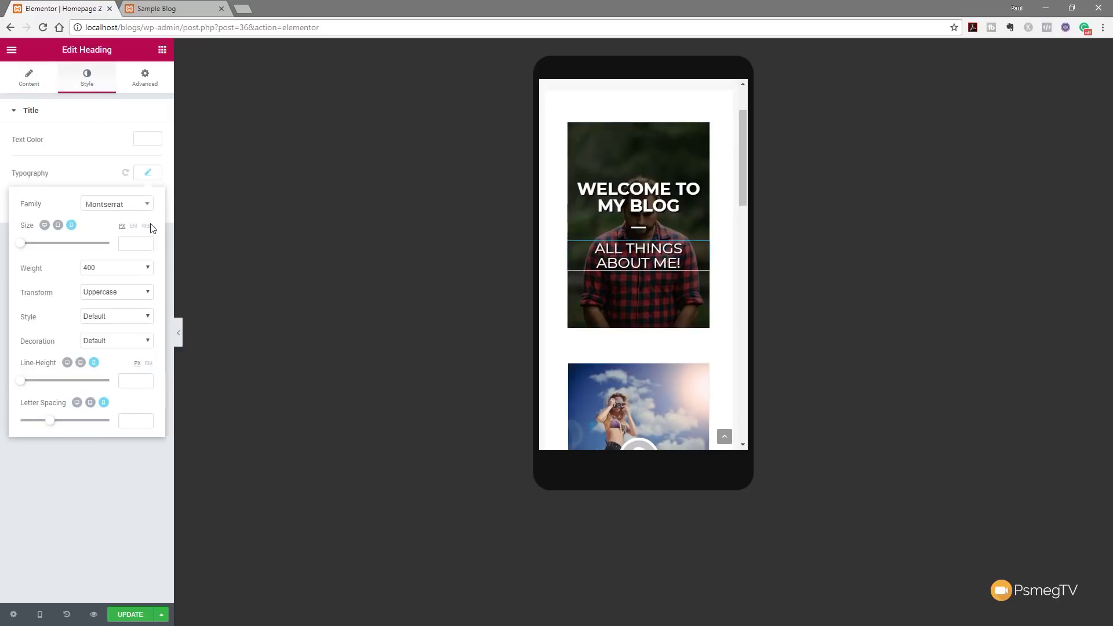
drag(27, 248, 30, 249)
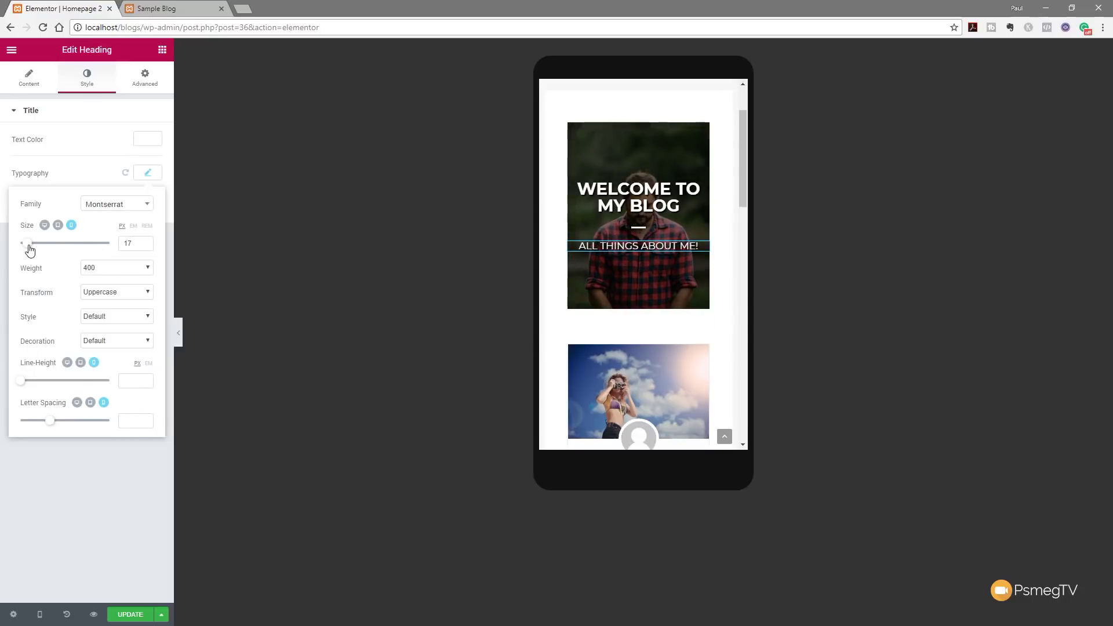
Step: Set the welcome banner column's mobile padding to 50 px top and bottom and 0 on the sides, and check the mobile layout
click(574, 130)
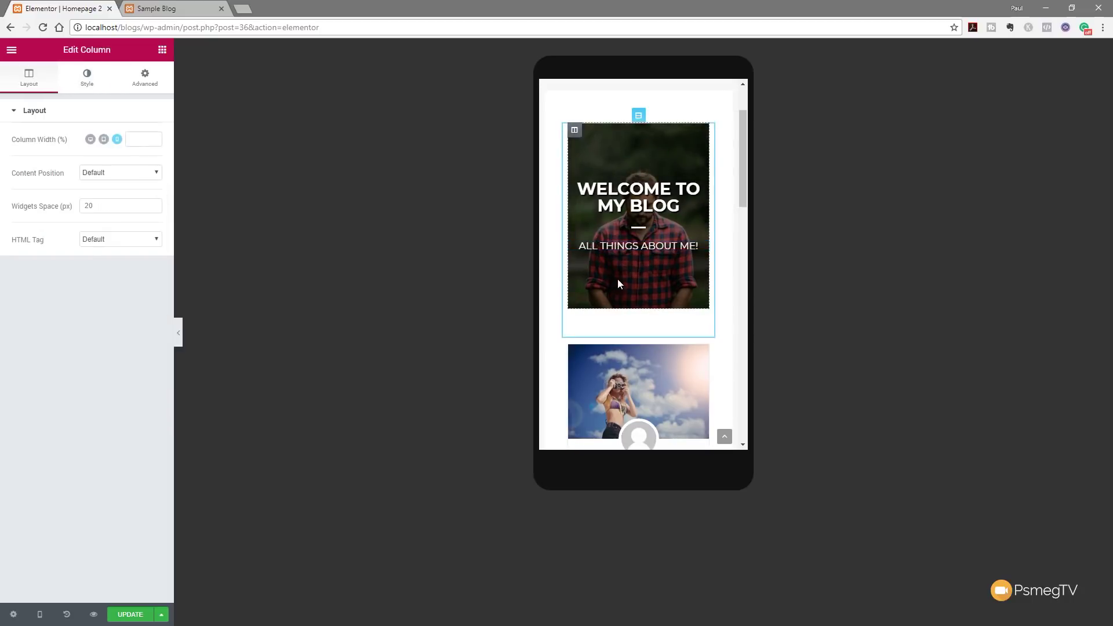
click(146, 79)
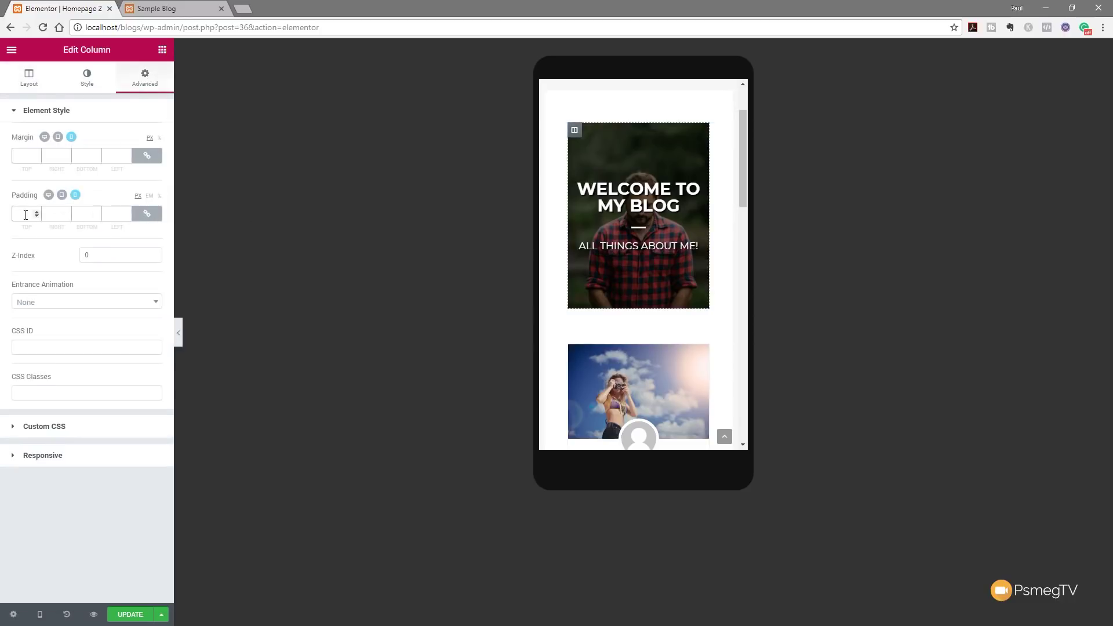
click(147, 214)
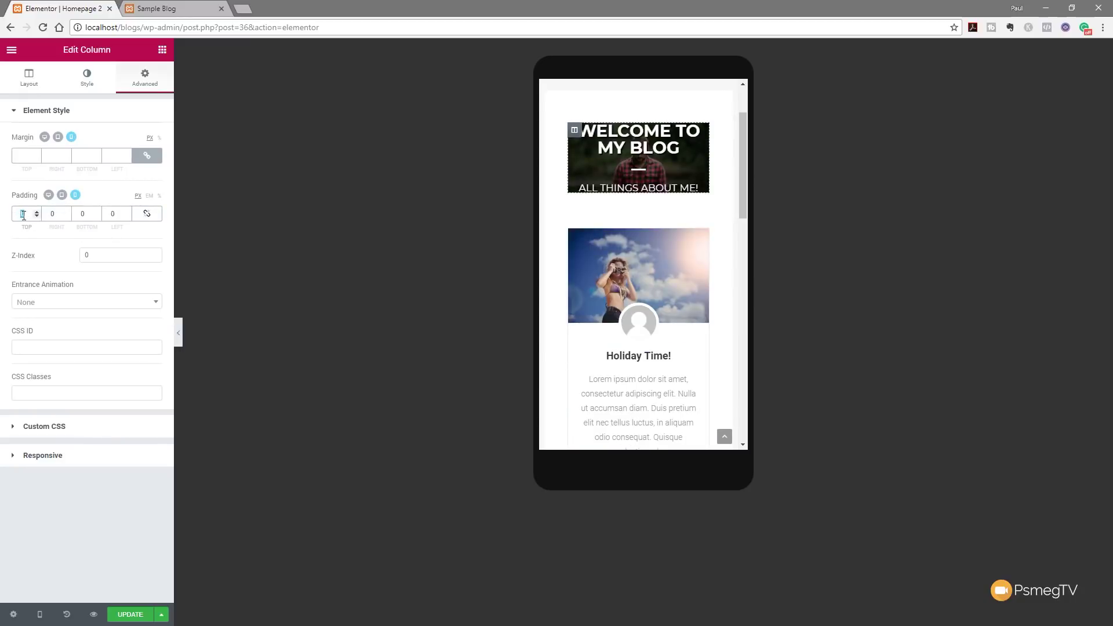
text(50)
click(83, 213)
text(50)
click(49, 215)
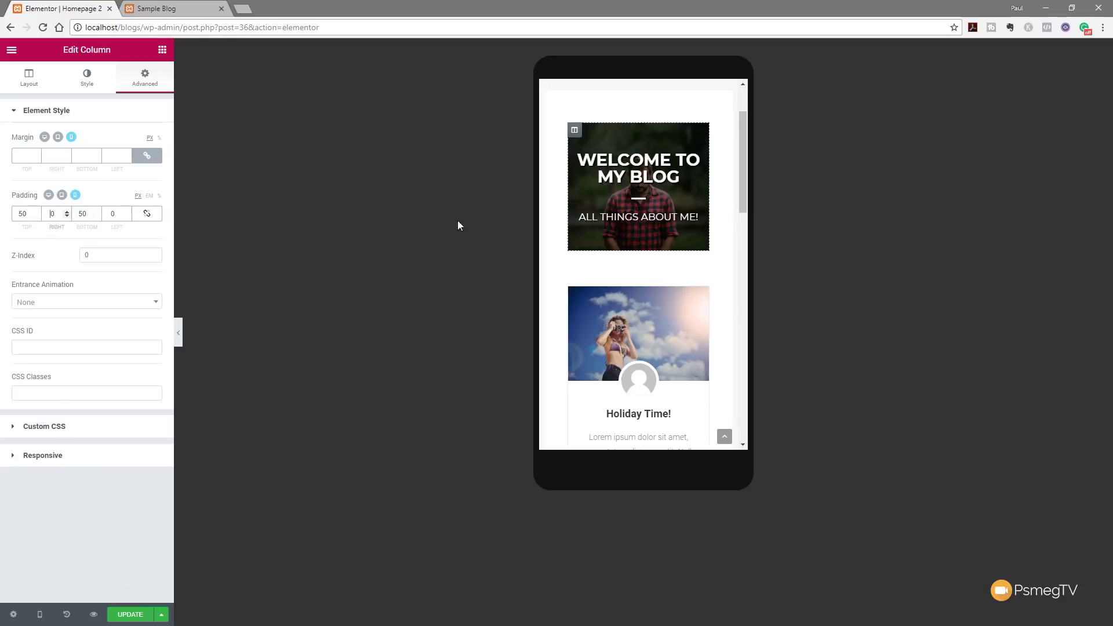
scroll(670, 313, down, 8)
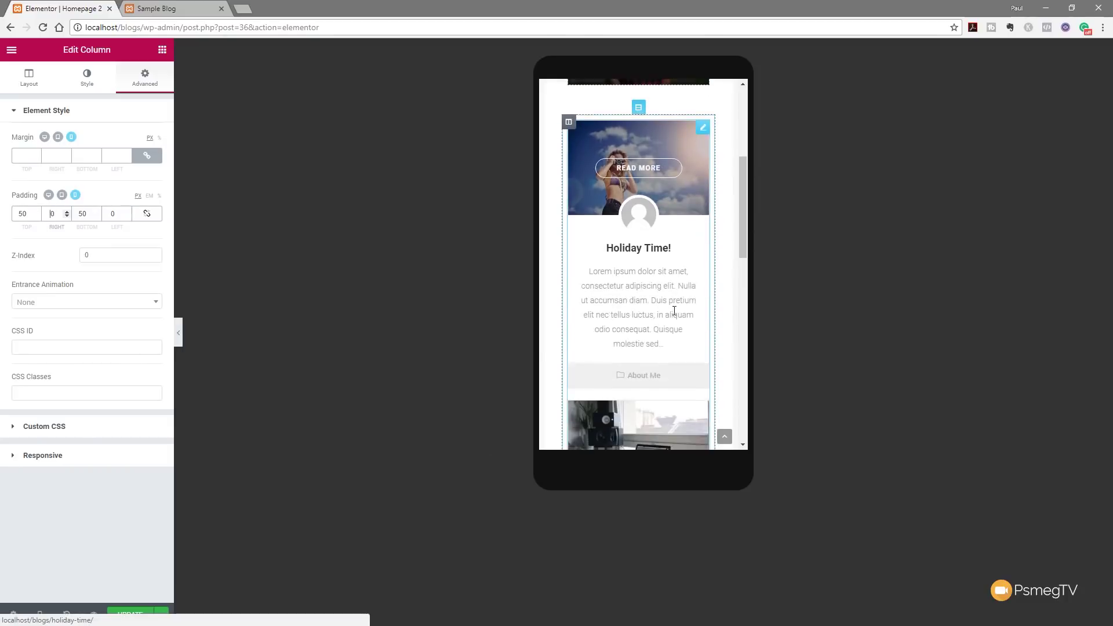
scroll(672, 316, down, 5)
scroll(672, 316, up, 8)
scroll(671, 313, up, 8)
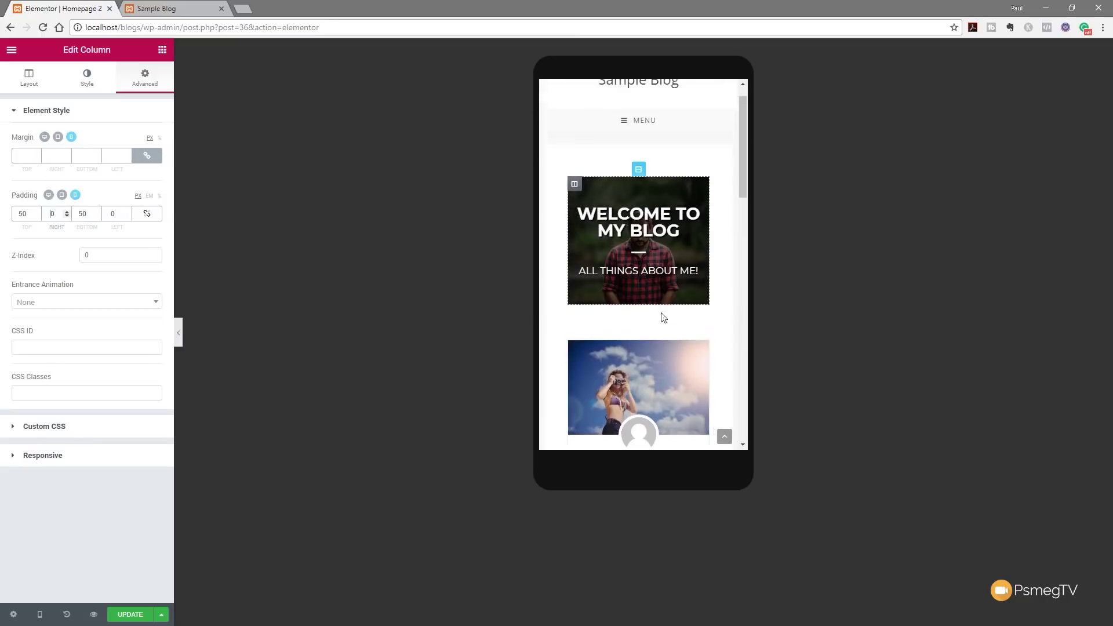
Step: Return to the desktop preview and set the Blog Grid to 3 grid columns
click(38, 614)
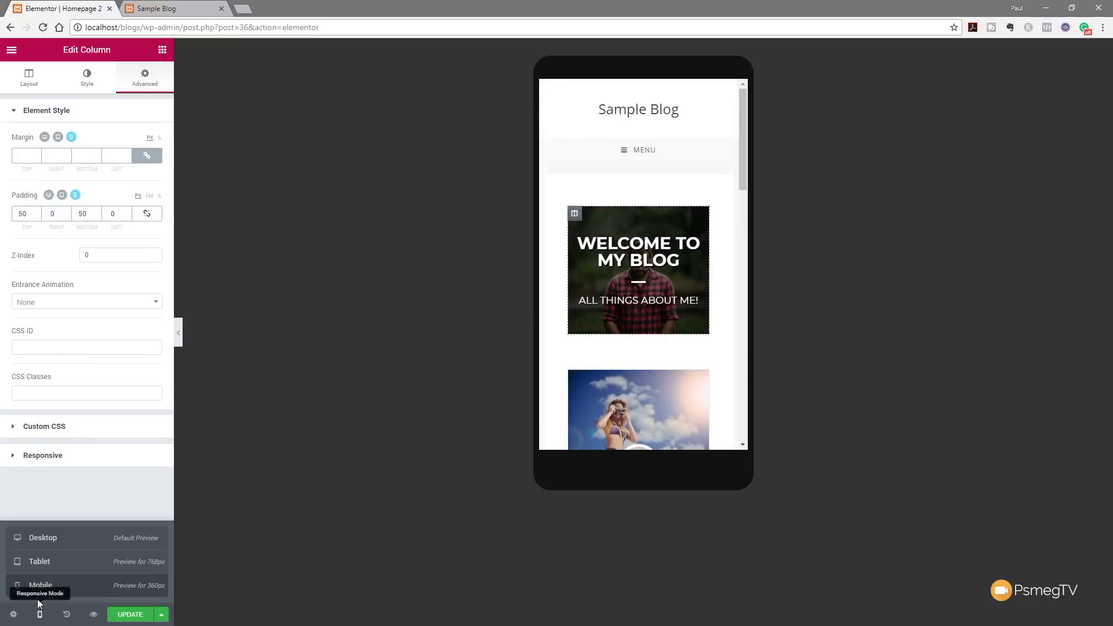
click(41, 538)
scroll(582, 416, down, 10)
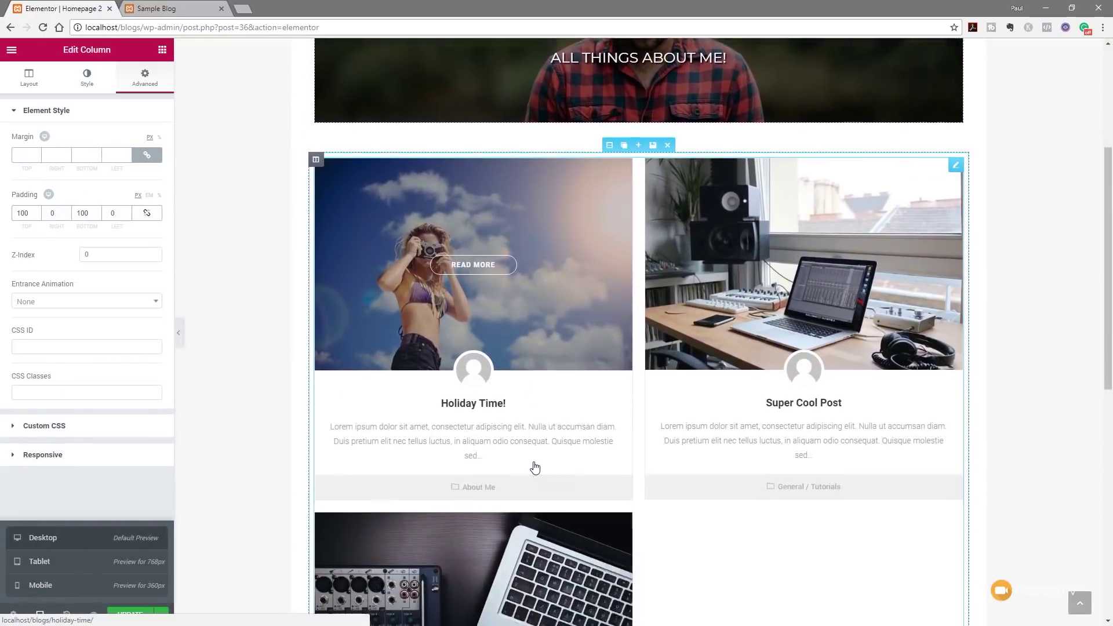
scroll(507, 452, up, 5)
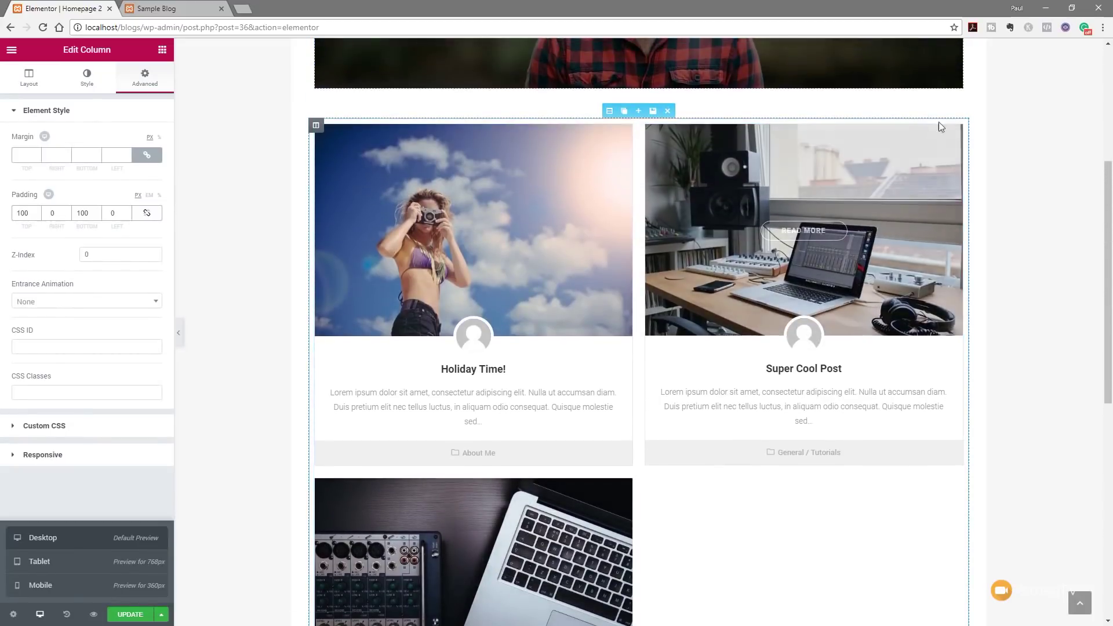
click(956, 130)
click(120, 199)
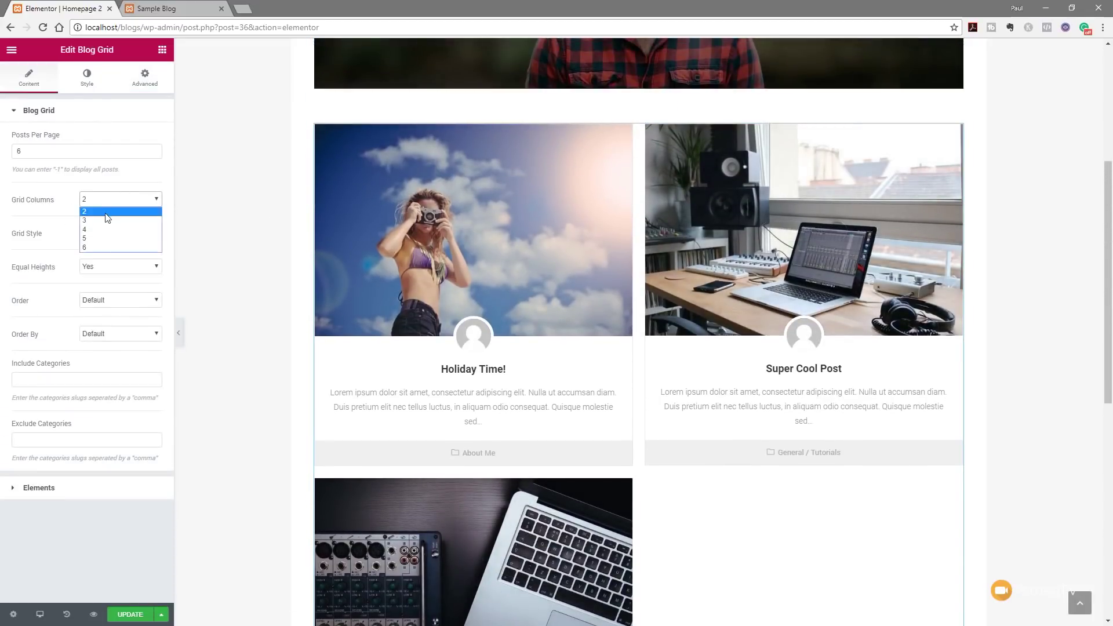
click(105, 223)
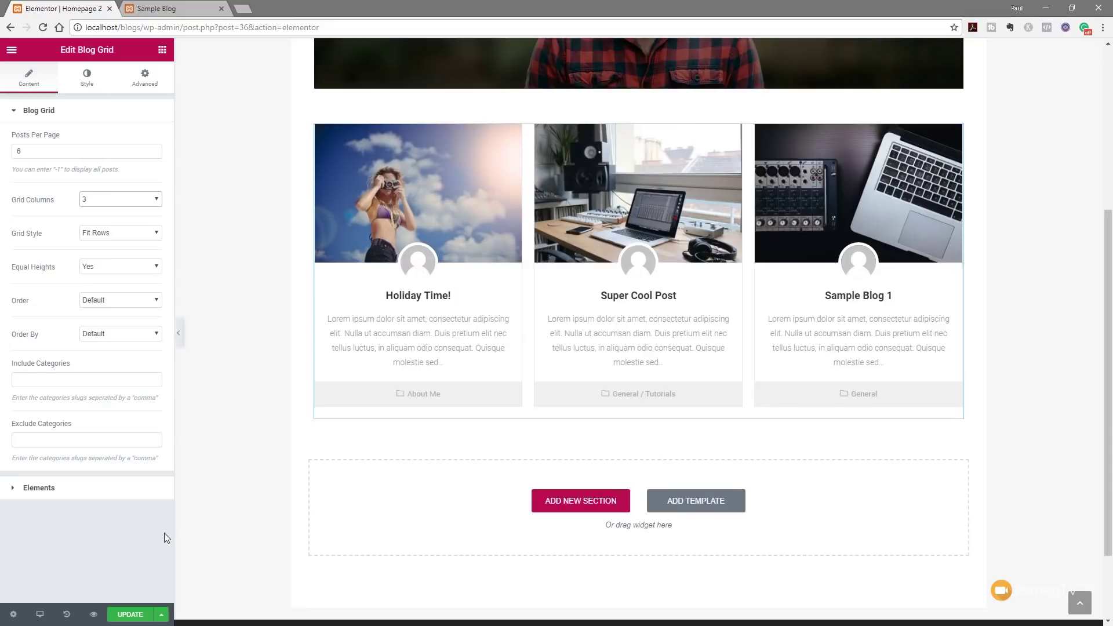
Step: Update Homepage 2 and exit Elementor to the WordPress dashboard
scroll(425, 442, up, 5)
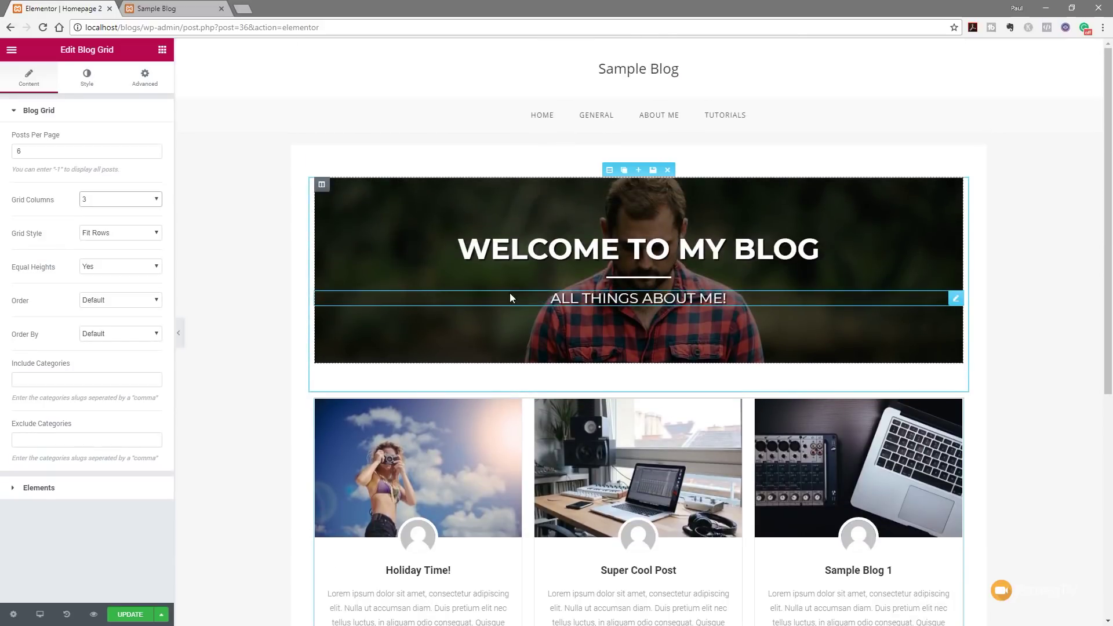
click(131, 615)
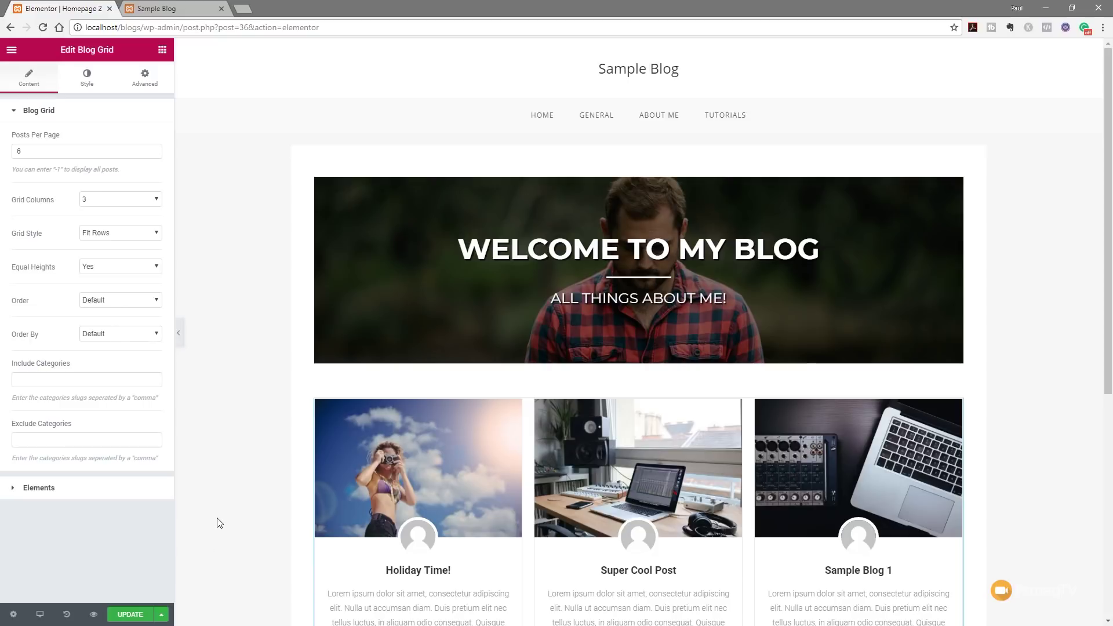
click(12, 51)
click(79, 292)
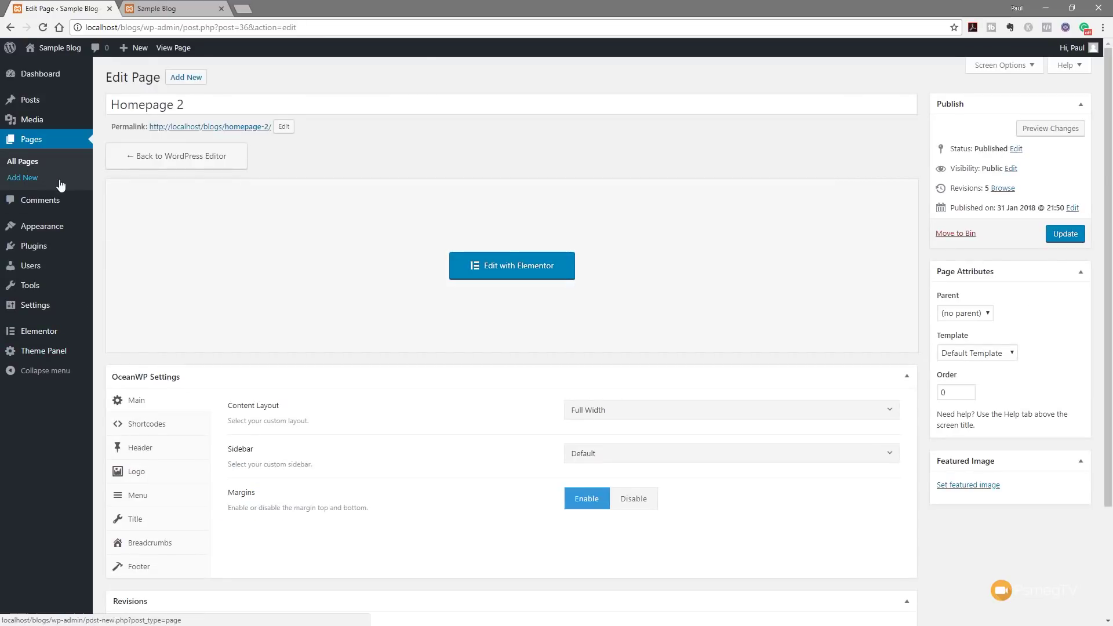
Step: Create a new page titled Gallery with a Full Width content layout and publish it
click(31, 180)
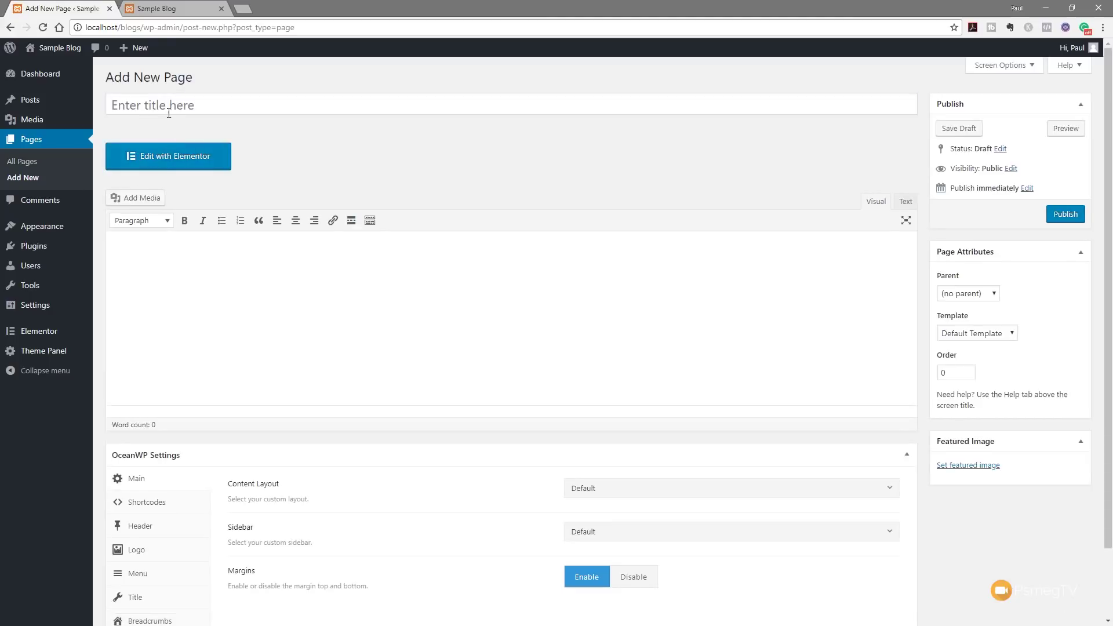
click(167, 106)
text(Gallery)
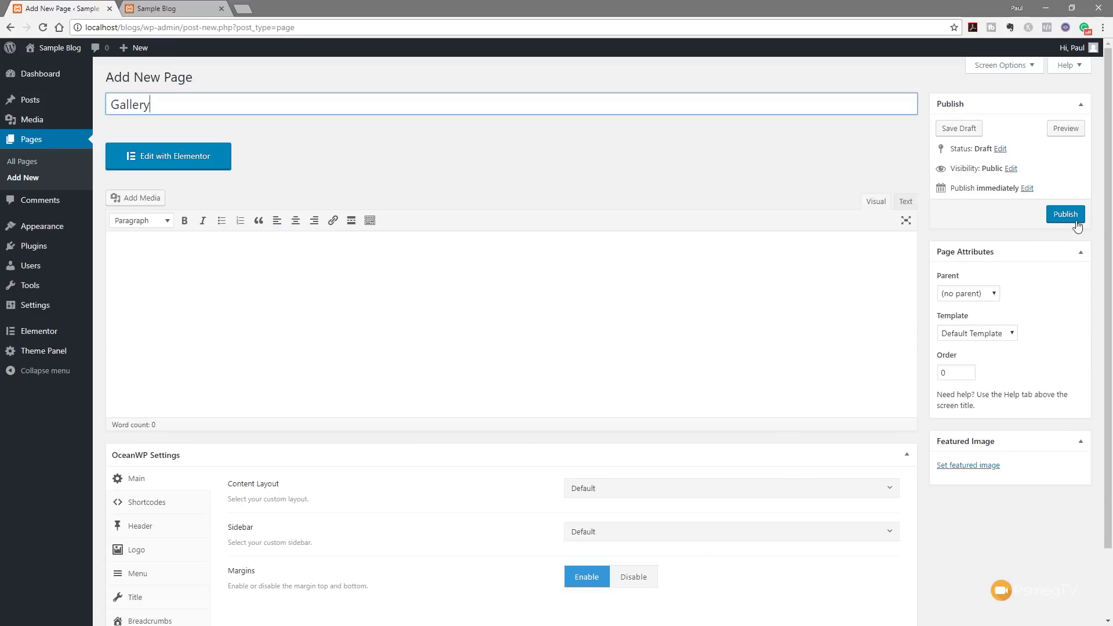
click(615, 494)
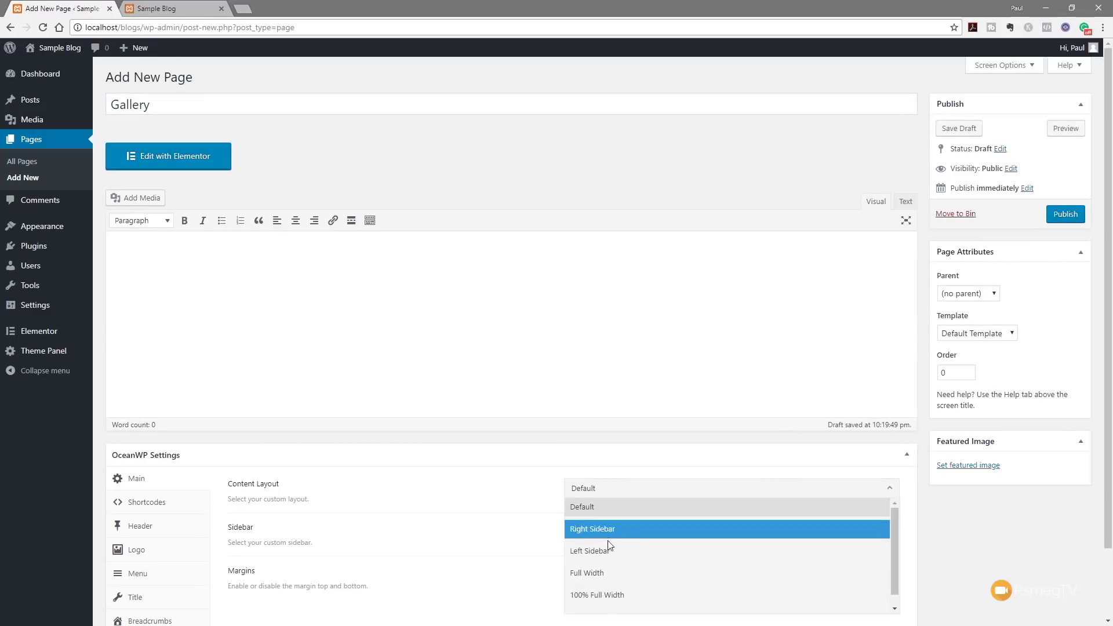
click(605, 573)
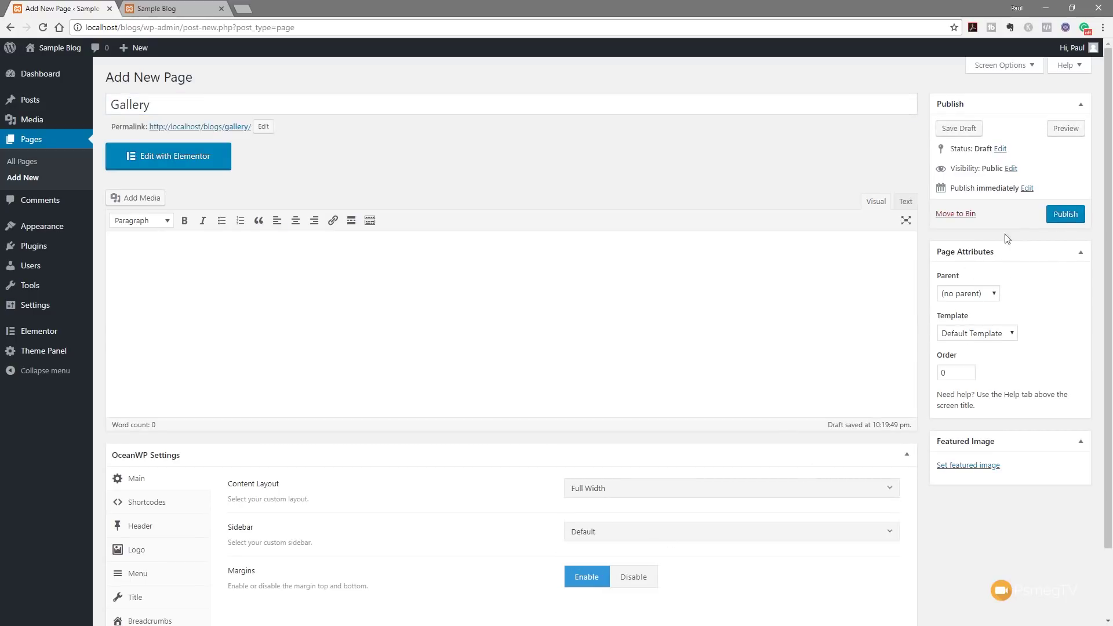
click(1059, 215)
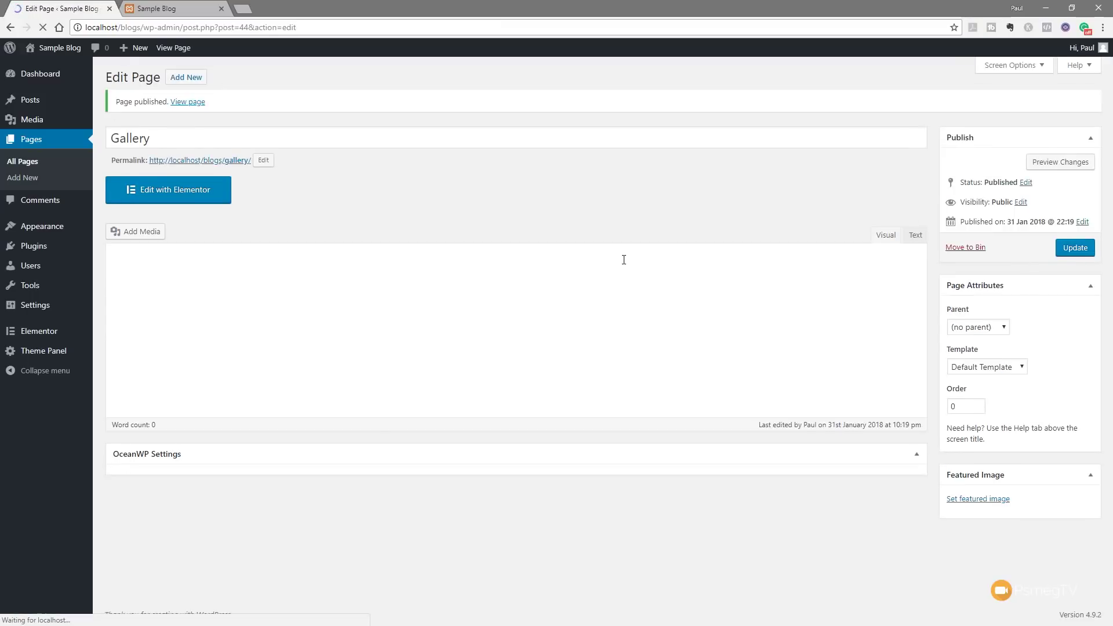
Step: Open the Gallery page in Elementor and add a Gallery Plus! widget to its empty content area
click(152, 190)
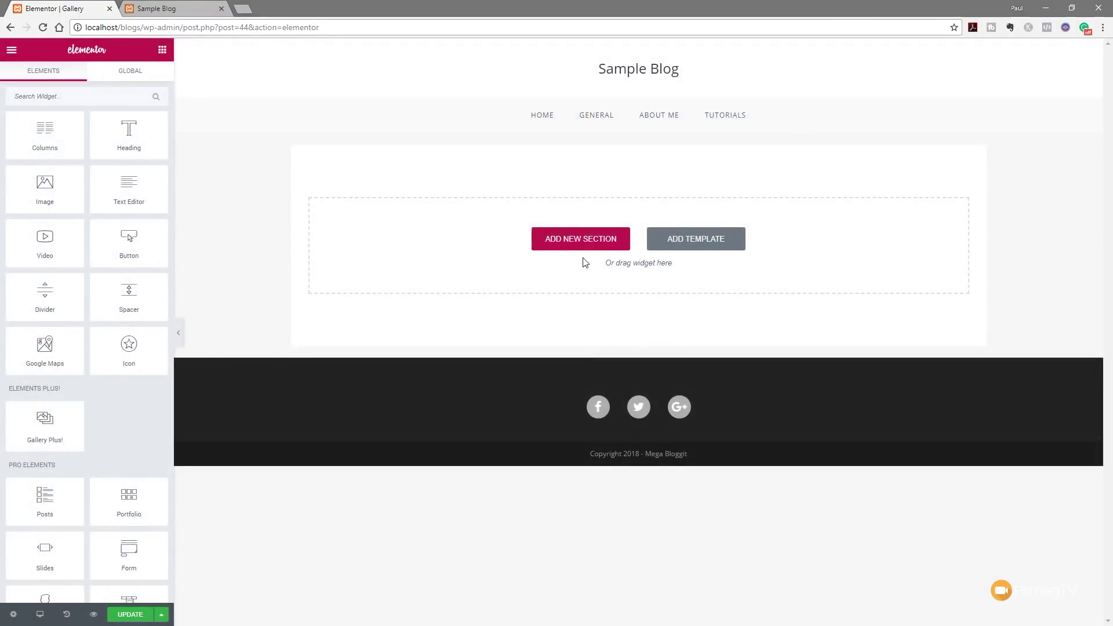
drag(45, 429, 499, 240)
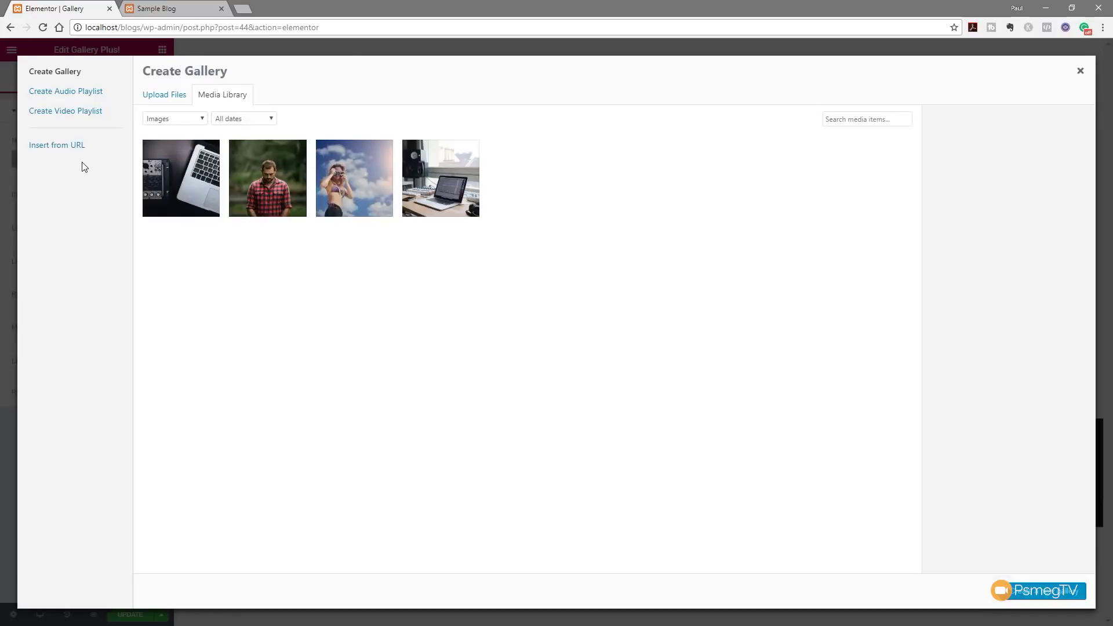
Step: Create a gallery from all four media library images and insert it into the Gallery Plus! widget
click(85, 164)
click(189, 172)
click(267, 178)
click(353, 178)
click(441, 178)
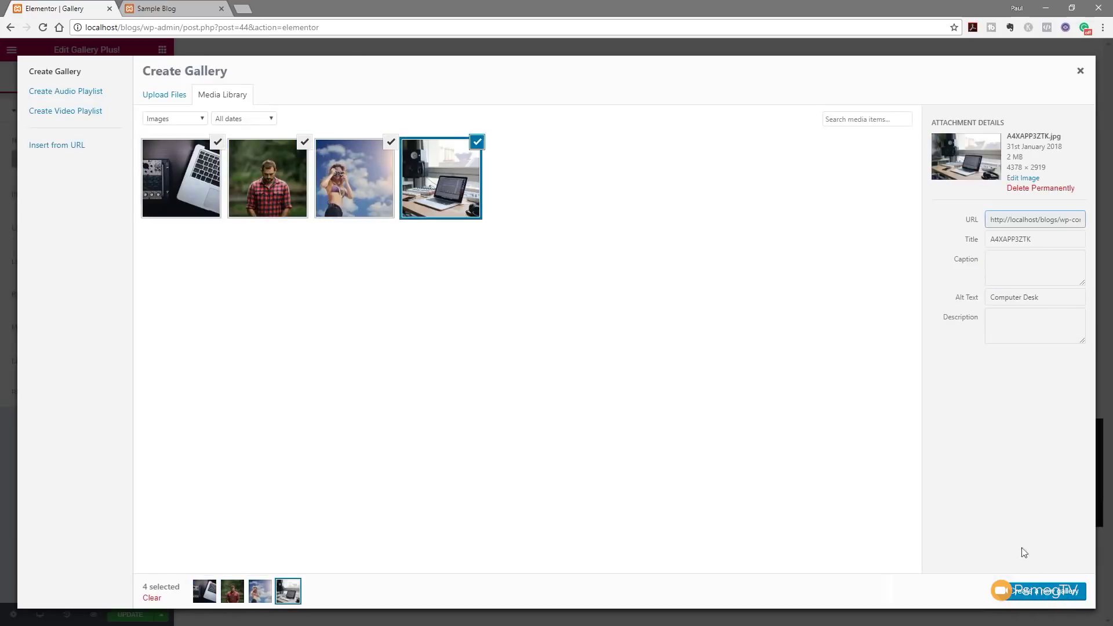
click(1045, 596)
click(1051, 594)
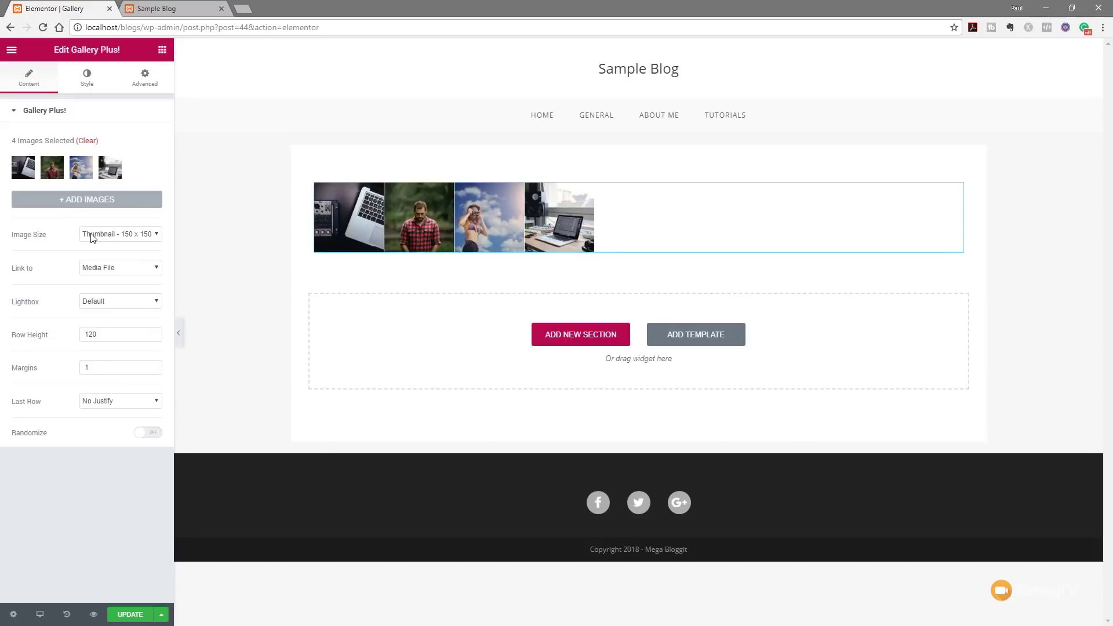
Step: Set the gallery's image size to Medium Large - 768 x 0 and its lightbox to No
click(141, 236)
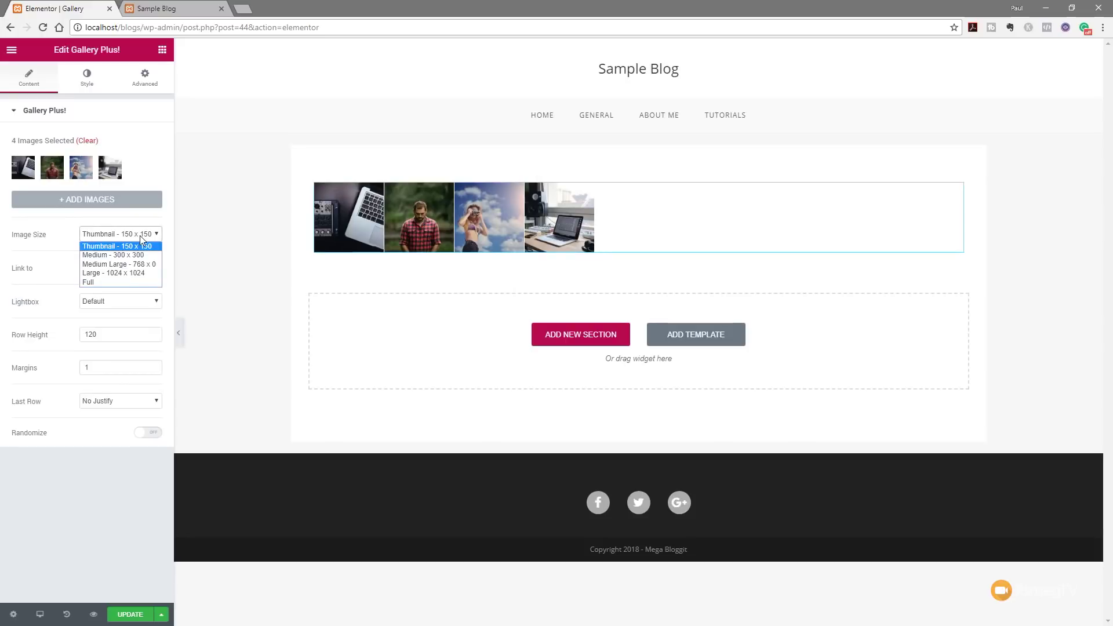
click(129, 265)
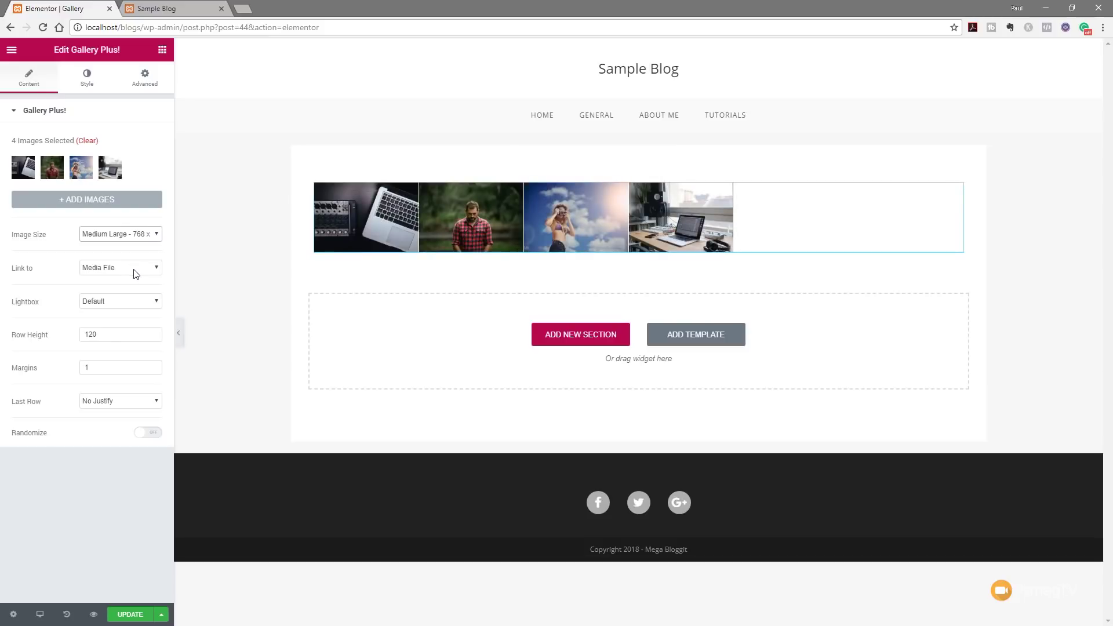
click(135, 271)
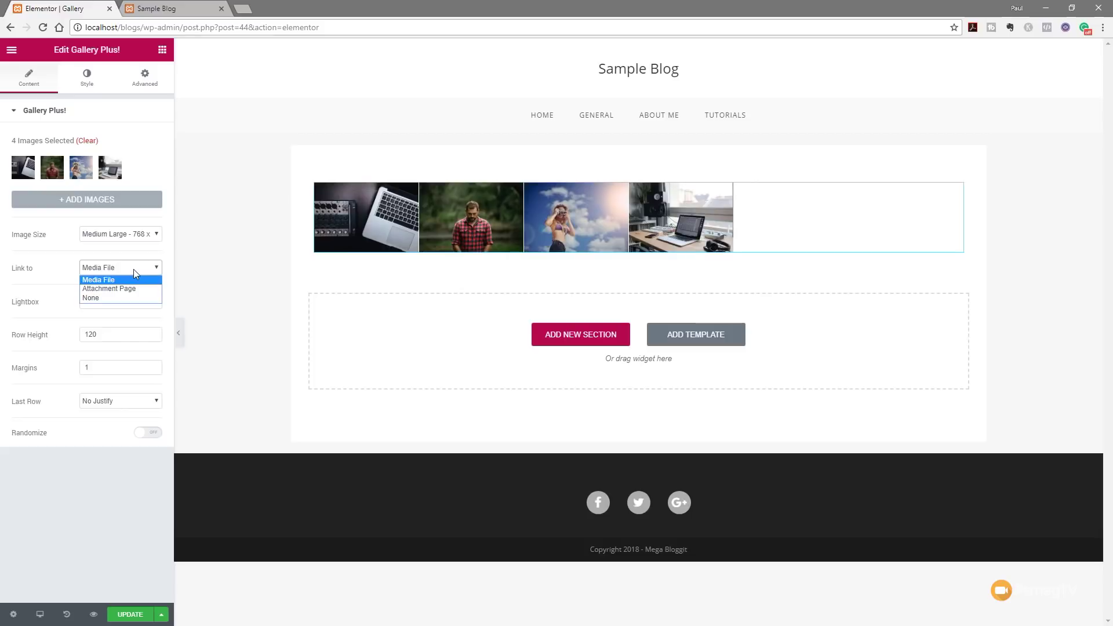
click(92, 503)
click(119, 306)
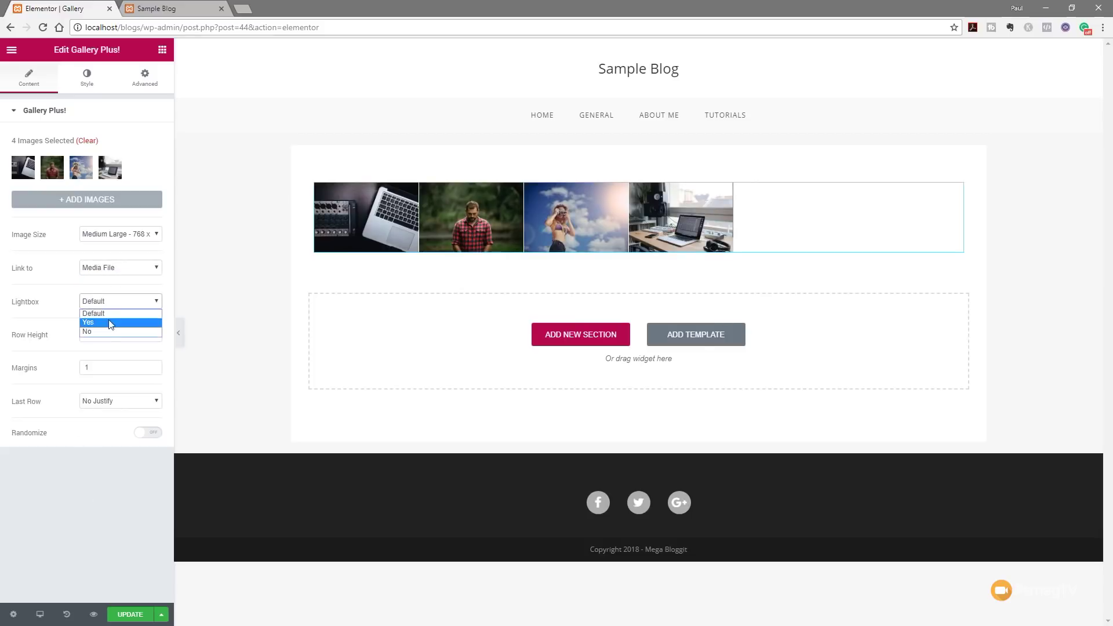
click(87, 331)
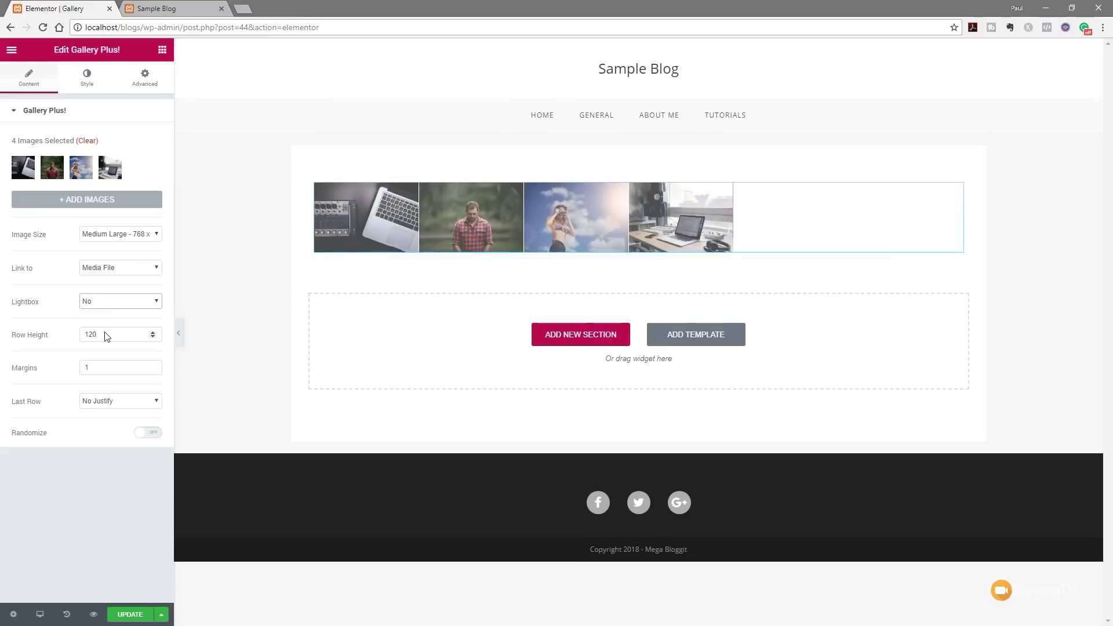
Step: Set the gallery's row height to 250 and the margins between its images to 10
click(129, 335)
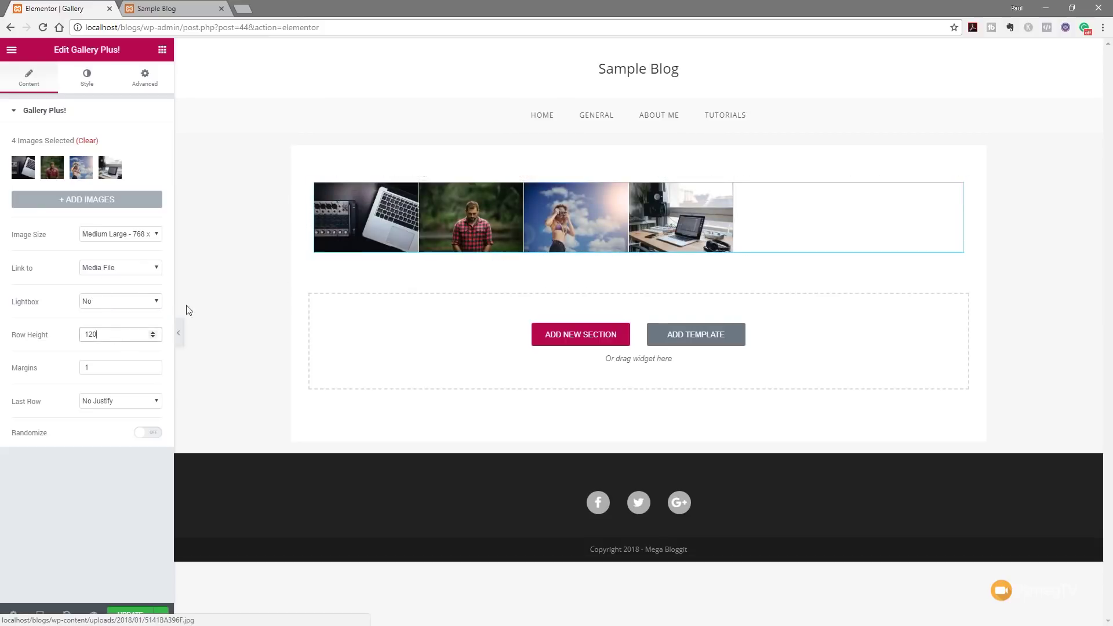
drag(110, 334, 72, 340)
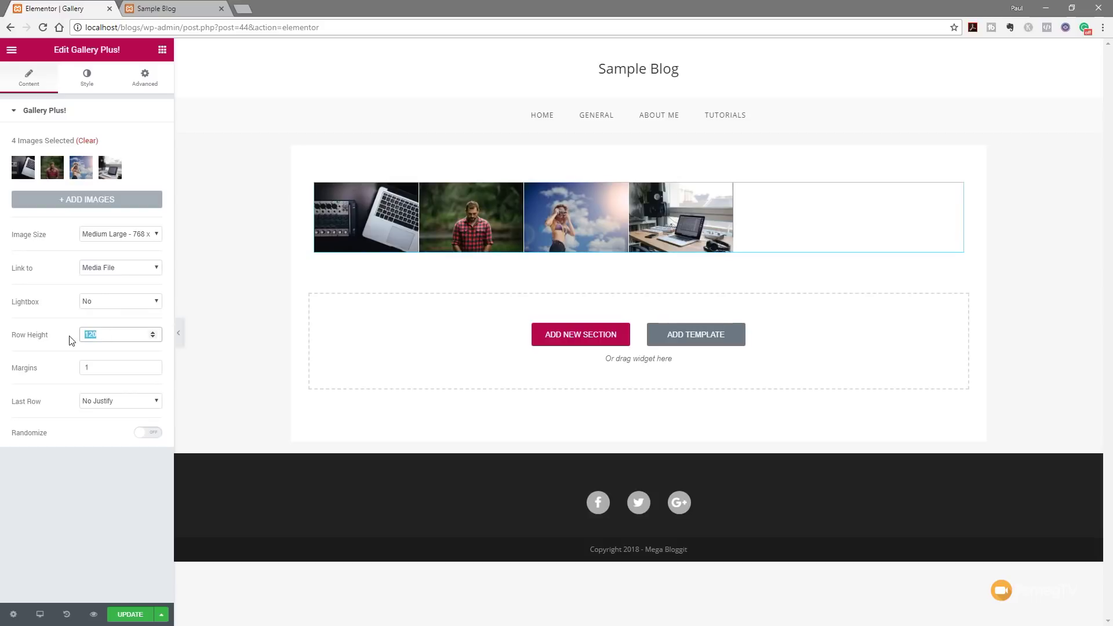
text(250)
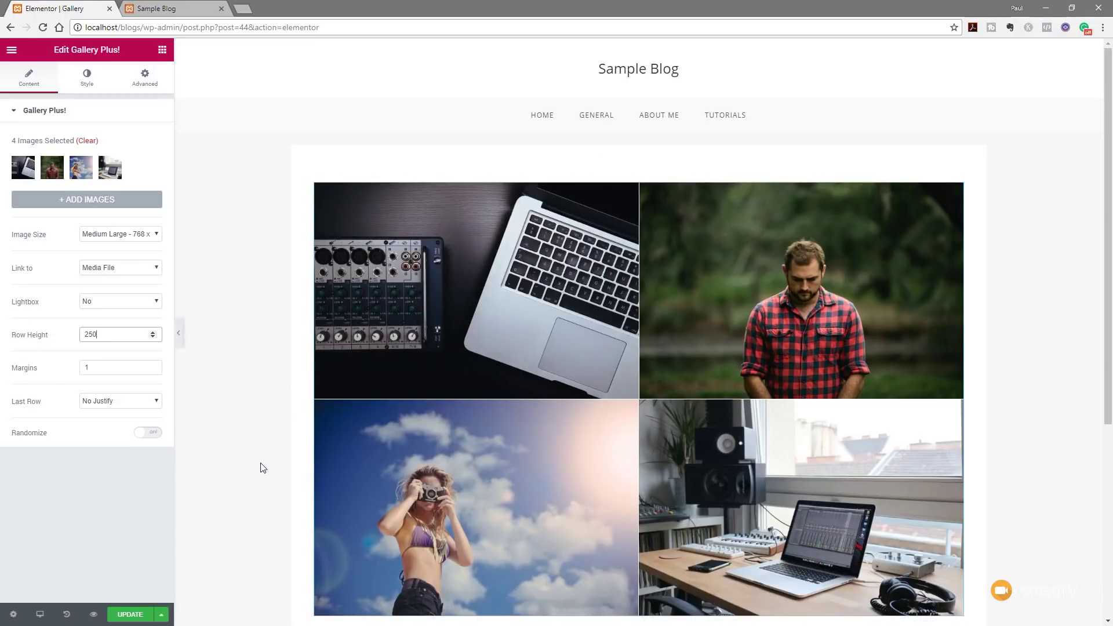
scroll(262, 467, down, 2)
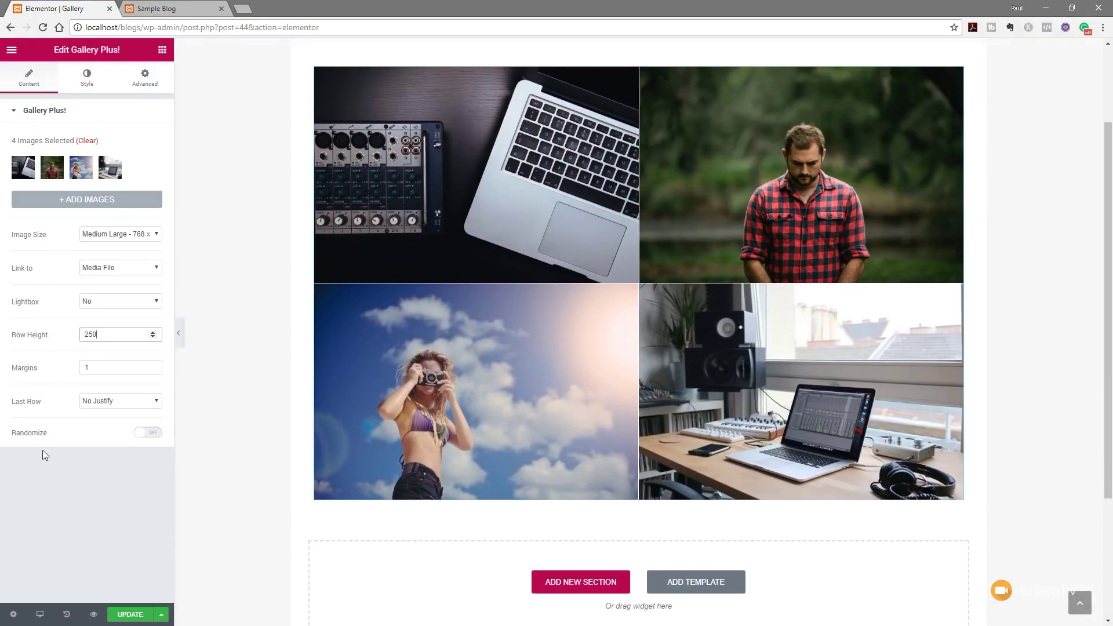
click(85, 367)
text(5)
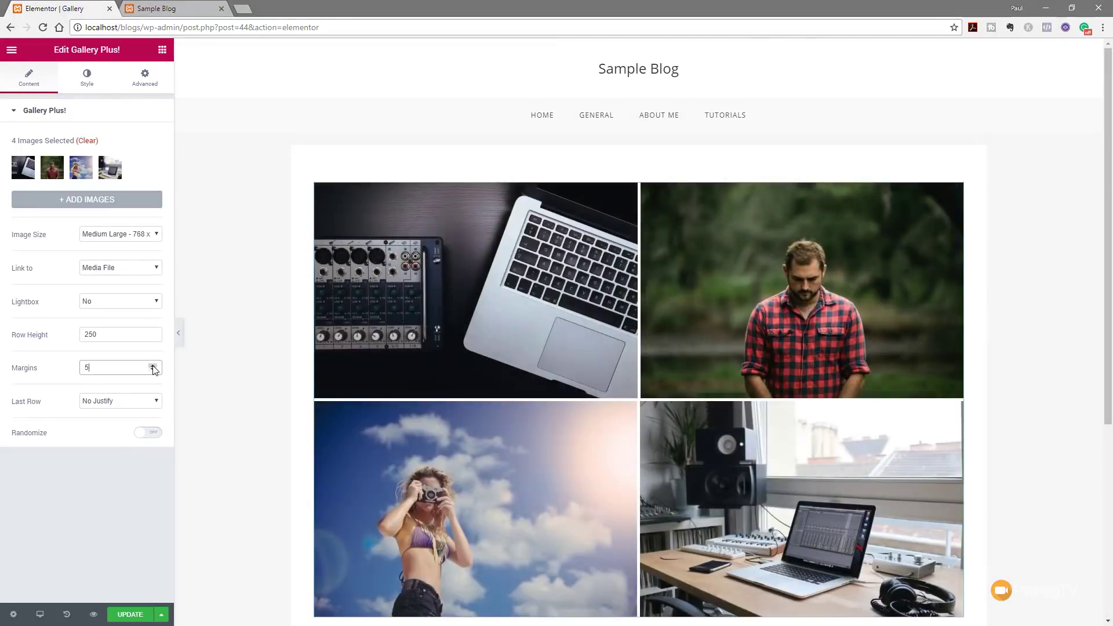
scroll(229, 452, down, 3)
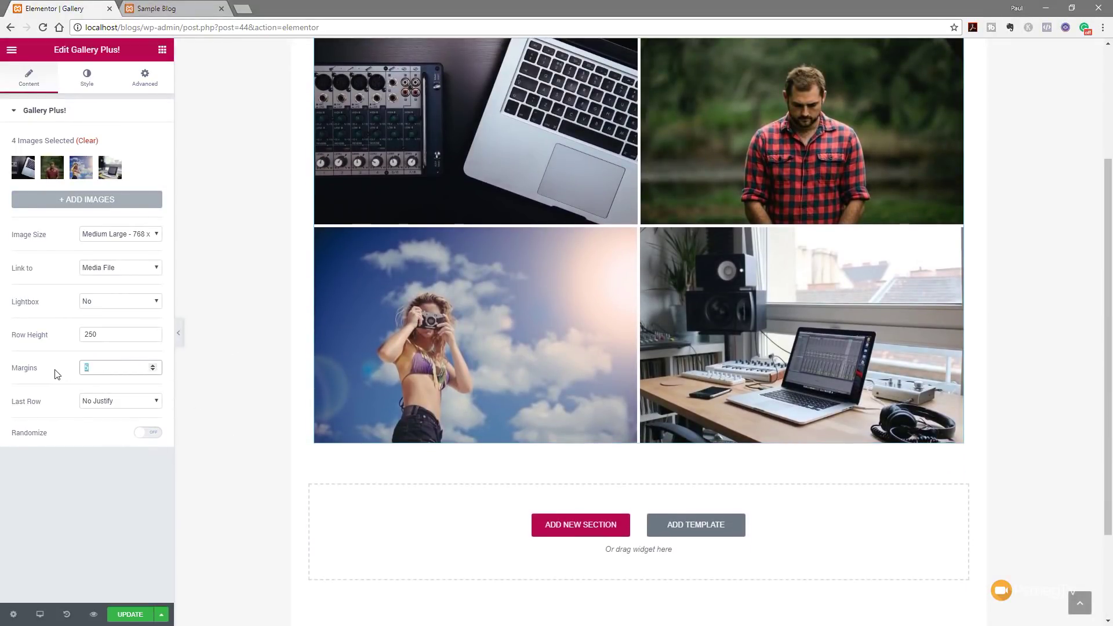
text(10)
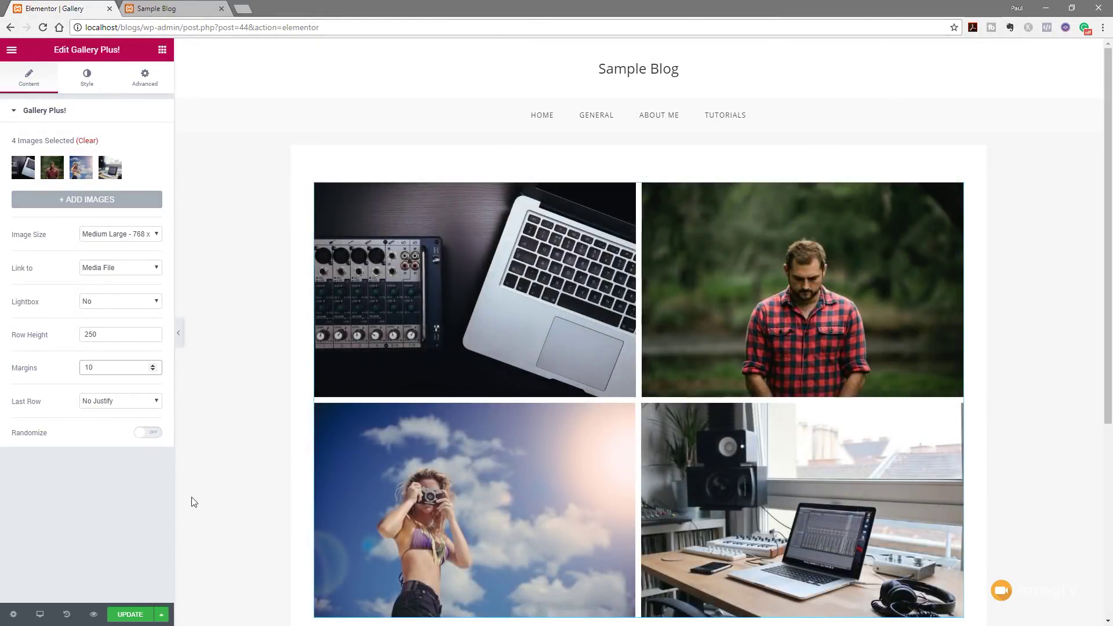
Step: Review the gallery's Last Row justification options without changing the selection
click(104, 401)
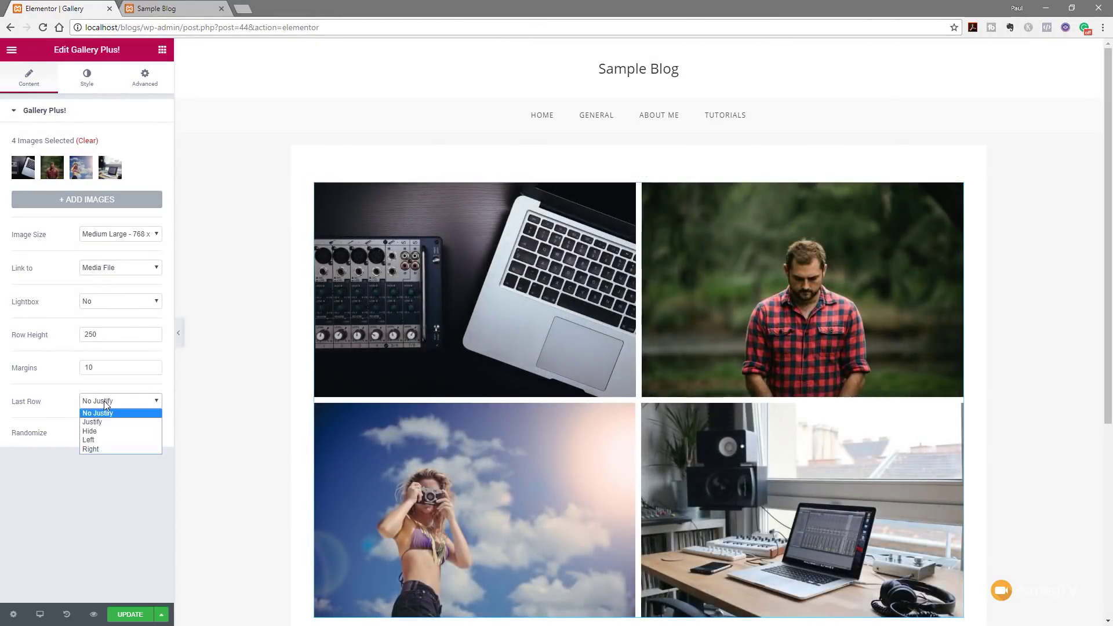
scroll(238, 450, down, 3)
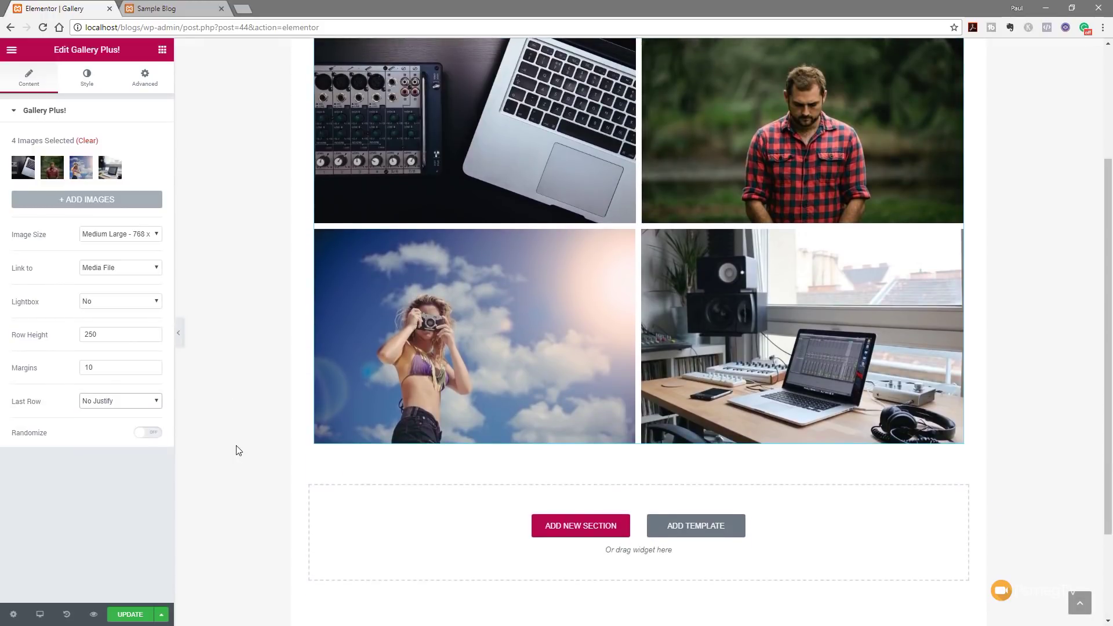
click(98, 406)
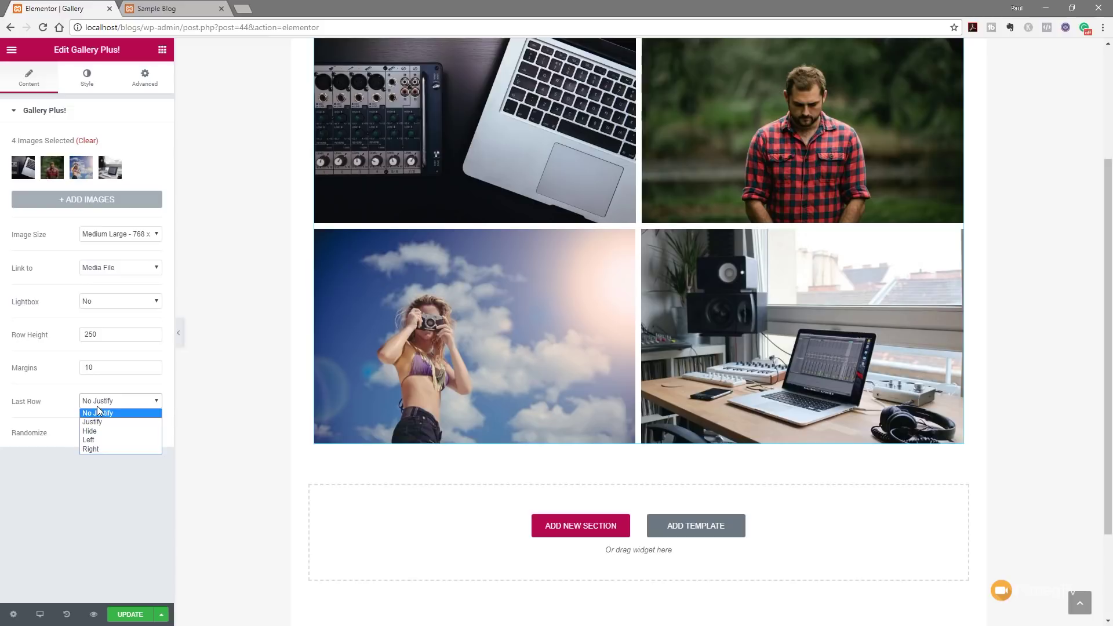
click(99, 497)
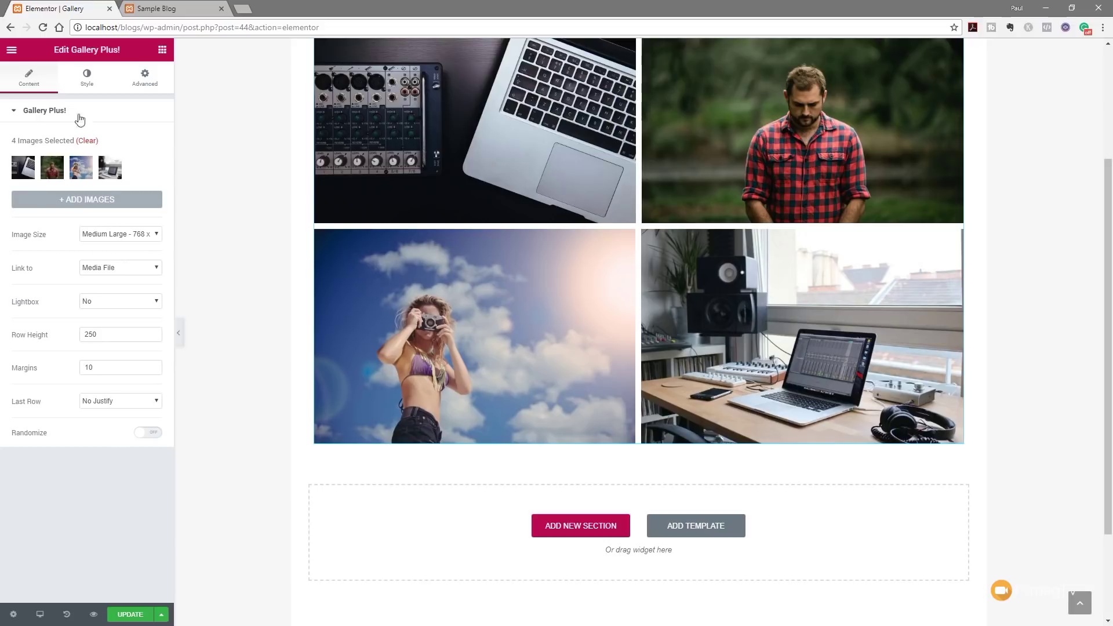
Step: Try hiding the gallery's captions, set their display back to Show, and look over the widget's advanced settings
click(85, 80)
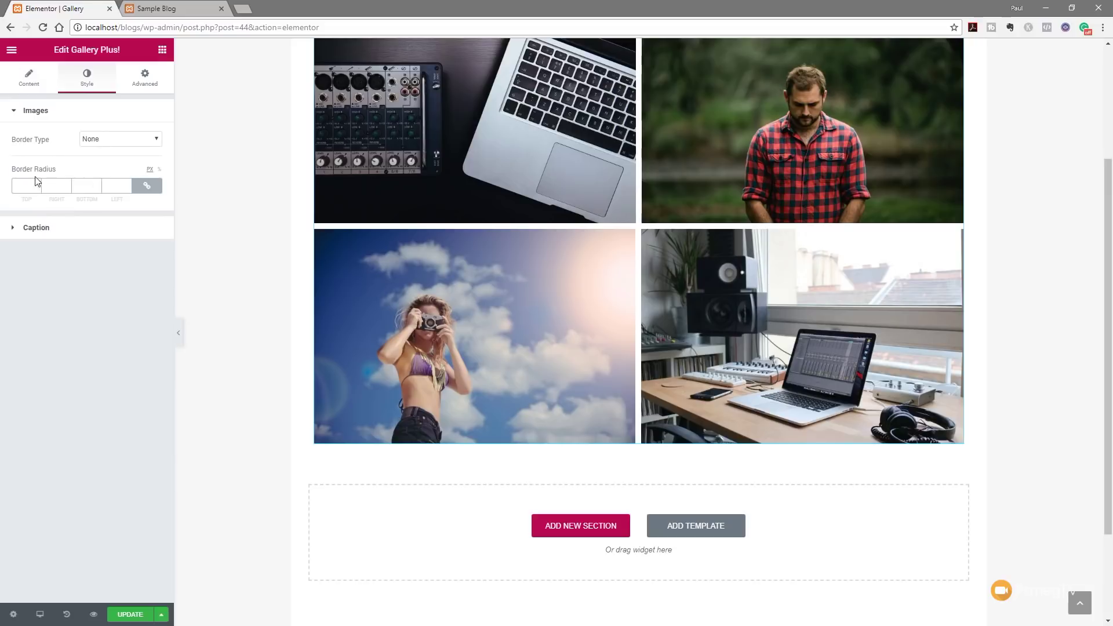
click(36, 227)
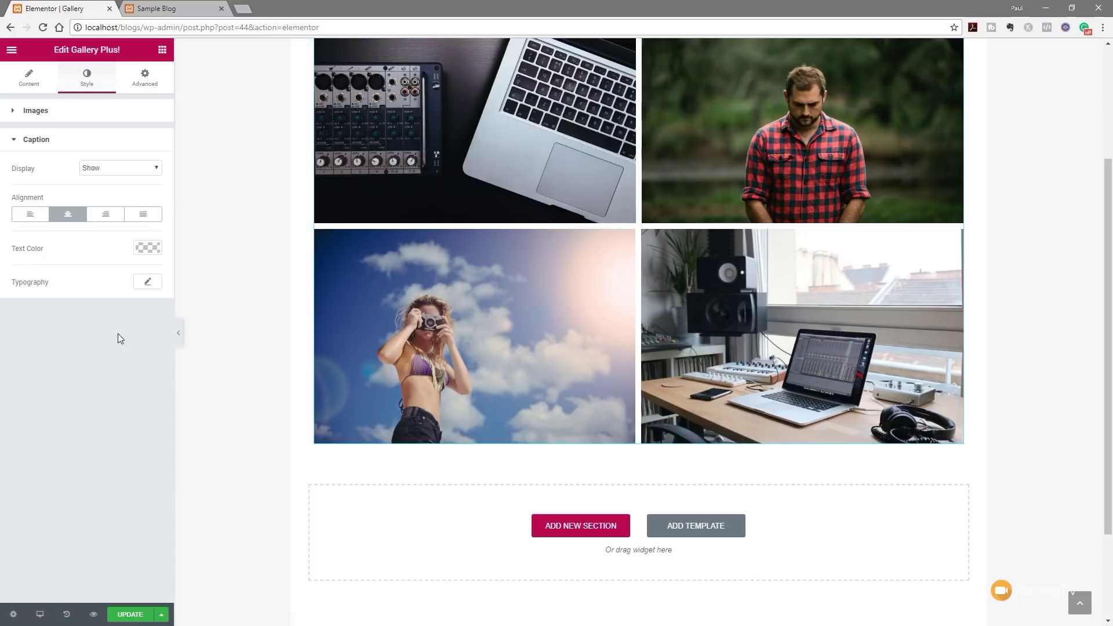
click(151, 168)
click(110, 189)
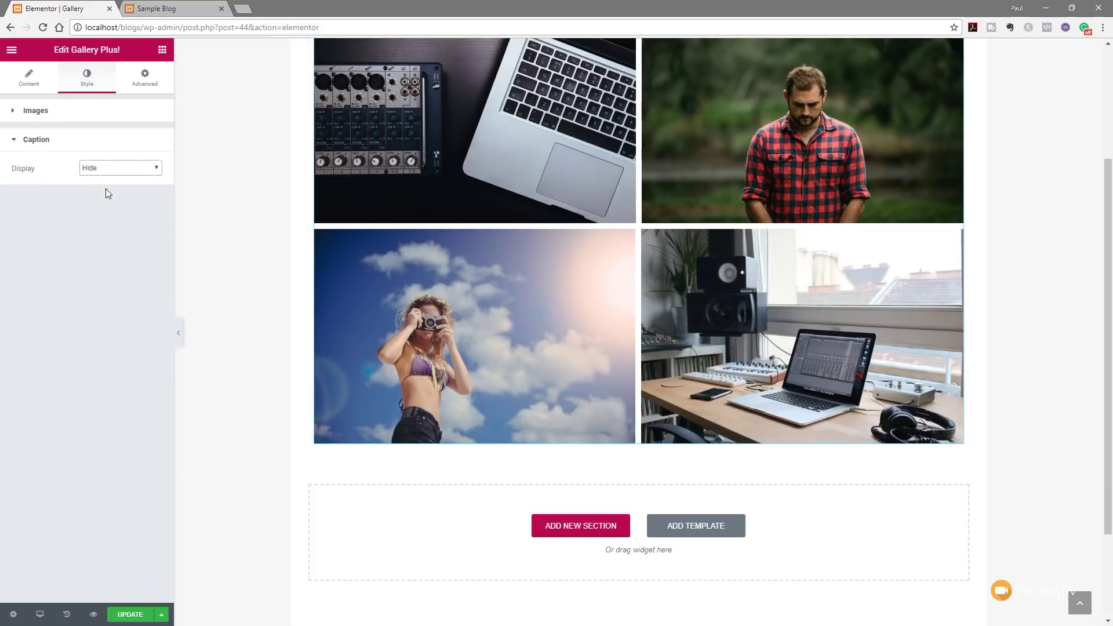
click(132, 169)
click(132, 179)
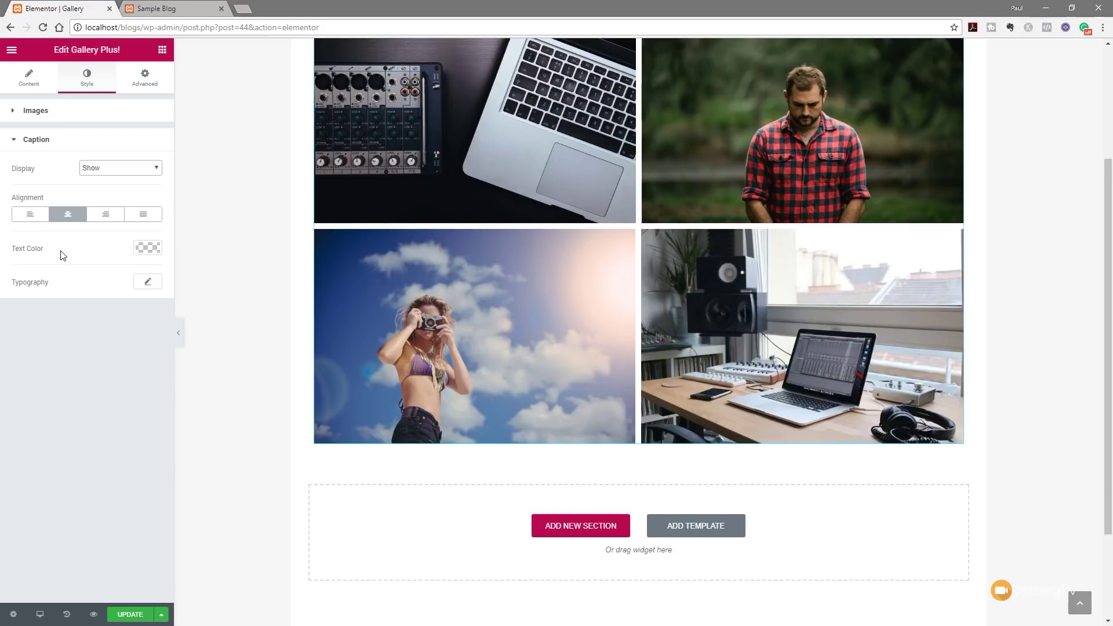
click(145, 76)
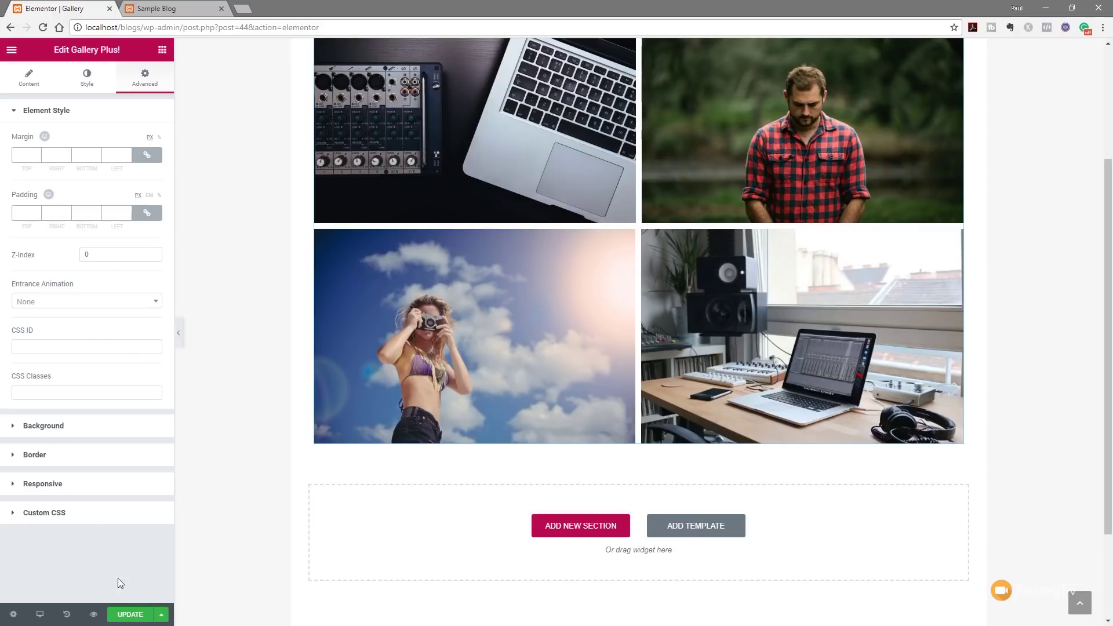
Step: Update the Gallery page and exit Elementor to the WordPress dashboard
click(127, 614)
scroll(240, 434, up, 3)
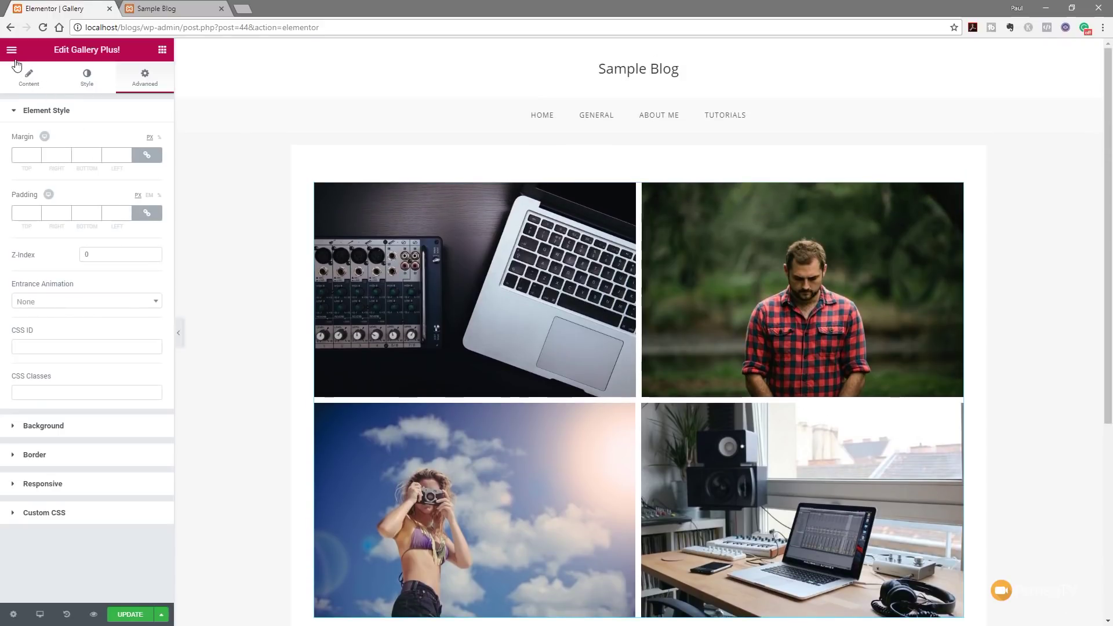
click(12, 53)
click(67, 288)
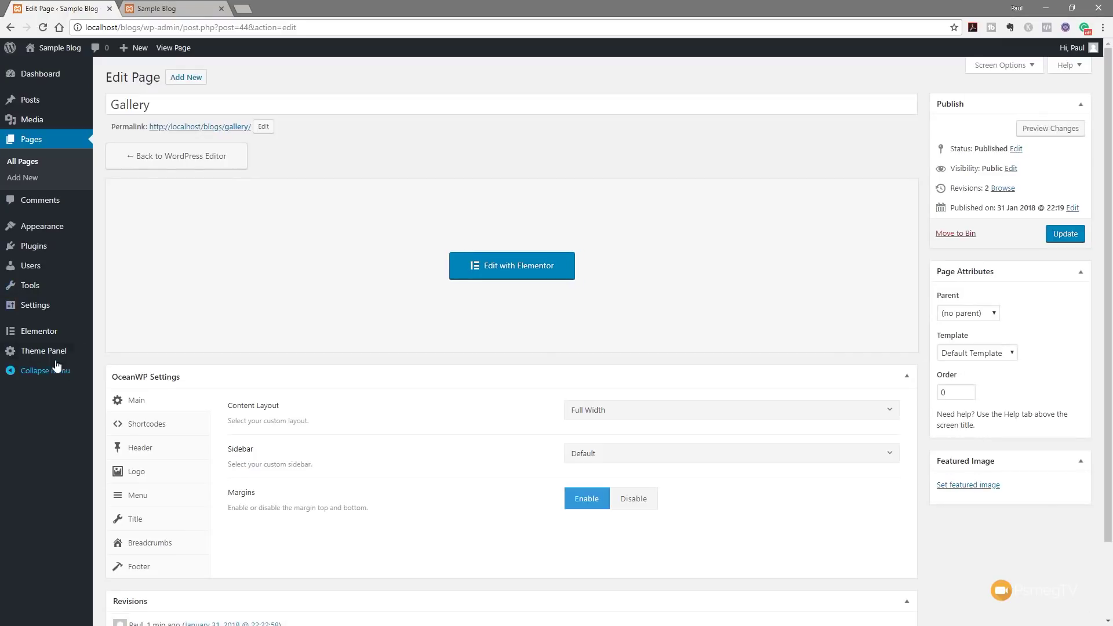
Step: Add the Gallery page to the Main Menu in the menu settings and save the menu
mouse_move(42, 227)
click(110, 277)
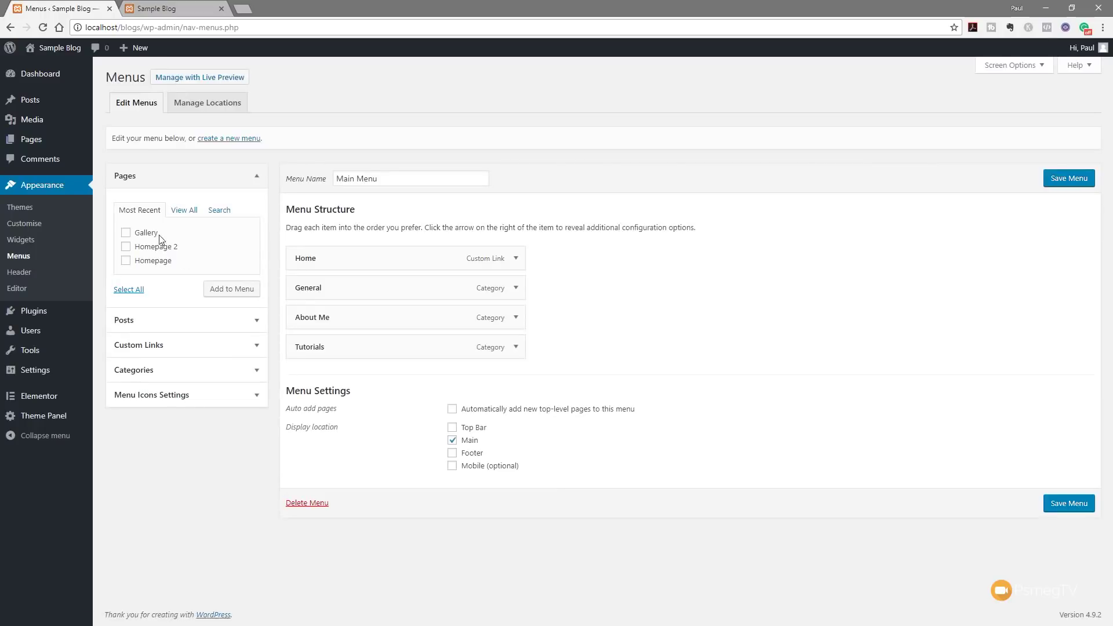
click(126, 233)
click(215, 290)
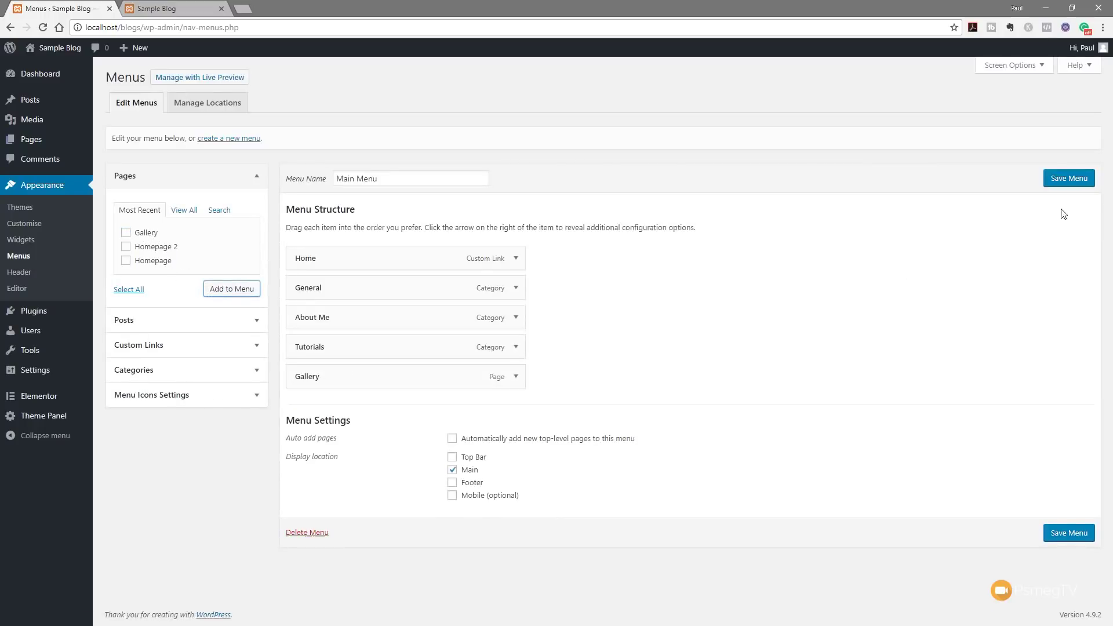
click(1068, 180)
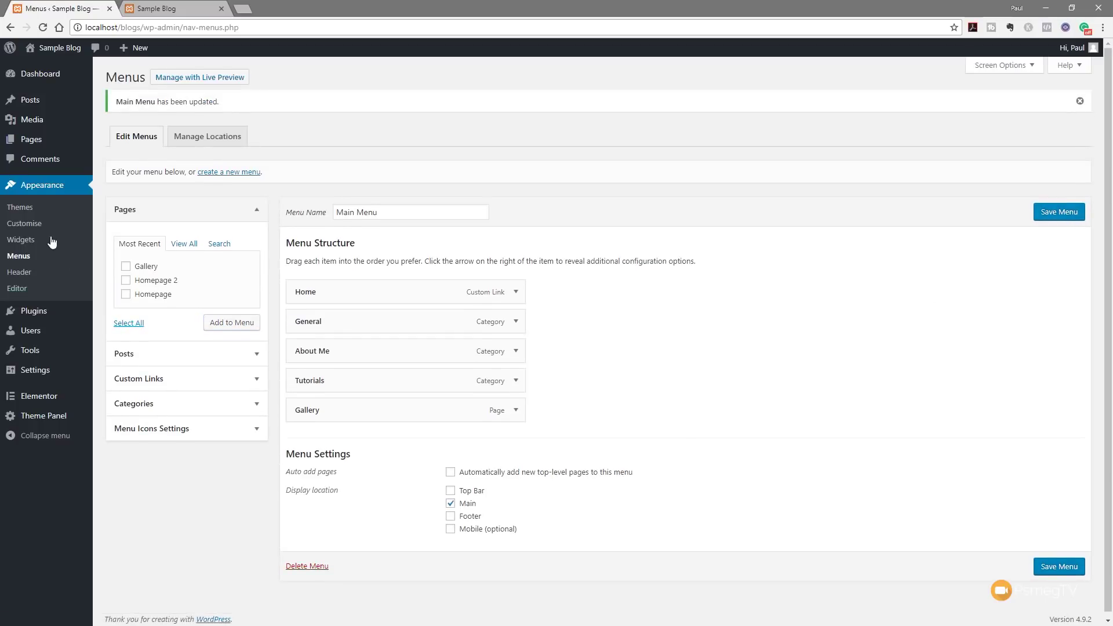
Step: In the reading settings, set the static homepage to Homepage 2, keep Homepage as the posts page, and save
mouse_move(41, 377)
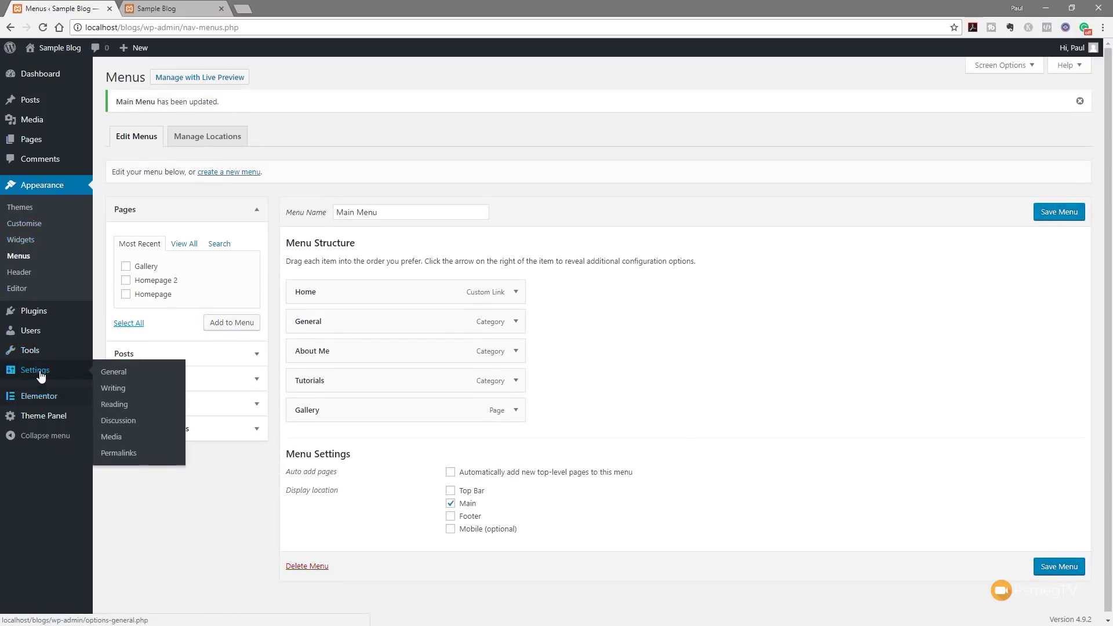
click(115, 405)
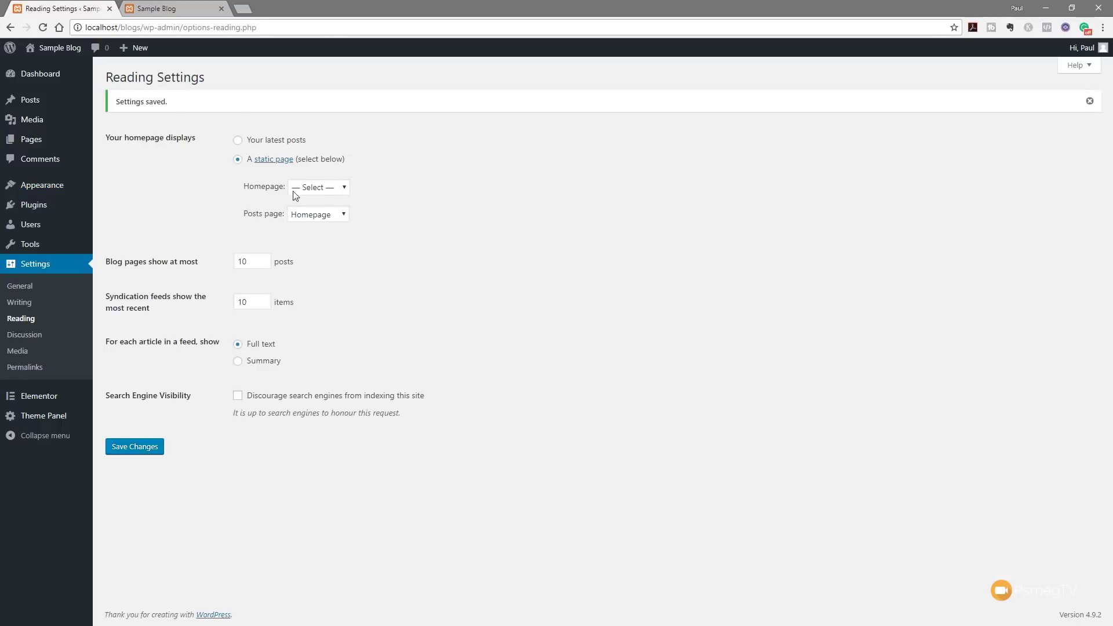
click(316, 189)
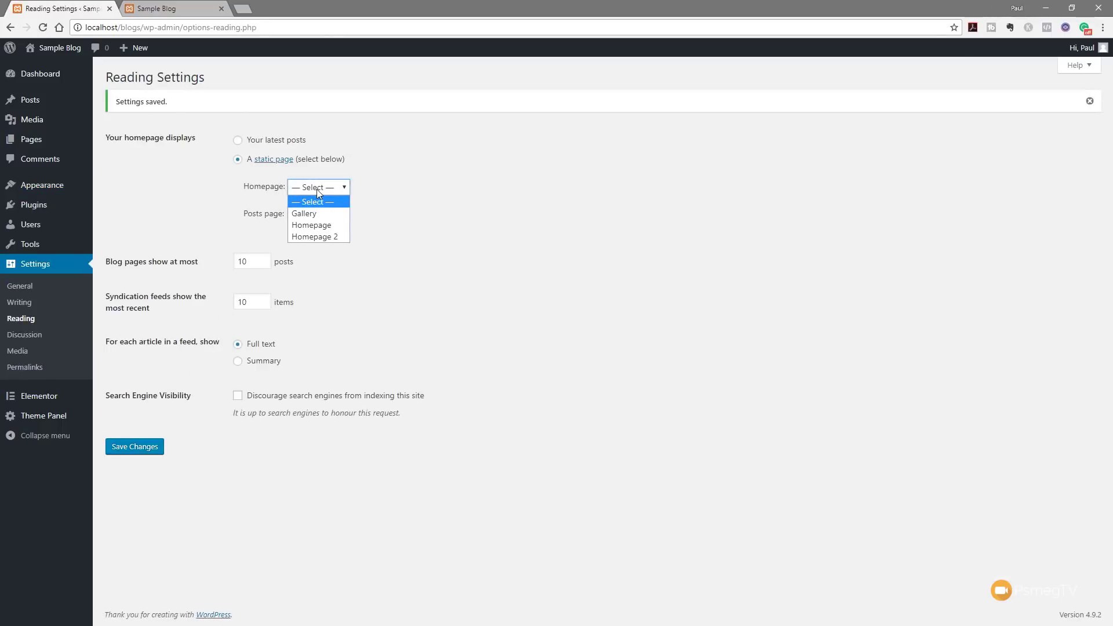
click(320, 237)
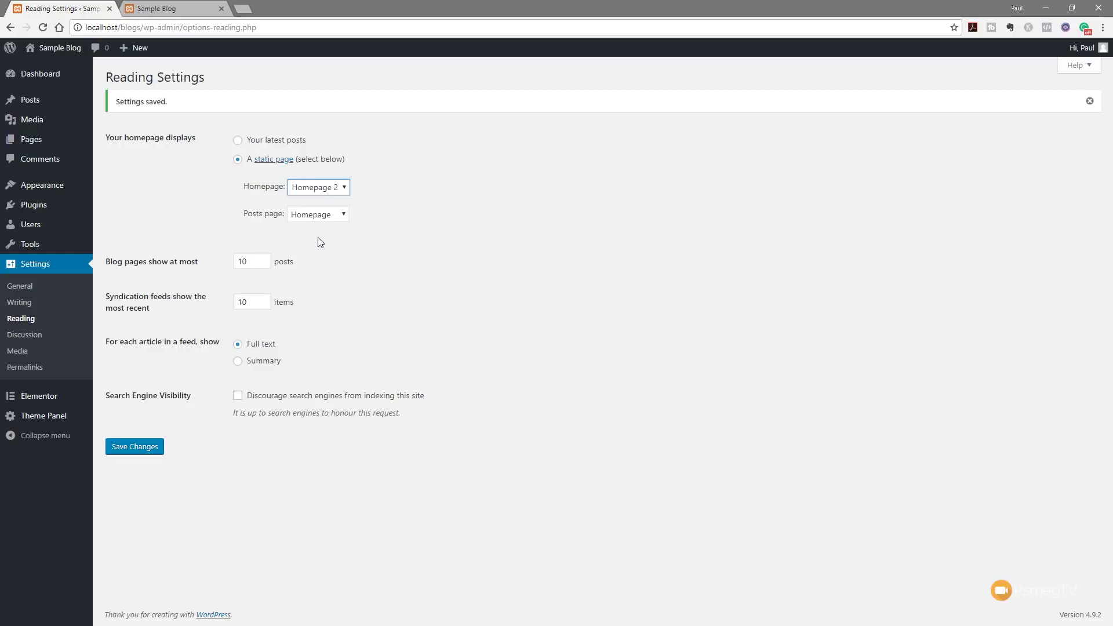
click(326, 220)
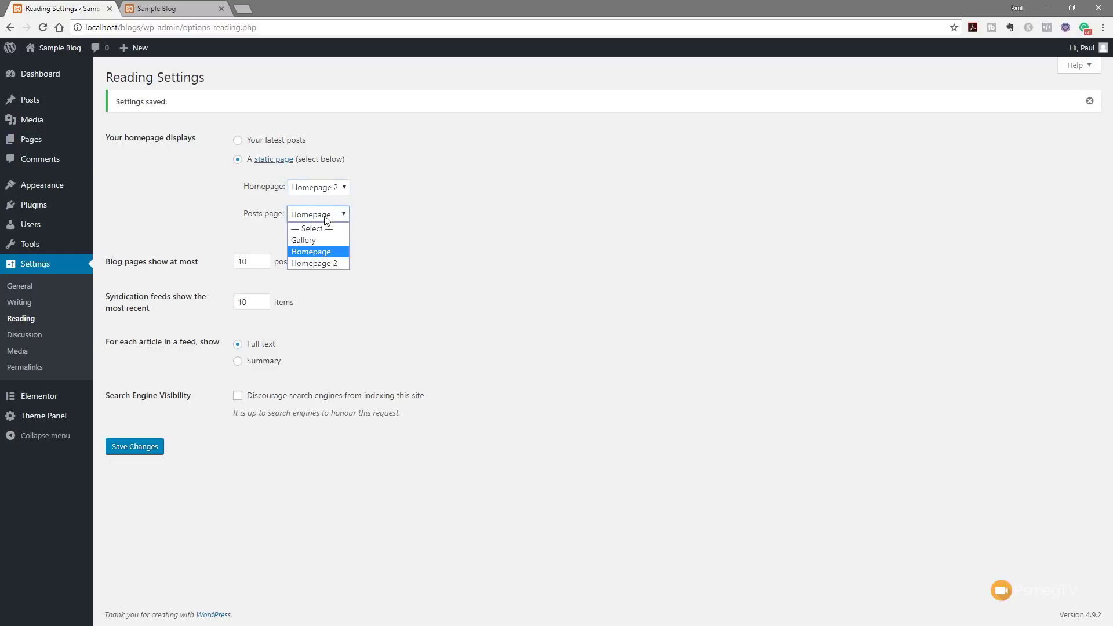
click(323, 253)
click(133, 450)
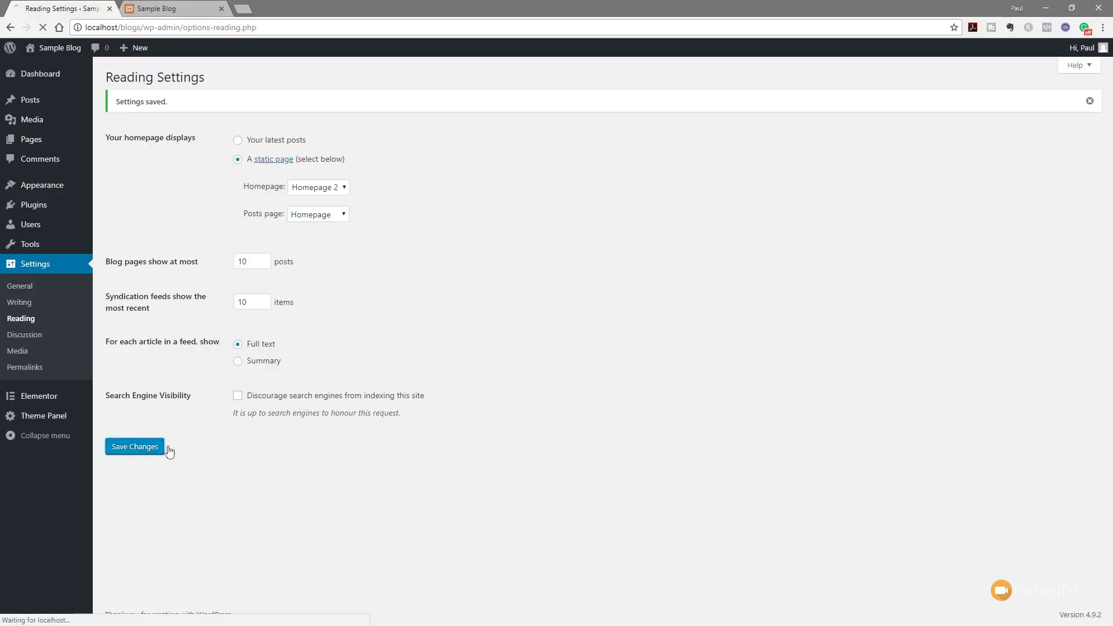
Step: Reload the live Sample Blog and review the header, posts and footer of its front page
click(163, 10)
click(42, 27)
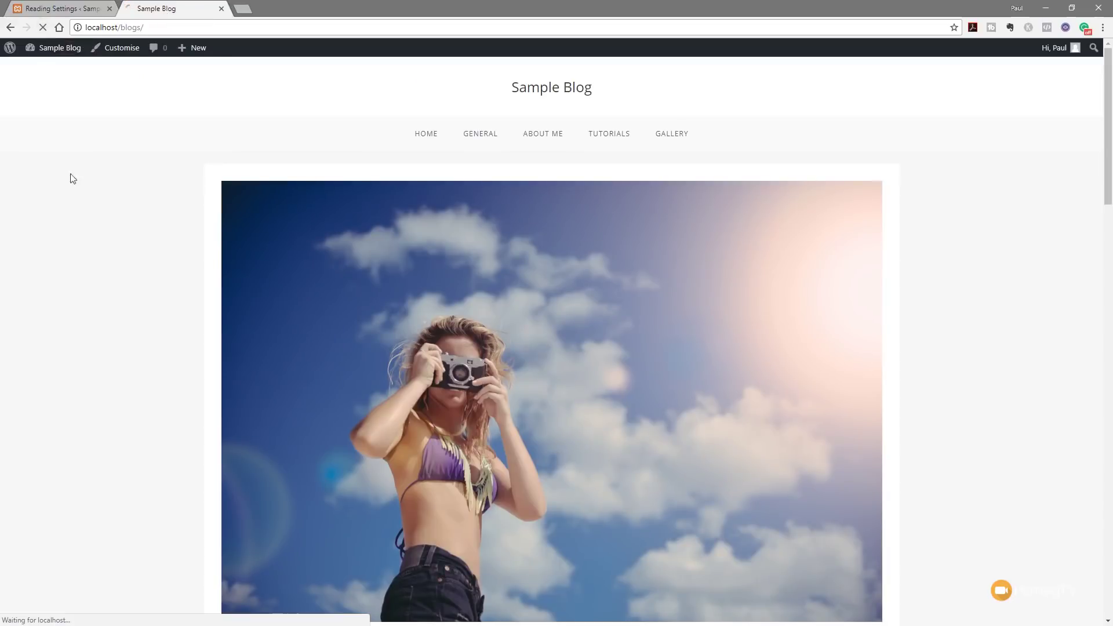
scroll(100, 358, down, 4)
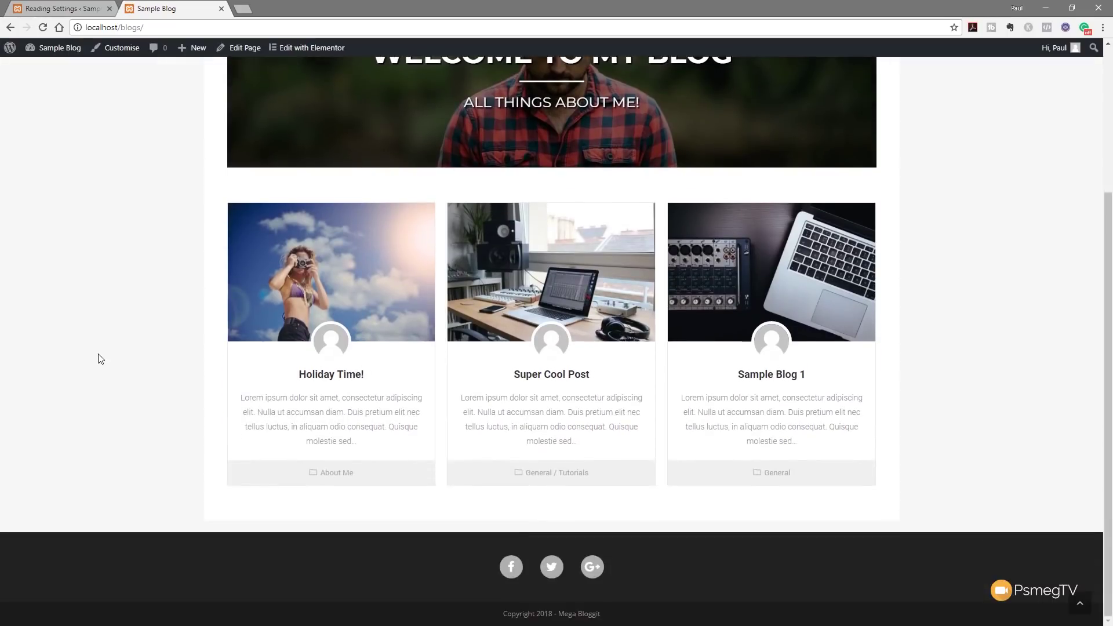
scroll(99, 359, up, 4)
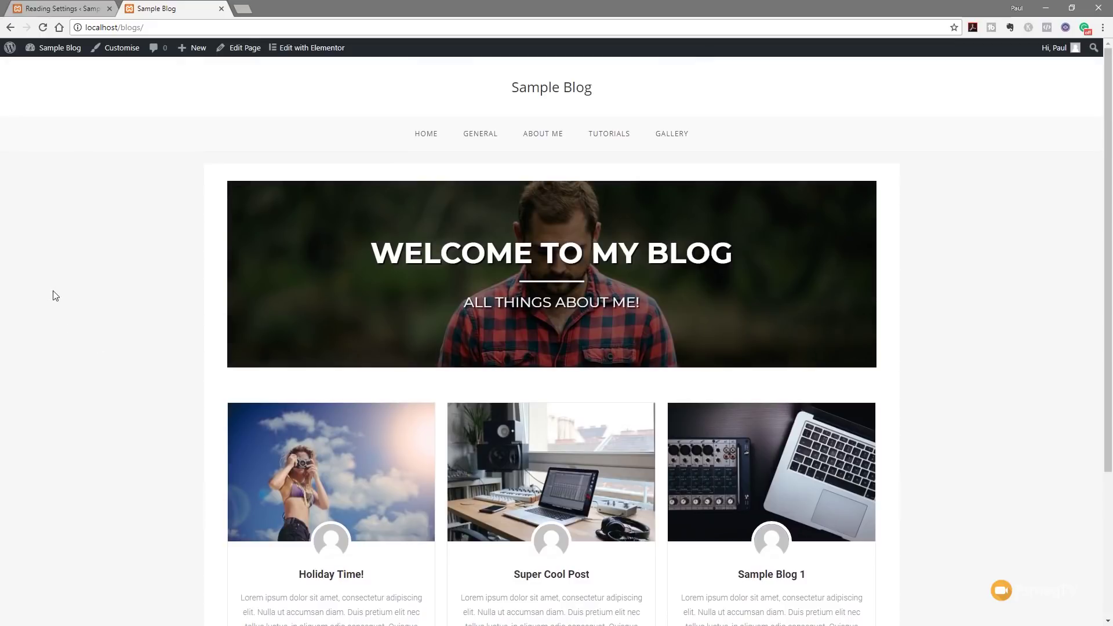
Step: Check the live Gallery page by enlarging the photo of the man in the red shirt, and return to the blog's home page
click(668, 133)
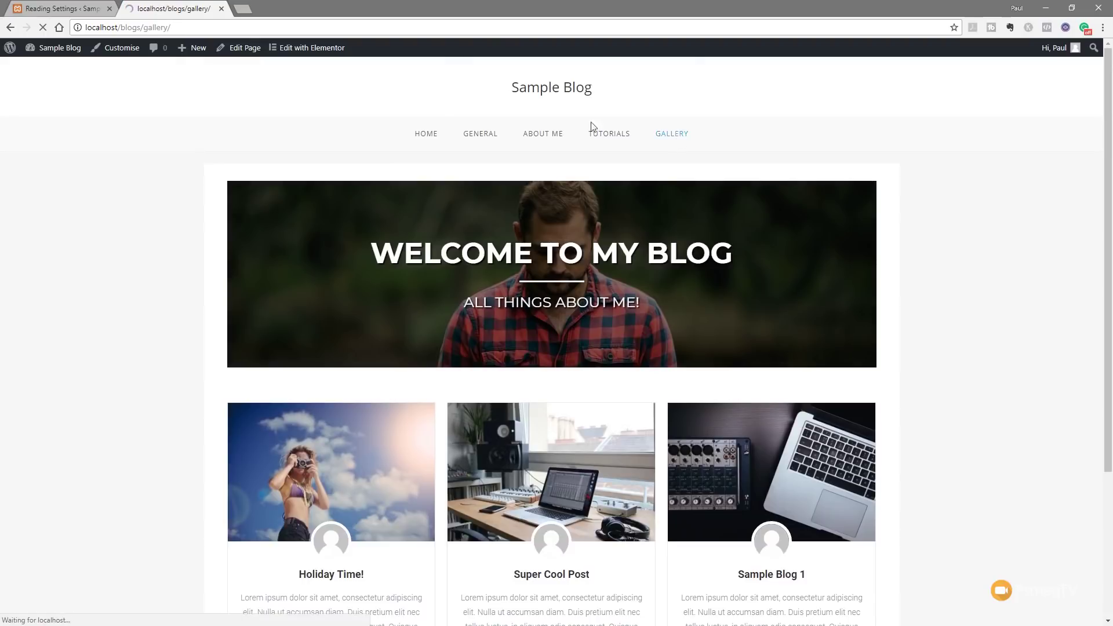
scroll(44, 357, down, 4)
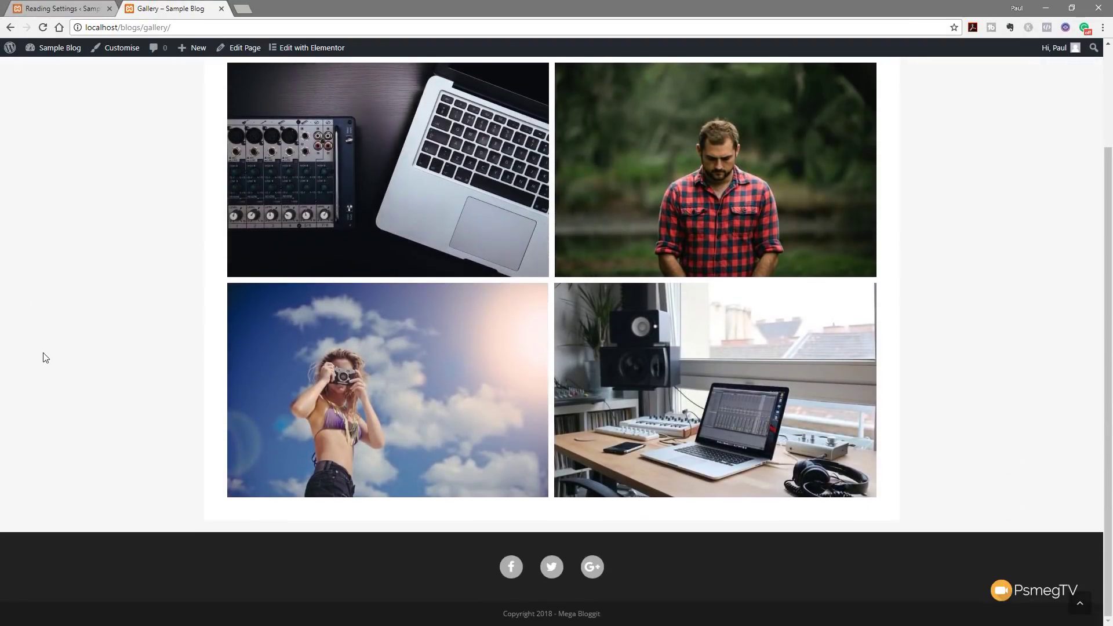
click(712, 227)
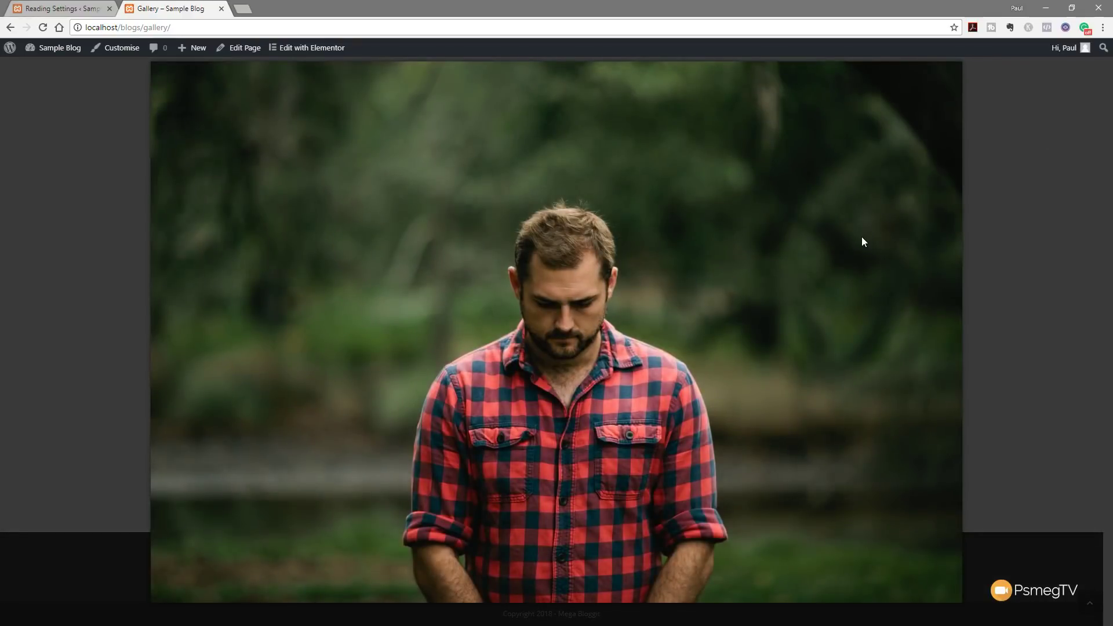
click(996, 307)
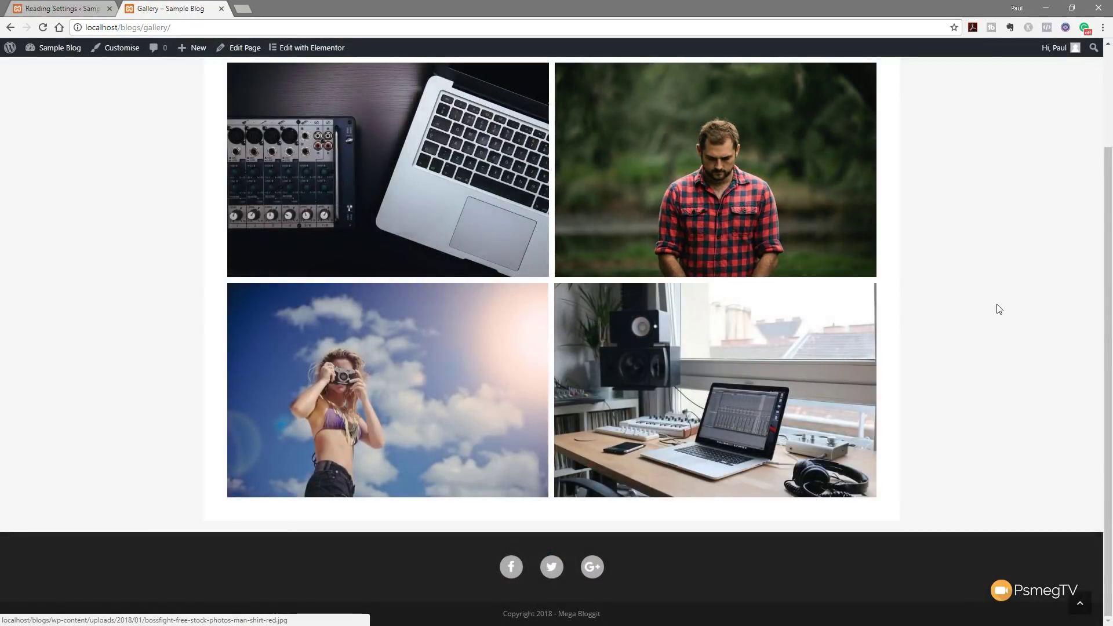
scroll(999, 308, up, 2)
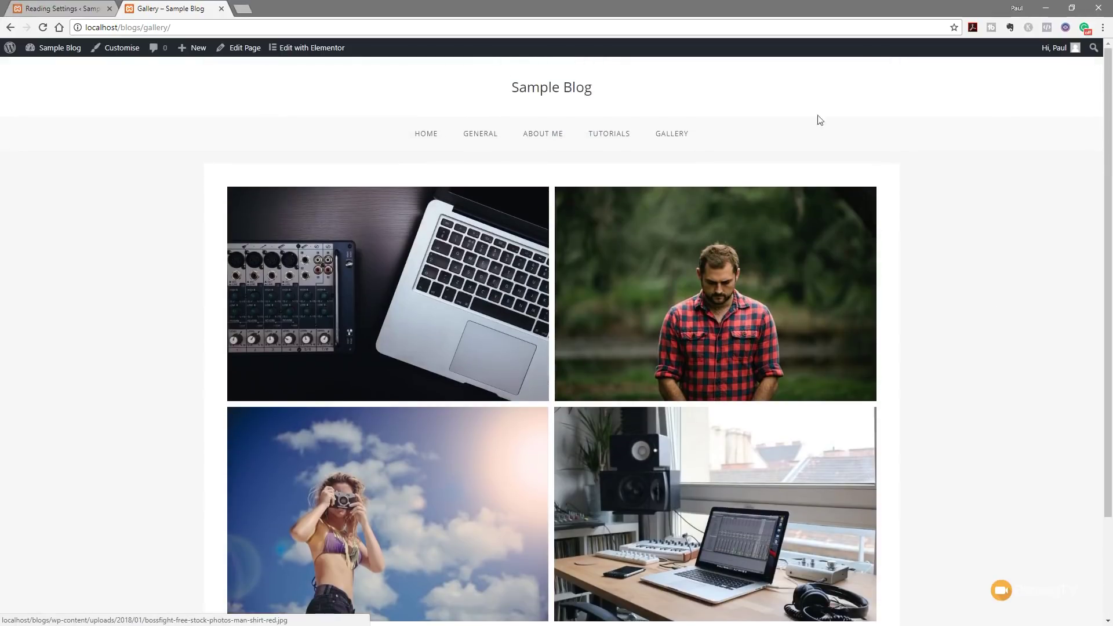
click(438, 144)
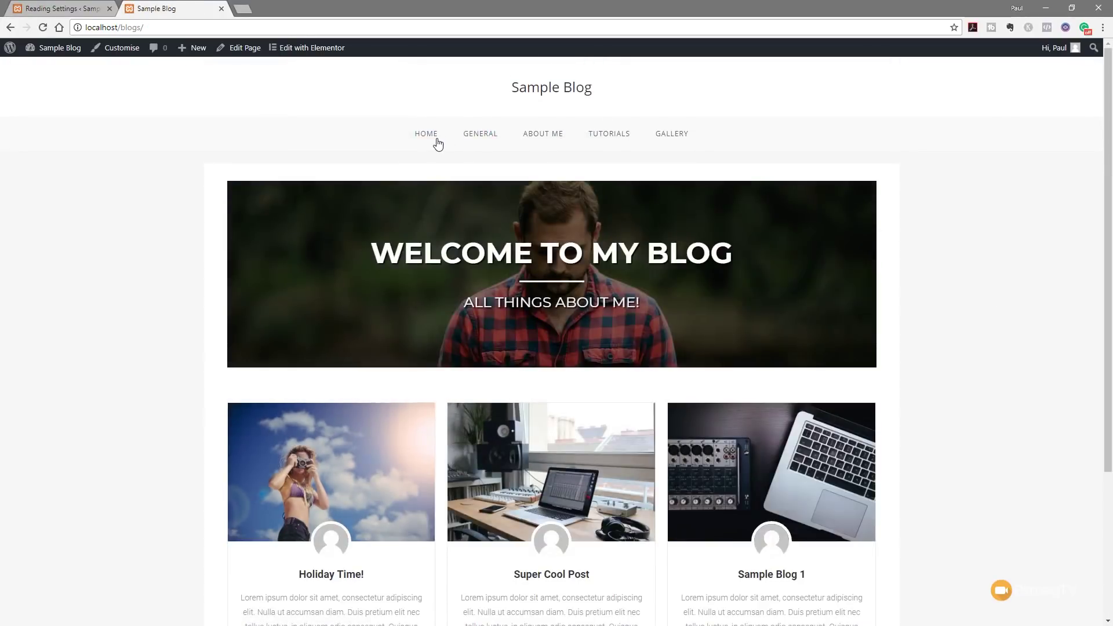